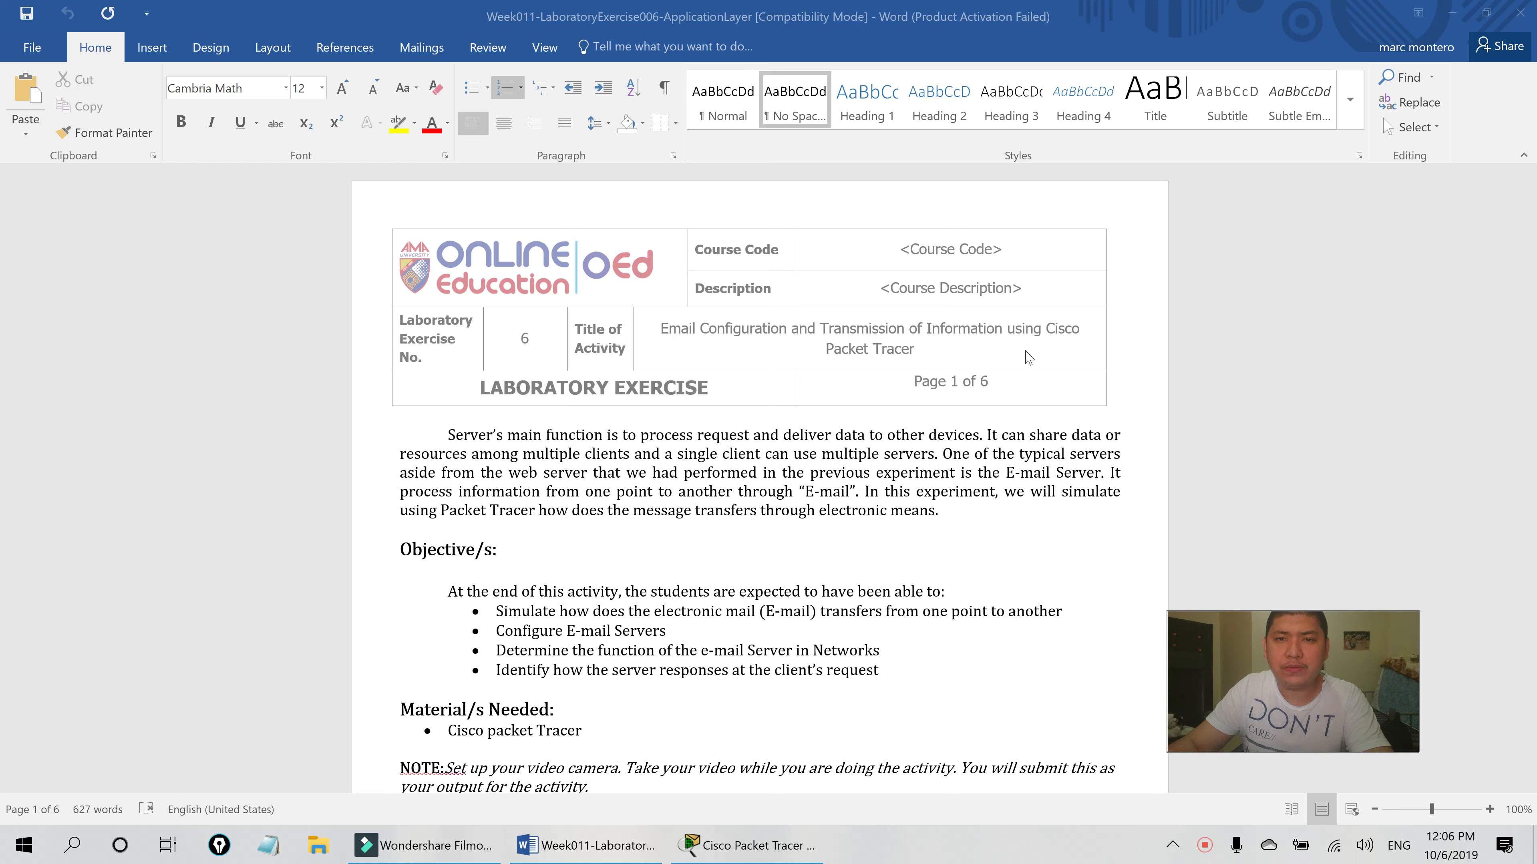
- Scroll the Week011 lab sheet past the Objectives to Procedure step 5a on naming the e-mail server
{"action": "scroll", "coordinate": [519, 357], "scroll_direction": "down", "scroll_amount": 3}
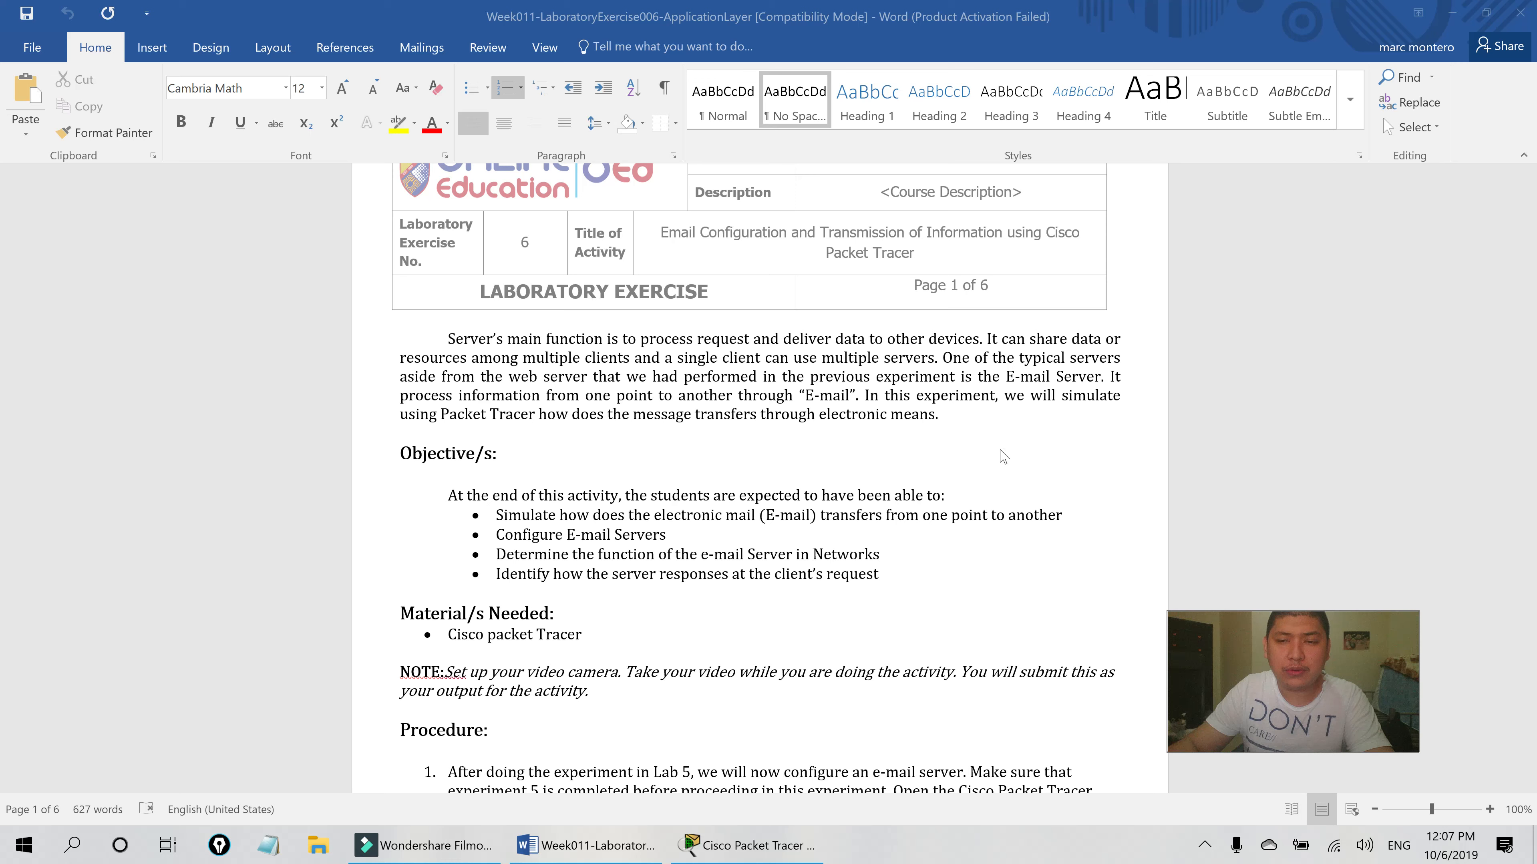
{"action": "scroll", "coordinate": [817, 315], "scroll_direction": "down", "scroll_amount": 3}
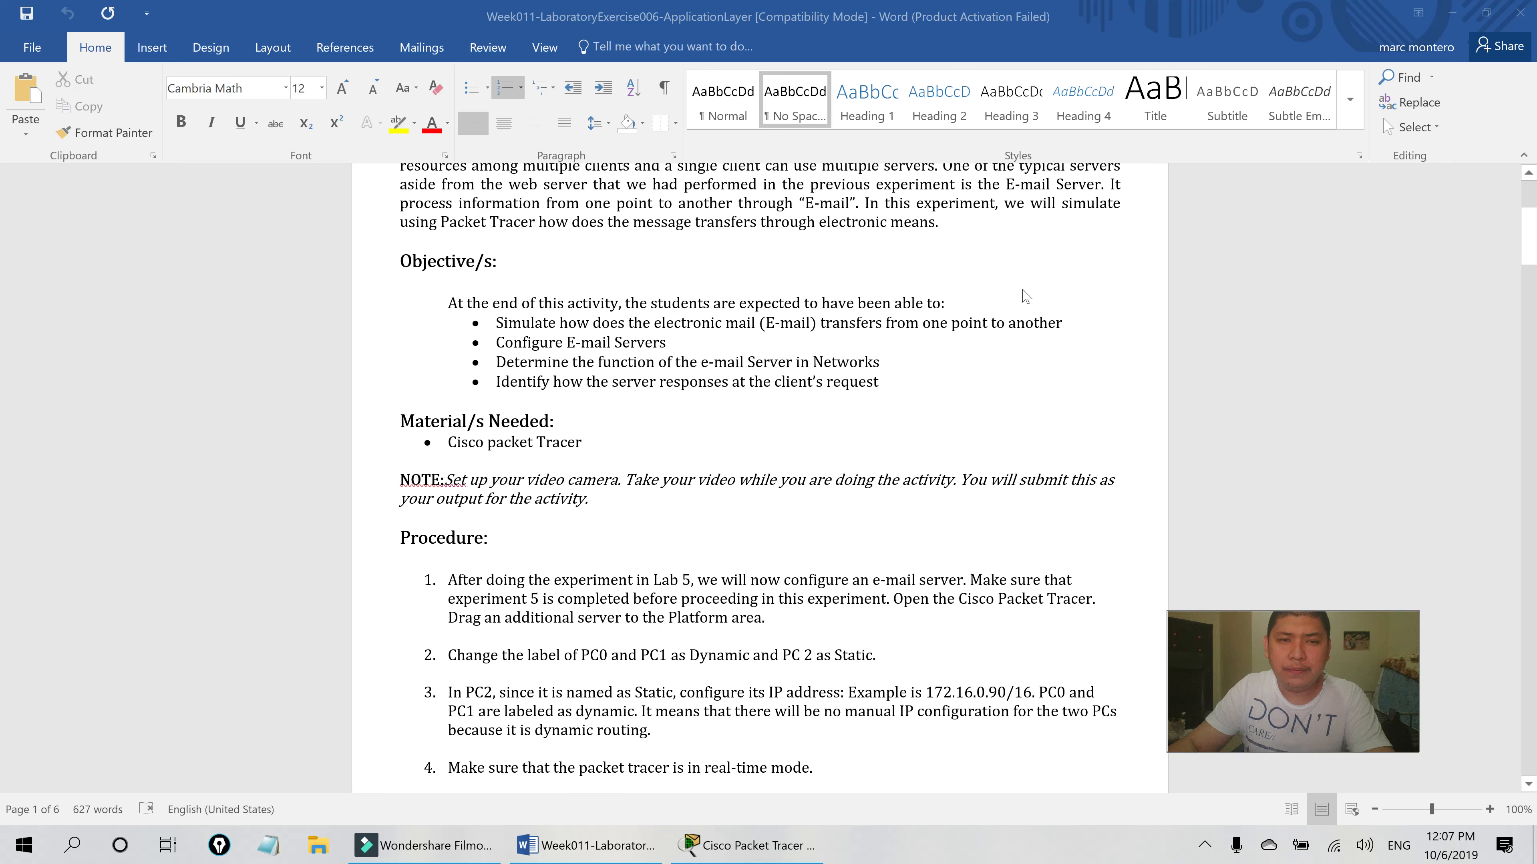
{"action": "scroll", "coordinate": [1009, 295], "scroll_direction": "down", "scroll_amount": 2}
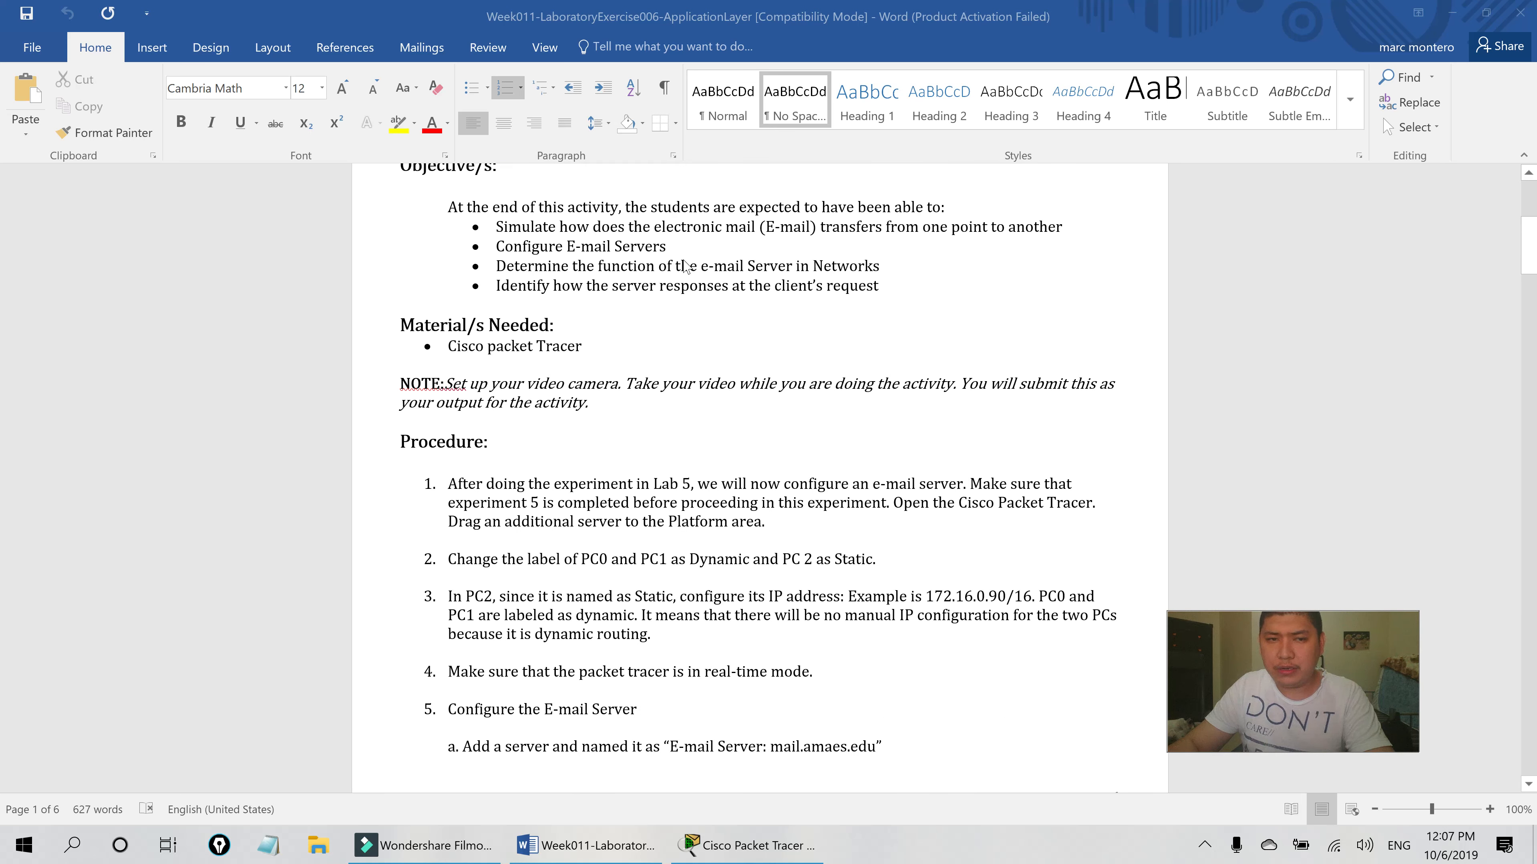
{"action": "scroll", "coordinate": [691, 242], "scroll_direction": "down", "scroll_amount": 4}
{"action": "scroll", "coordinate": [703, 325], "scroll_direction": "down", "scroll_amount": 3}
{"action": "scroll", "coordinate": [666, 339], "scroll_direction": "up", "scroll_amount": 3}
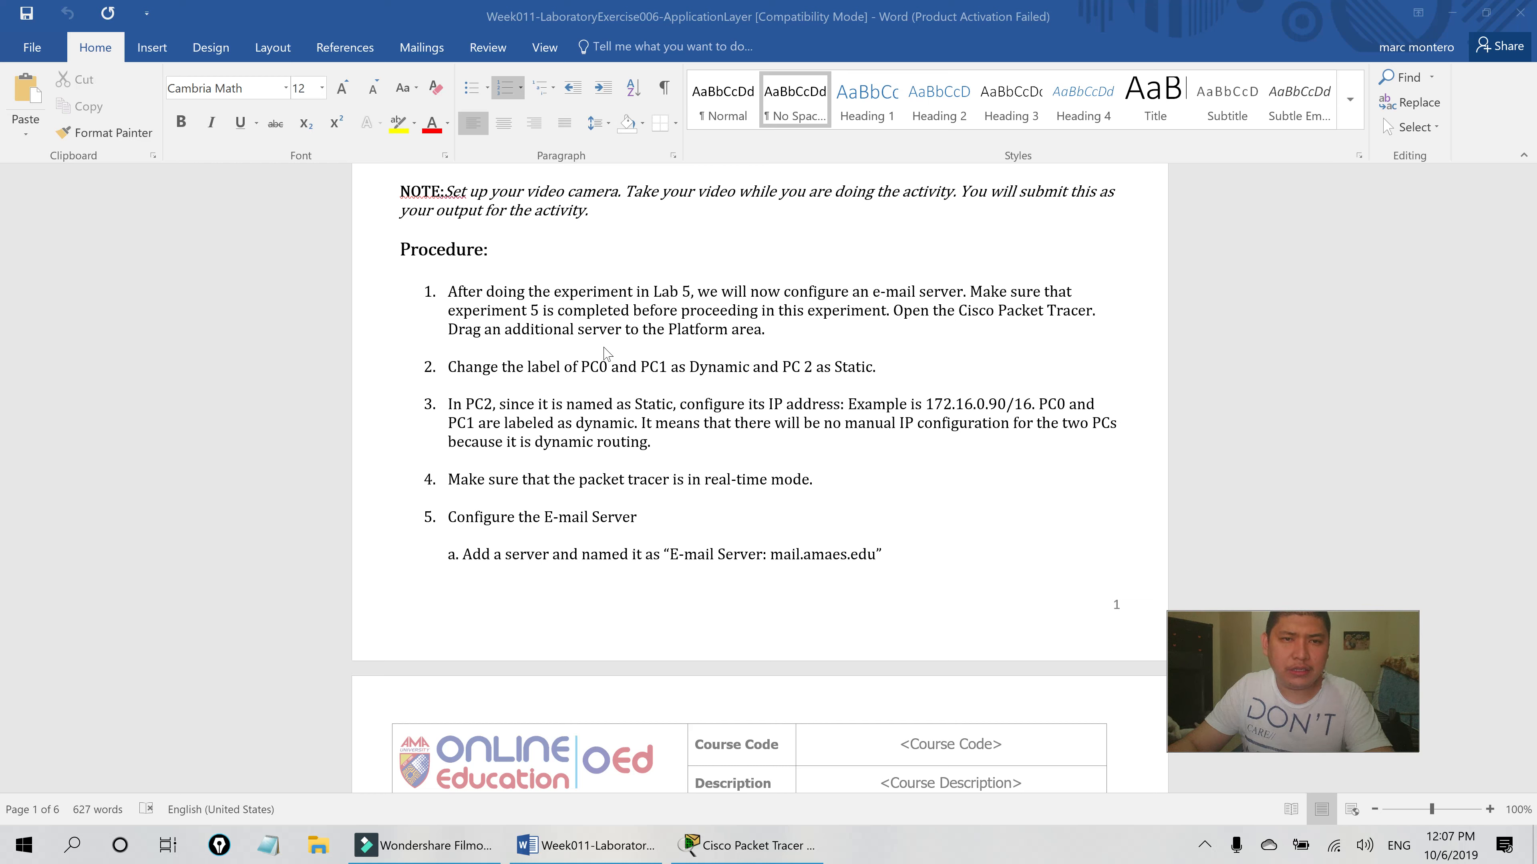
{"action": "scroll", "coordinate": [828, 457], "scroll_direction": "down", "scroll_amount": 2}
{"action": "scroll", "coordinate": [633, 483], "scroll_direction": "up", "scroll_amount": 2}
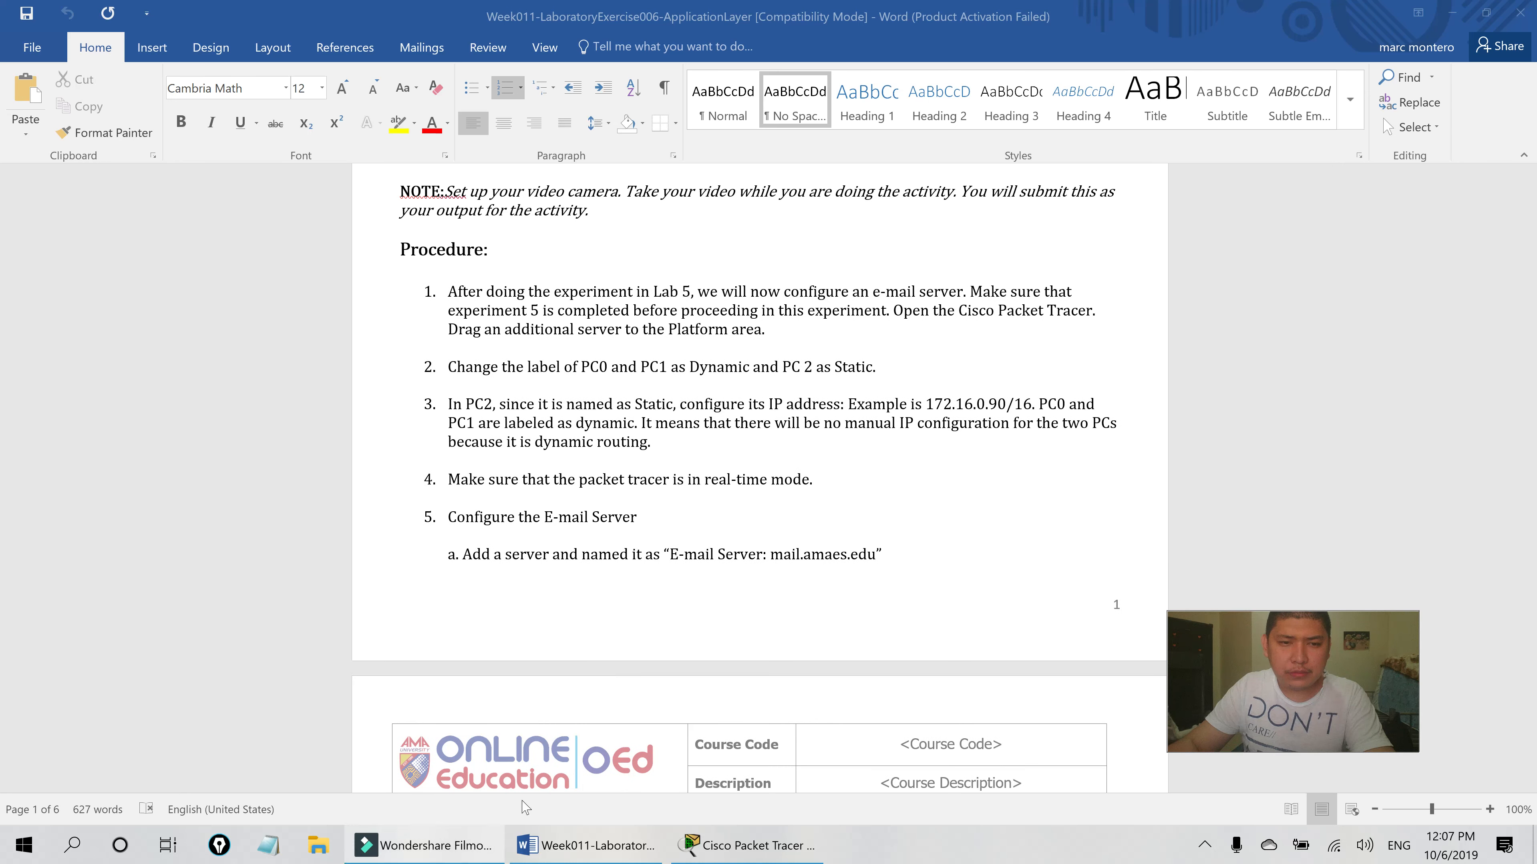
- Move Server4 slightly left in the lab5 topology, comparing with the Word lab sheet
{"action": "left_click", "coordinate": [750, 846]}
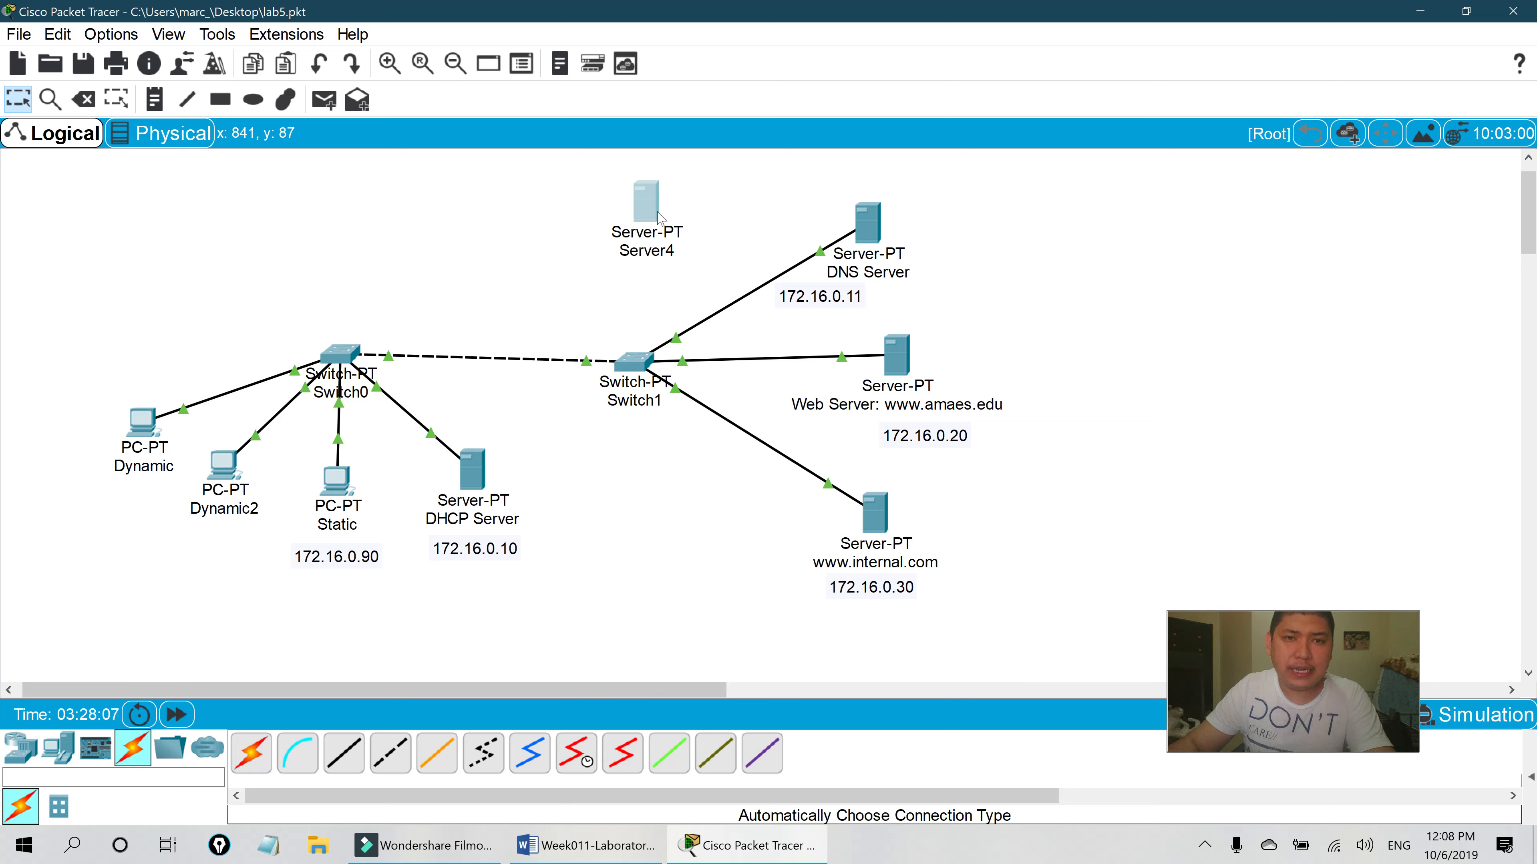
{"action": "left_click_drag", "start_coordinate": [645, 217], "coordinate": [636, 216]}
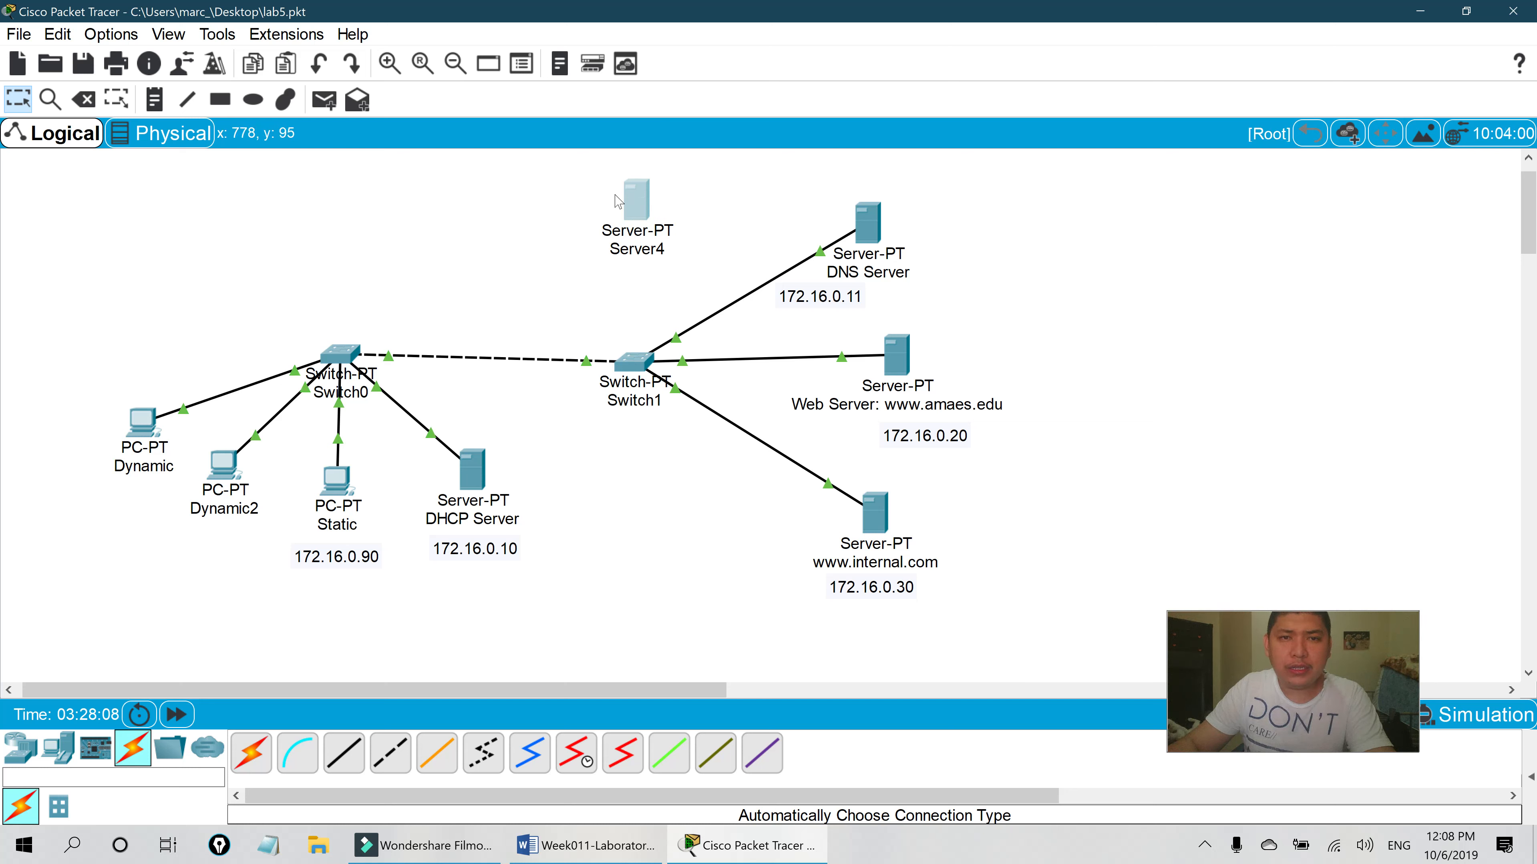
{"action": "left_click", "coordinate": [588, 850]}
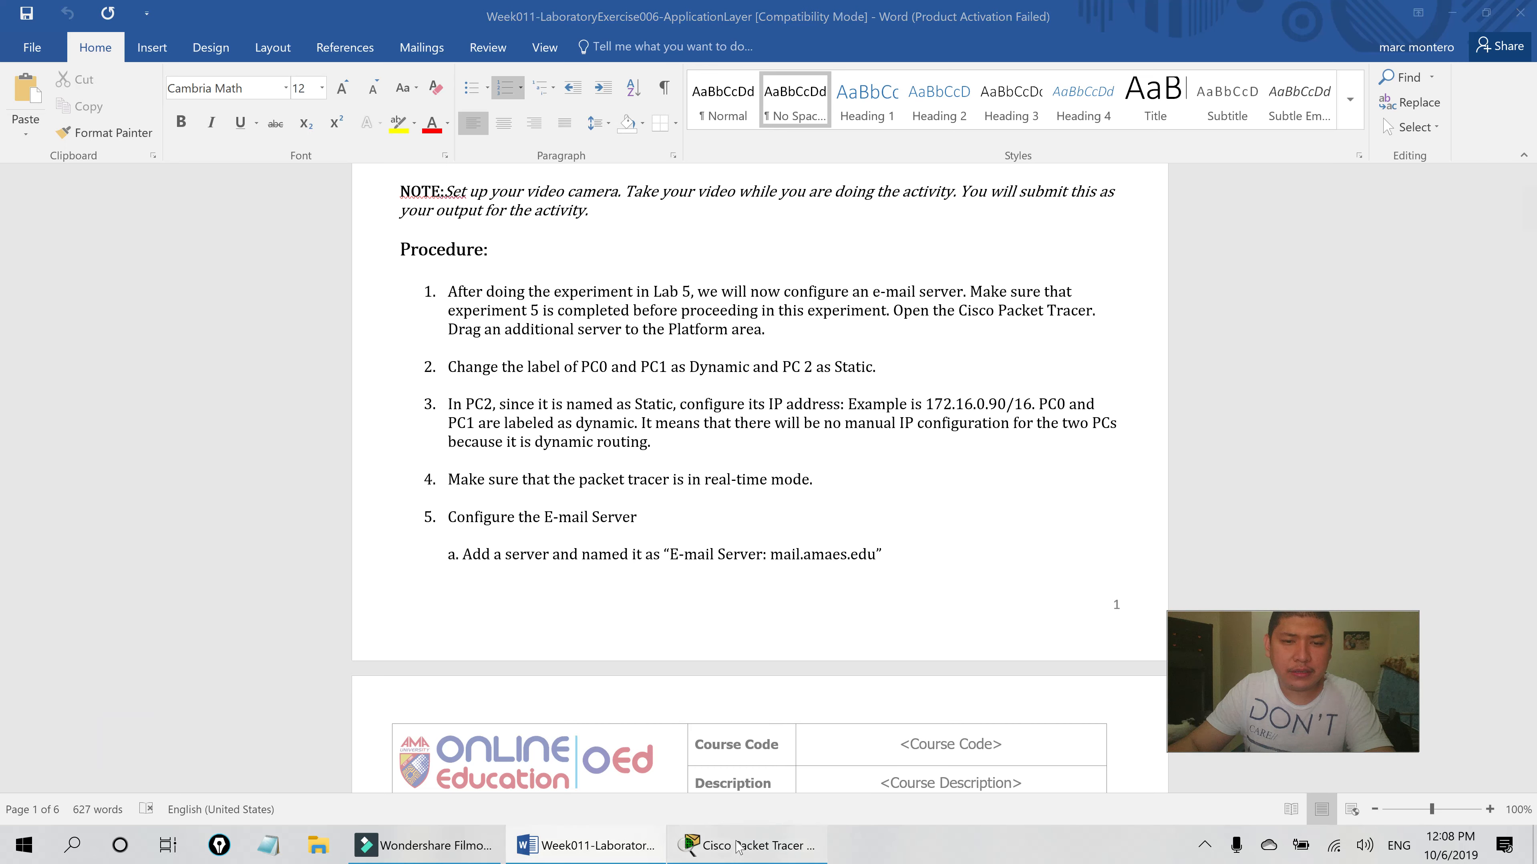
{"action": "left_click", "coordinate": [750, 845]}
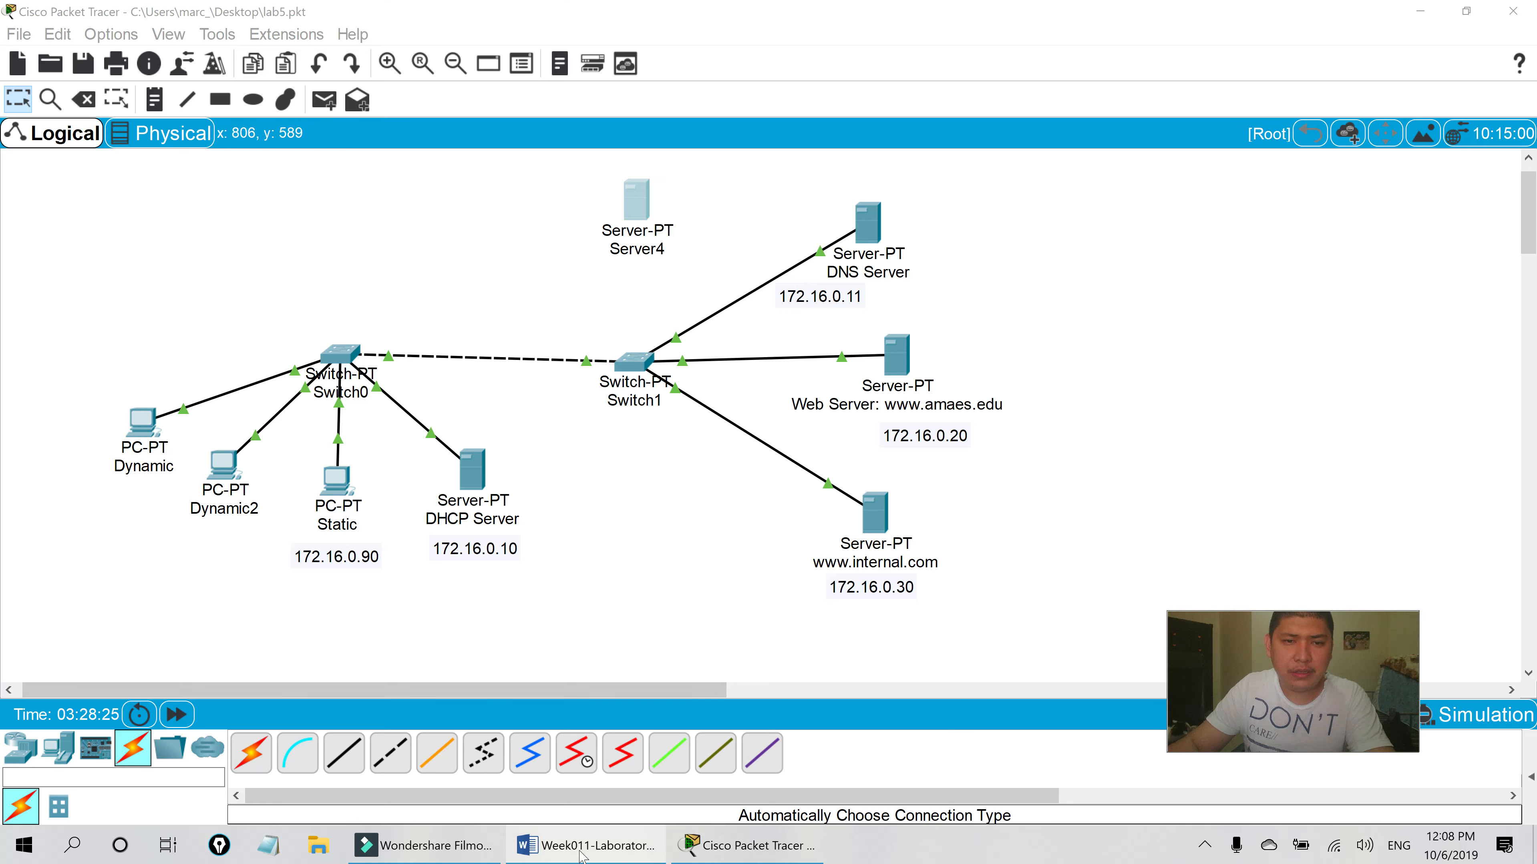
{"action": "left_click", "coordinate": [623, 846]}
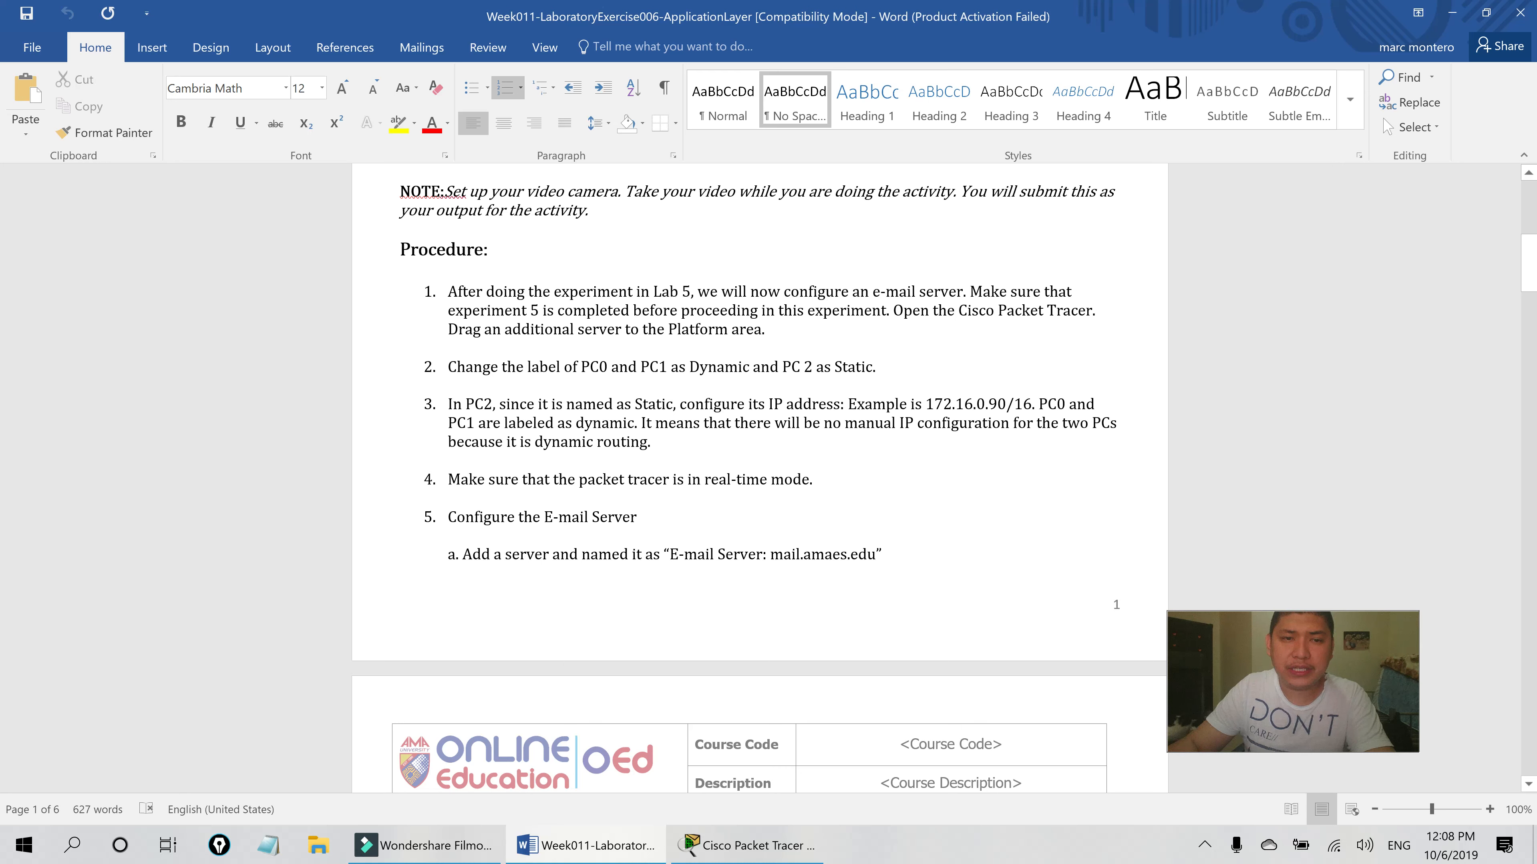
- Read page 2 step b on the 172.16.0.1 gateway, then open the Static PC's window
{"action": "scroll", "coordinate": [759, 479], "scroll_direction": "down", "scroll_amount": 2}
{"action": "scroll", "coordinate": [759, 478], "scroll_direction": "down", "scroll_amount": 1}
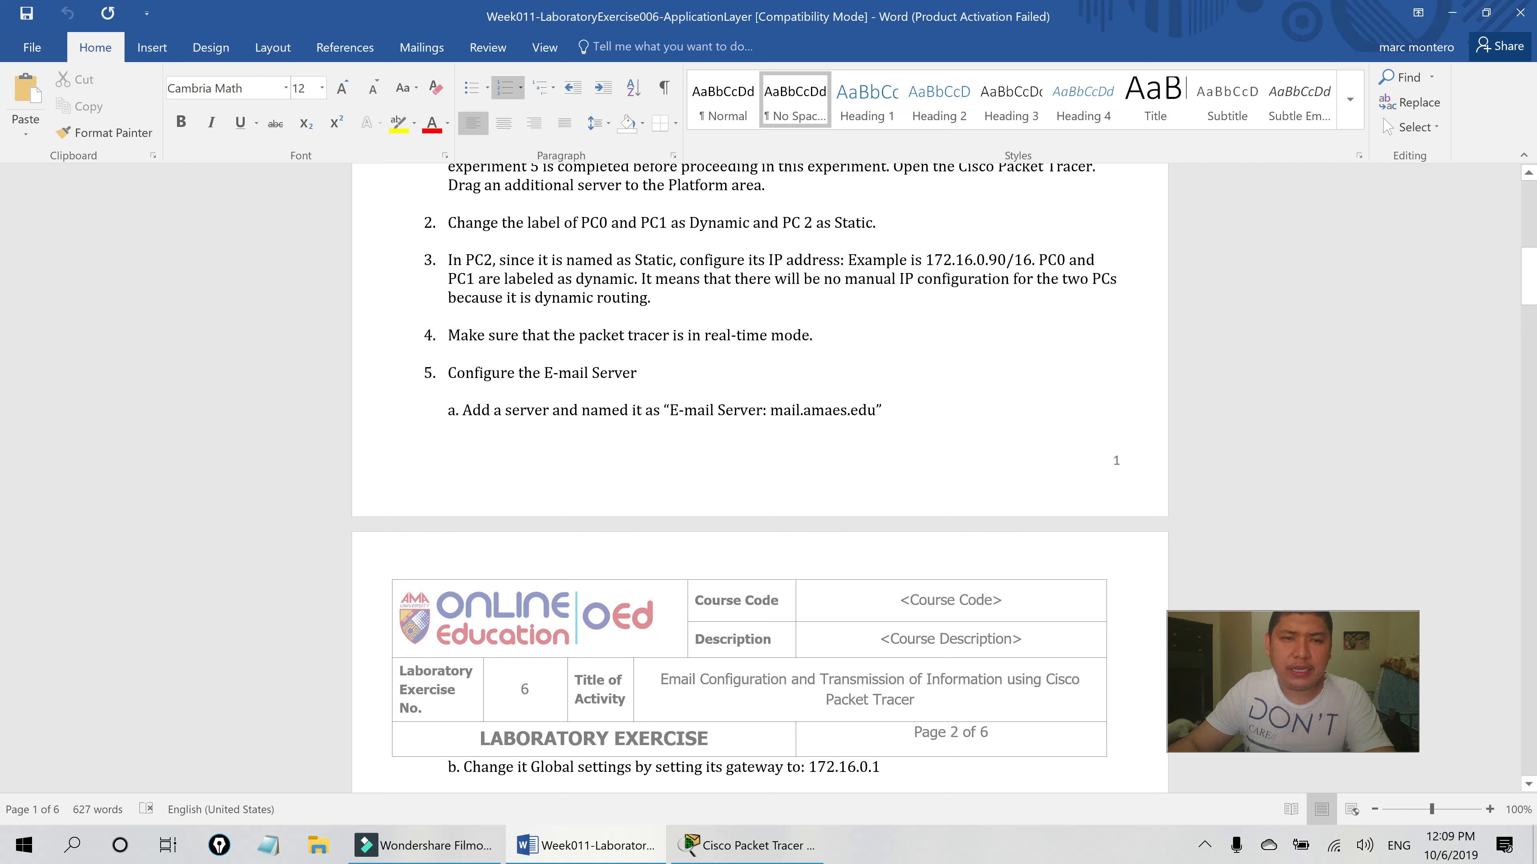
{"action": "left_click", "coordinate": [744, 851]}
{"action": "left_click", "coordinate": [337, 479]}
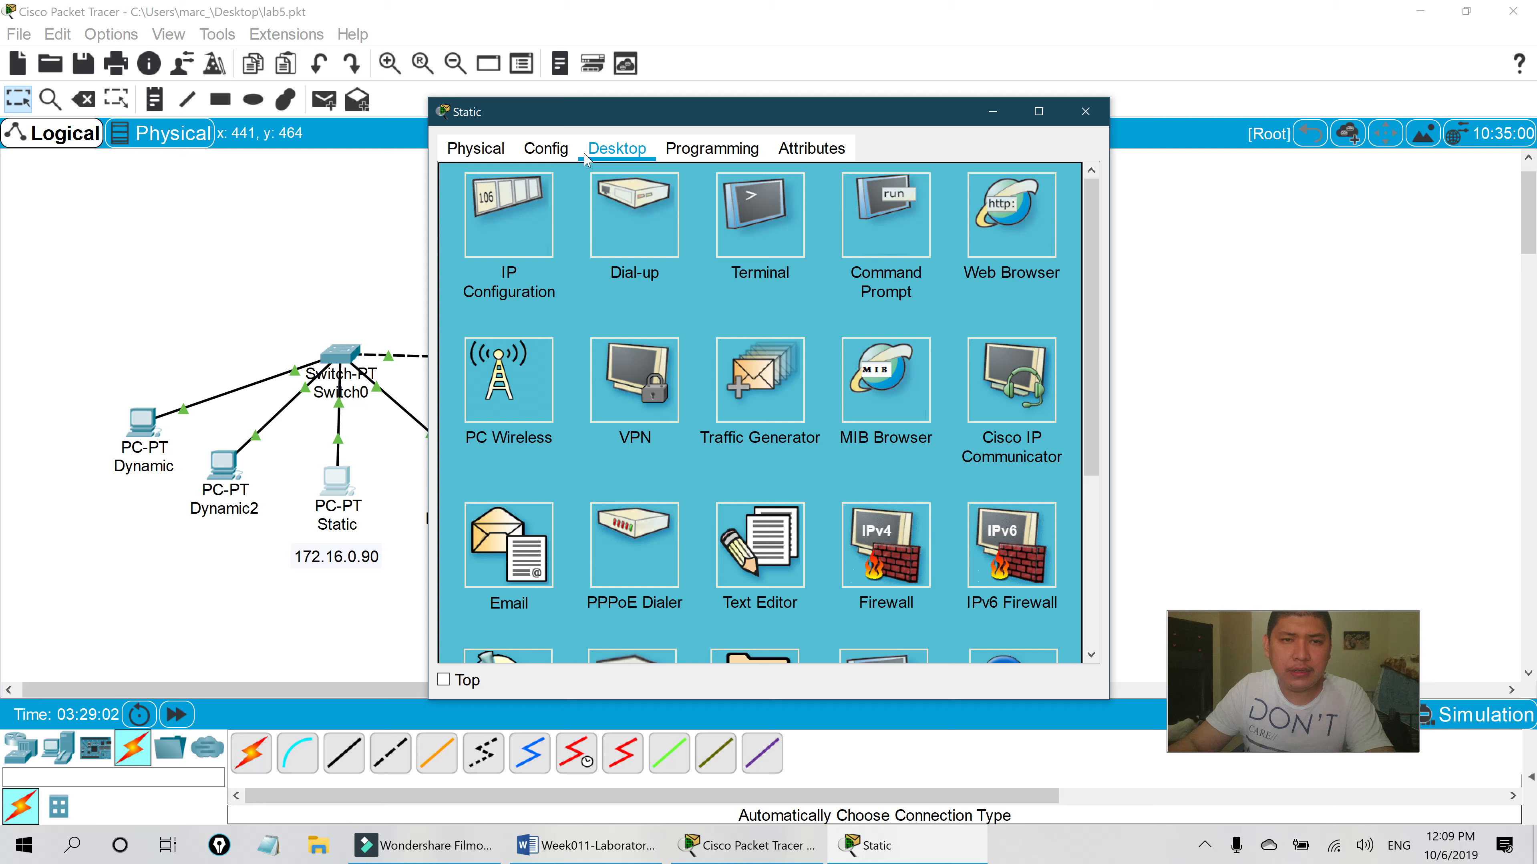
- Check the Static PC's FastEthernet0 address 172.16.0.90 and mask 255.255.0.0
{"action": "left_click", "coordinate": [546, 231]}
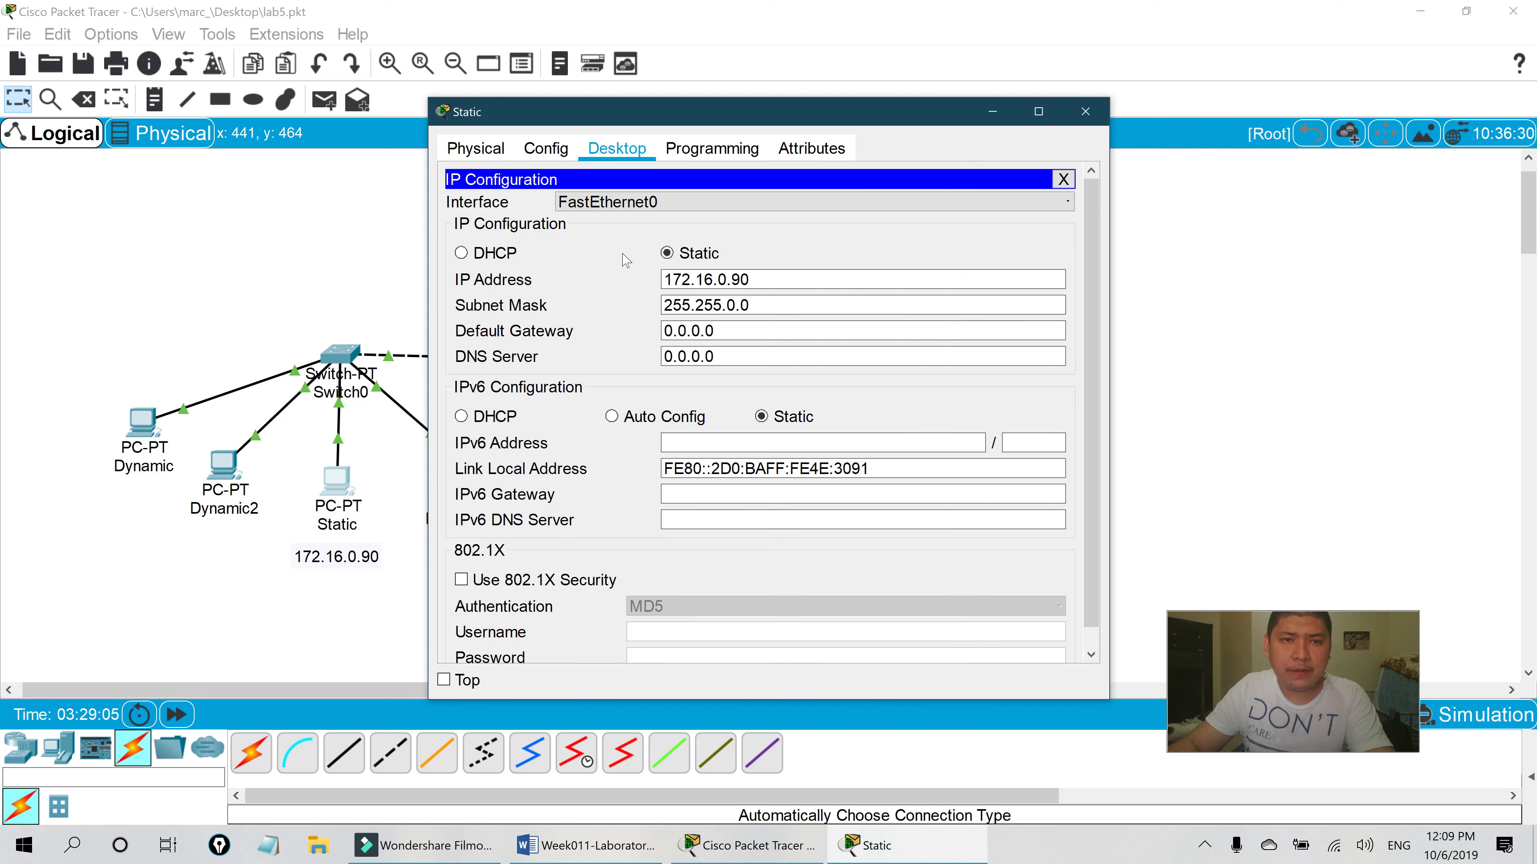
{"action": "left_click", "coordinate": [545, 150]}
{"action": "left_click", "coordinate": [563, 283]}
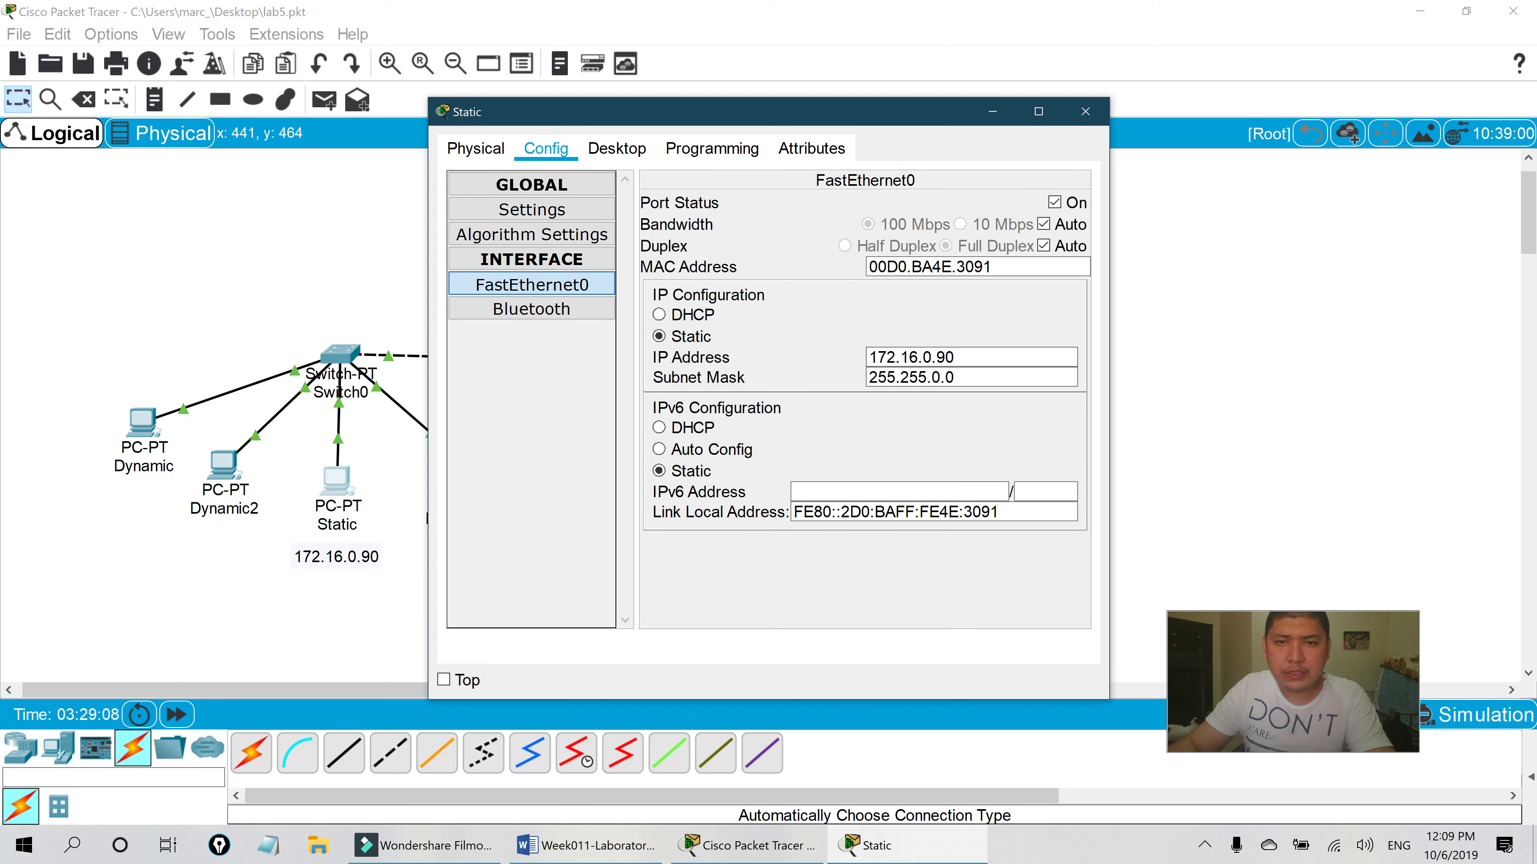
{"action": "left_click_drag", "start_coordinate": [875, 121], "coordinate": [814, 94]}
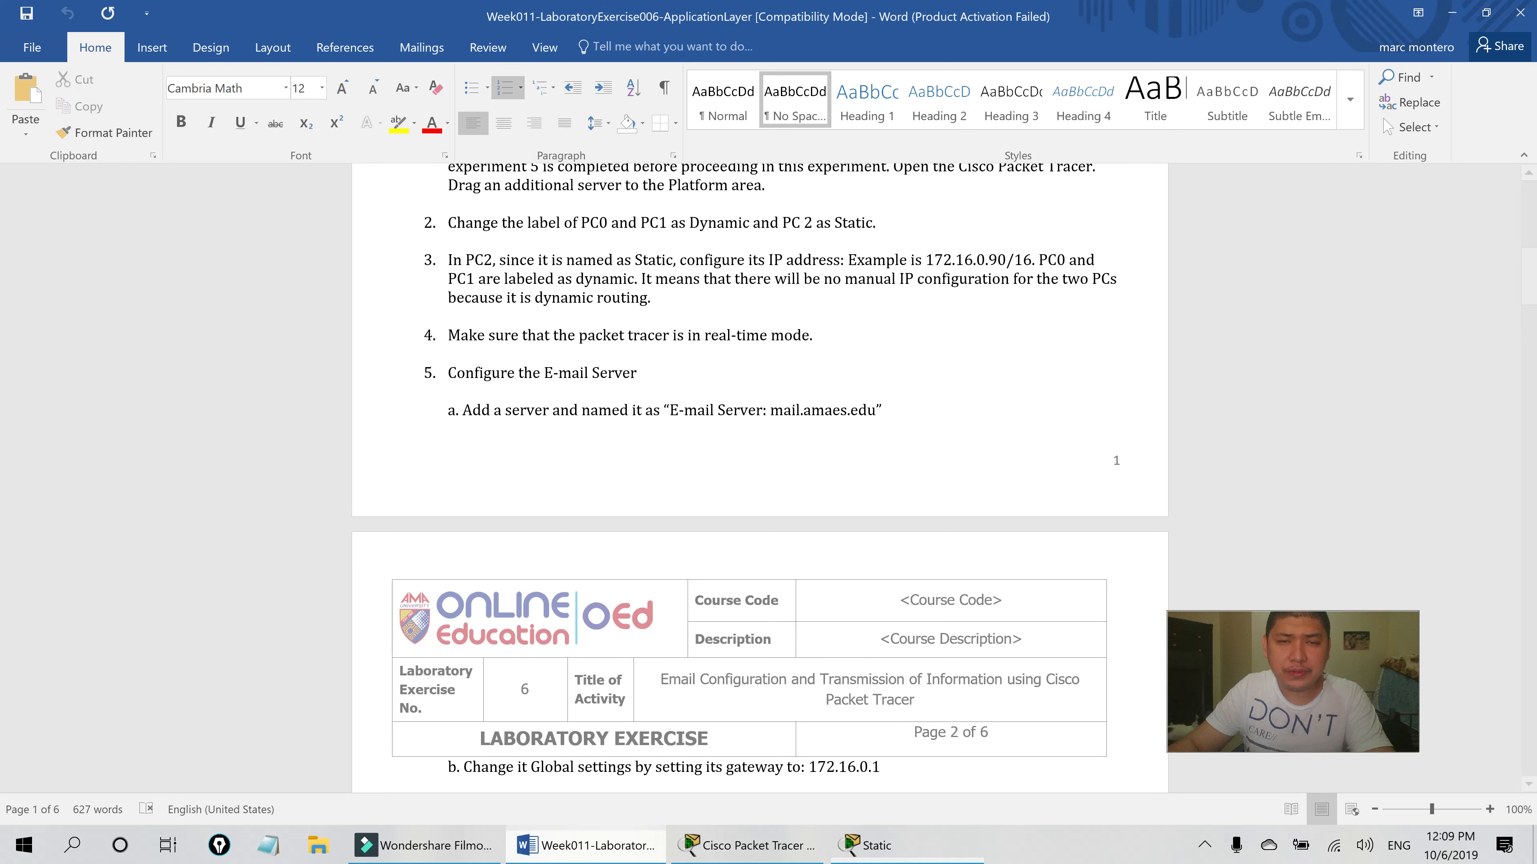
- Compare the Static PC settings against the lab sheet, switching between Word and Packet Tracer
{"action": "left_click", "coordinate": [586, 846]}
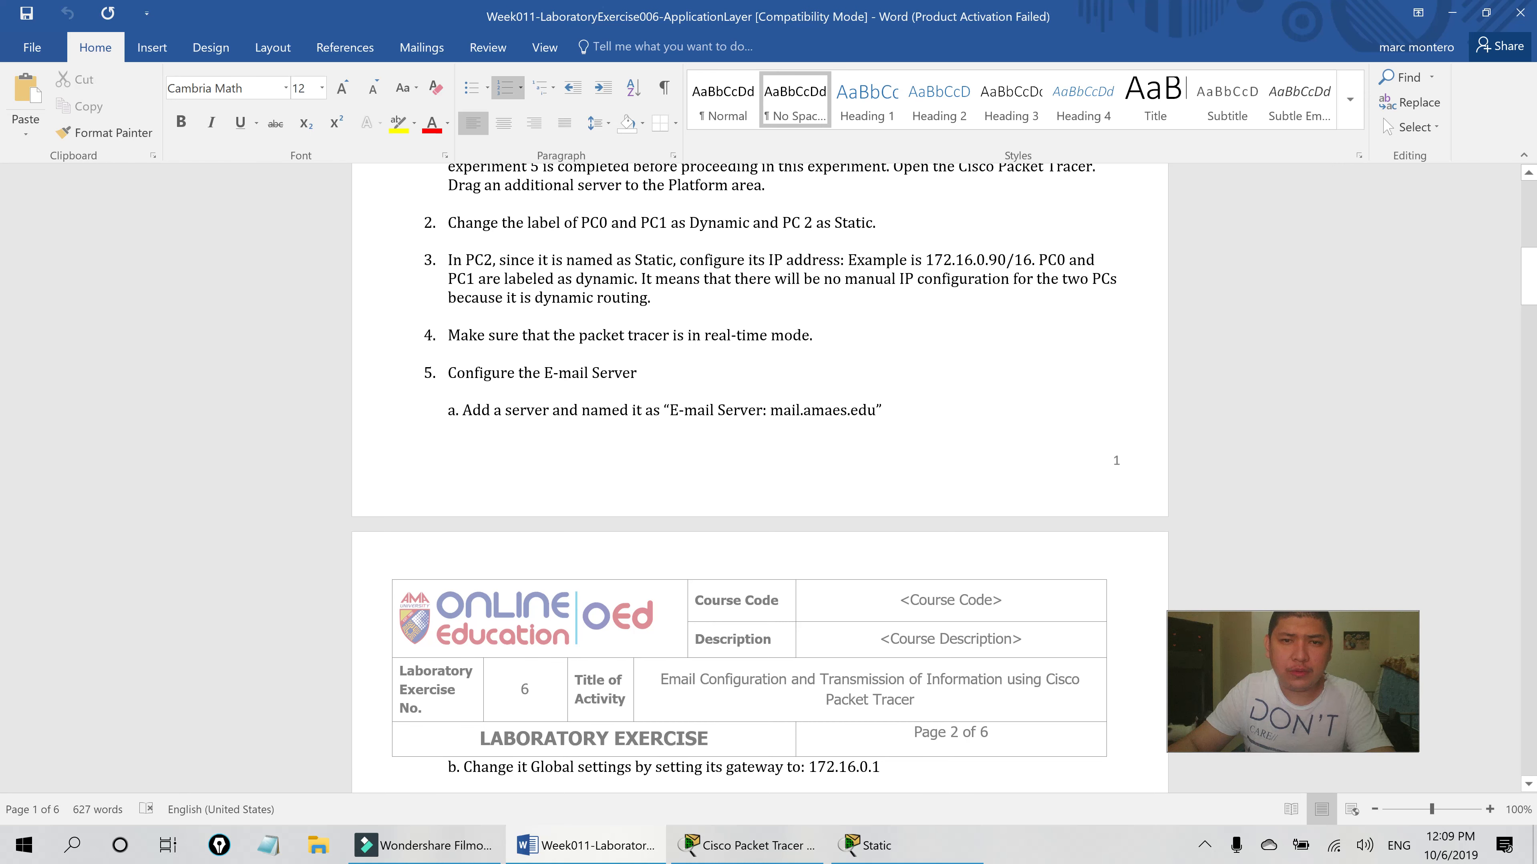
{"action": "scroll", "coordinate": [759, 478], "scroll_direction": "down", "scroll_amount": 2}
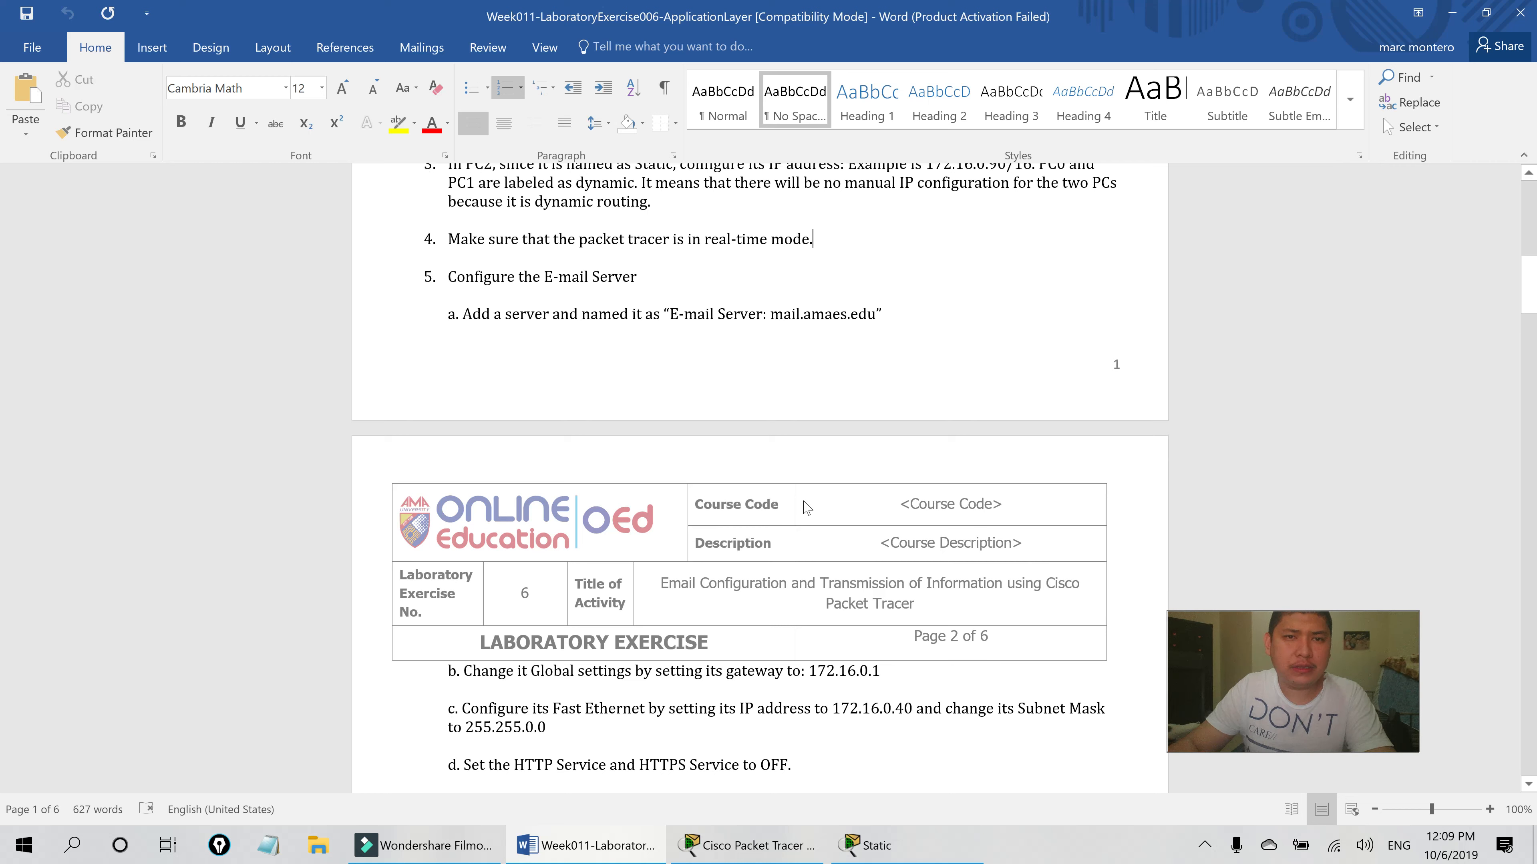
{"action": "left_click", "coordinate": [749, 845]}
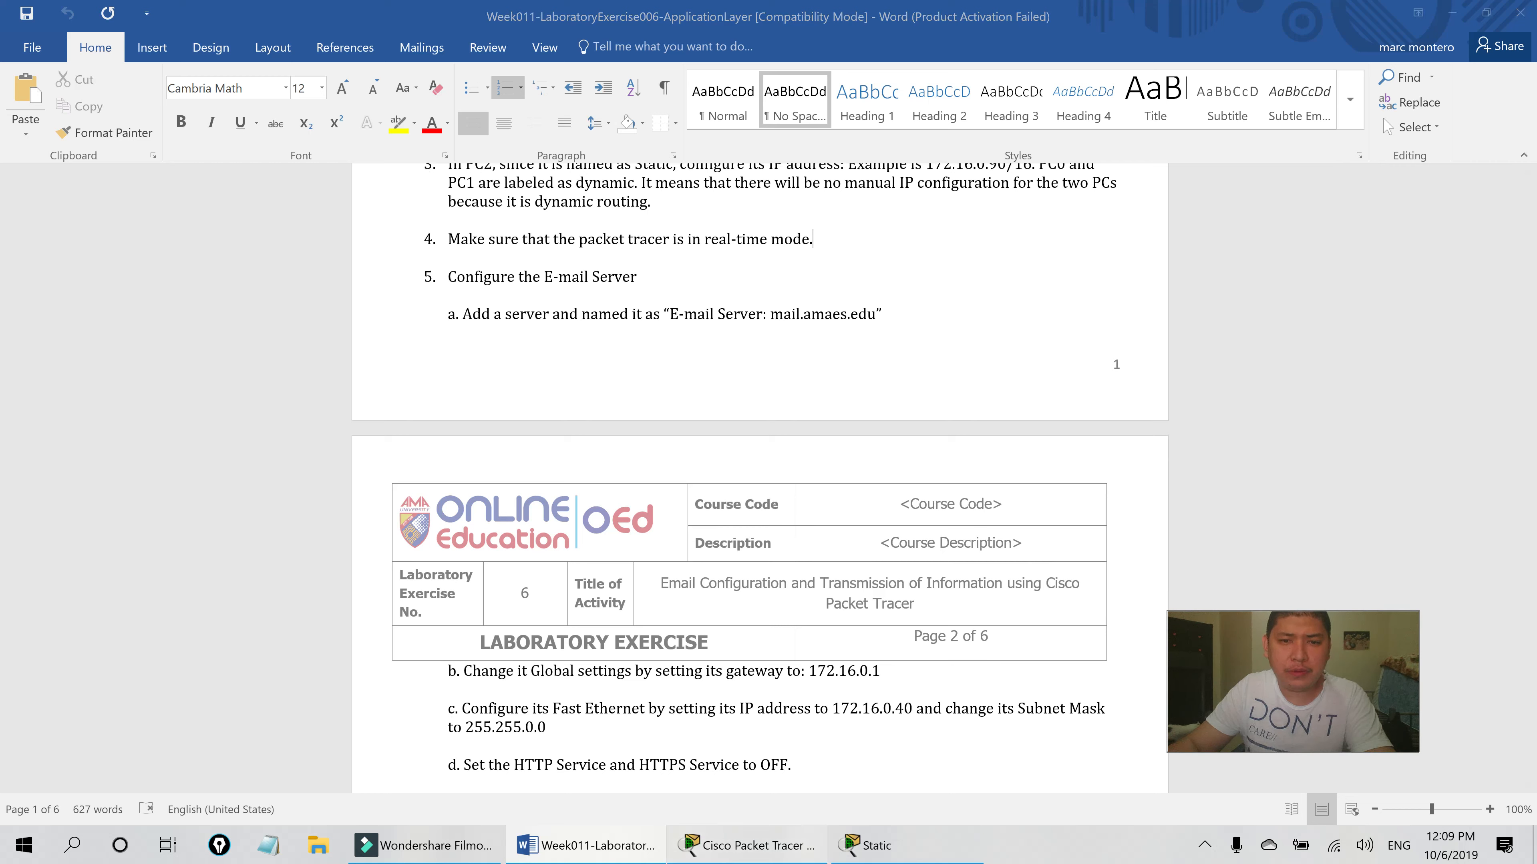
{"action": "left_click", "coordinate": [770, 854]}
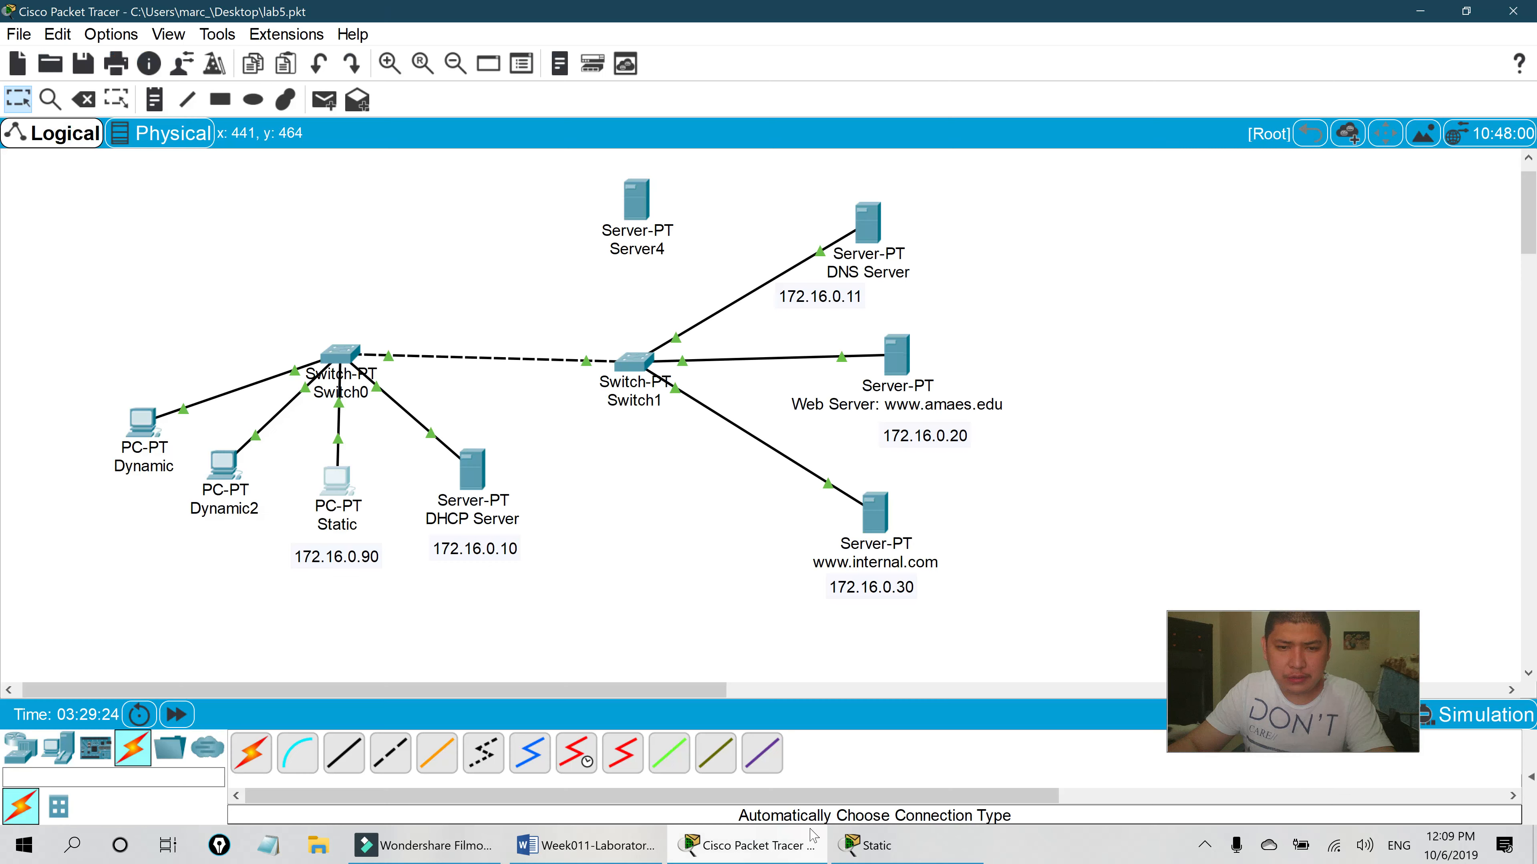
{"action": "left_click_drag", "start_coordinate": [1148, 634], "coordinate": [1163, 712]}
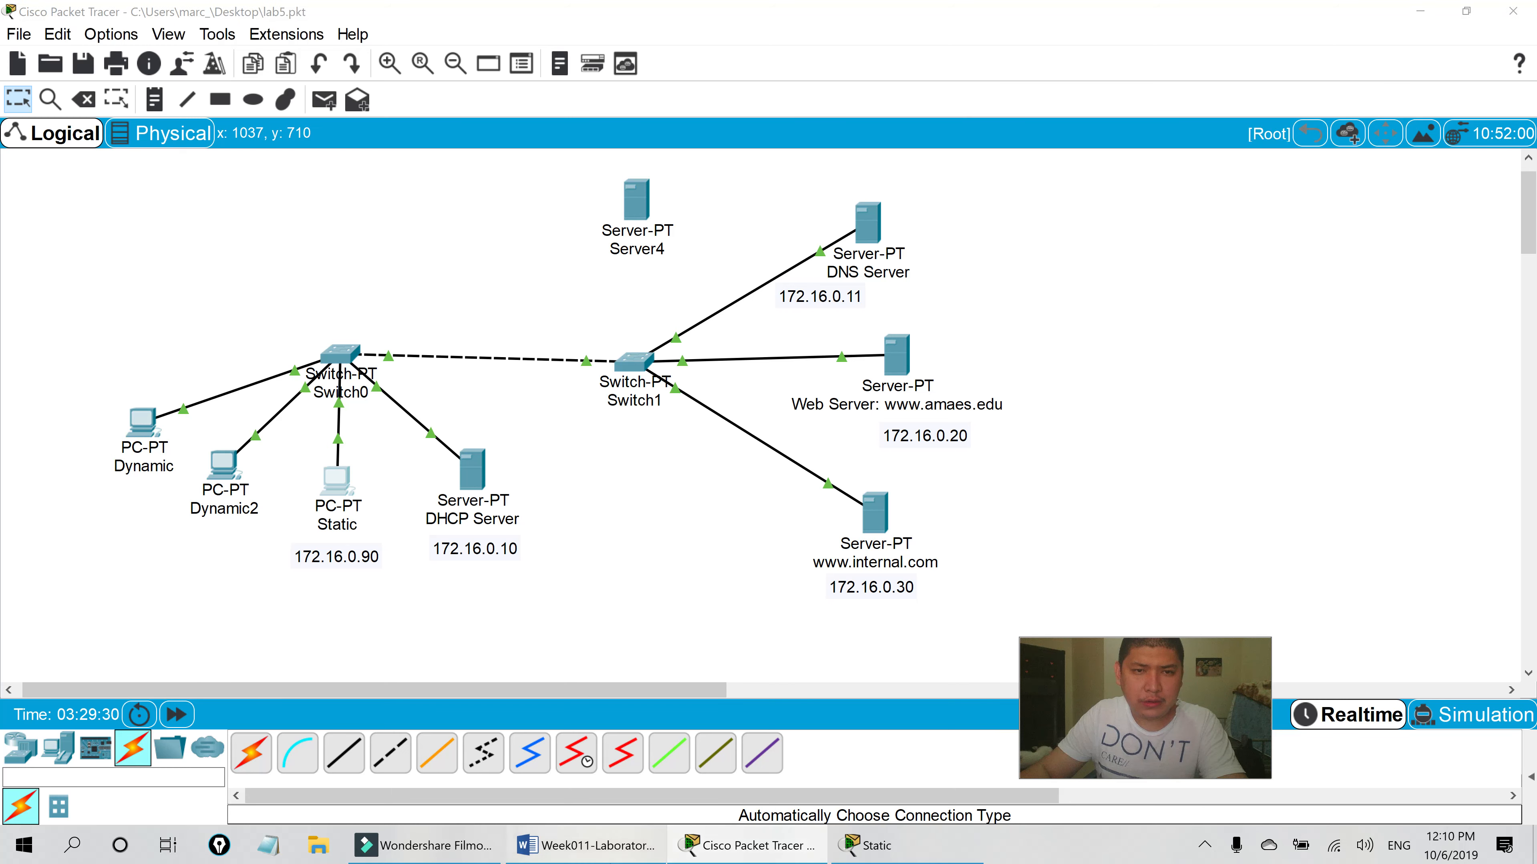
{"action": "left_click", "coordinate": [586, 845]}
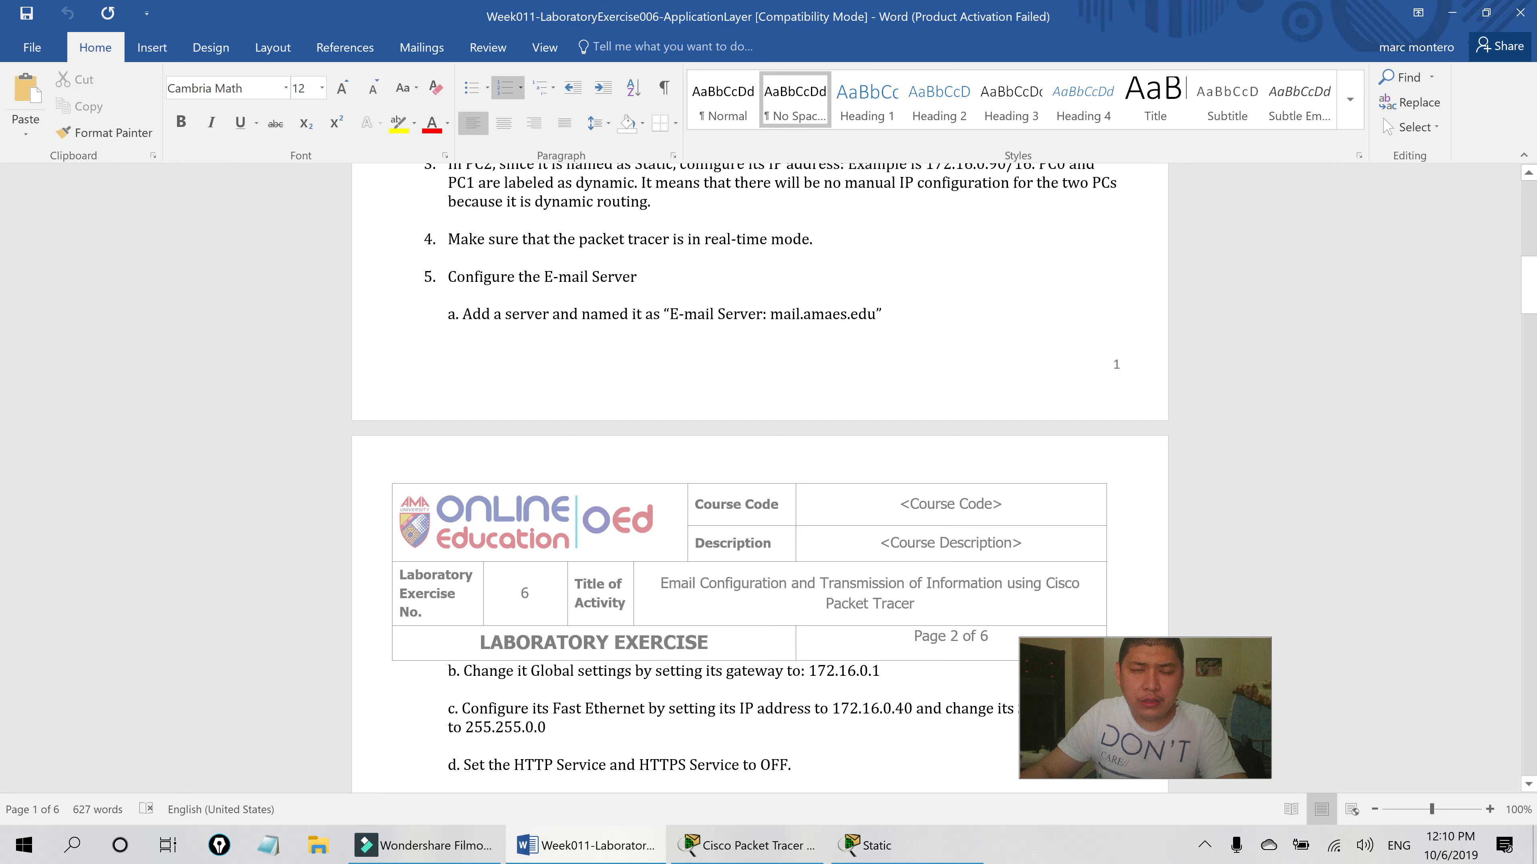
- Copy 'E-mail Server: mail.amaes.edu' from the lab sheet and start editing Server4's label
{"action": "scroll", "coordinate": [759, 478], "scroll_direction": "down", "scroll_amount": 2}
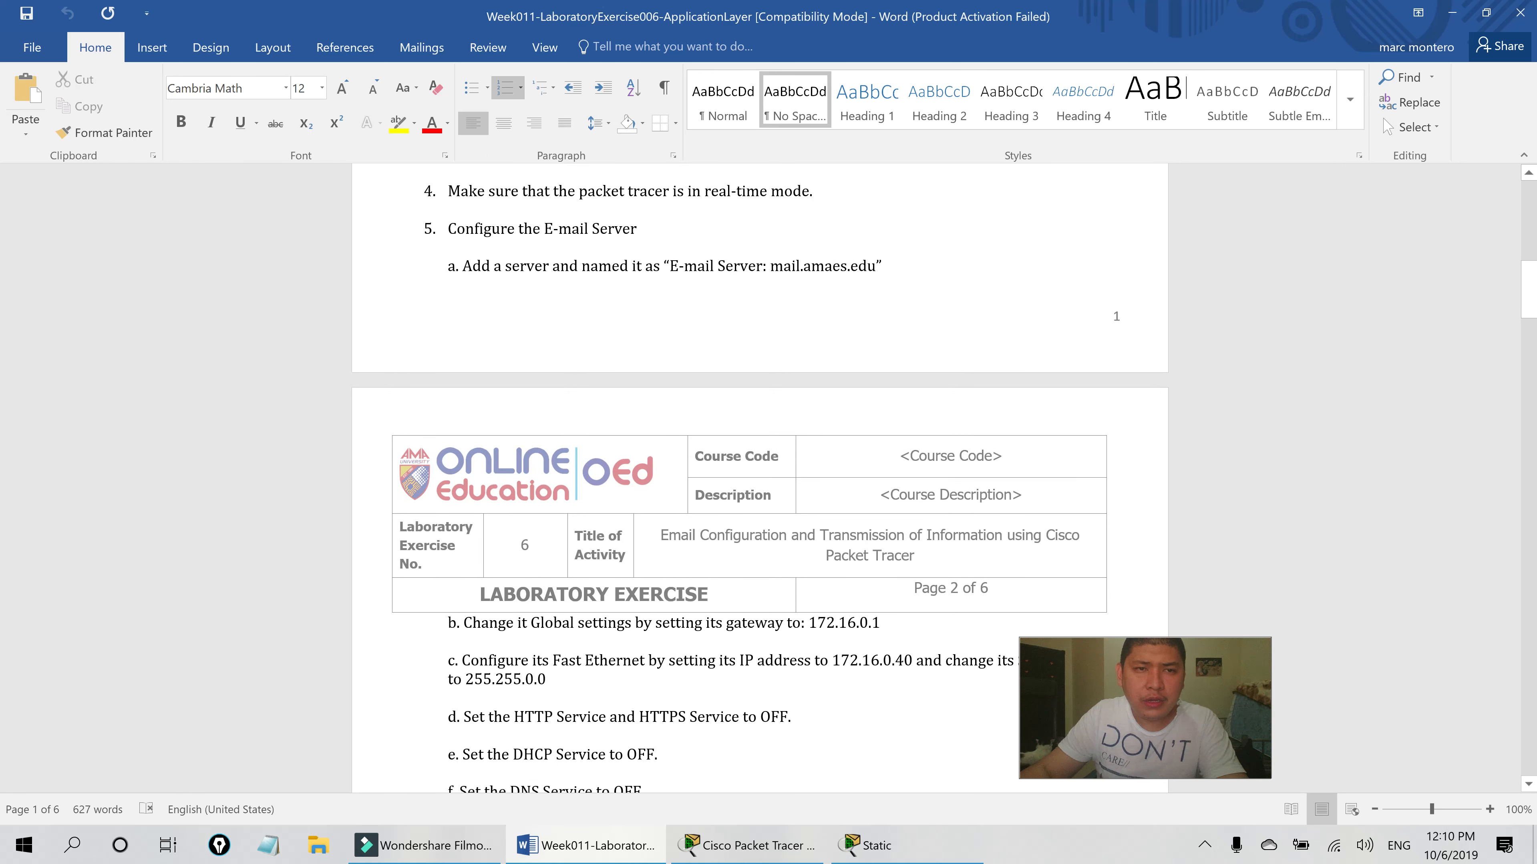
{"action": "scroll", "coordinate": [759, 478], "scroll_direction": "down", "scroll_amount": 2}
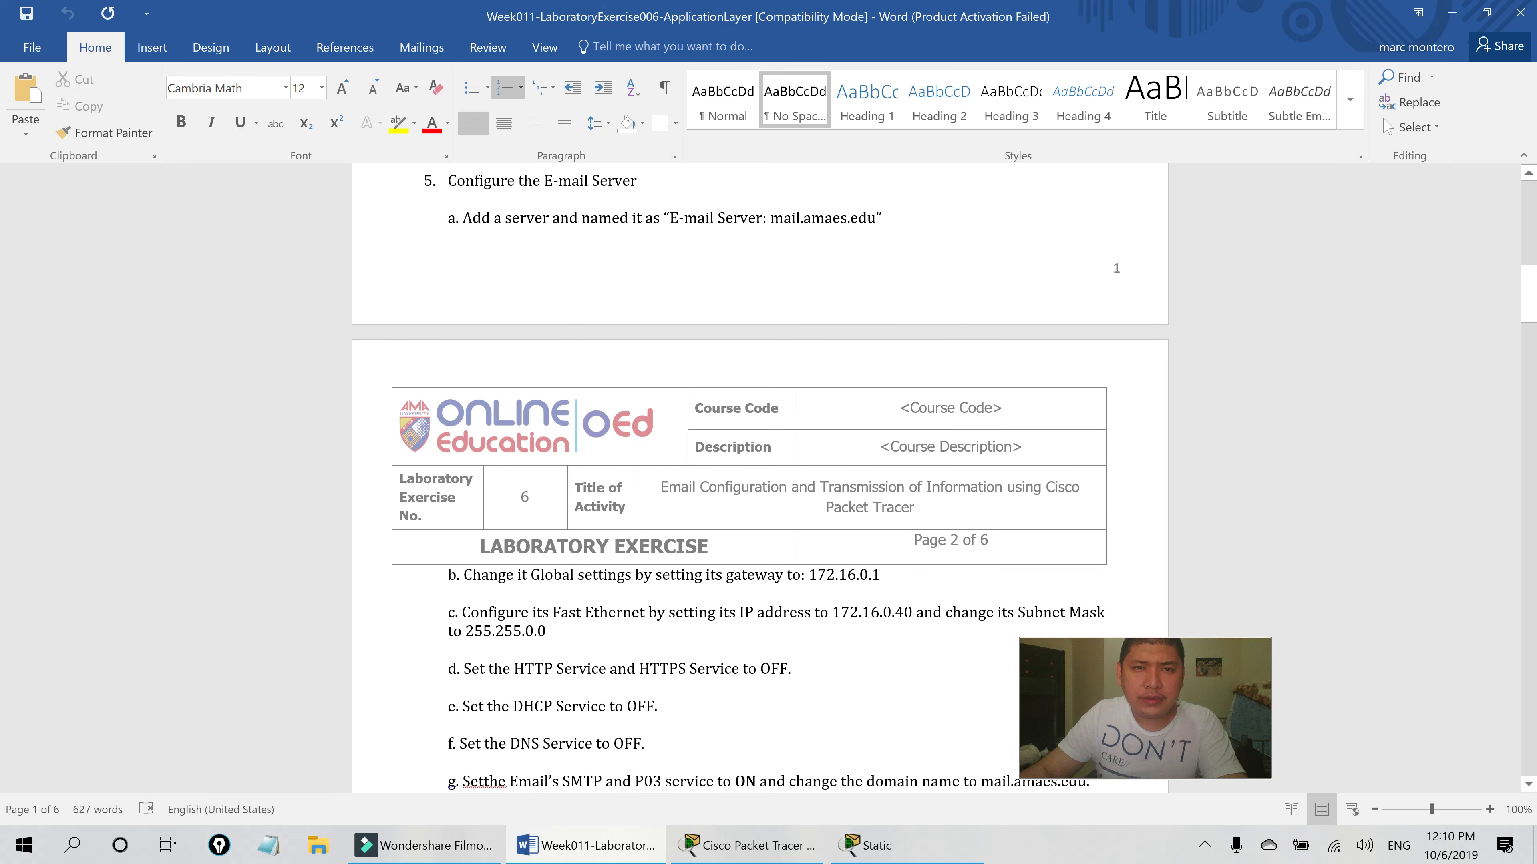
{"action": "left_click_drag", "start_coordinate": [669, 217], "coordinate": [875, 218]}
{"action": "key", "text": "ctrl+c"}
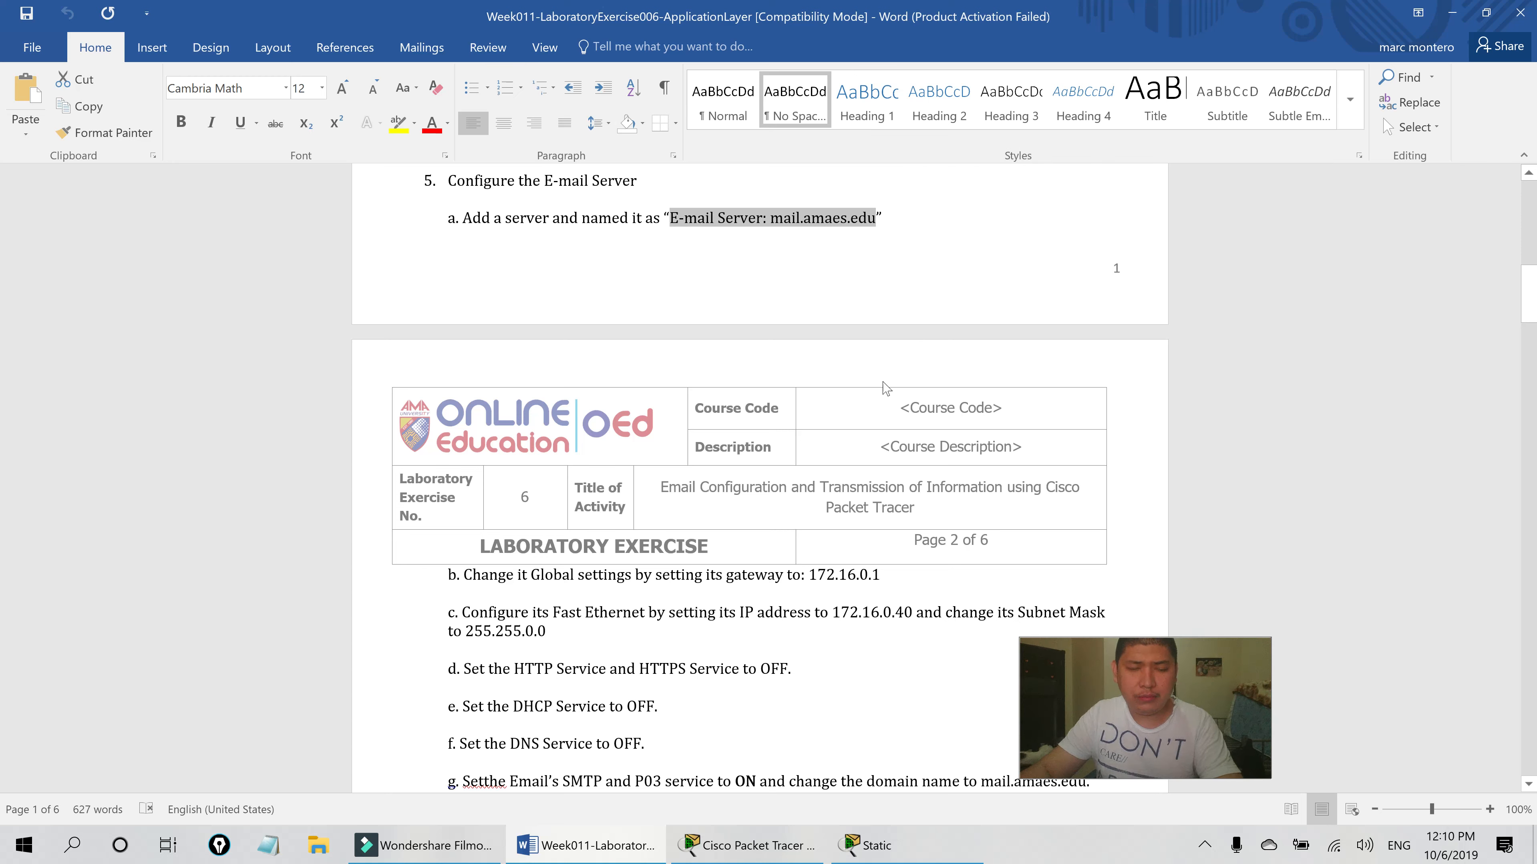
{"action": "left_click", "coordinate": [748, 845]}
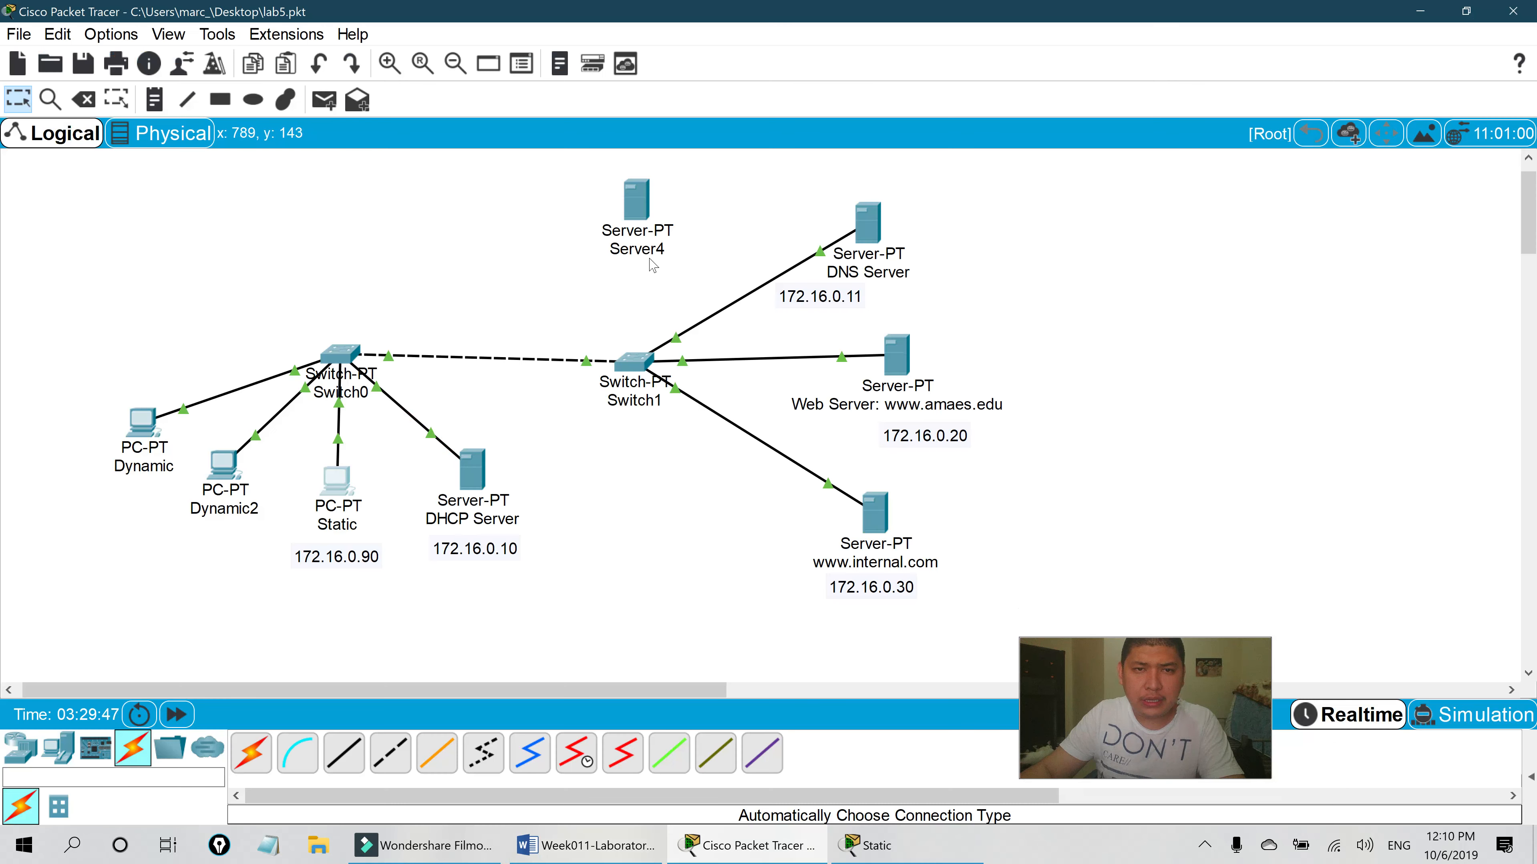
{"action": "left_click", "coordinate": [645, 249]}
- Rename Server4 to 'E-mail Server: mail.amaes.edu' by pasting over its label
{"action": "left_click_drag", "start_coordinate": [676, 284], "coordinate": [623, 300]}
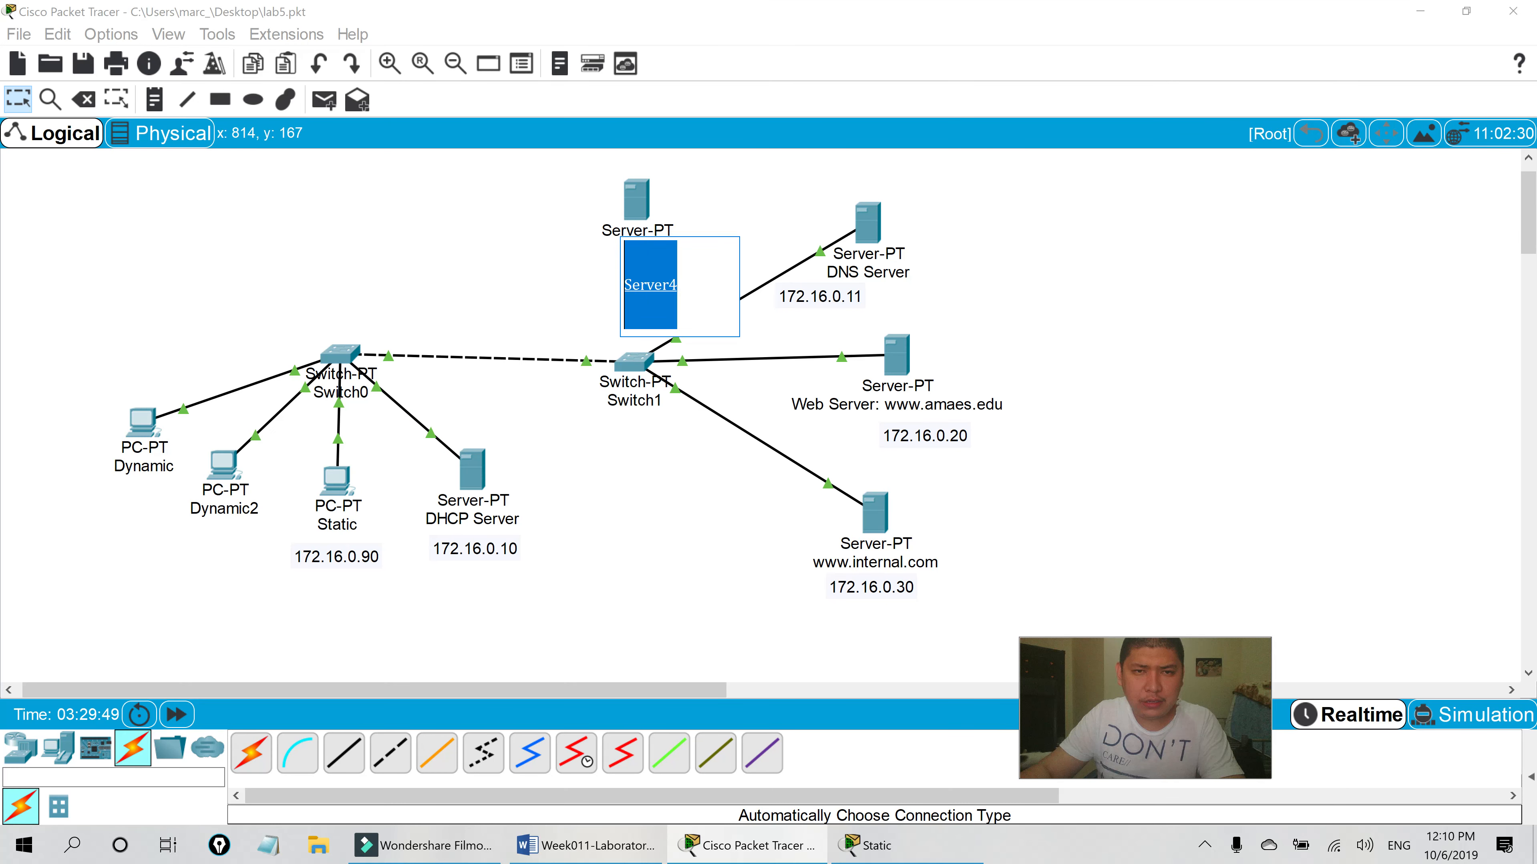
{"action": "key", "text": "ctrl+v"}
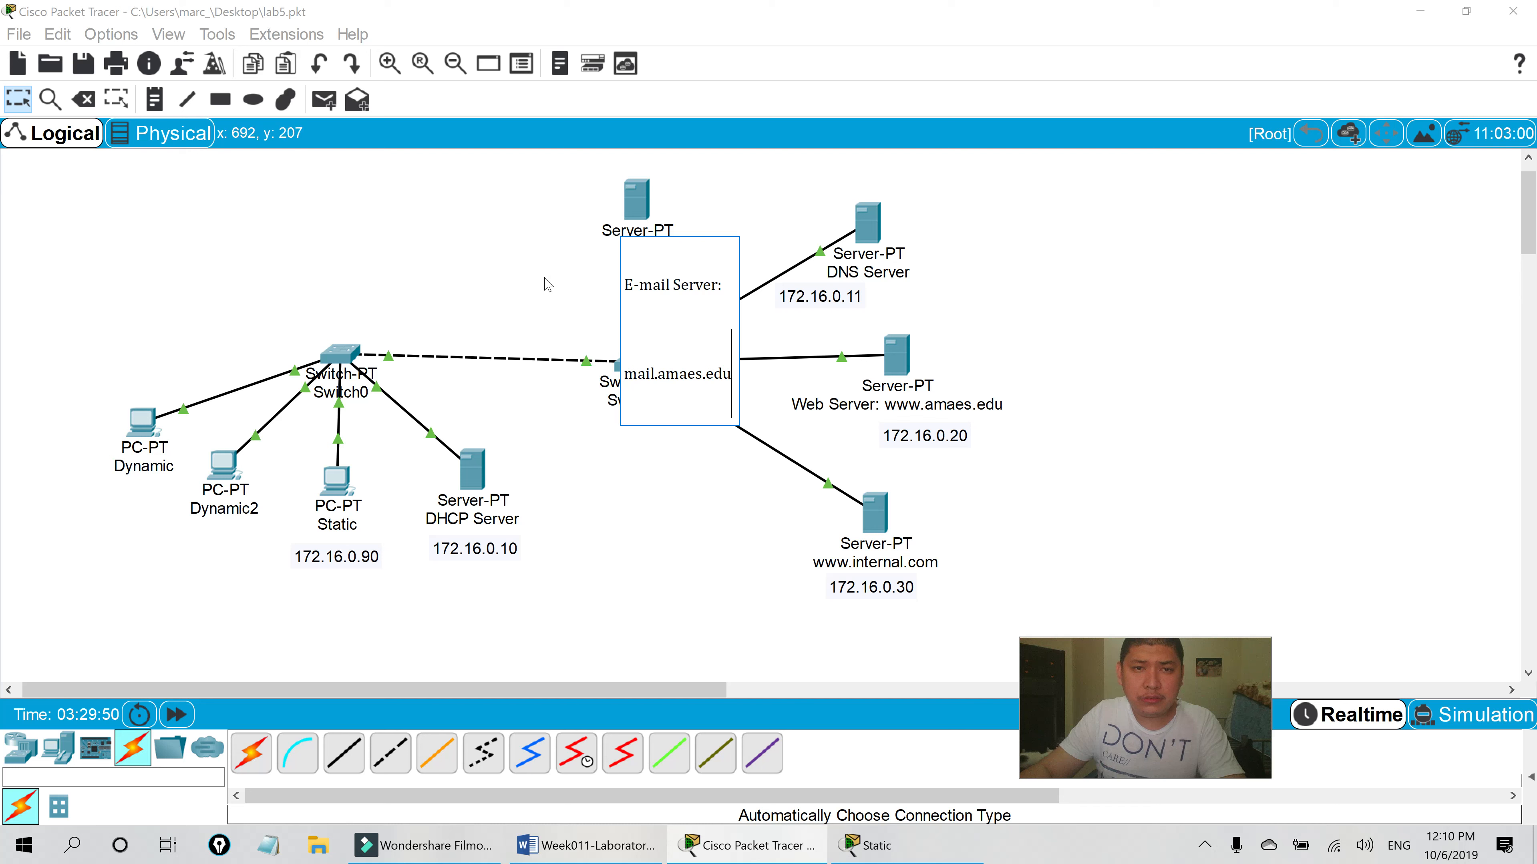
{"action": "left_click", "coordinate": [543, 286]}
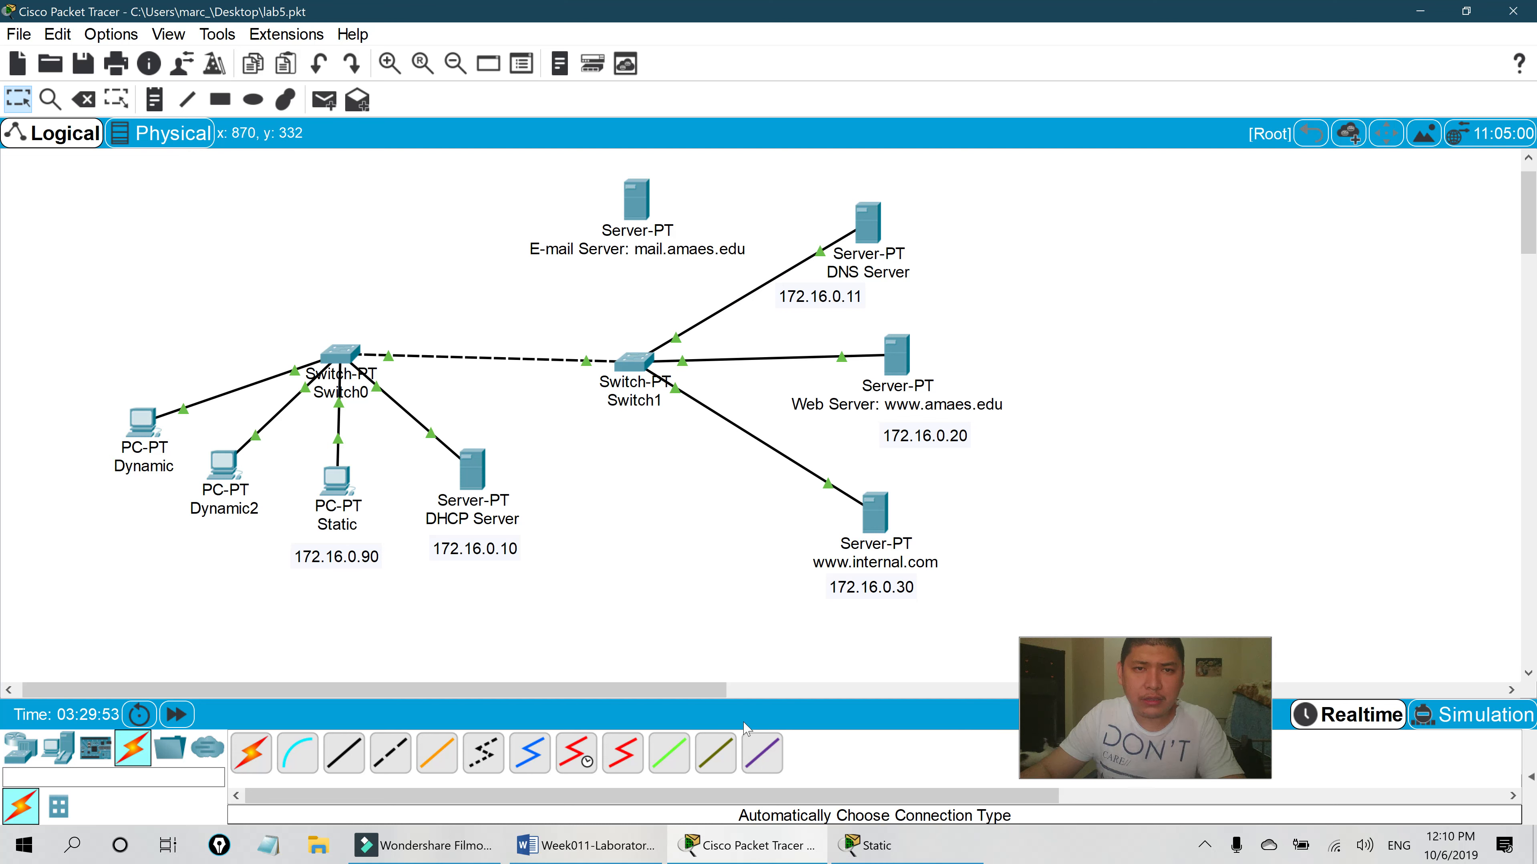
{"action": "left_click", "coordinate": [644, 843]}
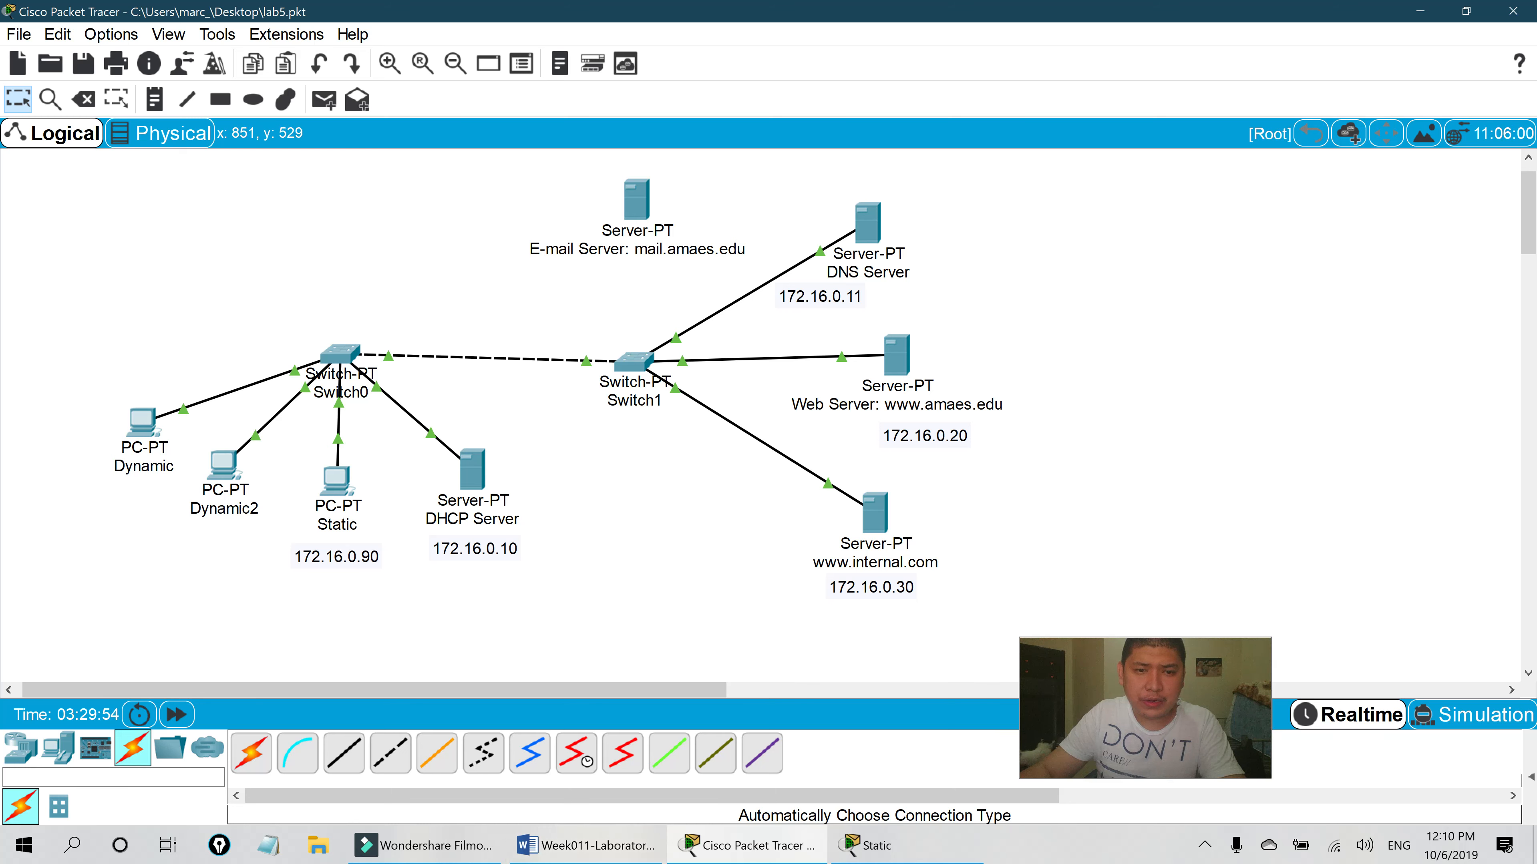
- Review the lab sheet's steps b–h, then open the mail.amaes.edu server's configuration window
{"action": "scroll", "coordinate": [608, 291], "scroll_direction": "down", "scroll_amount": 2}
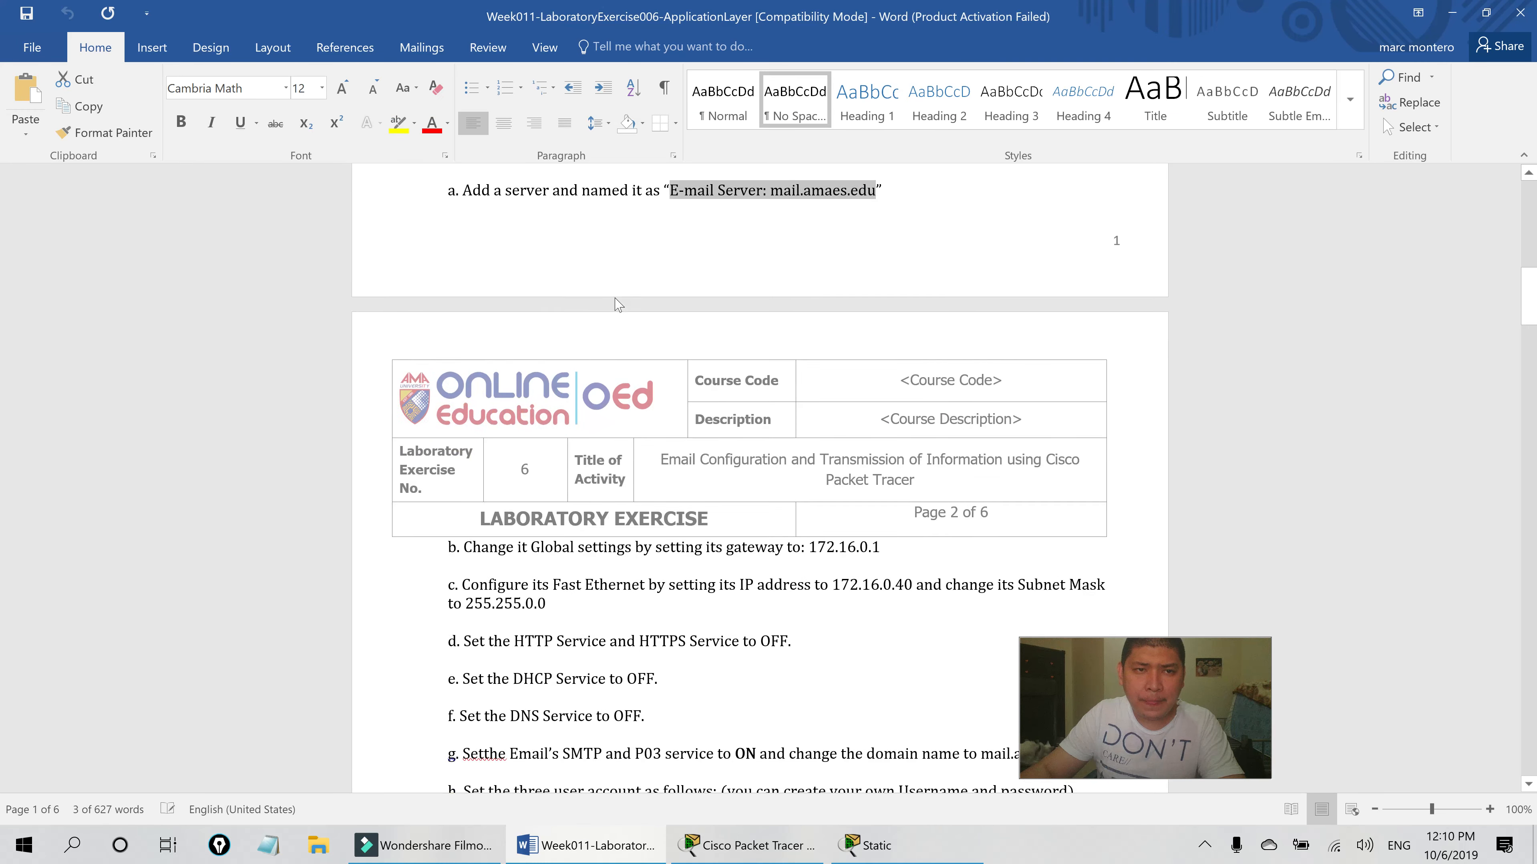
{"action": "scroll", "coordinate": [535, 363], "scroll_direction": "down", "scroll_amount": 2}
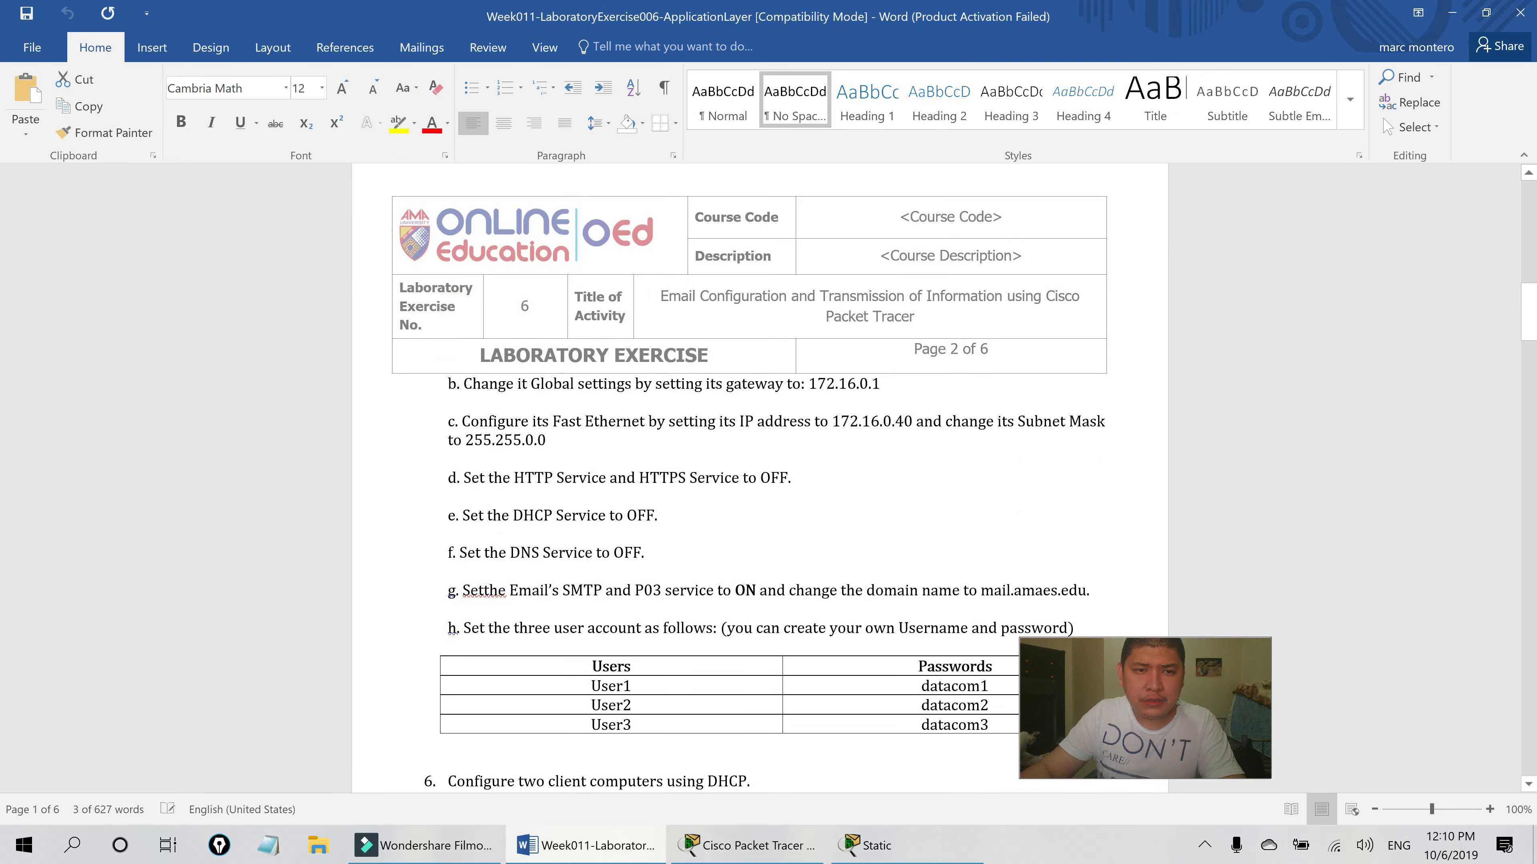
{"action": "scroll", "coordinate": [535, 363], "scroll_direction": "down", "scroll_amount": 1}
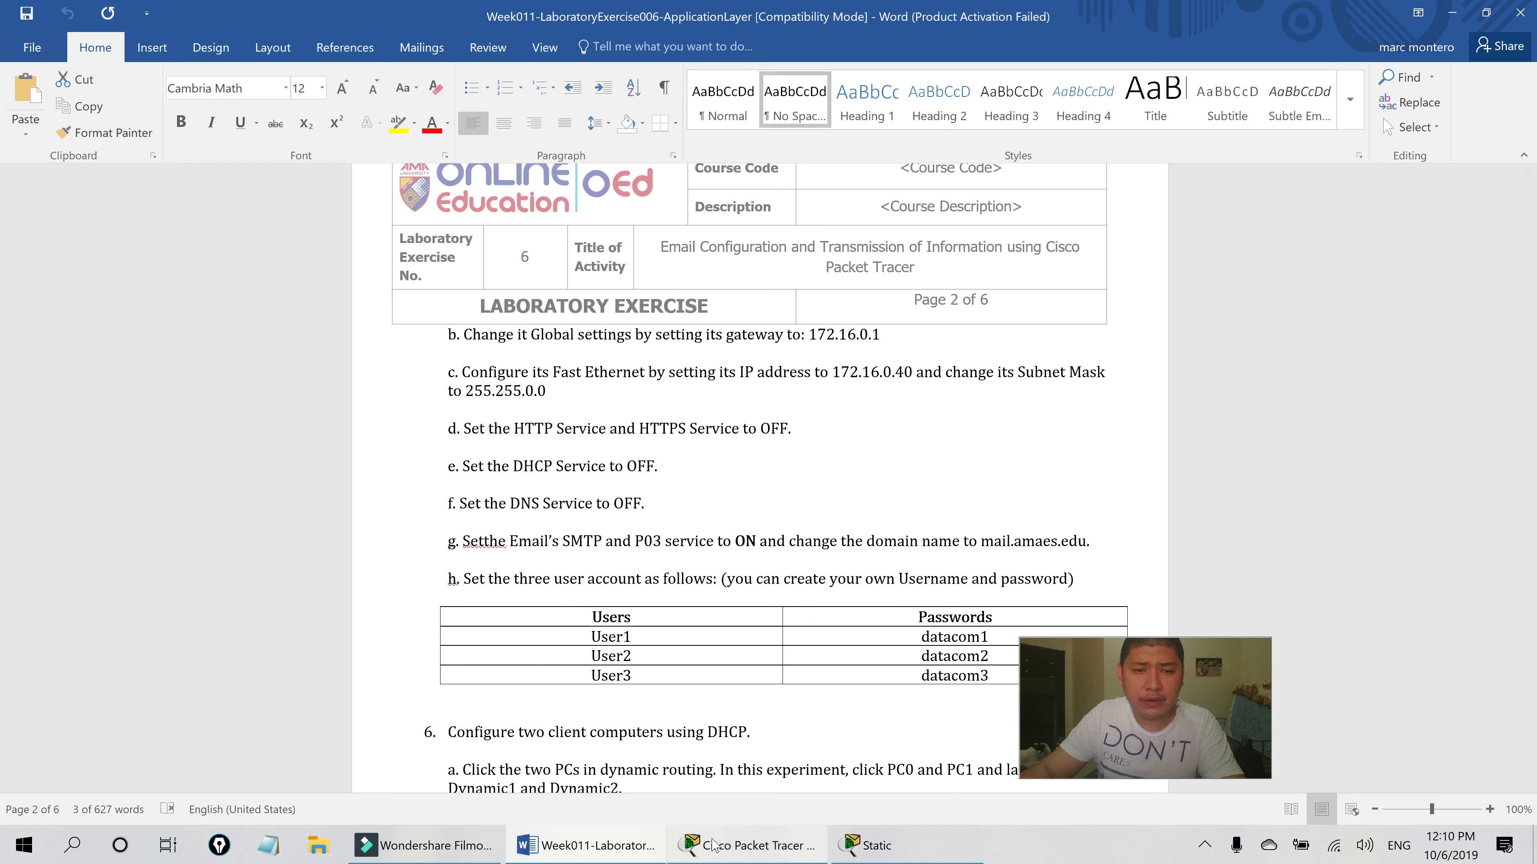
{"action": "left_click", "coordinate": [748, 845]}
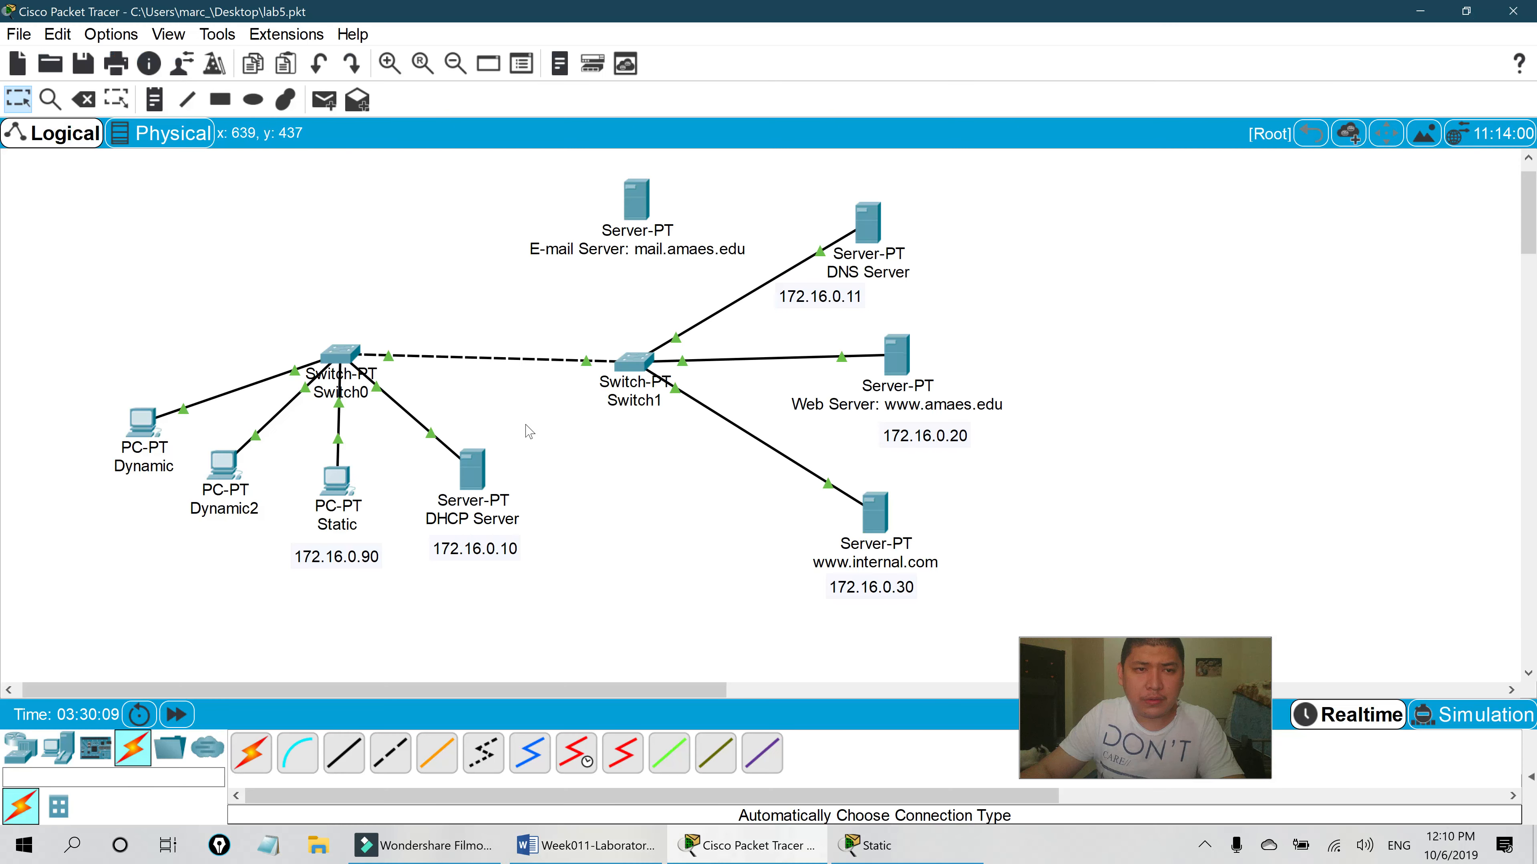
{"action": "left_click", "coordinate": [643, 216]}
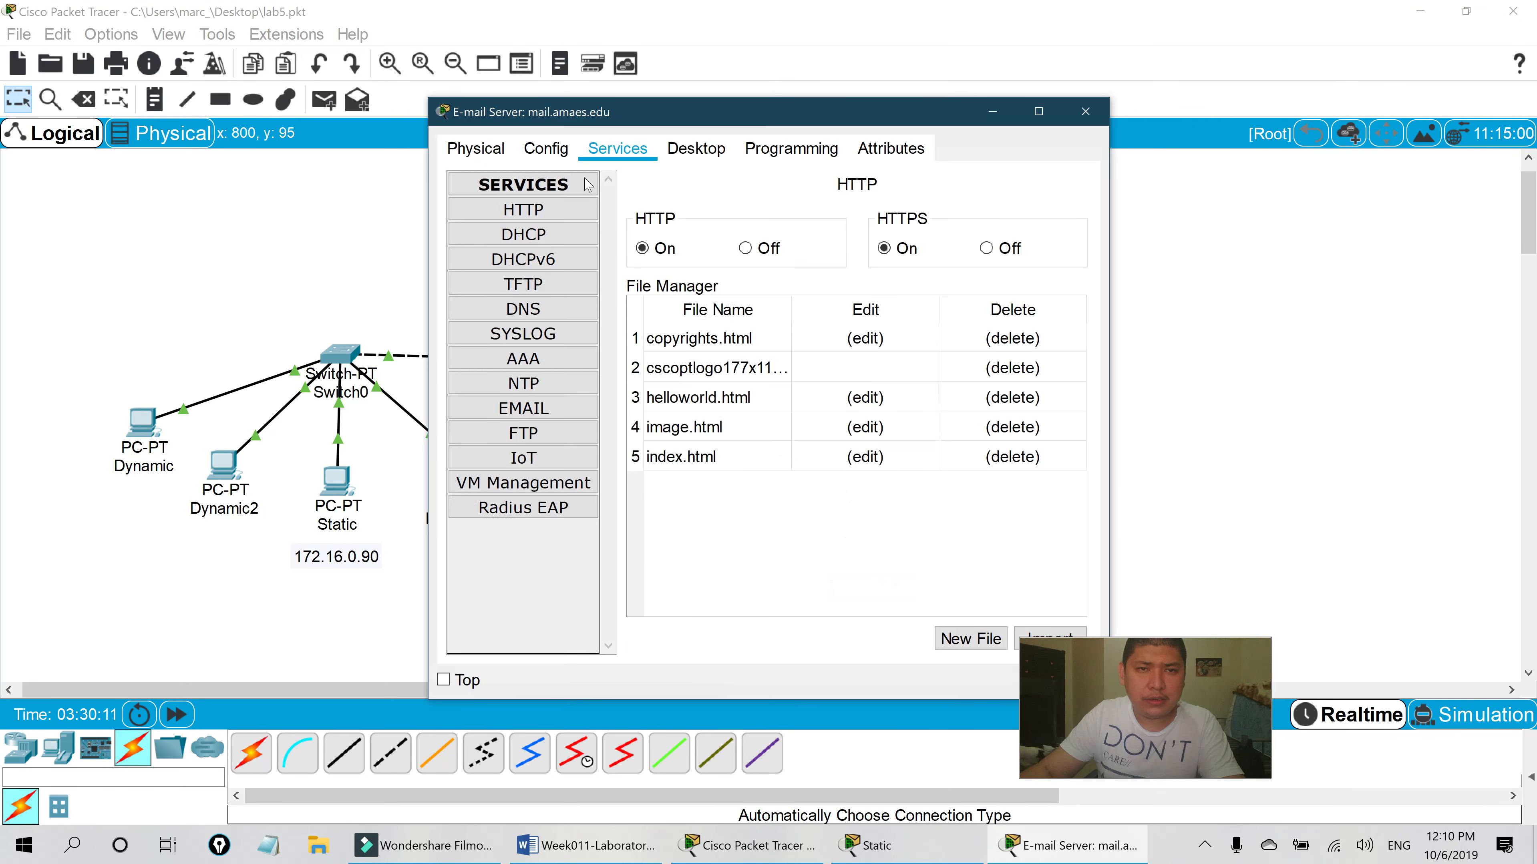
- Set the mail server's gateway to 172.16.0.1 in Config > Settings
{"action": "left_click", "coordinate": [552, 150]}
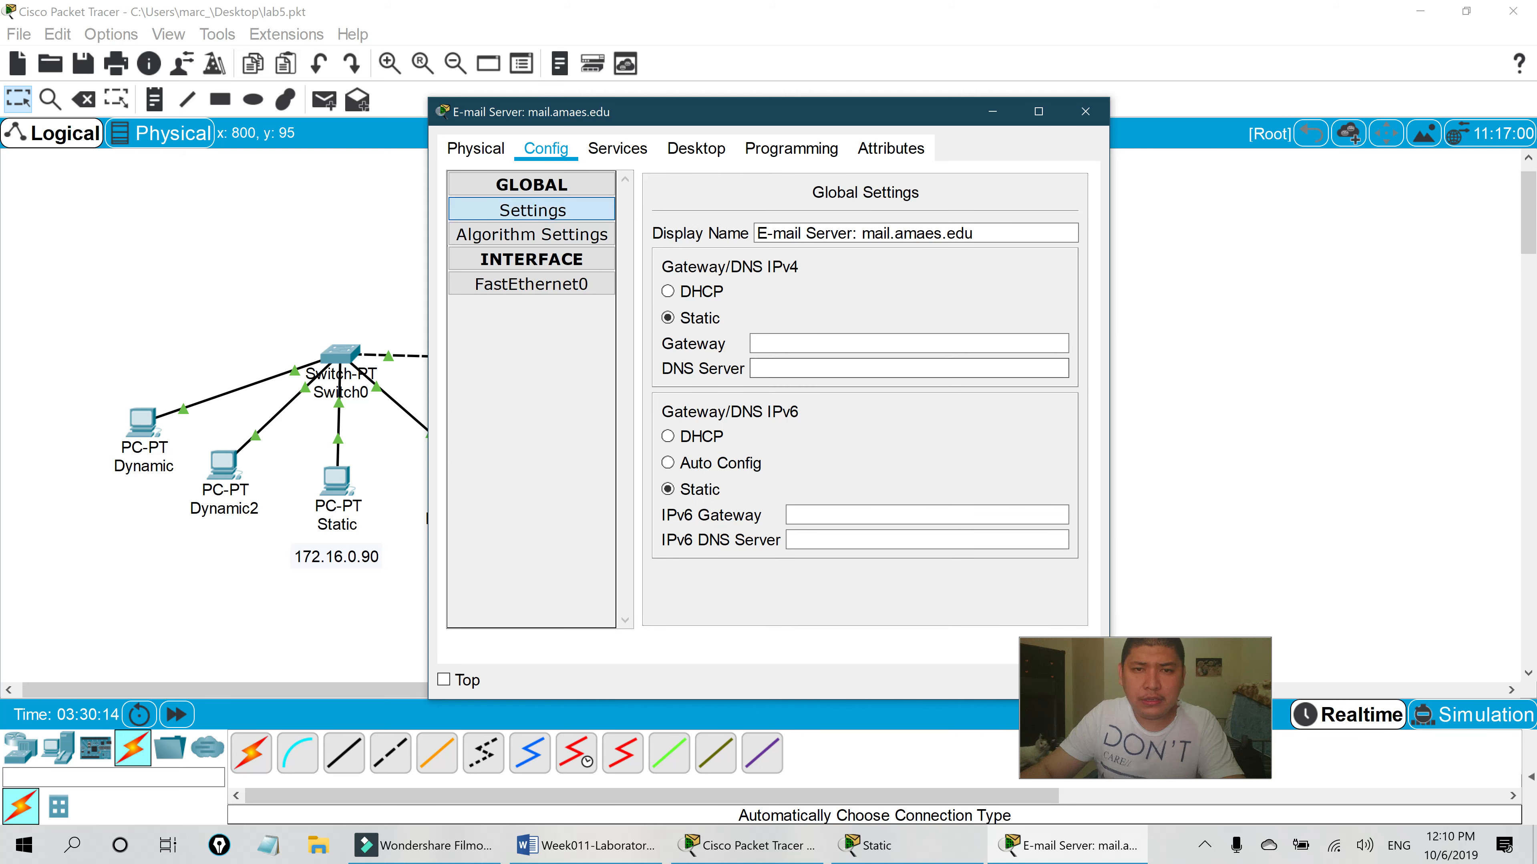
{"action": "left_click_drag", "start_coordinate": [812, 111], "coordinate": [486, 139]}
{"action": "type", "text": "172.16.0.1"}
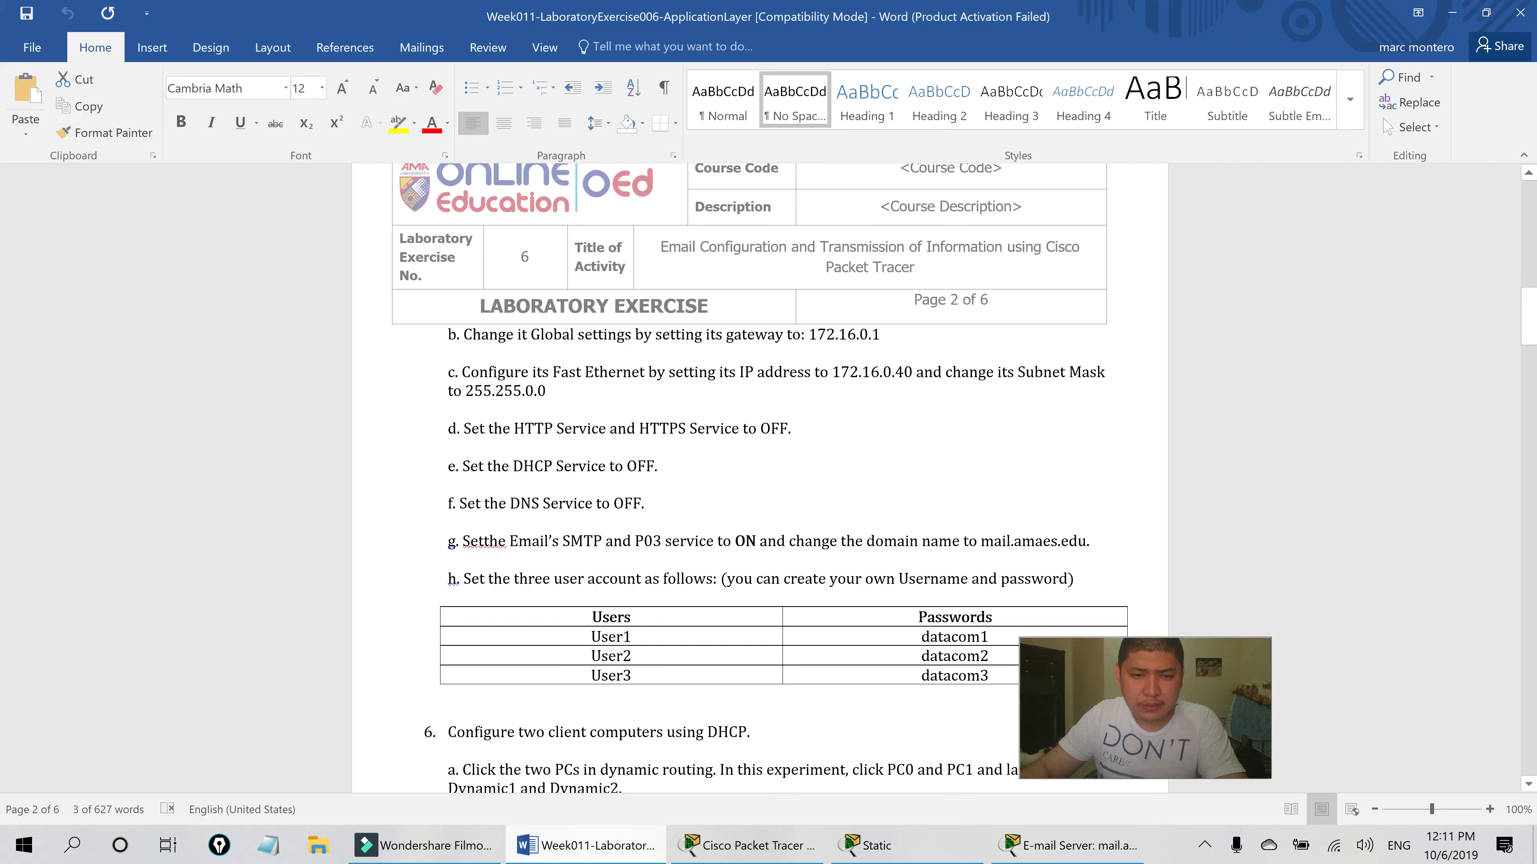
{"action": "left_click", "coordinate": [586, 845]}
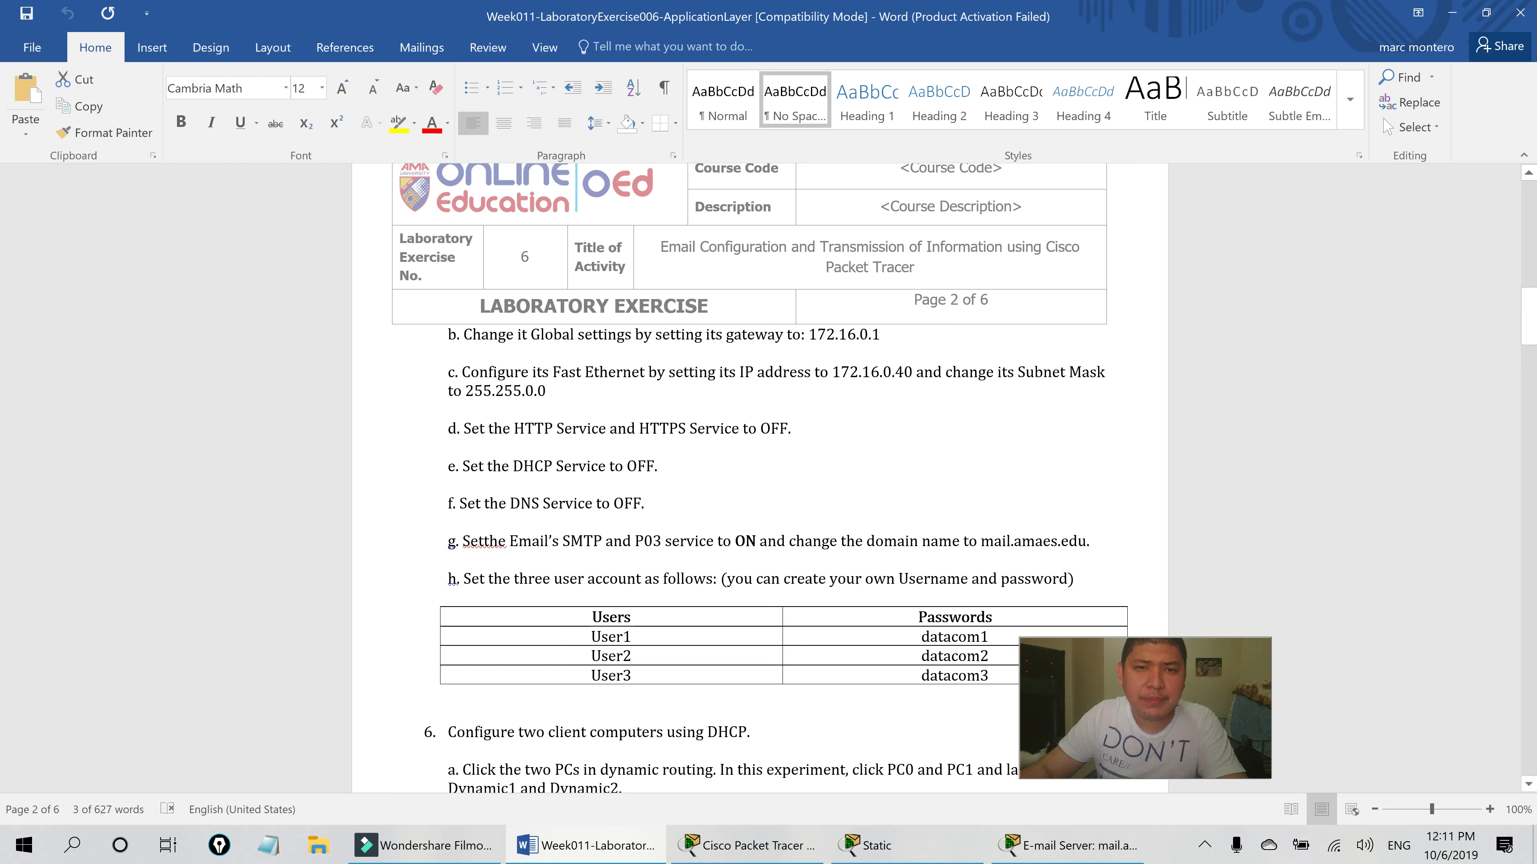
{"action": "left_click", "coordinate": [748, 845]}
{"action": "left_click", "coordinate": [885, 846]}
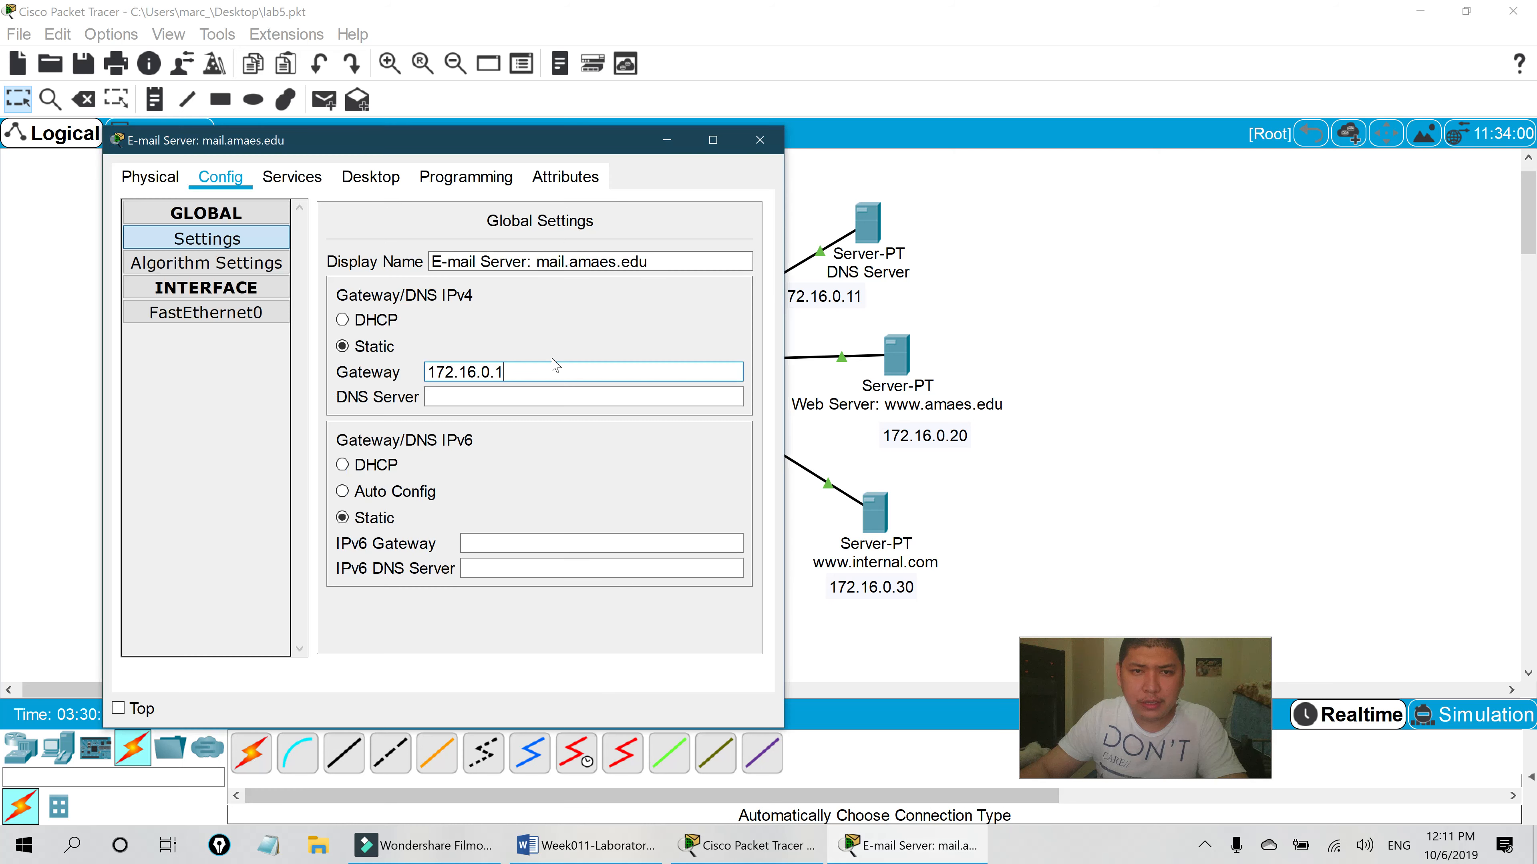
- Give FastEthernet0 the static IP 172.16.0.40 with mask 255.255.0.0, then close the window
{"action": "left_click", "coordinate": [215, 311]}
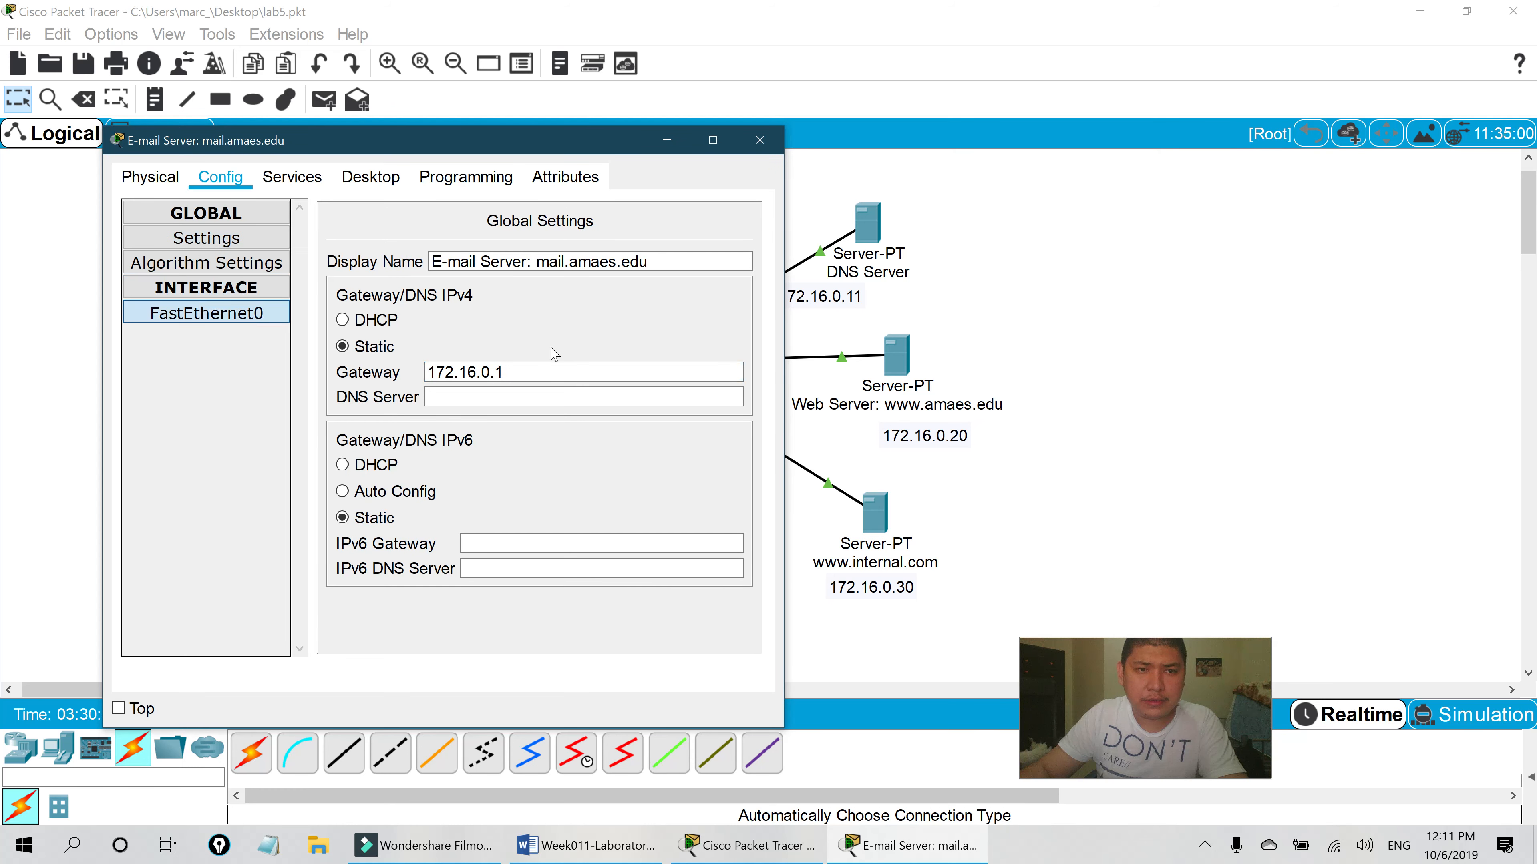
{"action": "left_click", "coordinate": [575, 386]}
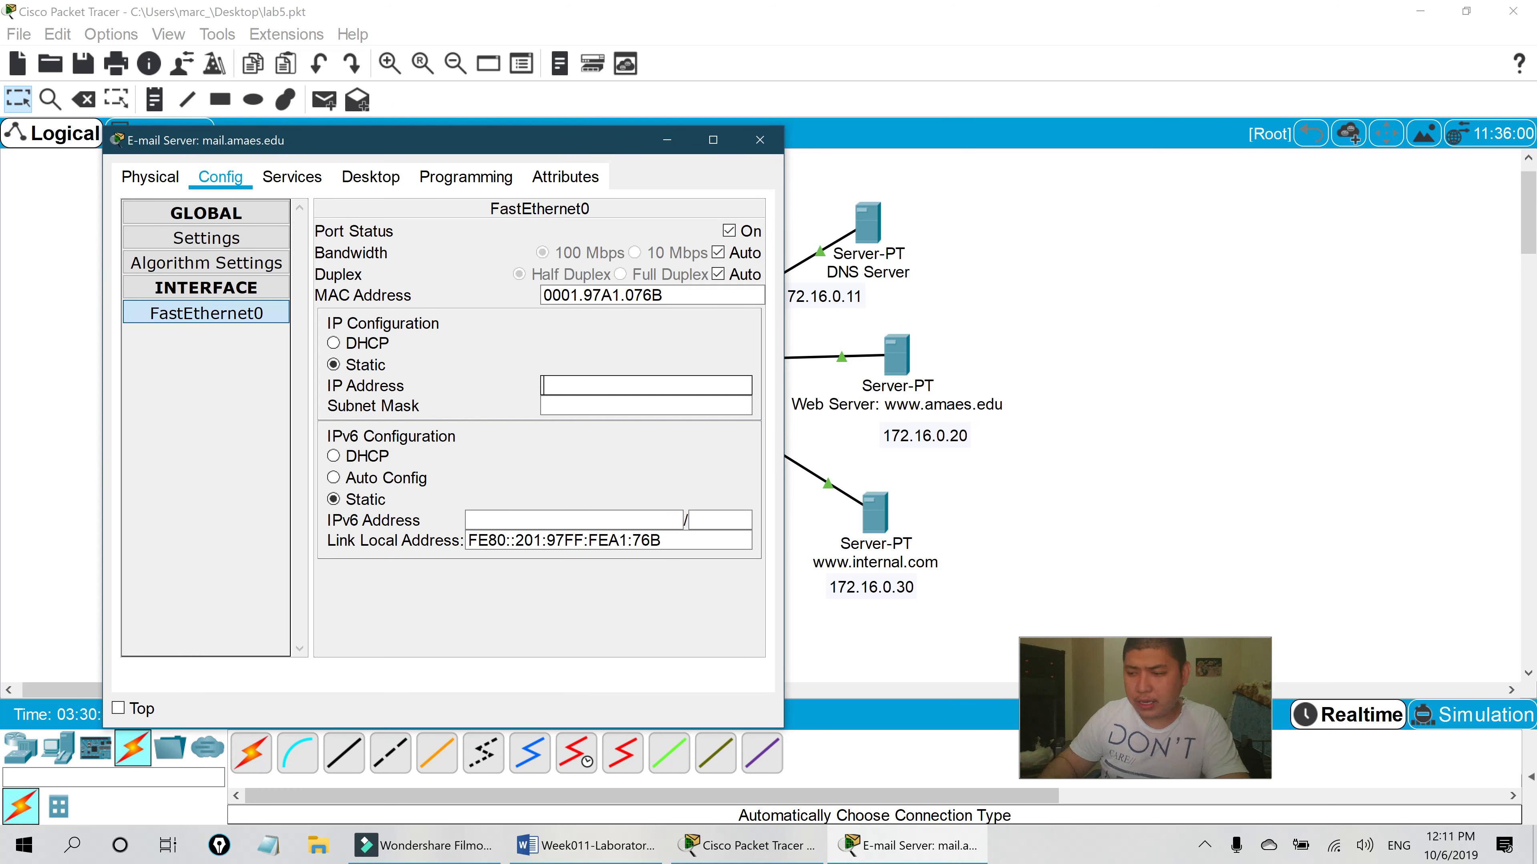
{"action": "type", "text": "172.16"}
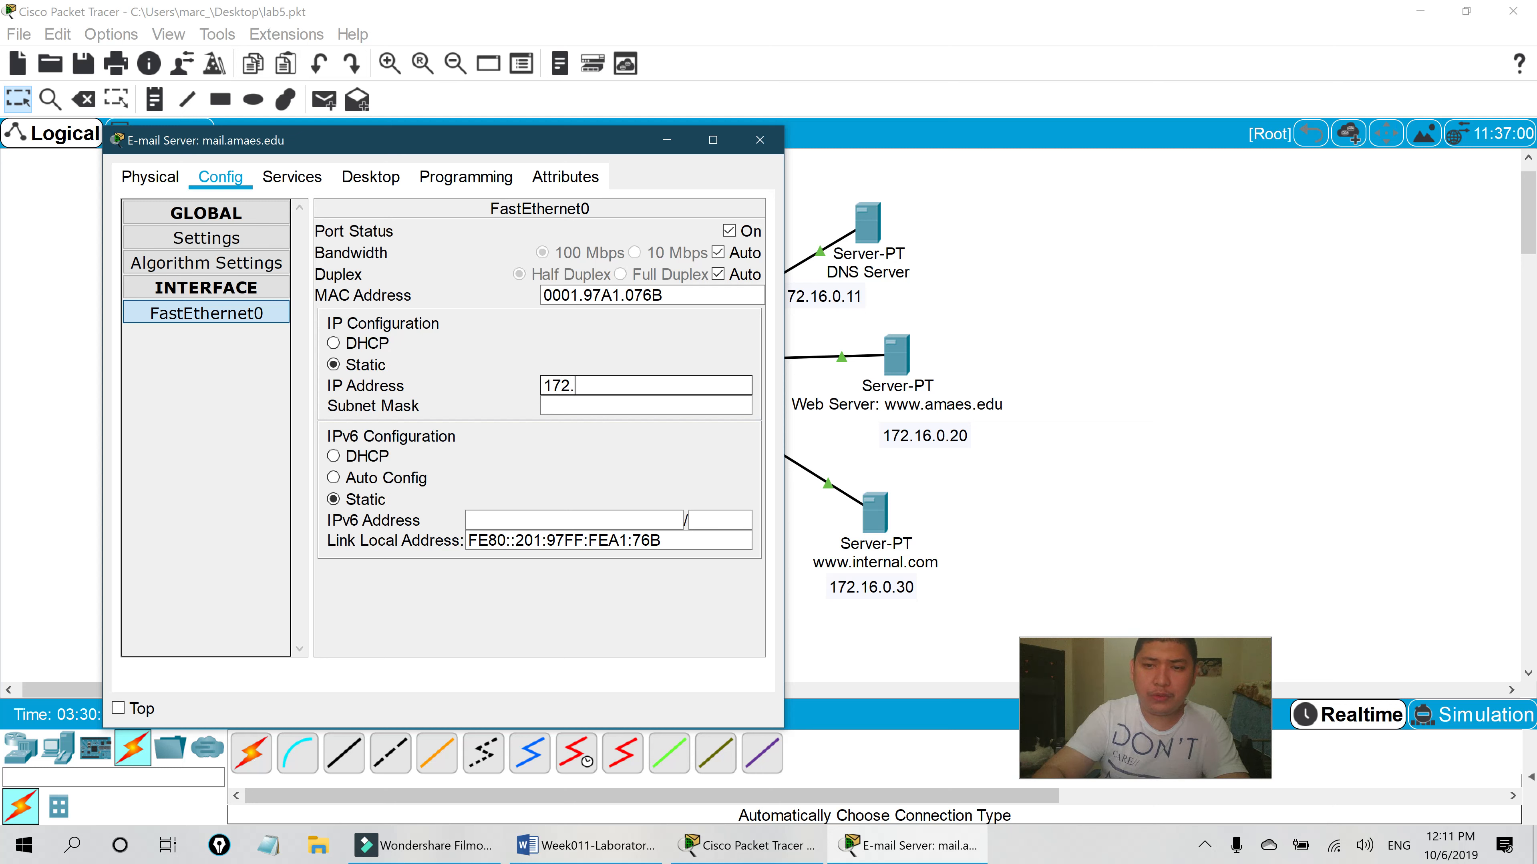
{"action": "key", "text": "BackSpace"}
{"action": "type", "text": "6."}
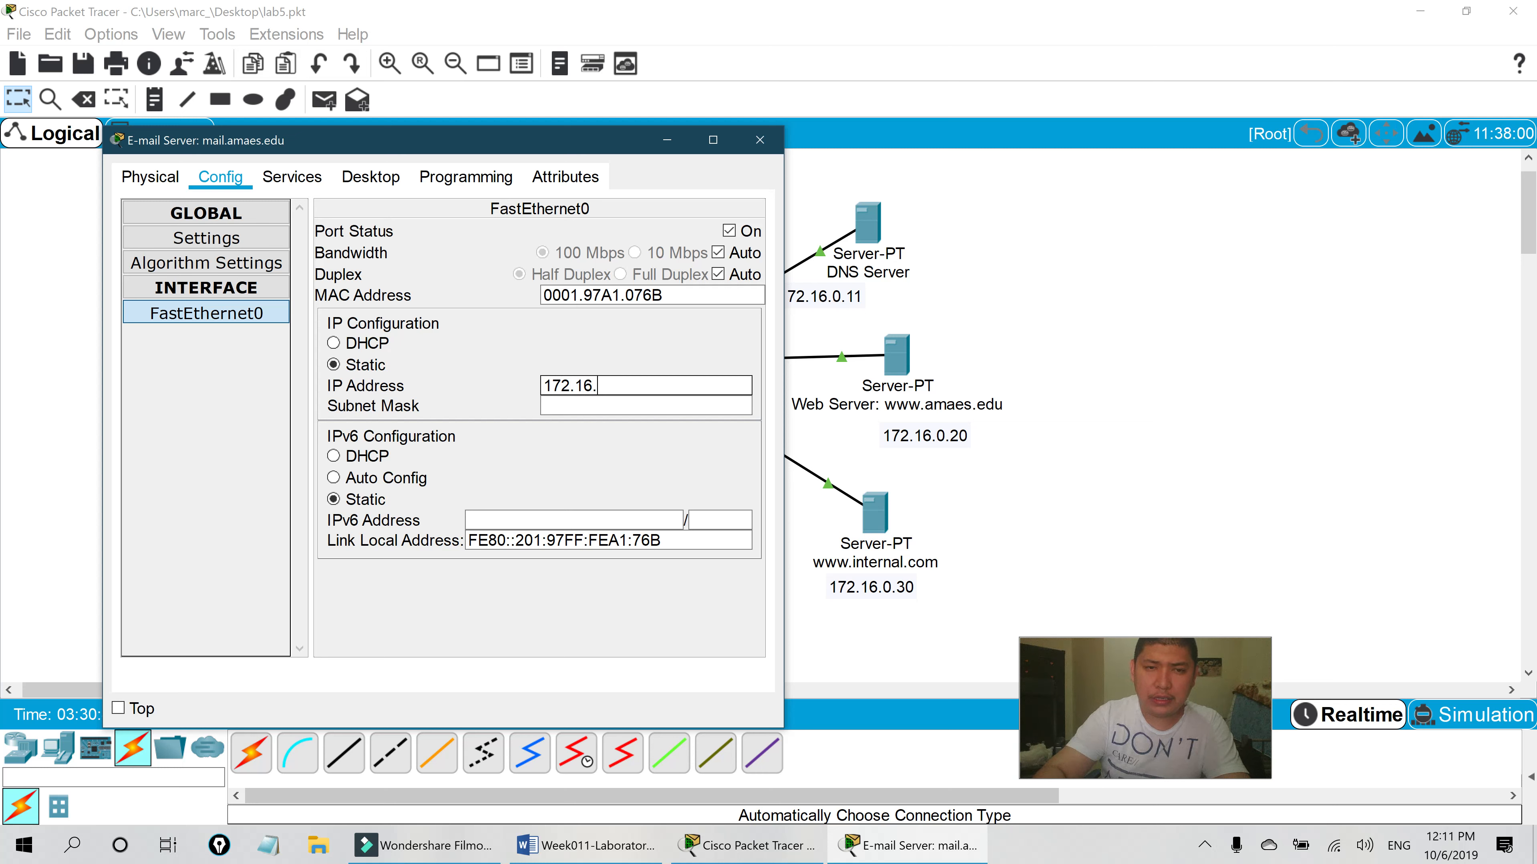
{"action": "type", "text": "0.40"}
{"action": "key", "text": "Tab"}
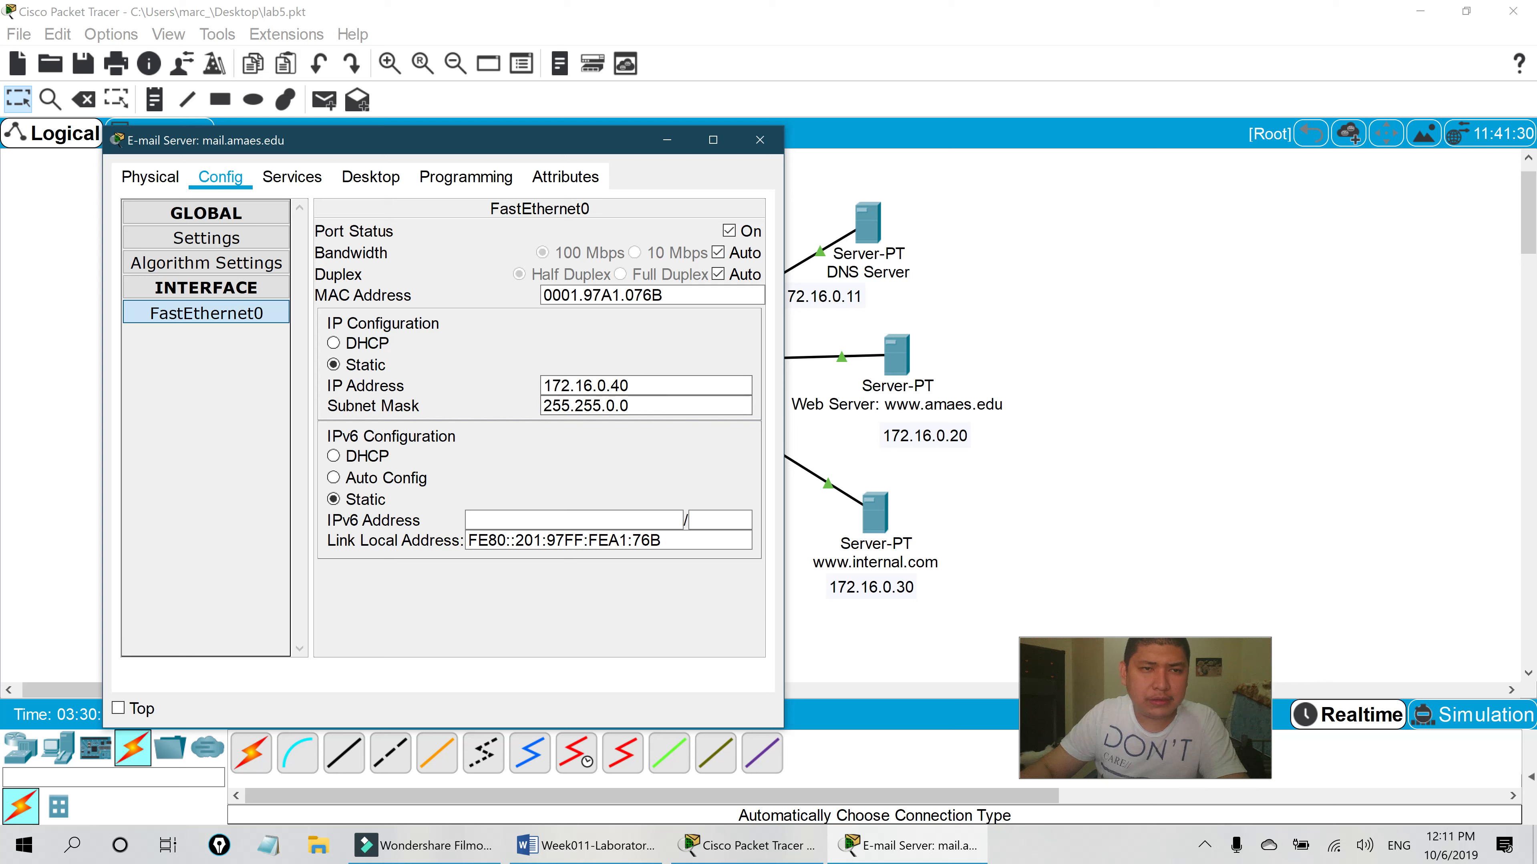
{"action": "left_click", "coordinate": [760, 140]}
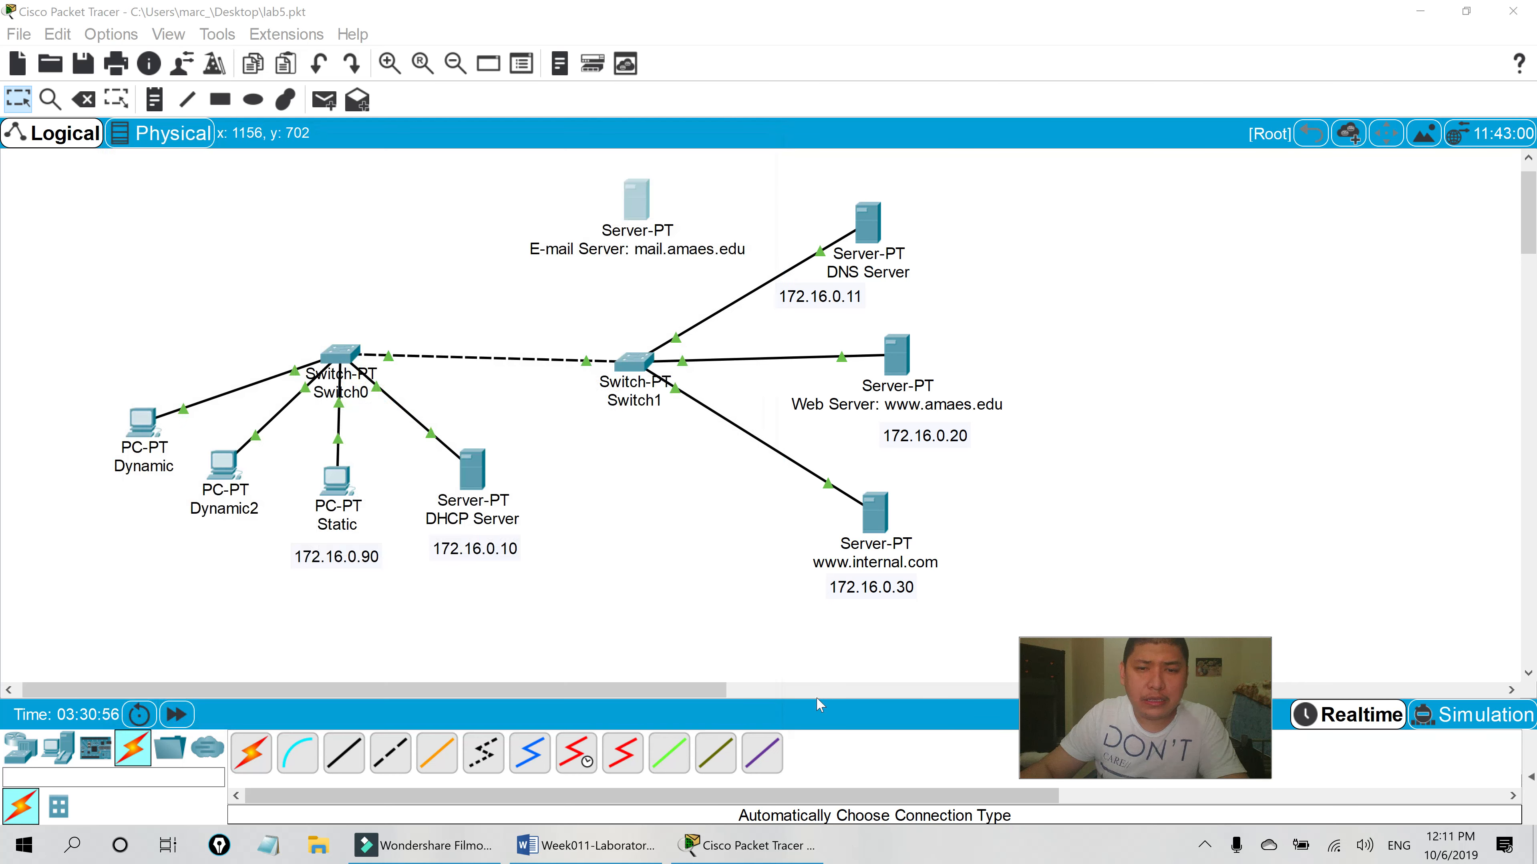
{"action": "left_click", "coordinate": [599, 846]}
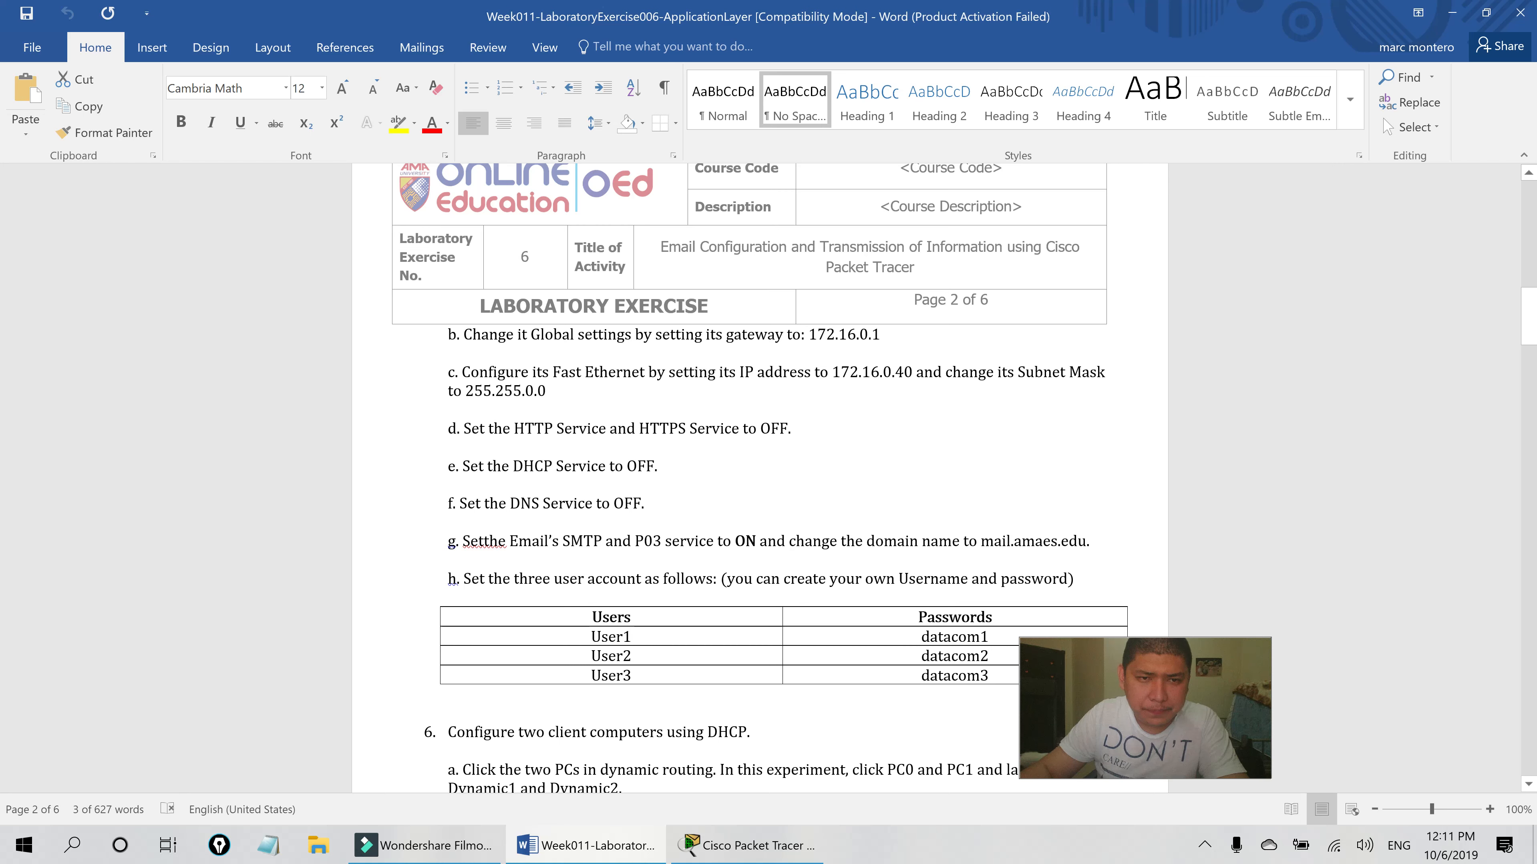
{"action": "scroll", "coordinate": [756, 478], "scroll_direction": "down", "scroll_amount": 3}
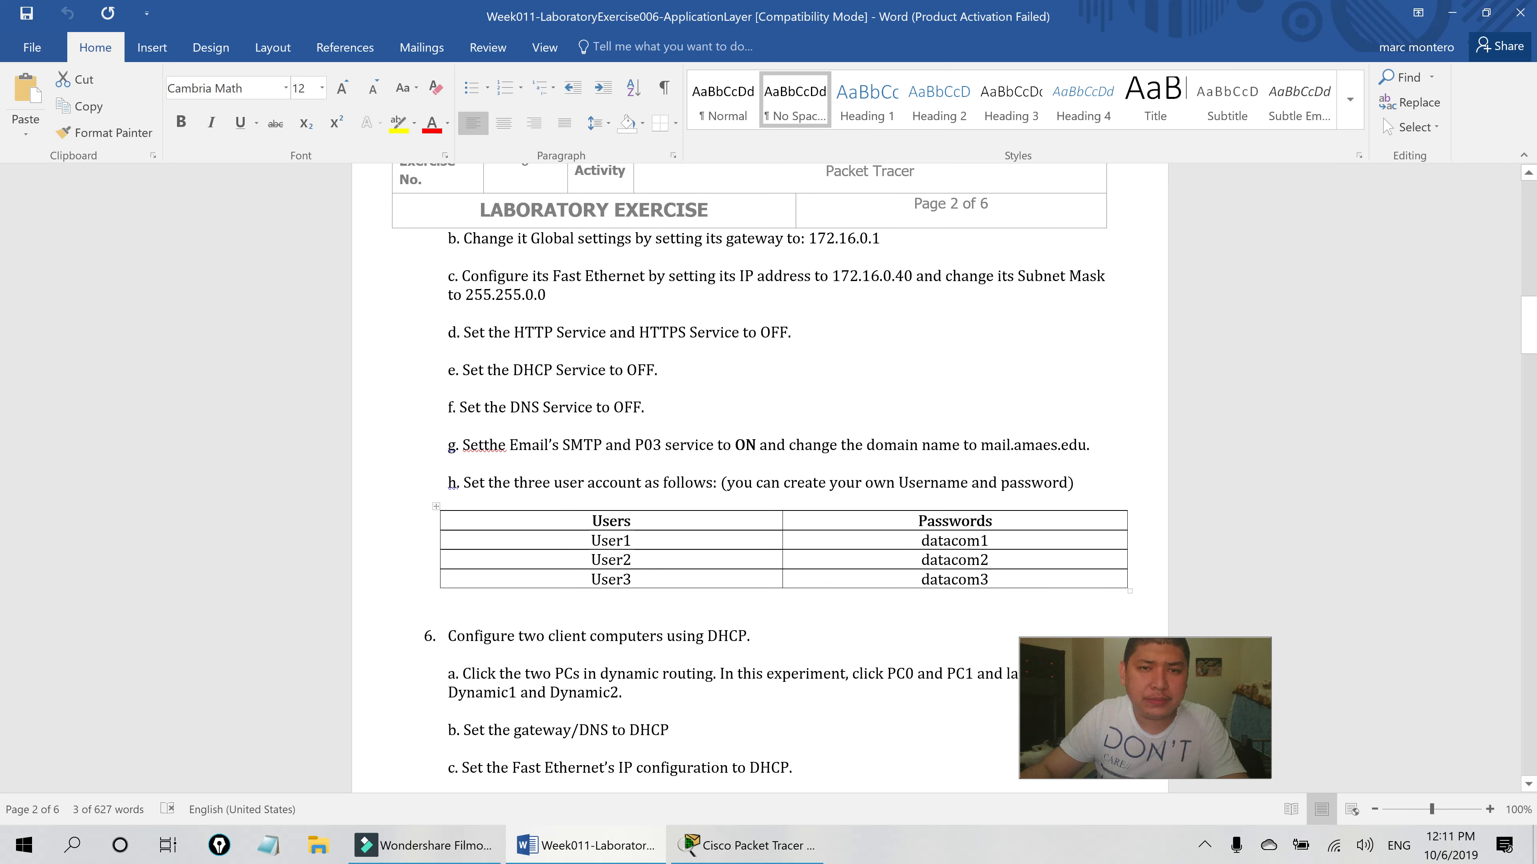
{"action": "left_click", "coordinate": [744, 845]}
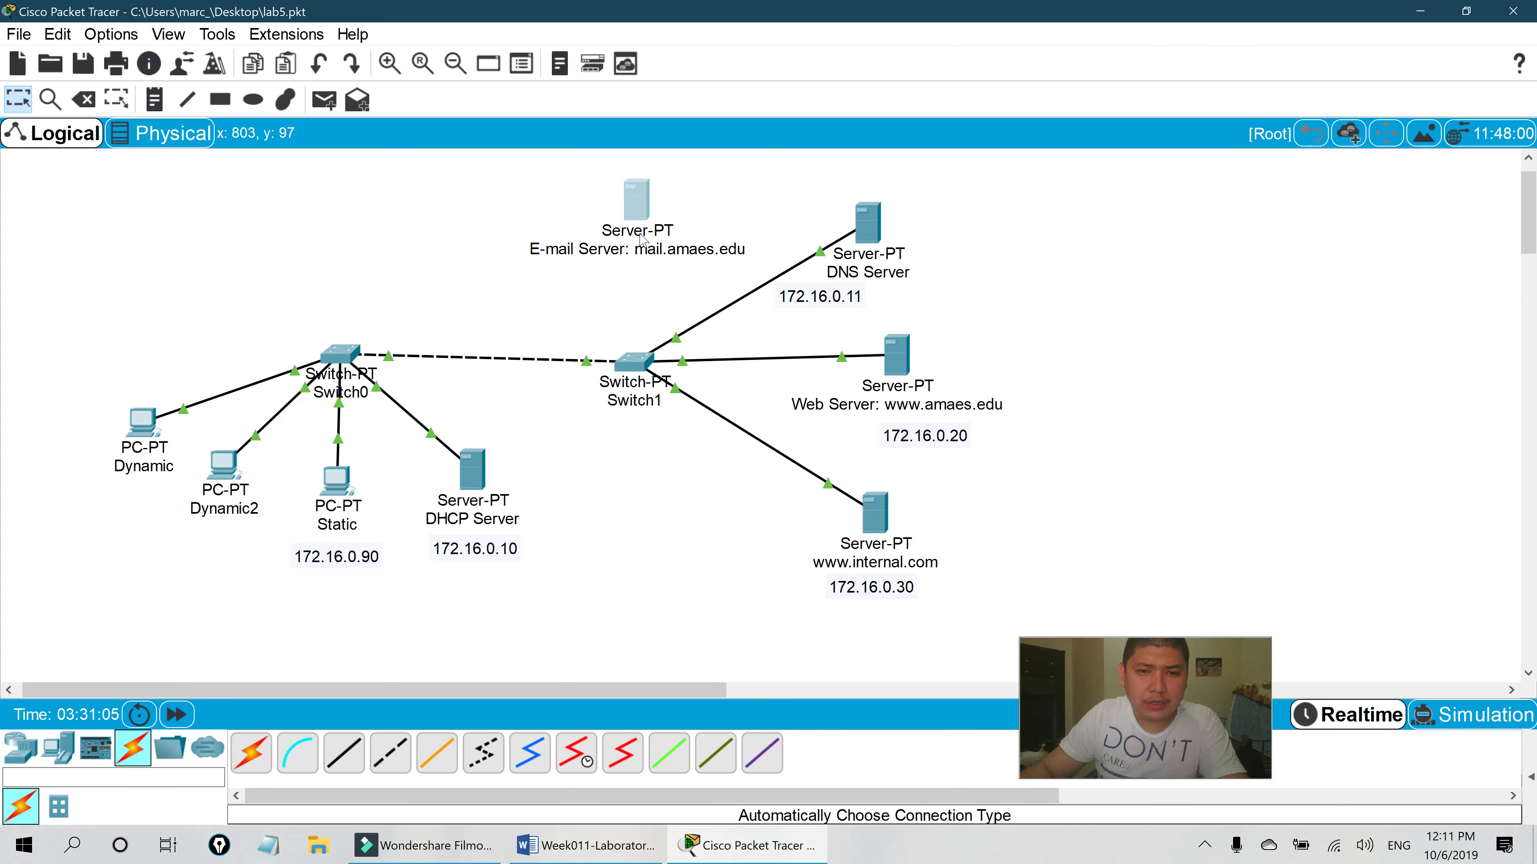
- Turn off HTTP and HTTPS on the mail.amaes.edu server's HTTP service
{"action": "left_click", "coordinate": [636, 202]}
{"action": "left_click", "coordinate": [618, 148]}
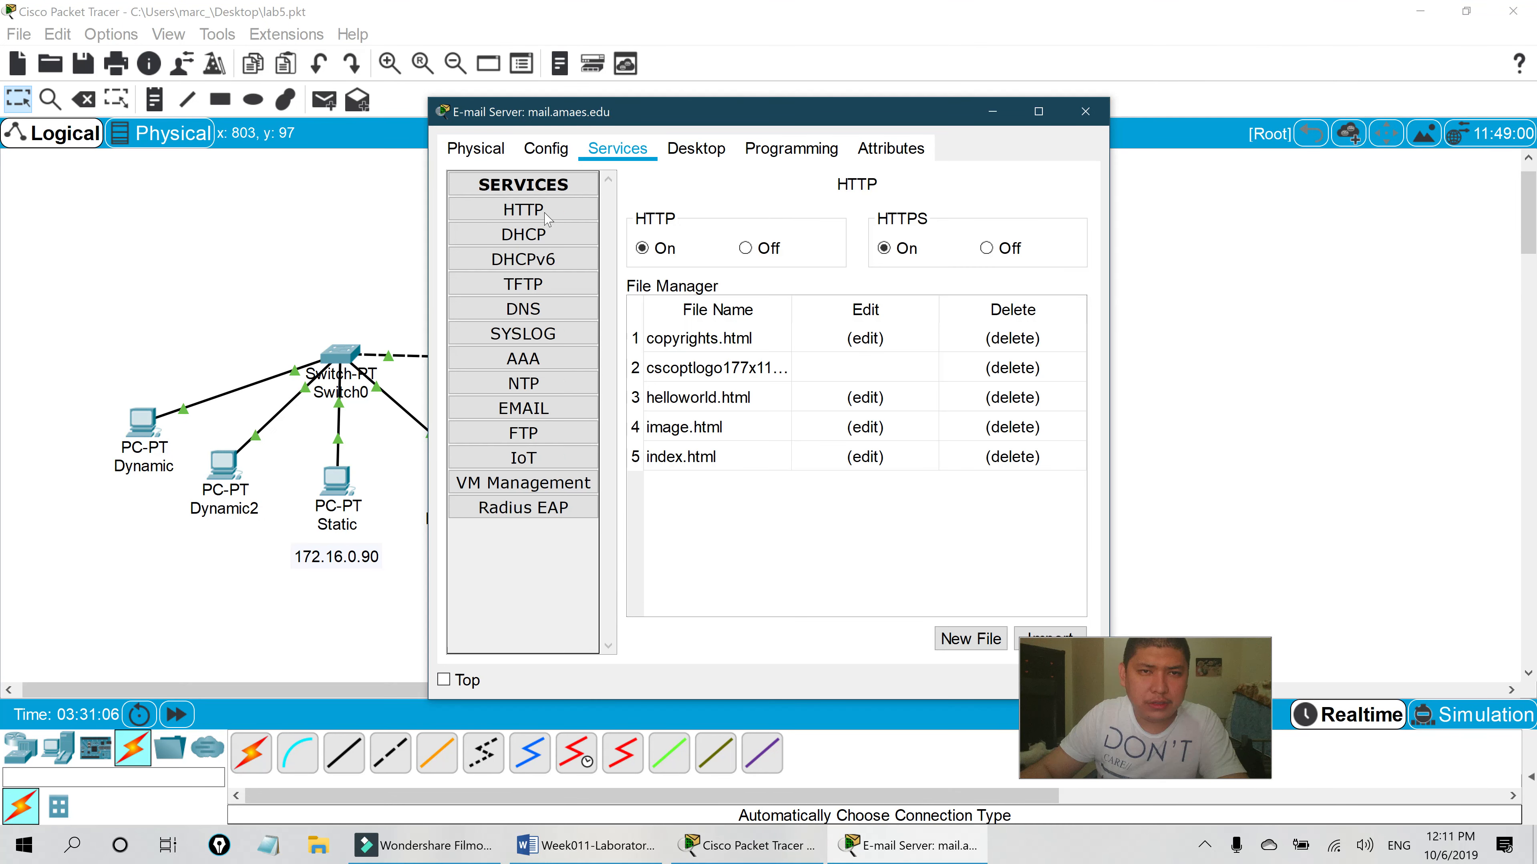
{"action": "left_click", "coordinate": [547, 215]}
{"action": "left_click", "coordinate": [885, 248]}
{"action": "left_click", "coordinate": [768, 249]}
{"action": "left_click", "coordinate": [998, 251]}
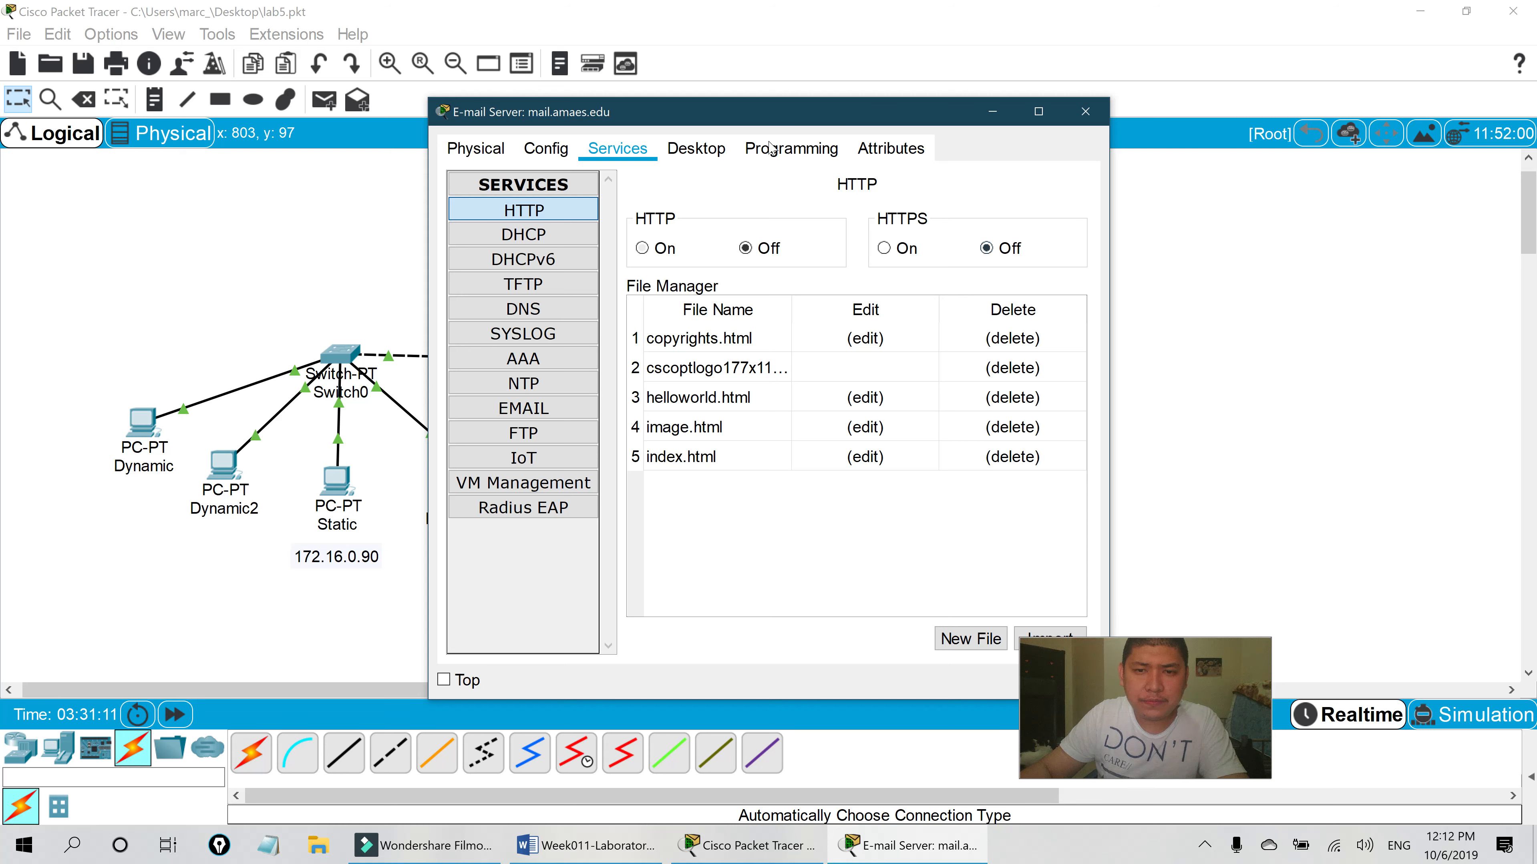
{"action": "left_click_drag", "start_coordinate": [827, 124], "coordinate": [681, 124]}
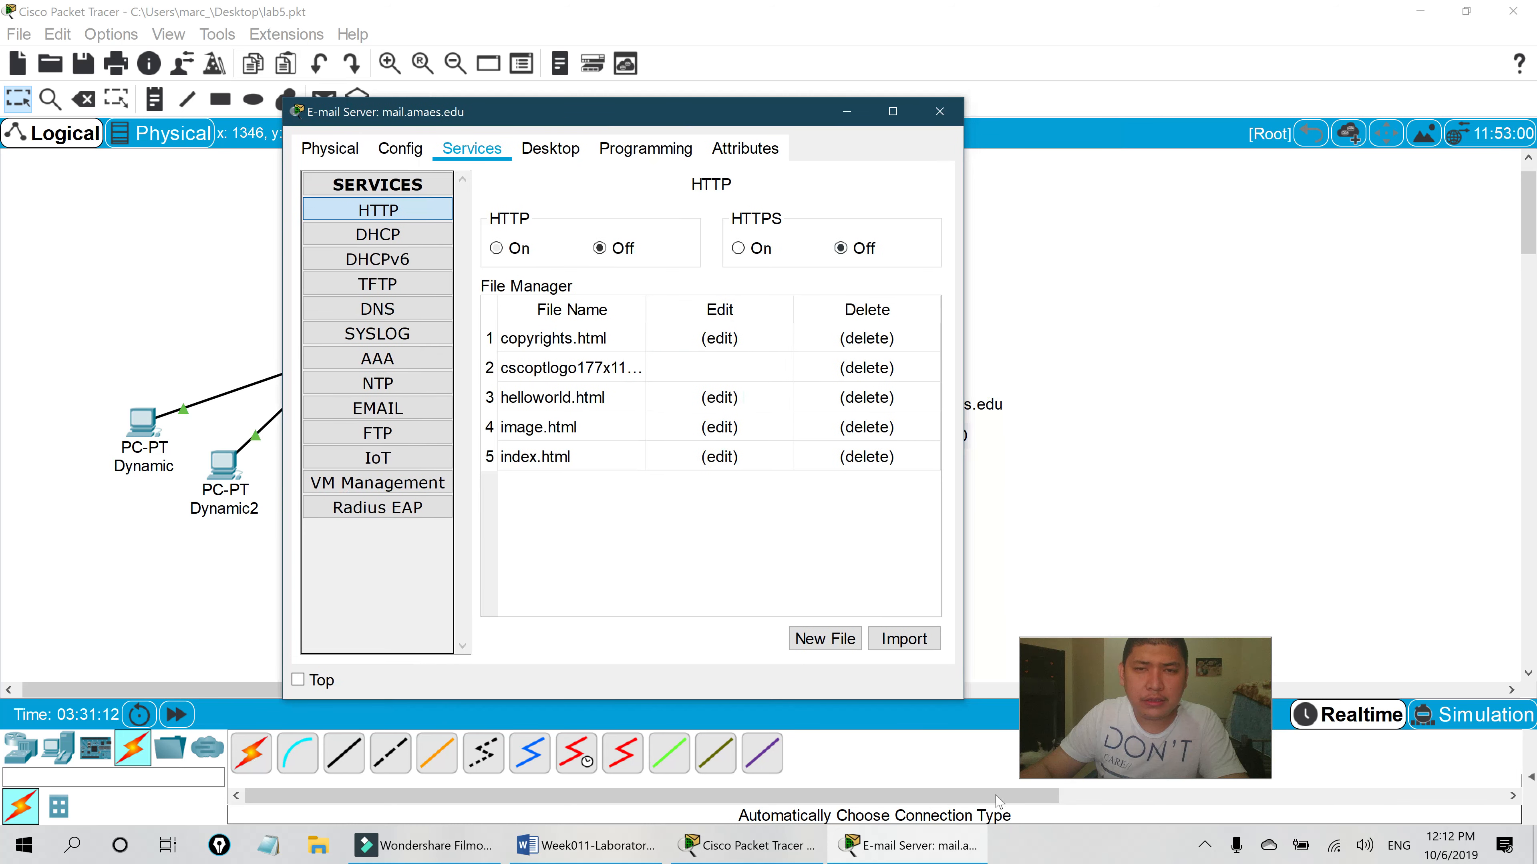
- Confirm the server's DHCP and DNS services are Off, then read steps 6–7 in Word
{"action": "left_click", "coordinate": [604, 848]}
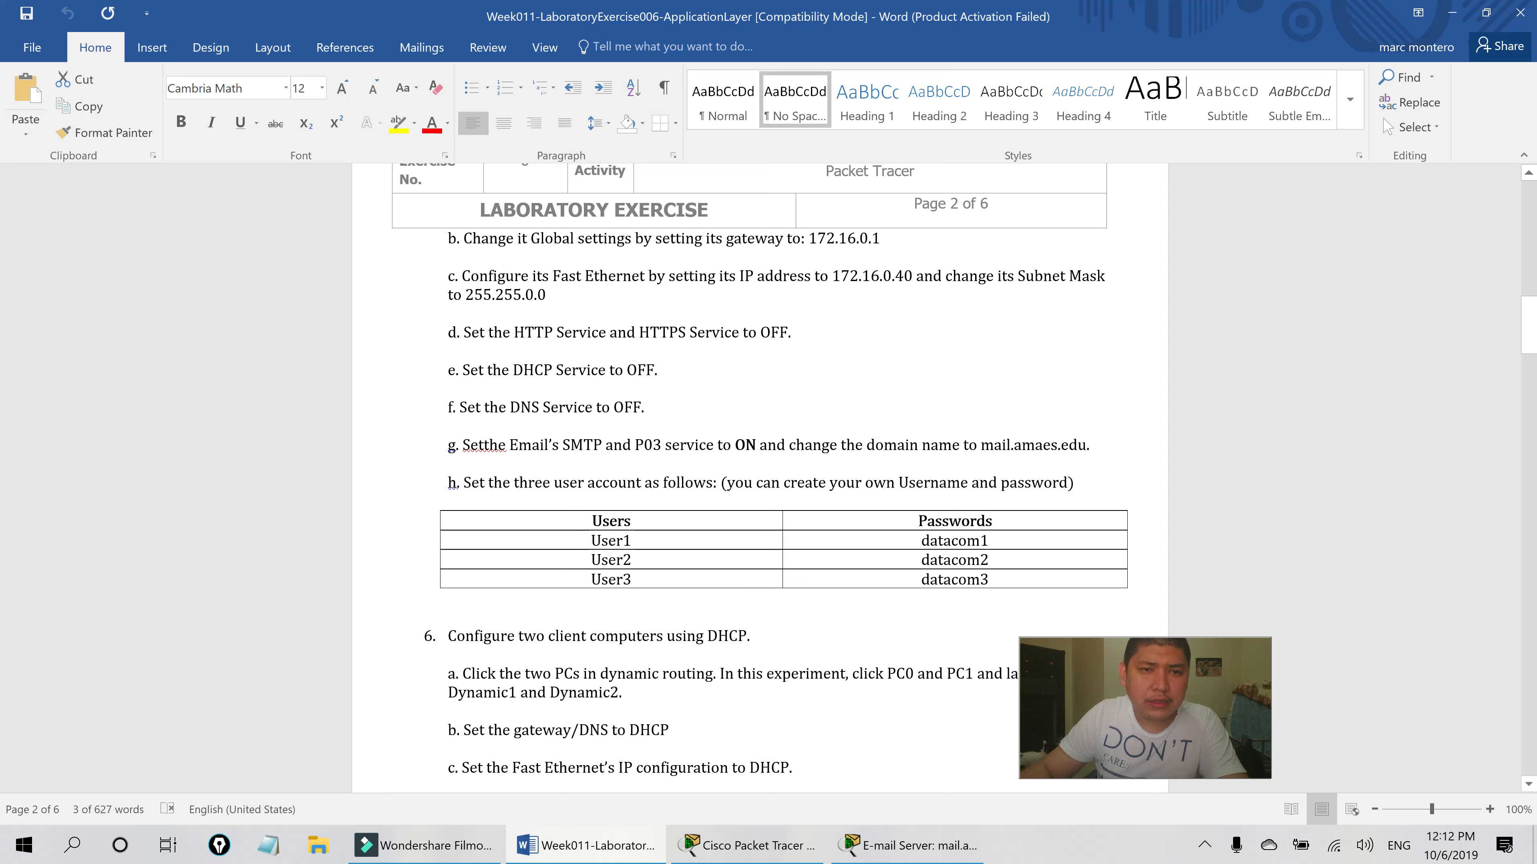
{"action": "left_click", "coordinate": [908, 845]}
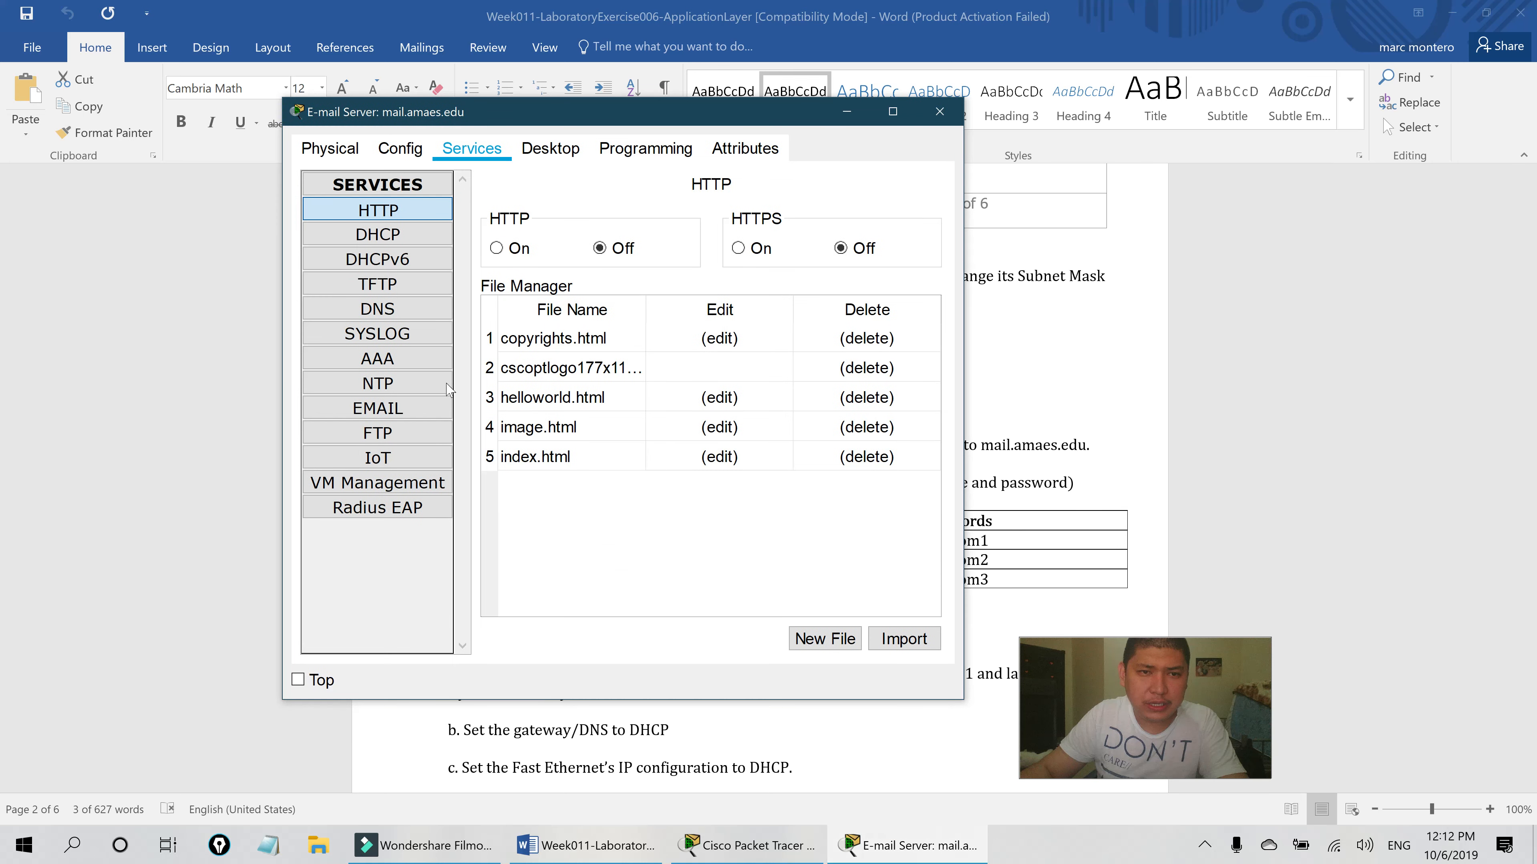
{"action": "left_click", "coordinate": [427, 235]}
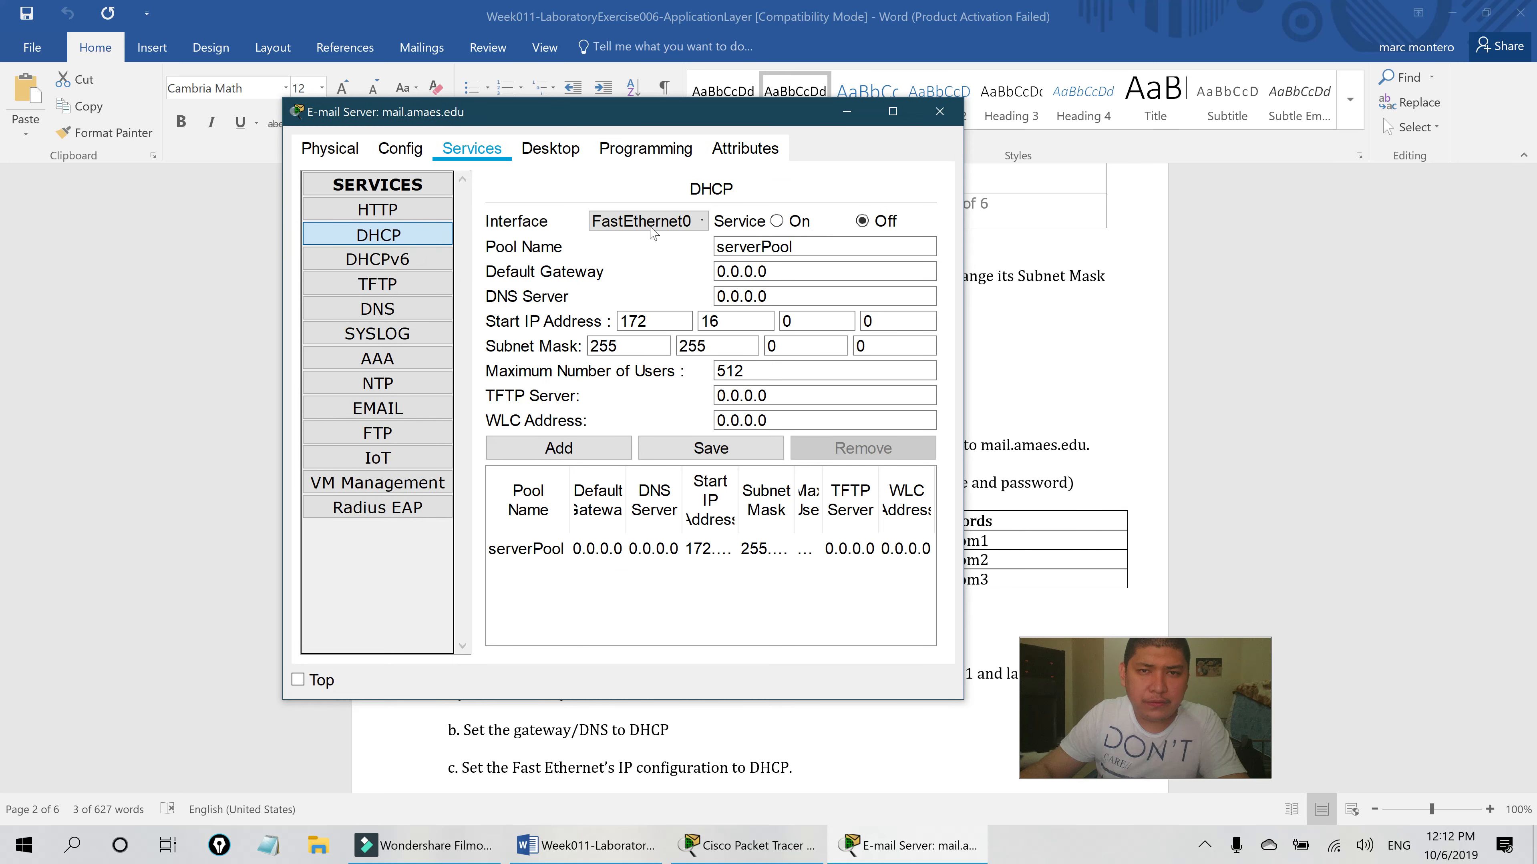
{"action": "left_click", "coordinate": [409, 316]}
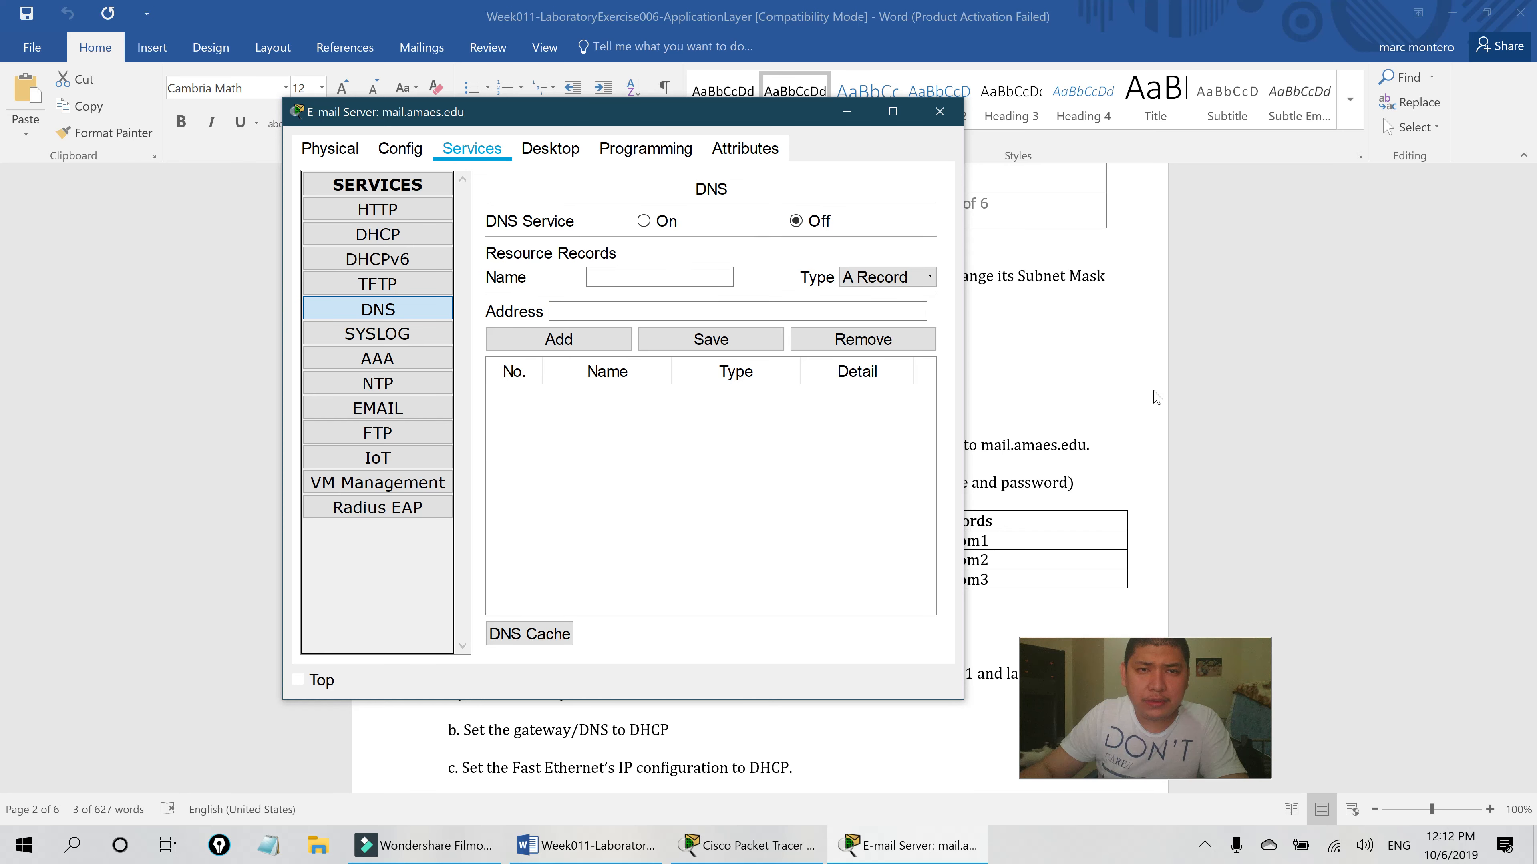
{"action": "left_click", "coordinate": [1093, 398]}
{"action": "scroll", "coordinate": [1093, 398], "scroll_direction": "down", "scroll_amount": 3}
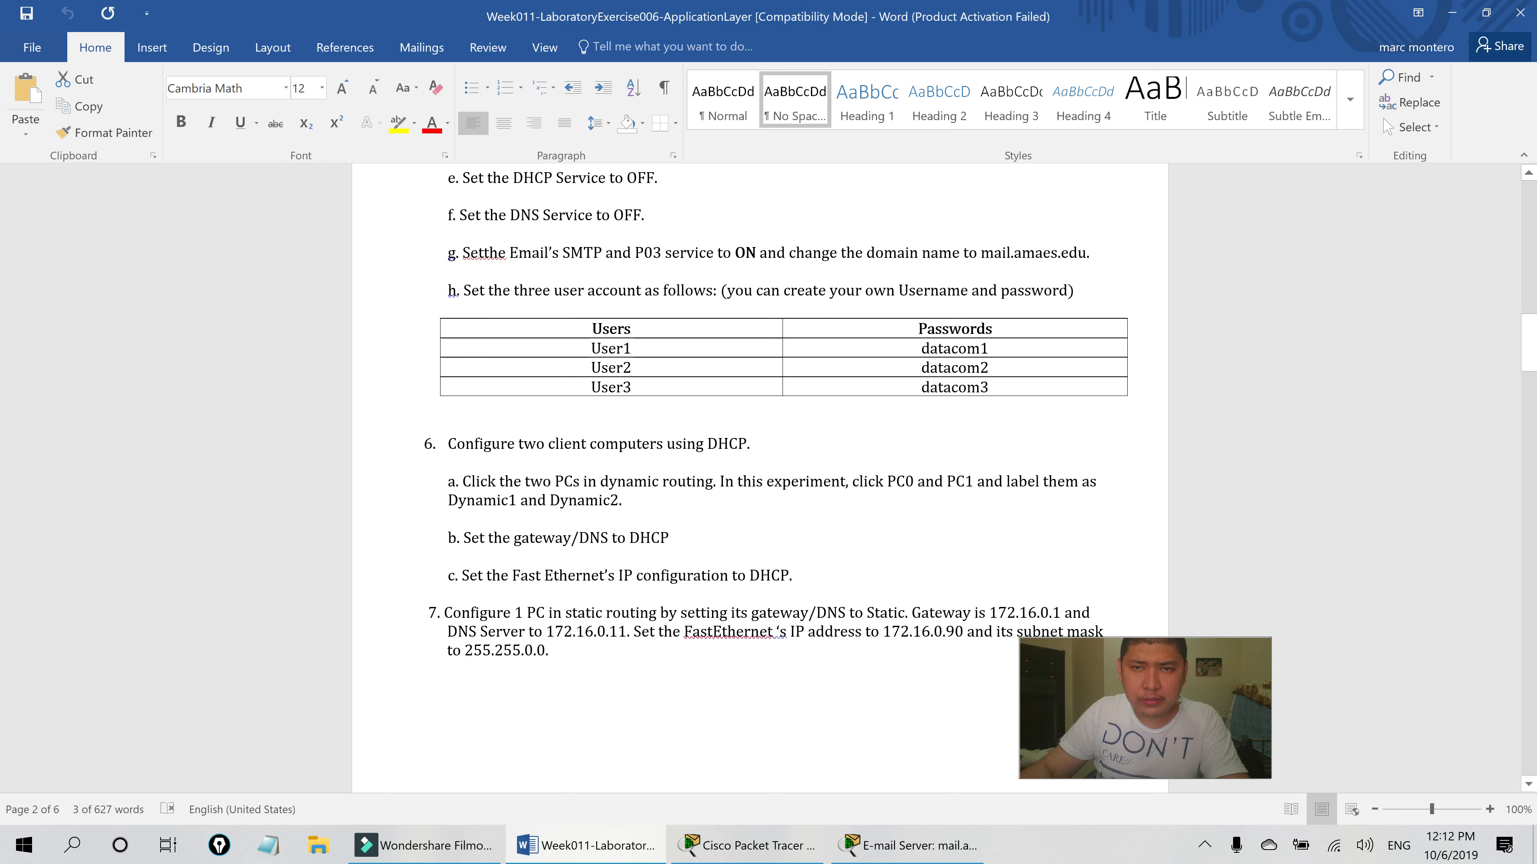
- Copy mail.amaes.edu from the lab sheet and set it as the server's EMAIL domain name
{"action": "left_click_drag", "start_coordinate": [981, 253], "coordinate": [1086, 254]}
{"action": "key", "text": "ctrl+c"}
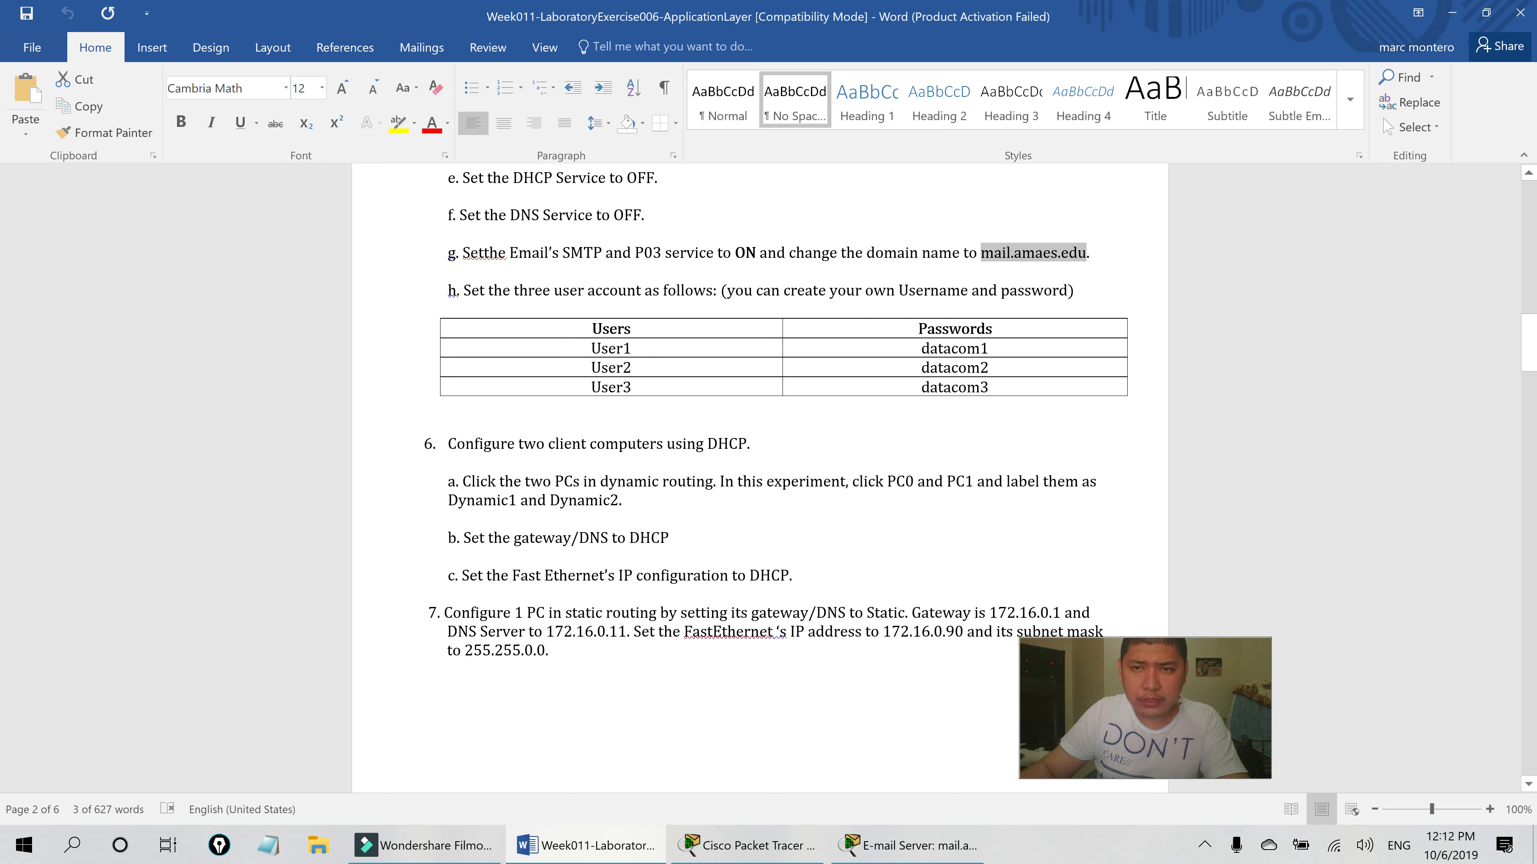
{"action": "key", "text": "alt+Tab"}
{"action": "left_click", "coordinate": [445, 406]}
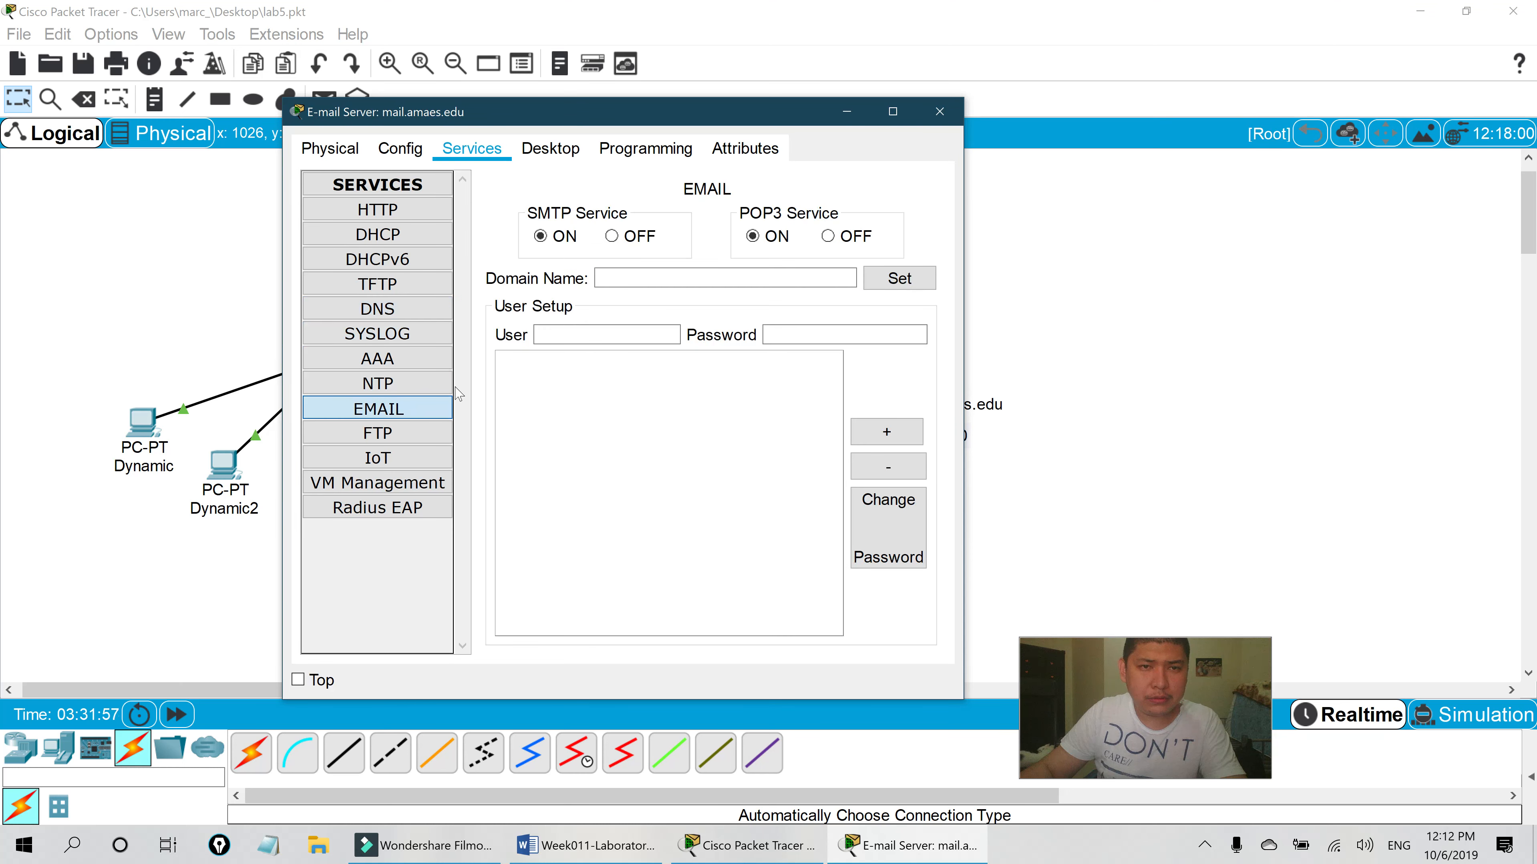
{"action": "left_click", "coordinate": [605, 279]}
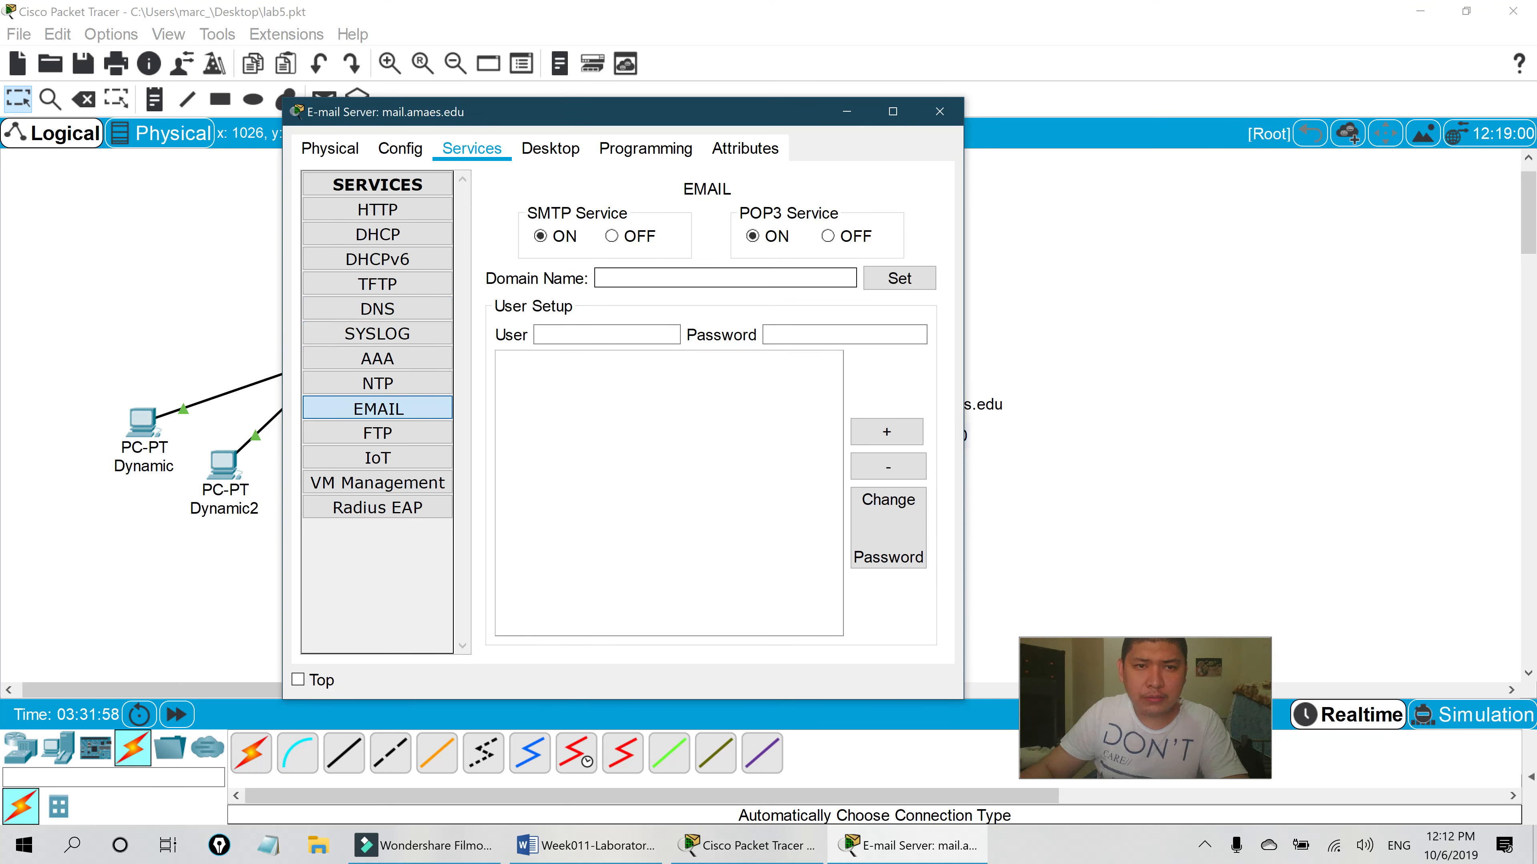
{"action": "key", "text": "ctrl+v"}
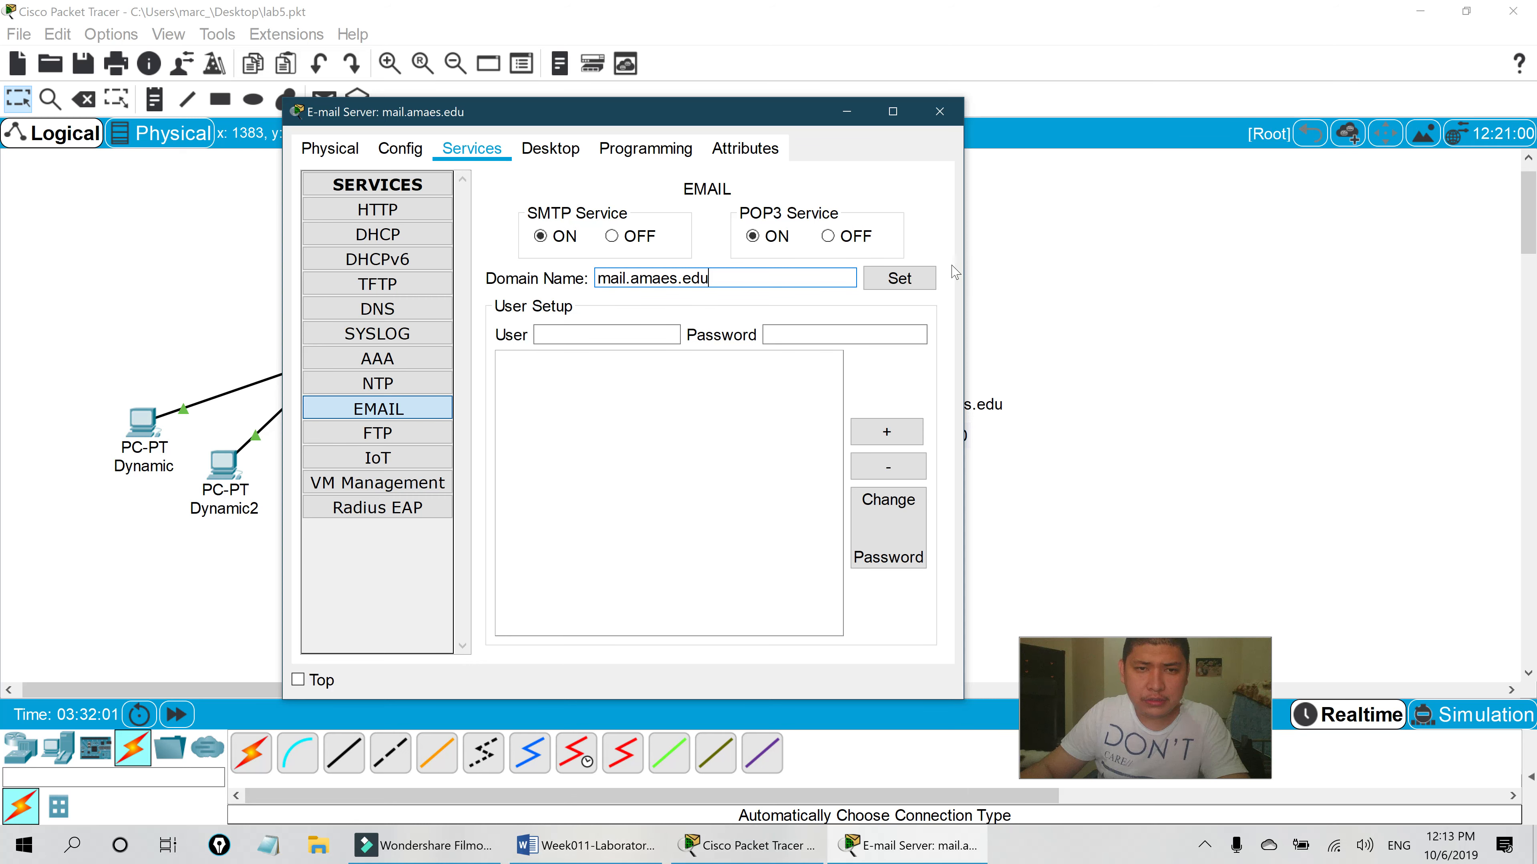
{"action": "left_click", "coordinate": [901, 284]}
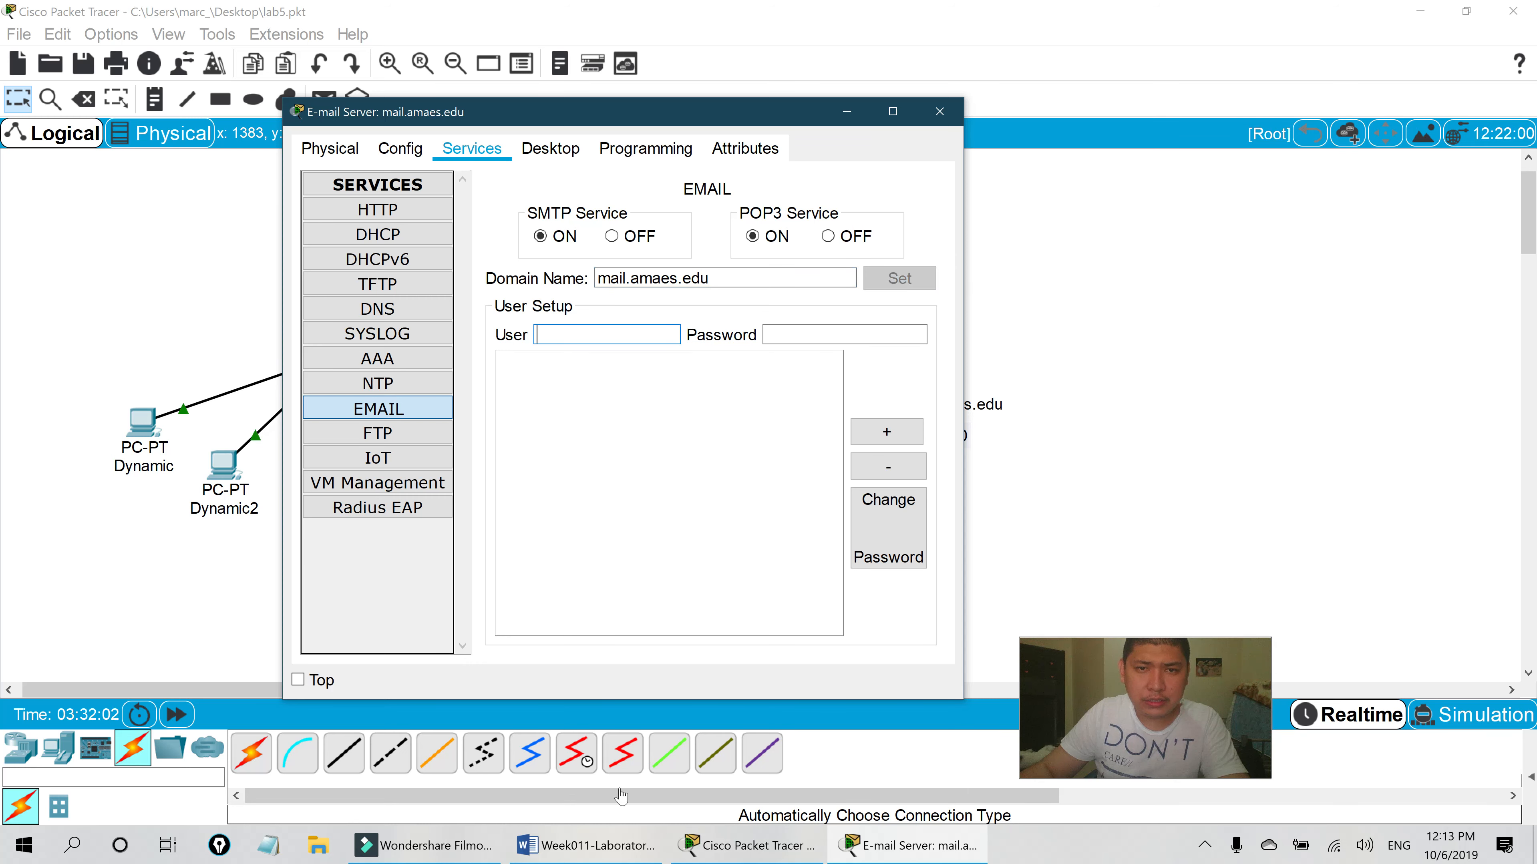
{"action": "left_click", "coordinate": [623, 843]}
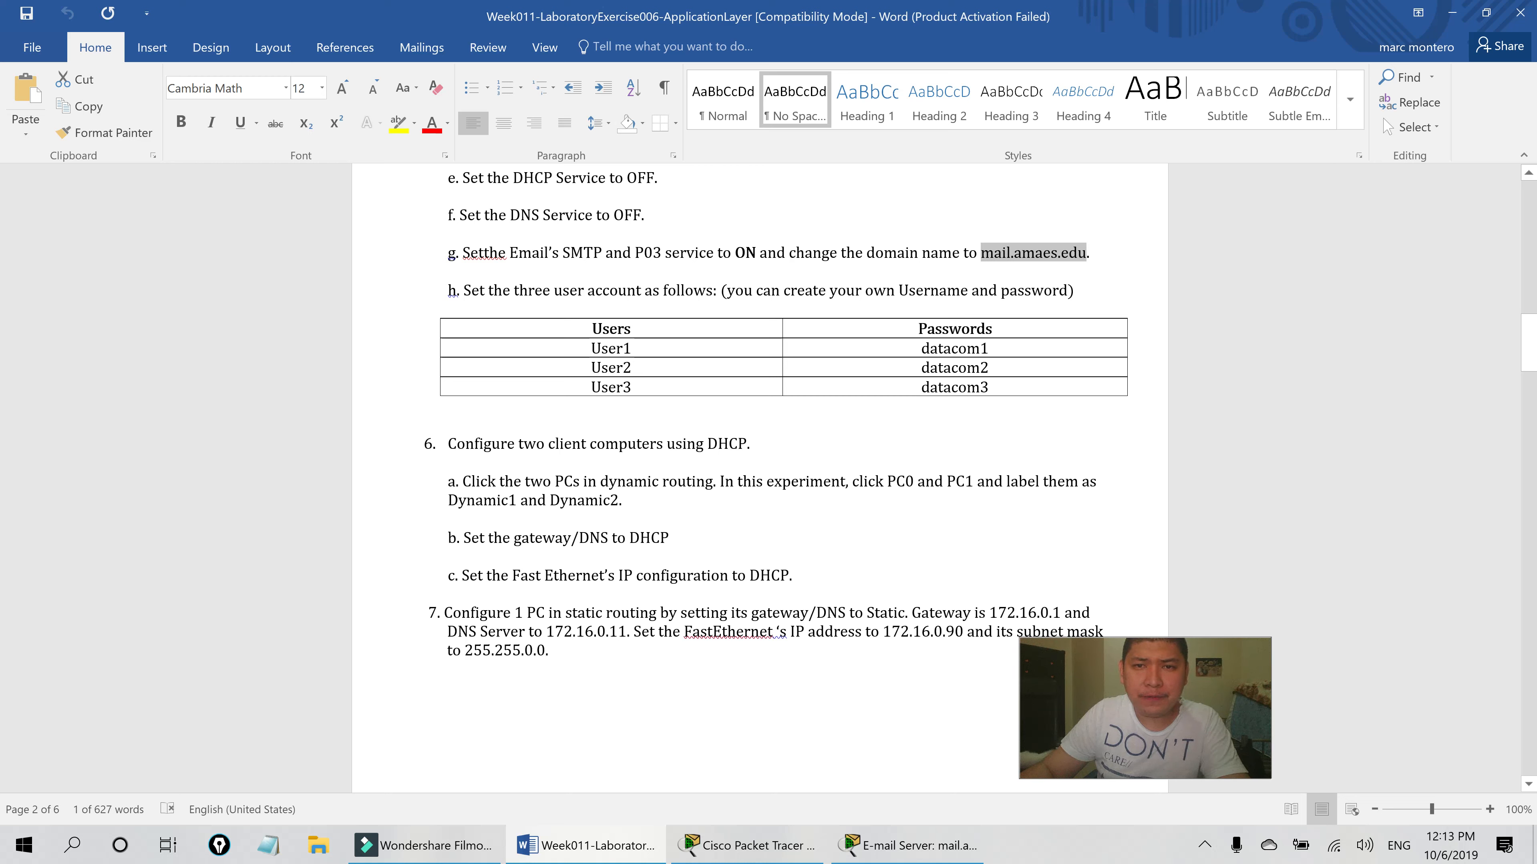
- Check the lab's account table and add mail account User2 with its password
{"action": "scroll", "coordinate": [722, 266], "scroll_direction": "down", "scroll_amount": 1}
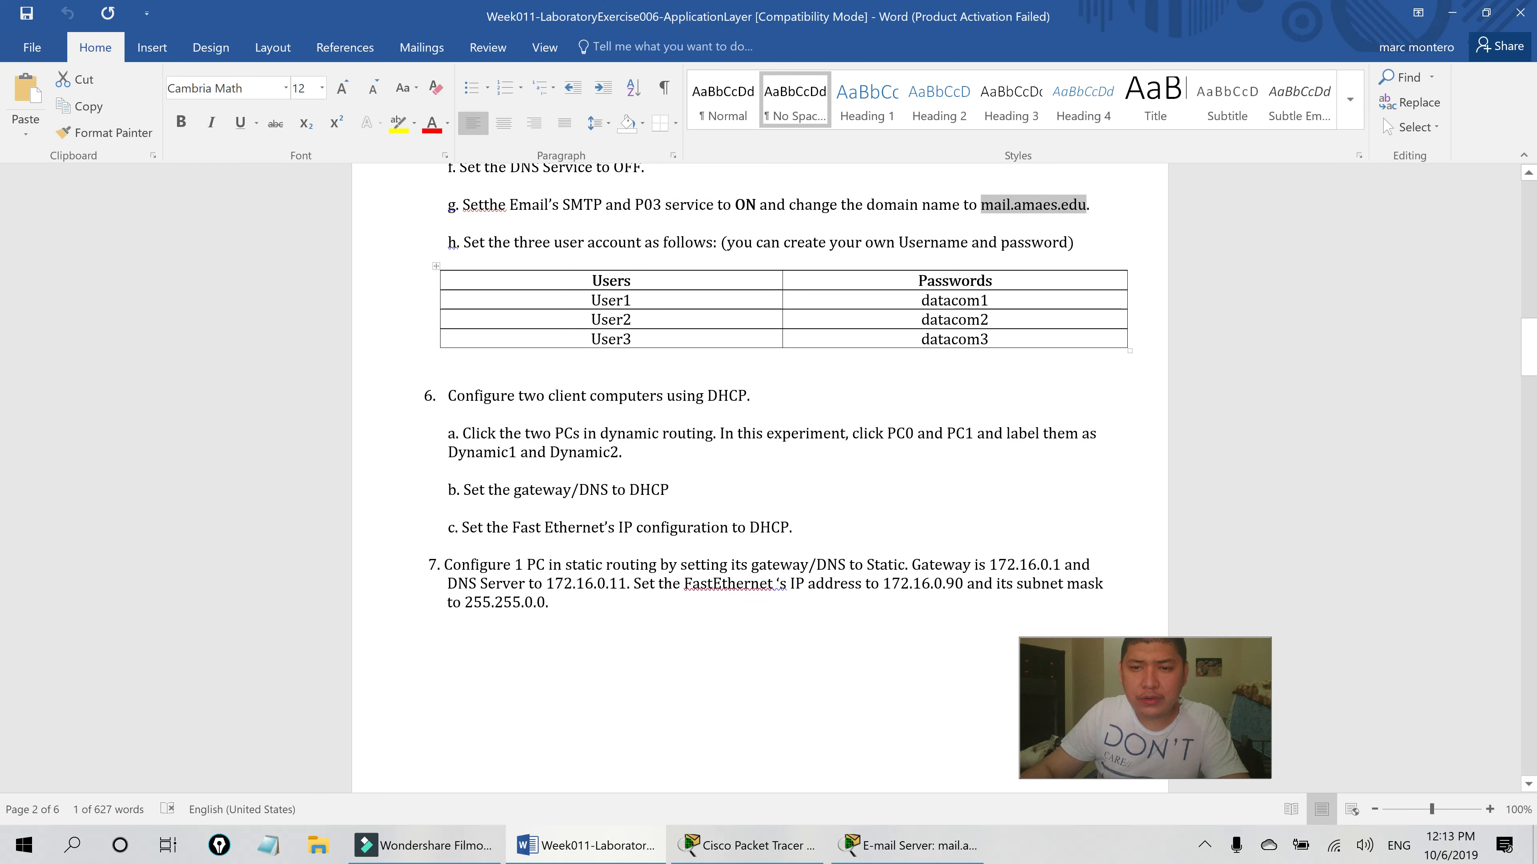
{"action": "double_click", "coordinate": [610, 300]}
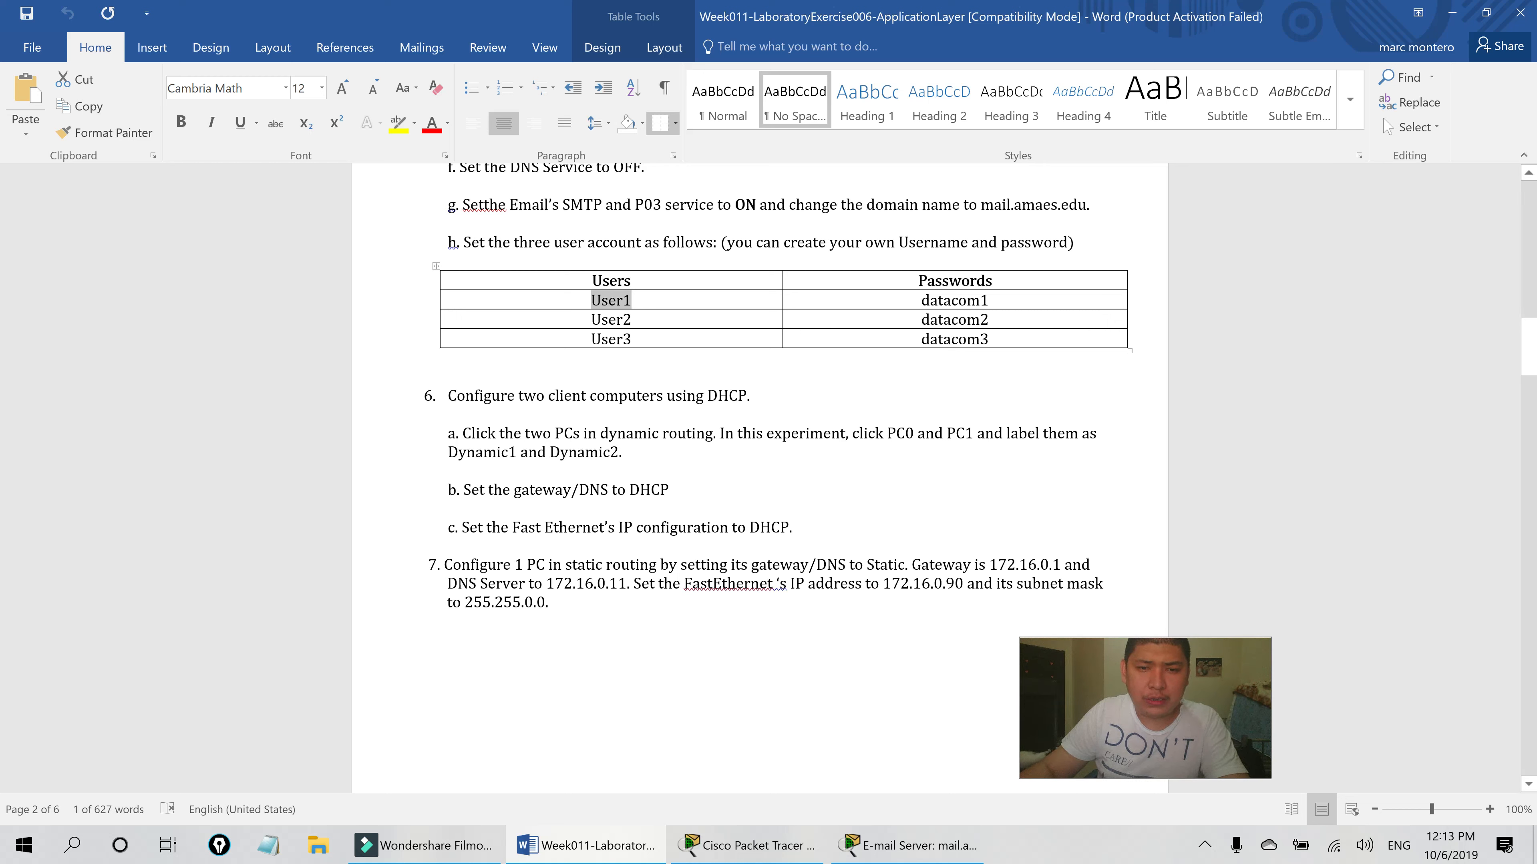
{"action": "left_click", "coordinate": [780, 853]}
{"action": "type", "text": "User2"}
{"action": "key", "text": "Tab"}
{"action": "type", "text": "datacom"}
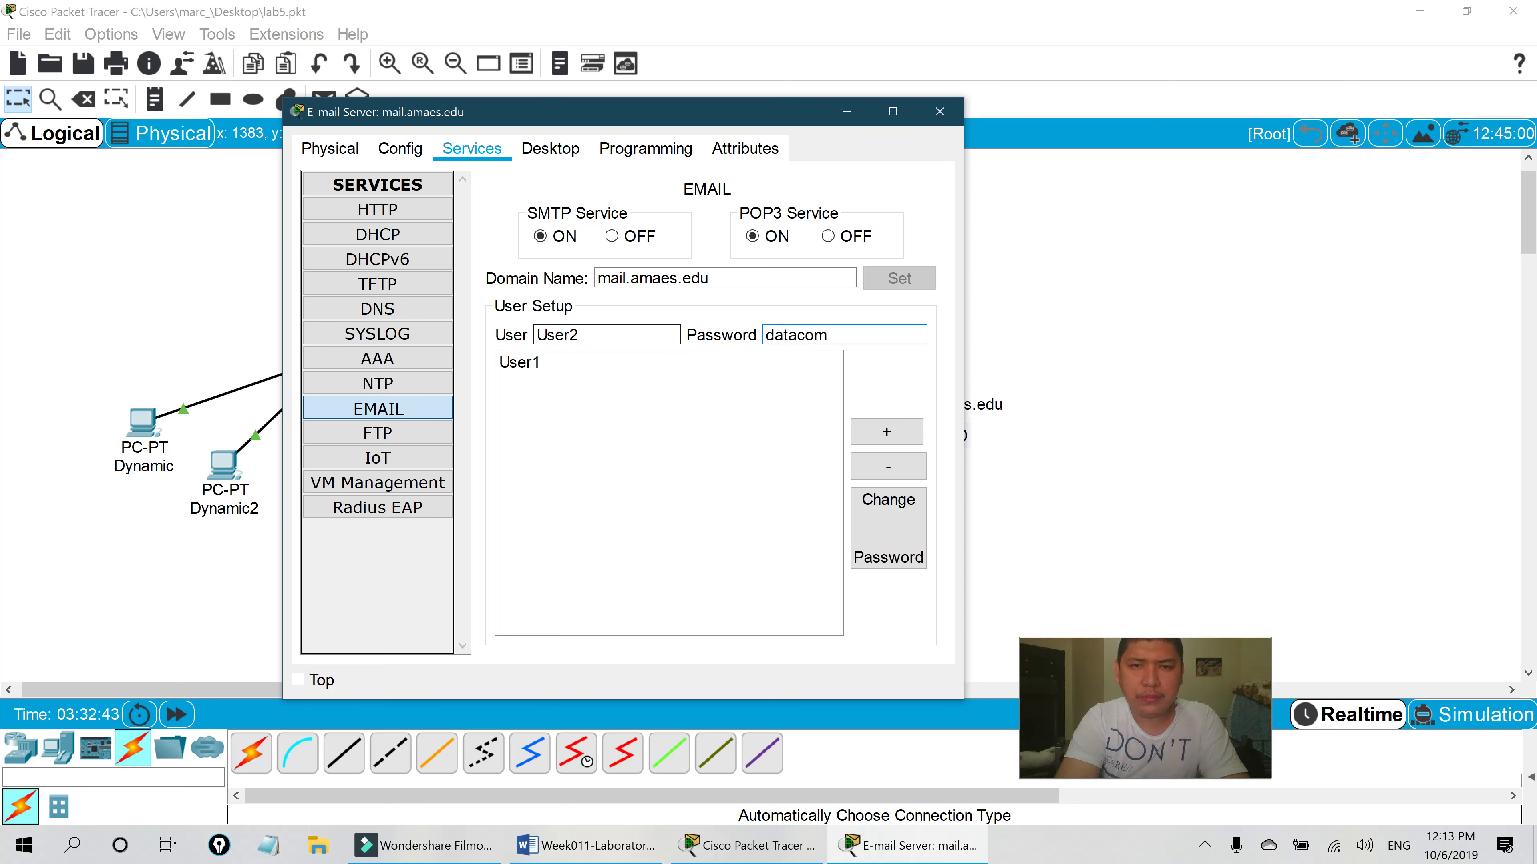
{"action": "type", "text": "2"}
{"action": "left_click", "coordinate": [886, 433]}
- Add mail account User3 with its password, then return to the Word lab sheet
{"action": "left_click", "coordinate": [606, 335]}
{"action": "type", "text": "User3"}
{"action": "key", "text": "Tab"}
{"action": "type", "text": "datacom3"}
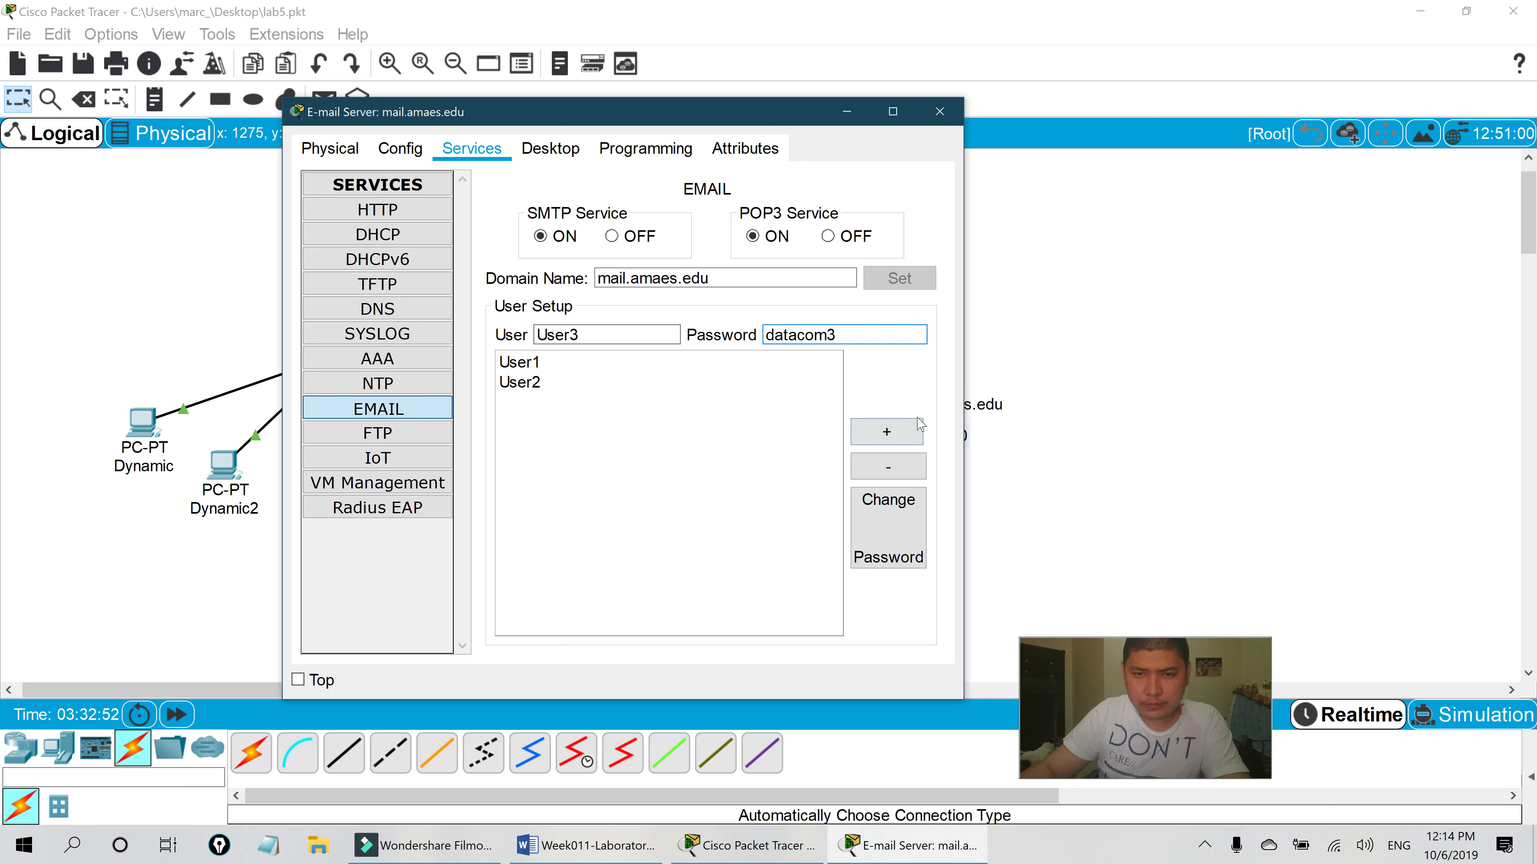
{"action": "left_click", "coordinate": [886, 433]}
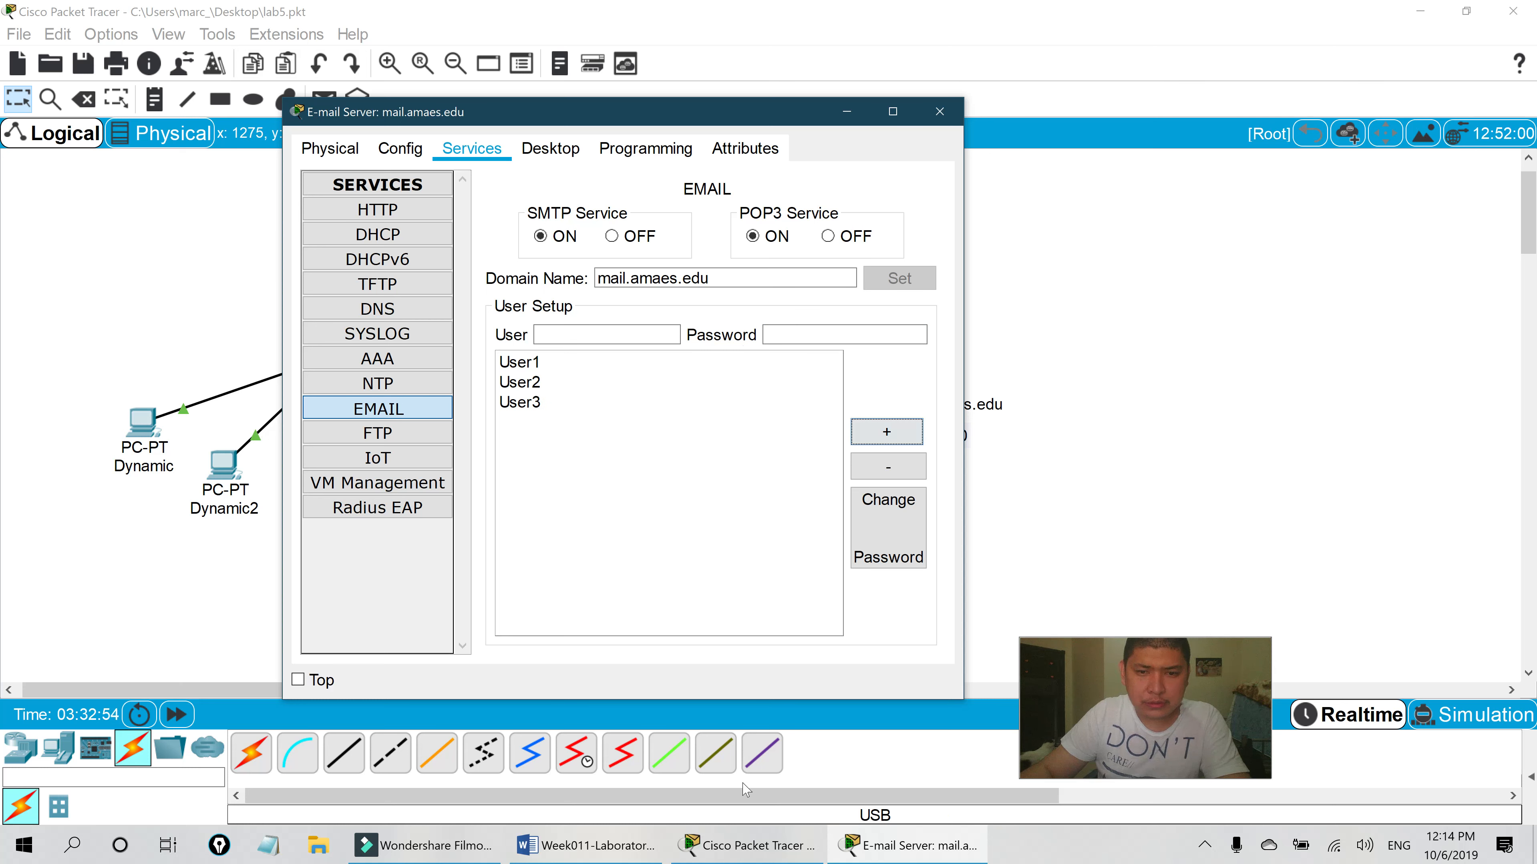
{"action": "left_click", "coordinate": [726, 846]}
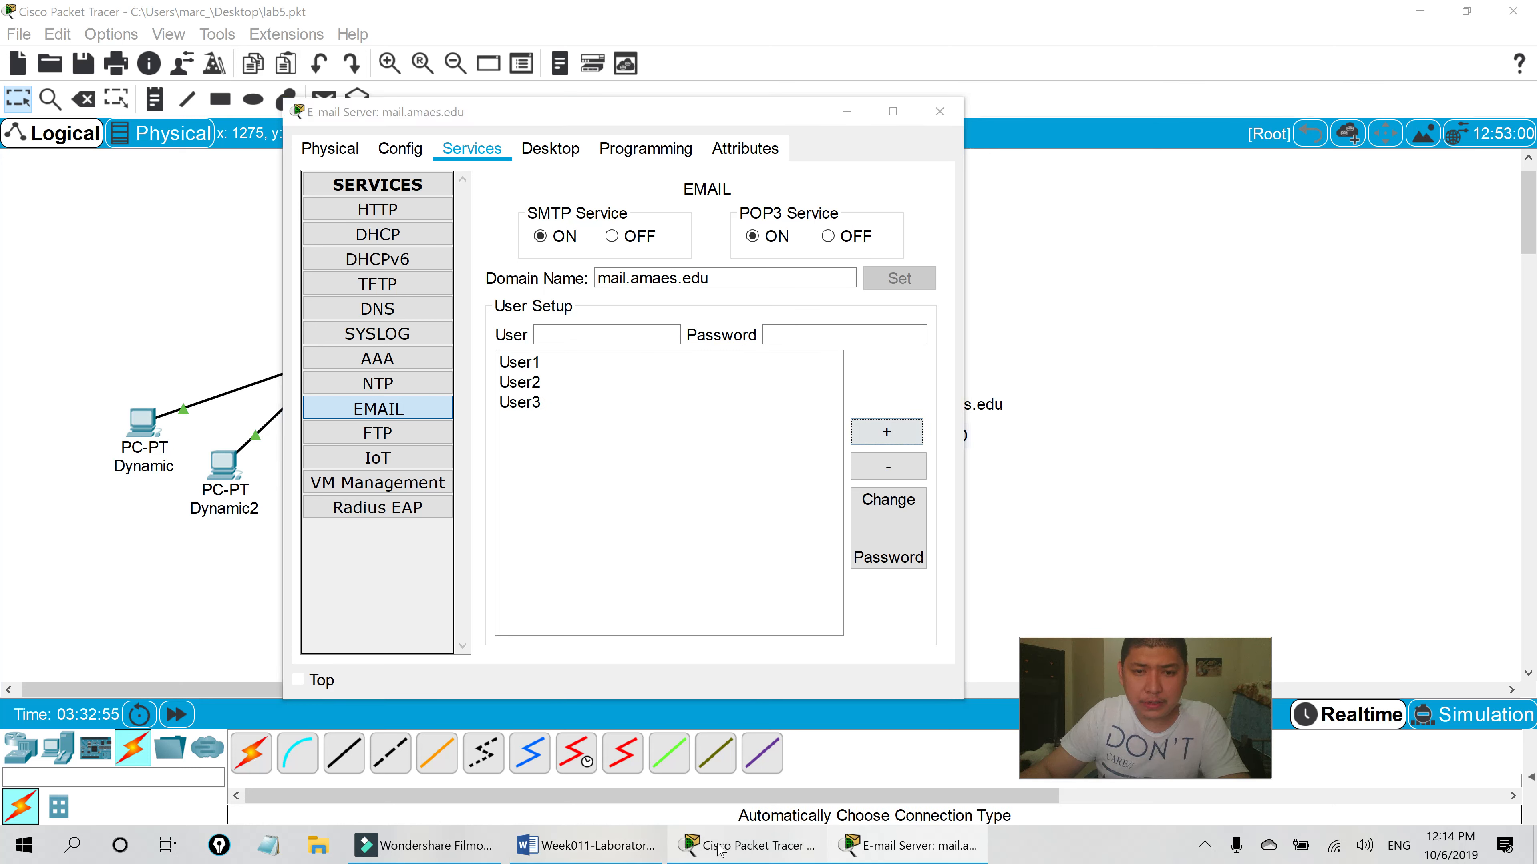
{"action": "left_click", "coordinate": [586, 846]}
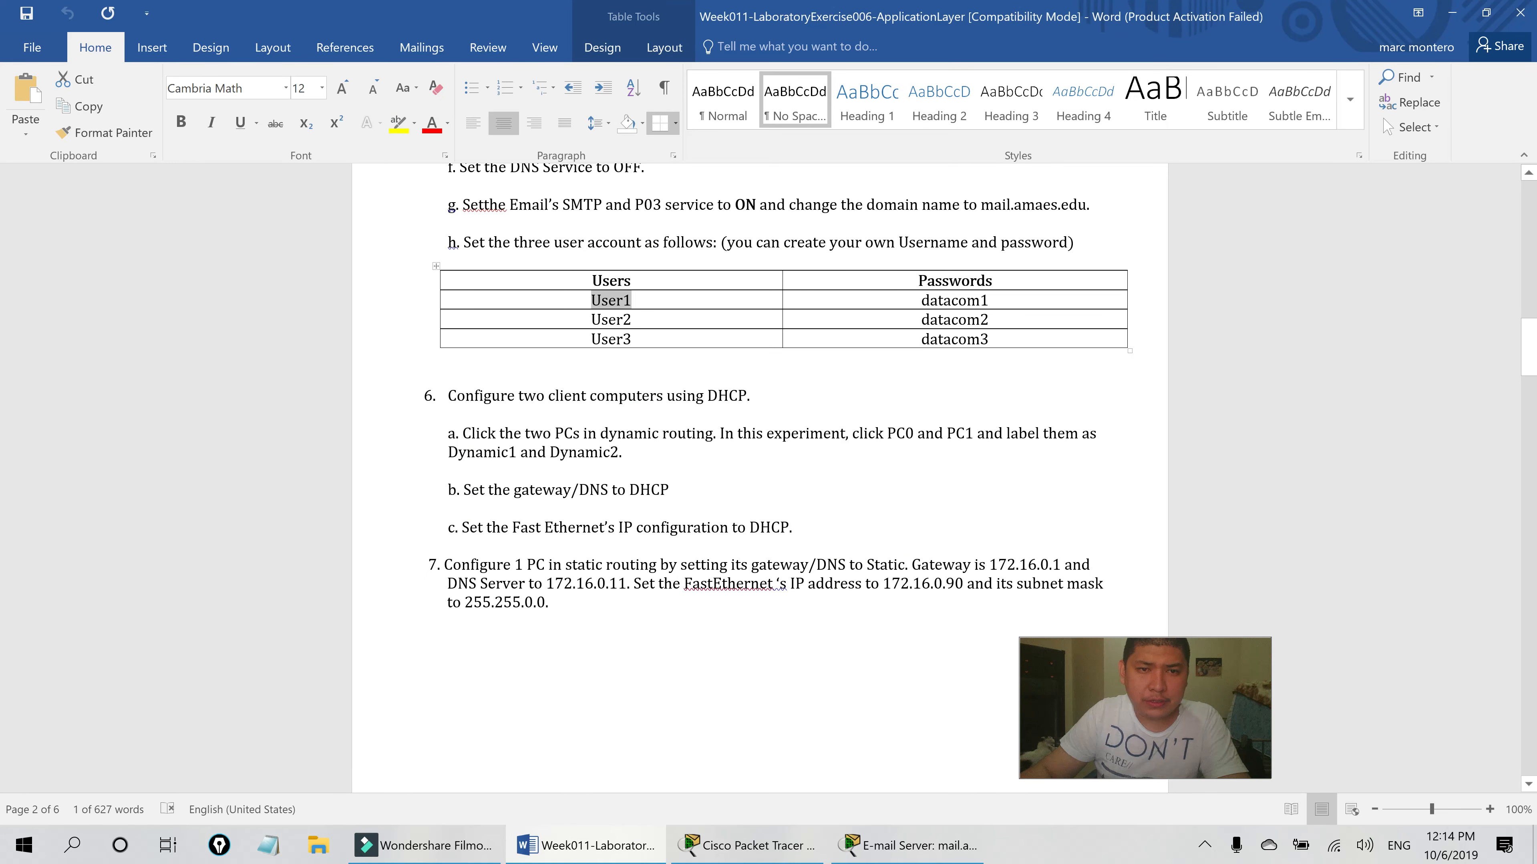
{"action": "scroll", "coordinate": [759, 478], "scroll_direction": "down", "scroll_amount": 2}
{"action": "scroll", "coordinate": [759, 478], "scroll_direction": "down", "scroll_amount": 1}
{"action": "scroll", "coordinate": [759, 479], "scroll_direction": "down", "scroll_amount": 3}
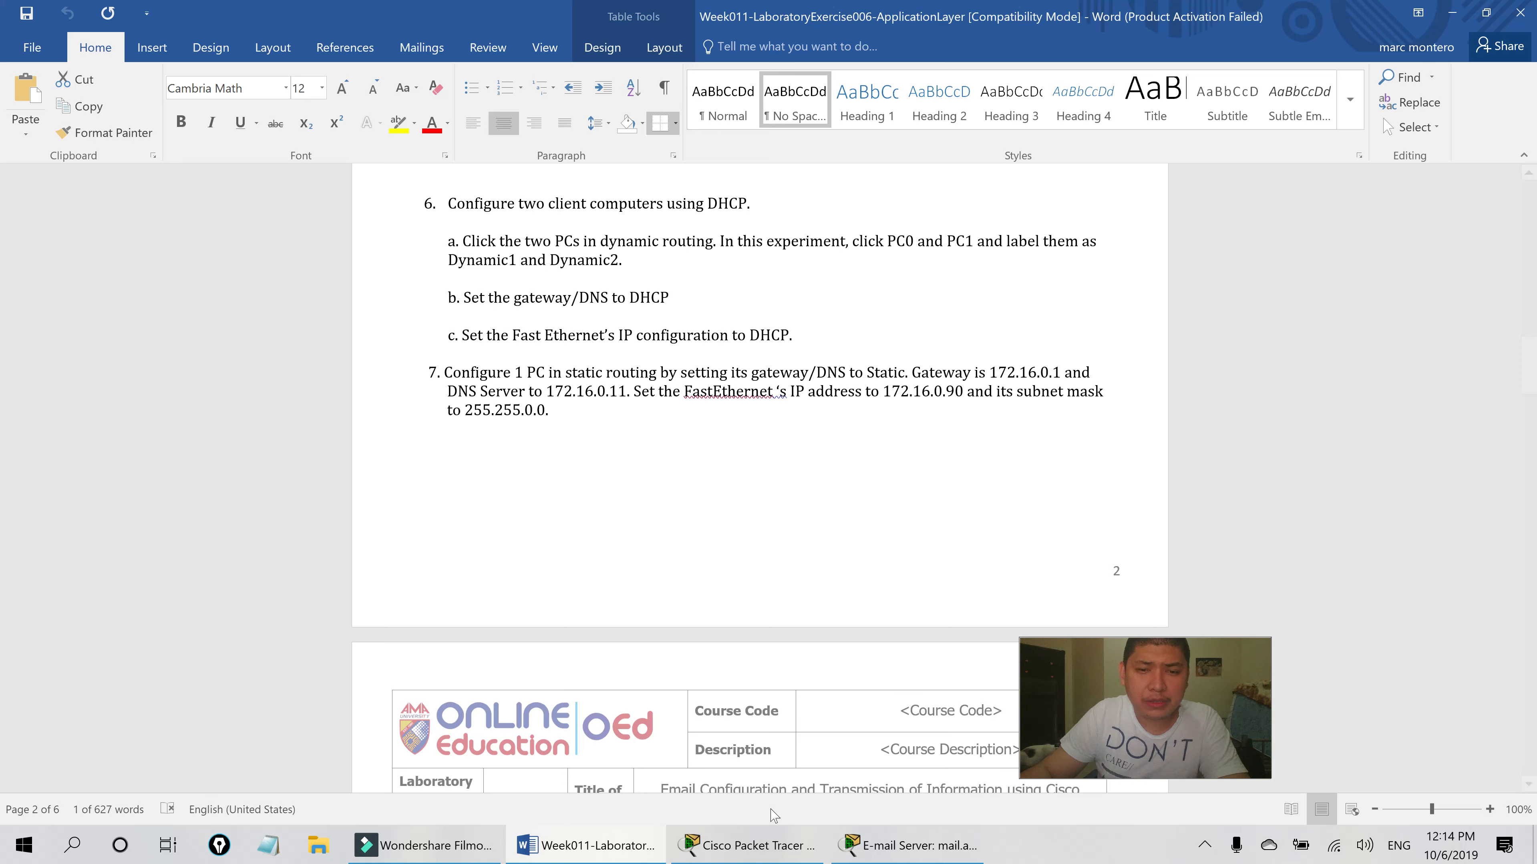
- Rename the first client PC to Dynamic1
{"action": "left_click", "coordinate": [750, 845]}
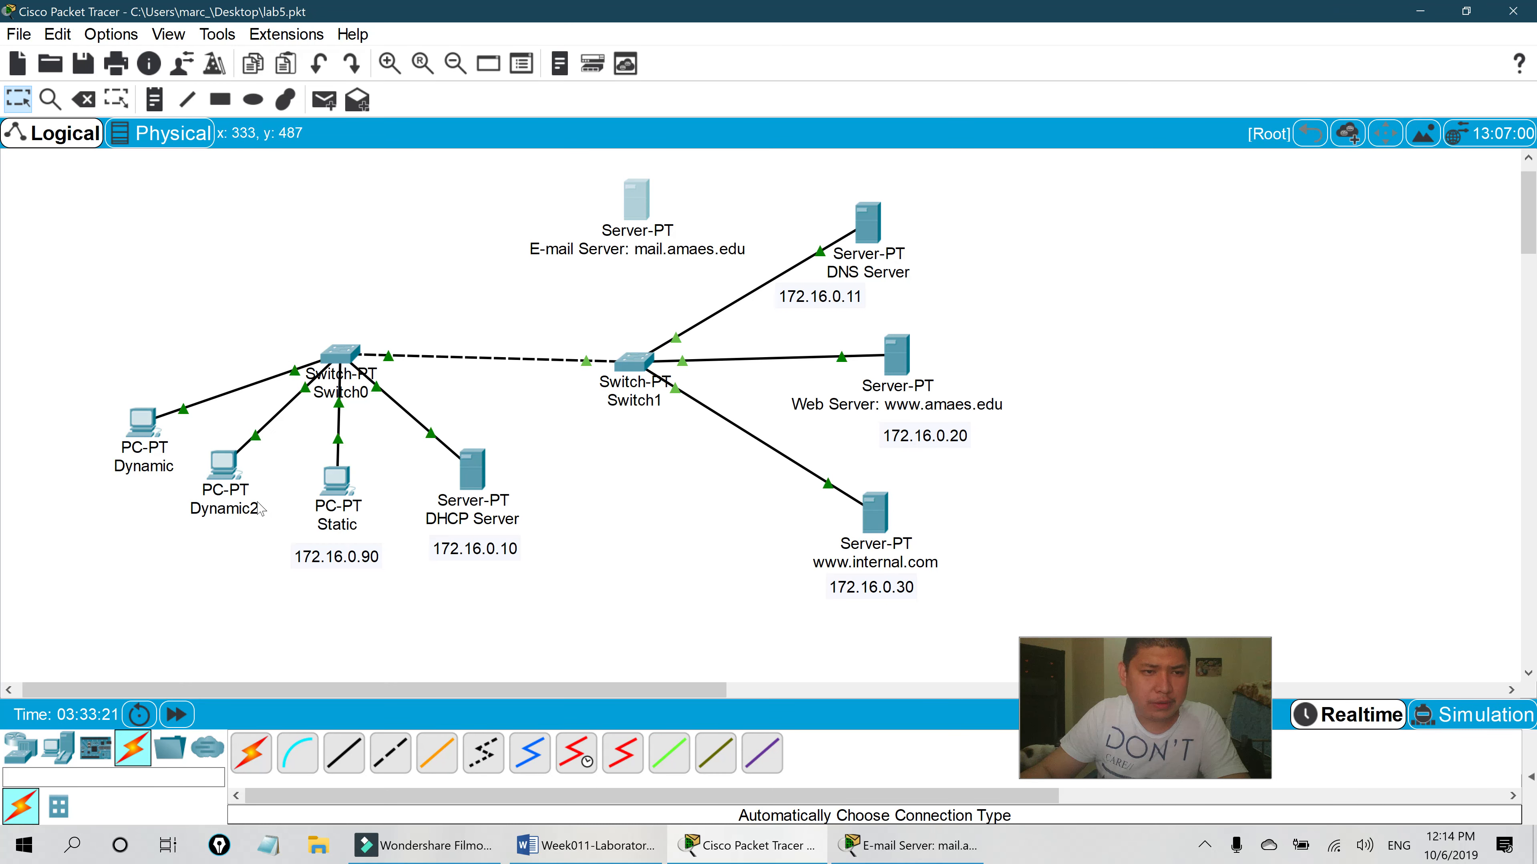
{"action": "left_click", "coordinate": [147, 468]}
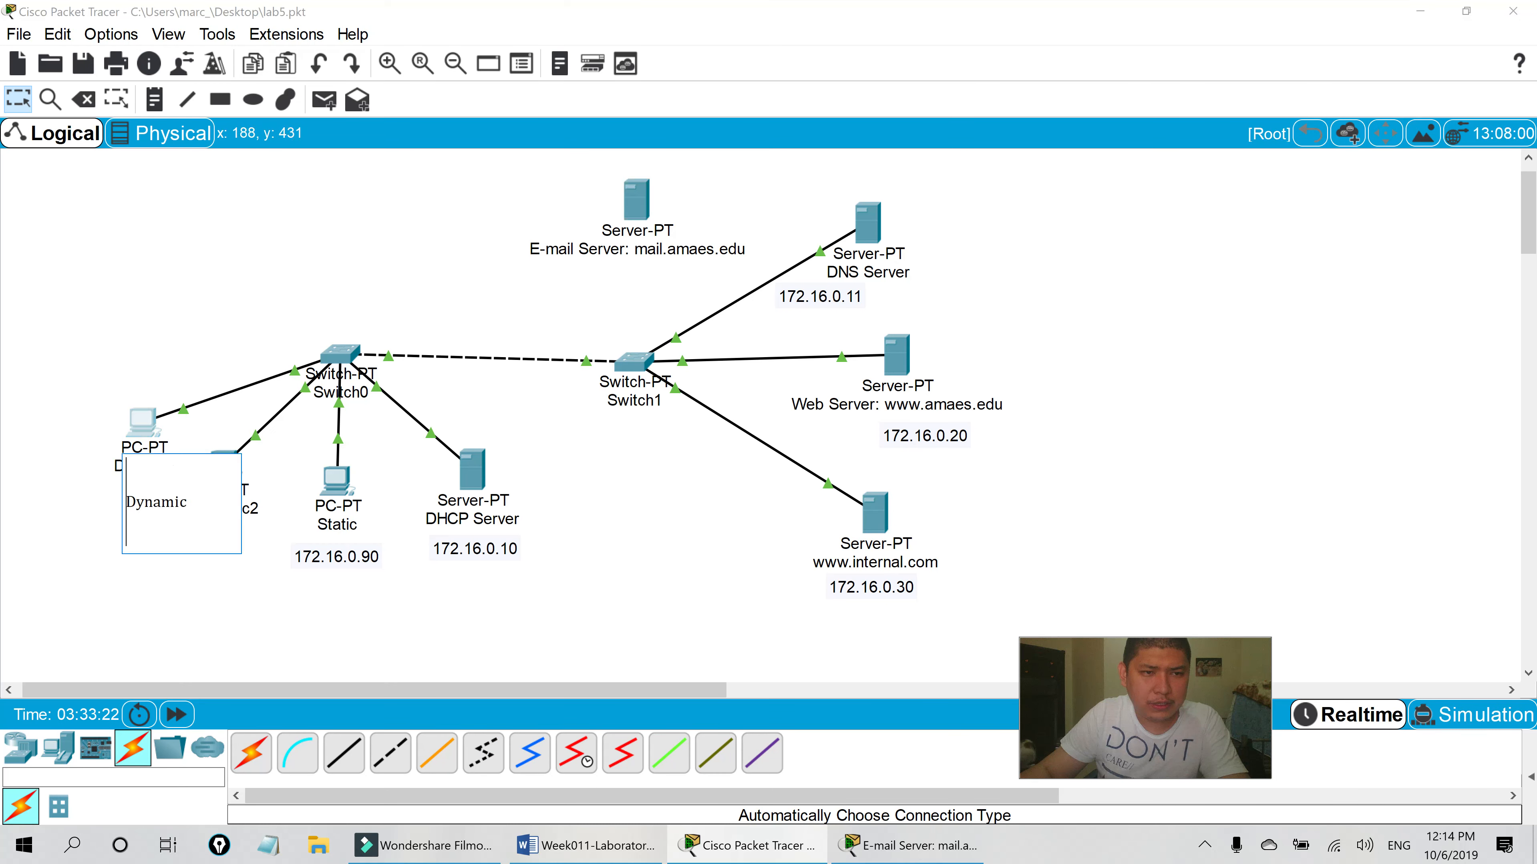
{"action": "type", "text": "1"}
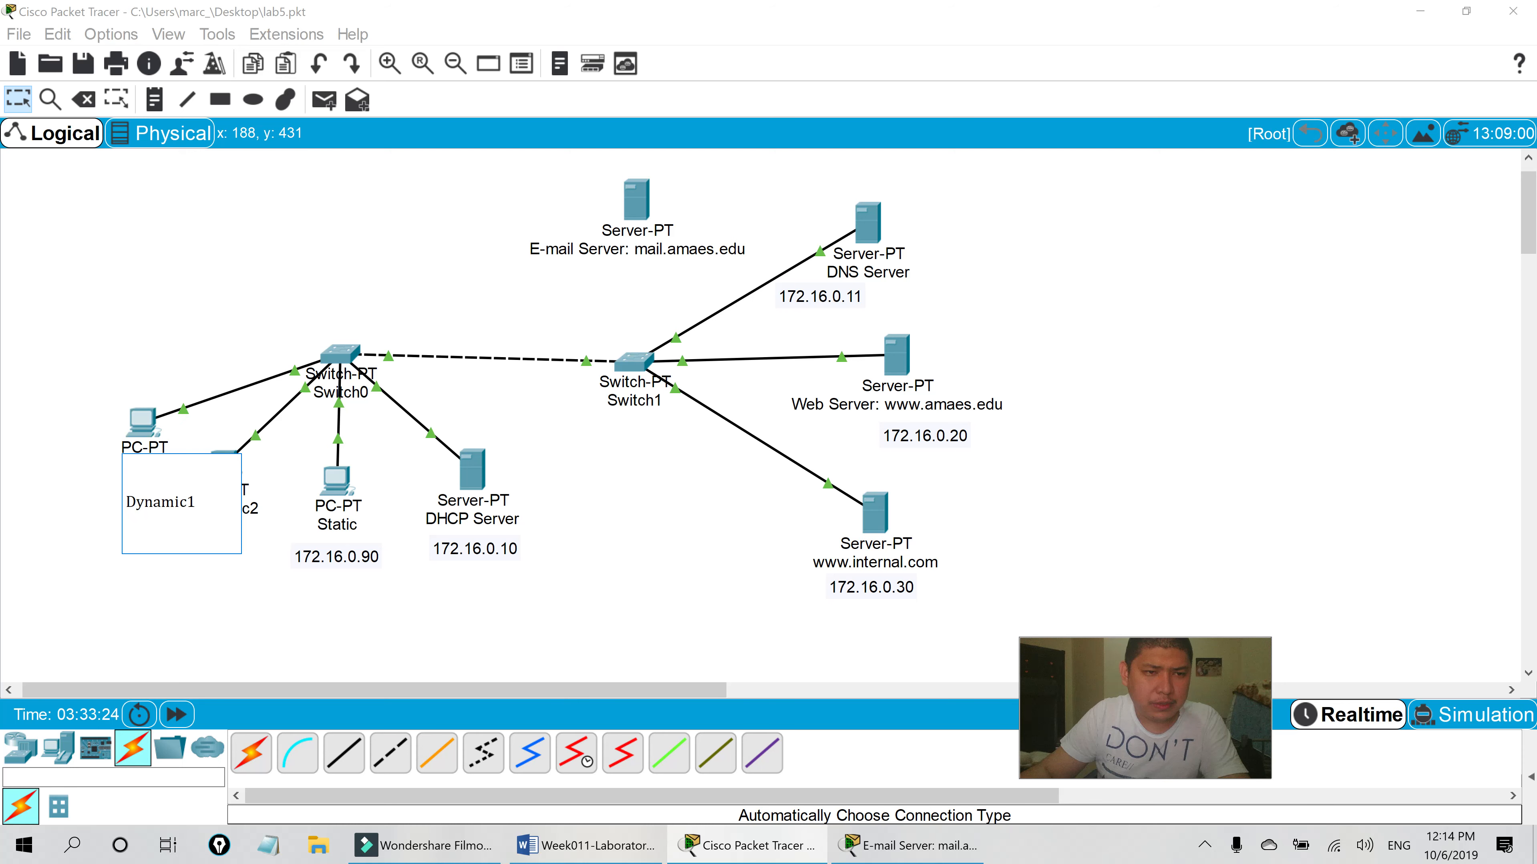
{"action": "left_click", "coordinate": [64, 438]}
- Check that Dynamic1's Settings and FastEthernet0 use DHCP, getting 172.16.0.100/255.255.0.0, then close it
{"action": "left_click", "coordinate": [147, 429]}
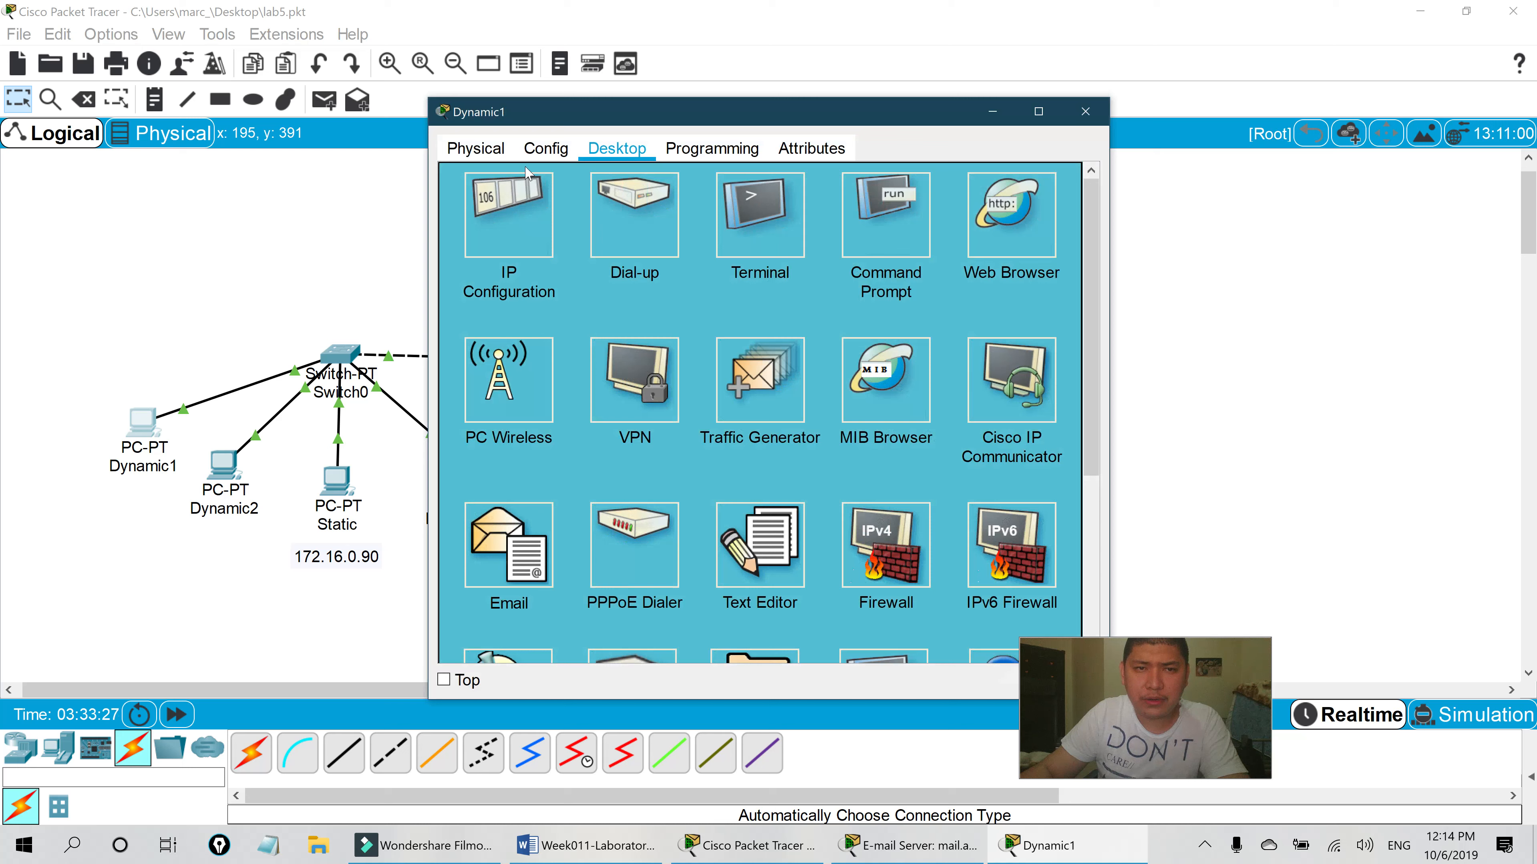
{"action": "key", "text": "super+Down"}
{"action": "key", "text": "super+Down"}
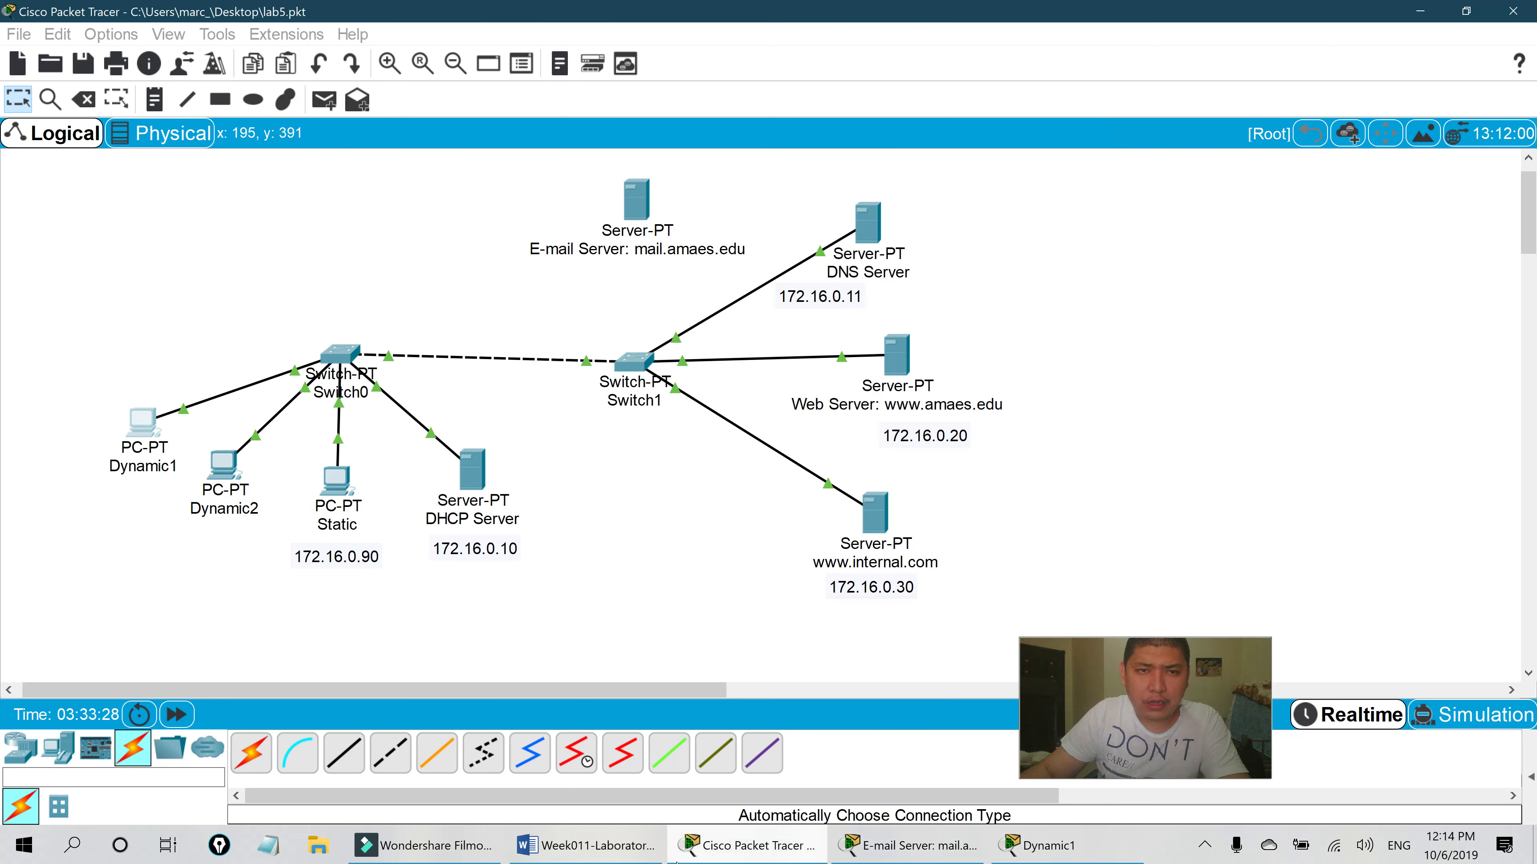
{"action": "key", "text": "super+Down"}
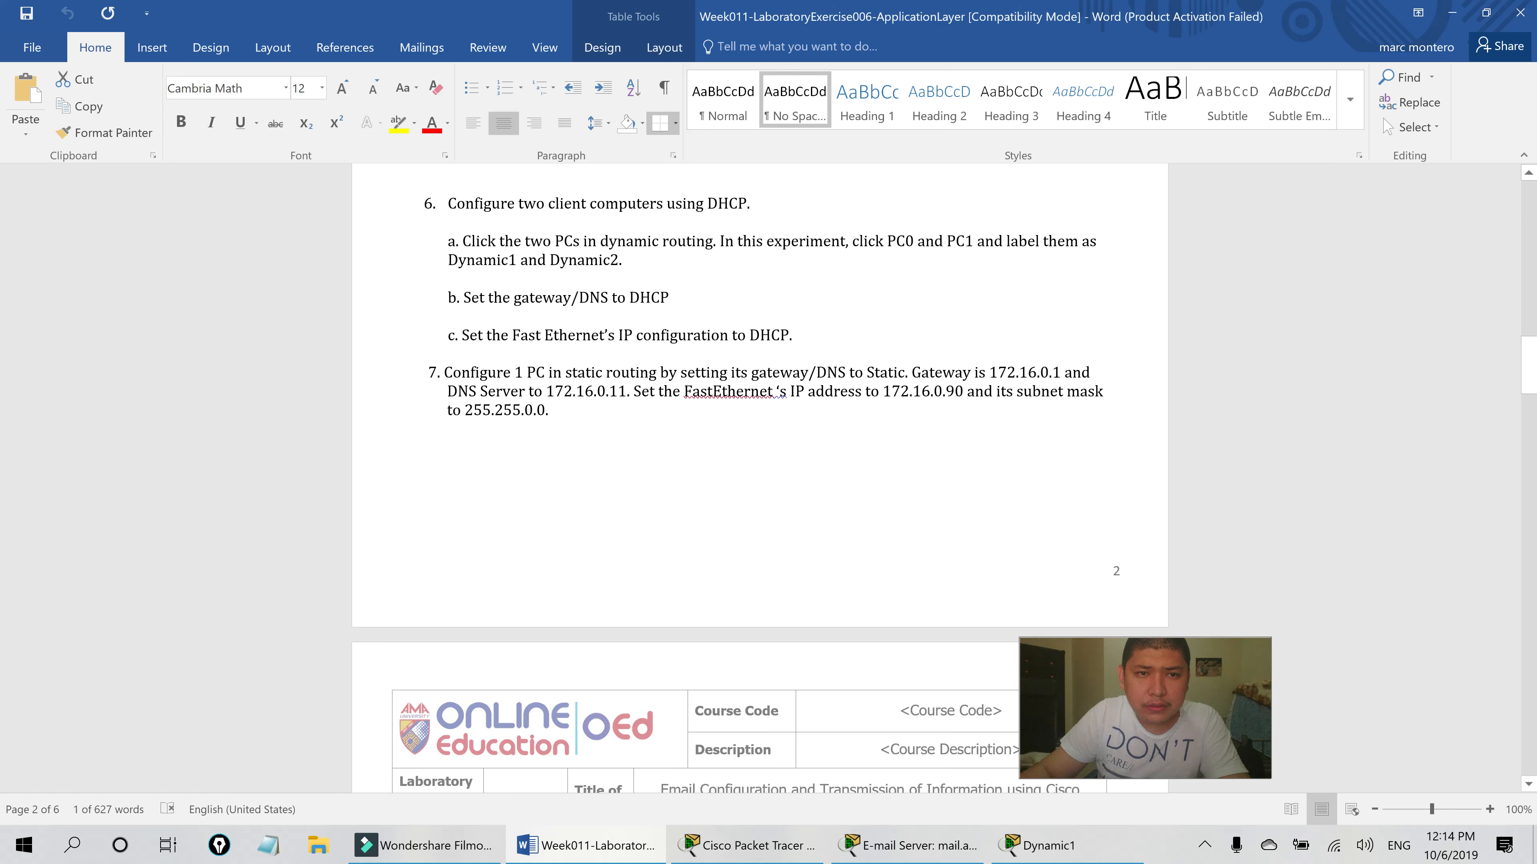
{"action": "left_click", "coordinate": [1050, 844]}
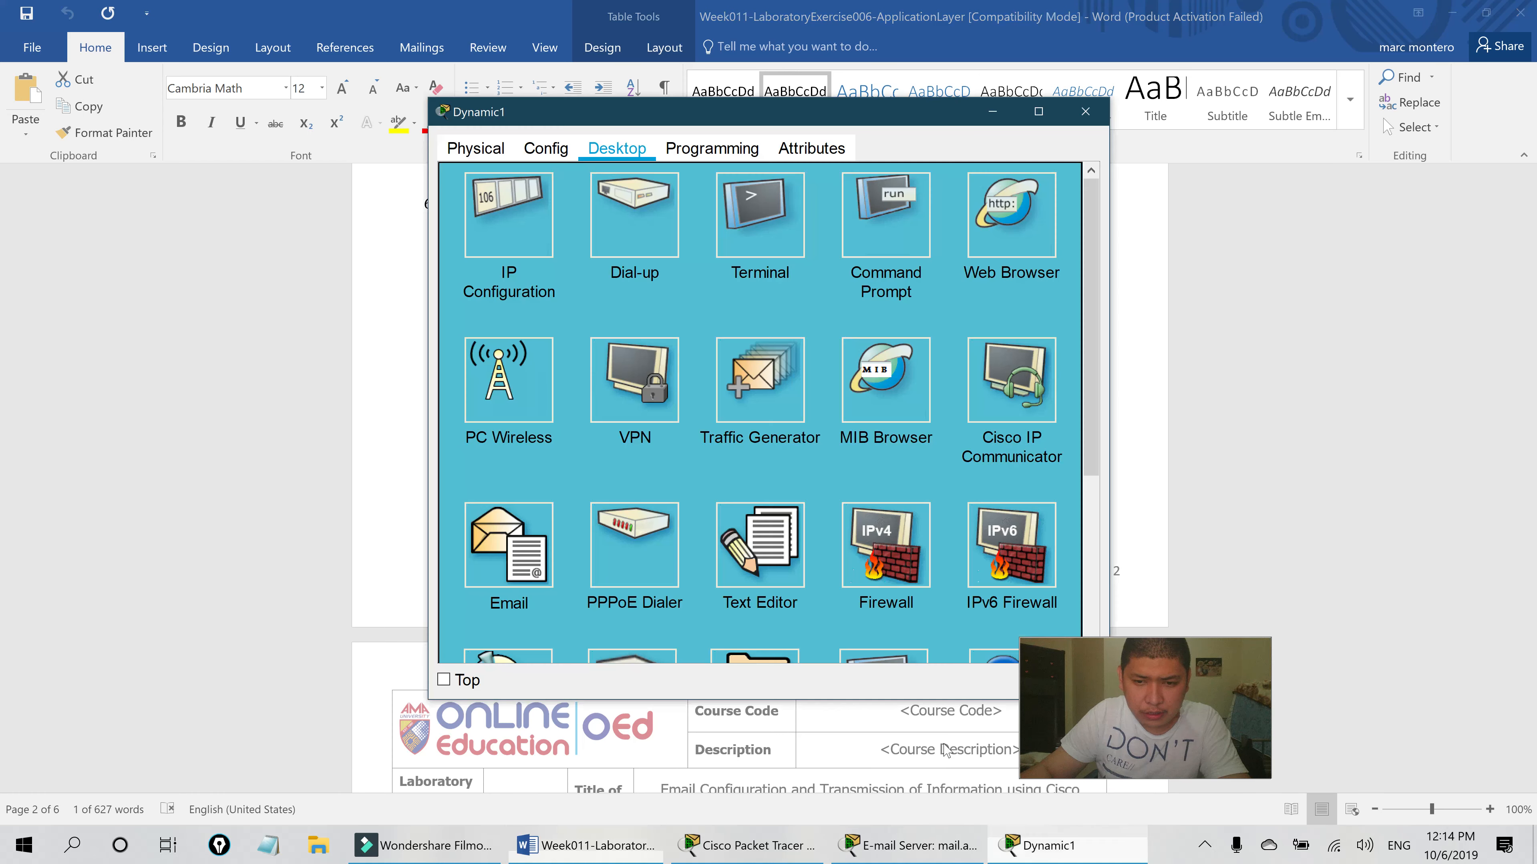
{"action": "left_click", "coordinate": [546, 149]}
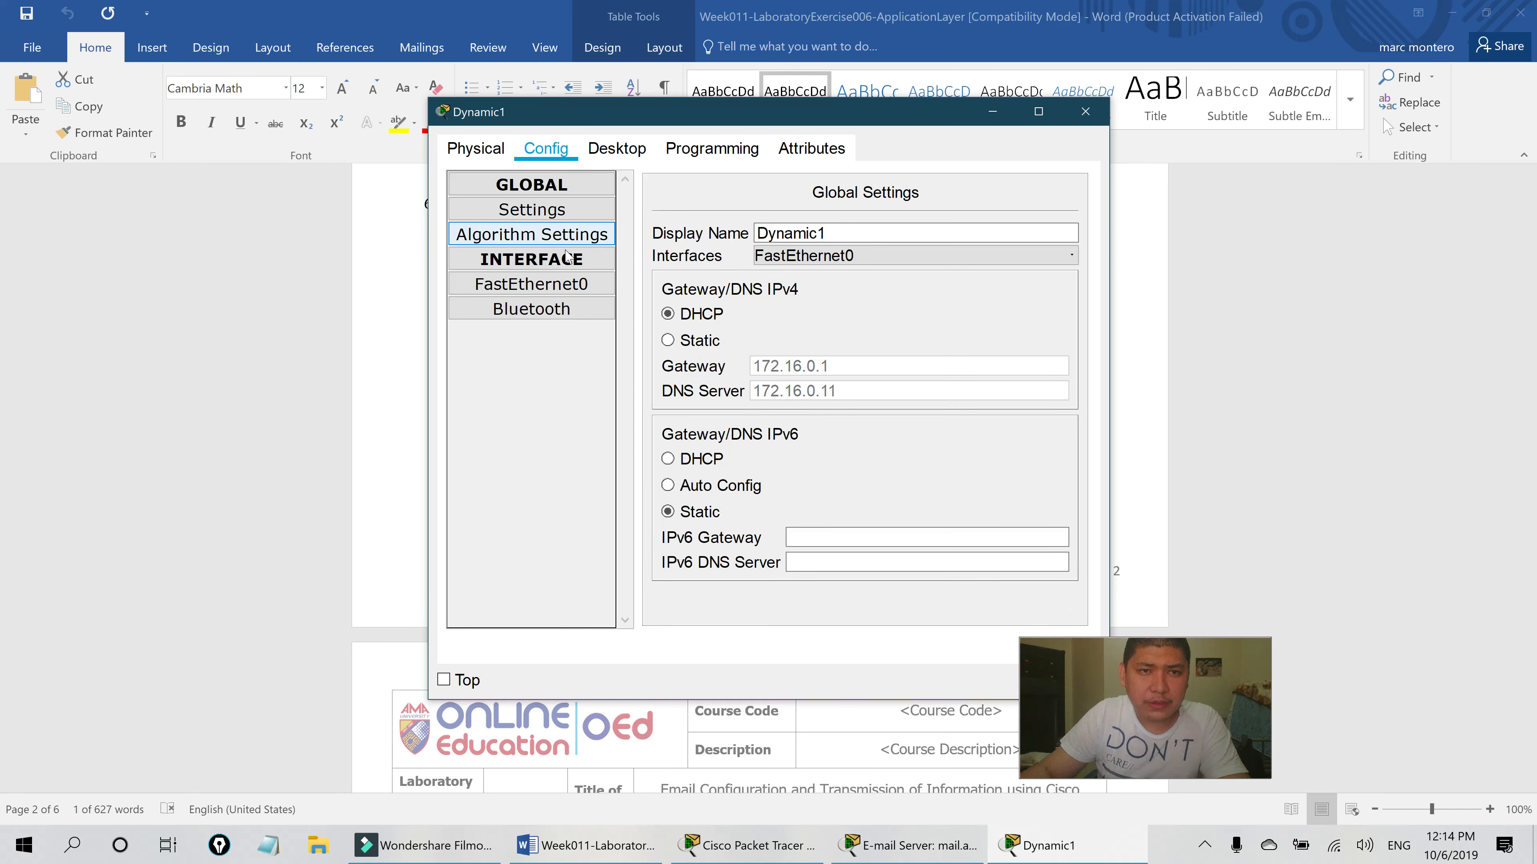
{"action": "left_click", "coordinate": [531, 284]}
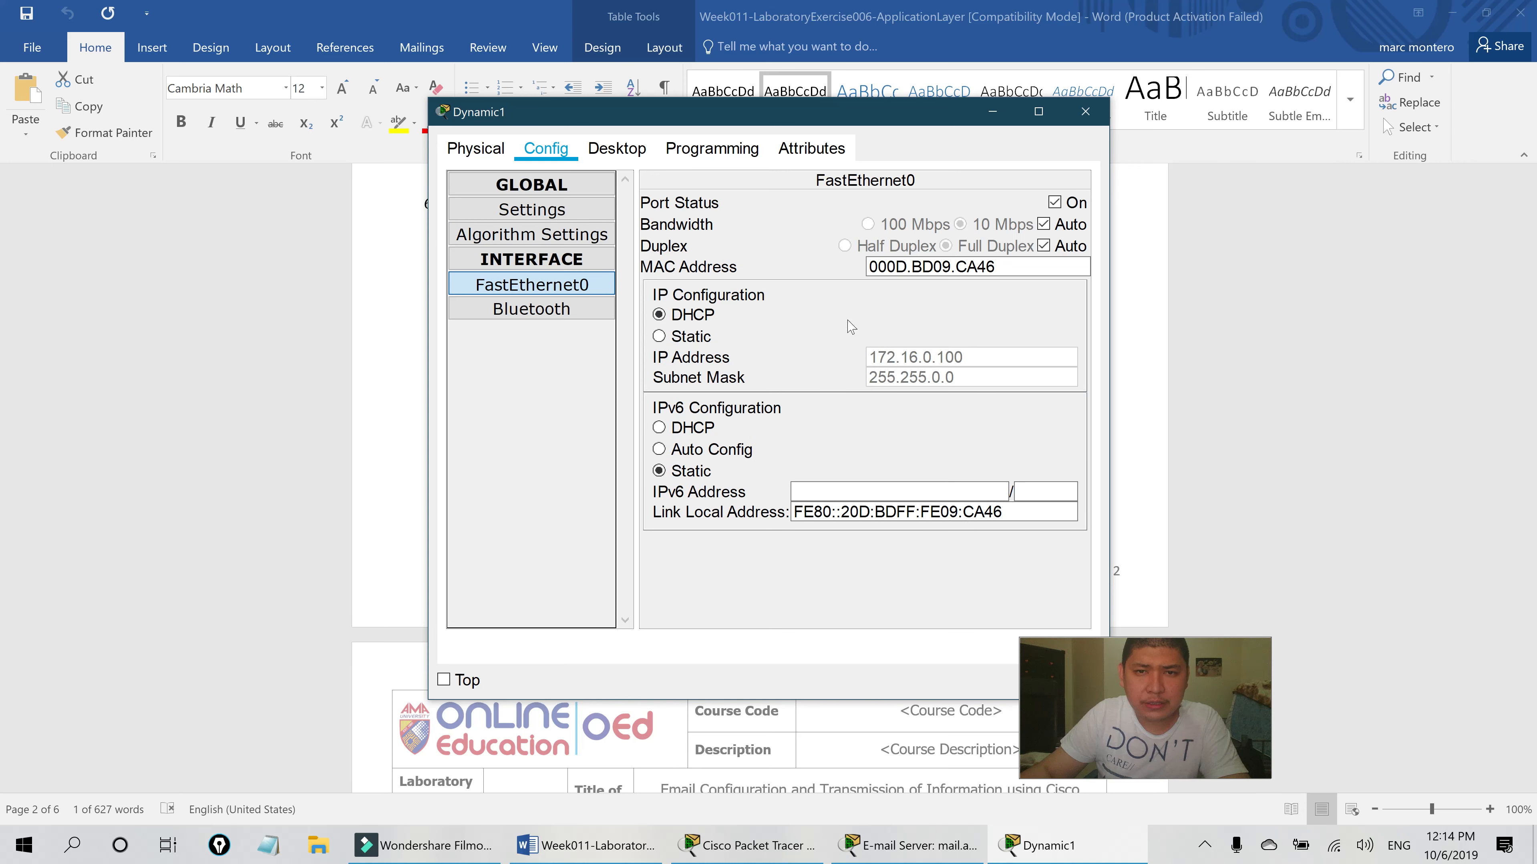
{"action": "left_click_drag", "start_coordinate": [847, 115], "coordinate": [392, 155]}
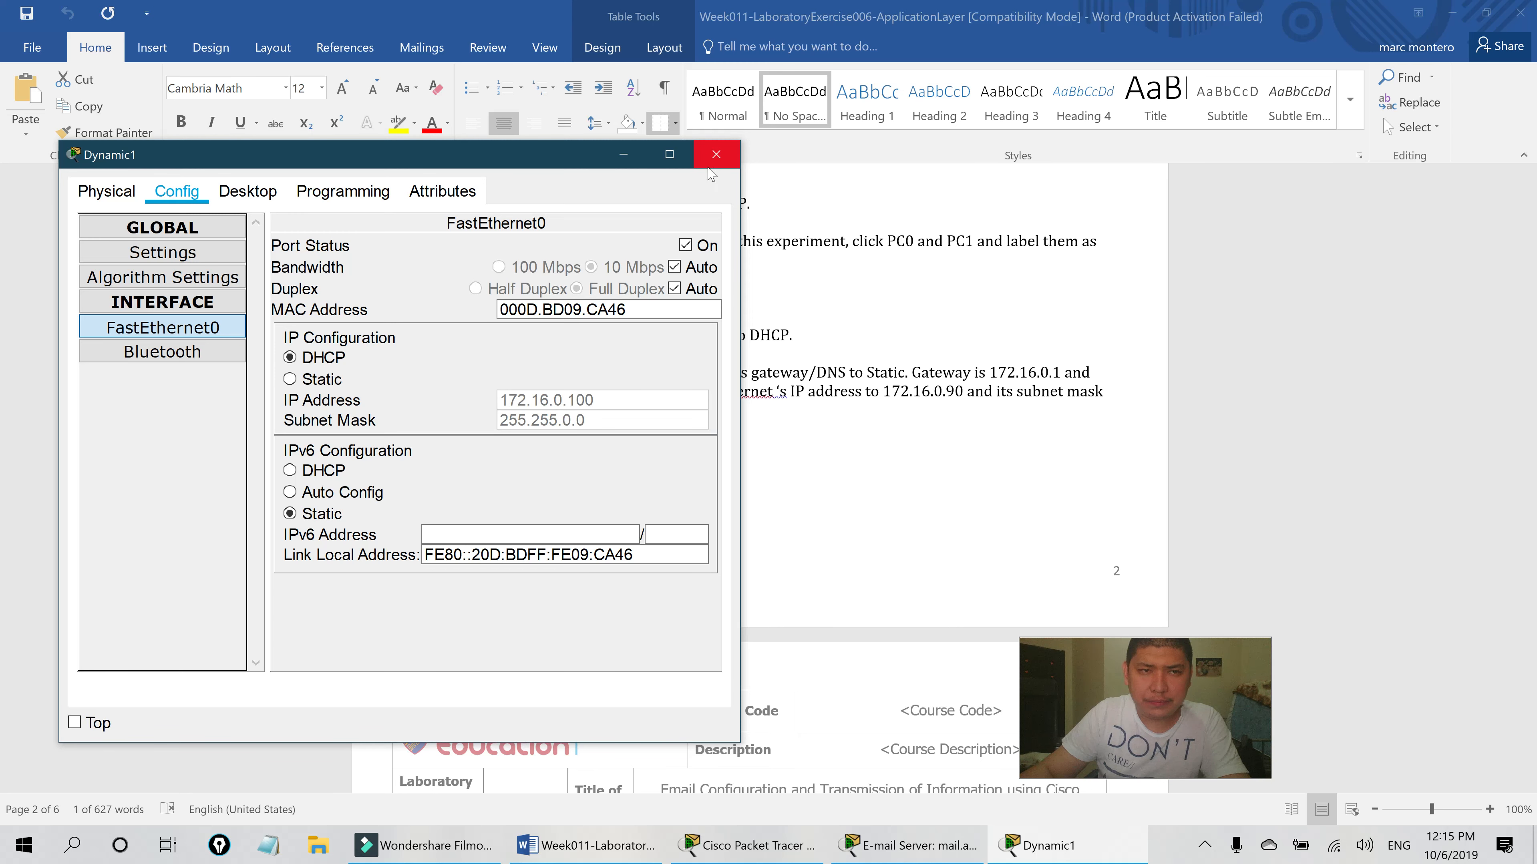
{"action": "left_click", "coordinate": [713, 155]}
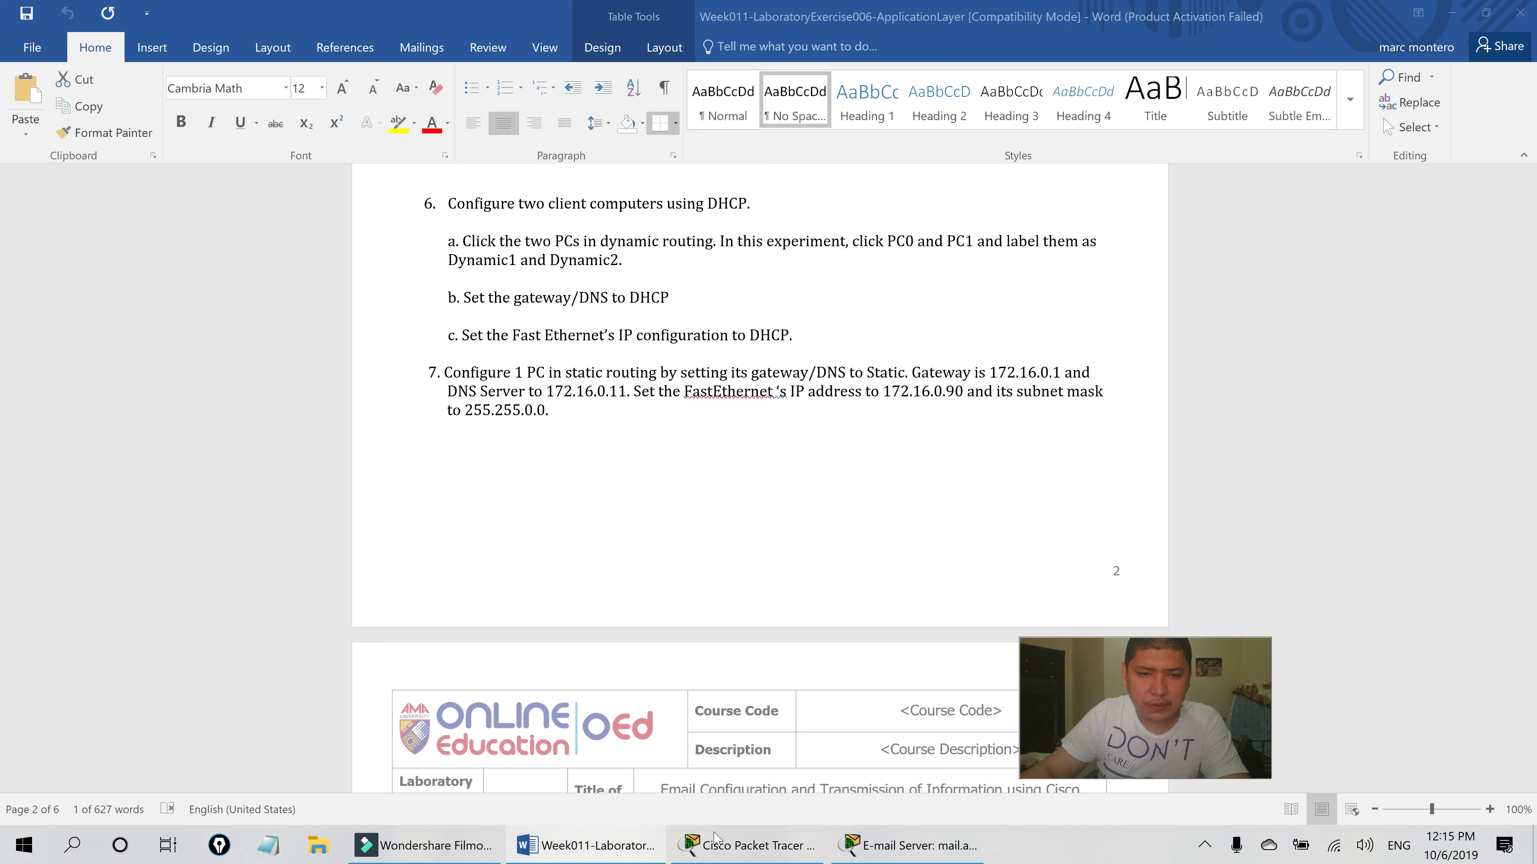
- Switch Dynamic2's FastEthernet0 to DHCP so it receives 172.16.0.101 with mask 255.255.0.0
{"action": "left_click", "coordinate": [747, 846]}
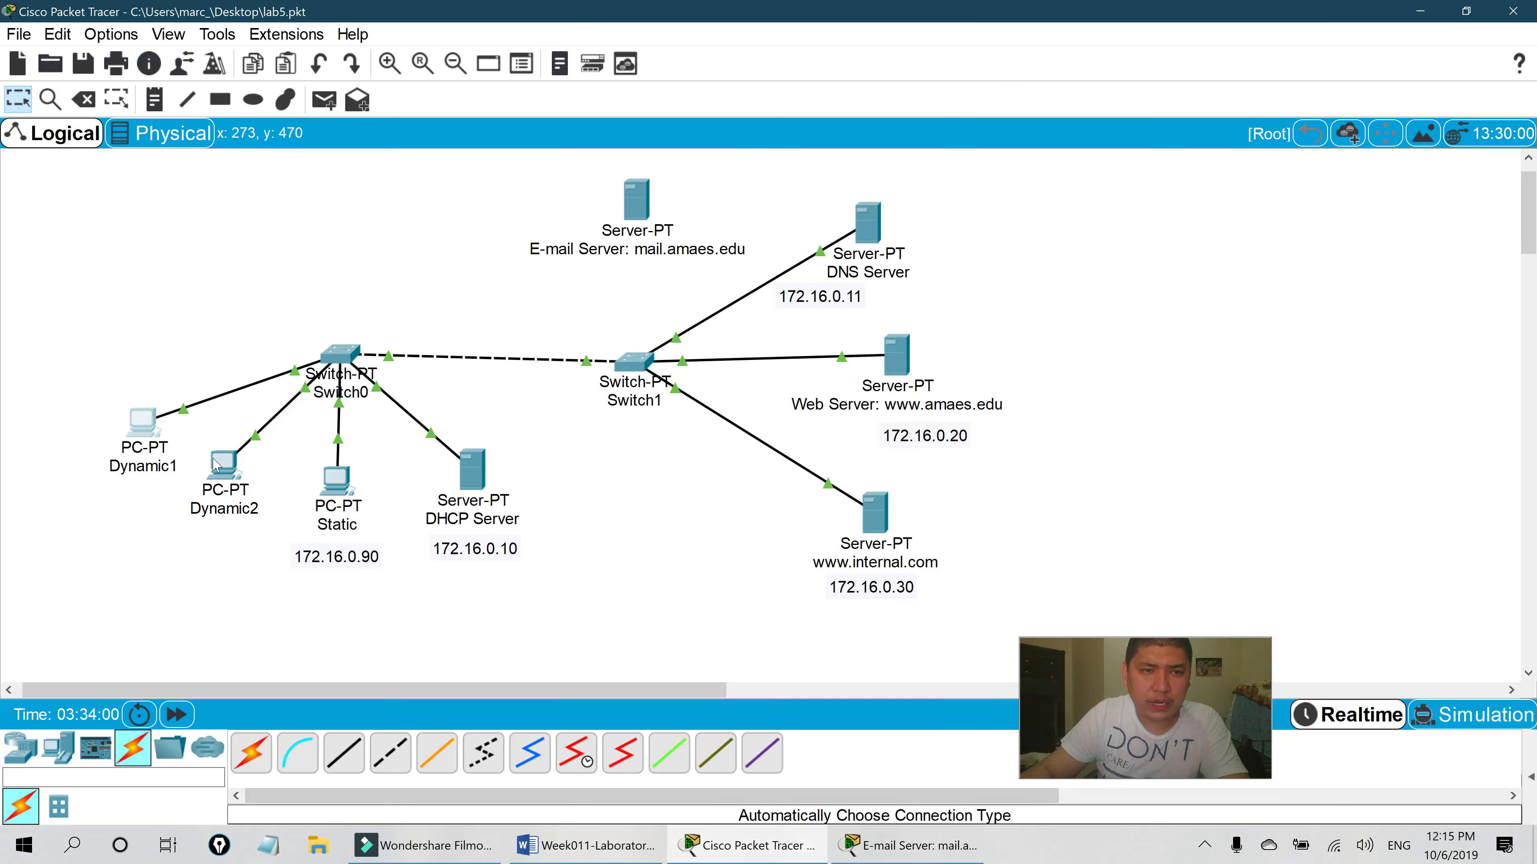
{"action": "left_click", "coordinate": [225, 465]}
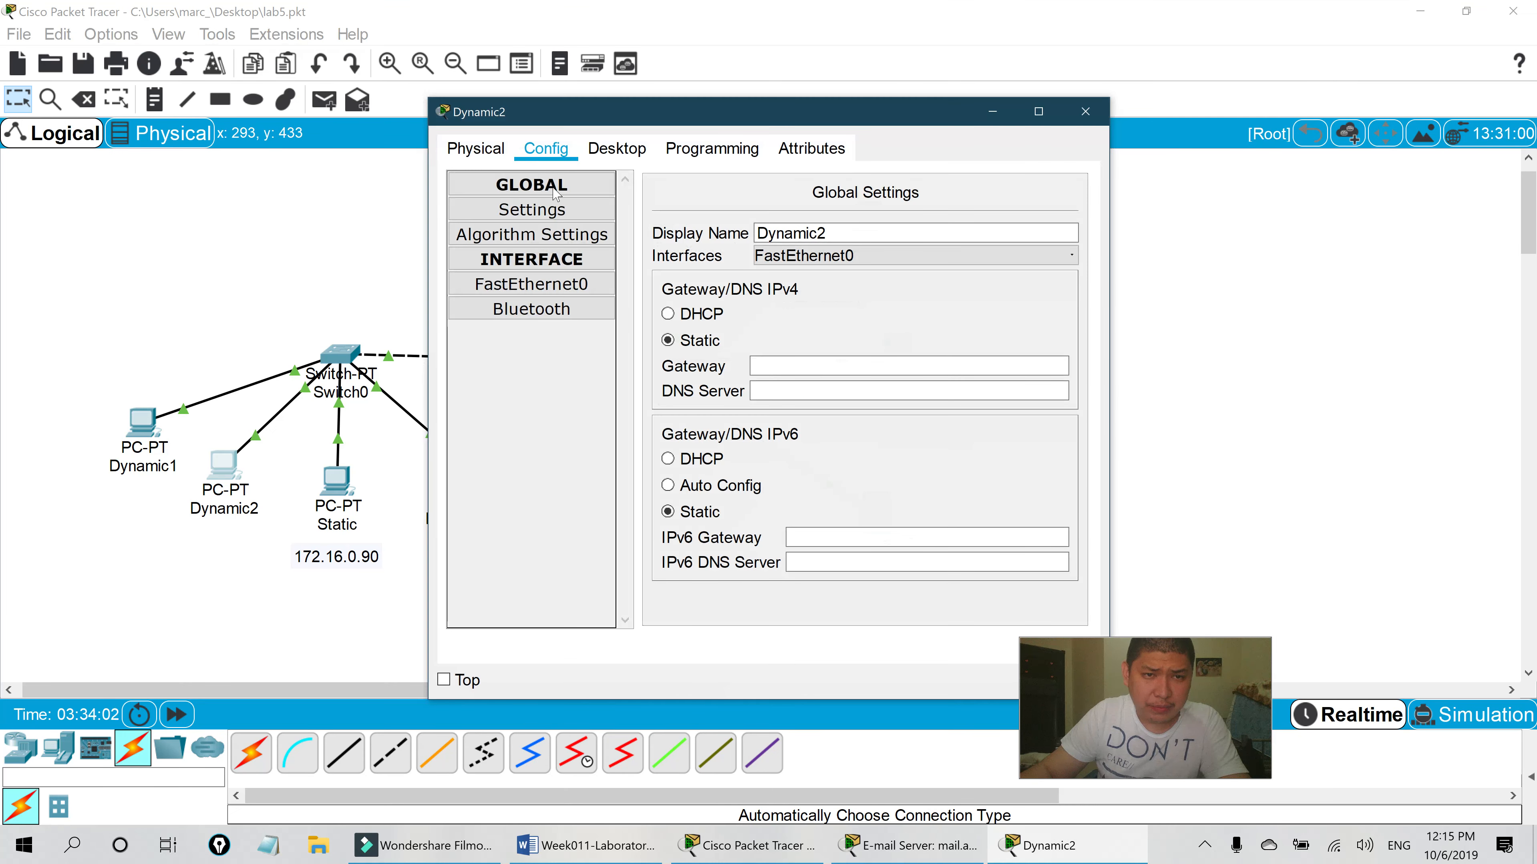
{"action": "left_click", "coordinate": [564, 212]}
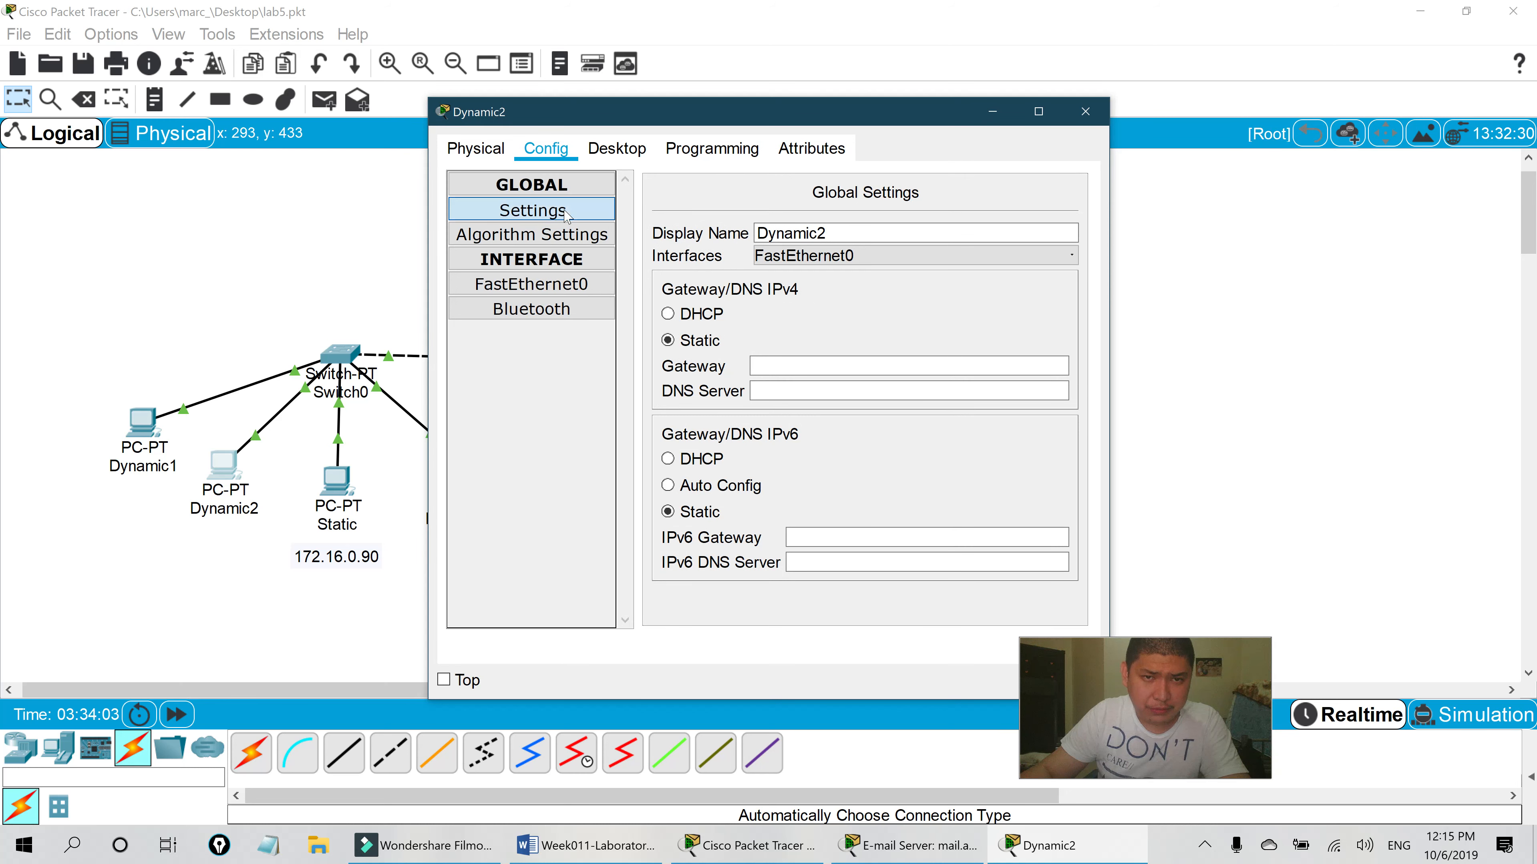
{"action": "left_click", "coordinate": [569, 288]}
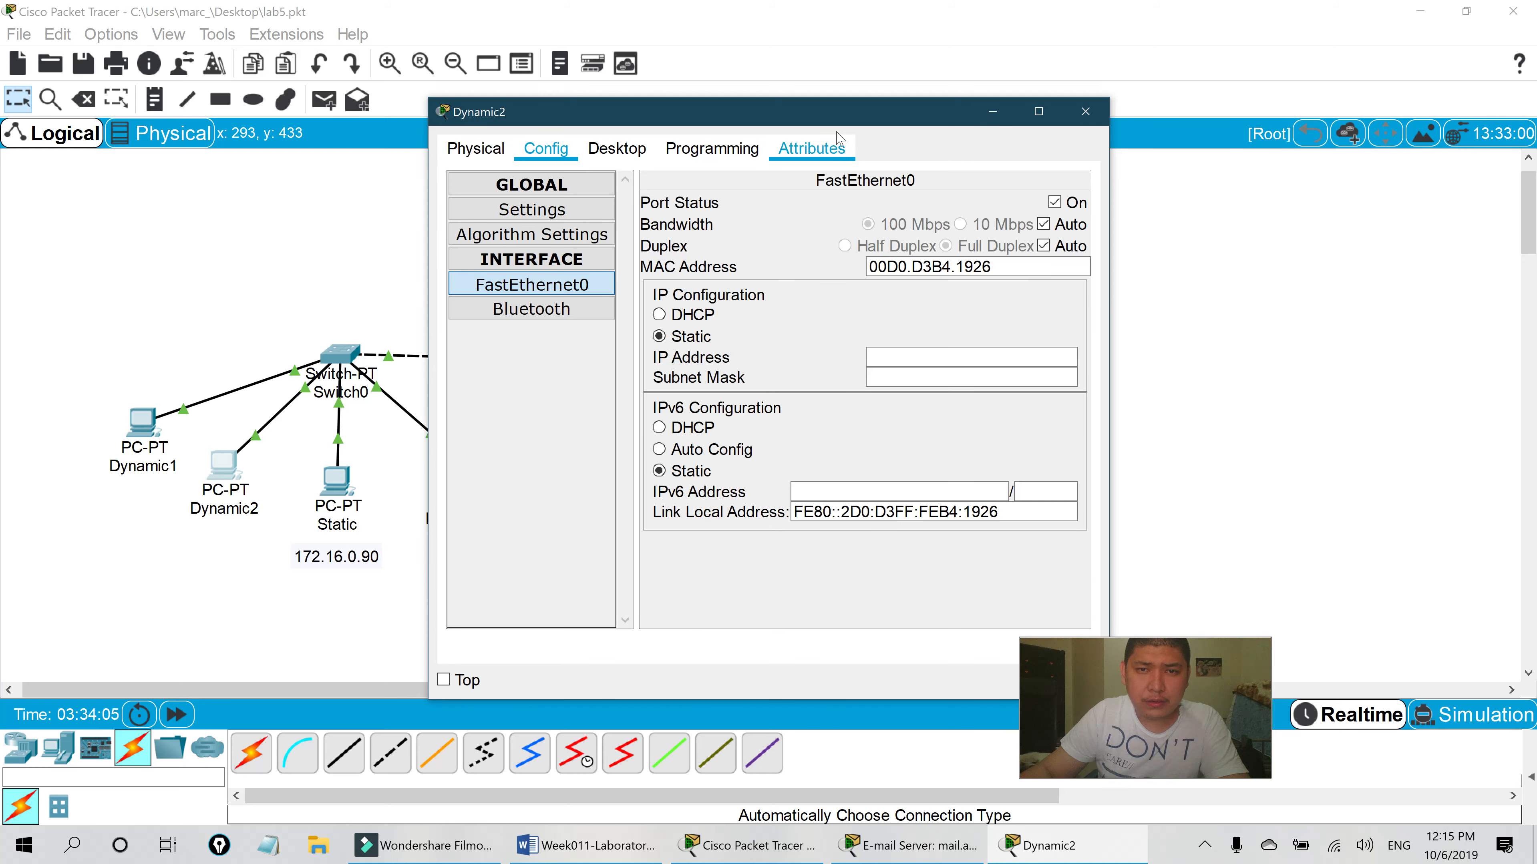
{"action": "left_click_drag", "start_coordinate": [838, 118], "coordinate": [586, 130]}
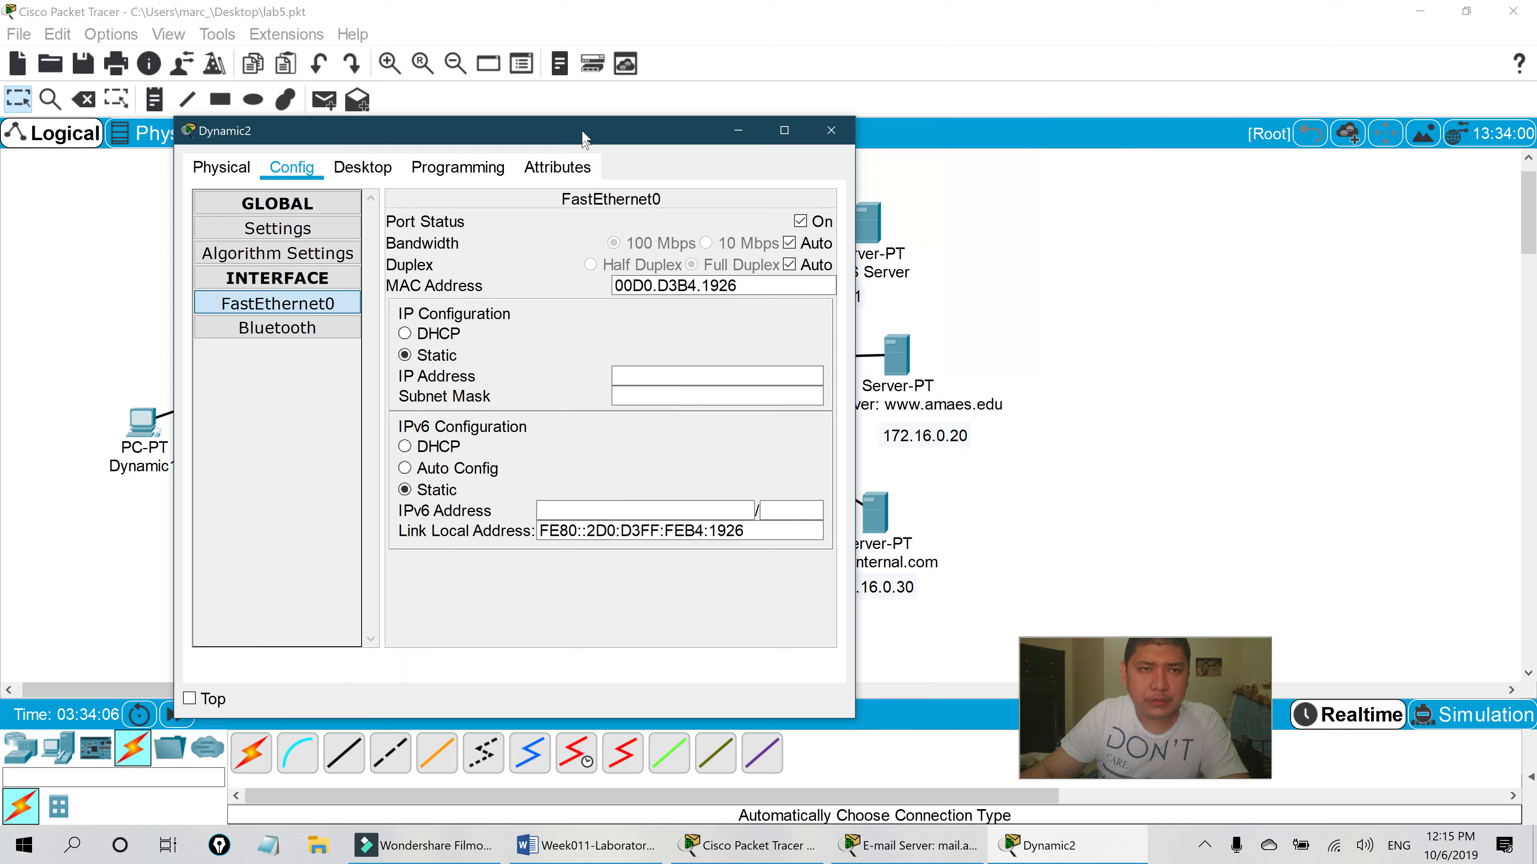
{"action": "left_click", "coordinate": [441, 332]}
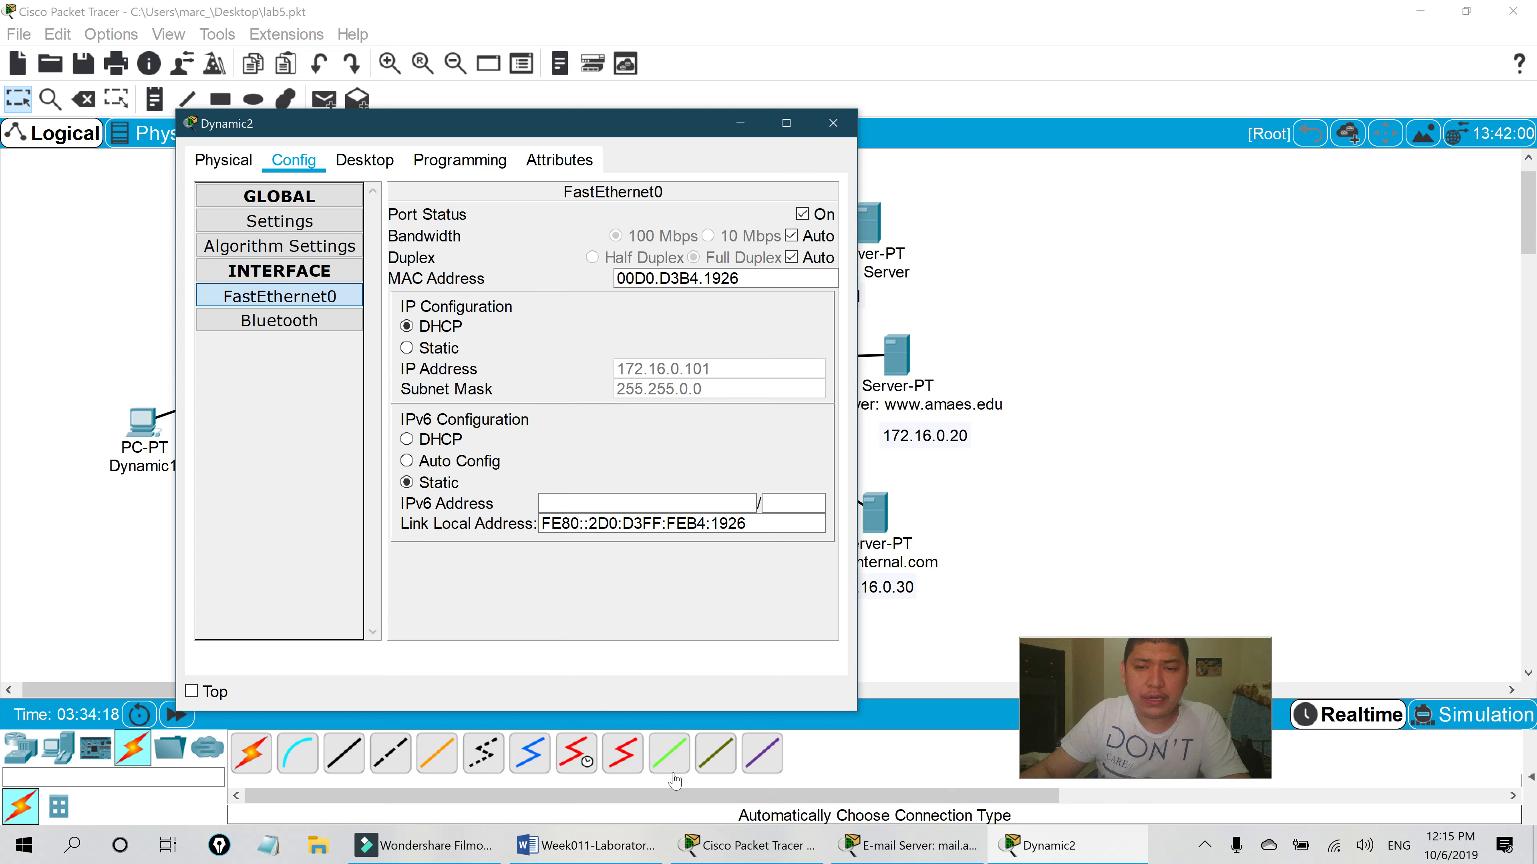
{"action": "left_click", "coordinate": [614, 858]}
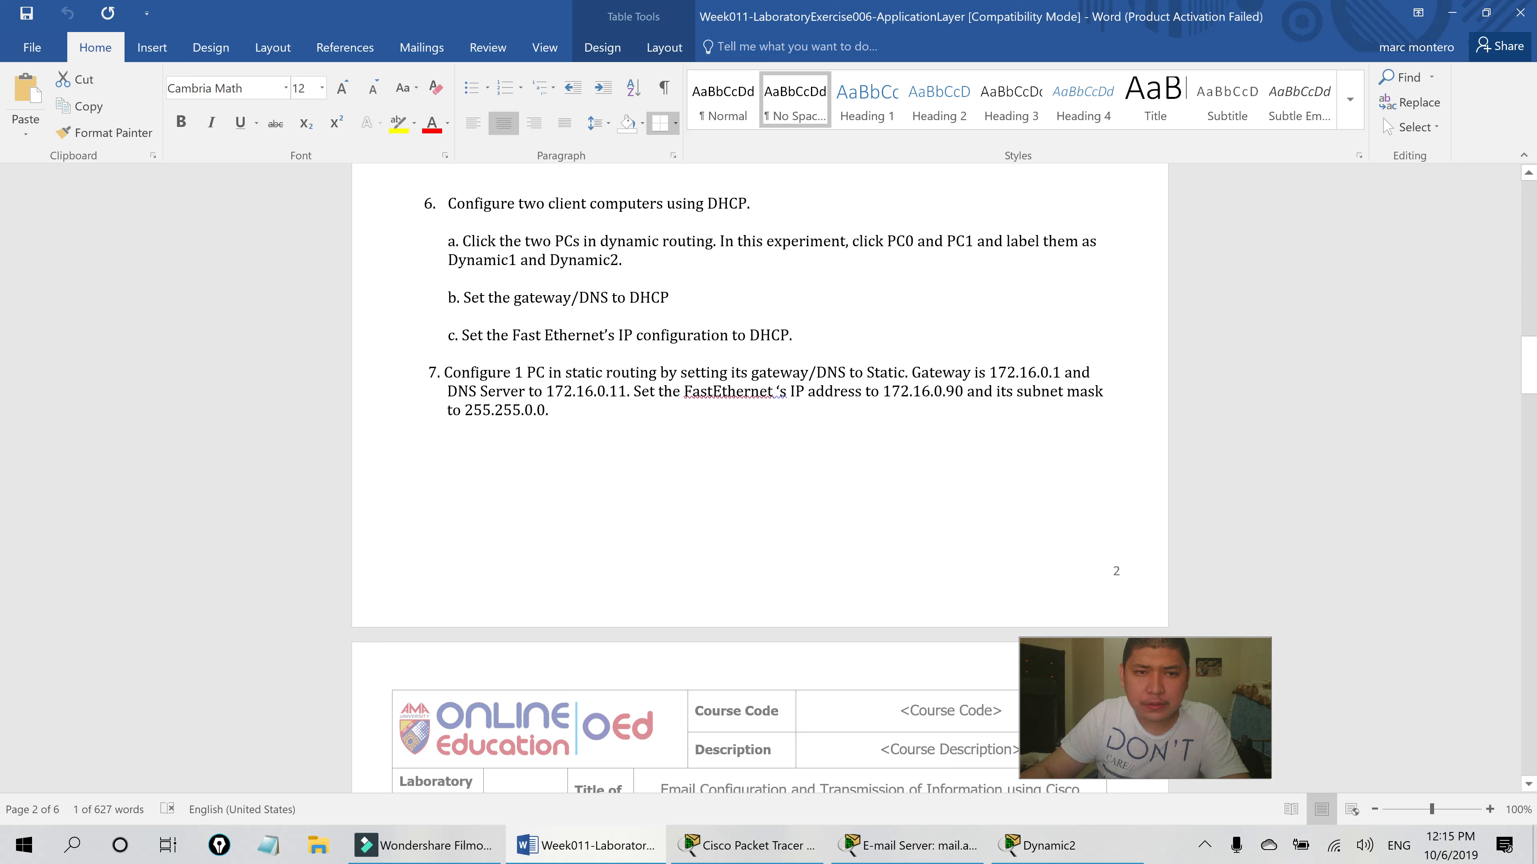
- Read step 7's static PC settings in the Word lab sheet
{"action": "double_click", "coordinate": [494, 373]}
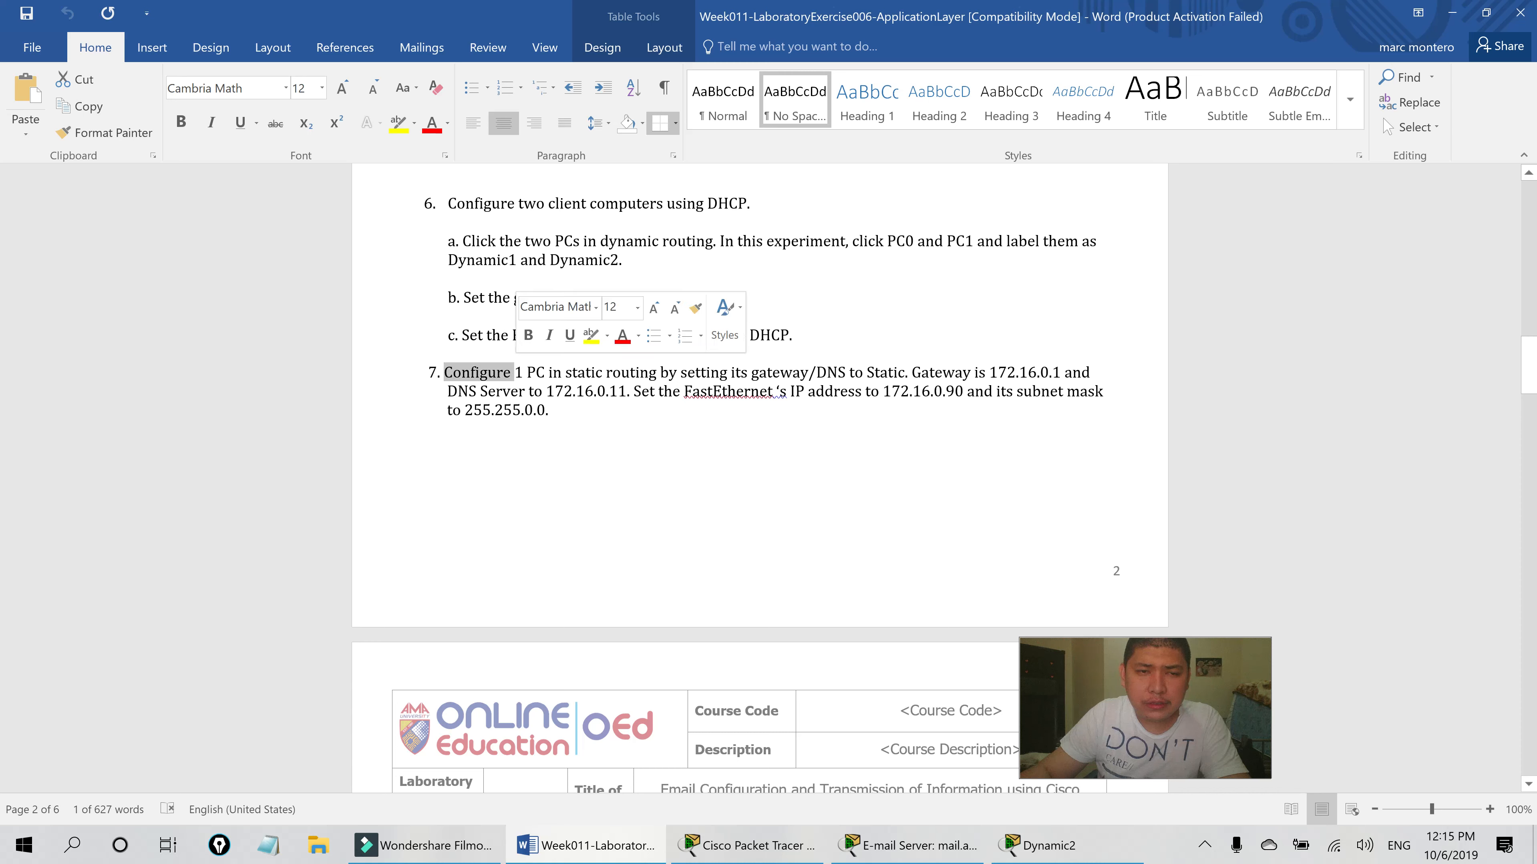
{"action": "scroll", "coordinate": [760, 479], "scroll_direction": "down", "scroll_amount": 1}
{"action": "left_click", "coordinate": [550, 364]}
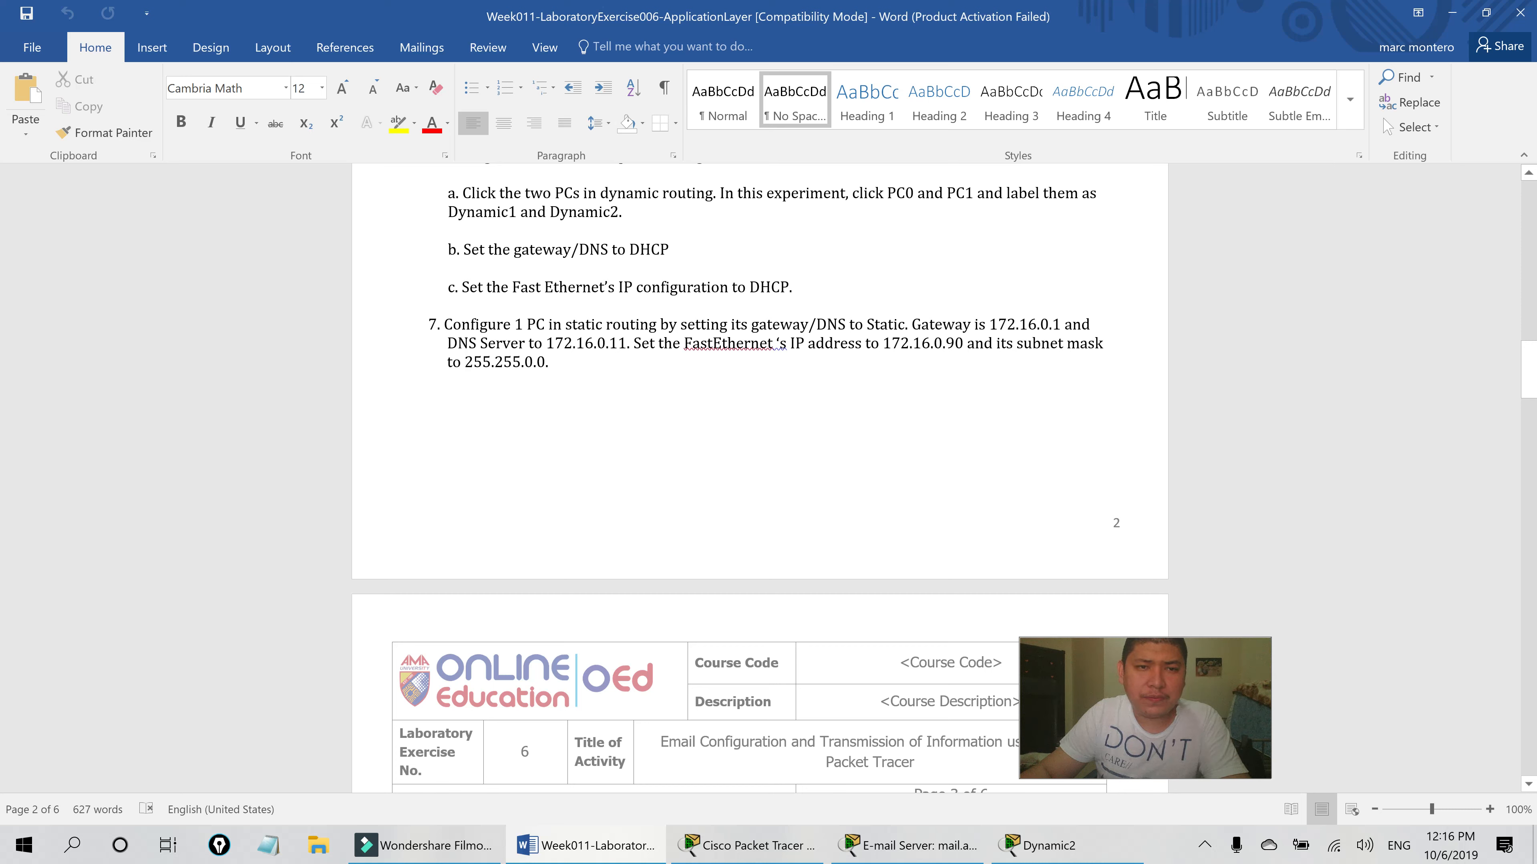
{"action": "scroll", "coordinate": [760, 478], "scroll_direction": "down", "scroll_amount": 3}
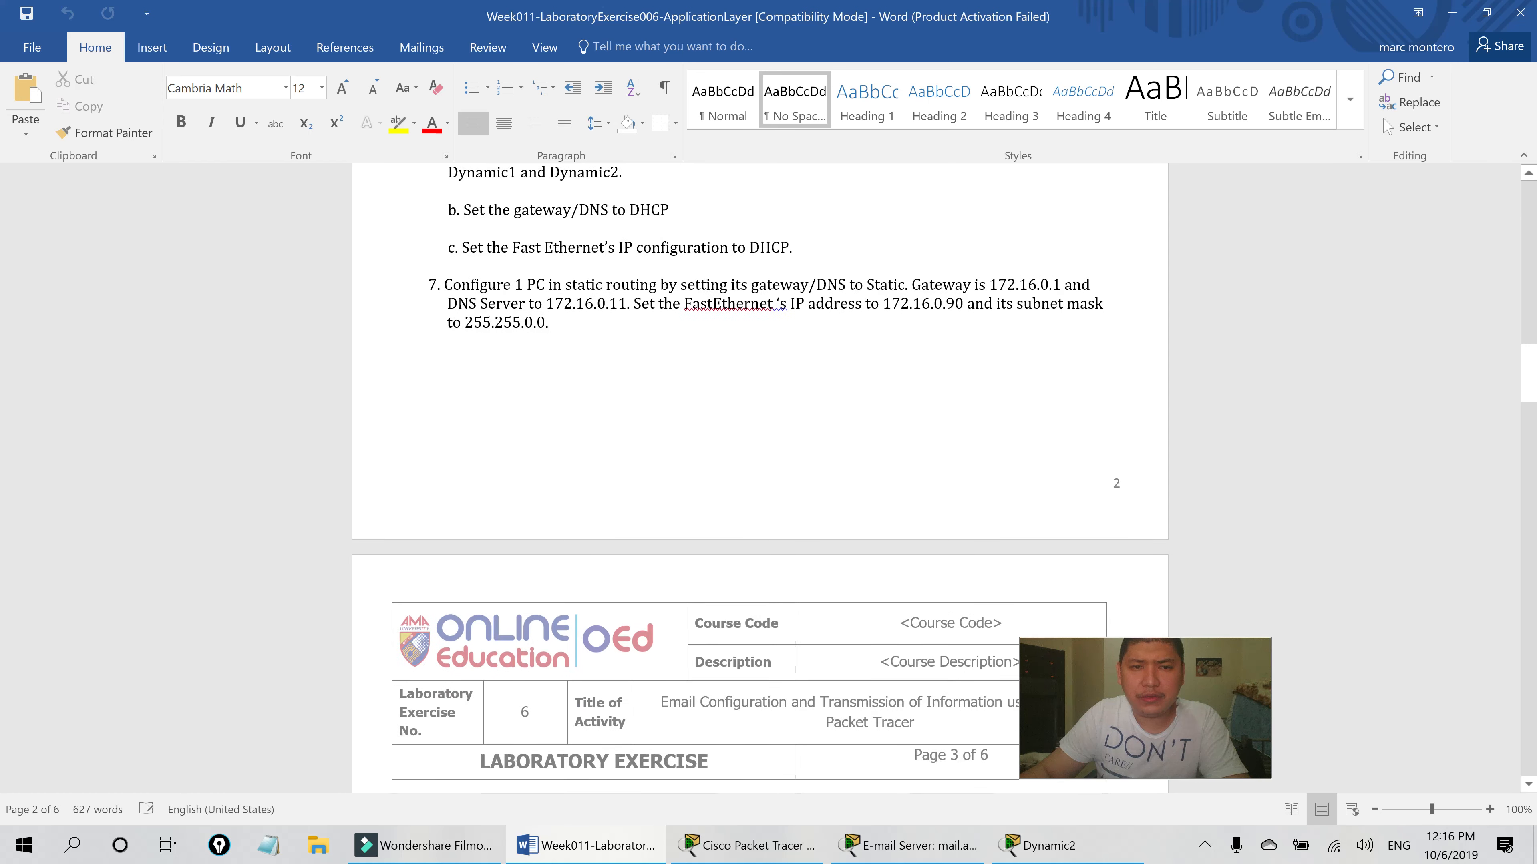
- Close the E-mail Server's configuration window and bring back the Packet Tracer topology
{"action": "left_click", "coordinate": [898, 854]}
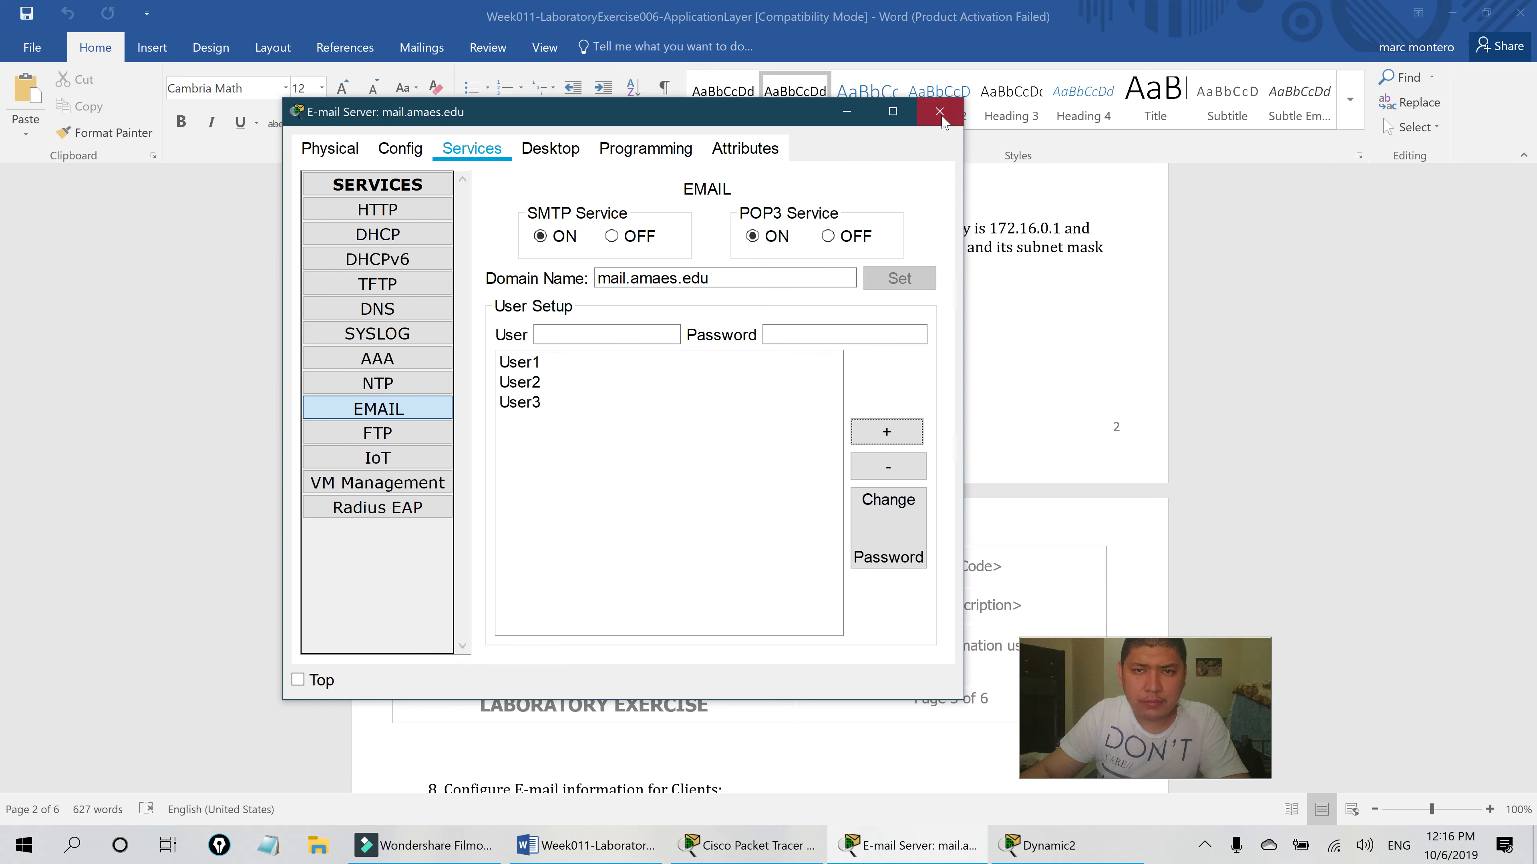
{"action": "left_click", "coordinate": [953, 112]}
{"action": "left_click", "coordinate": [754, 845]}
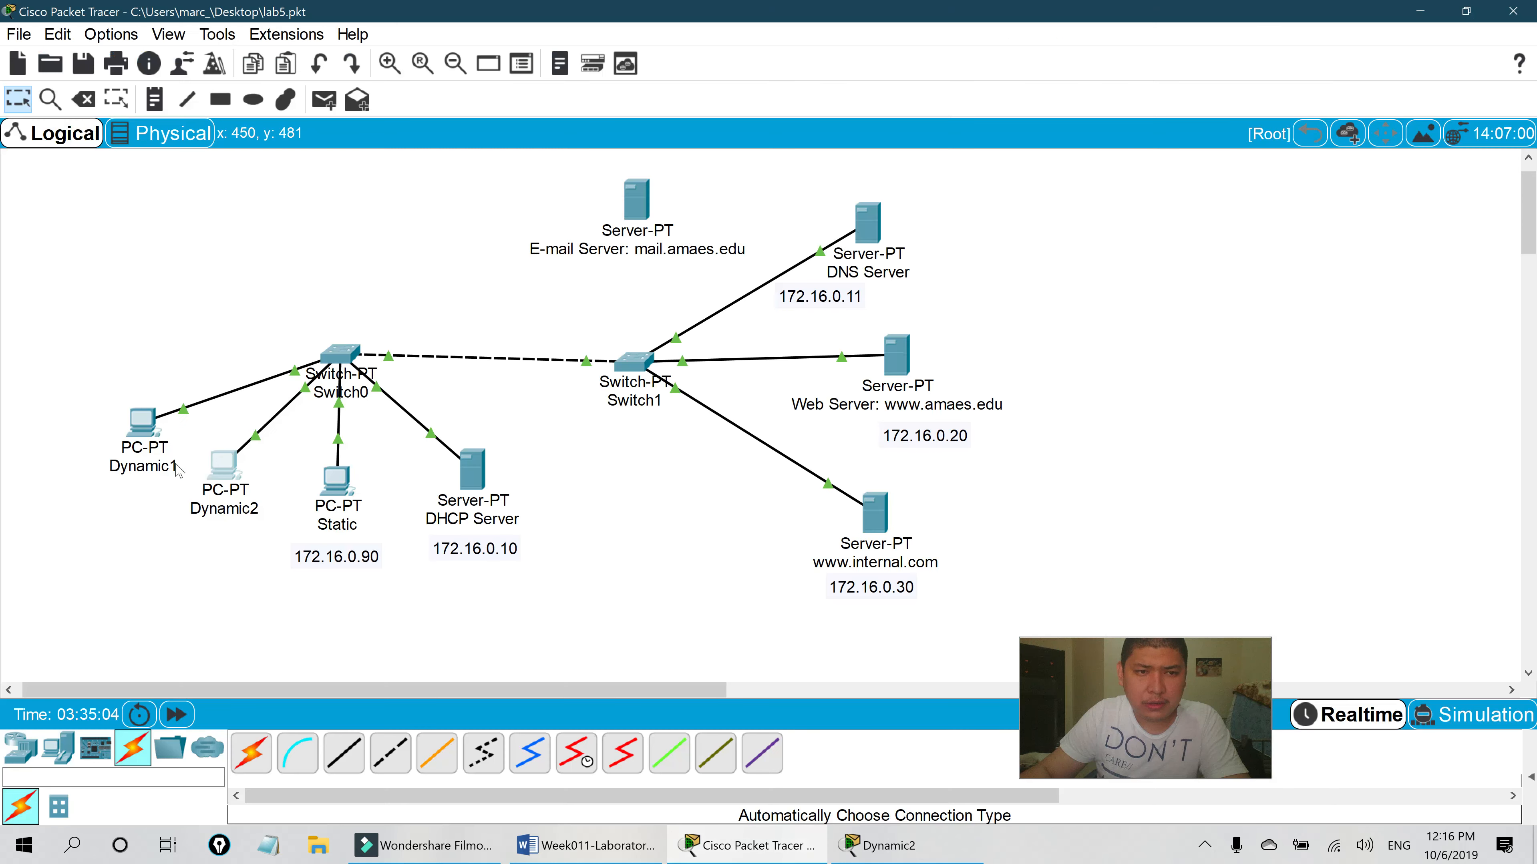
- Close Dynamic2's window and open the Static PC's gateway and DNS settings
{"action": "left_click", "coordinate": [892, 854]}
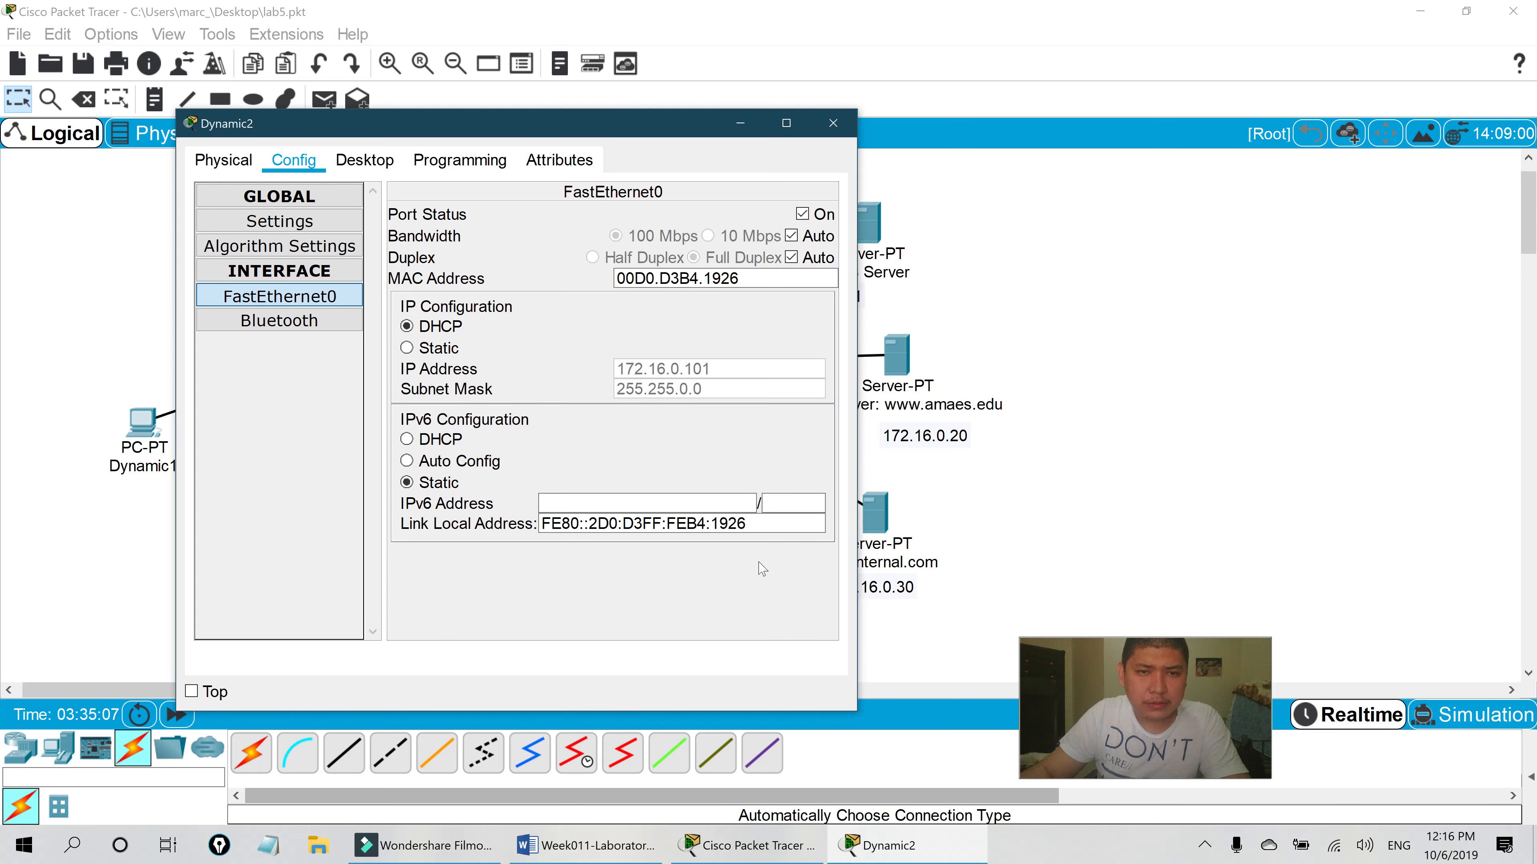
{"action": "left_click", "coordinate": [833, 124]}
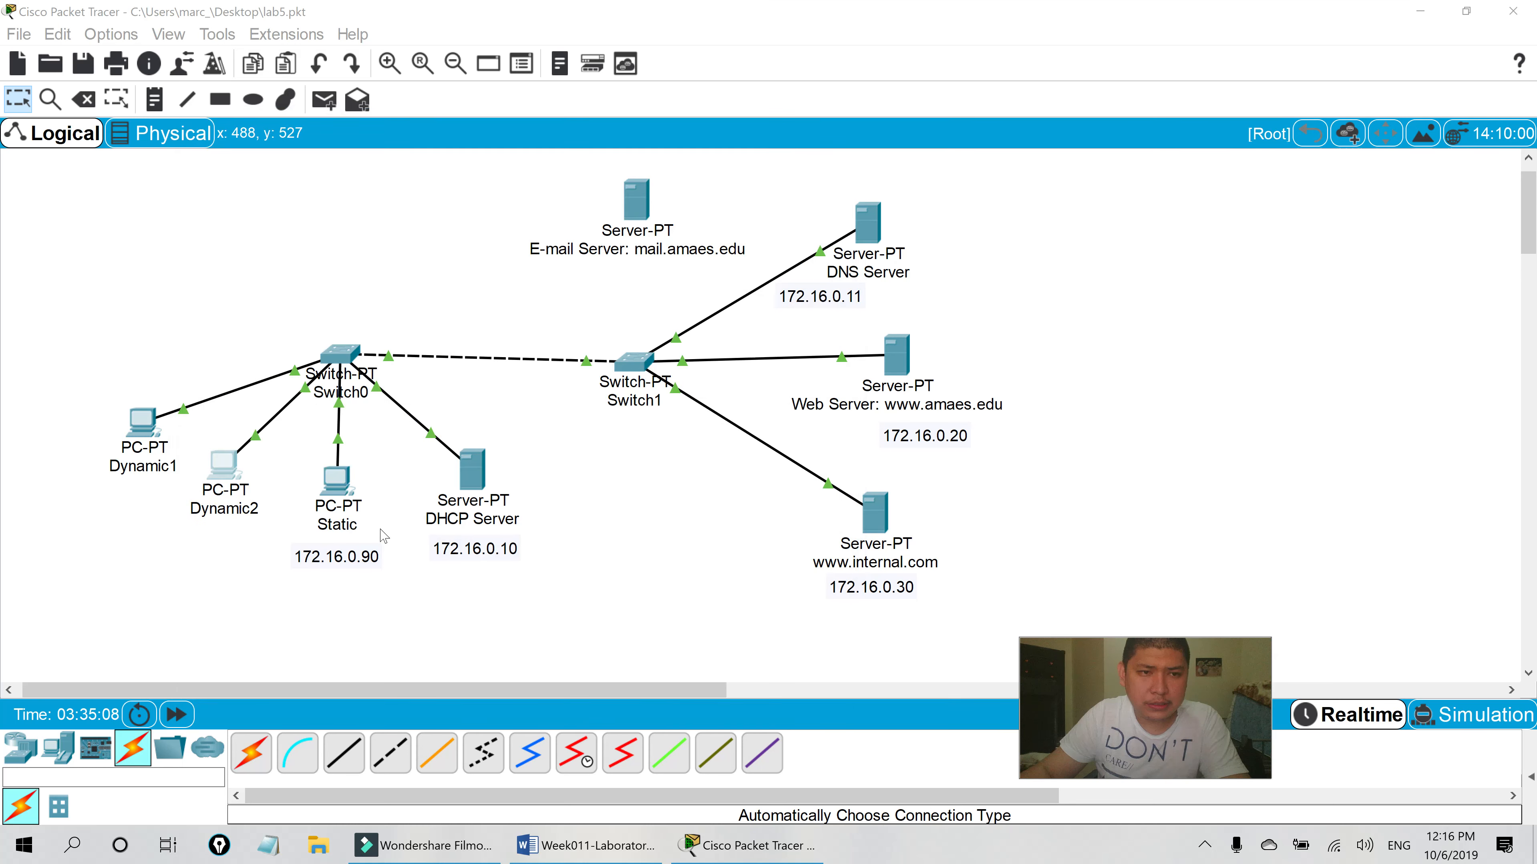
{"action": "left_click", "coordinate": [337, 478]}
{"action": "left_click", "coordinate": [532, 285]}
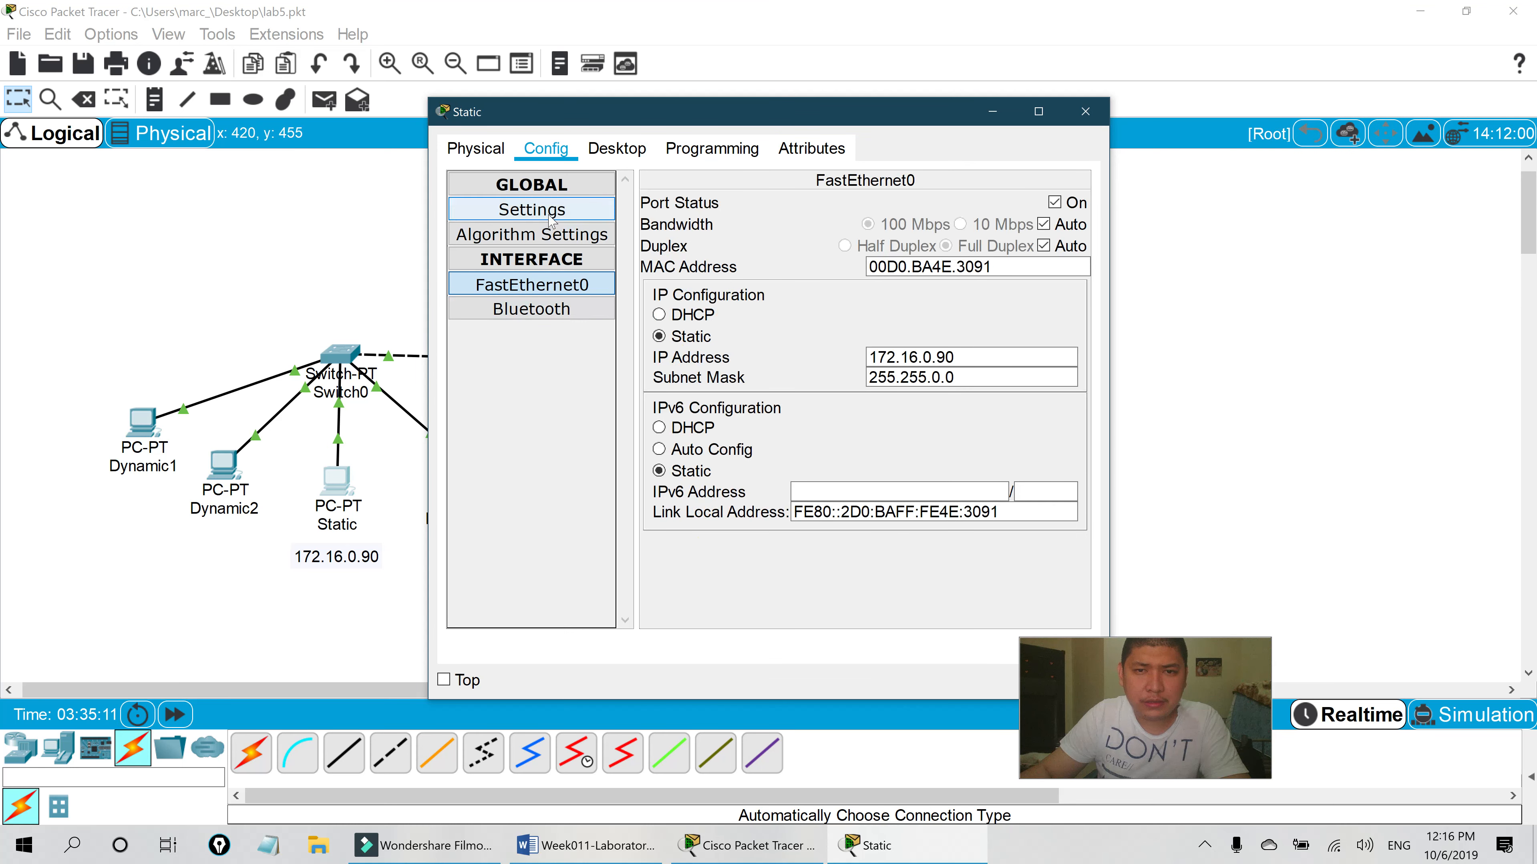
{"action": "left_click", "coordinate": [532, 210]}
{"action": "left_click_drag", "start_coordinate": [875, 112], "coordinate": [512, 152]}
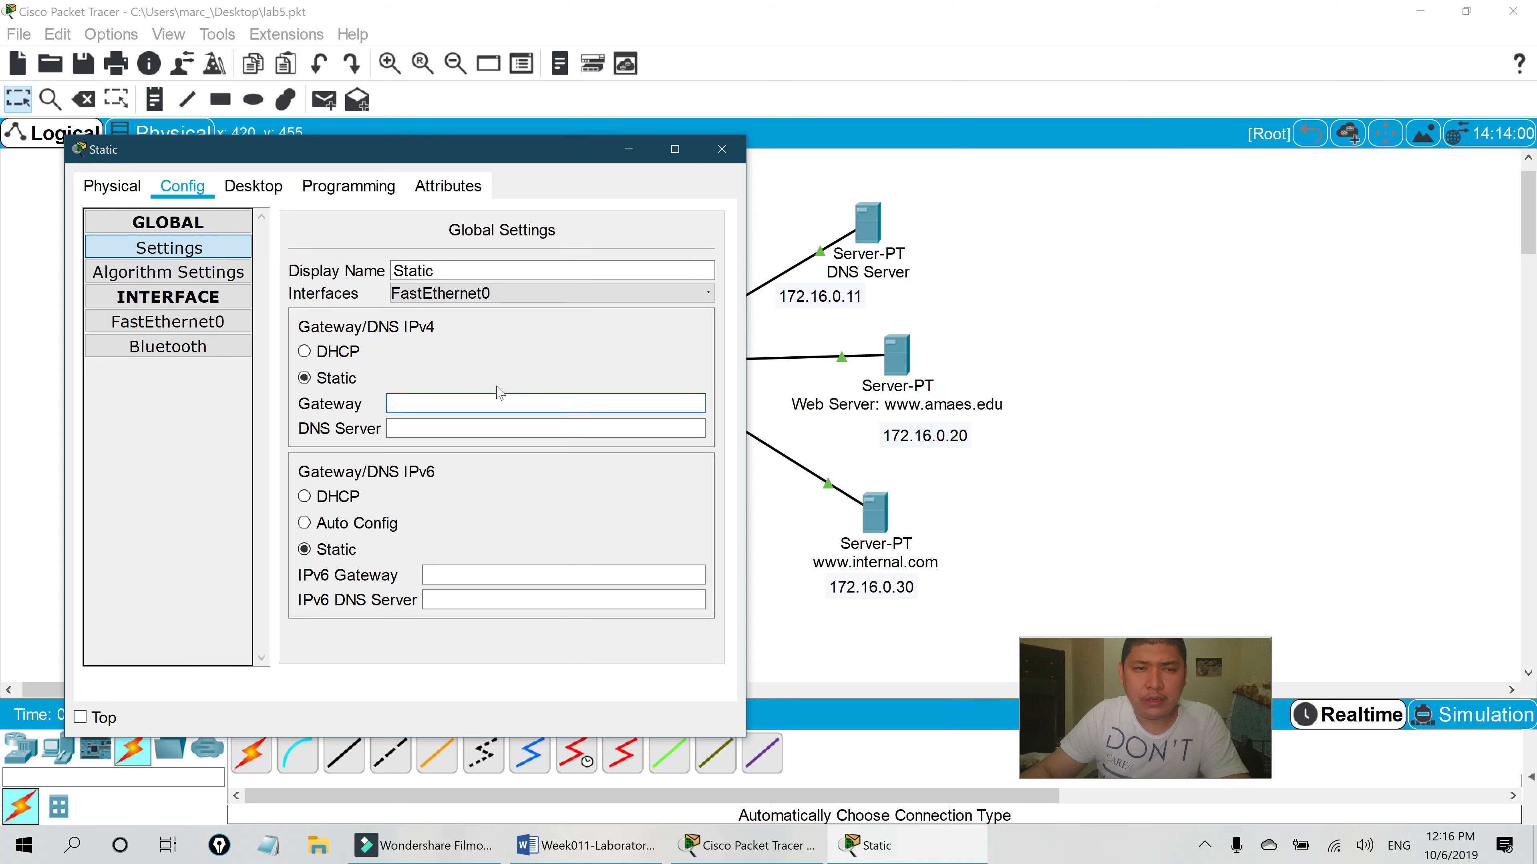
- Set the Static PC's gateway to 172.168.0.1 and DNS server to 172.16.0.11
{"action": "type", "text": "172.168.0.1"}
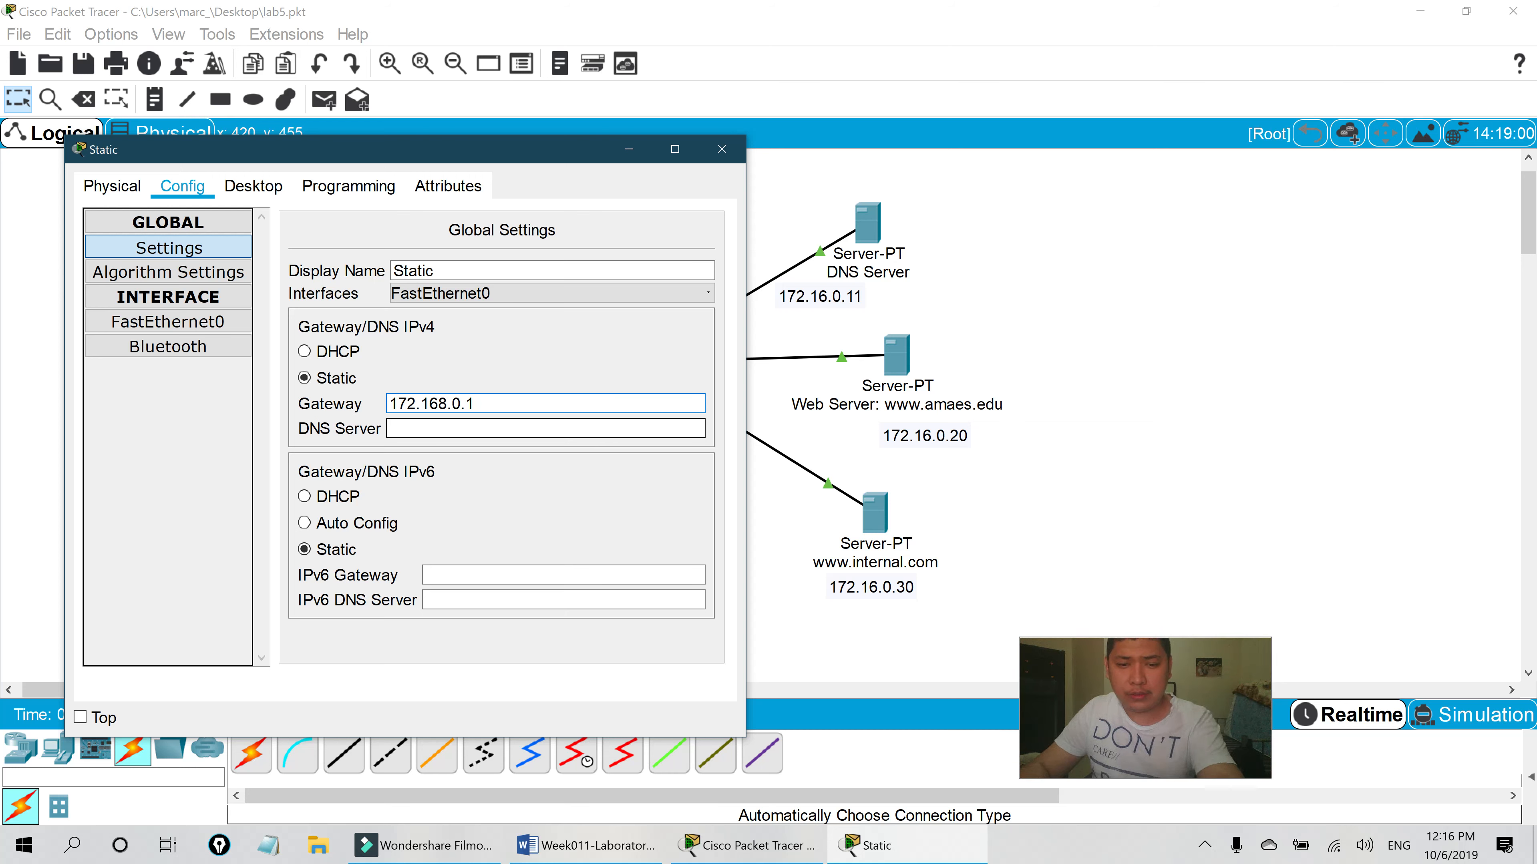
{"action": "key", "text": "Tab"}
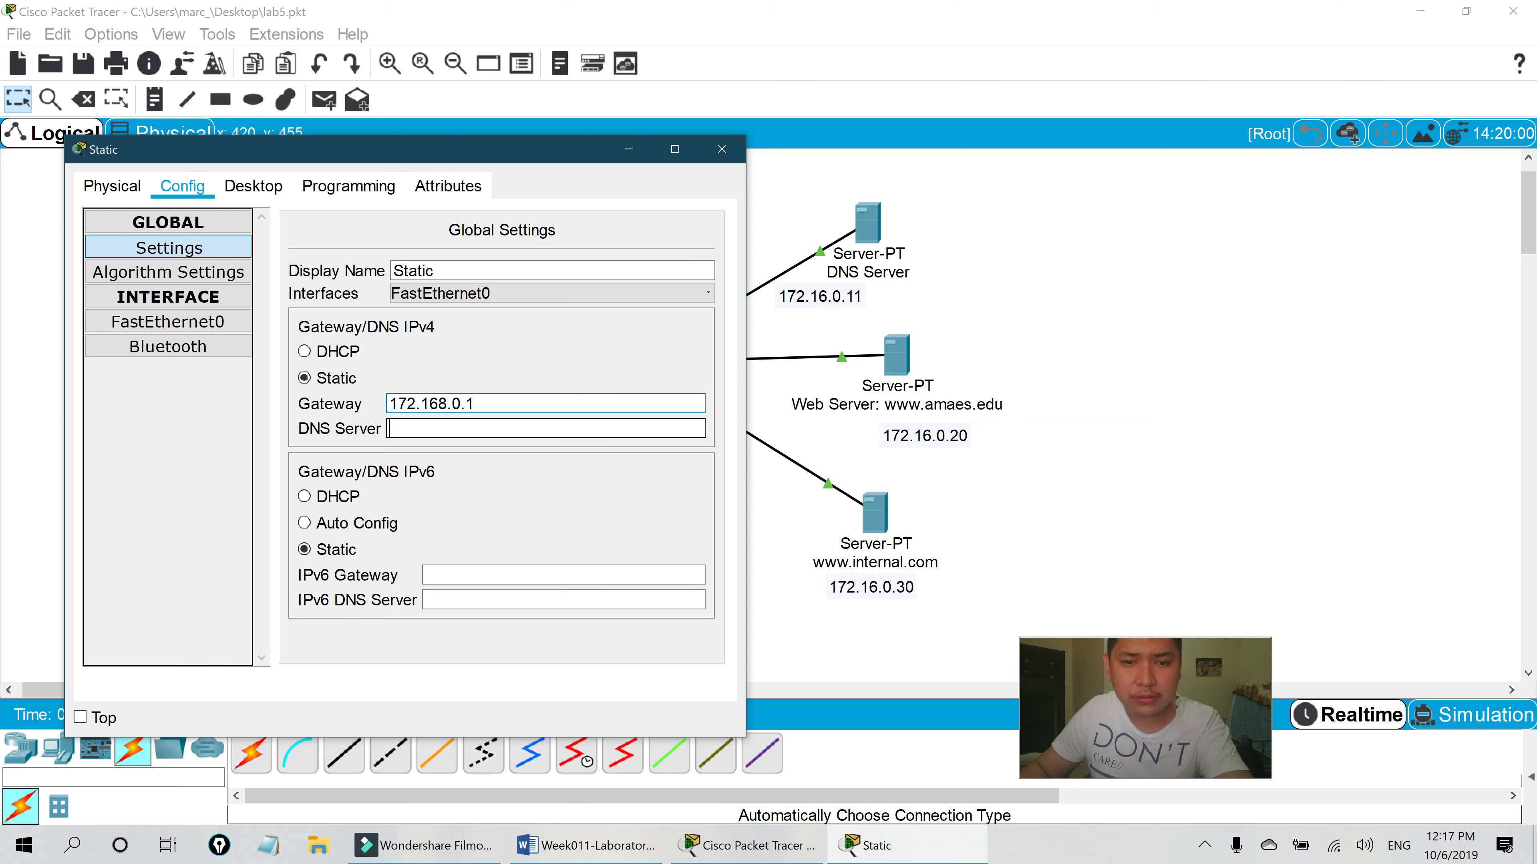
{"action": "key", "text": "Tab"}
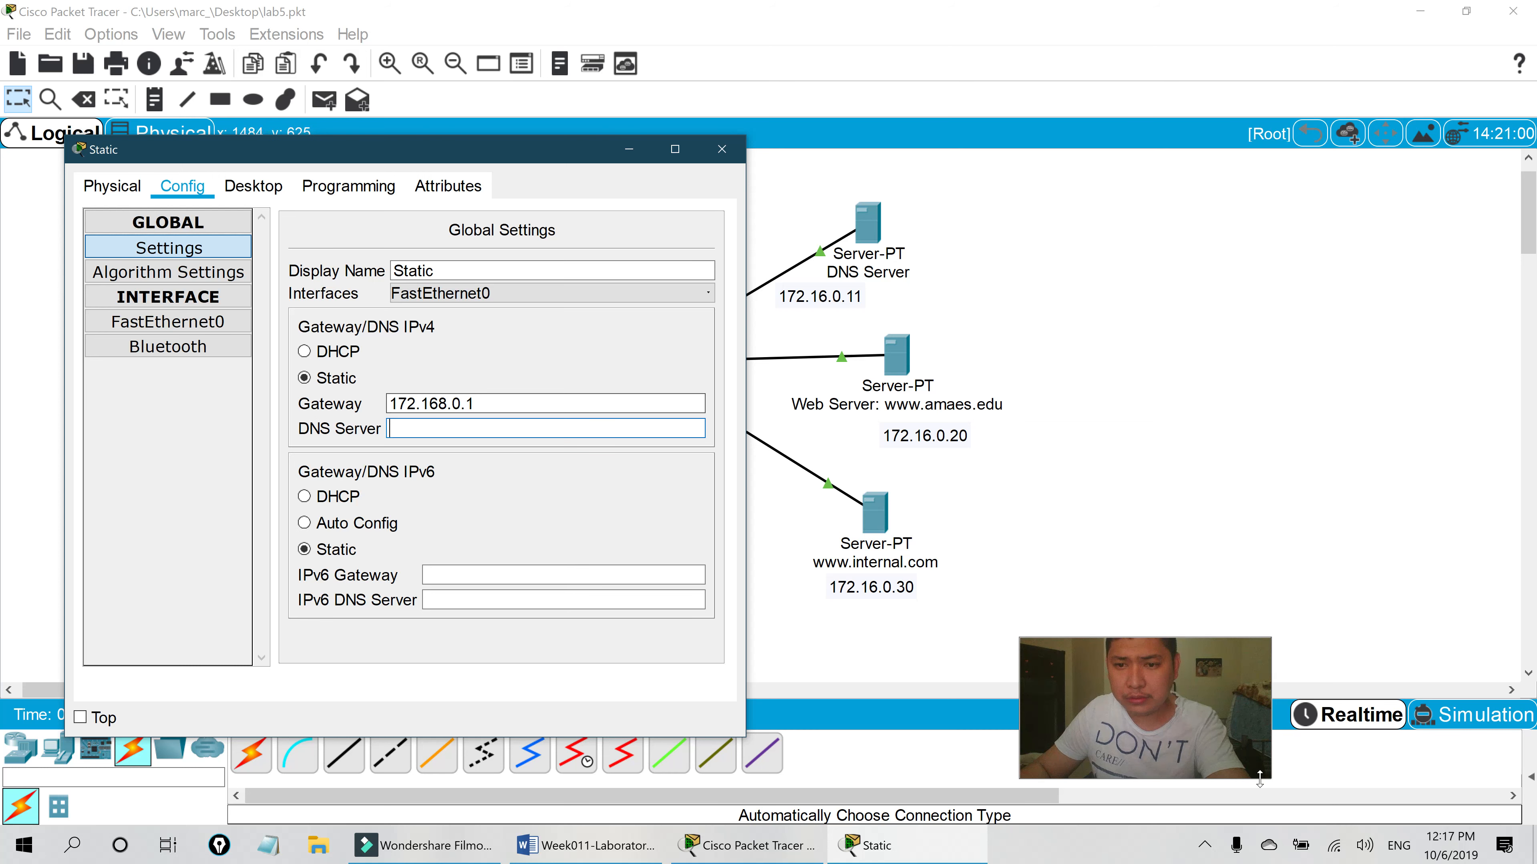
{"action": "left_click", "coordinate": [1112, 856]}
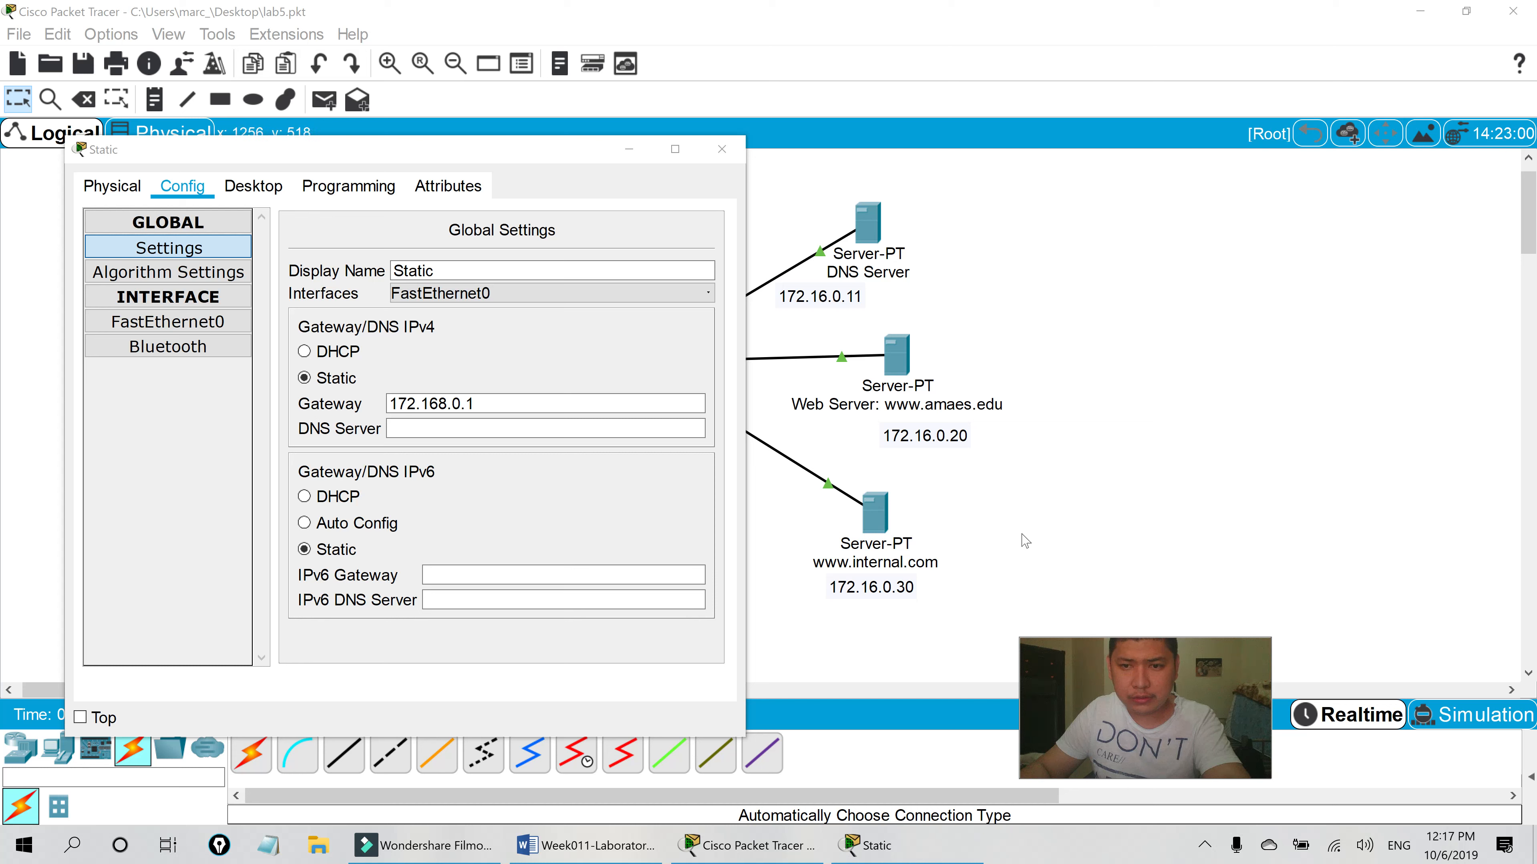
{"action": "left_click", "coordinate": [1204, 846]}
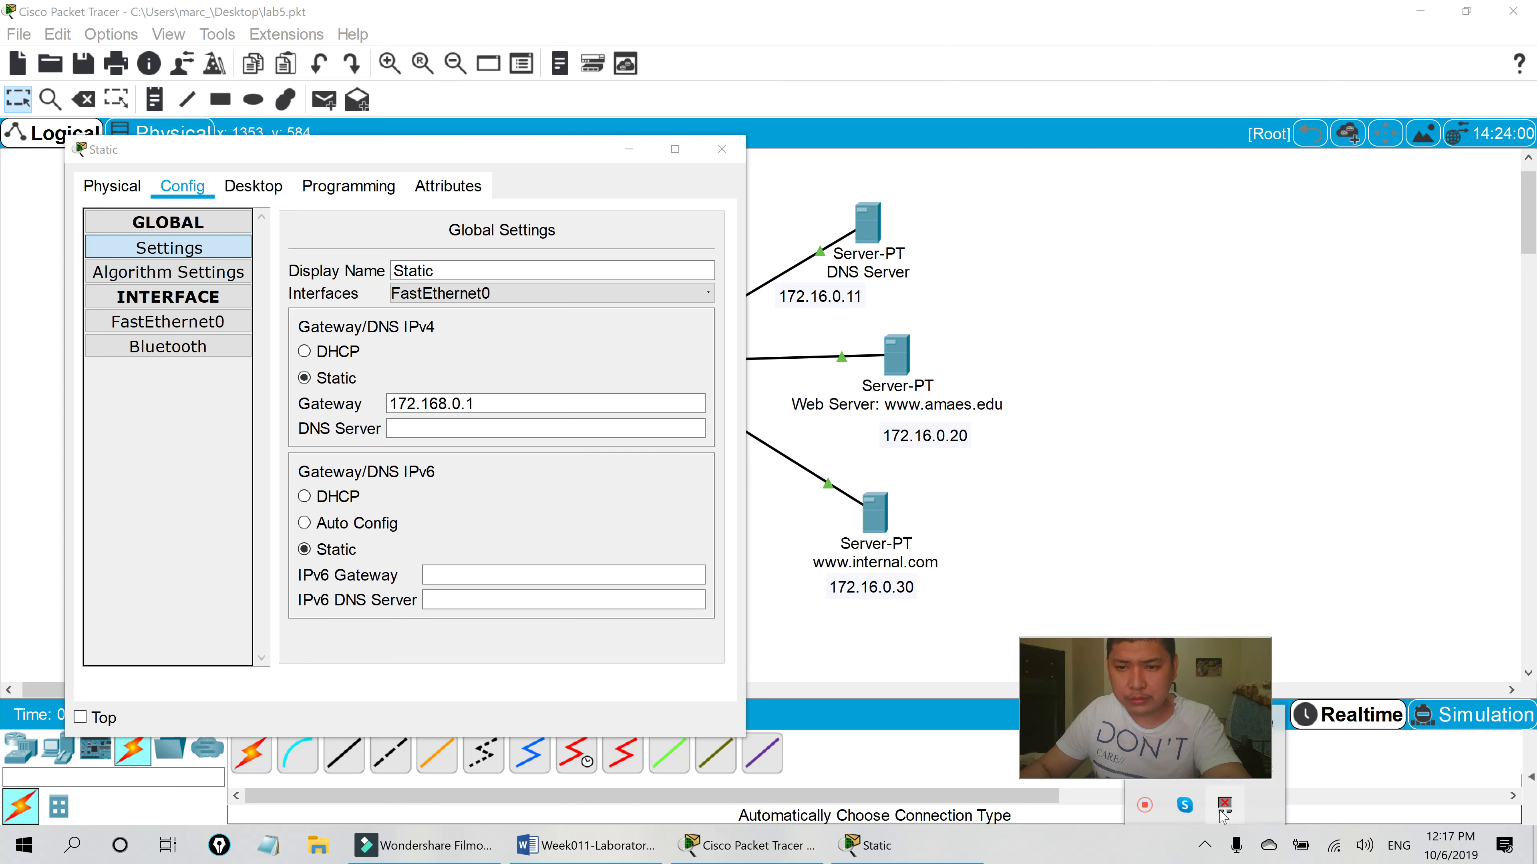
{"action": "left_click", "coordinate": [1143, 807]}
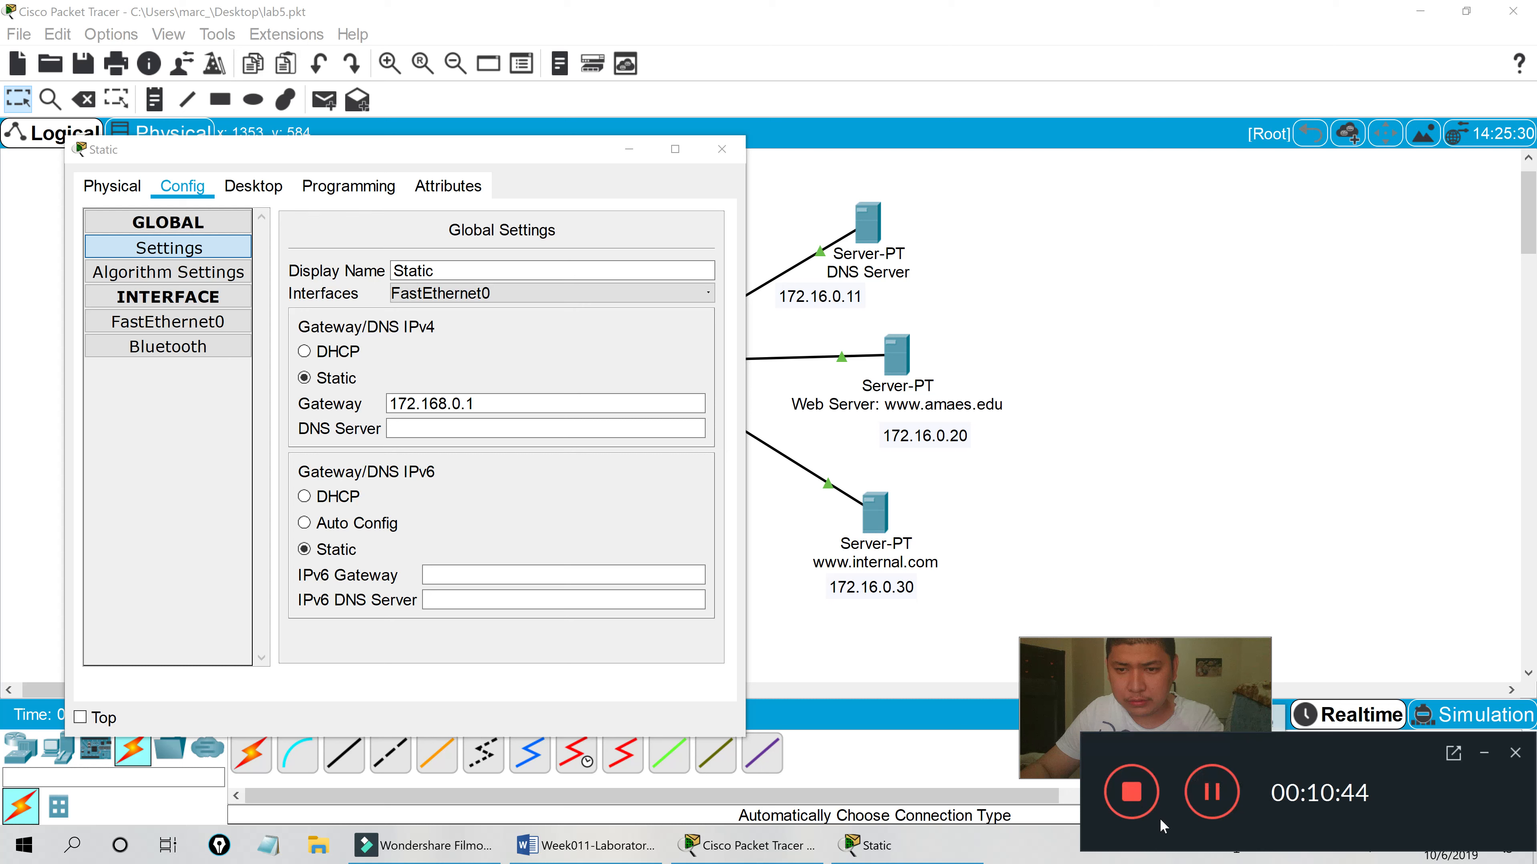
{"action": "left_click", "coordinate": [1213, 793]}
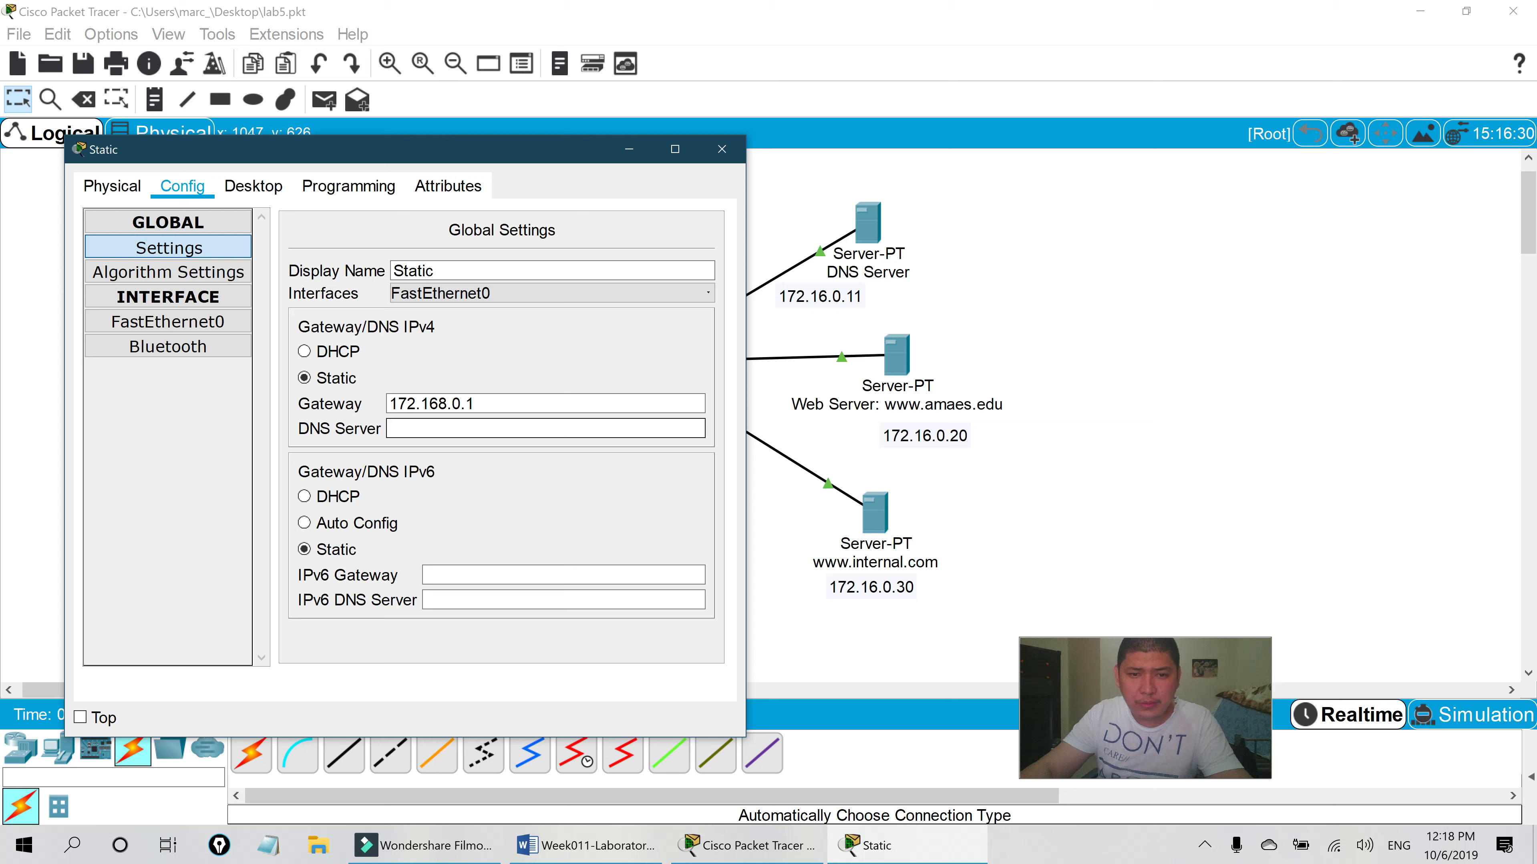
{"action": "type", "text": "172."}
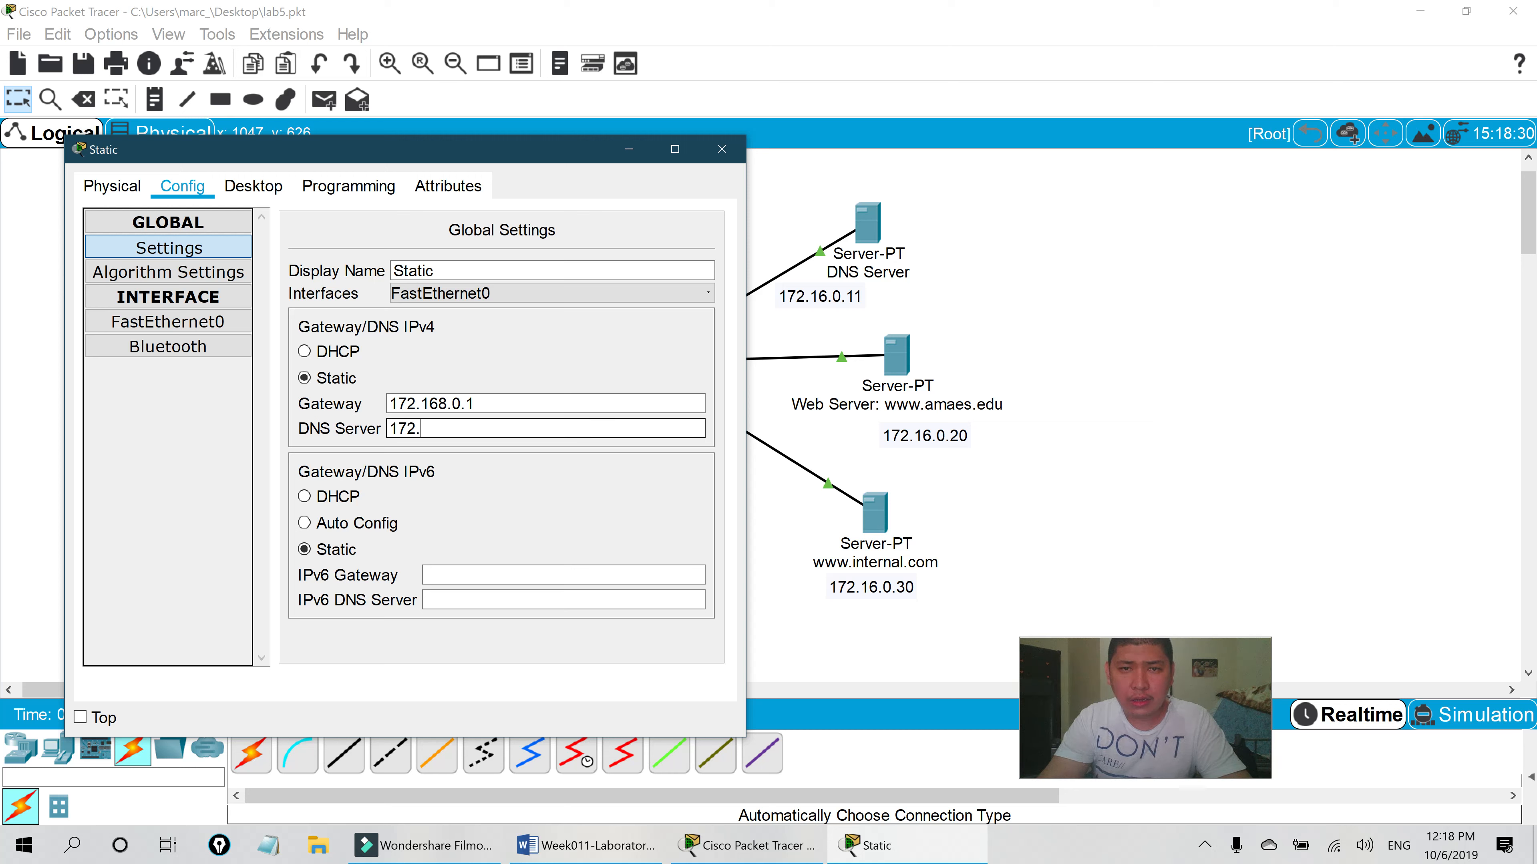
{"action": "type", "text": "16.0.11"}
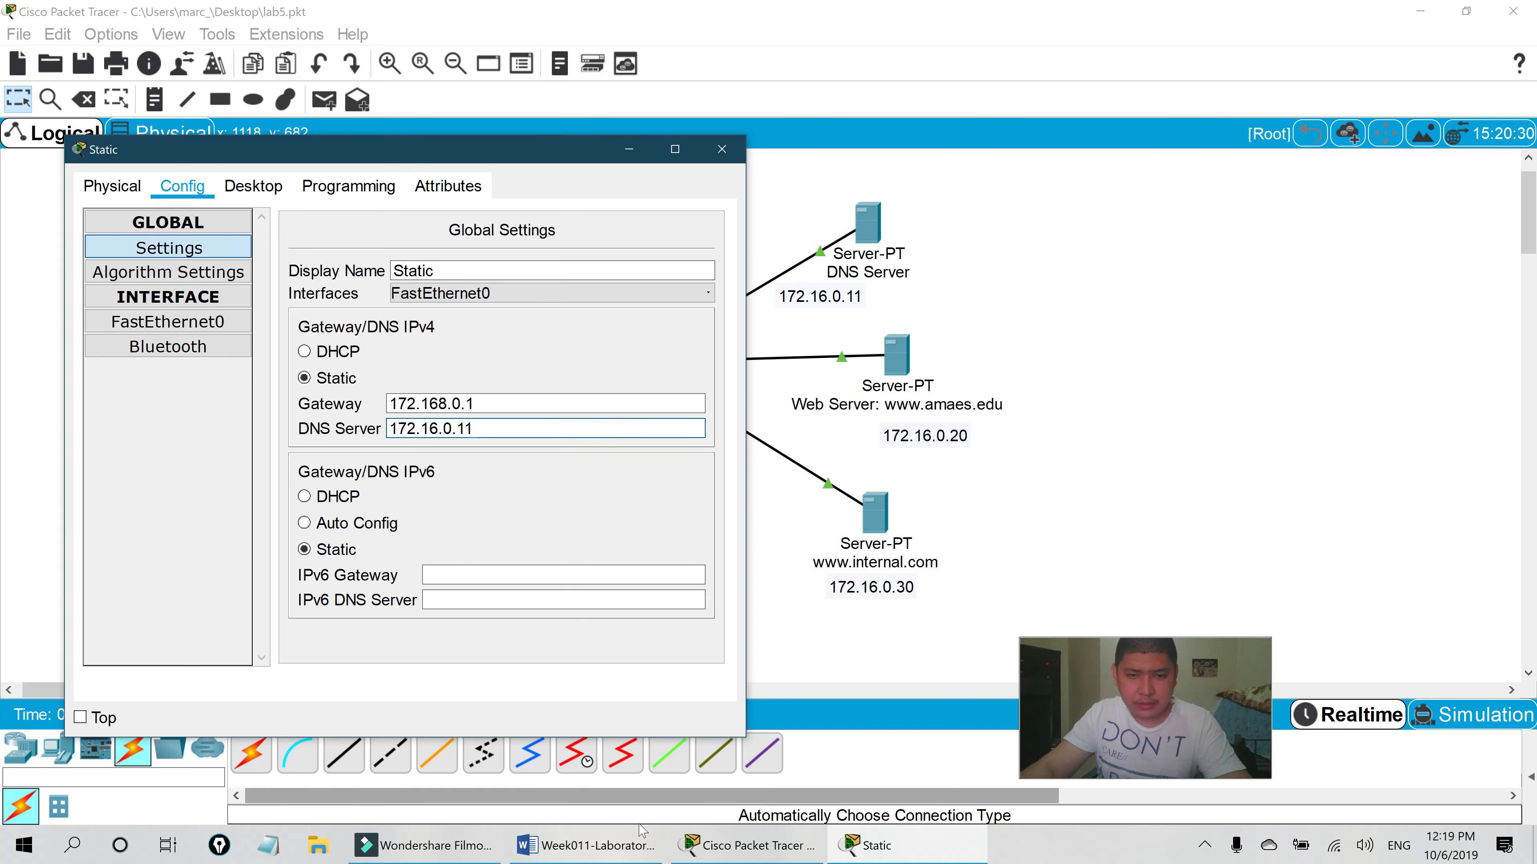
{"action": "key", "text": "alt+Tab"}
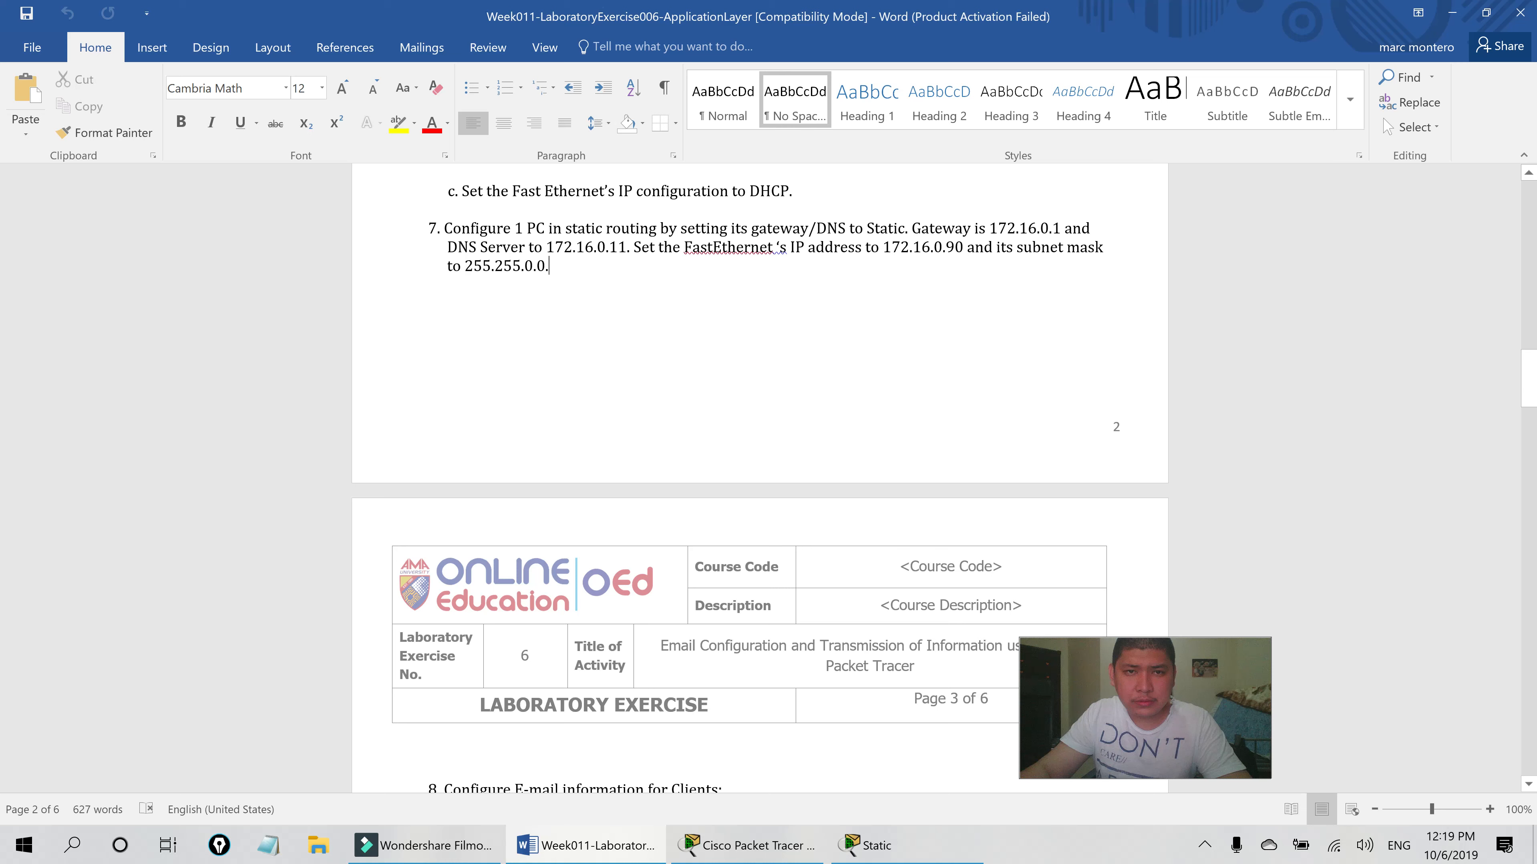
- Close the Static PC's settings window and return to the Word lab sheet
{"action": "left_click", "coordinate": [751, 845]}
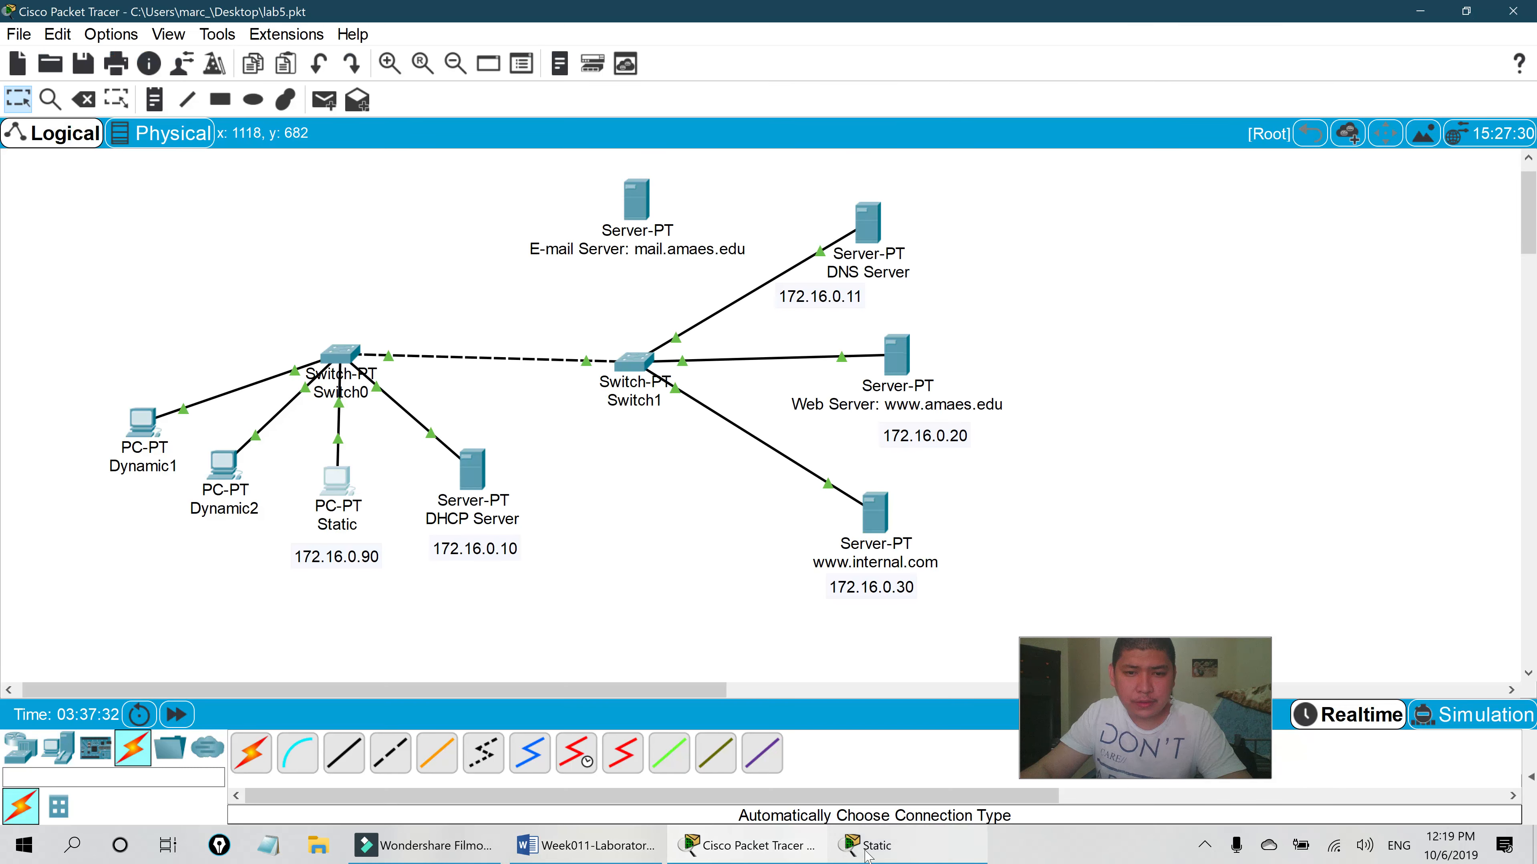
{"action": "left_click", "coordinate": [860, 844]}
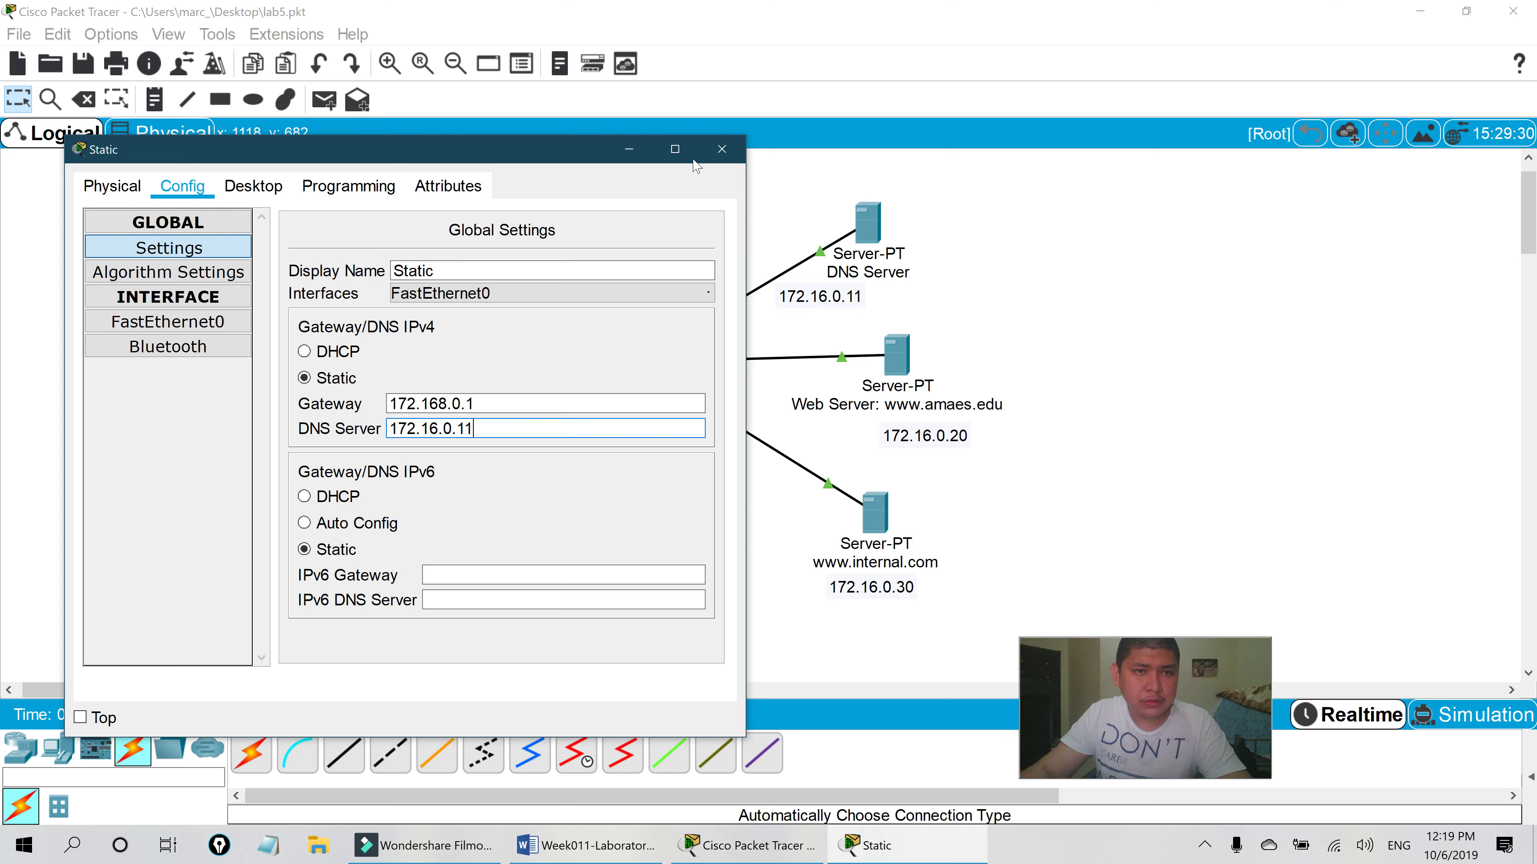
{"action": "left_click", "coordinate": [722, 149]}
{"action": "left_click", "coordinate": [586, 845]}
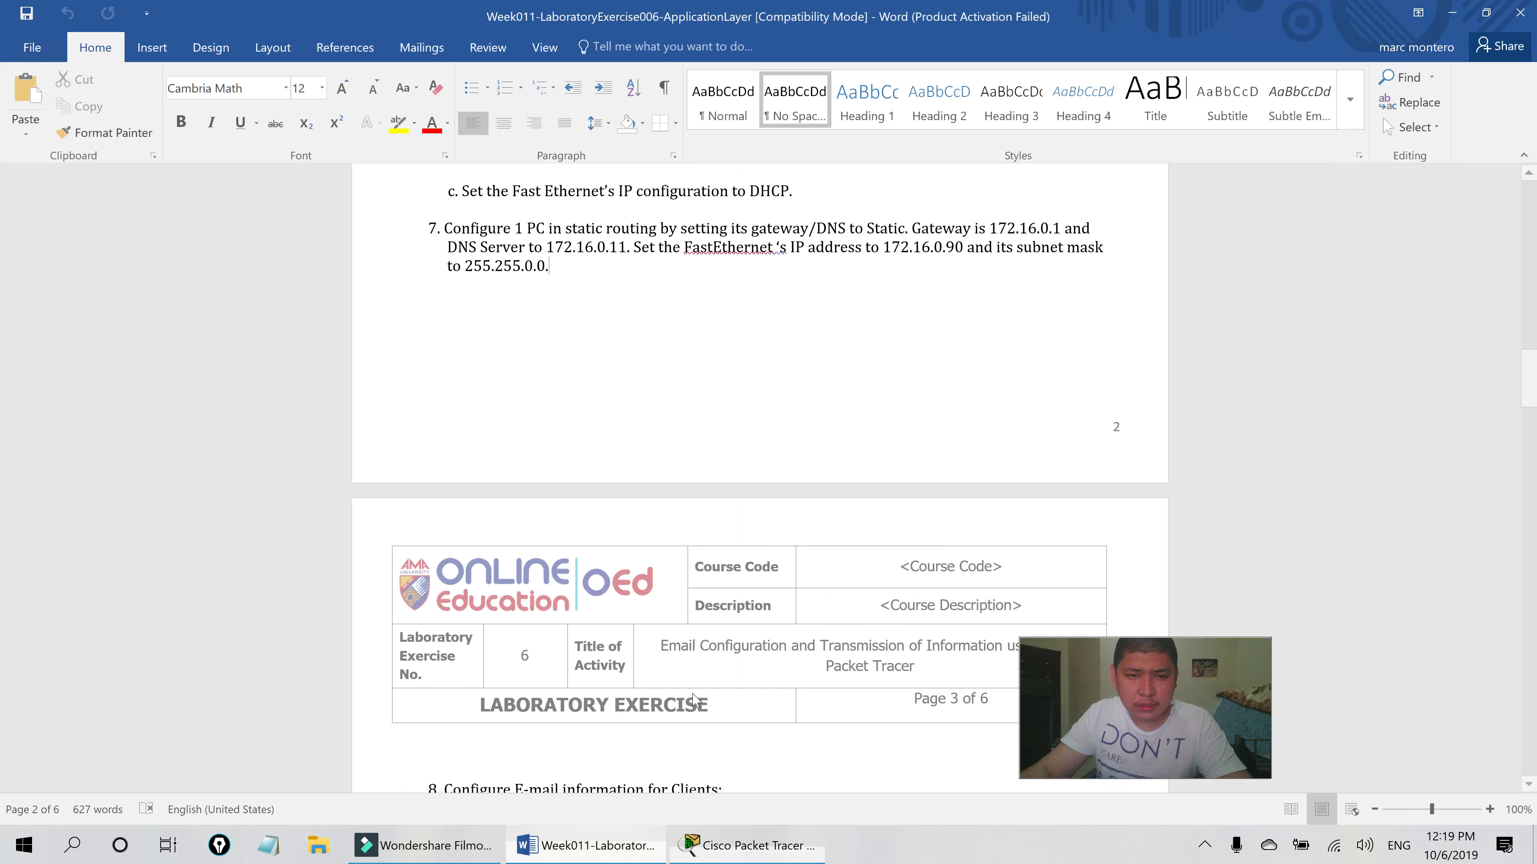
- Scroll Word to step 8 Configure Mail and open Dynamic1's configuration window
{"action": "scroll", "coordinate": [597, 333], "scroll_direction": "down", "scroll_amount": 5}
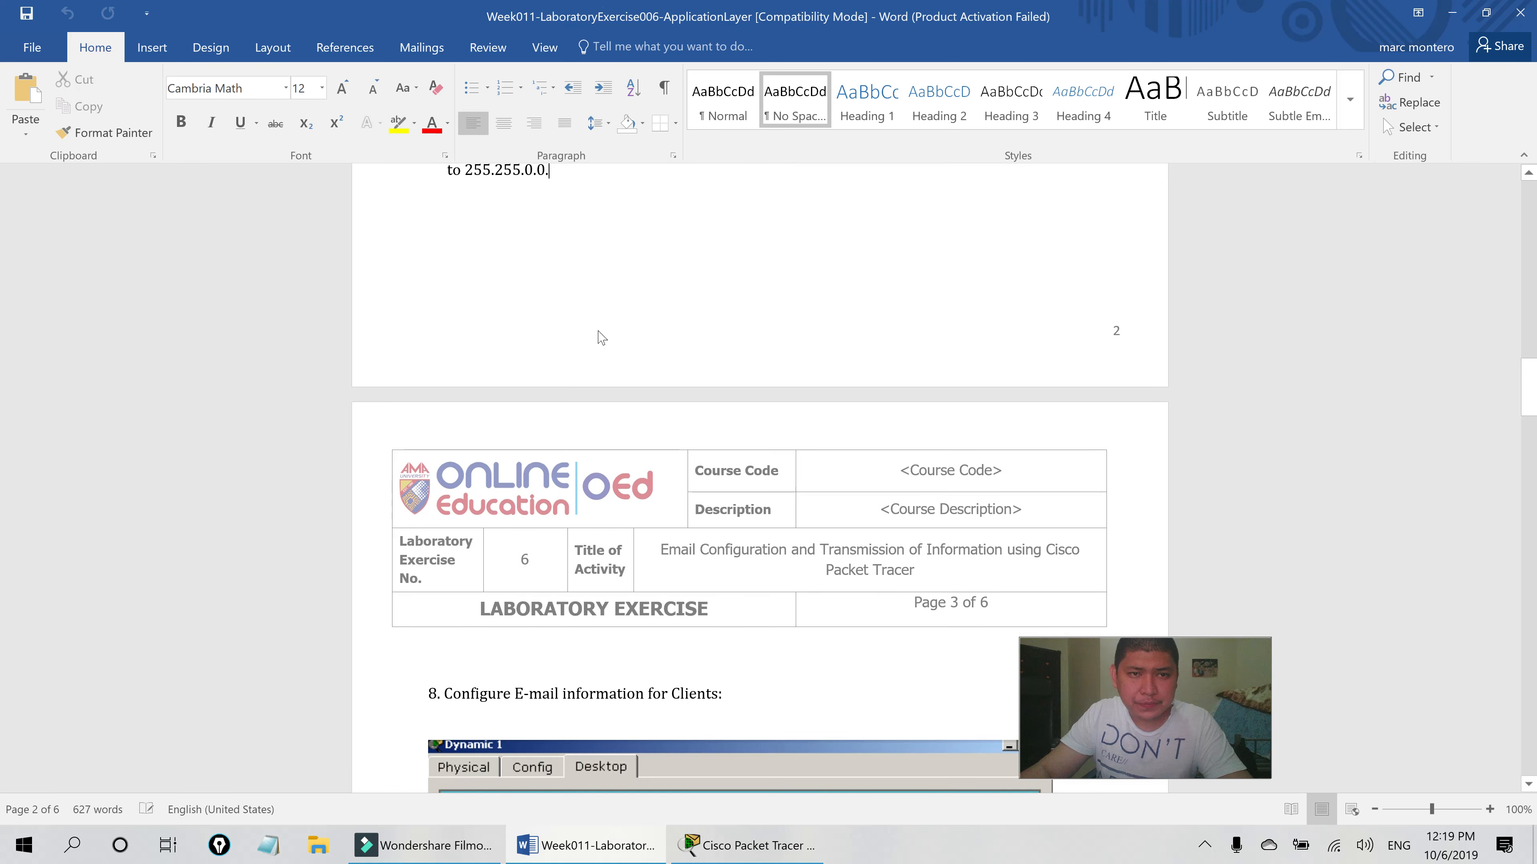
{"action": "scroll", "coordinate": [572, 390], "scroll_direction": "down", "scroll_amount": 2}
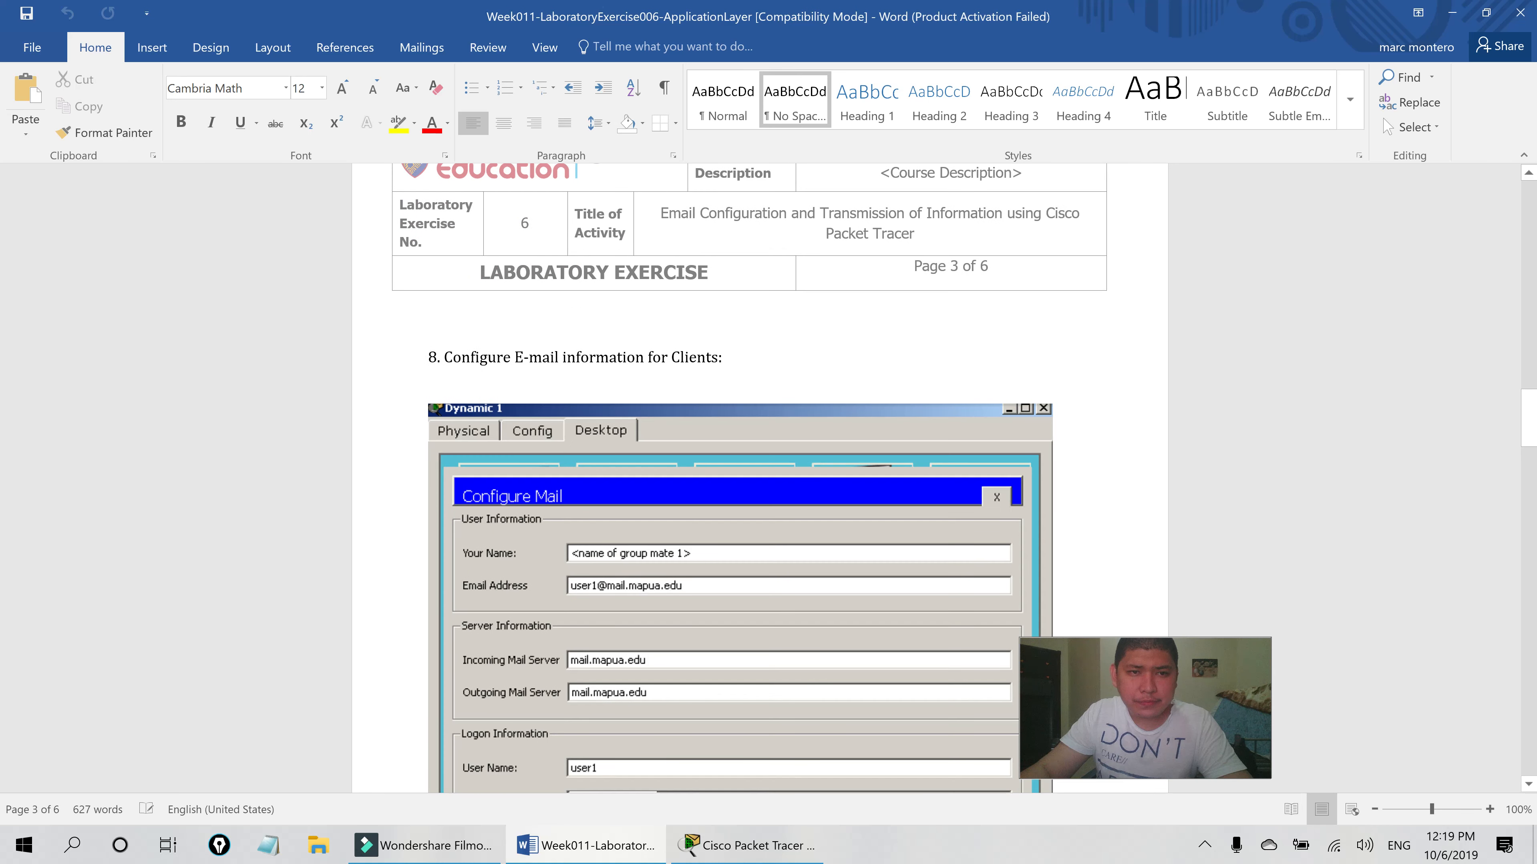
{"action": "scroll", "coordinate": [760, 478], "scroll_direction": "down", "scroll_amount": 1}
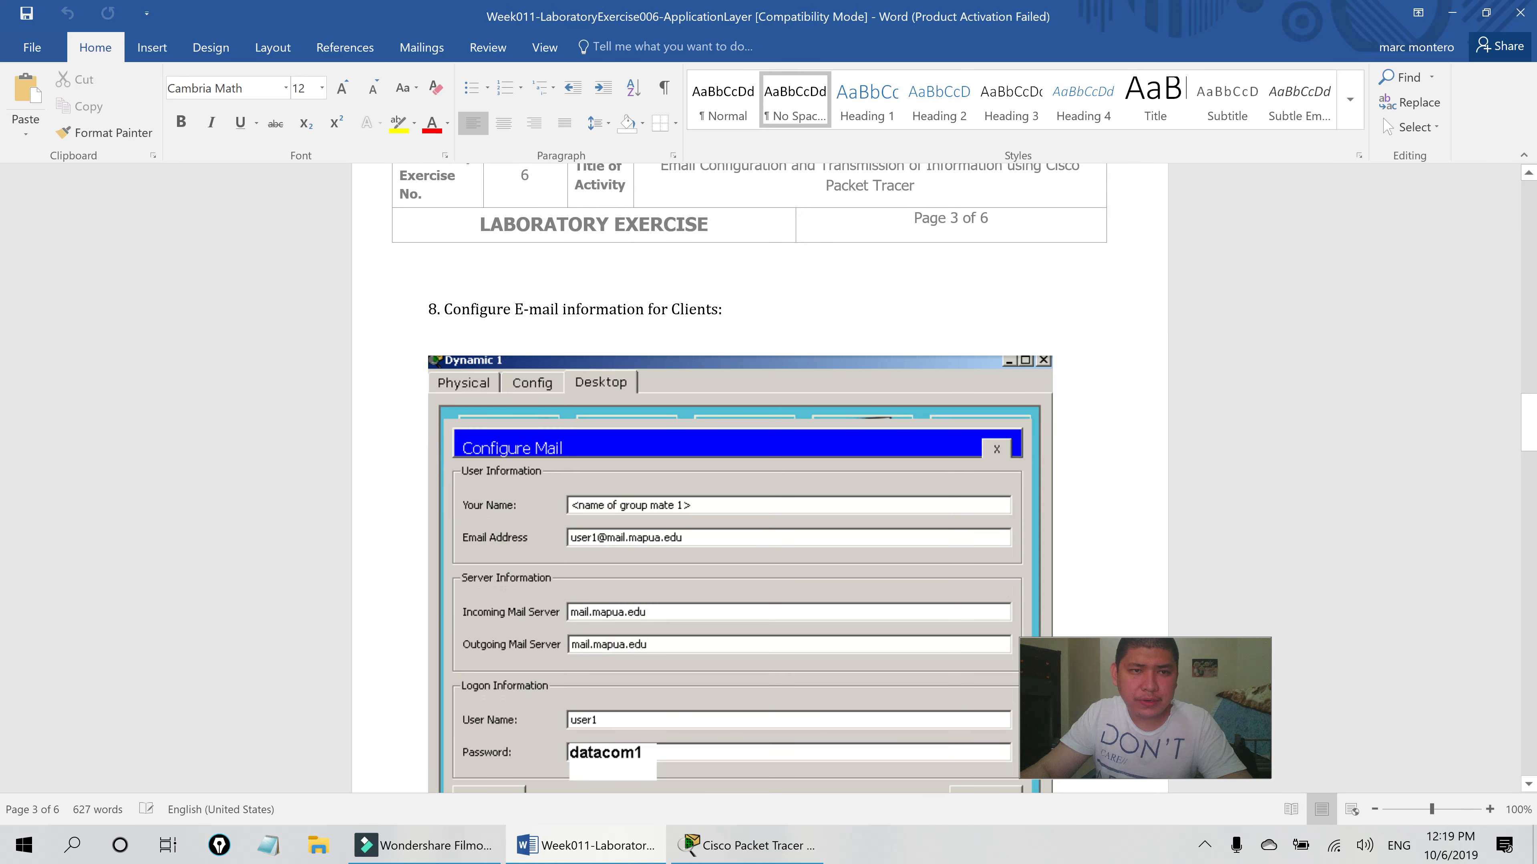
{"action": "scroll", "coordinate": [755, 311], "scroll_direction": "down", "scroll_amount": 2}
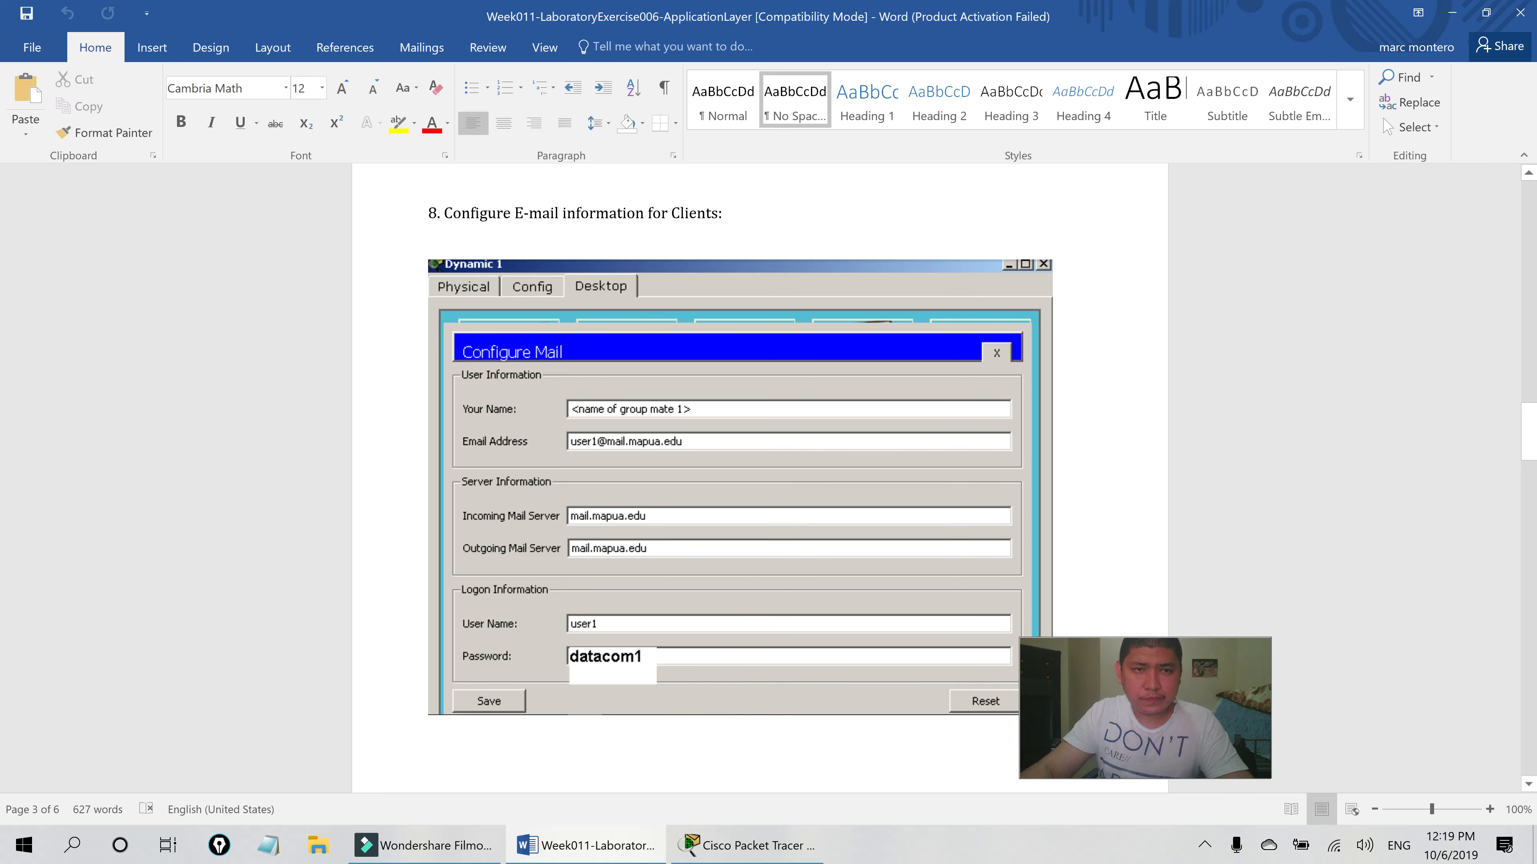
{"action": "scroll", "coordinate": [737, 391], "scroll_direction": "down", "scroll_amount": 2}
{"action": "scroll", "coordinate": [755, 419], "scroll_direction": "up", "scroll_amount": 2}
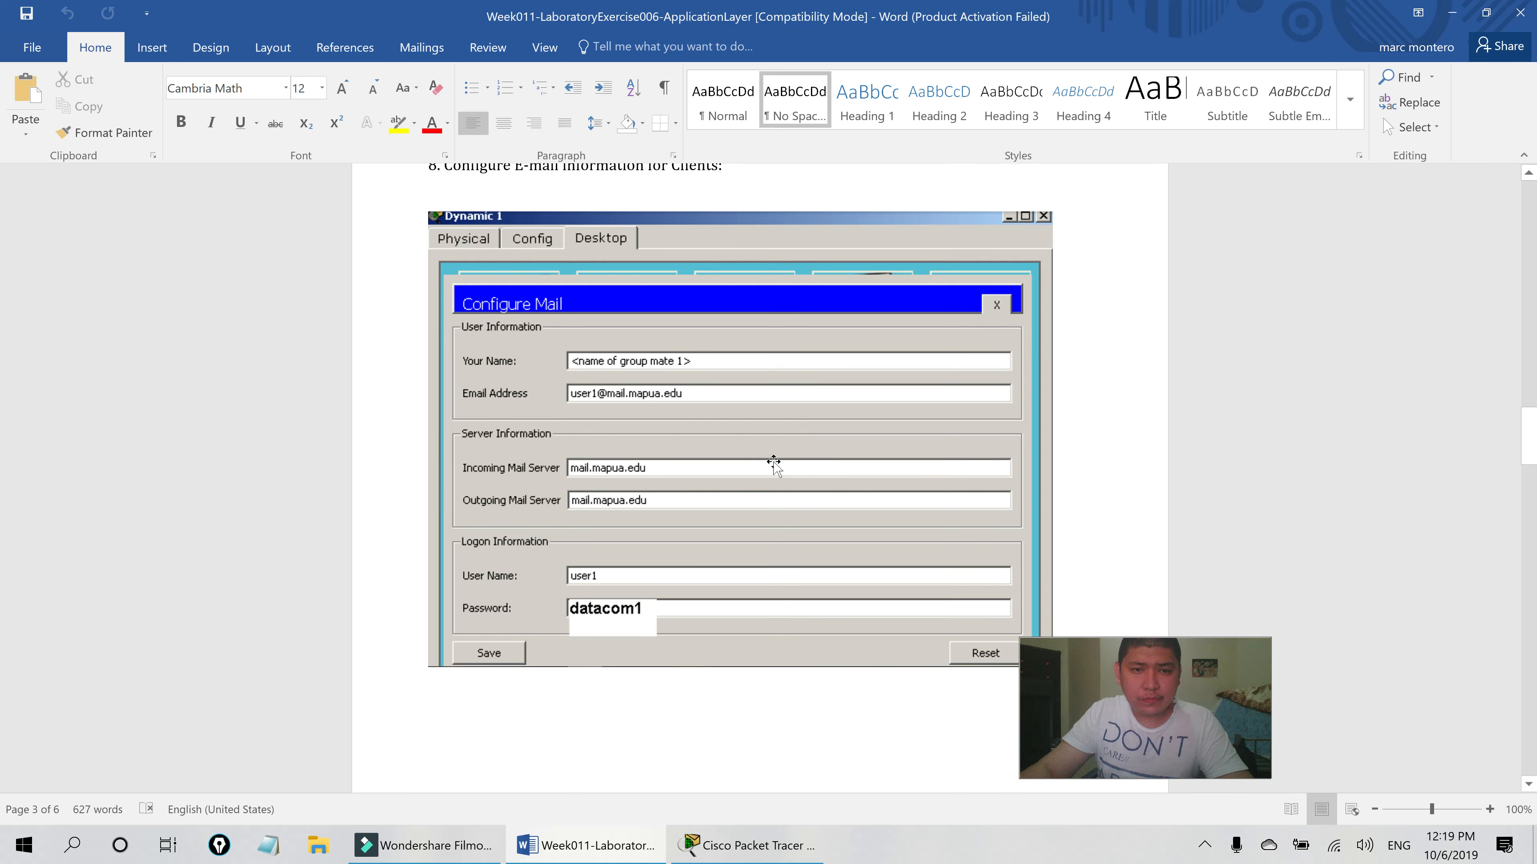
{"action": "key", "text": "alt+Tab"}
{"action": "left_click", "coordinate": [143, 422]}
{"action": "left_click", "coordinate": [585, 845]}
{"action": "left_click", "coordinate": [882, 846]}
- Open Dynamic1's Desktop Email settings beside the step 8 instructions
{"action": "left_click_drag", "start_coordinate": [882, 121], "coordinate": [1291, 64]}
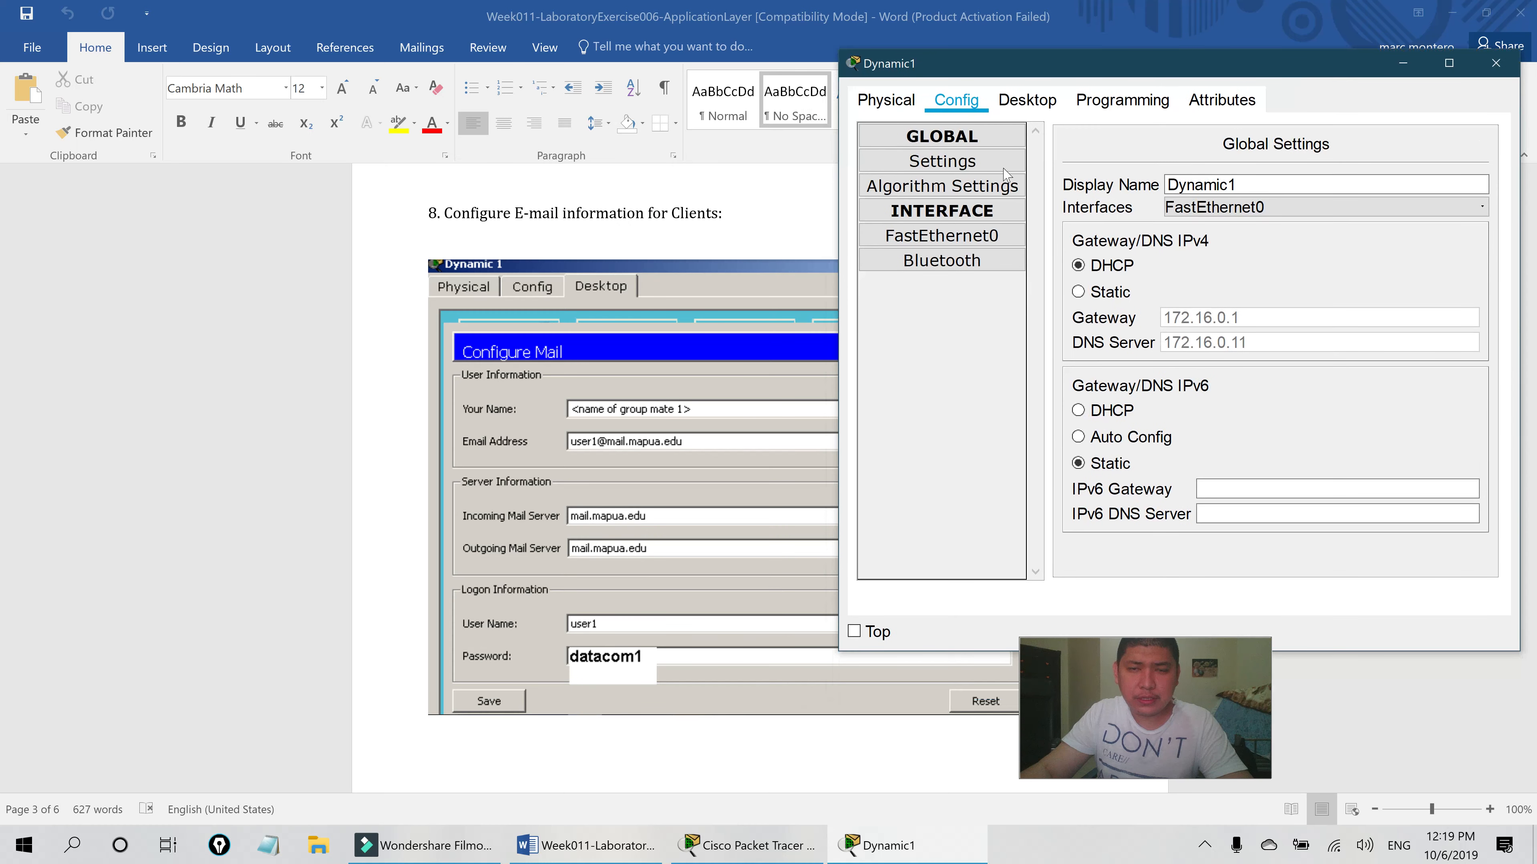
{"action": "left_click", "coordinate": [1031, 108]}
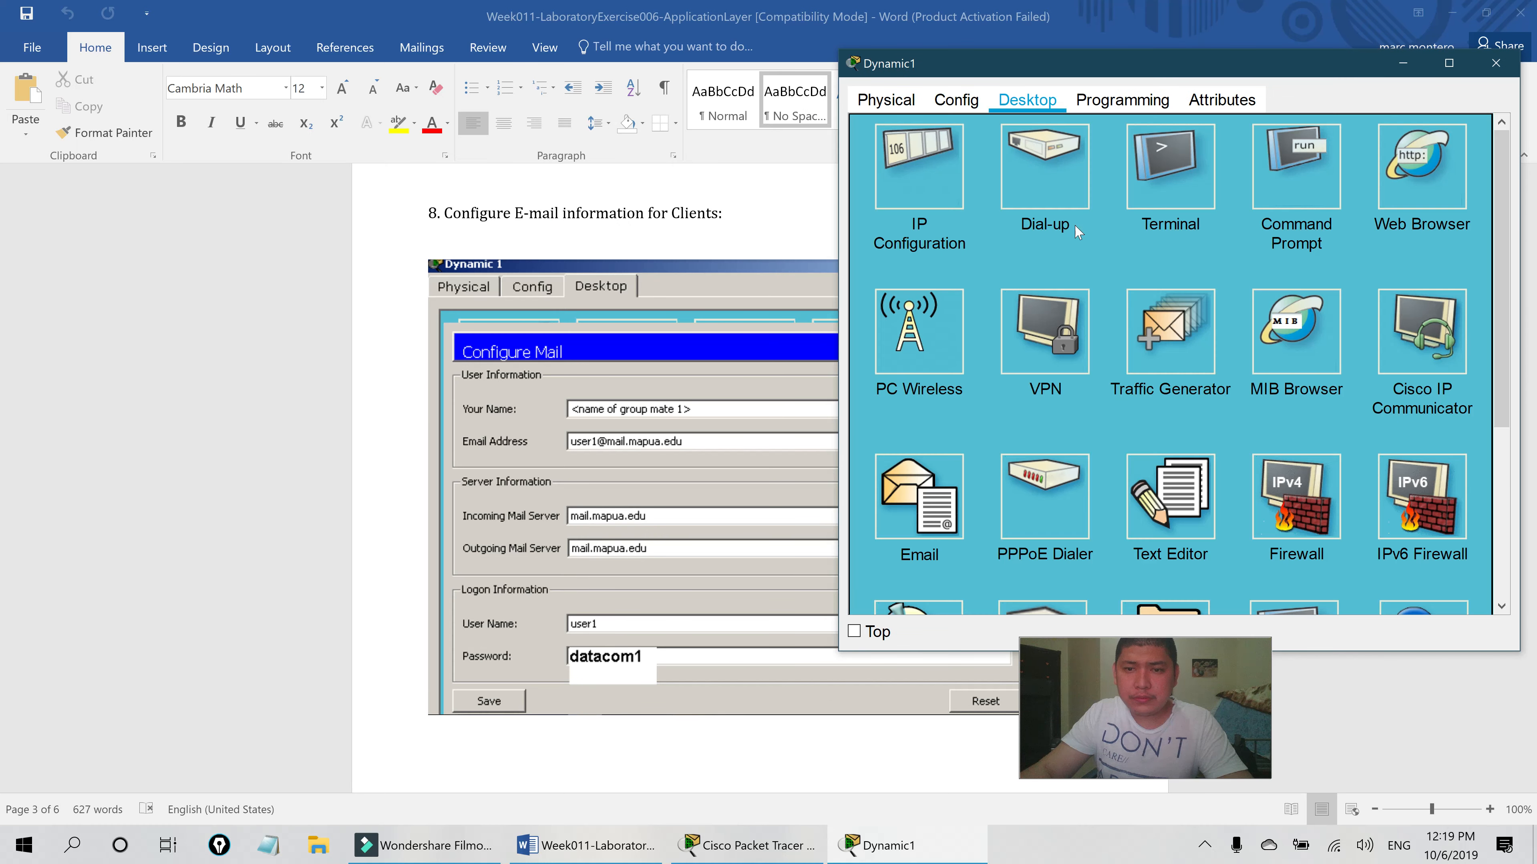
{"action": "left_click", "coordinate": [916, 511]}
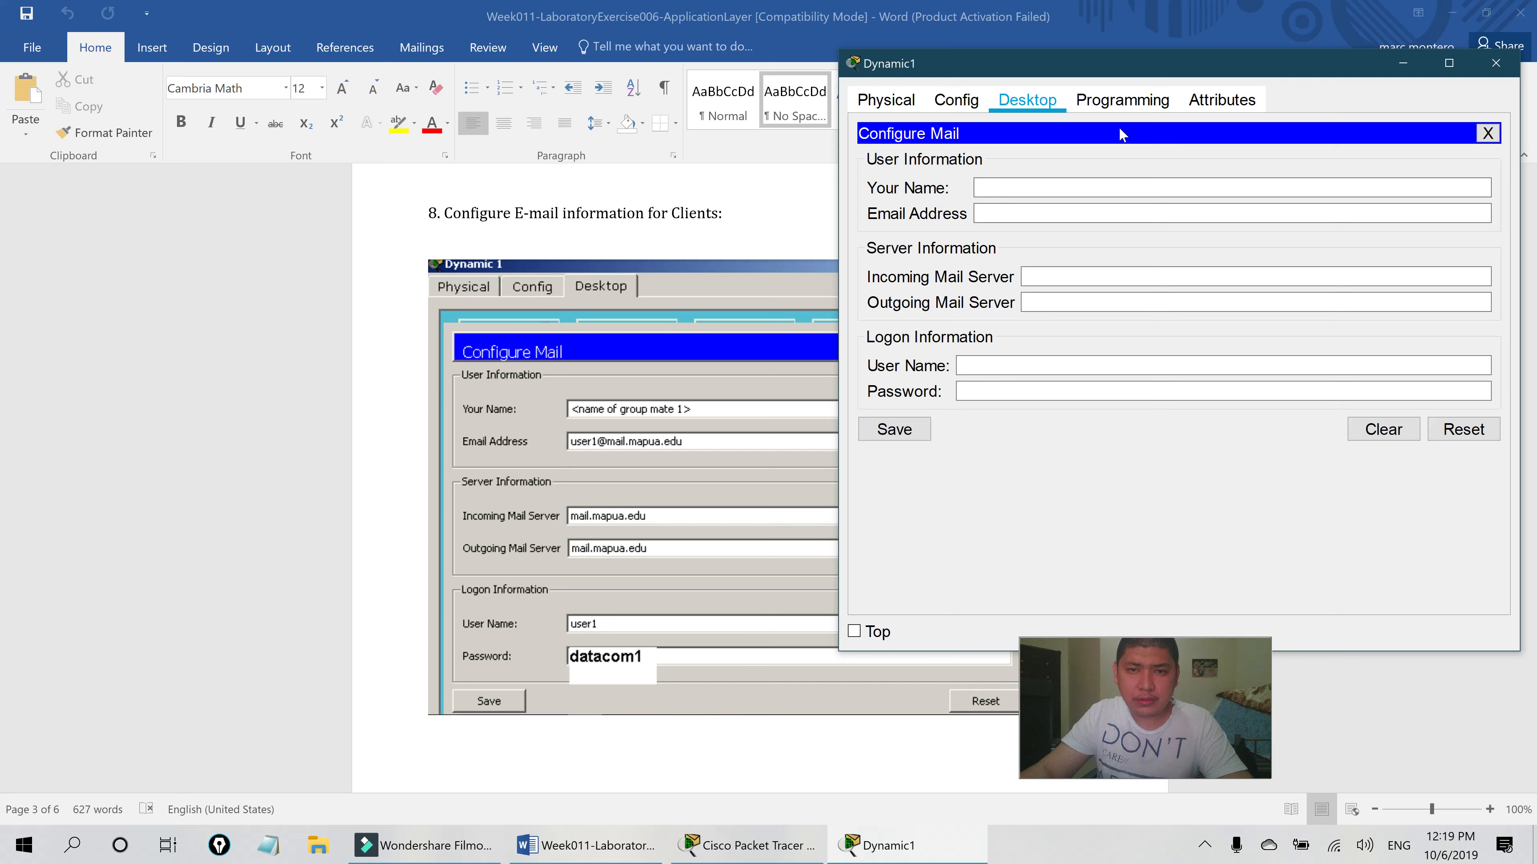
{"action": "left_click_drag", "start_coordinate": [1194, 72], "coordinate": [1226, 65]}
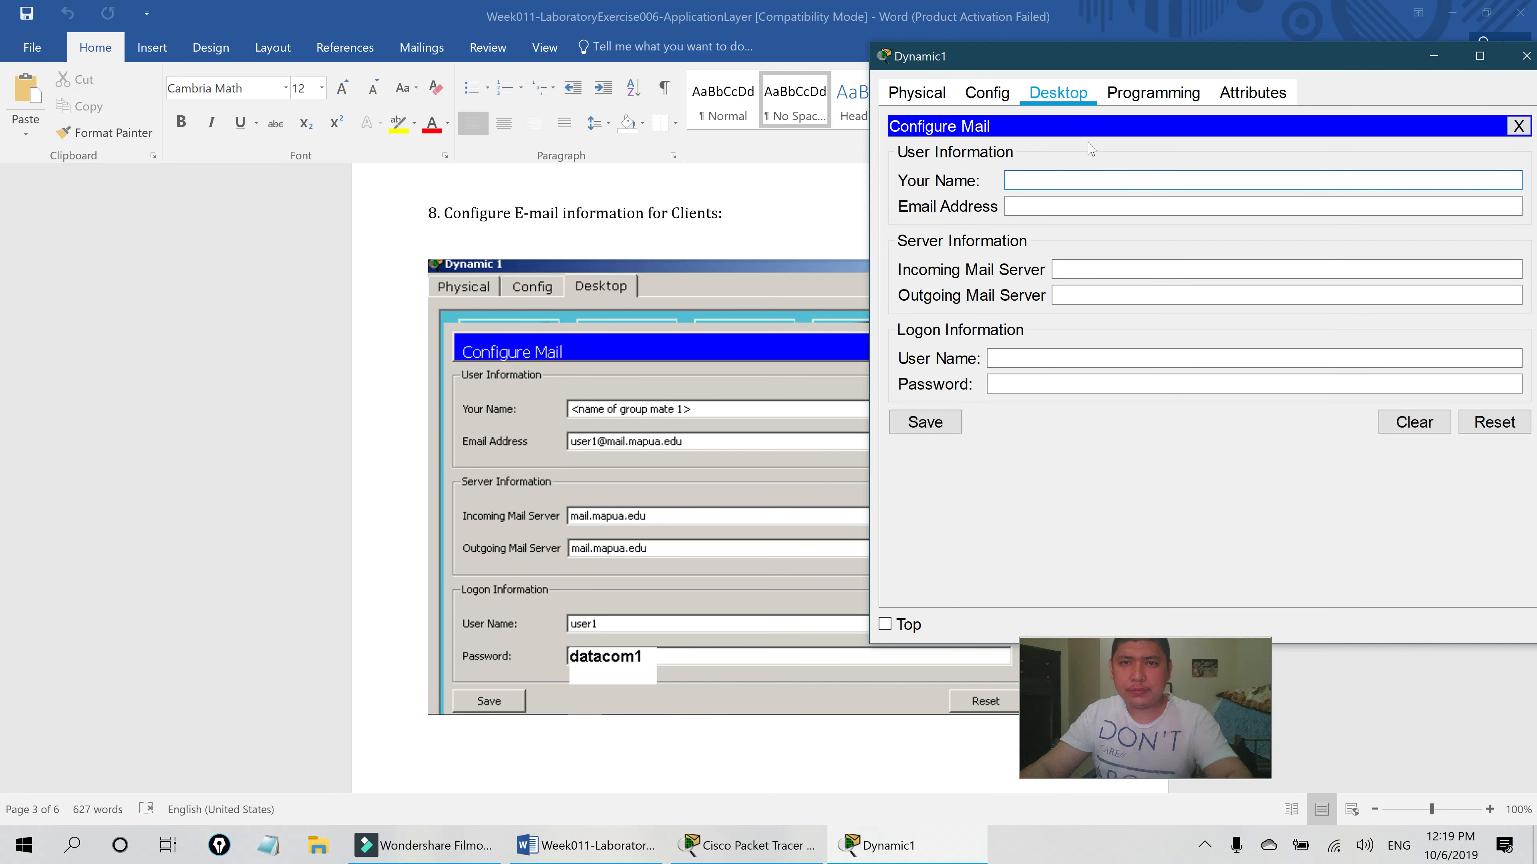
- Enter the user's display name and the User1 e-mail address in Dynamic1's mail setup
{"action": "type", "text": "Marc"}
{"action": "key", "text": "Tab"}
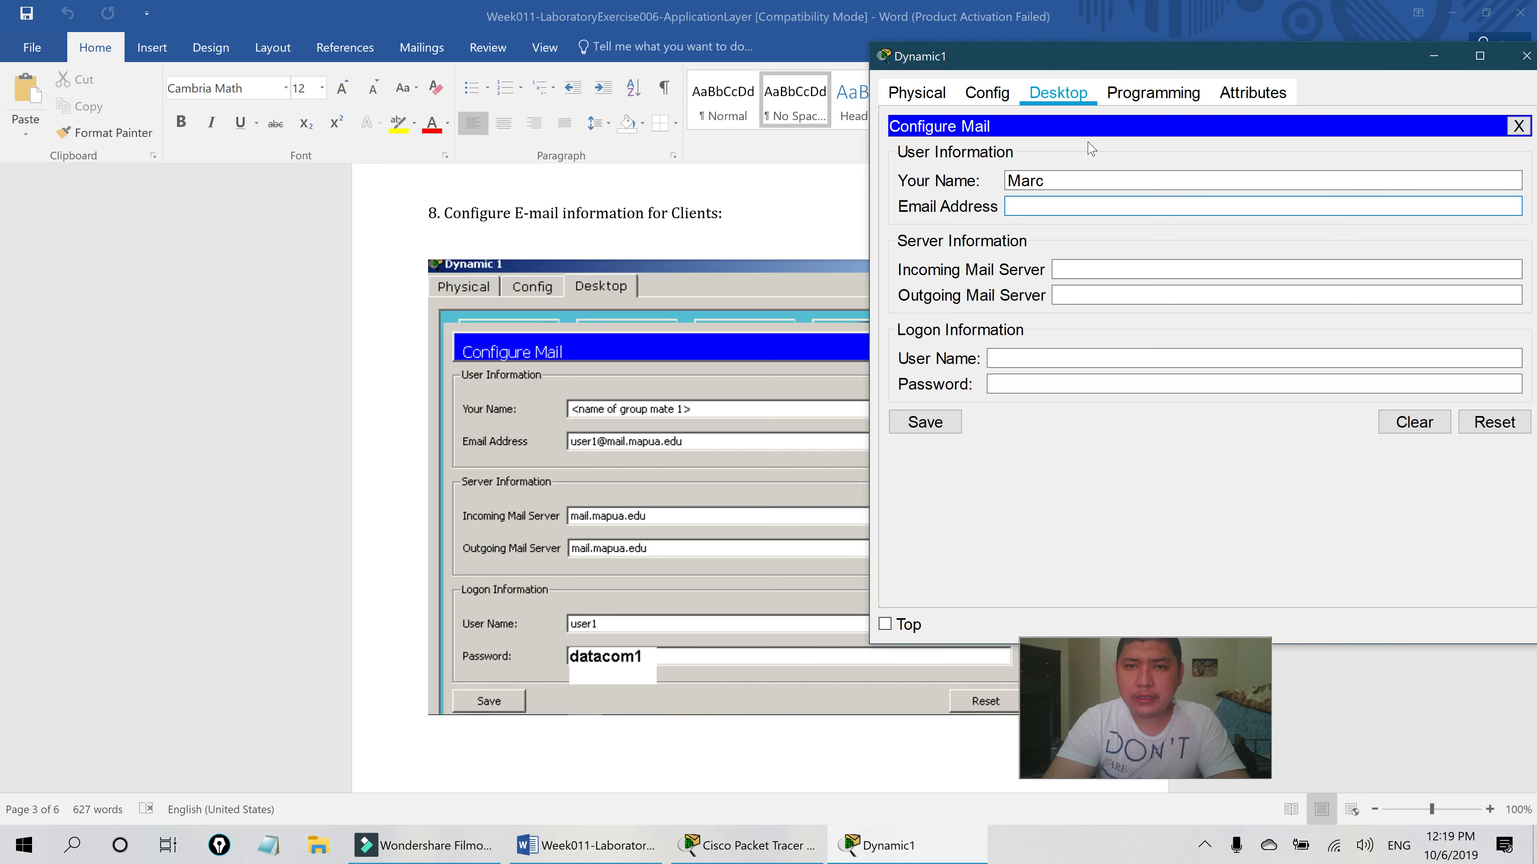
{"action": "type", "text": "User1"}
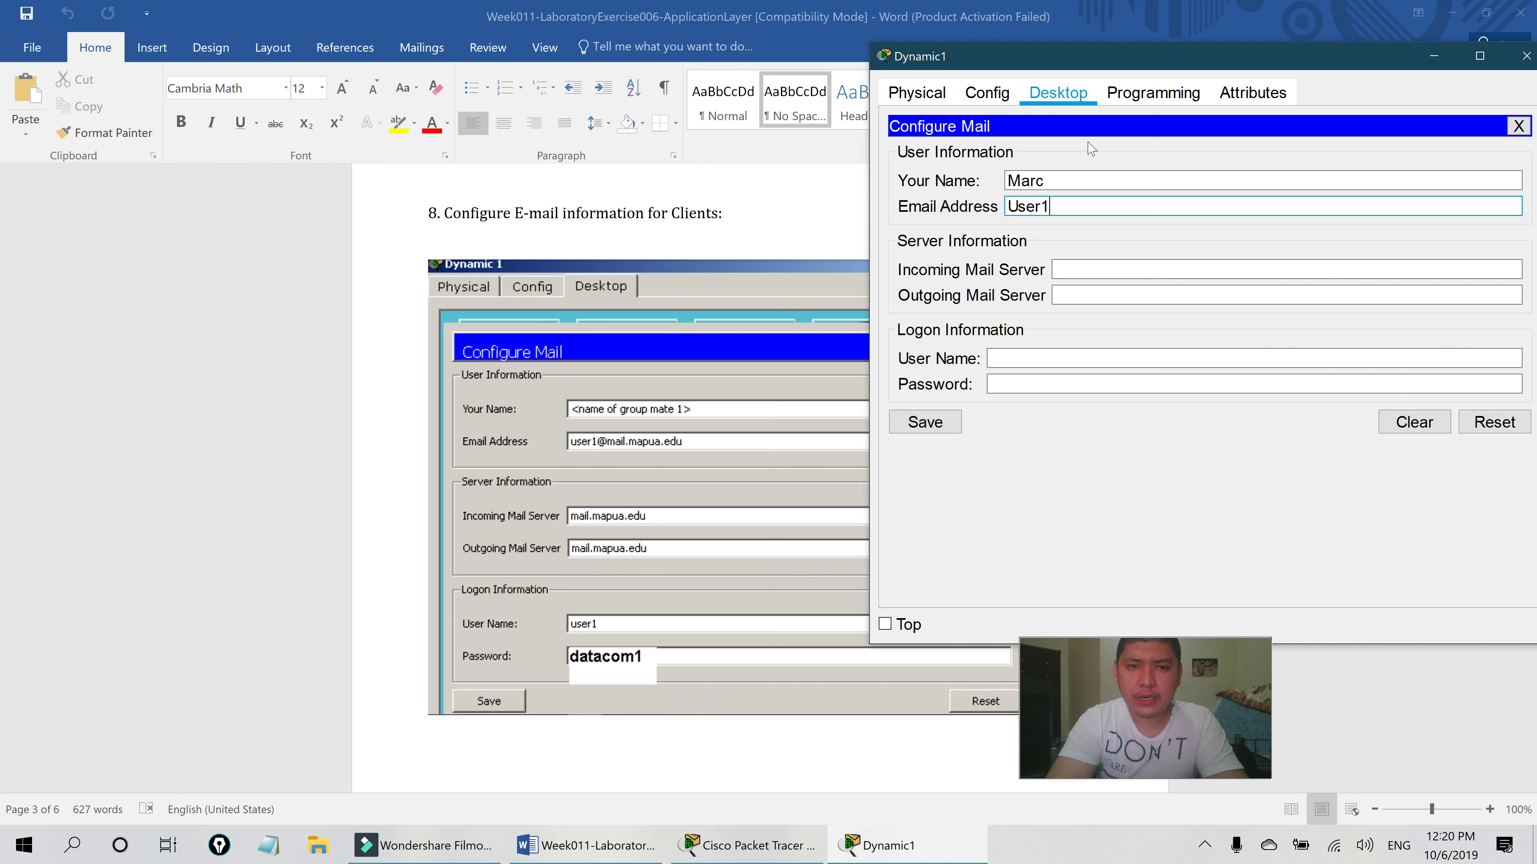
{"action": "type", "text": "@mai"}
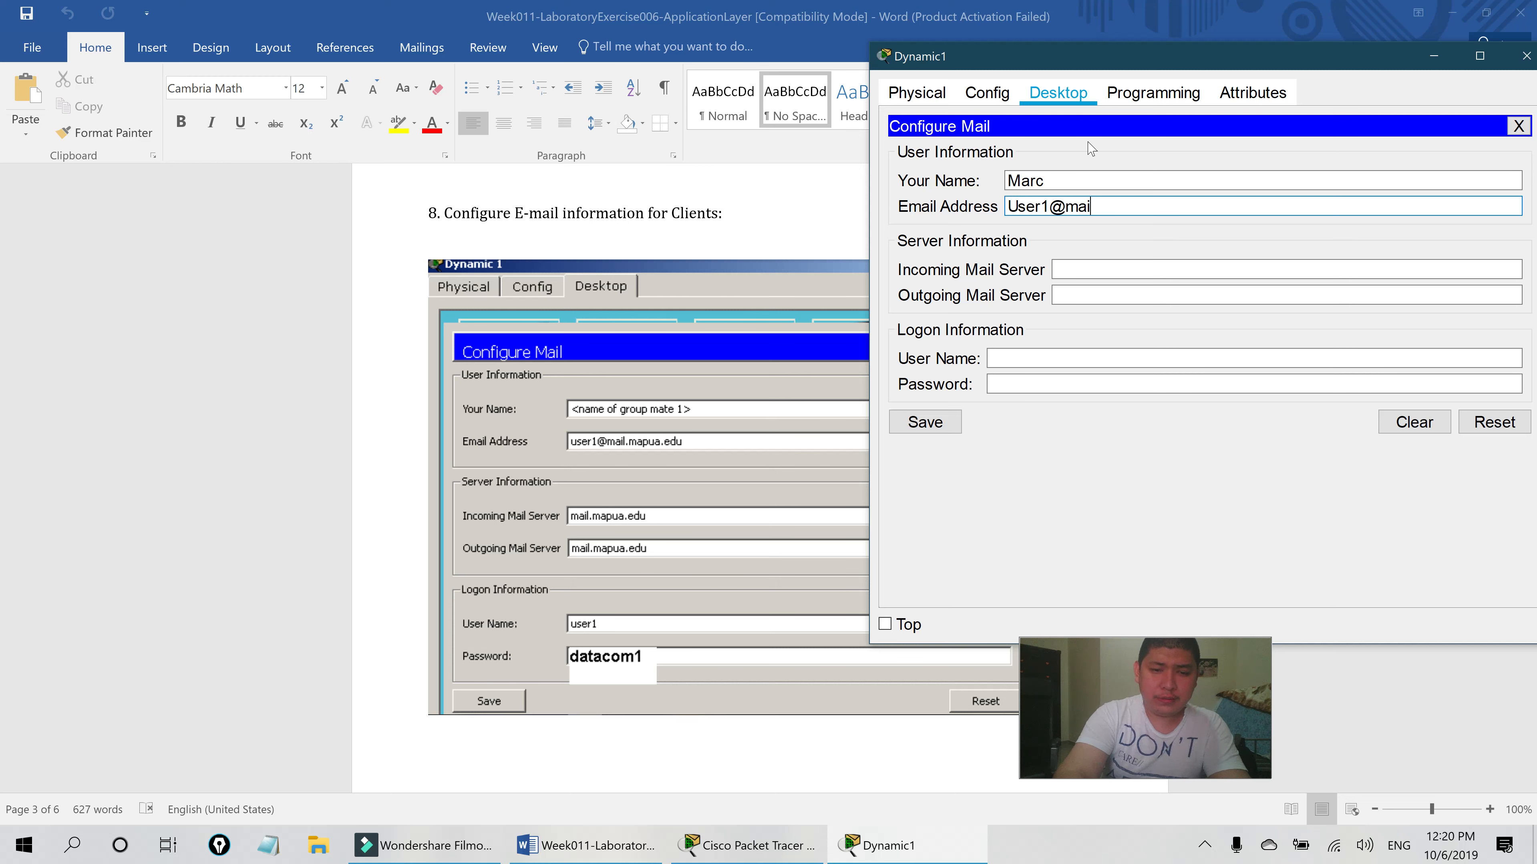
{"action": "type", "text": "l.amaes.edu"}
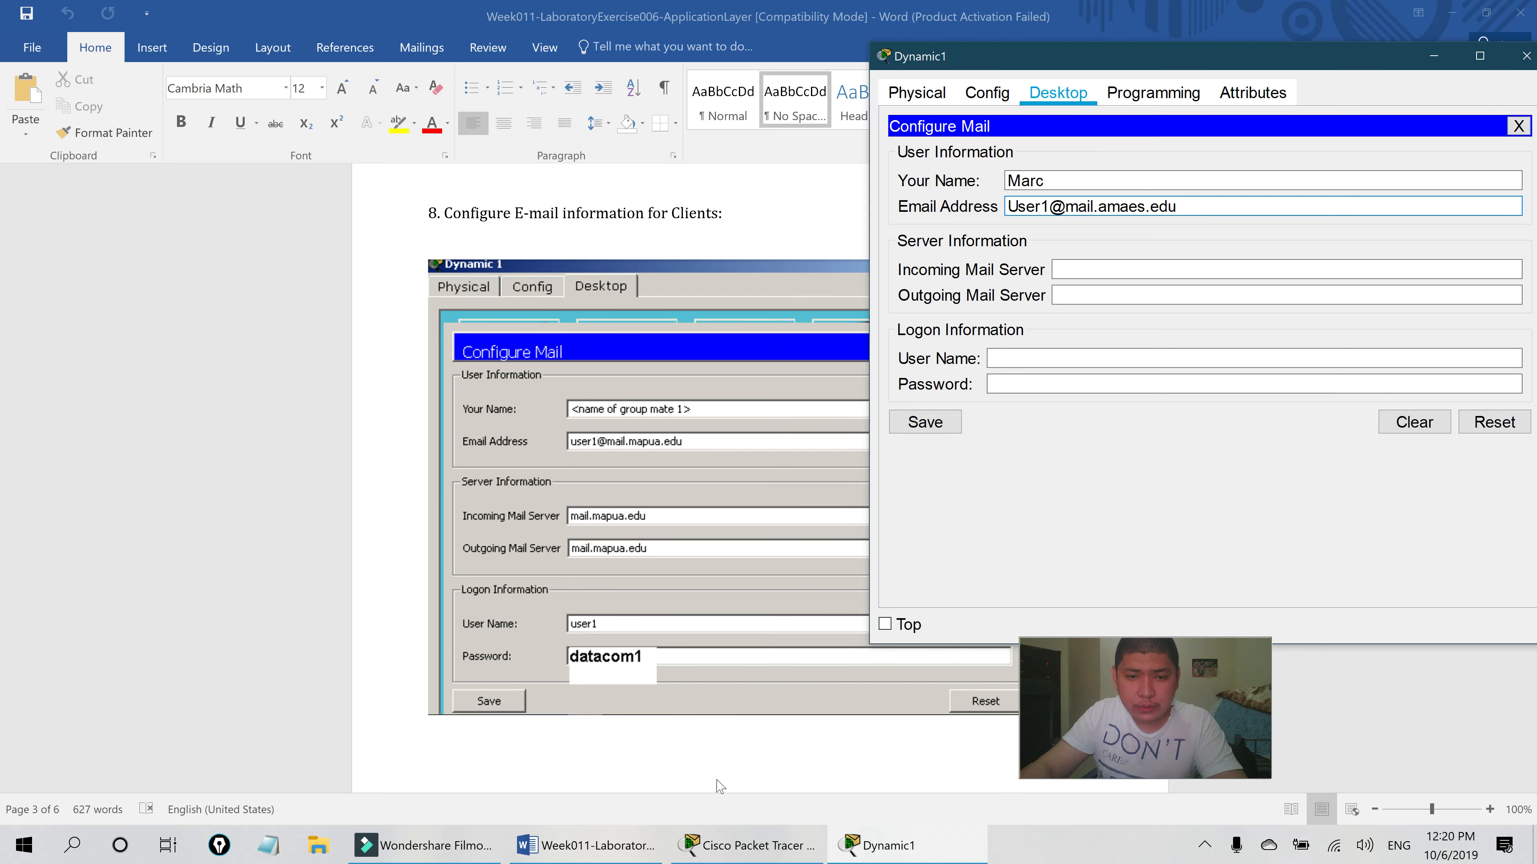
{"action": "left_click", "coordinate": [609, 844]}
{"action": "left_click", "coordinate": [757, 845]}
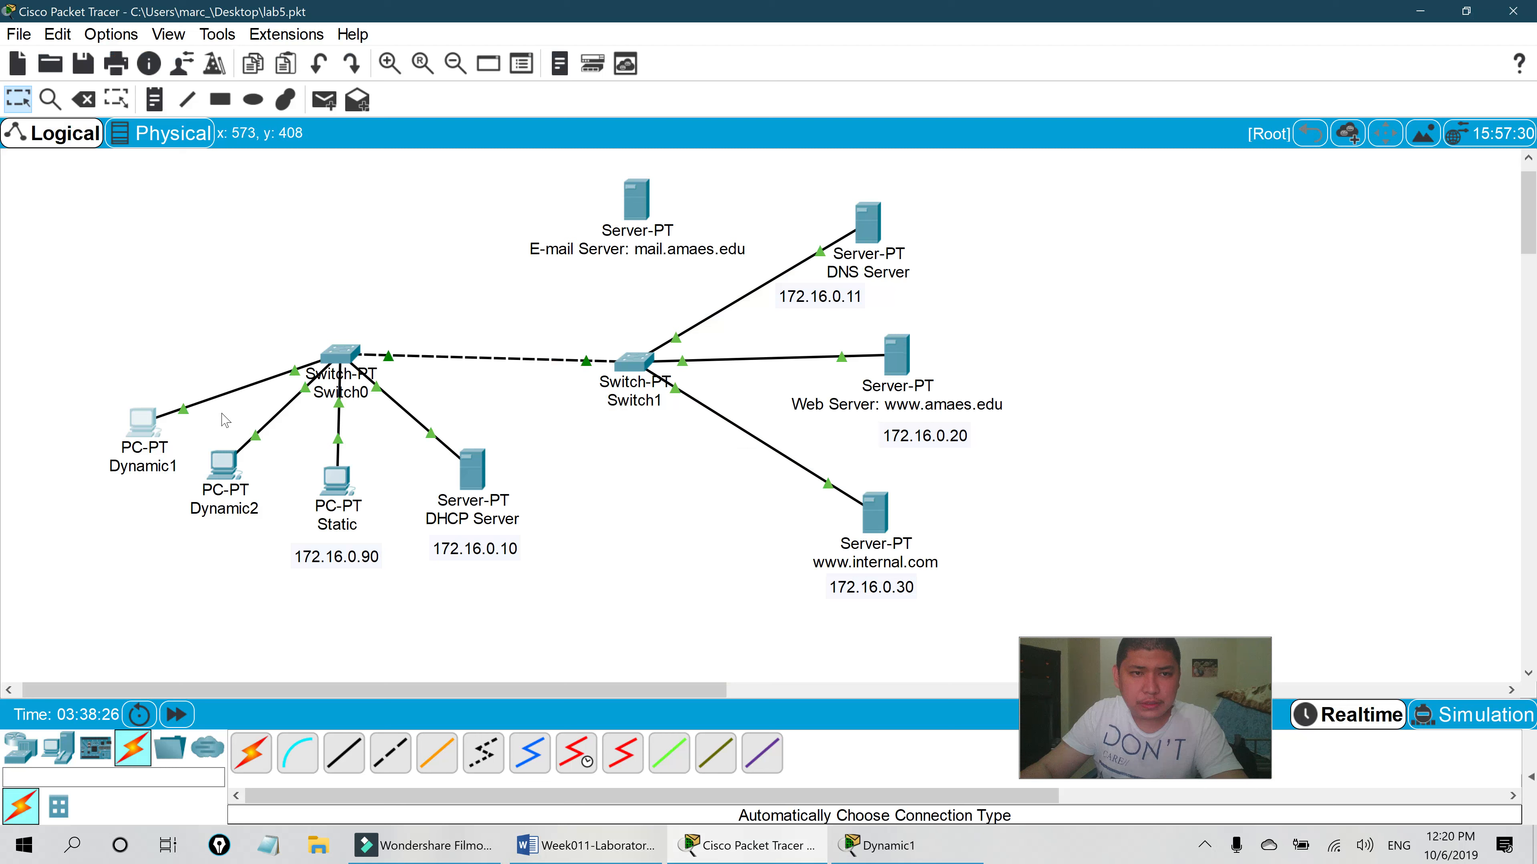
- Copy mail.amaes.edu from the E-mail Server's label
{"action": "double_click", "coordinate": [648, 260]}
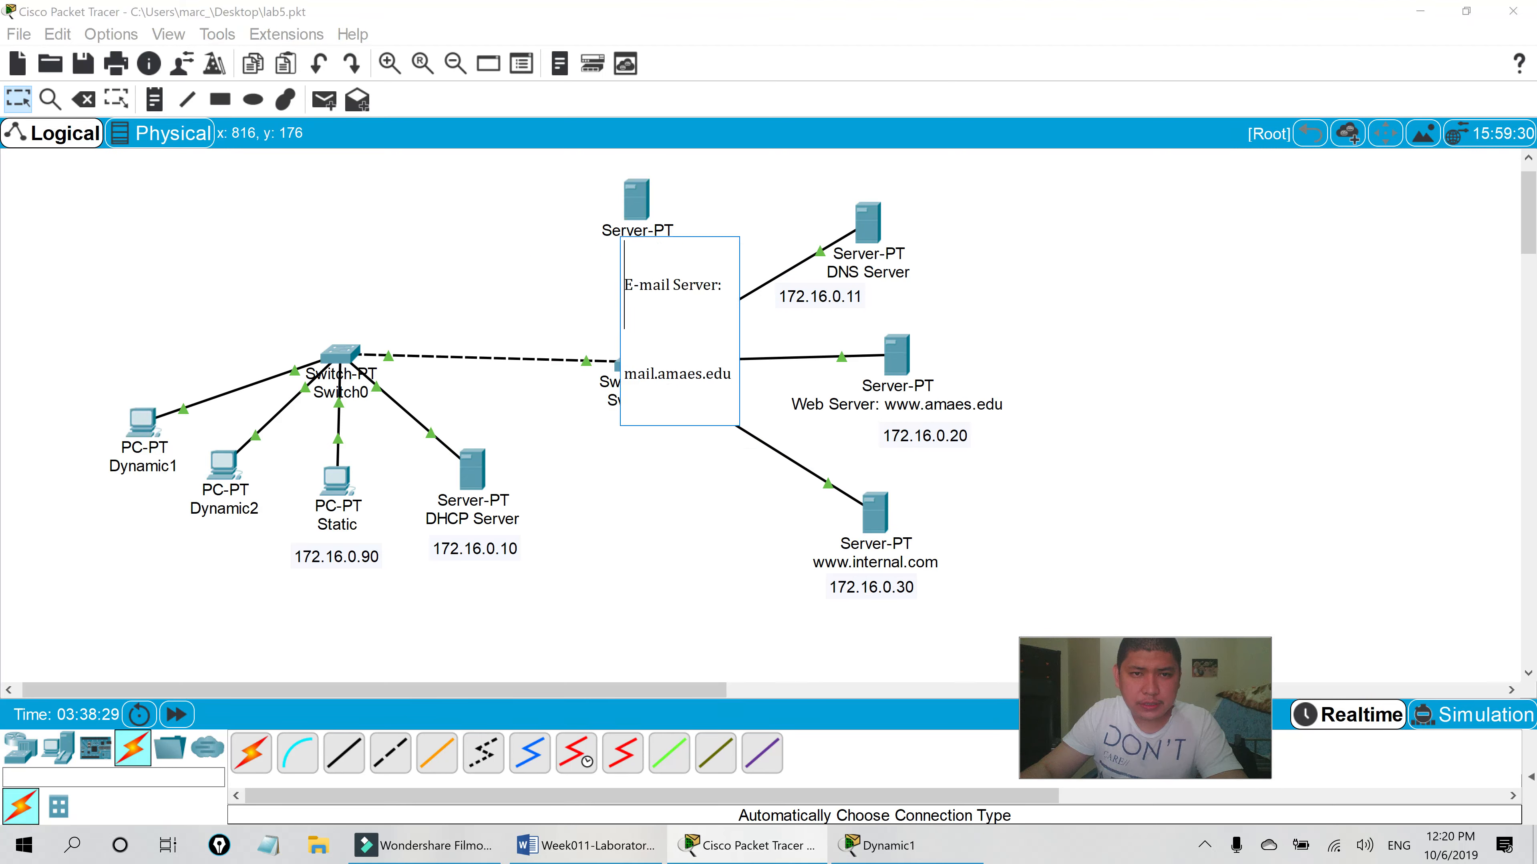
{"action": "left_click_drag", "start_coordinate": [731, 374], "coordinate": [623, 374]}
{"action": "key", "text": "ctrl+c"}
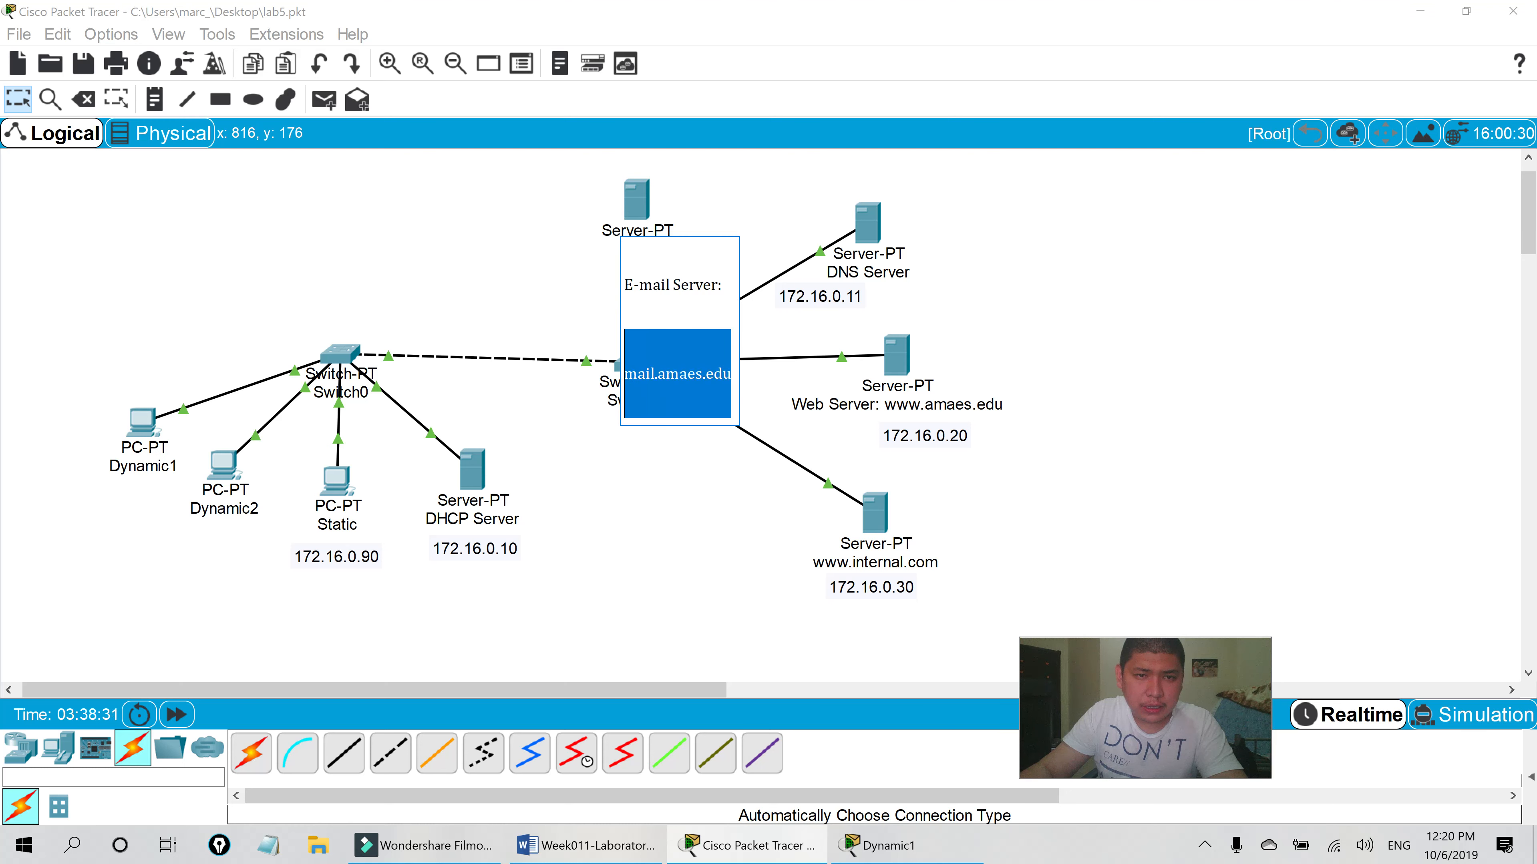
{"action": "left_click", "coordinate": [796, 329]}
{"action": "left_click", "coordinate": [268, 845]}
{"action": "key", "text": "ctrl+v"}
- Set Dynamic1's incoming and outgoing mail servers to mail.amaes.edu
{"action": "left_click", "coordinate": [1000, 845]}
{"action": "left_click_drag", "start_coordinate": [1179, 206], "coordinate": [1066, 206]}
{"action": "key", "text": "ctrl+c"}
{"action": "left_click", "coordinate": [1102, 268]}
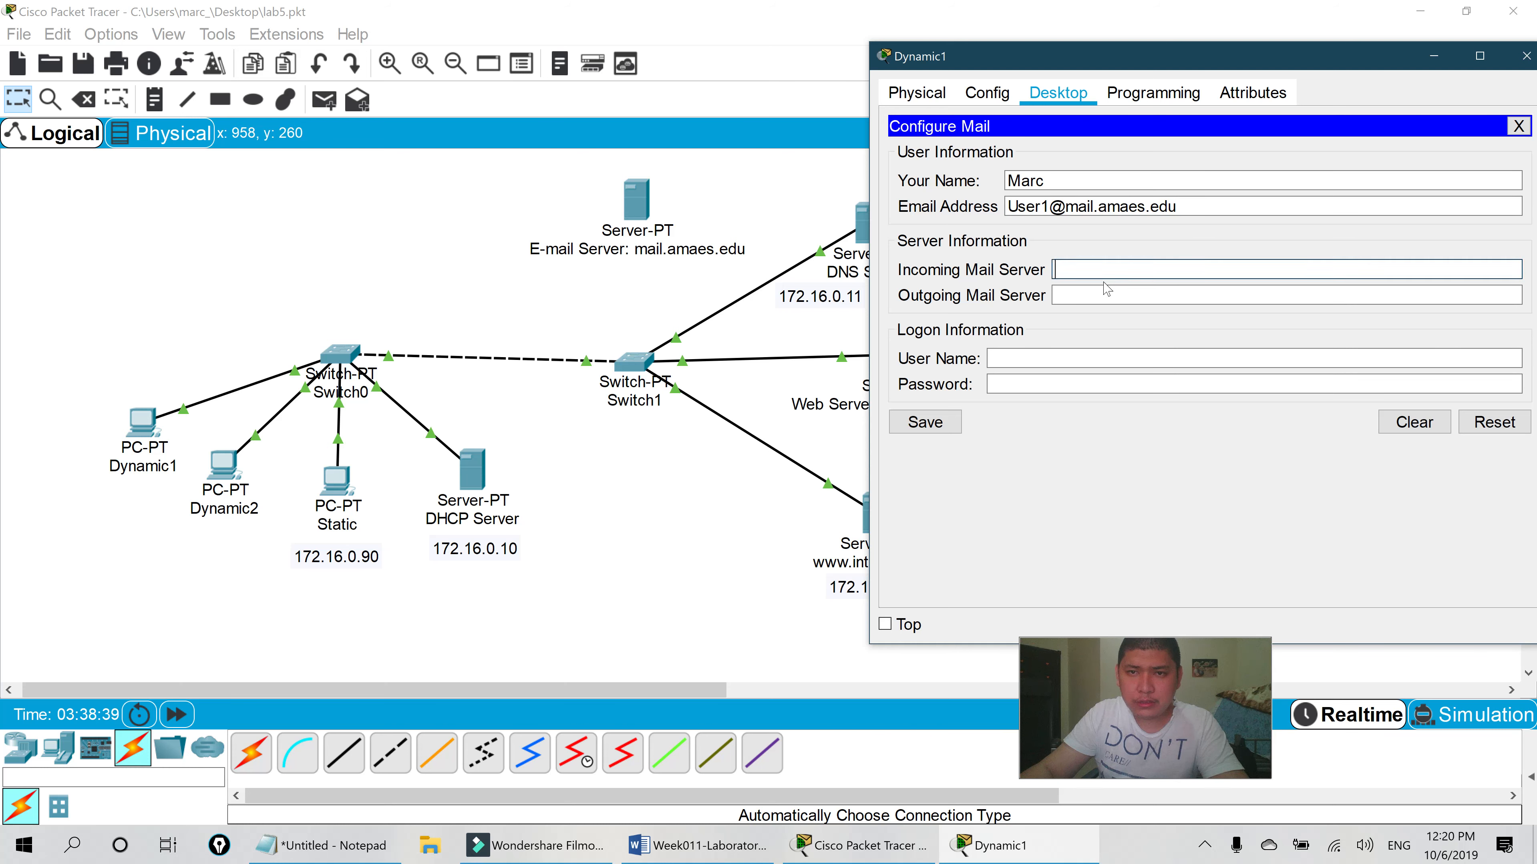
{"action": "key", "text": "ctrl+v"}
{"action": "key", "text": "Tab"}
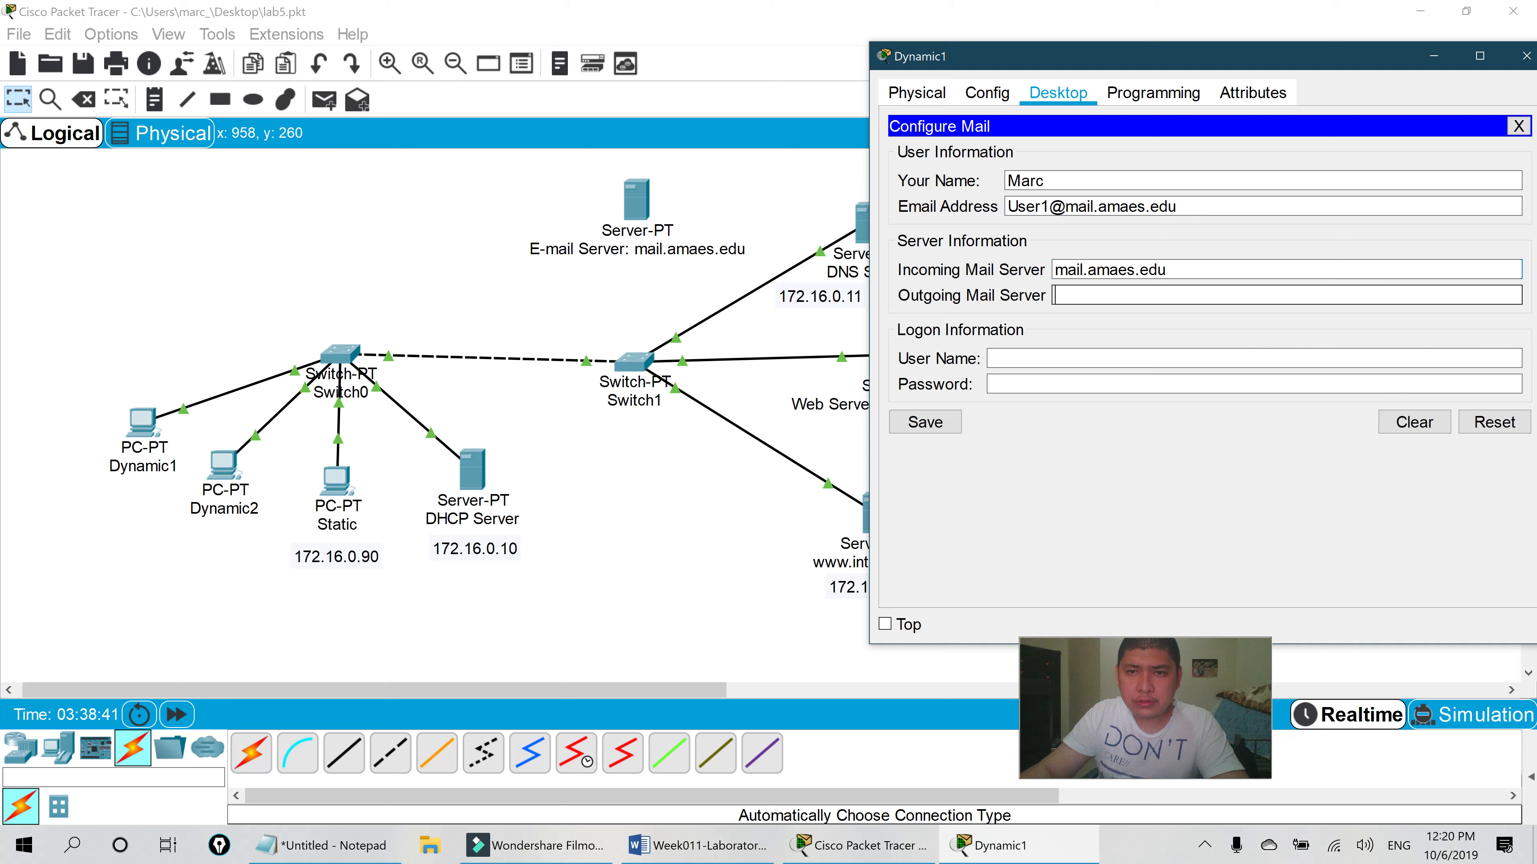
{"action": "key", "text": "ctrl+v"}
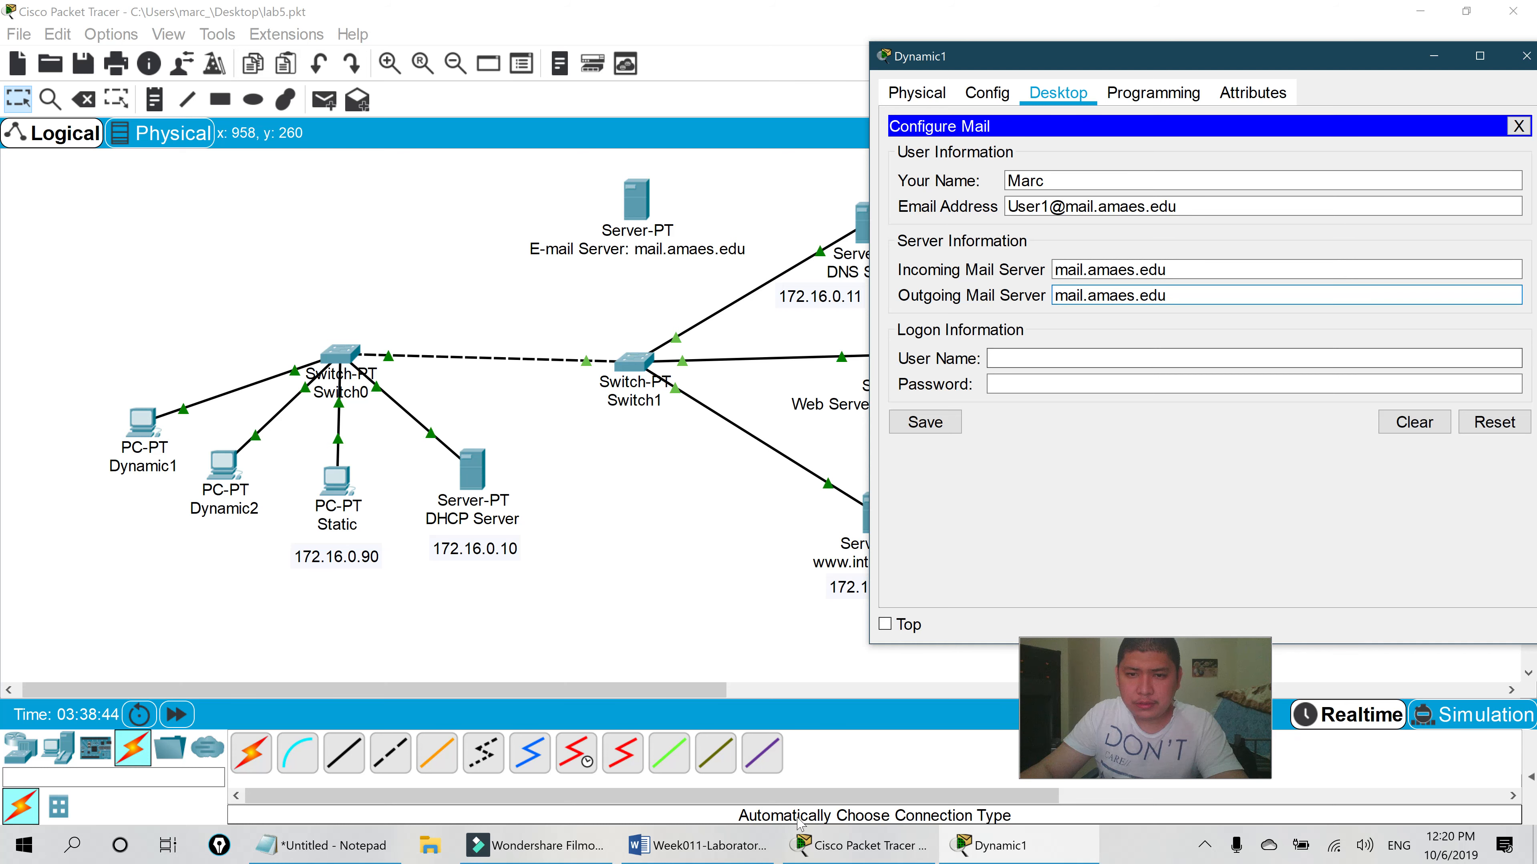
- Enter login User1 with its password, save Dynamic1's mail account, and close the window
{"action": "key", "text": "Tab"}
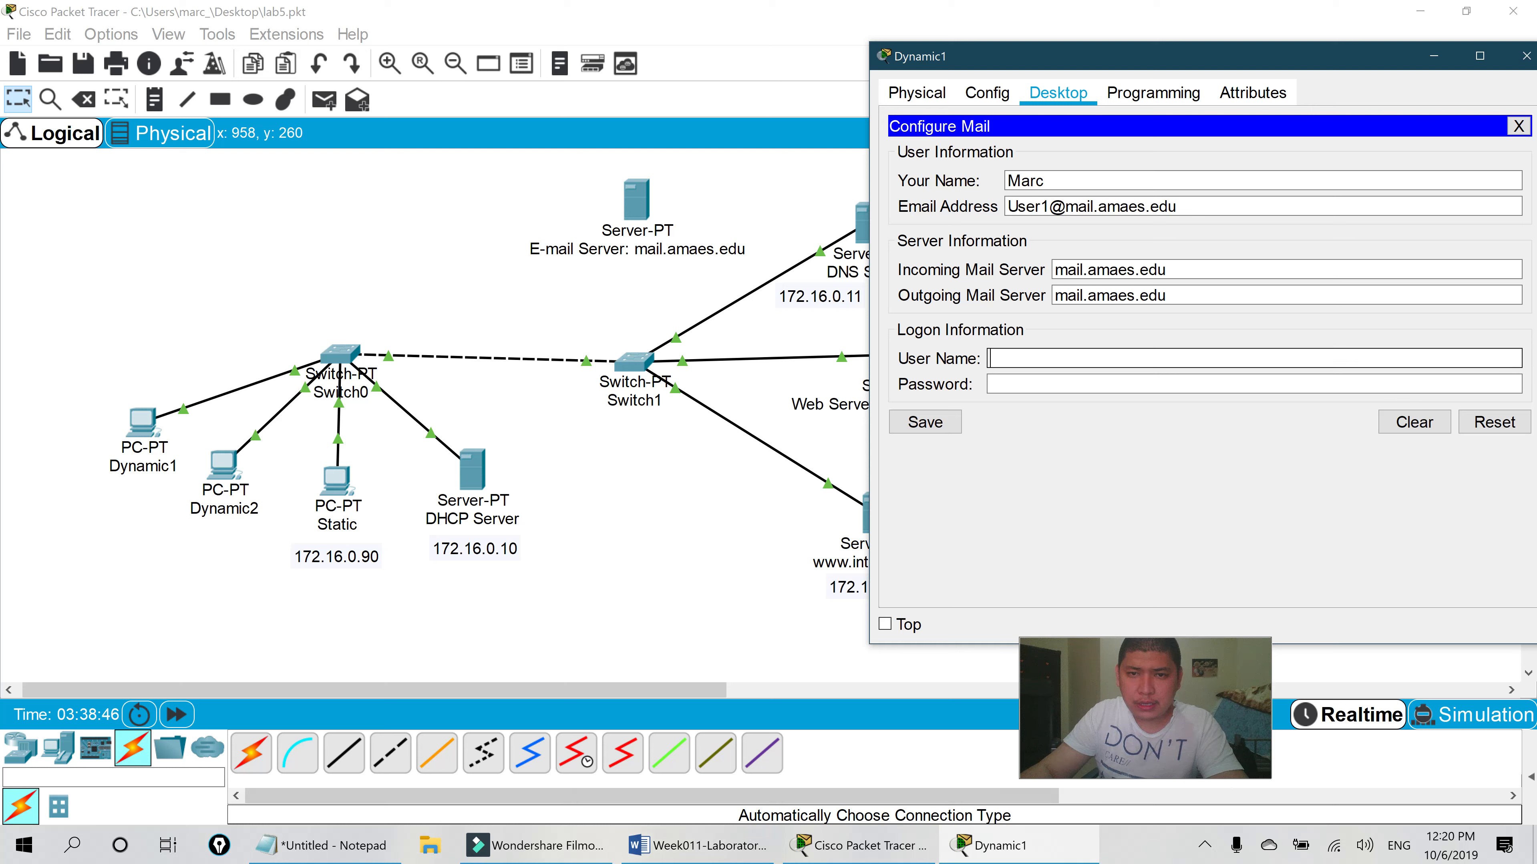
{"action": "type", "text": "User1"}
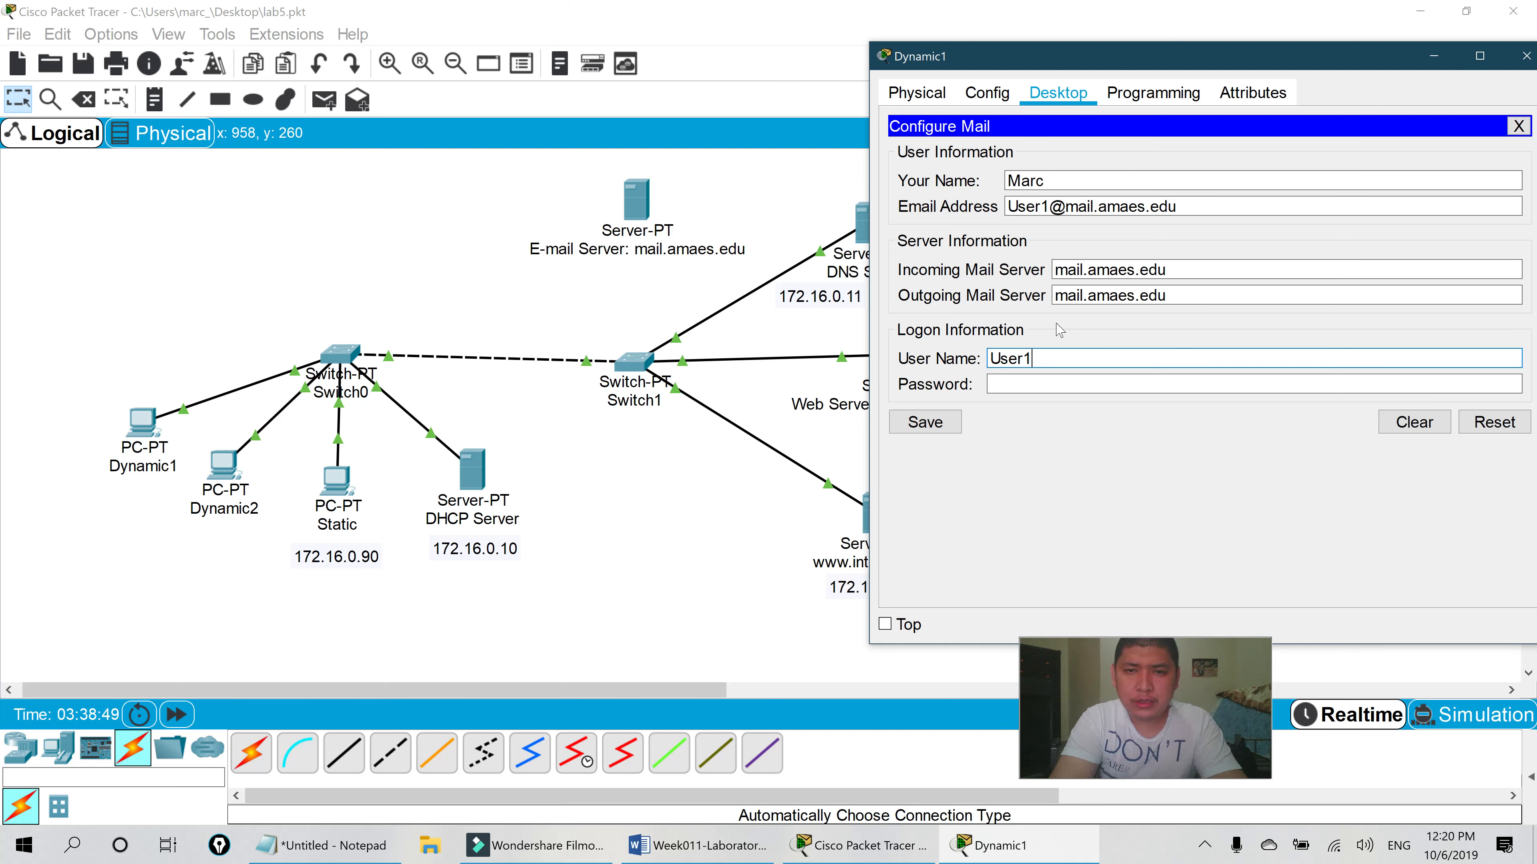
{"action": "key", "text": "Tab"}
{"action": "type", "text": "••••••••"}
{"action": "left_click", "coordinate": [940, 427]}
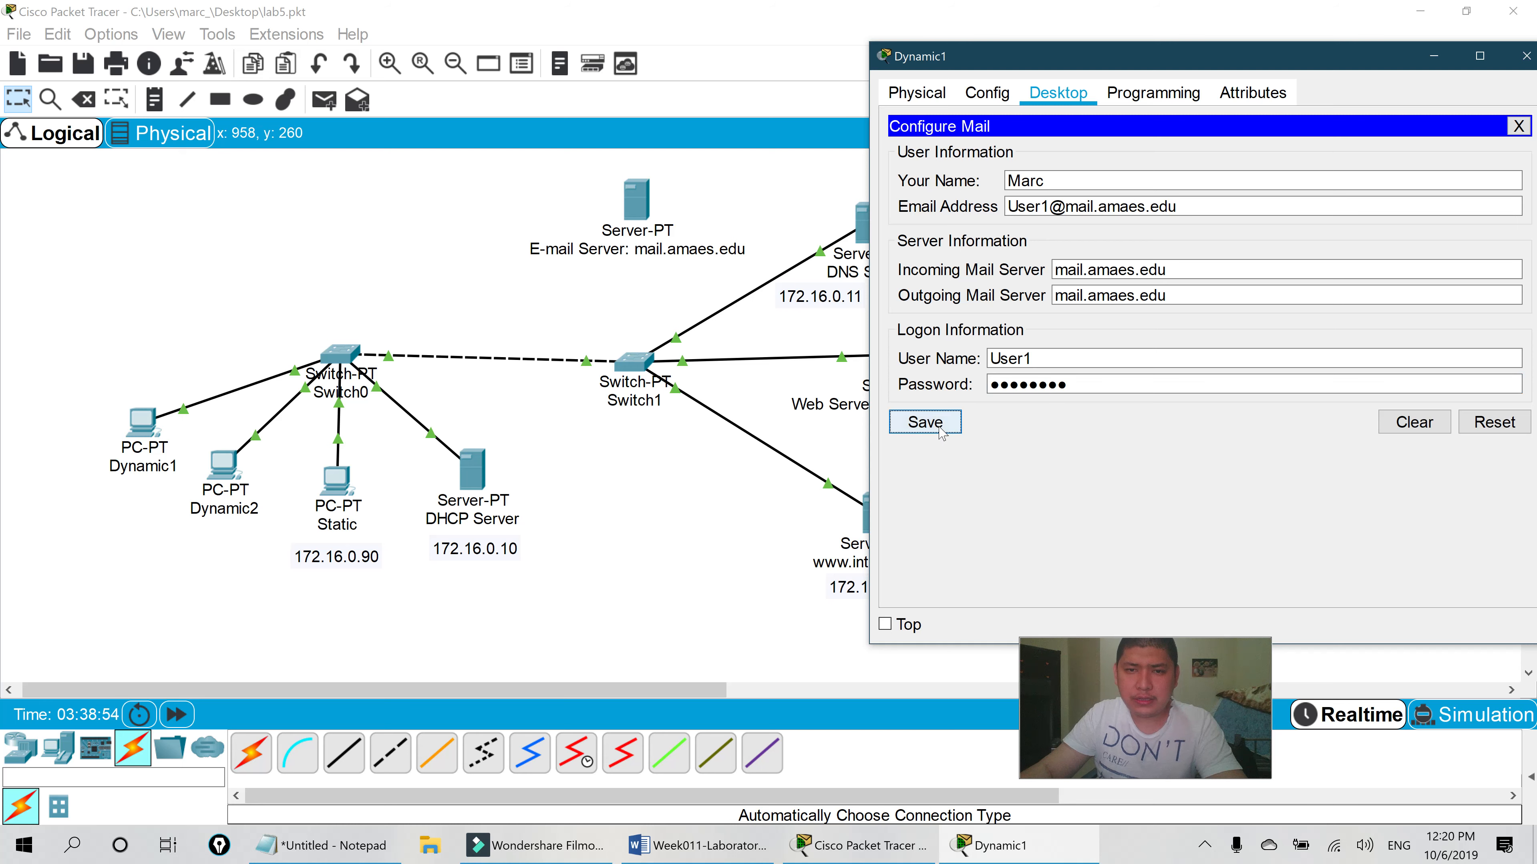
{"action": "left_click_drag", "start_coordinate": [1202, 70], "coordinate": [491, 126]}
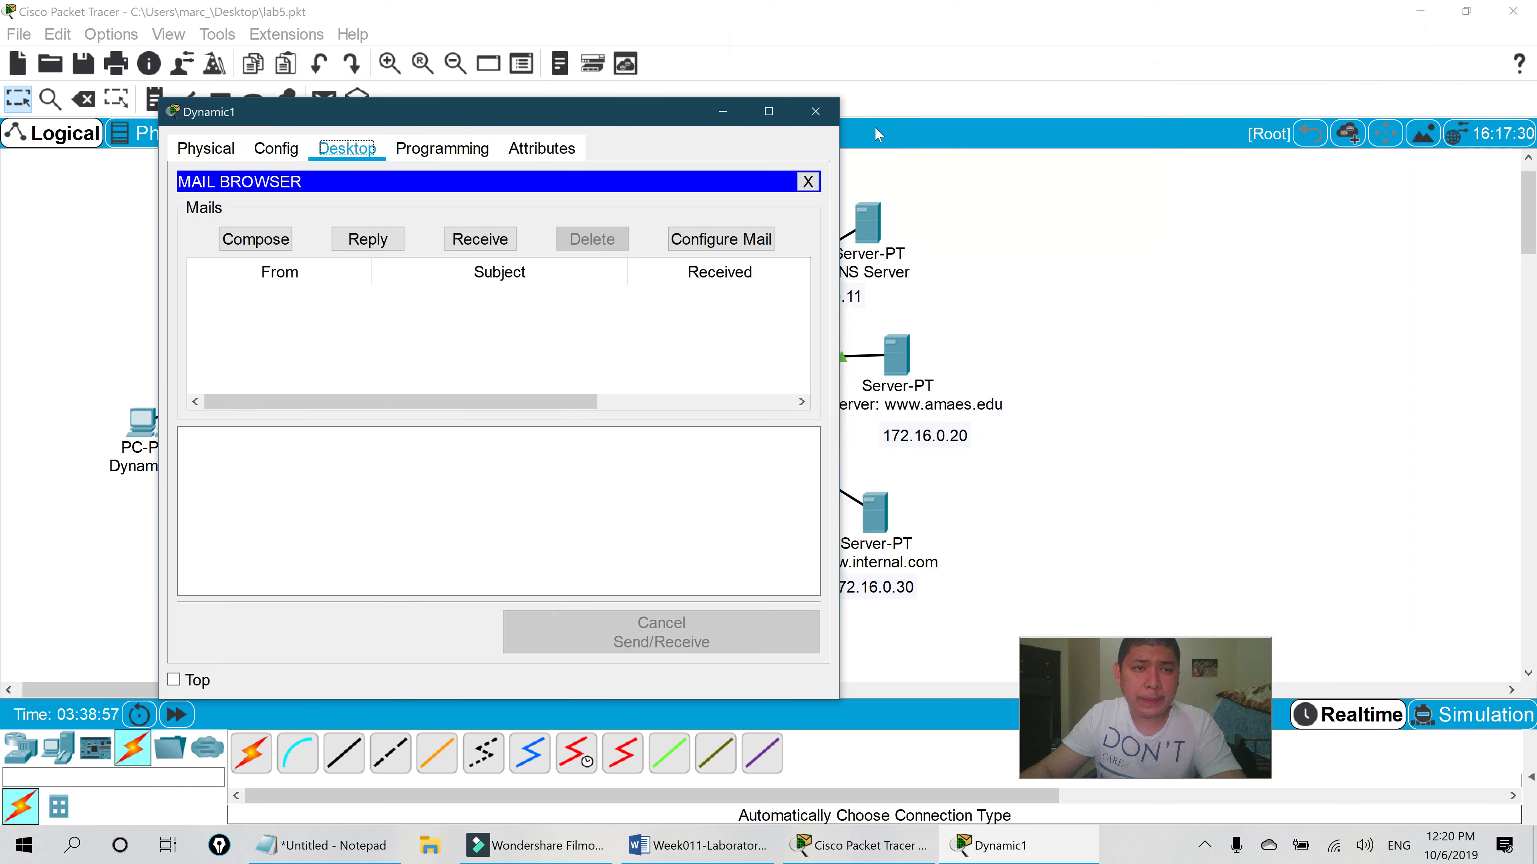
{"action": "left_click", "coordinate": [822, 120]}
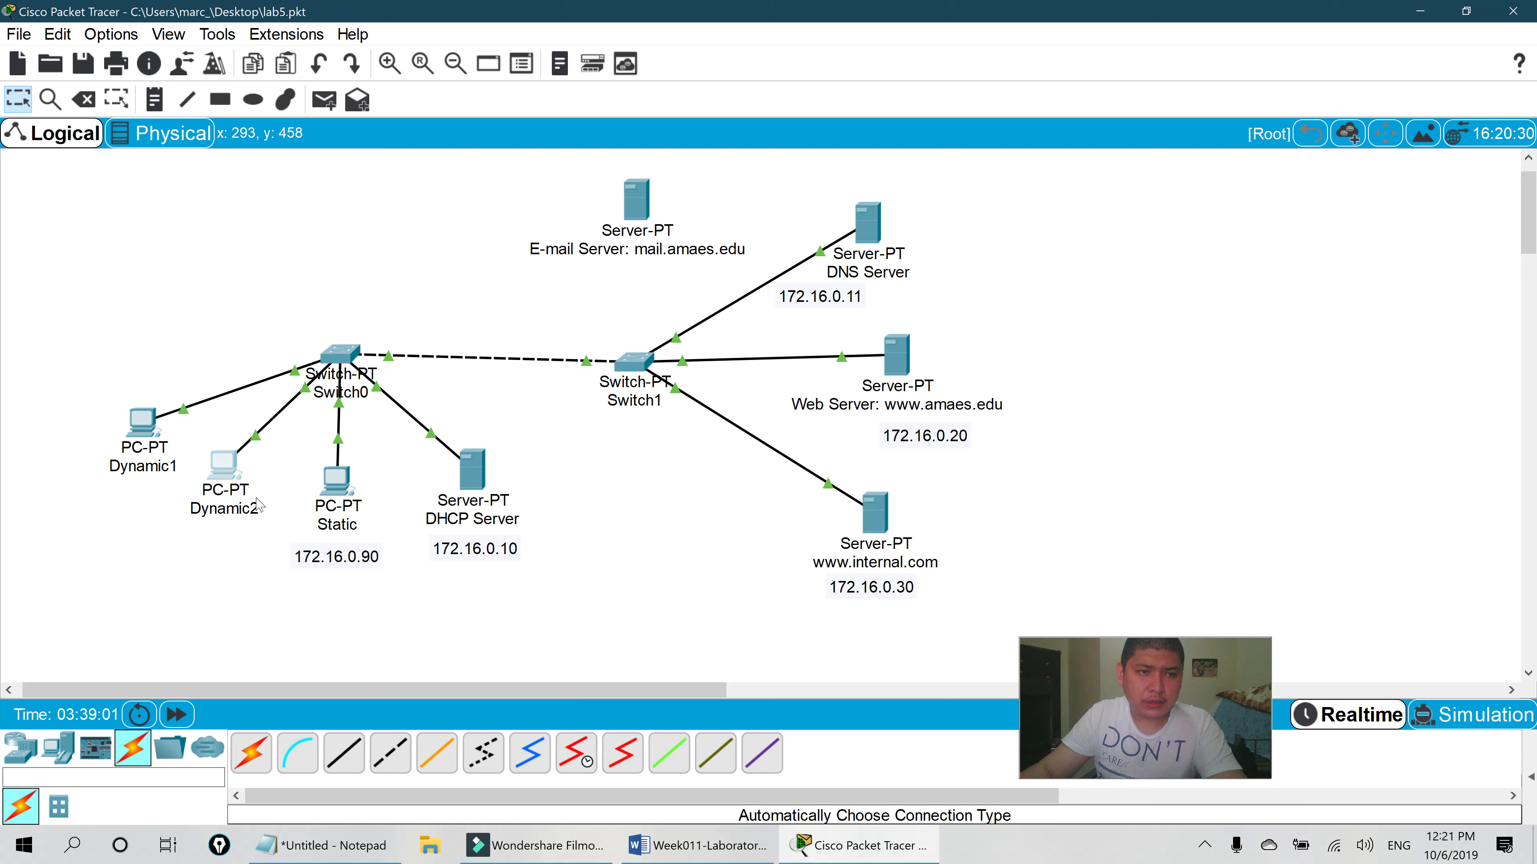
- Open Dynamic2's Desktop Email settings and enter the user's name and User2 e-mail address
{"action": "left_click", "coordinate": [218, 463]}
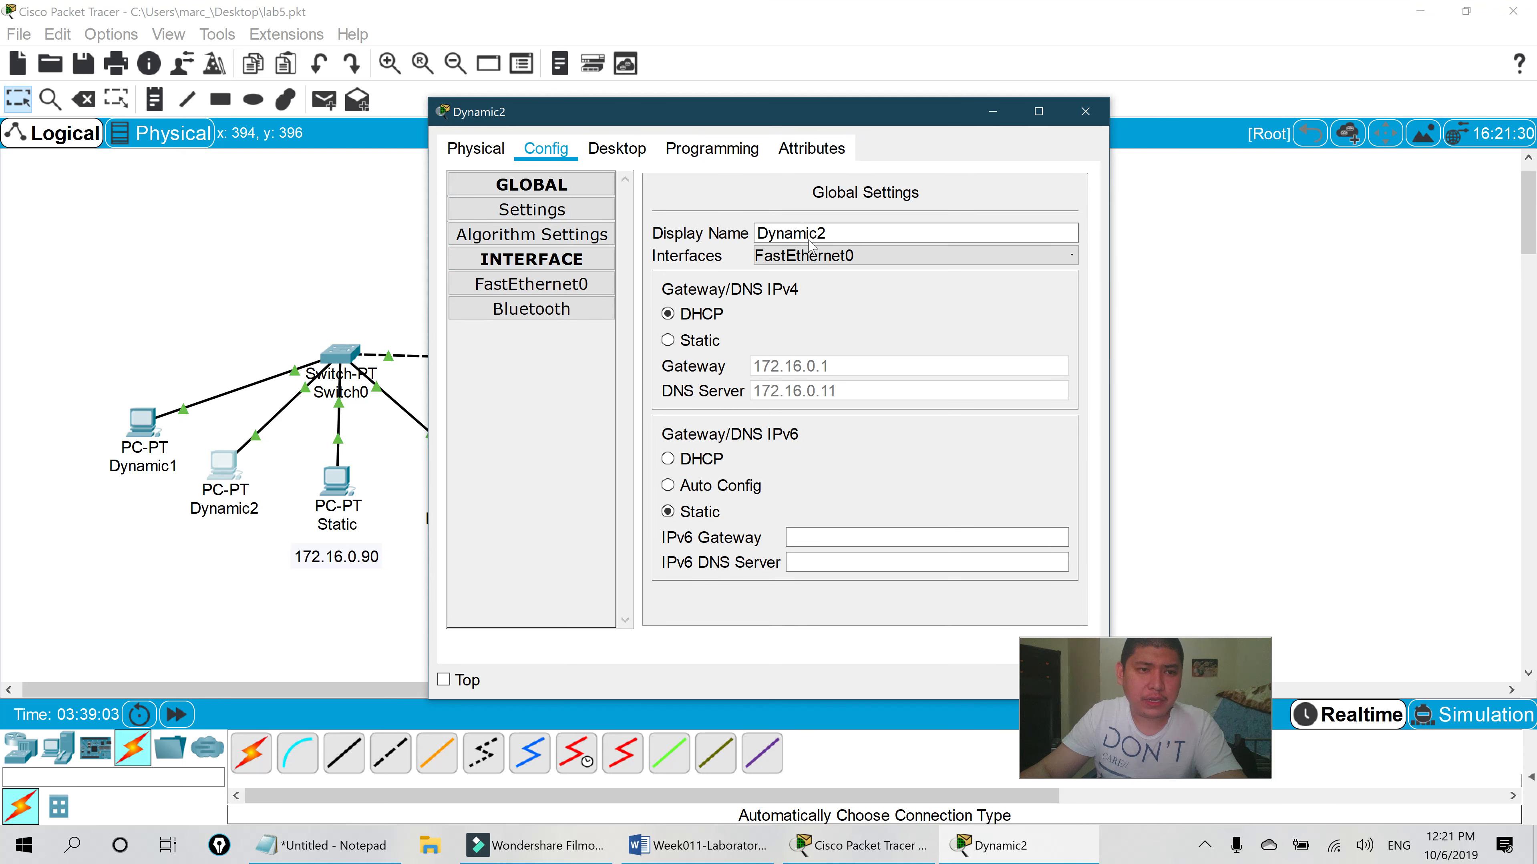
{"action": "left_click", "coordinate": [734, 153]}
{"action": "left_click", "coordinate": [629, 149]}
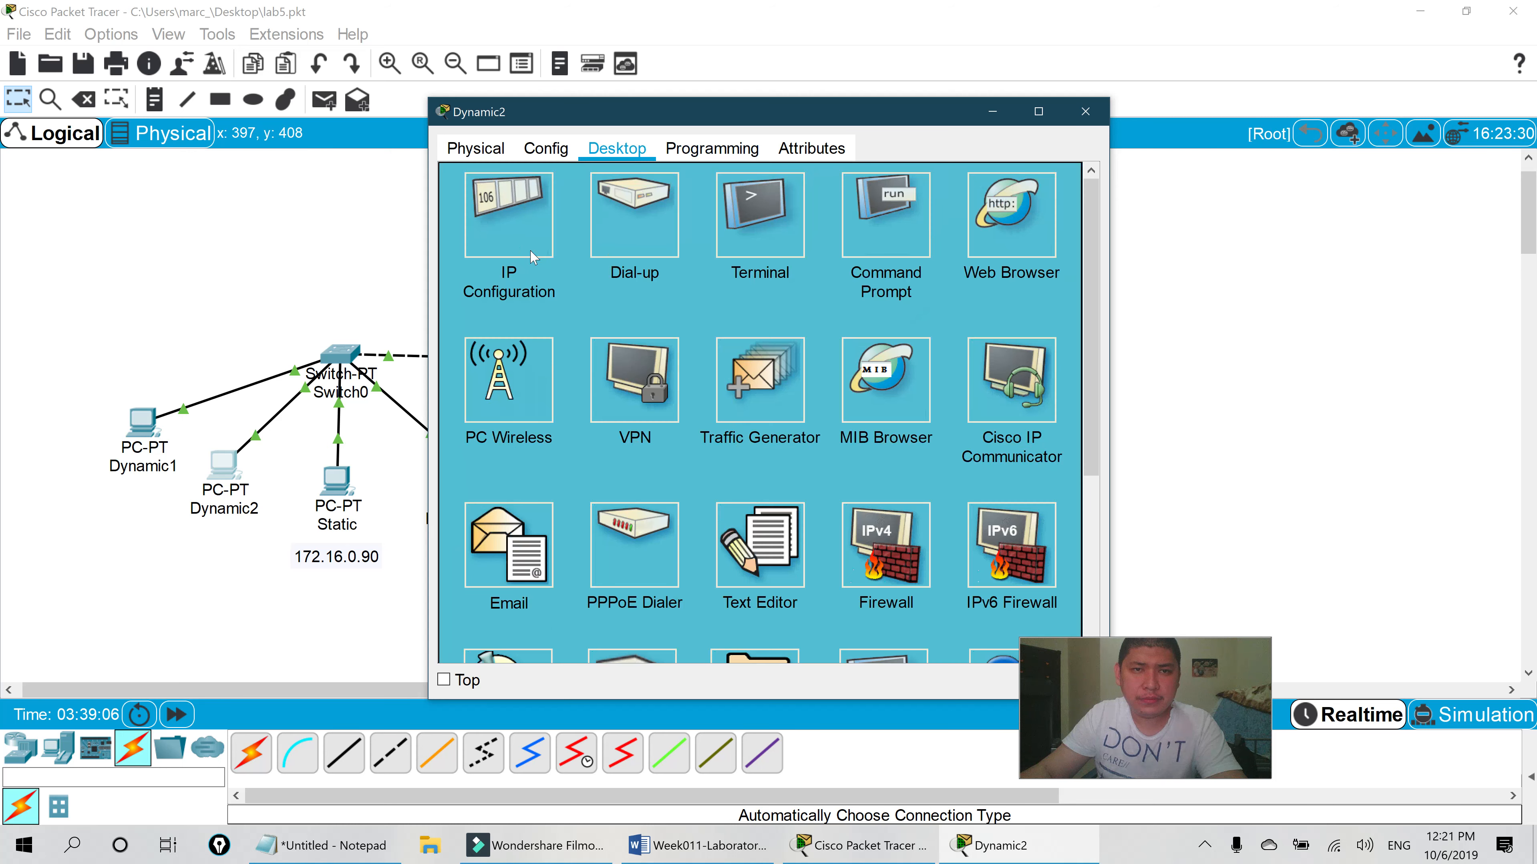
{"action": "left_click", "coordinate": [509, 583]}
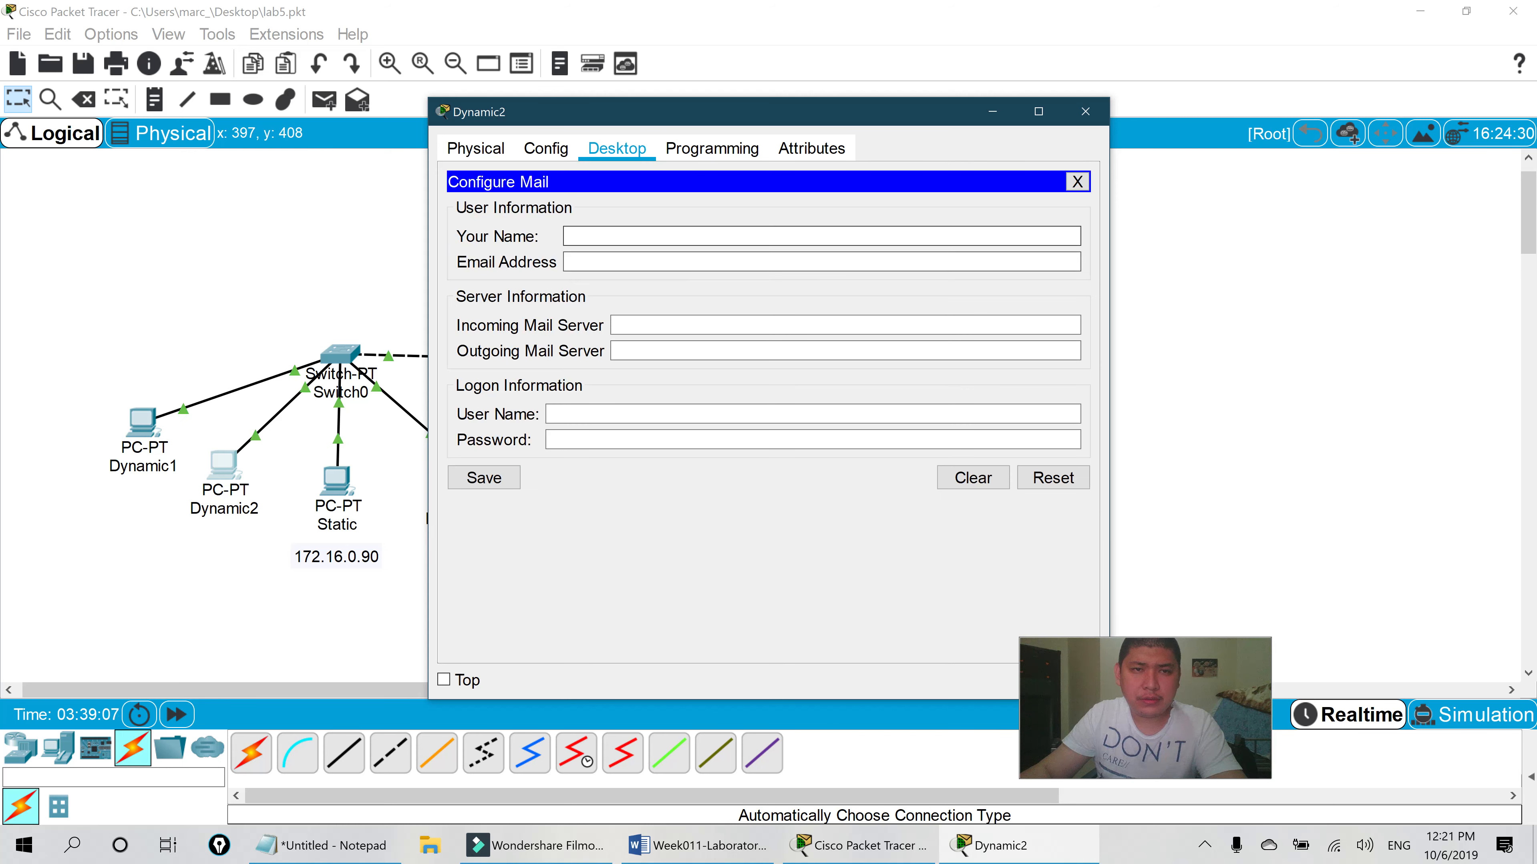
{"action": "type", "text": "Marc2"}
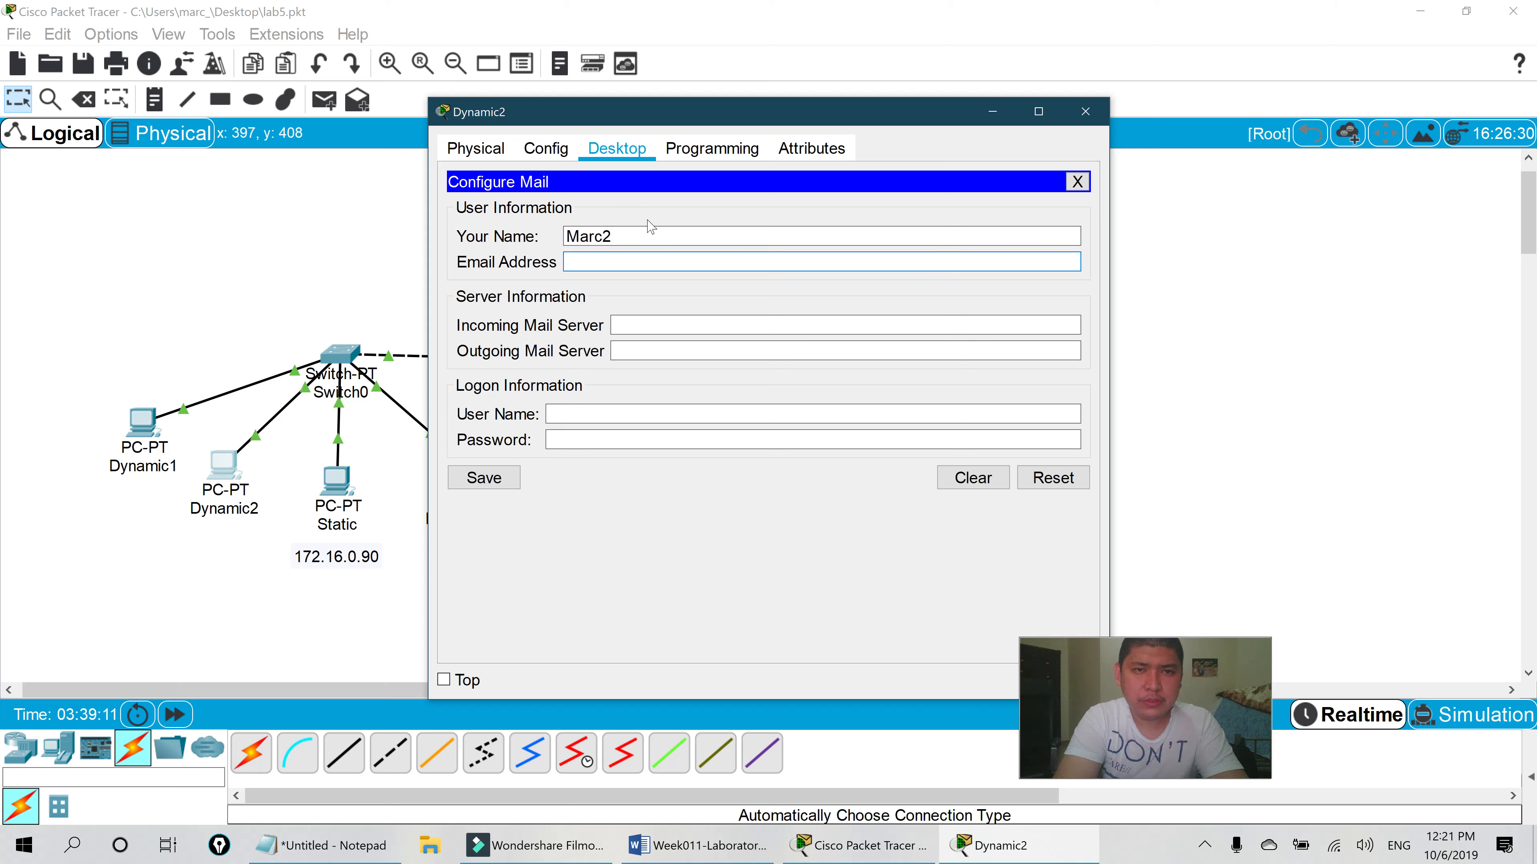
{"action": "type", "text": "User2"}
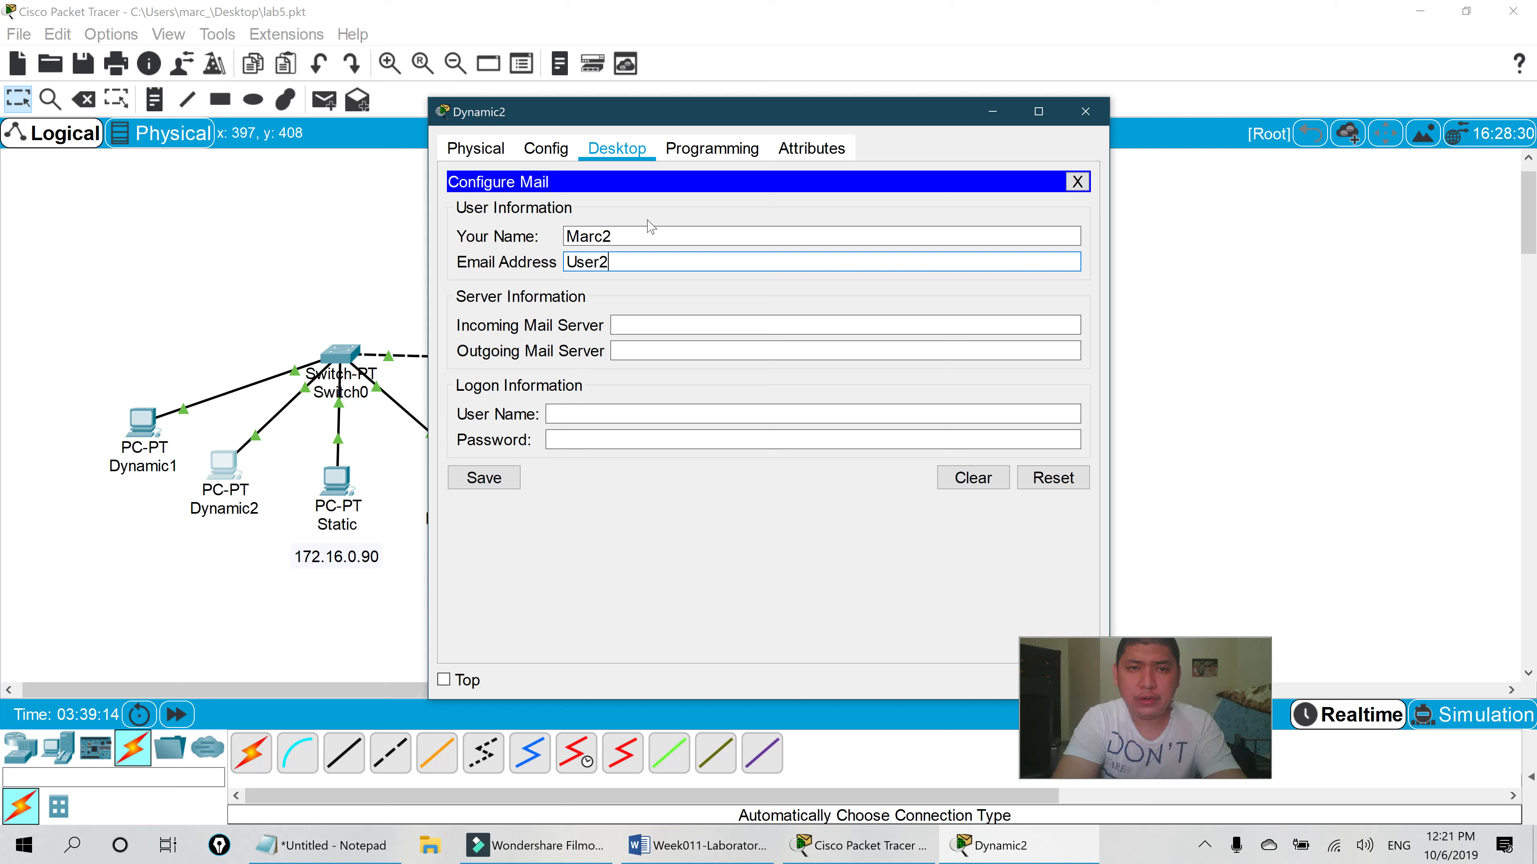
{"action": "type", "text": "@mail.amaes.edu"}
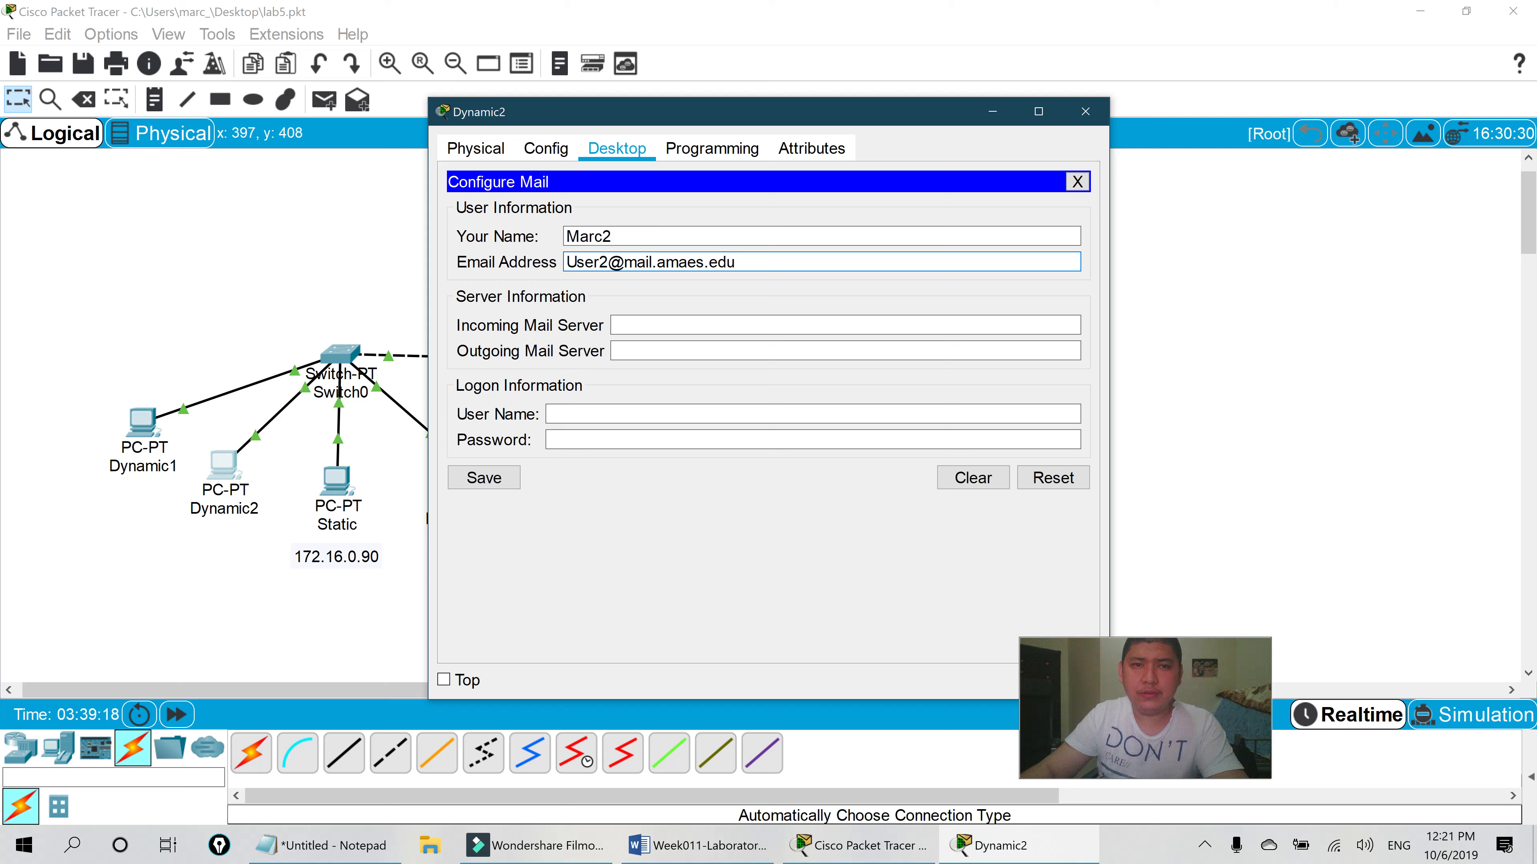
- Set both mail servers to mail.amaes.edu, log in as User2 with its password, and save
{"action": "key", "text": "ctrl+v"}
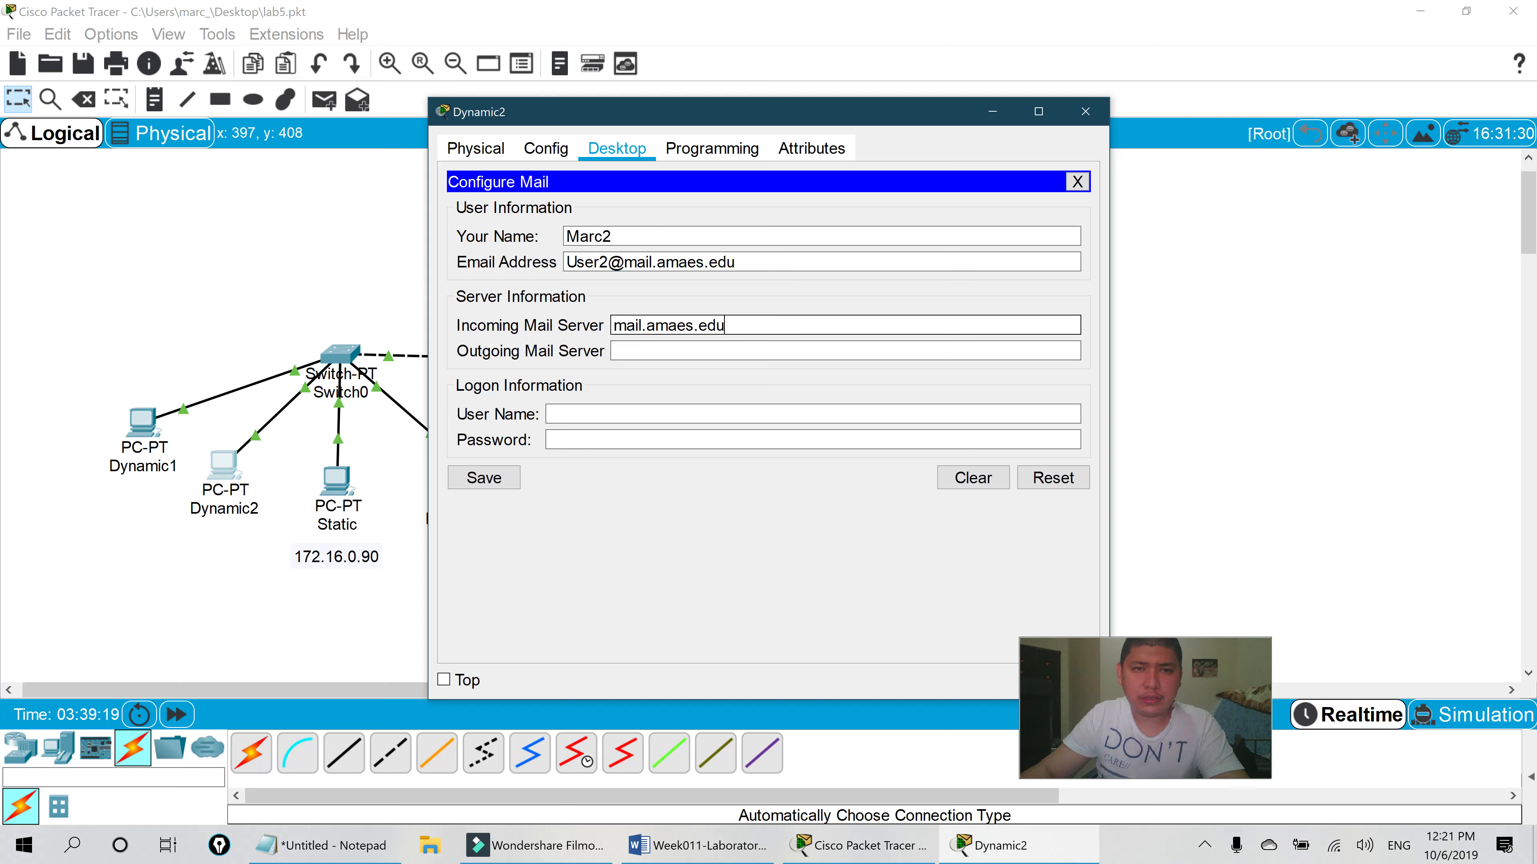
{"action": "left_click", "coordinate": [726, 350]}
{"action": "key", "text": "ctrl+v"}
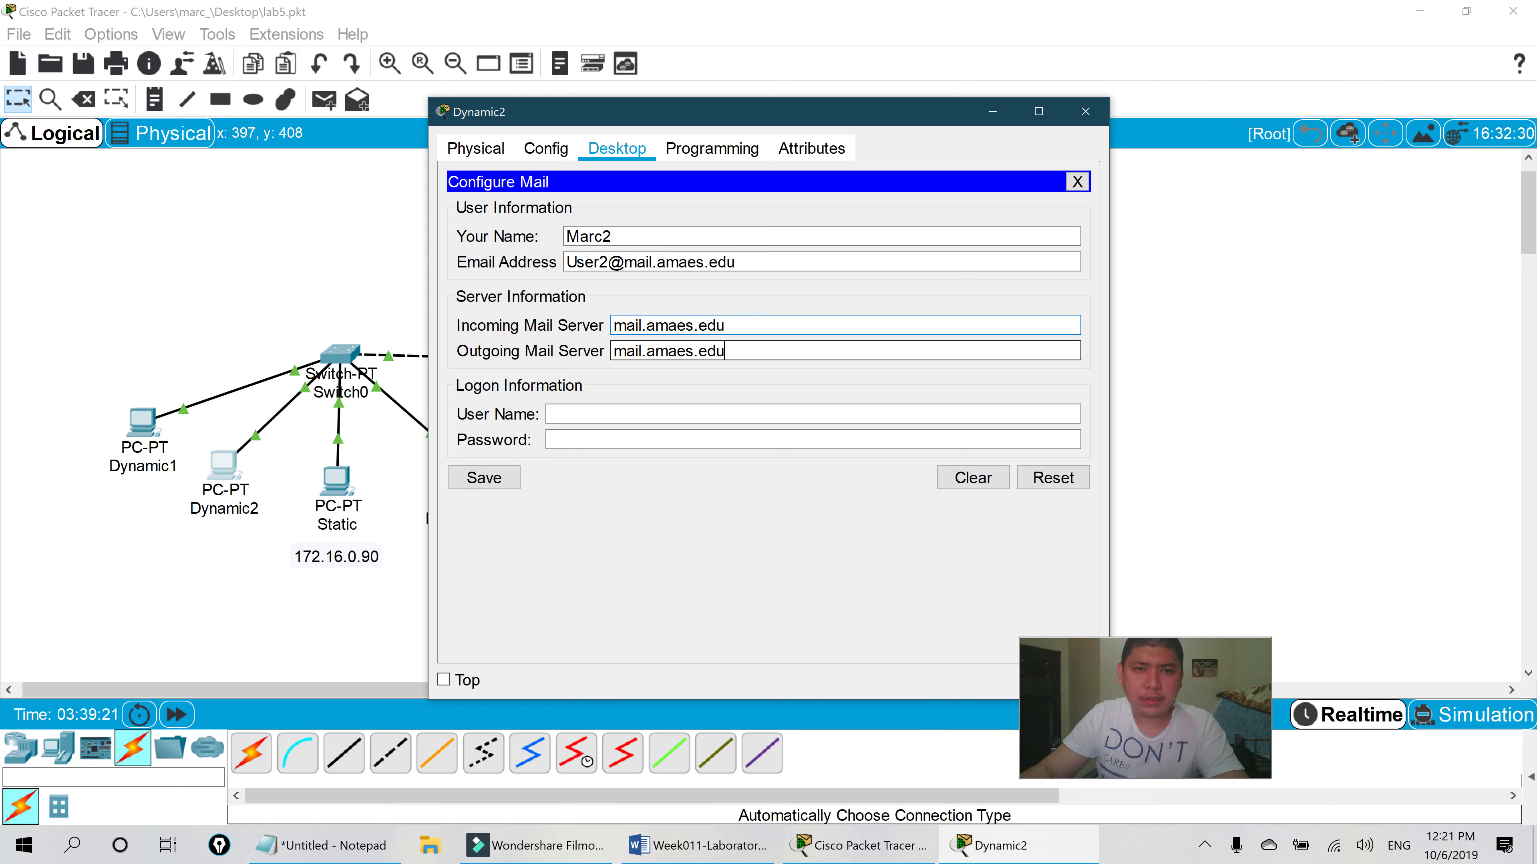
{"action": "key", "text": "Tab"}
{"action": "type", "text": "User2"}
{"action": "key", "text": "Tab"}
{"action": "type", "text": "12"}
{"action": "type", "text": "56"}
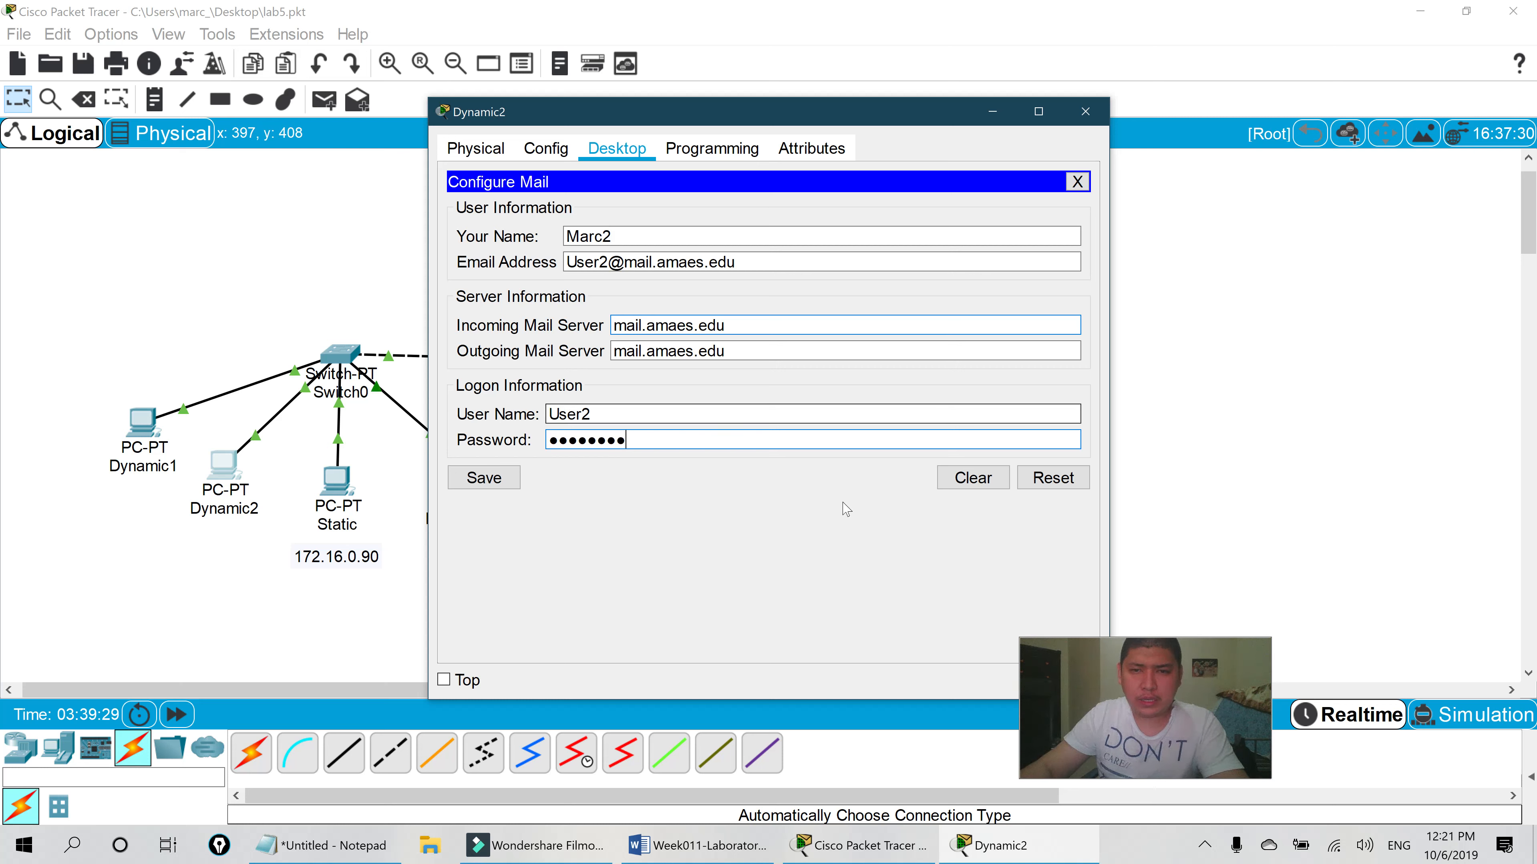
{"action": "left_click", "coordinate": [498, 488]}
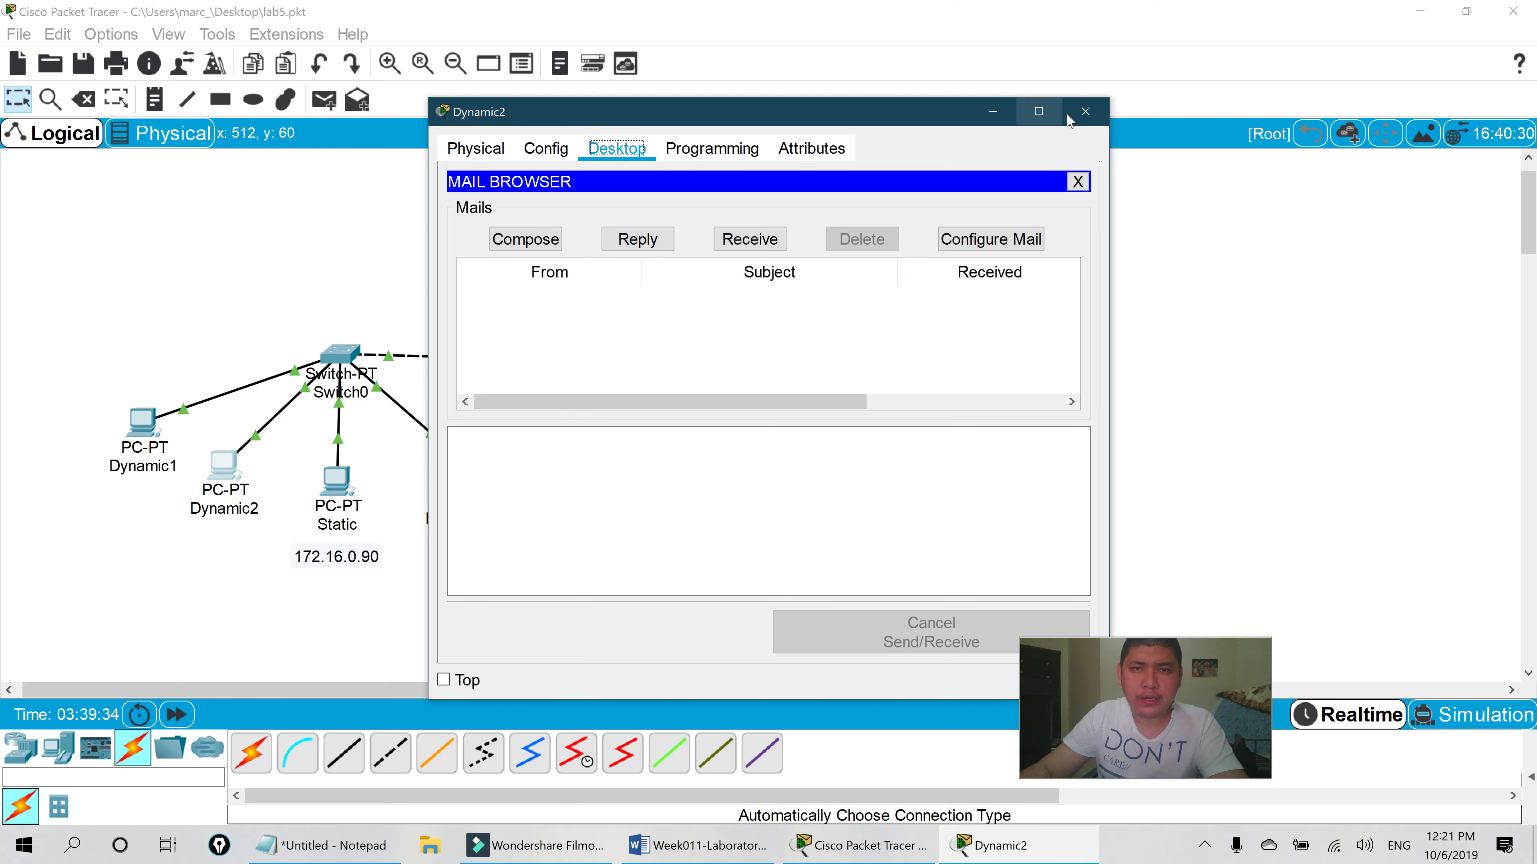
- Close Dynamic2, open the Static PC's Email settings, and enter the user's name and User3
{"action": "left_click", "coordinate": [1086, 112]}
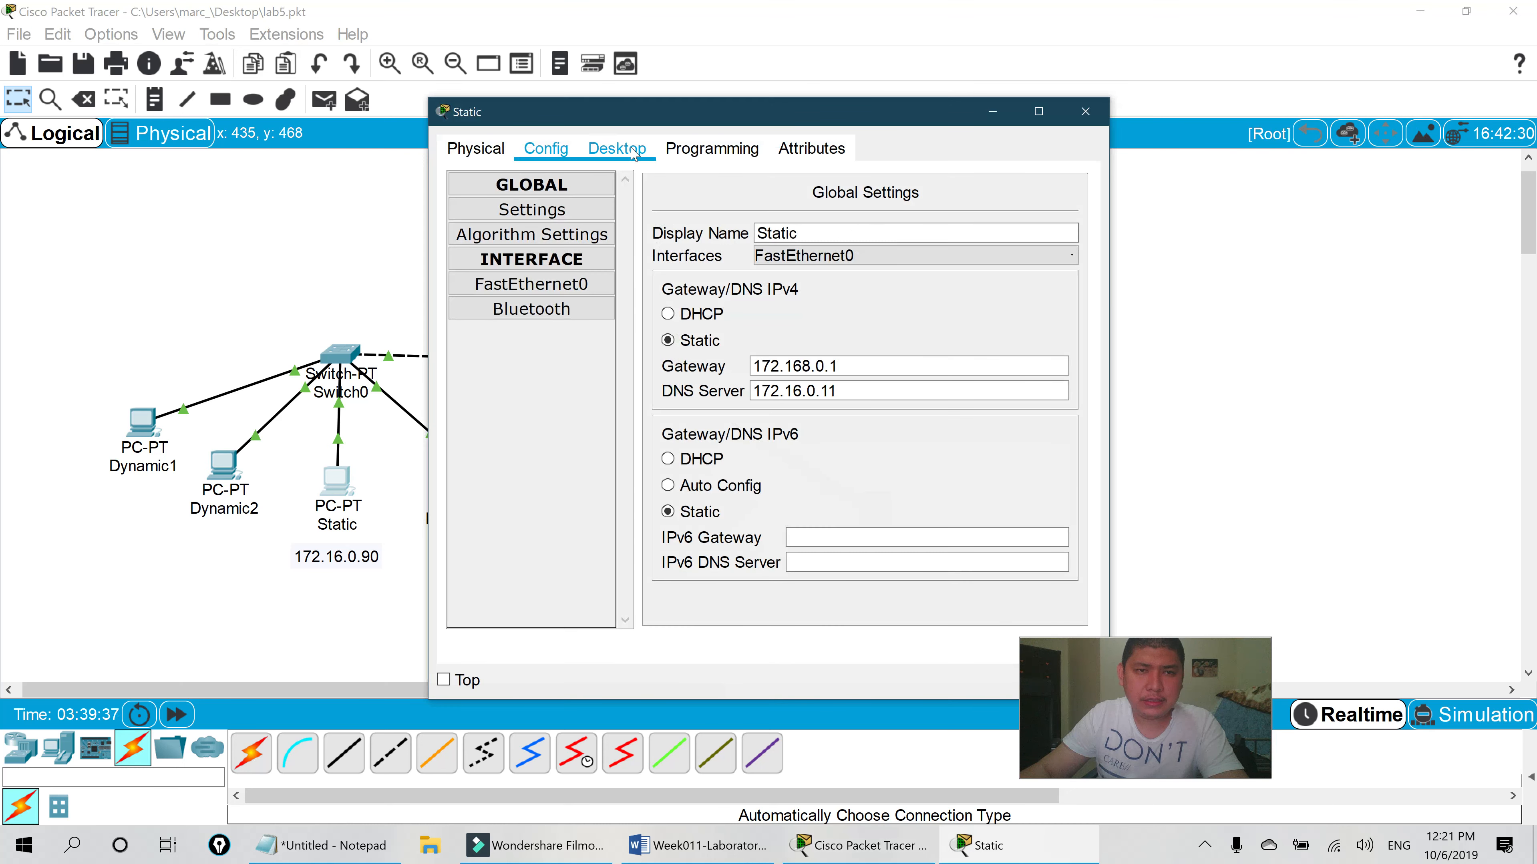
{"action": "left_click", "coordinate": [634, 156]}
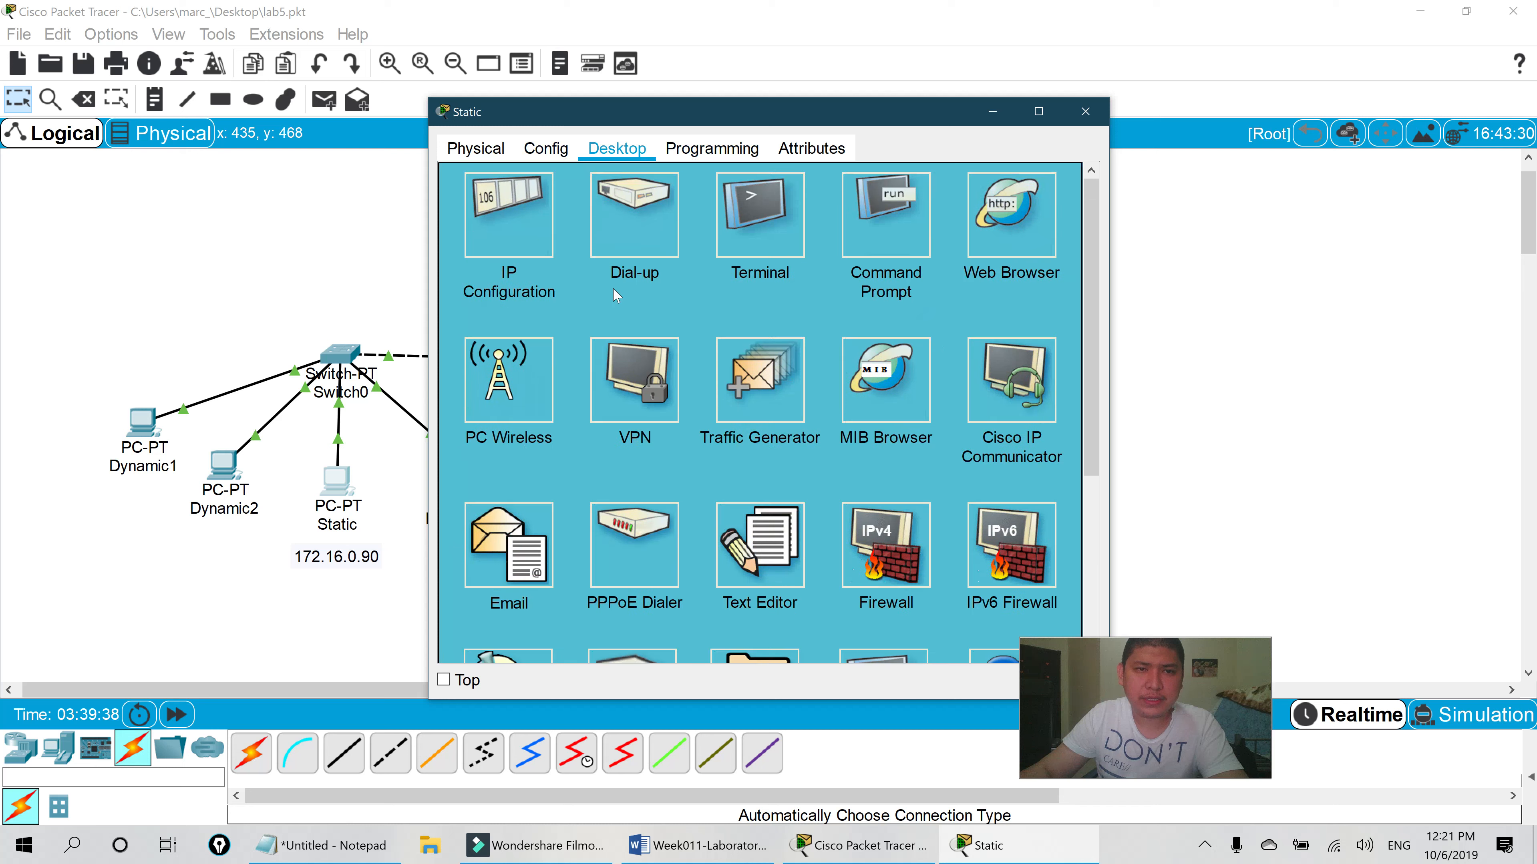
{"action": "left_click", "coordinate": [516, 542]}
{"action": "left_click", "coordinate": [642, 235]}
{"action": "type", "text": "Marc"}
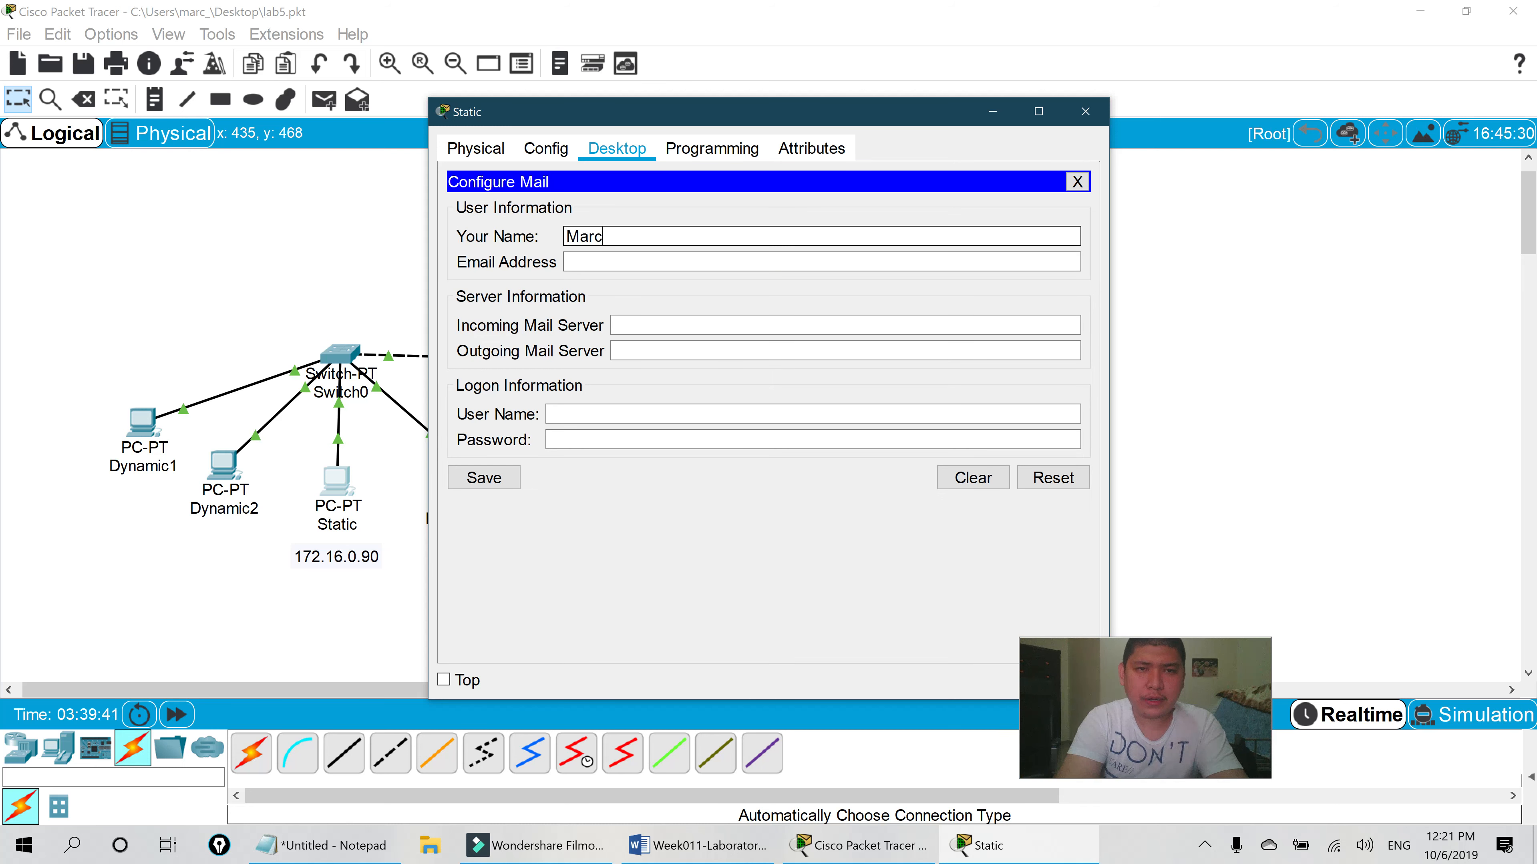
{"action": "type", "text": "3"}
{"action": "key", "text": "Tab"}
{"action": "type", "text": "User3"}
{"action": "key", "text": "Tab"}
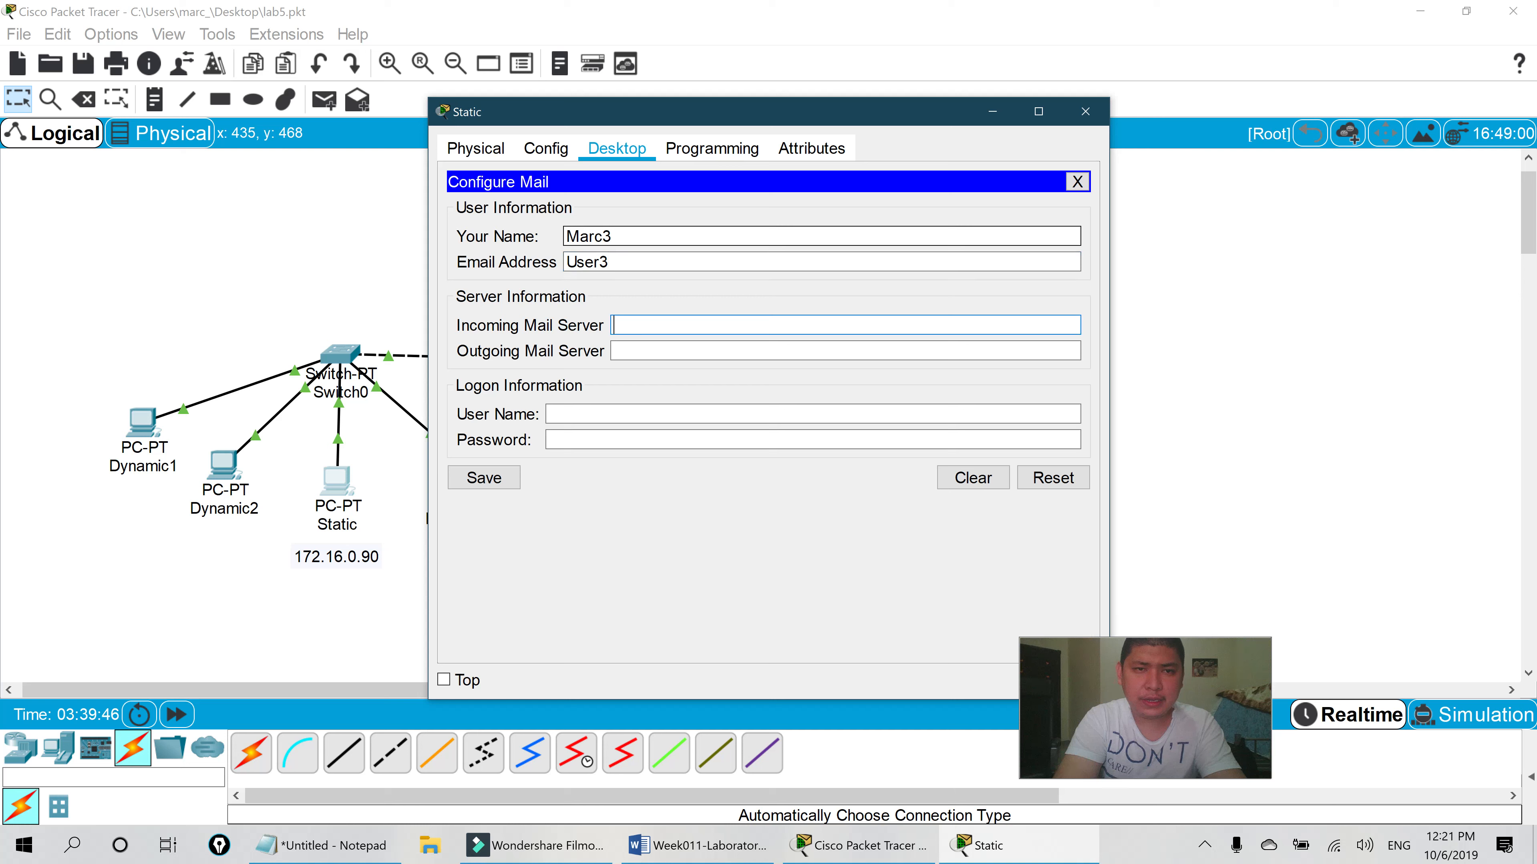
- Complete the User3 address at mail.amaes.edu and set both mail servers to mail.amaes.edu
{"action": "type", "text": "mail.amaes.edu"}
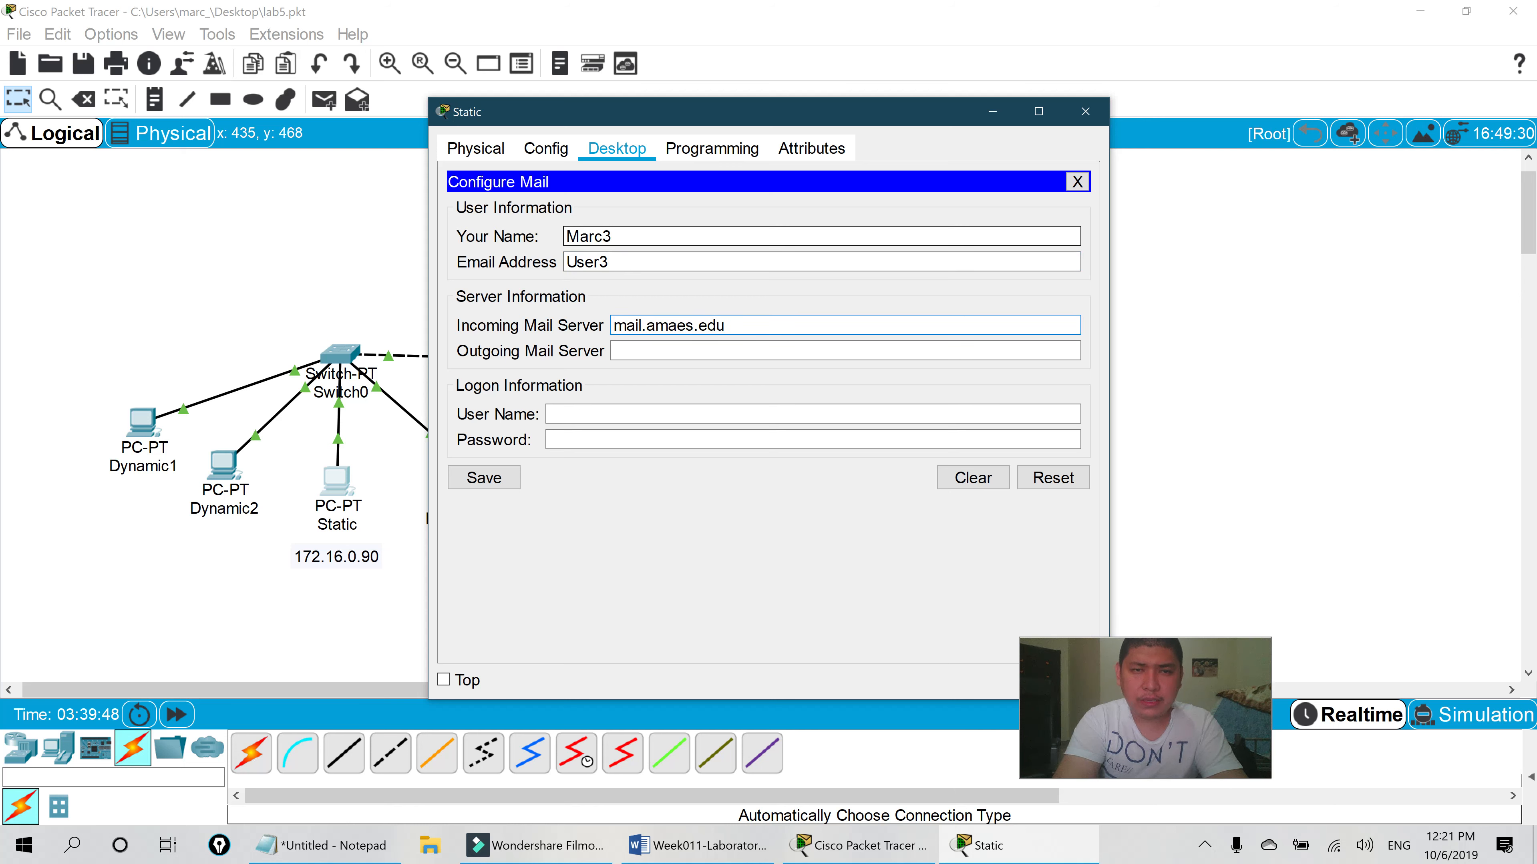
{"action": "left_click", "coordinate": [647, 261]}
{"action": "type", "text": "@"}
{"action": "type", "text": "mail.amaes.edu"}
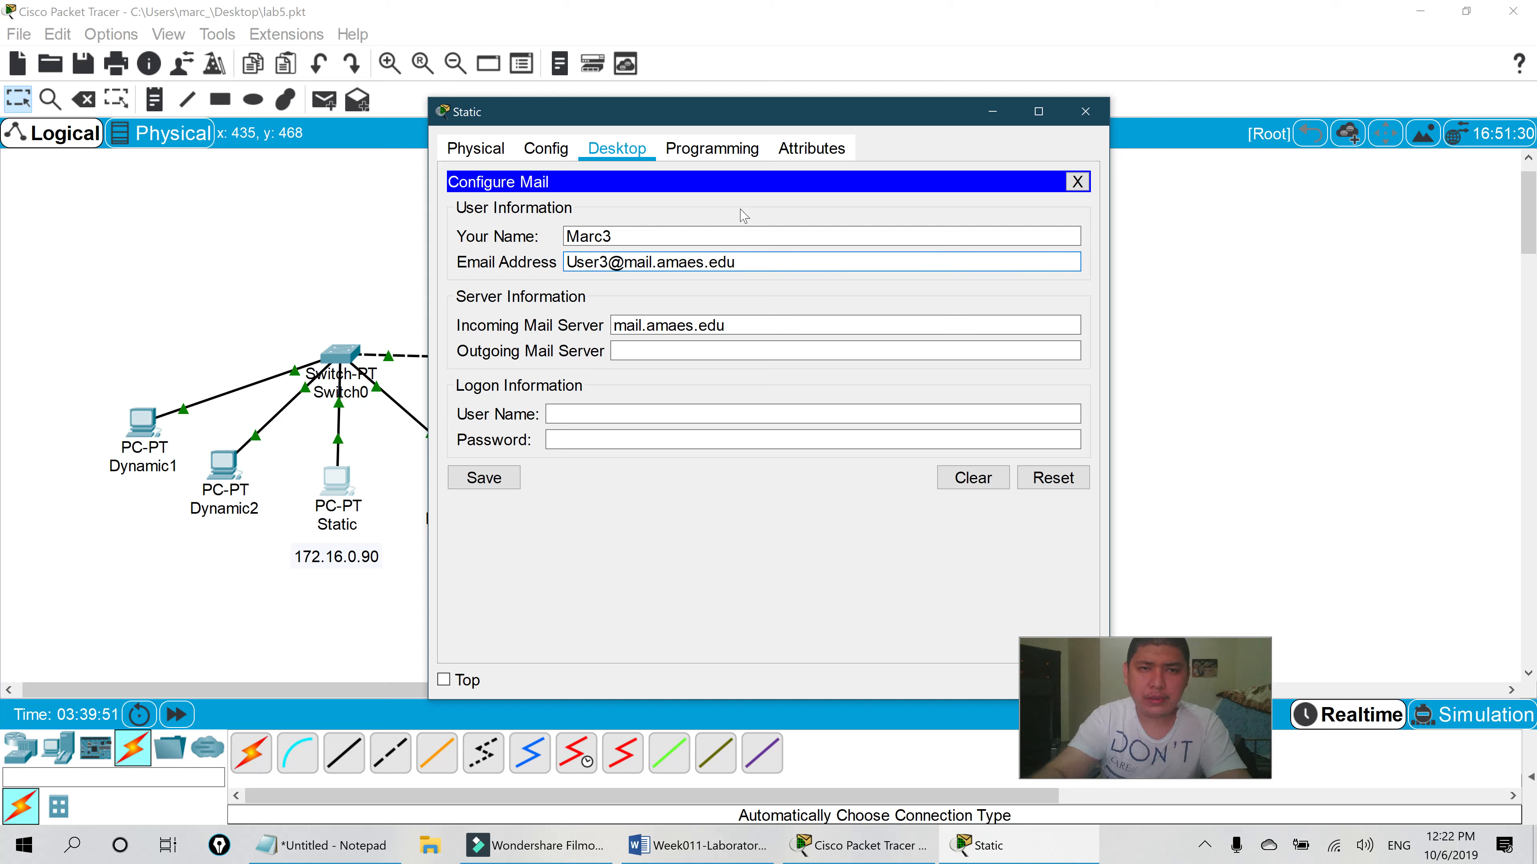
{"action": "left_click", "coordinate": [624, 351]}
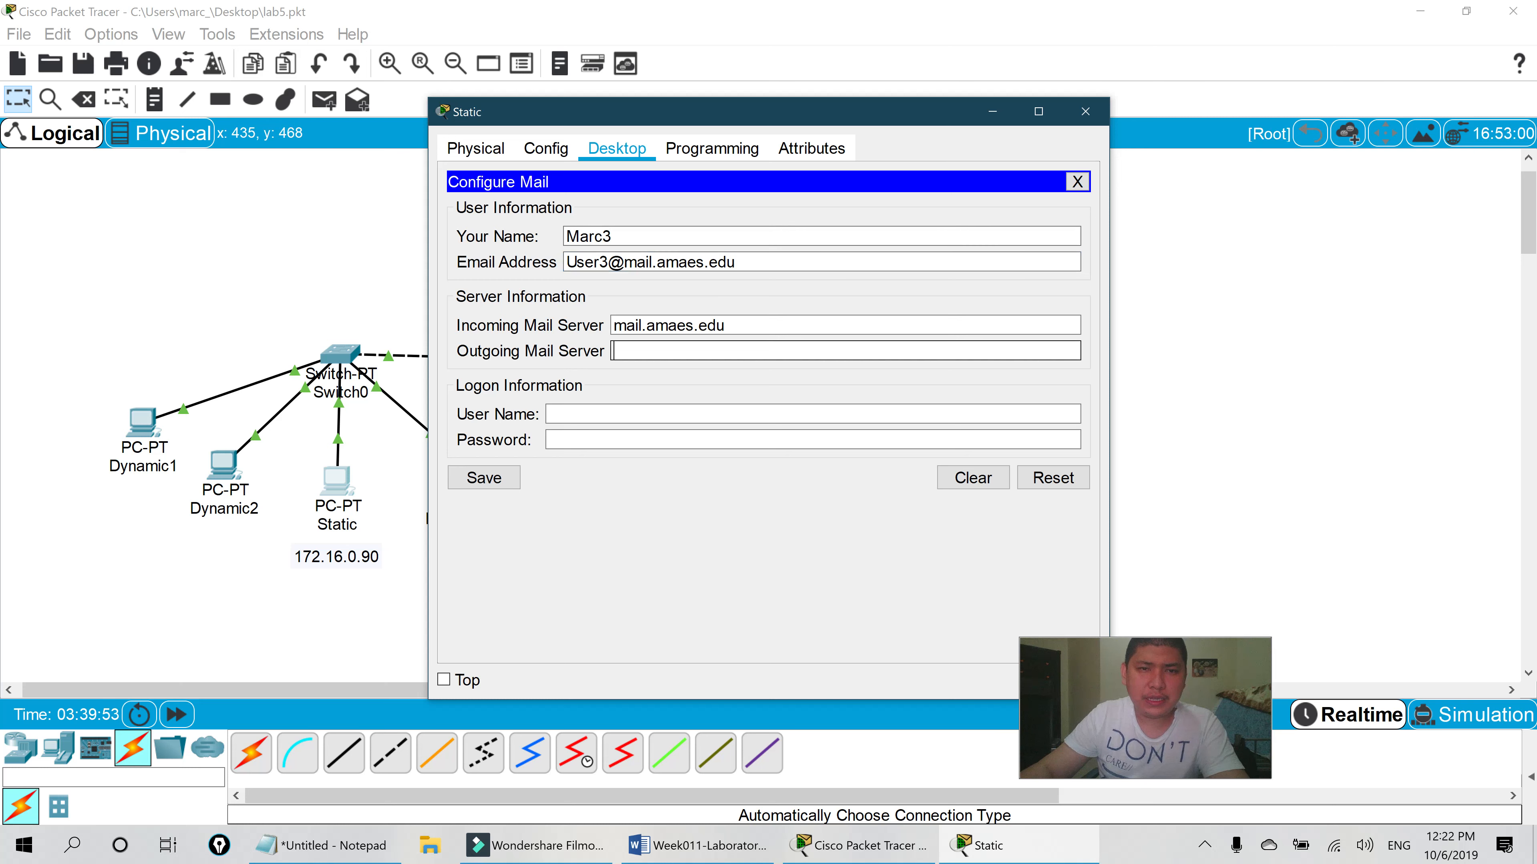
{"action": "type", "text": "mail.amaes.edu"}
- Enter logon User3 and save the Static PC's mail account
{"action": "left_click", "coordinate": [606, 416]}
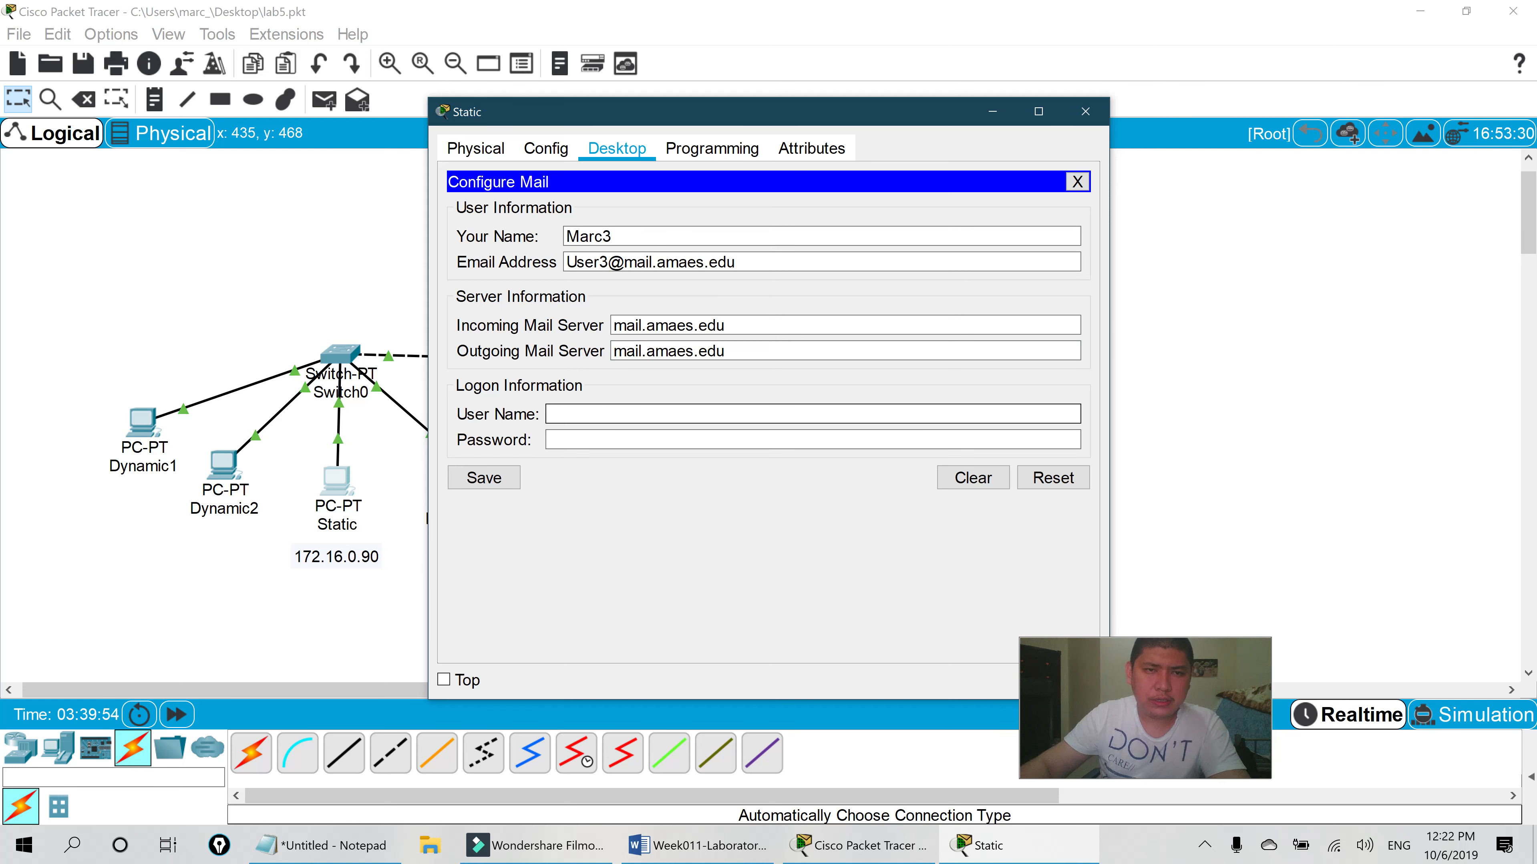
{"action": "type", "text": "User3"}
{"action": "key", "text": "Tab"}
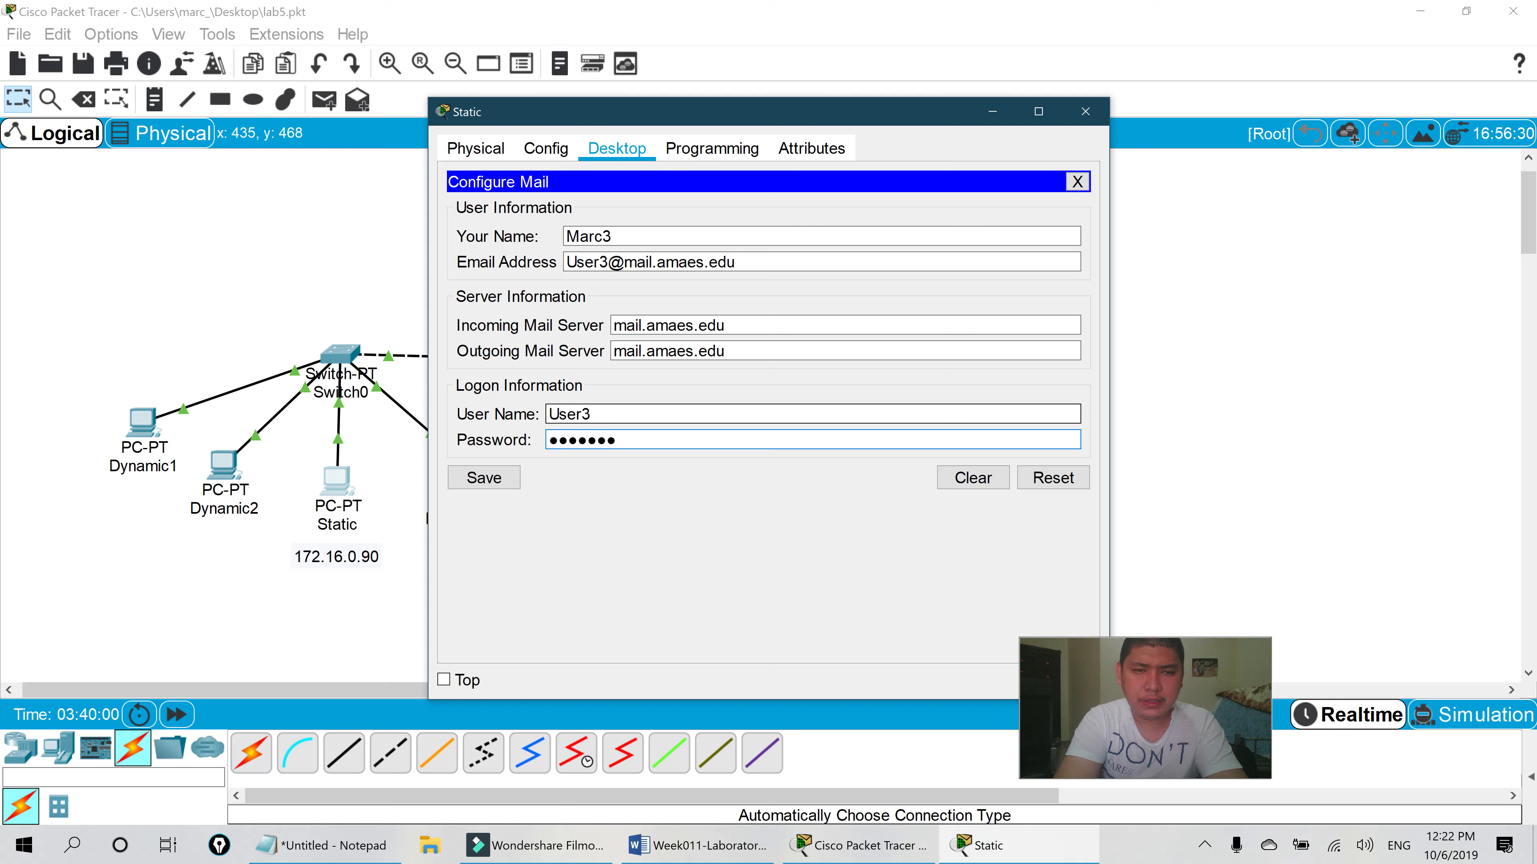
{"action": "left_click", "coordinate": [506, 477]}
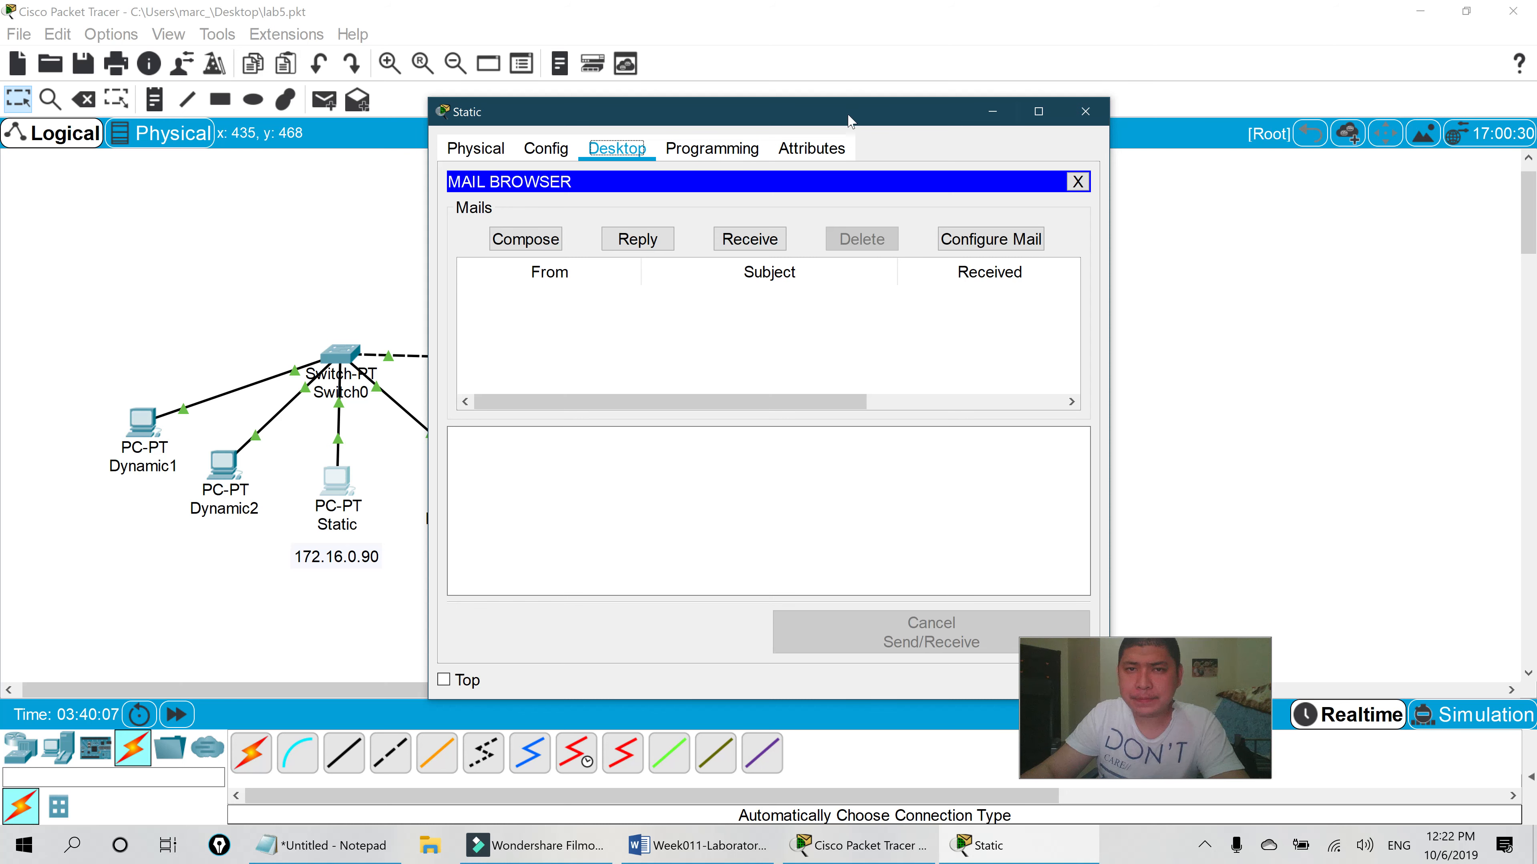
{"action": "left_click_drag", "start_coordinate": [850, 121], "coordinate": [880, 125]}
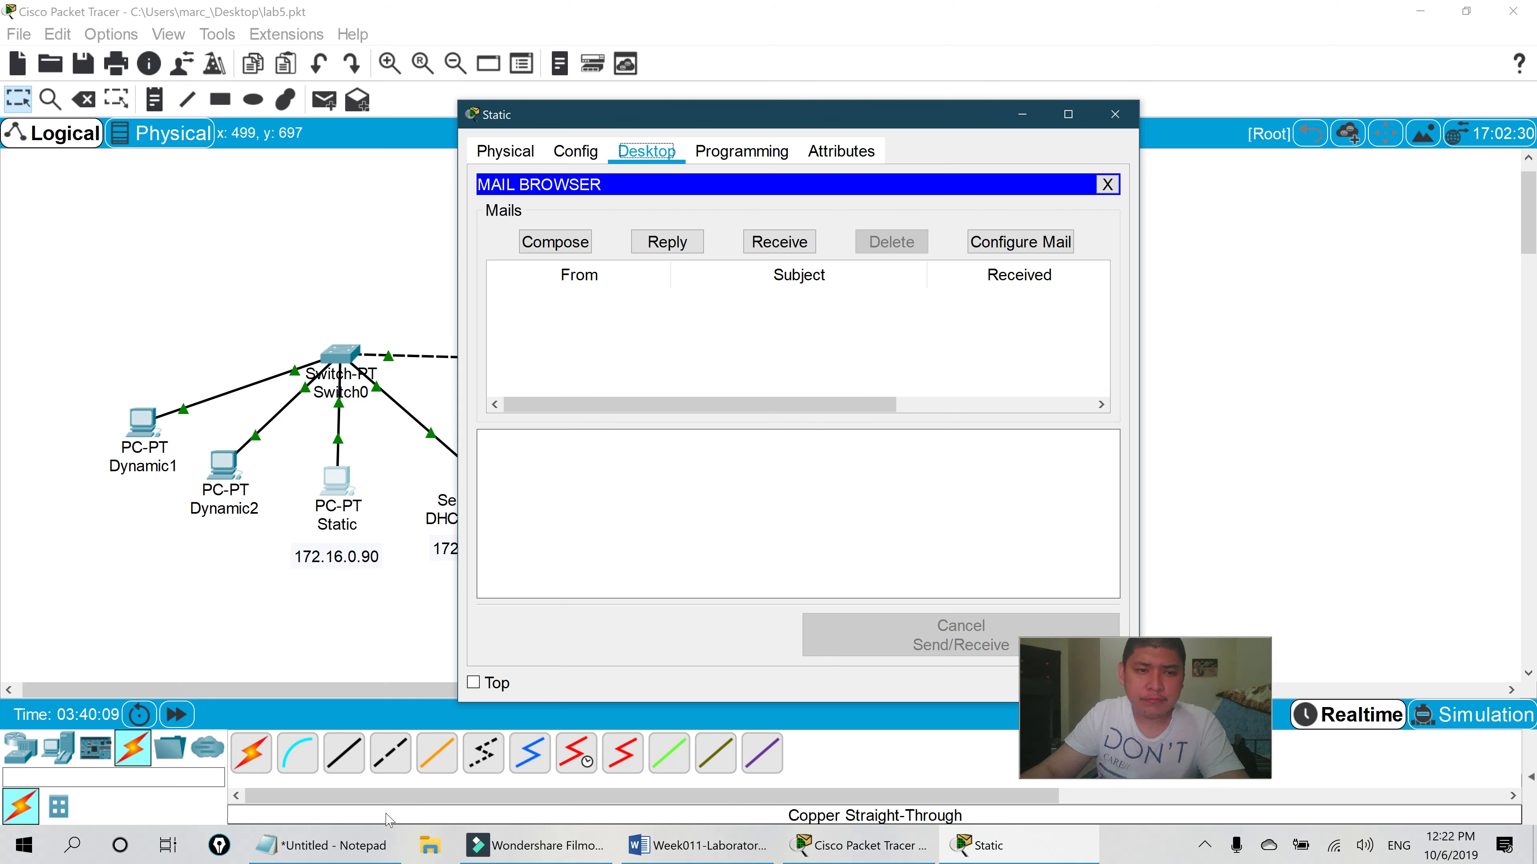
- Close the Static PC window and read the Configure Mail steps 9–10 on pages 4–5 of the lab sheet
{"action": "left_click", "coordinate": [1112, 116]}
{"action": "left_click", "coordinate": [714, 842]}
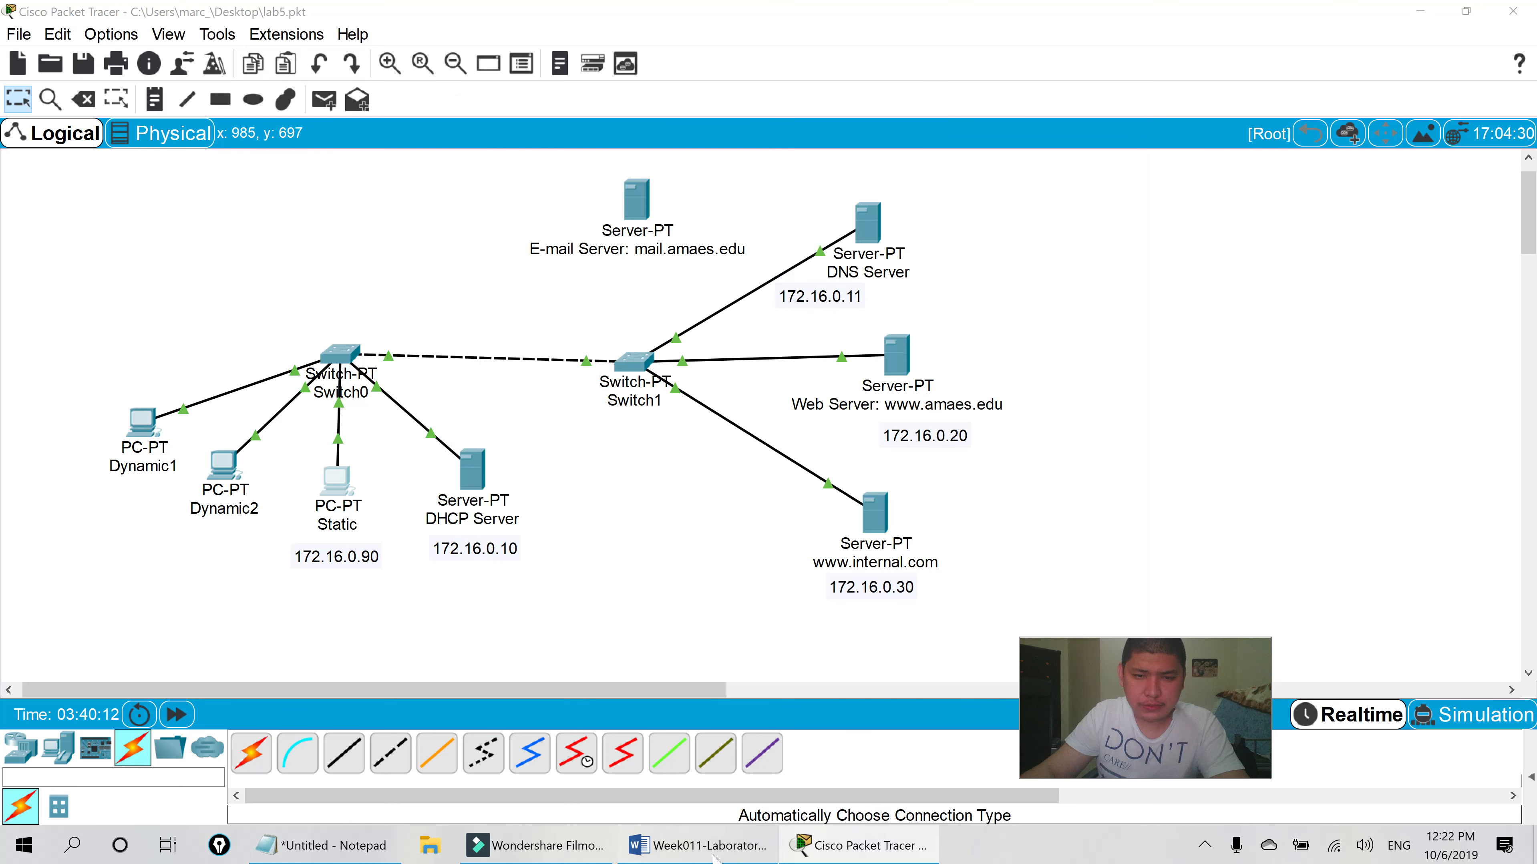
{"action": "scroll", "coordinate": [640, 318], "scroll_direction": "down", "scroll_amount": 1}
{"action": "scroll", "coordinate": [641, 318], "scroll_direction": "down", "scroll_amount": 10}
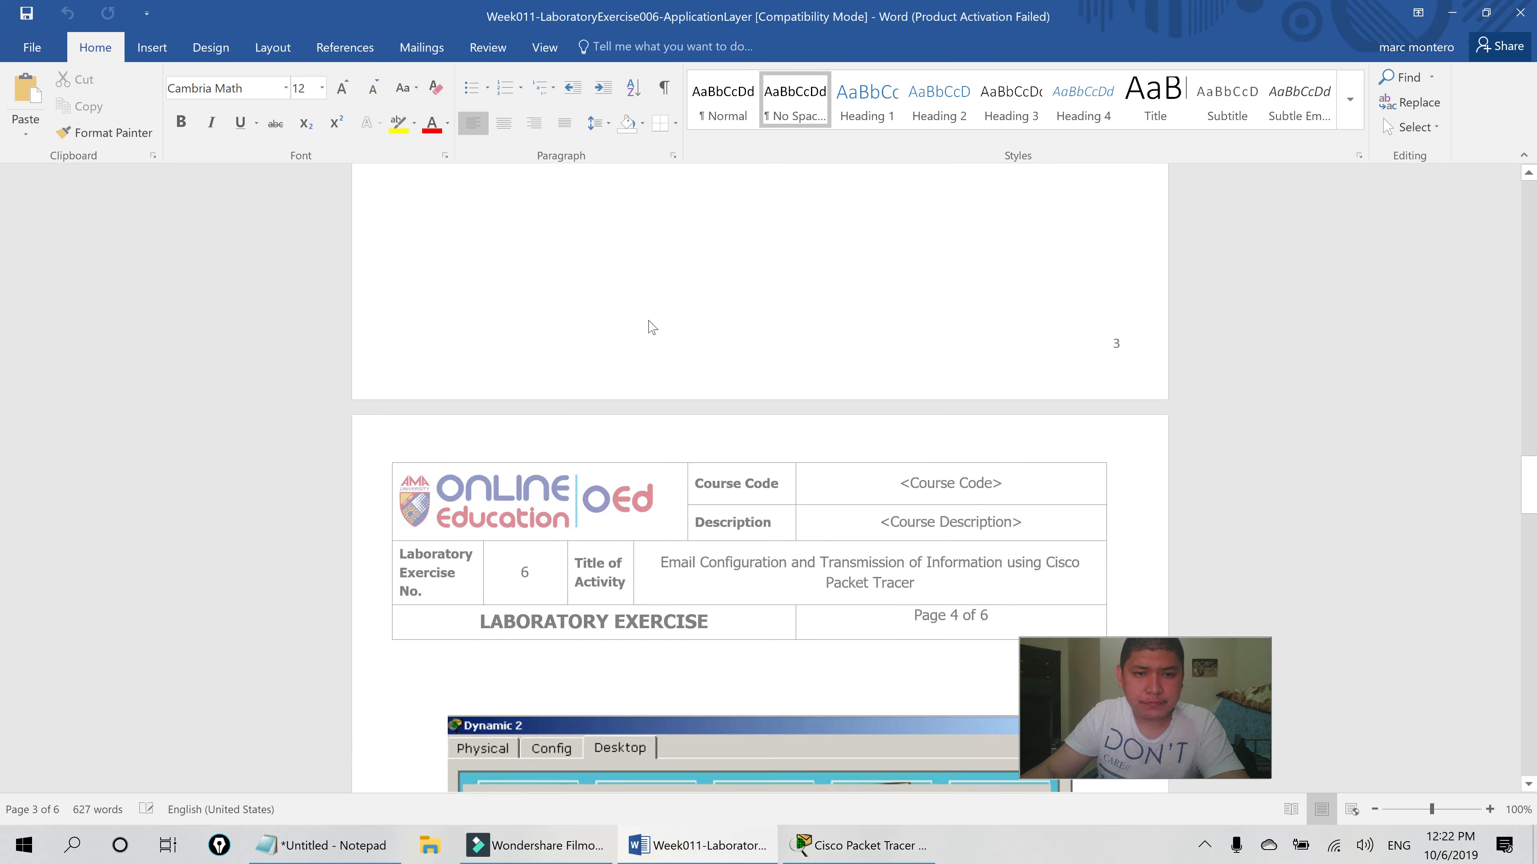
{"action": "scroll", "coordinate": [649, 325], "scroll_direction": "down", "scroll_amount": 4}
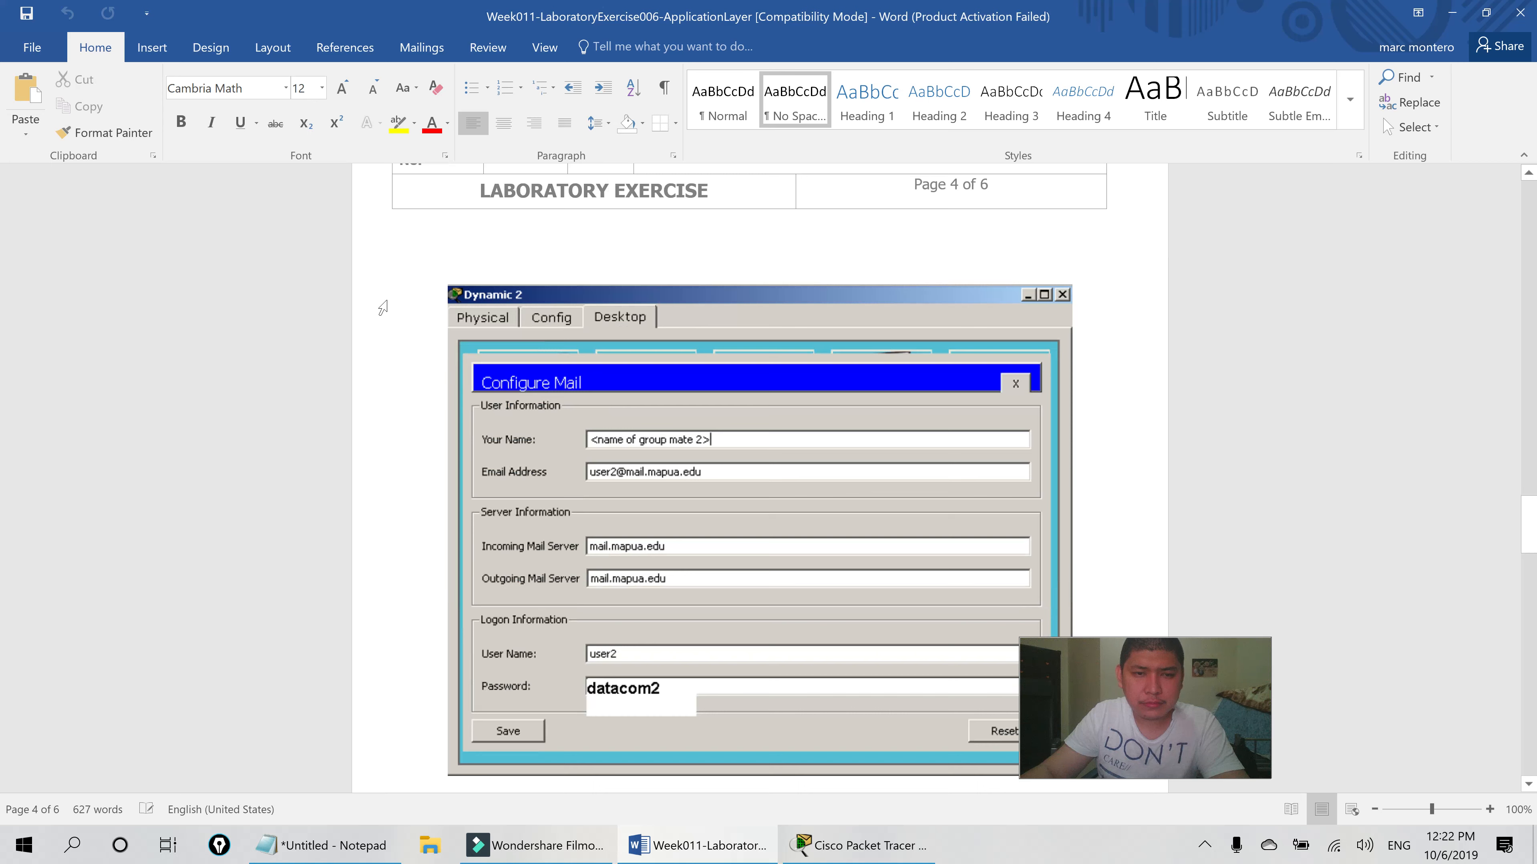
{"action": "scroll", "coordinate": [626, 327], "scroll_direction": "down", "scroll_amount": 4}
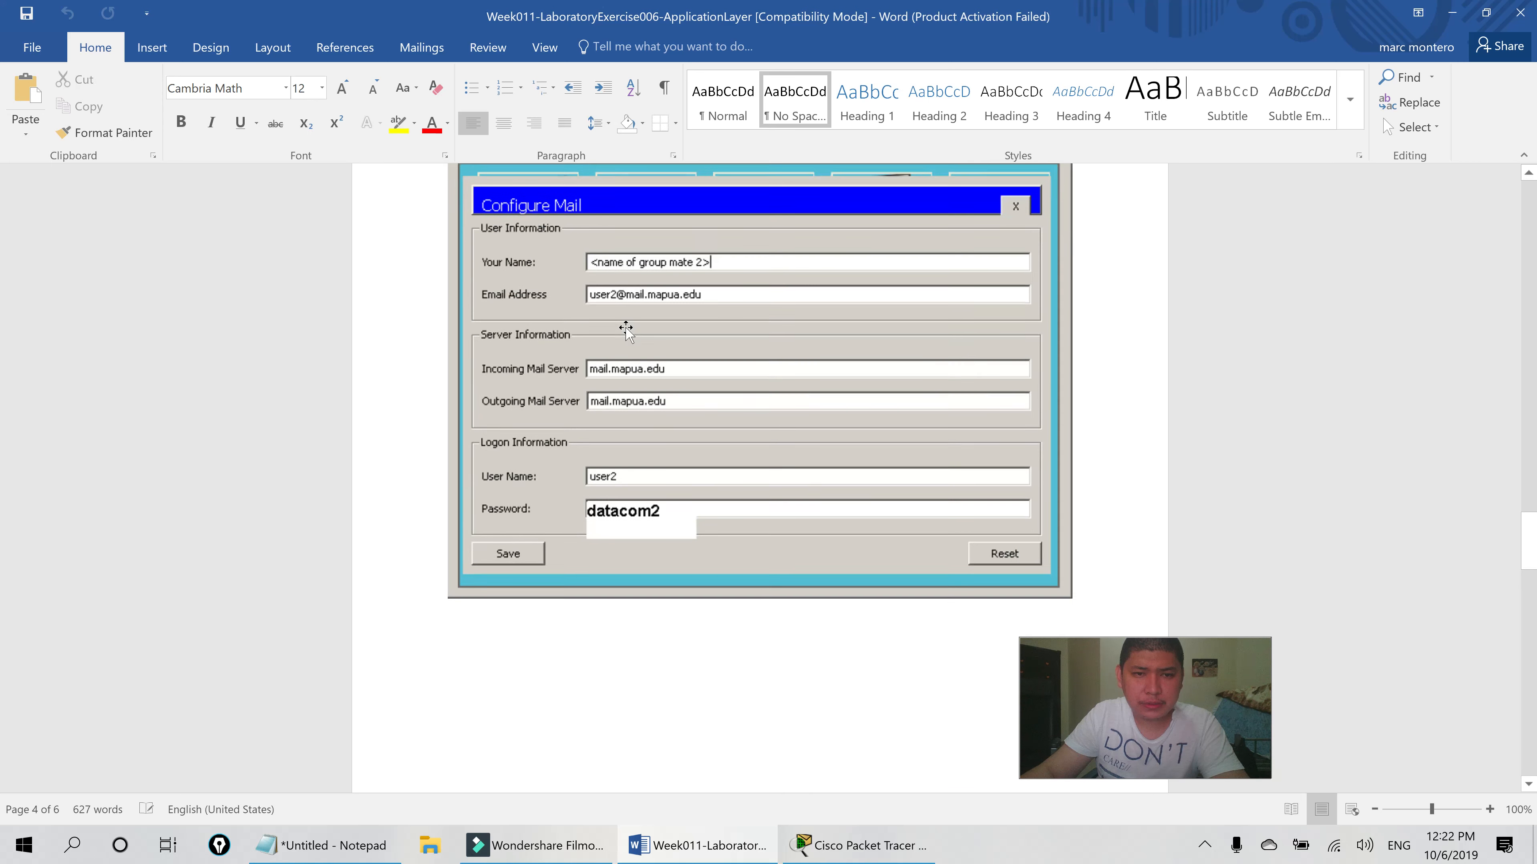
{"action": "scroll", "coordinate": [638, 273], "scroll_direction": "down", "scroll_amount": 9}
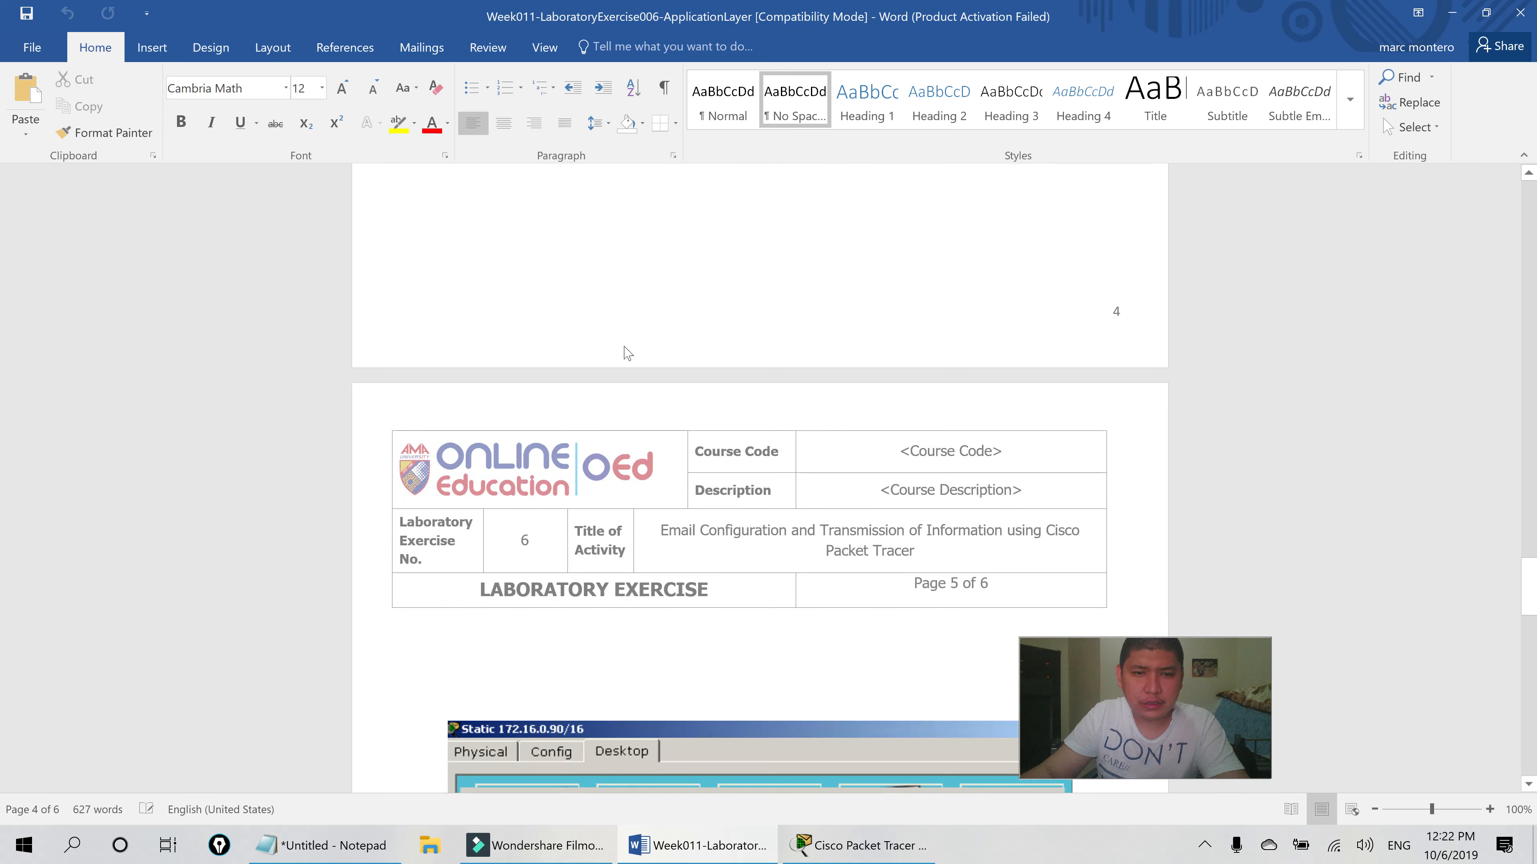
{"action": "scroll", "coordinate": [621, 348], "scroll_direction": "down", "scroll_amount": 11}
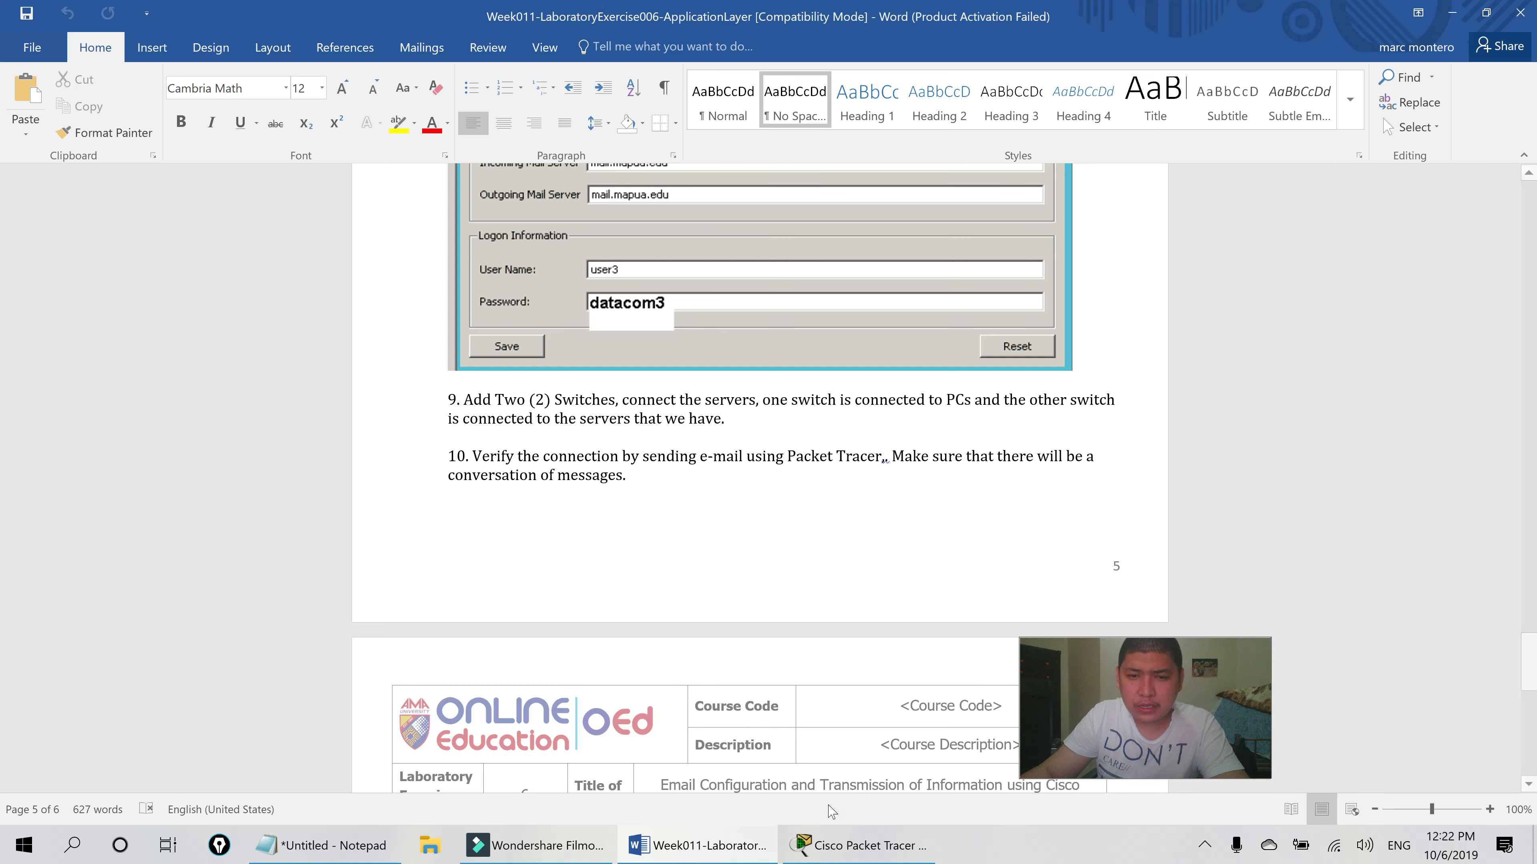
{"action": "left_click", "coordinate": [859, 845]}
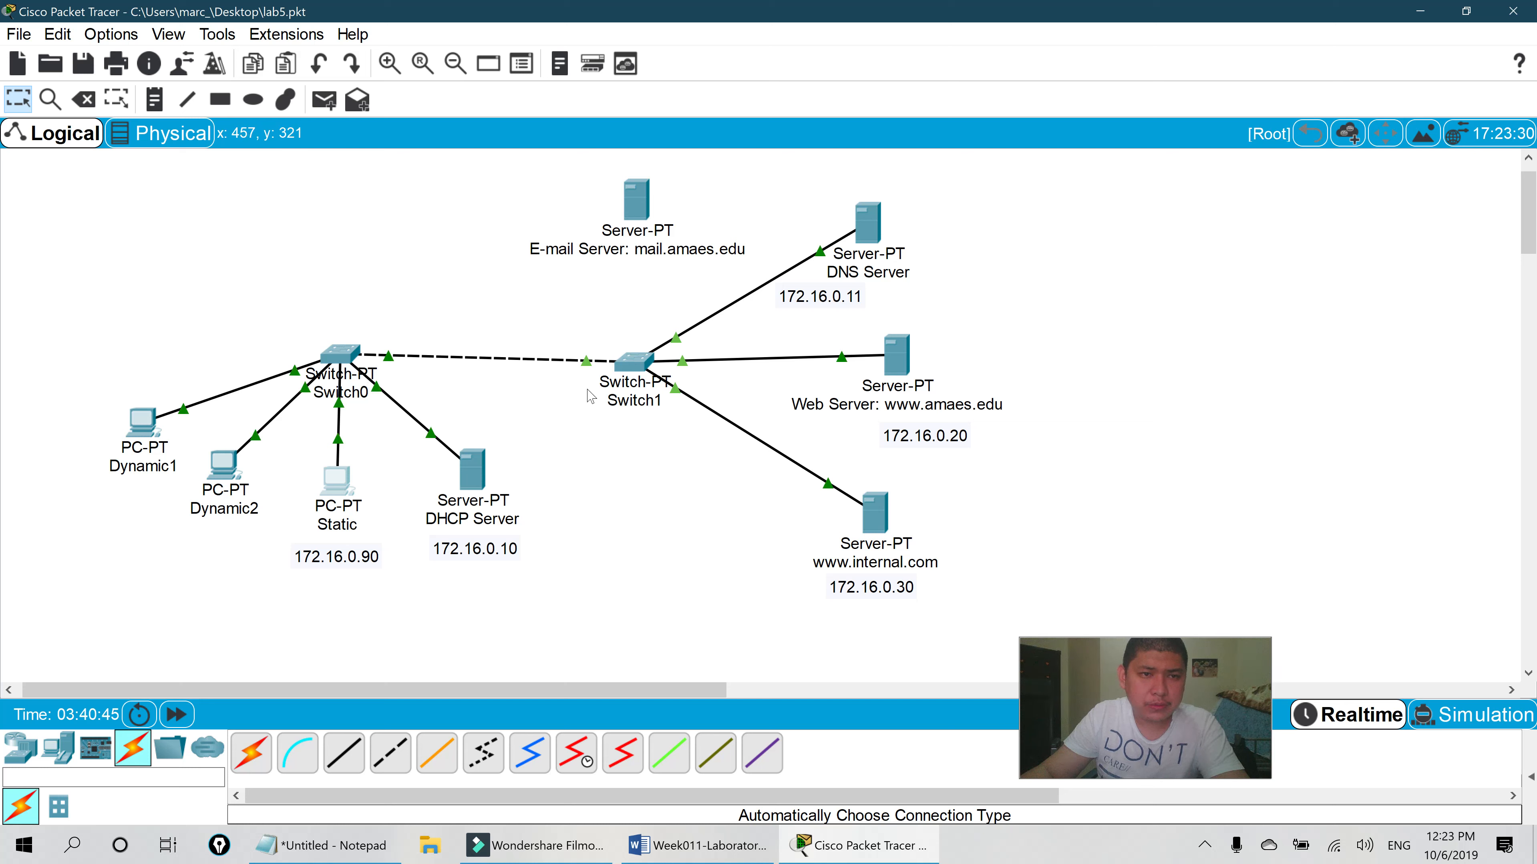
- Move the DHCP Server under Switch1 and rewire its cable to Switch1 Ethernet6/1
{"action": "left_click_drag", "start_coordinate": [473, 471], "coordinate": [712, 548]}
{"action": "left_click", "coordinate": [383, 377]}
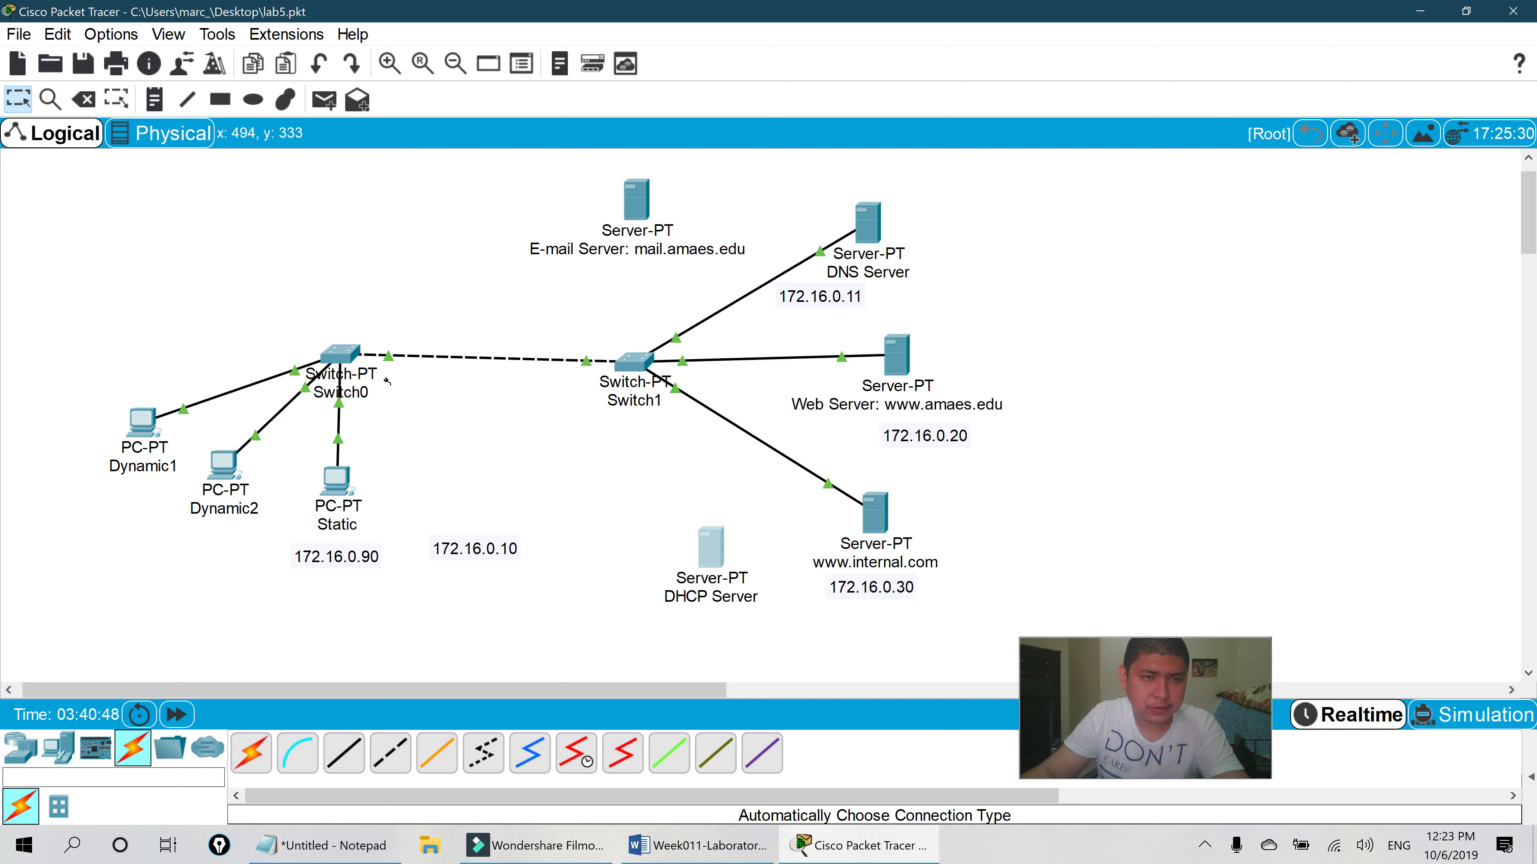
{"action": "left_click", "coordinate": [632, 365]}
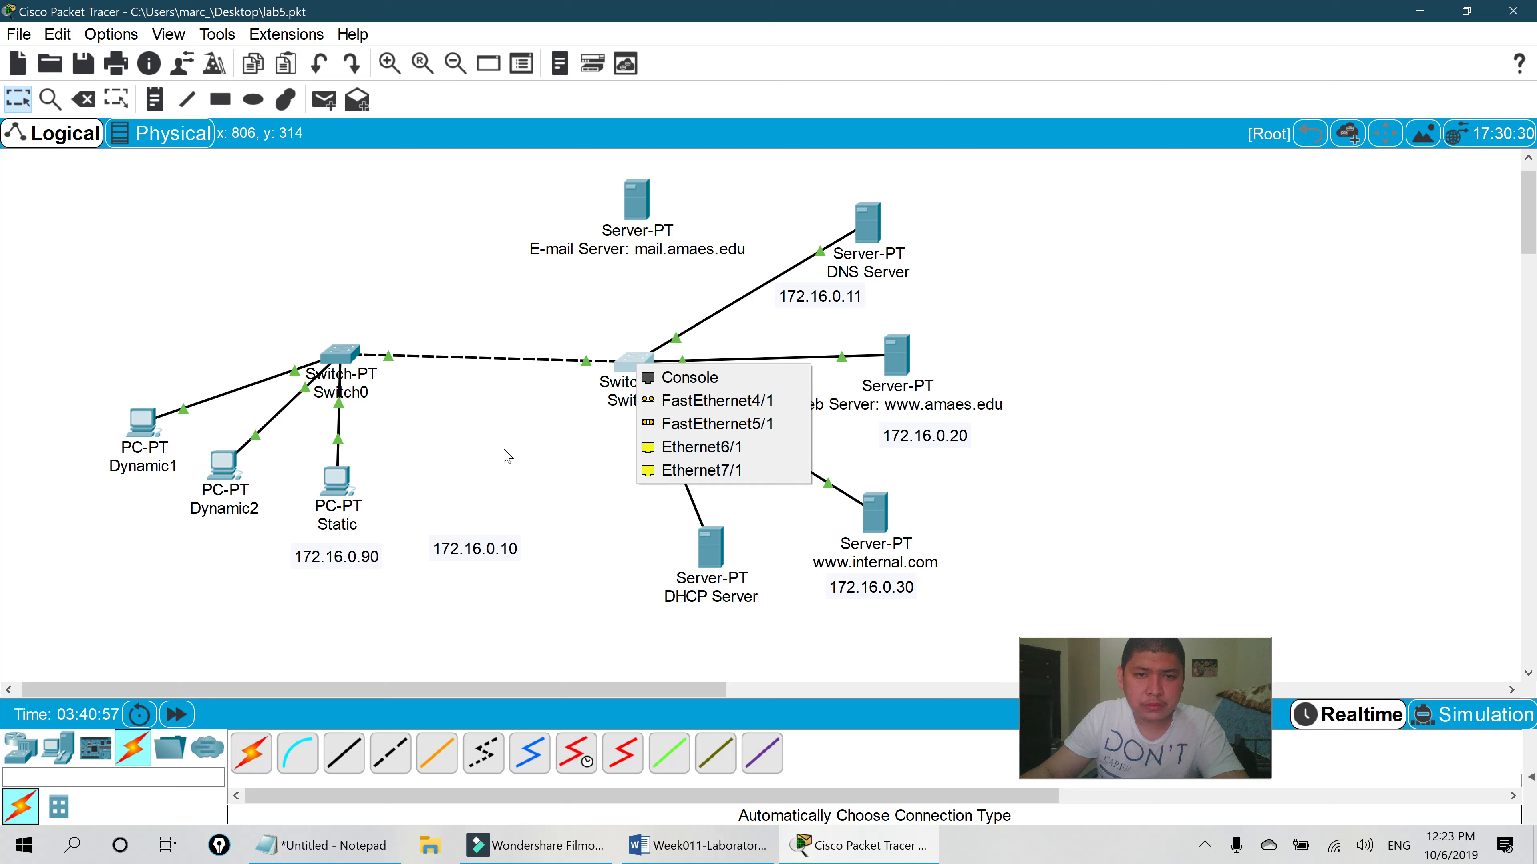
{"action": "left_click", "coordinate": [514, 457]}
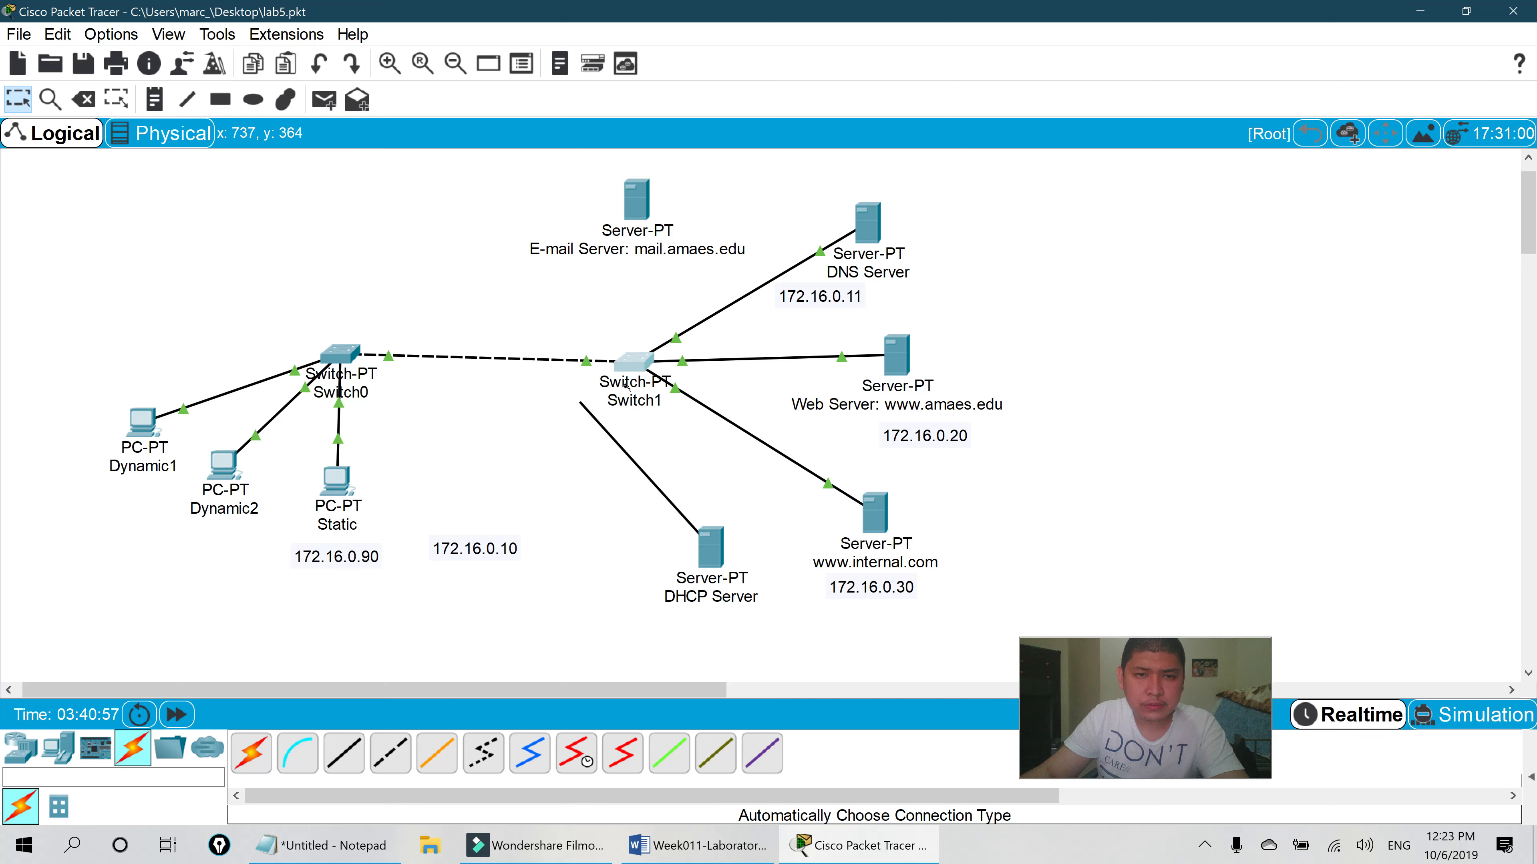
{"action": "left_click", "coordinate": [636, 362]}
{"action": "left_click", "coordinate": [700, 398]}
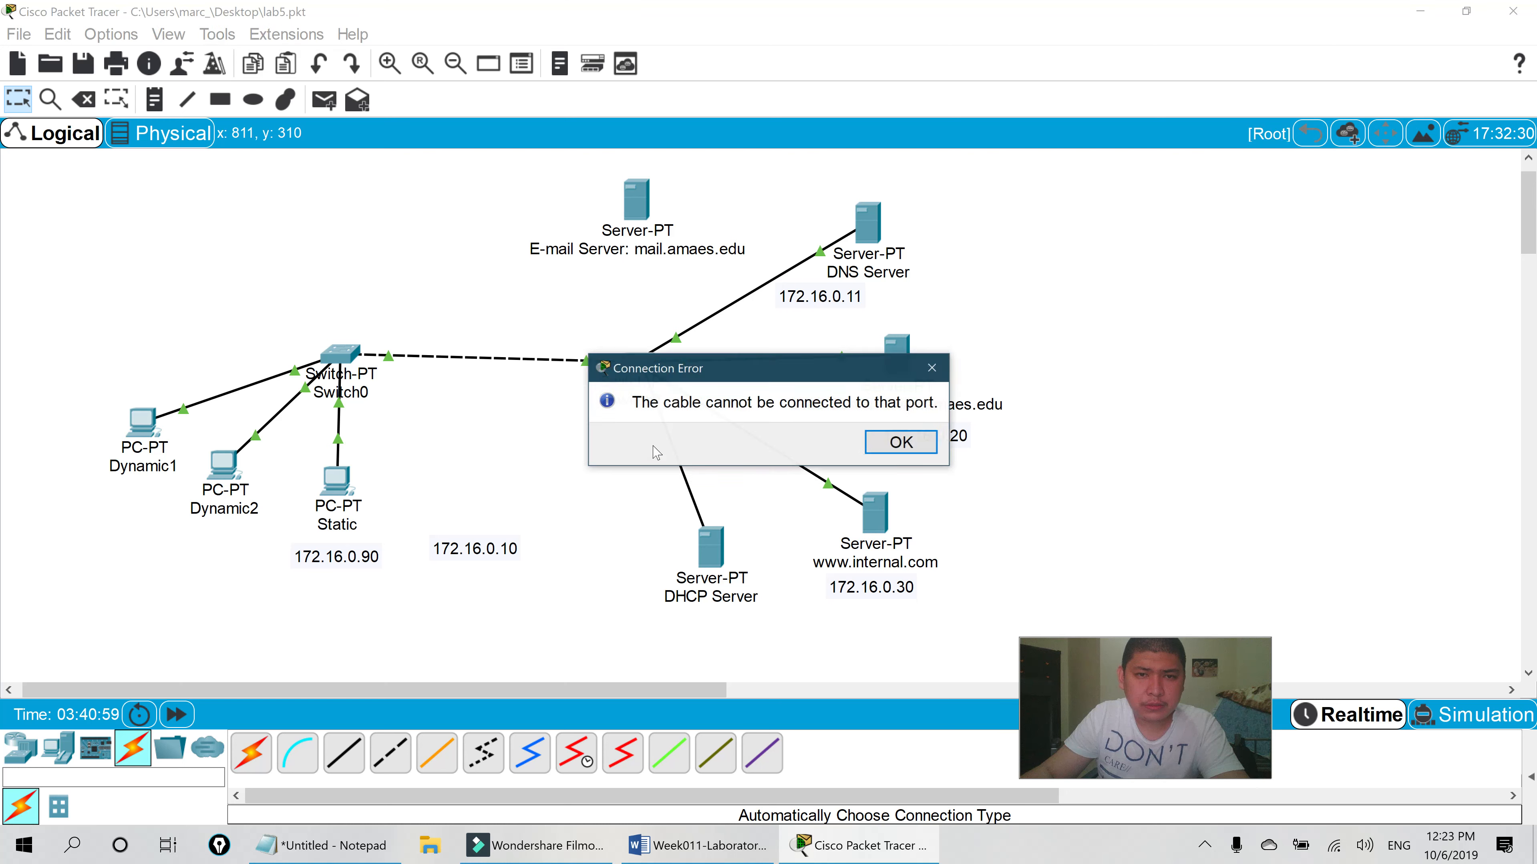
{"action": "left_click", "coordinate": [898, 445]}
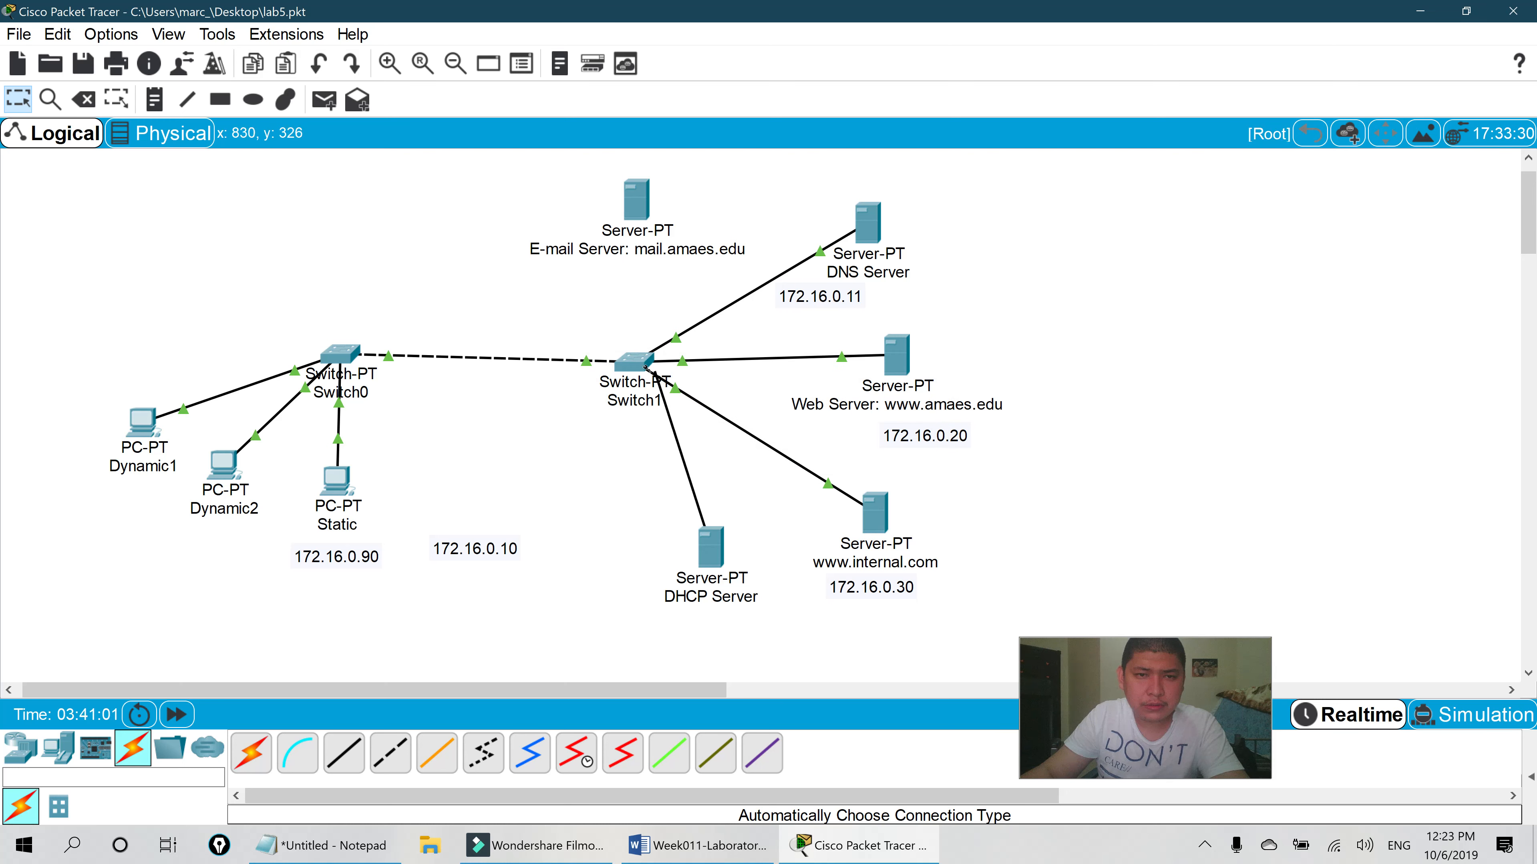
{"action": "left_click", "coordinate": [641, 363]}
{"action": "left_click", "coordinate": [662, 450]}
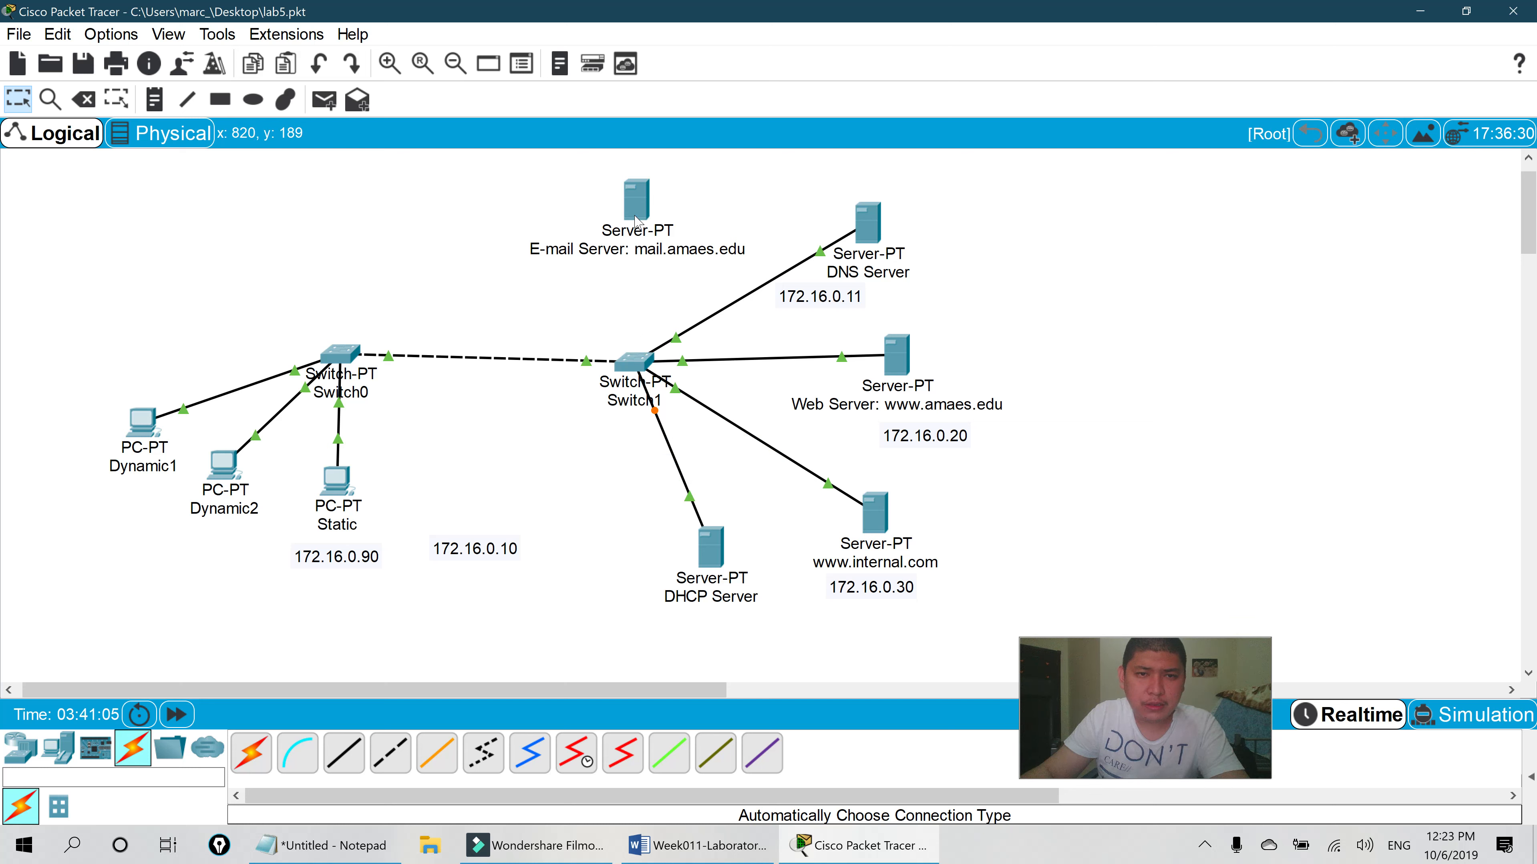
- Connect the E-mail Server to Switch1 with an automatic cable
{"action": "left_click", "coordinate": [260, 755]}
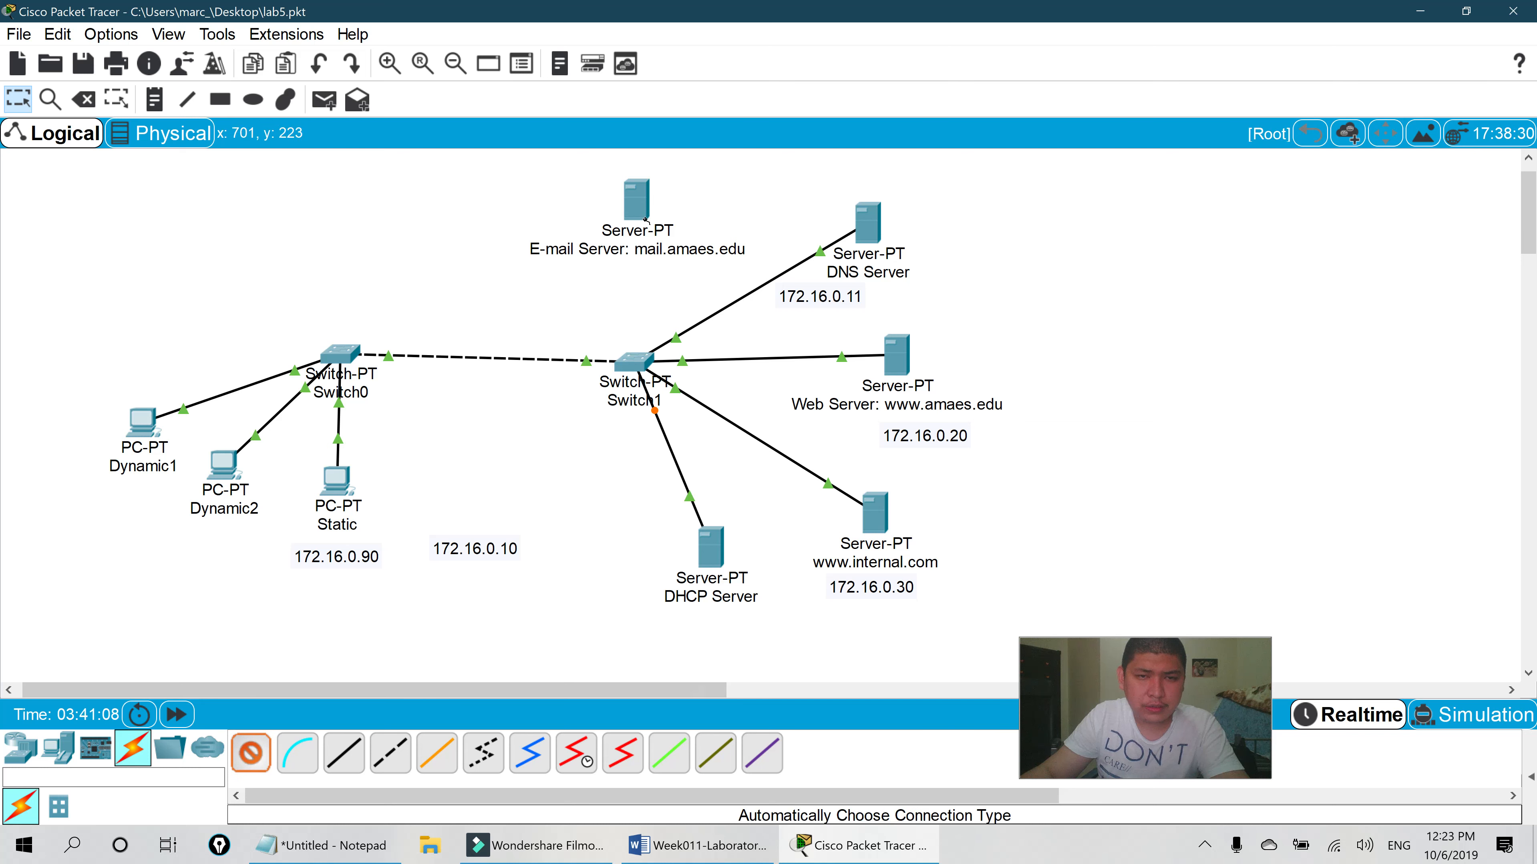
{"action": "left_click", "coordinate": [636, 200]}
{"action": "left_click", "coordinate": [645, 367]}
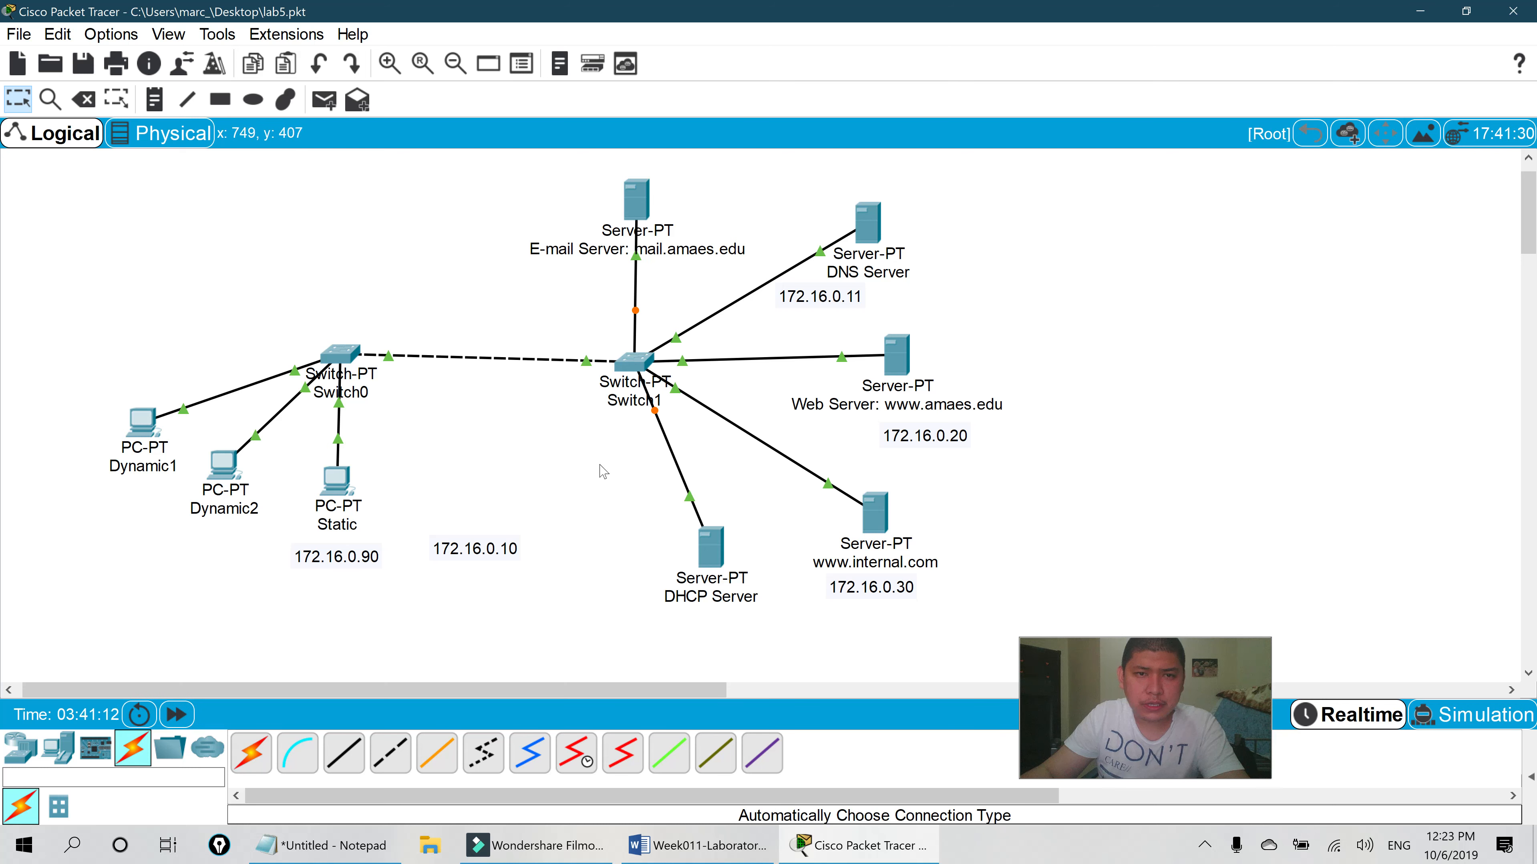
{"action": "left_click", "coordinate": [143, 422]}
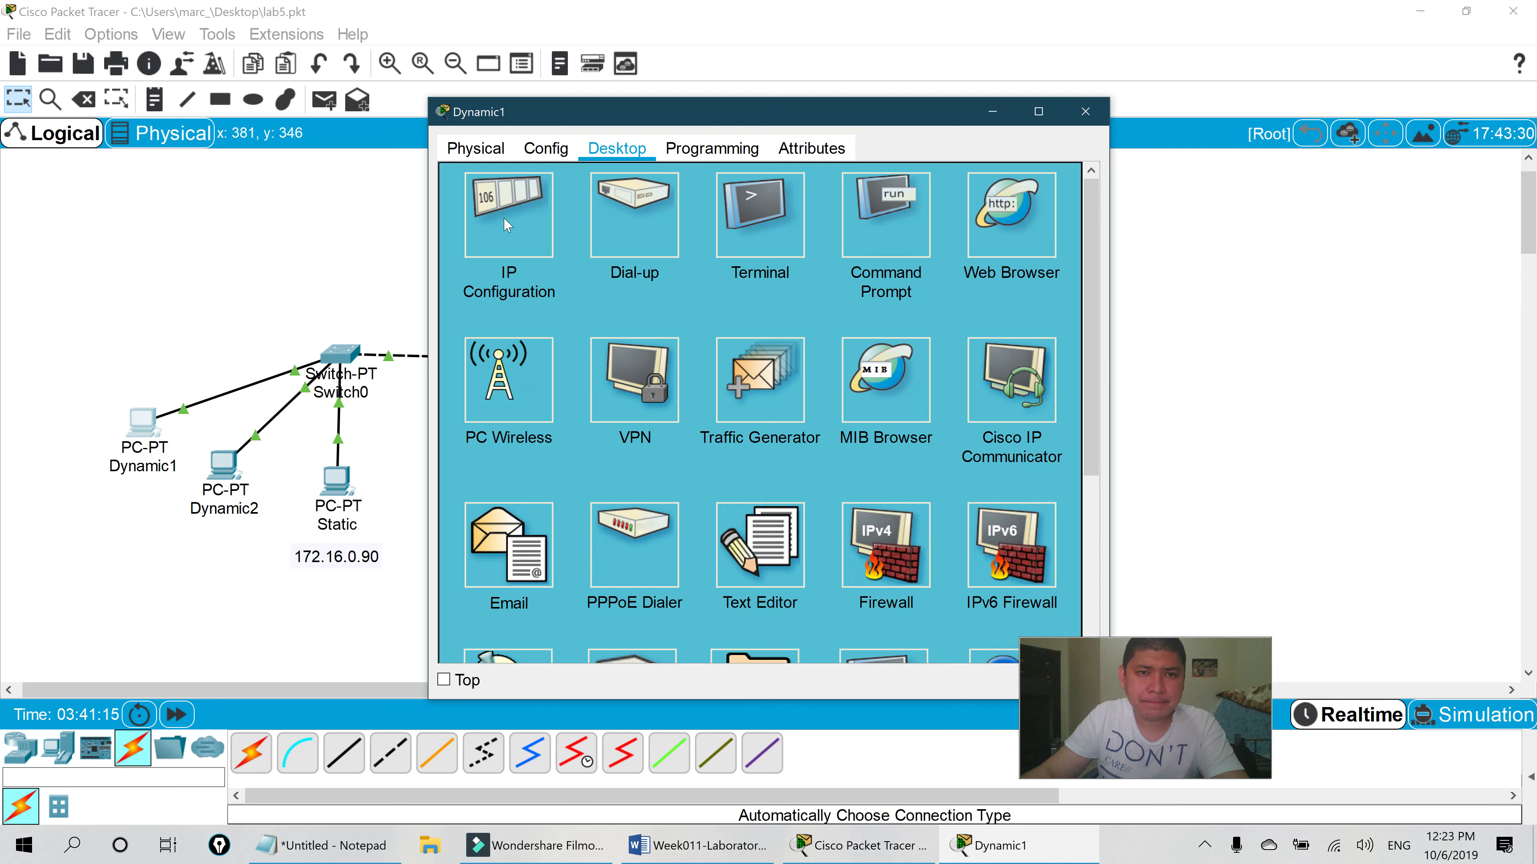
{"action": "left_click", "coordinate": [546, 152]}
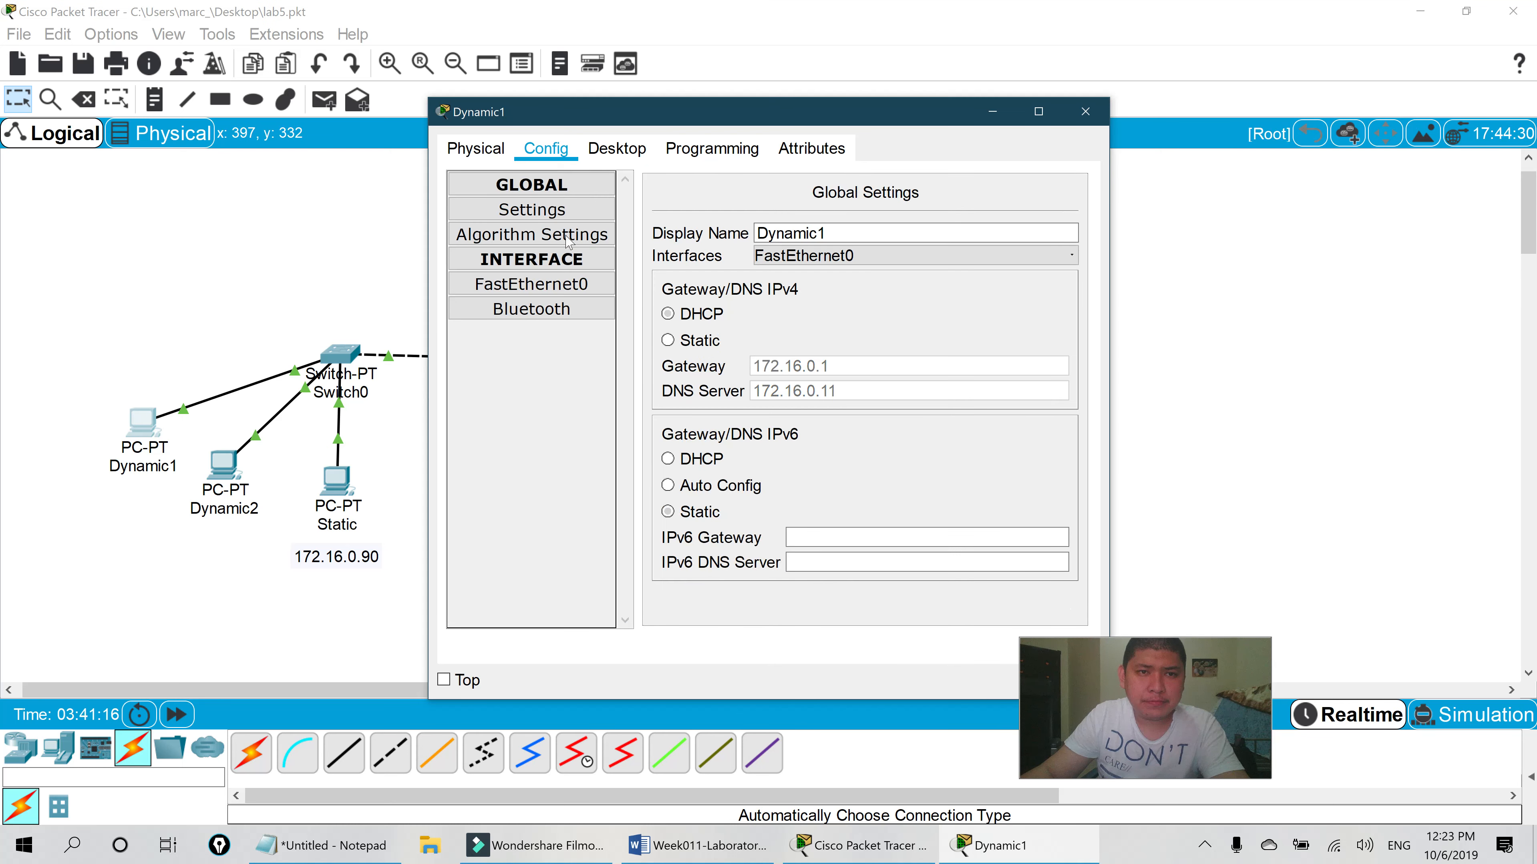
{"action": "left_click", "coordinate": [569, 284]}
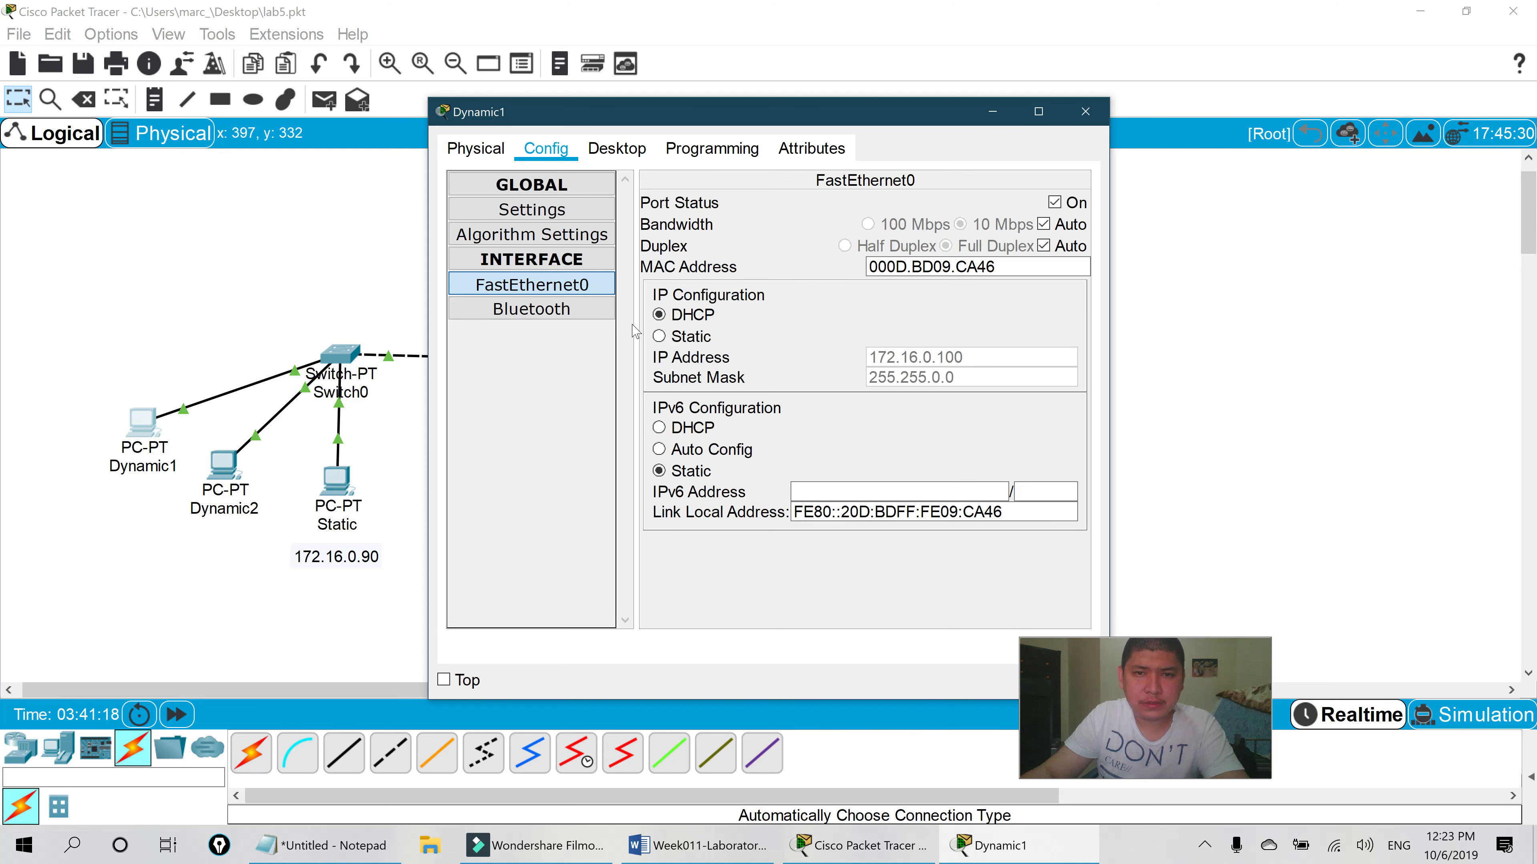
{"action": "left_click", "coordinate": [1084, 112]}
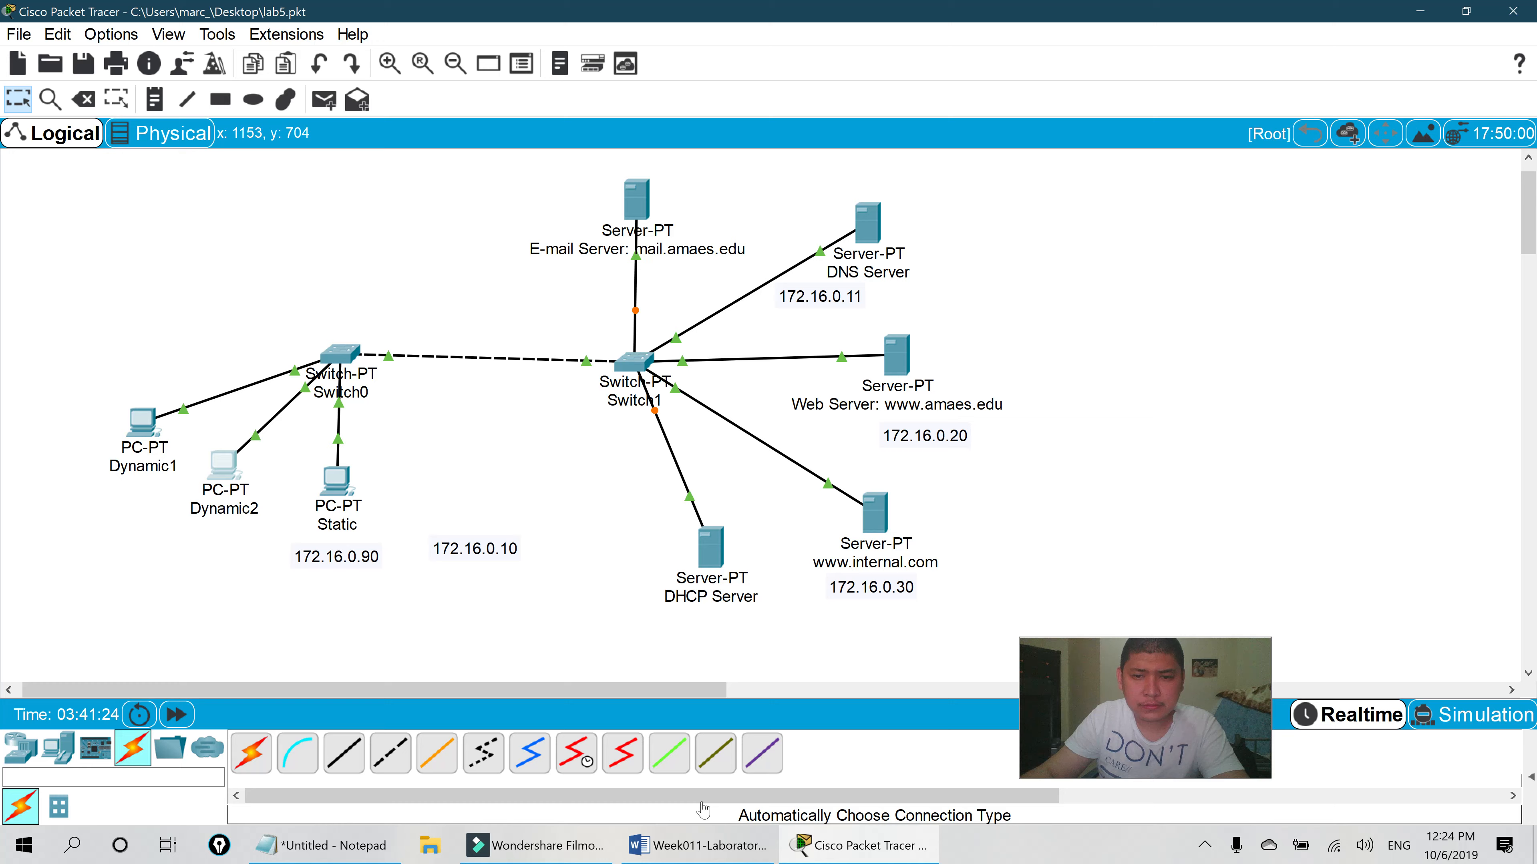
{"action": "left_click", "coordinate": [696, 845]}
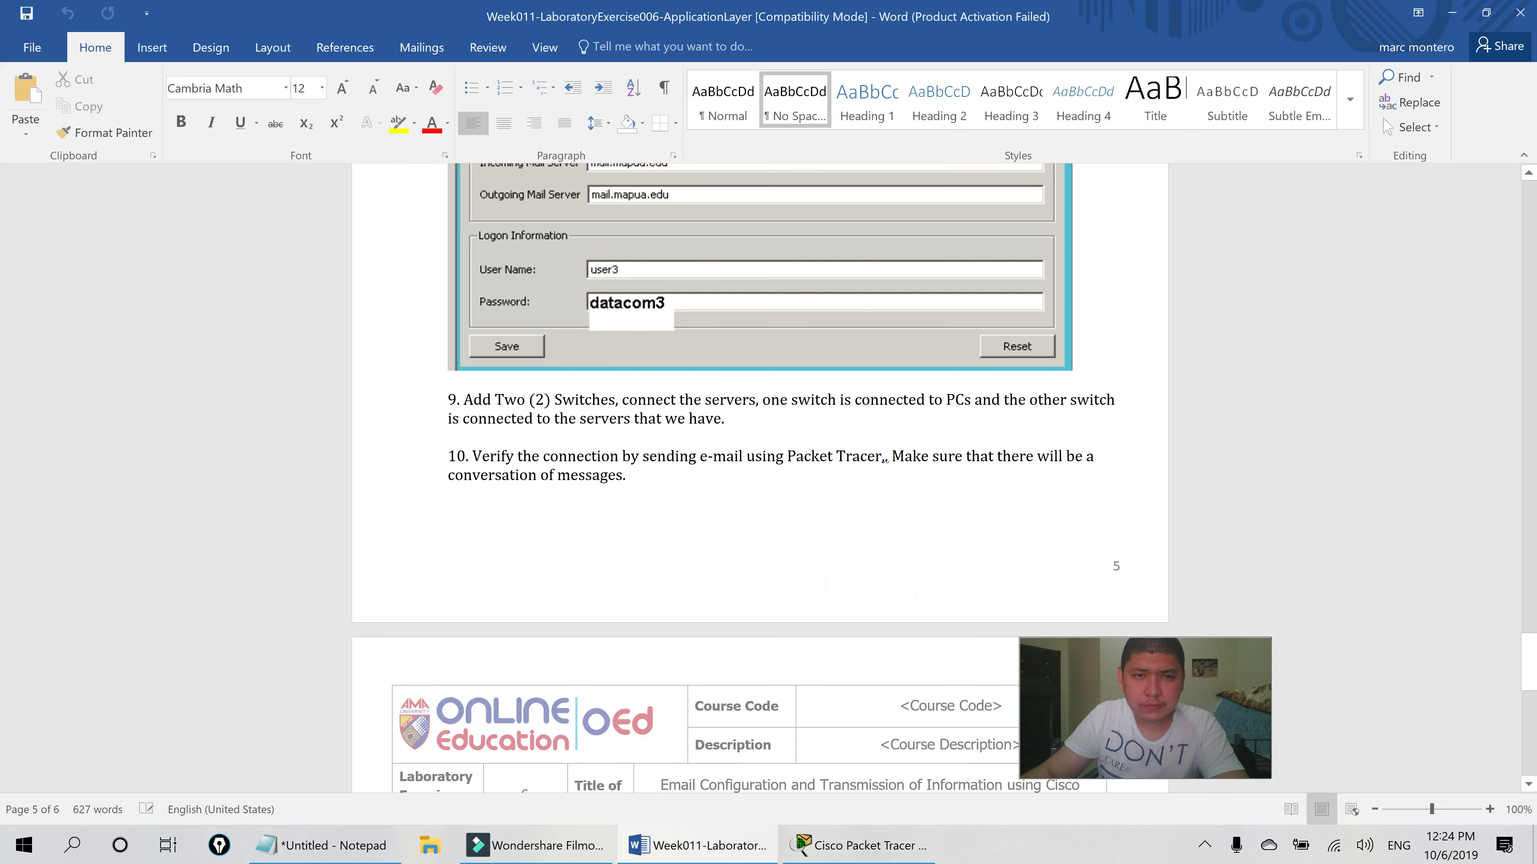
- Highlight the lab sheet's steps 9 and 10 text while reading them
{"action": "scroll", "coordinate": [1101, 735], "scroll_direction": "down", "scroll_amount": 5}
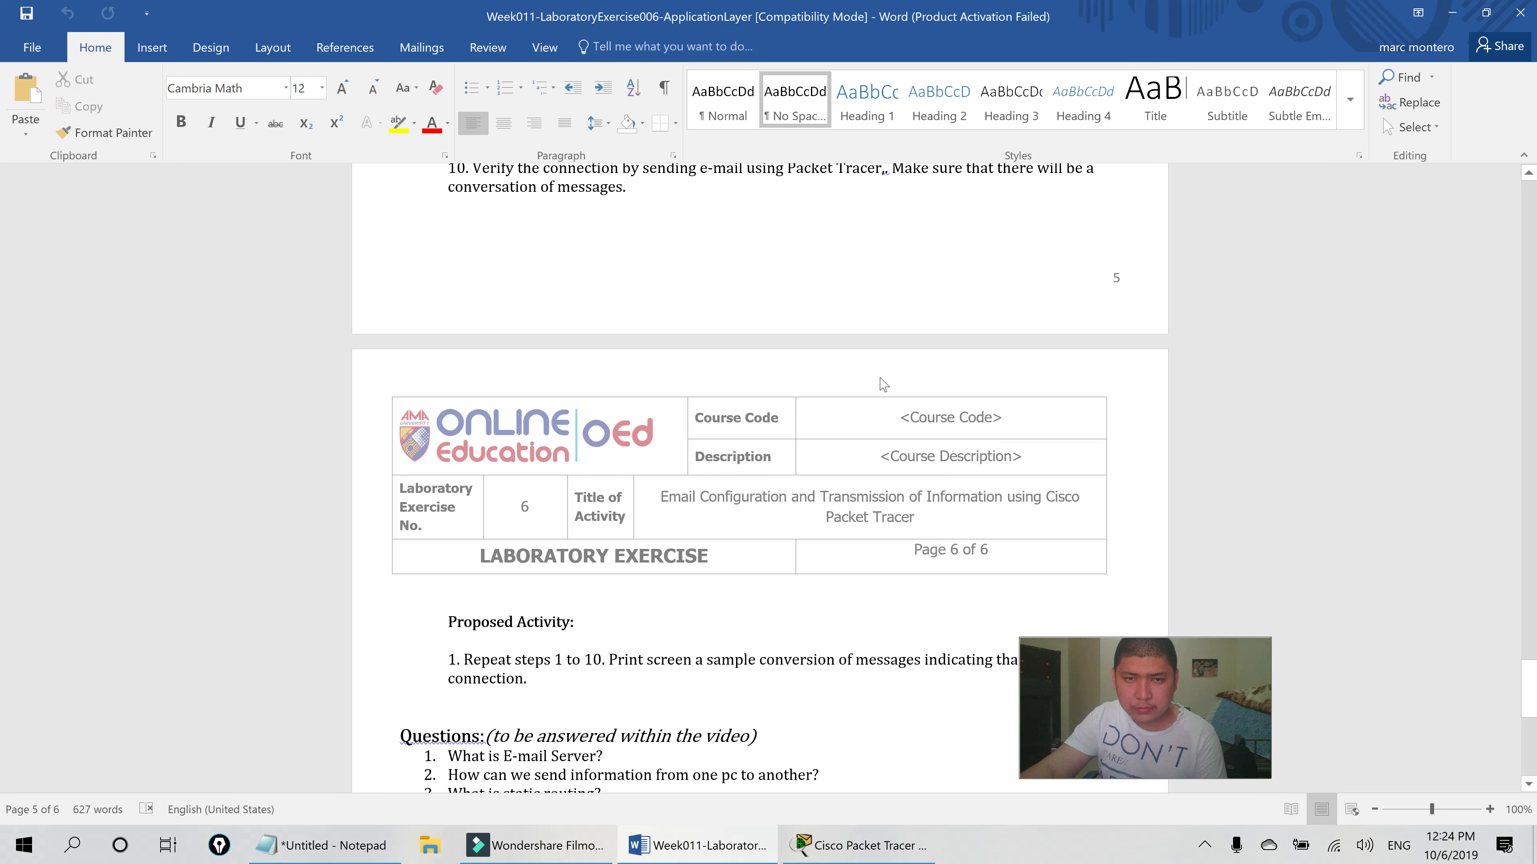
{"action": "triple_click", "coordinate": [911, 245]}
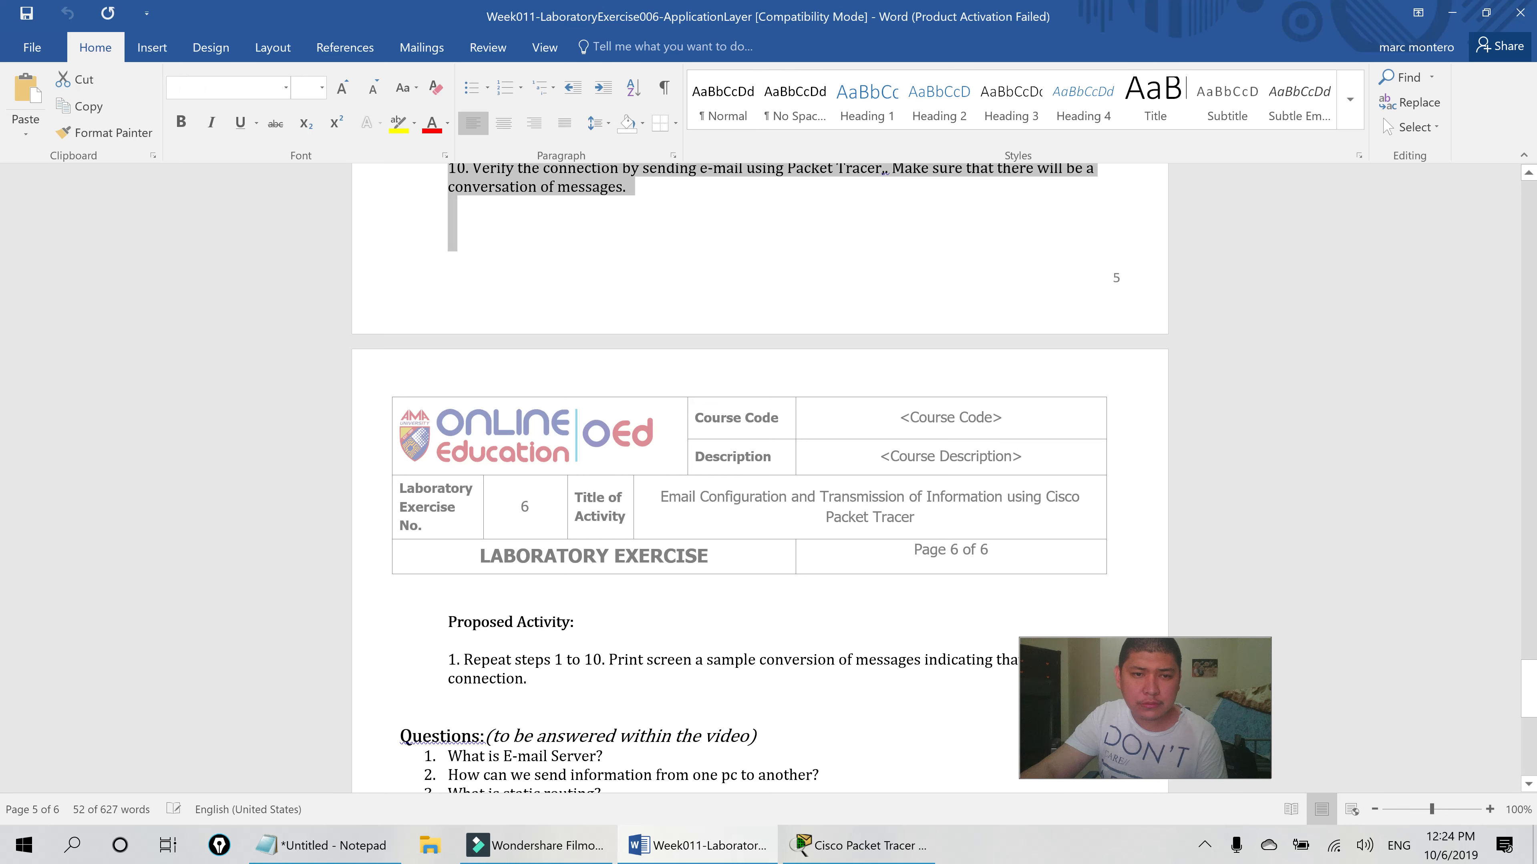
{"action": "scroll", "coordinate": [759, 478], "scroll_direction": "up", "scroll_amount": 2}
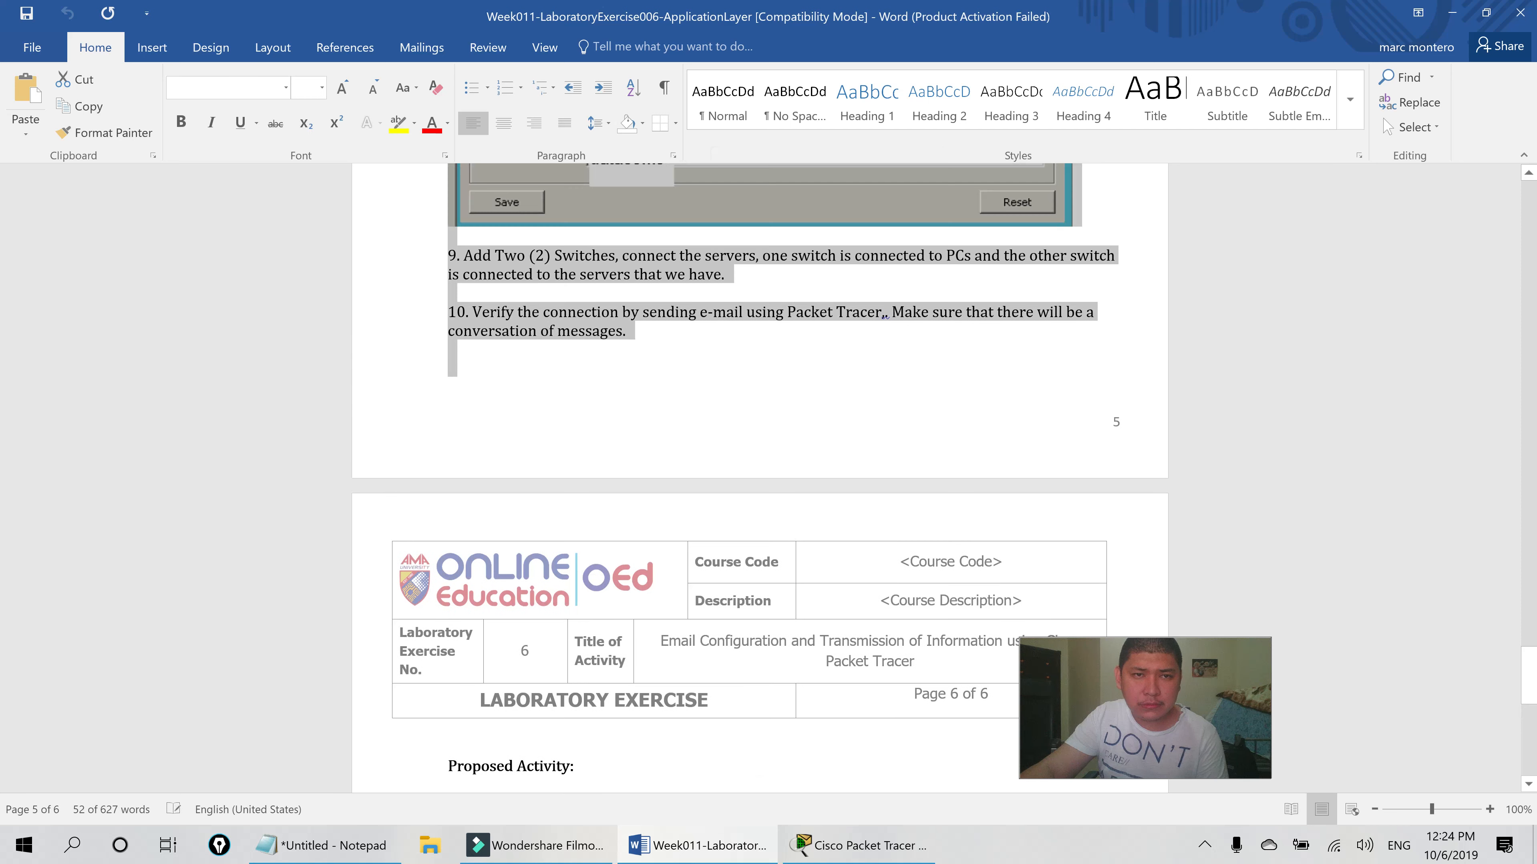
{"action": "scroll", "coordinate": [665, 387], "scroll_direction": "up", "scroll_amount": 1}
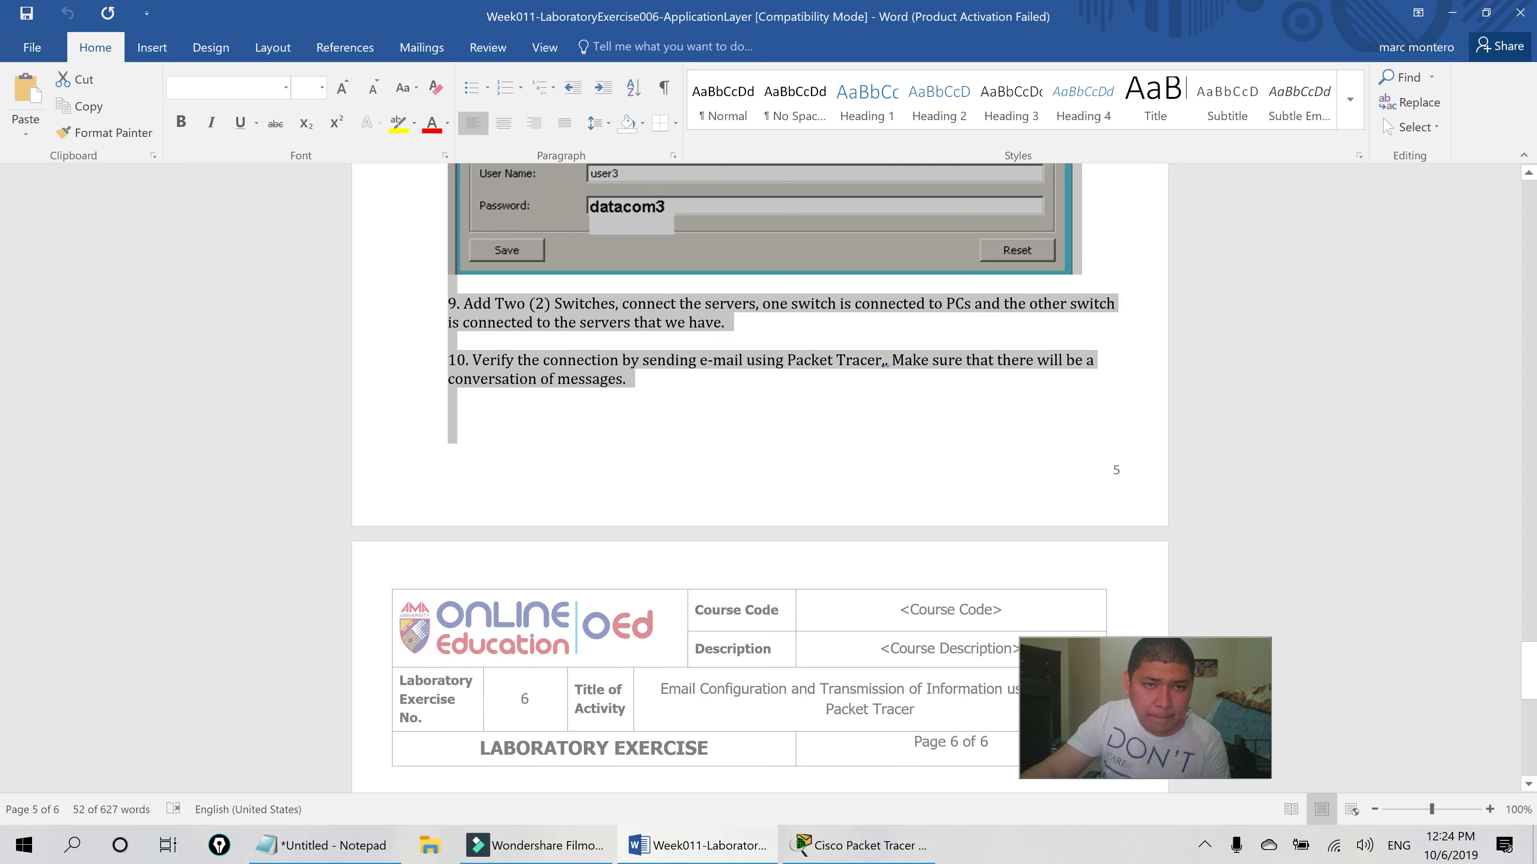
{"action": "double_click", "coordinate": [439, 320]}
{"action": "scroll", "coordinate": [998, 404], "scroll_direction": "up", "scroll_amount": 5}
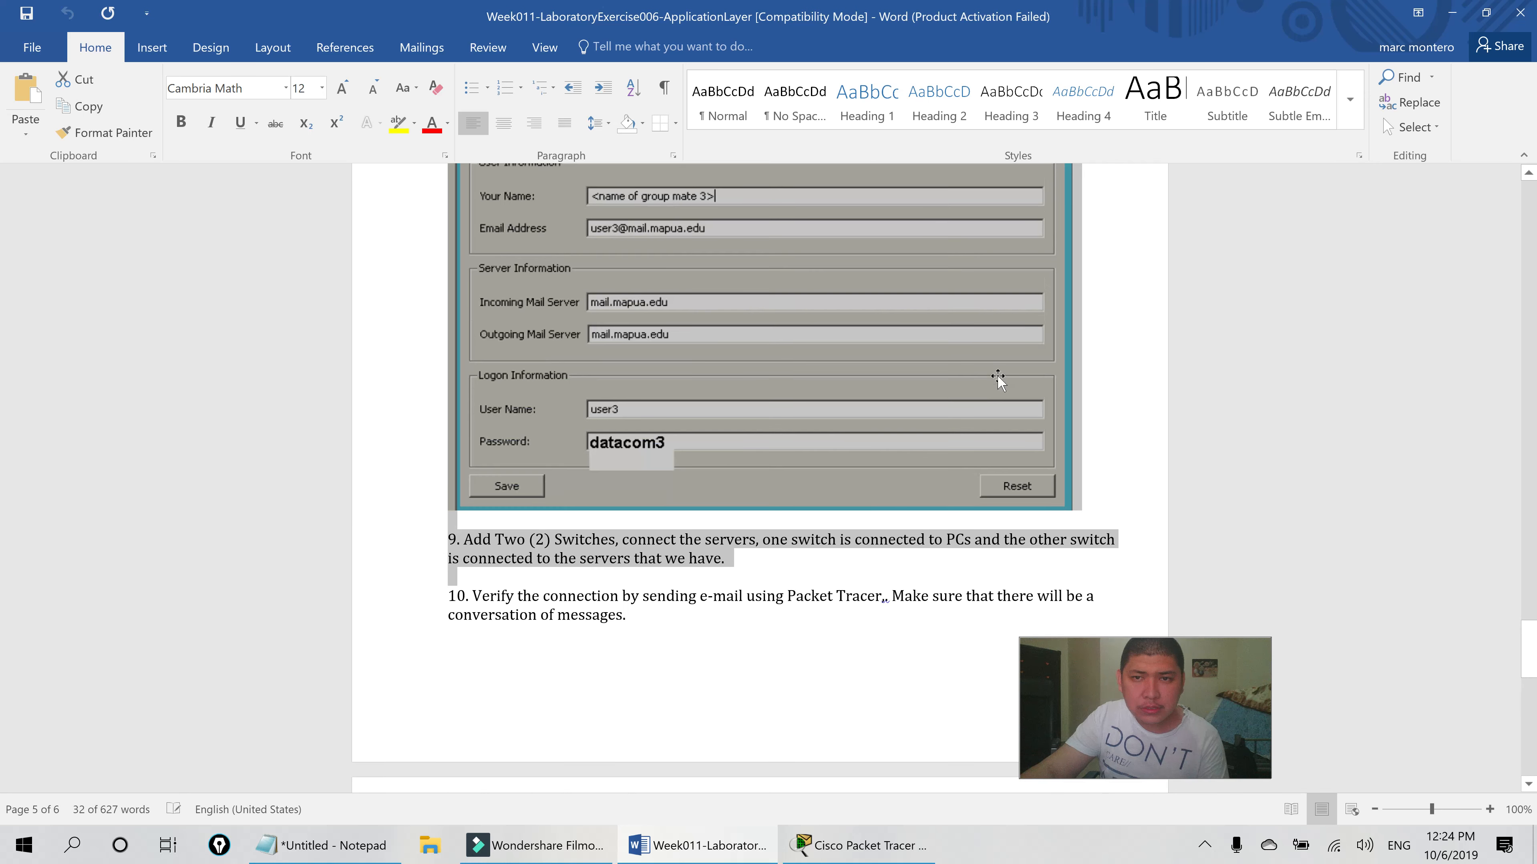
{"action": "scroll", "coordinate": [998, 377], "scroll_direction": "up", "scroll_amount": 8}
{"action": "left_click", "coordinate": [807, 406], "text": "shift"}
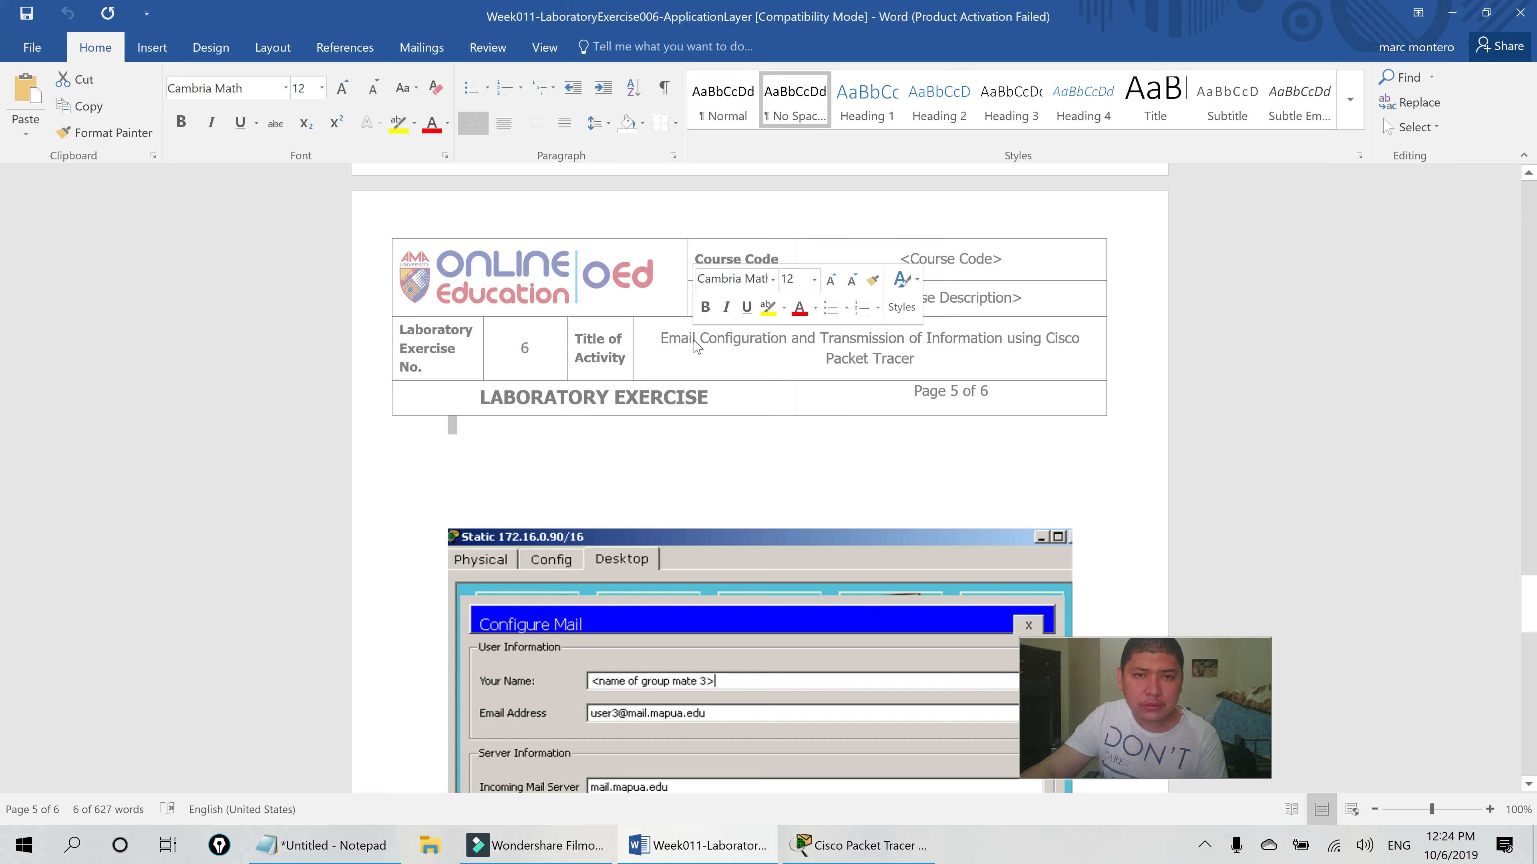
{"action": "scroll", "coordinate": [661, 306], "scroll_direction": "down", "scroll_amount": 7}
{"action": "scroll", "coordinate": [661, 338], "scroll_direction": "down", "scroll_amount": 7}
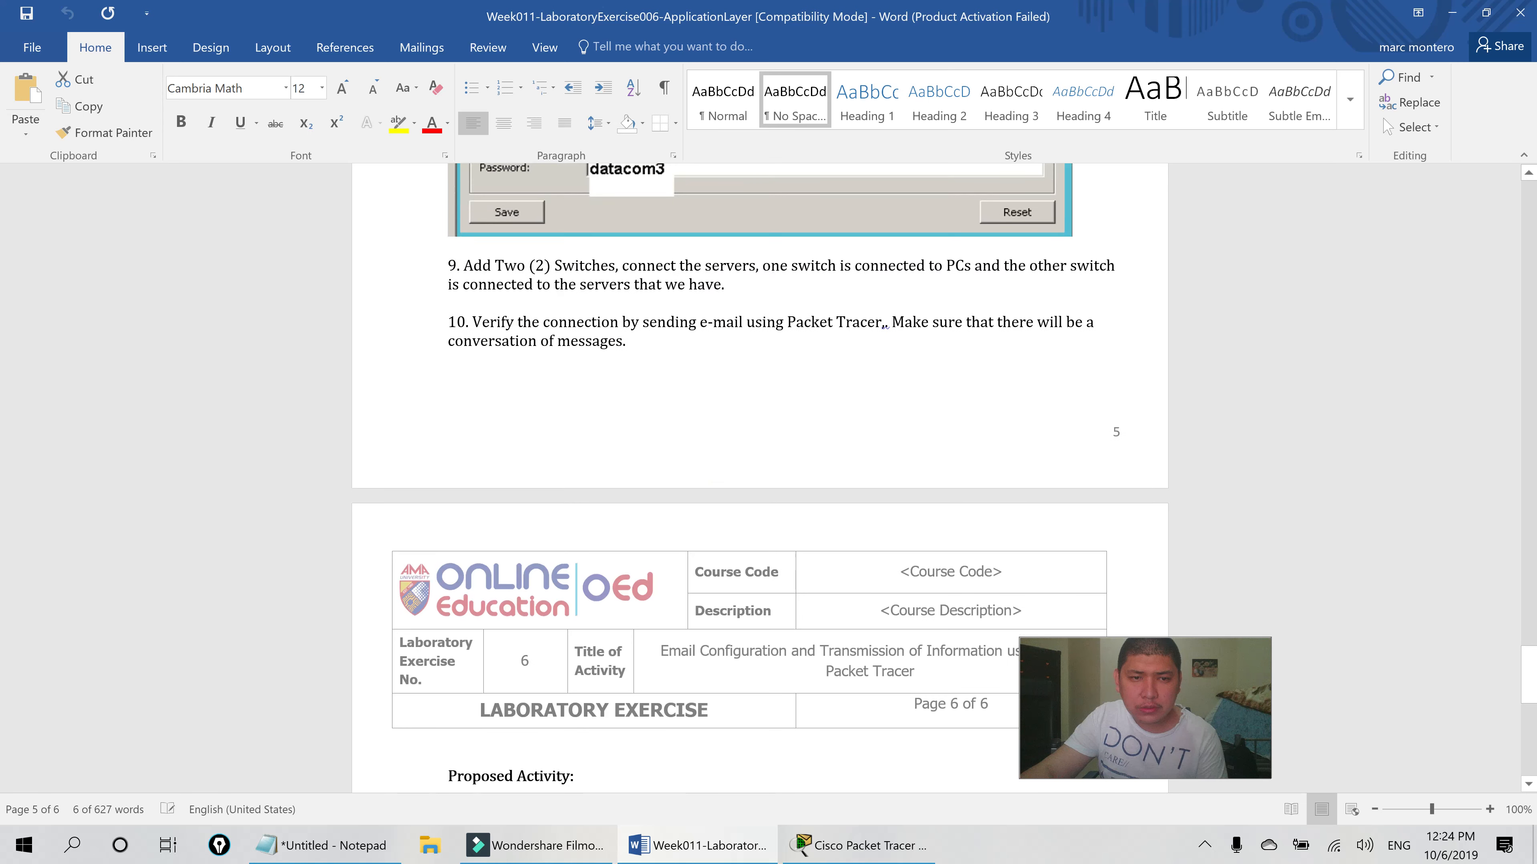
{"action": "left_click", "coordinate": [643, 366], "text": "shift"}
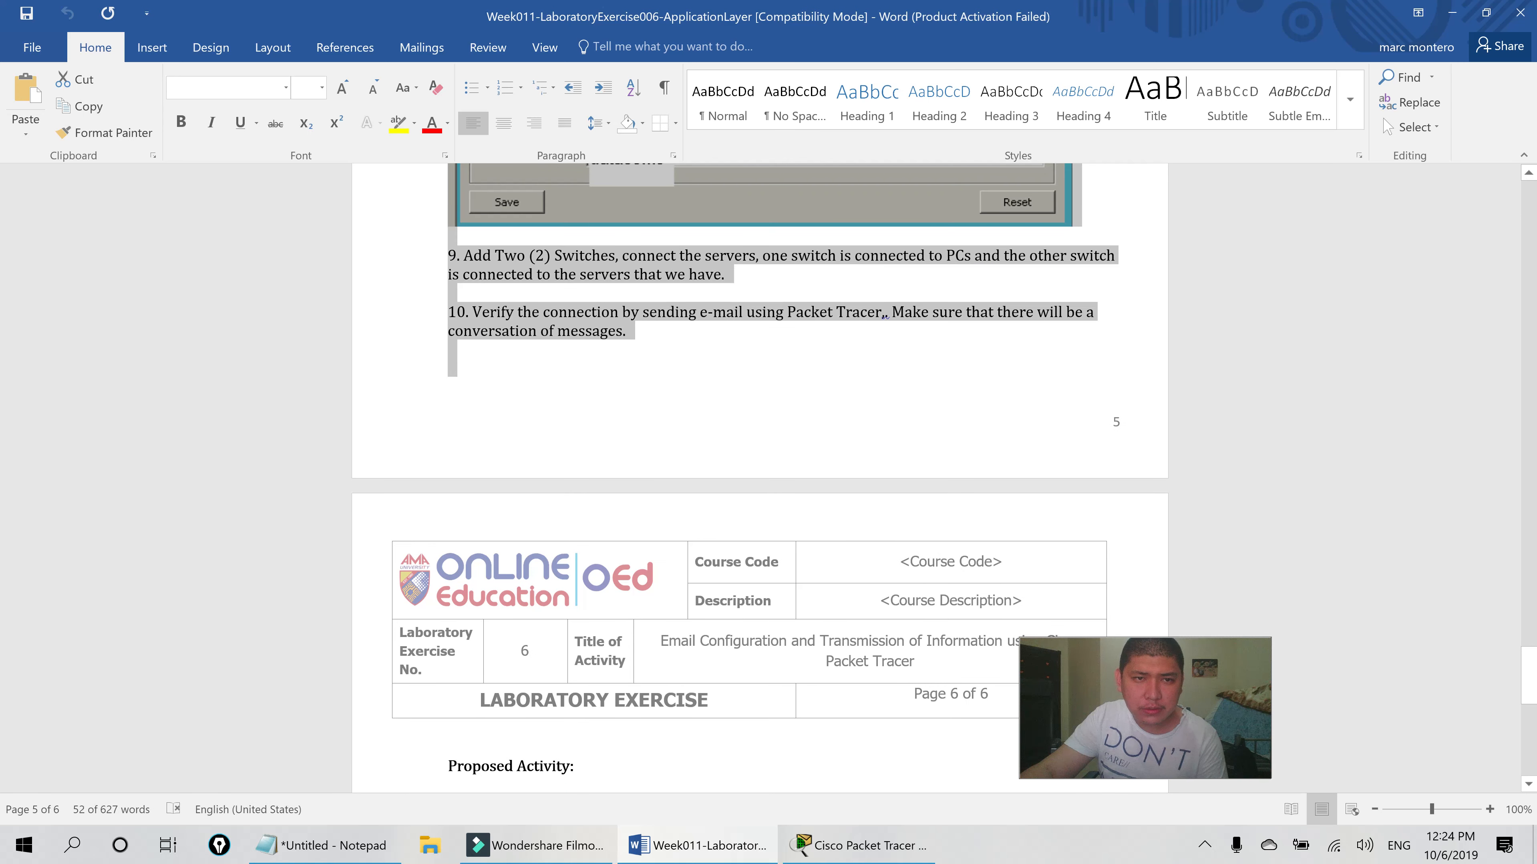
{"action": "left_click", "coordinate": [514, 330], "text": "shift"}
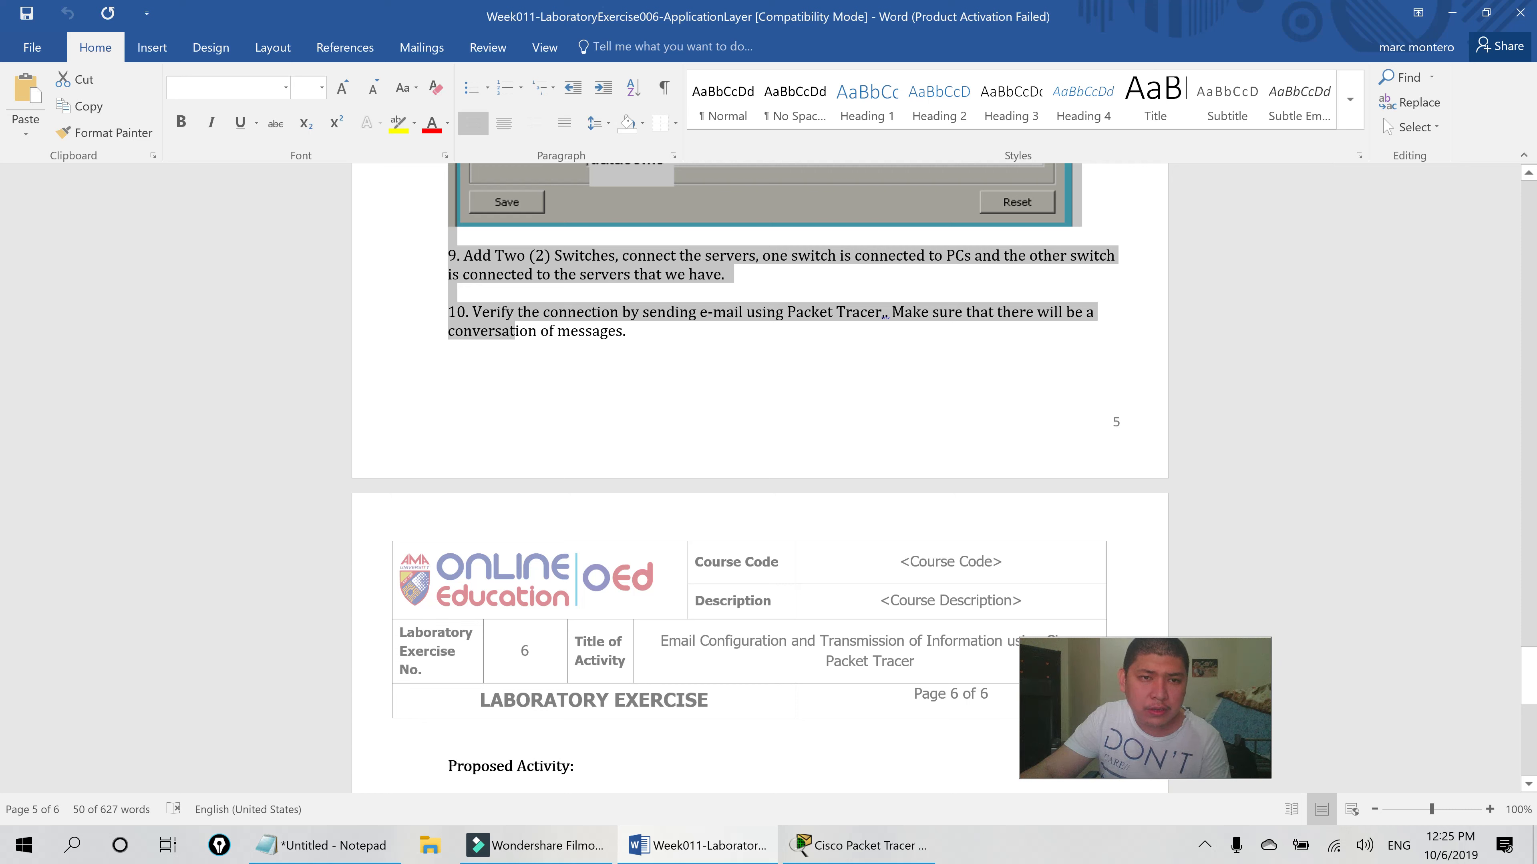
- Read the page-6 Proposed Activity, then return to Dynamic1's settings in Packet Tracer
{"action": "scroll", "coordinate": [702, 314], "scroll_direction": "down", "scroll_amount": 4}
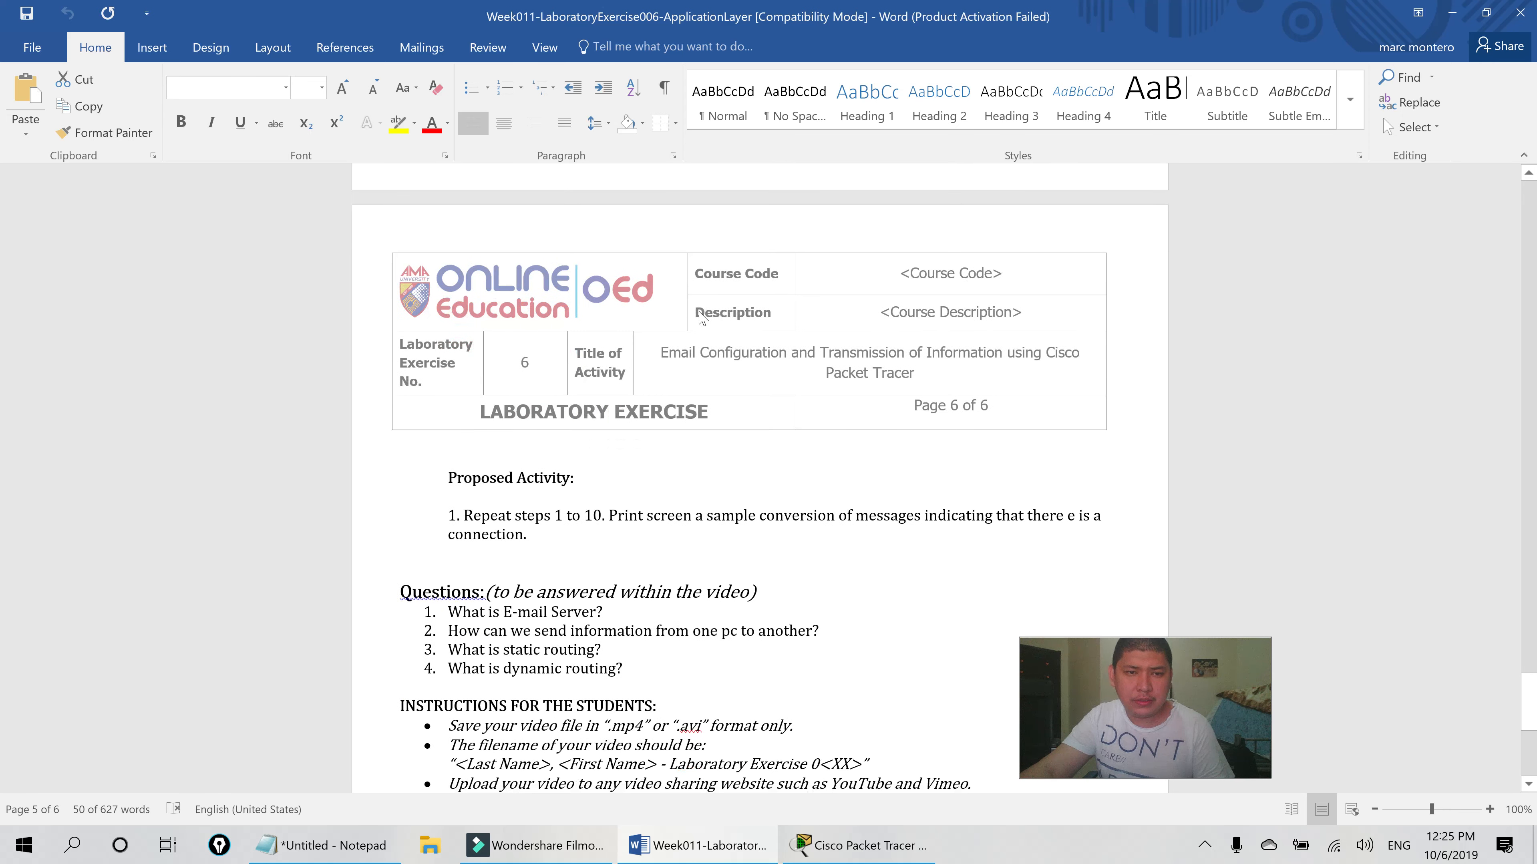
{"action": "scroll", "coordinate": [703, 318], "scroll_direction": "down", "scroll_amount": 1}
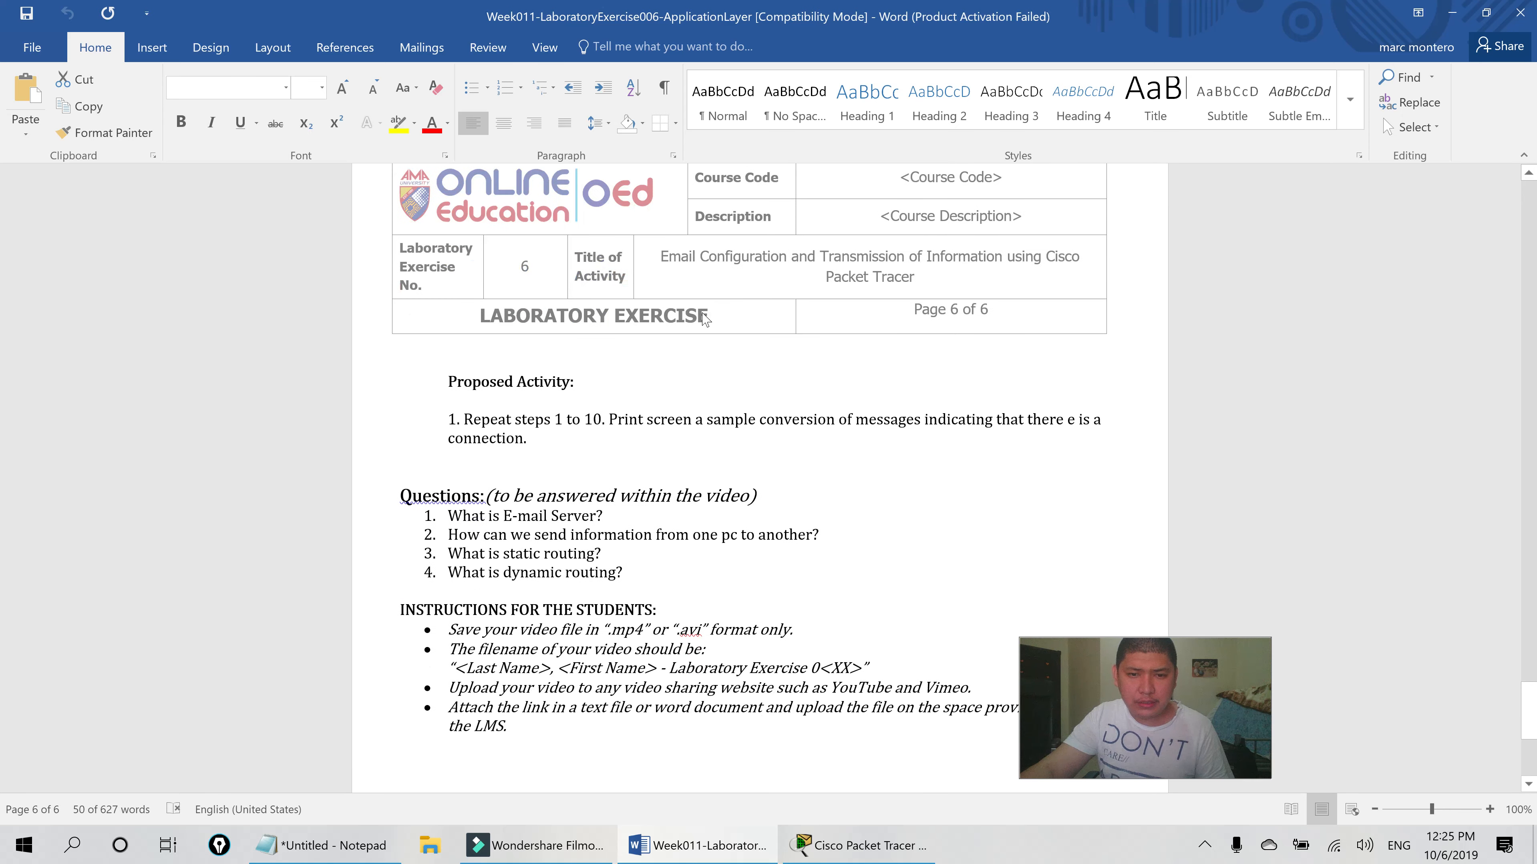
{"action": "left_click", "coordinate": [931, 848]}
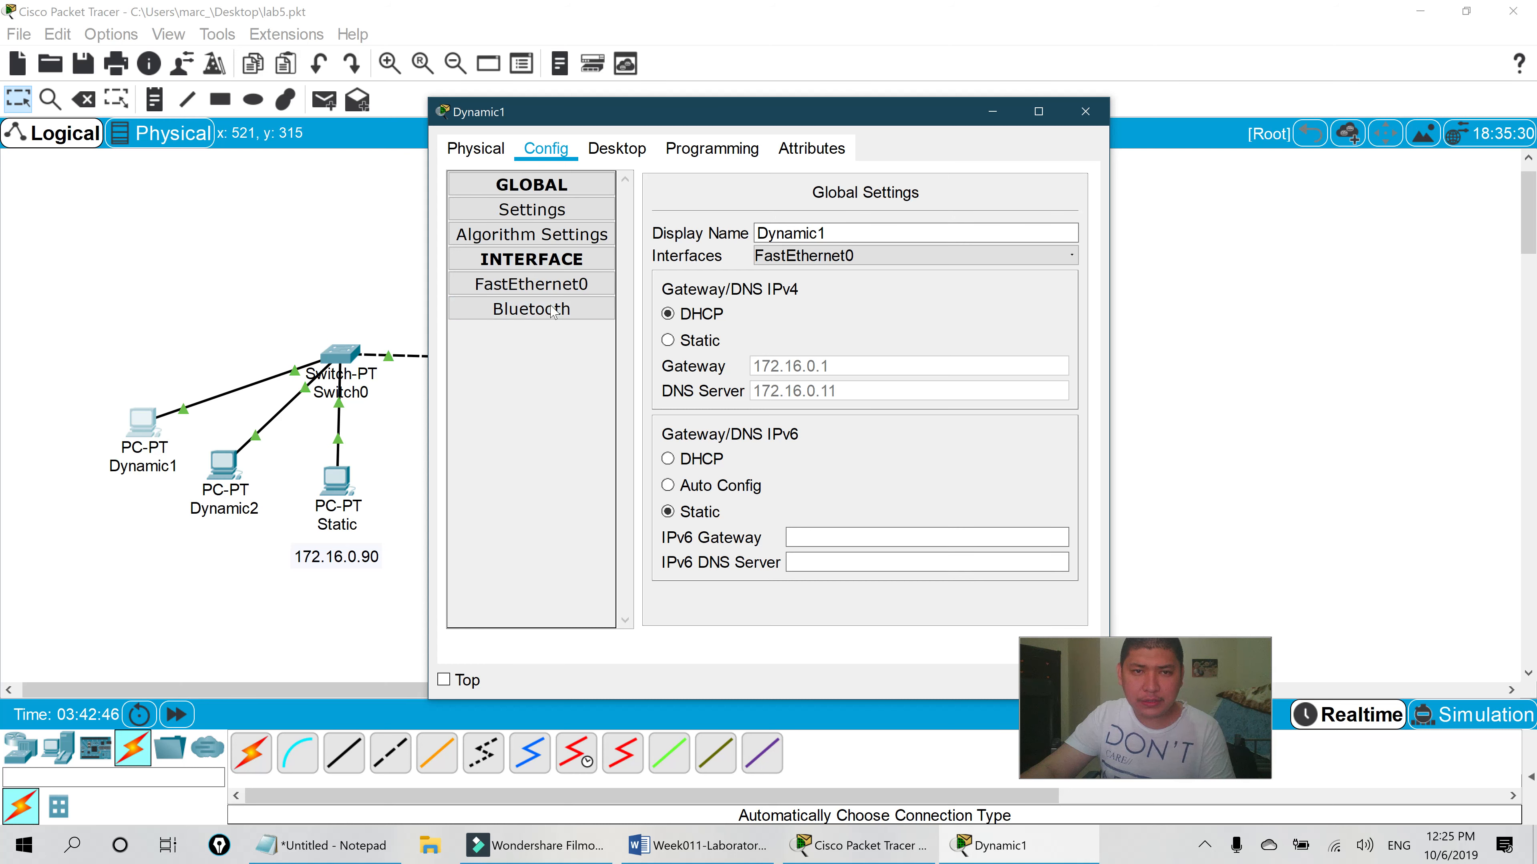
- Confirm Dynamic1's FastEthernet0 address is 172.16.0.100 and open a blank Compose Mail form
{"action": "left_click", "coordinate": [586, 287]}
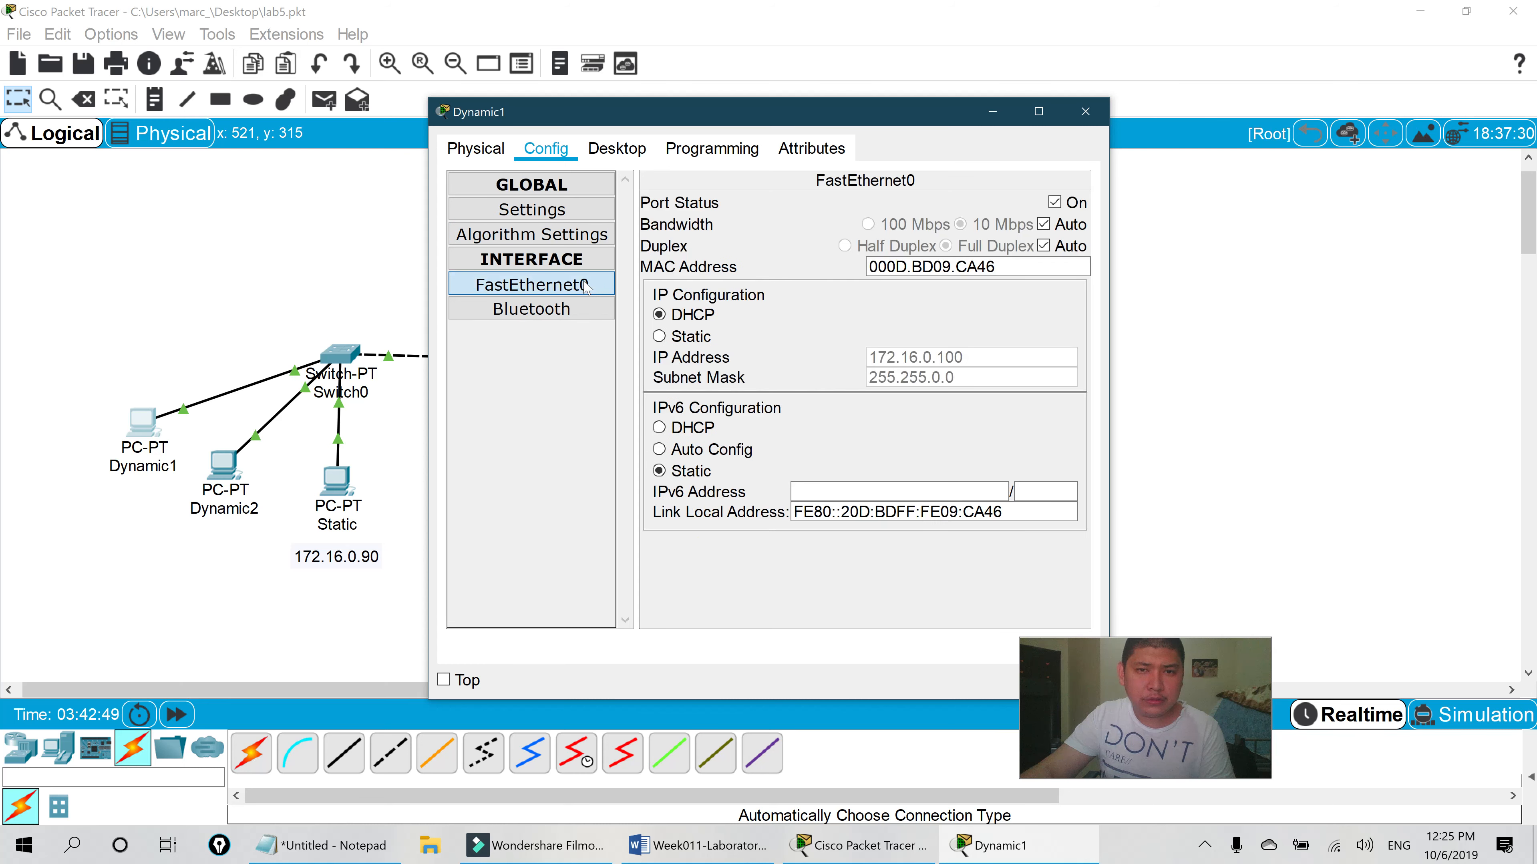
{"action": "left_click", "coordinate": [617, 149]}
{"action": "left_click", "coordinate": [847, 473]}
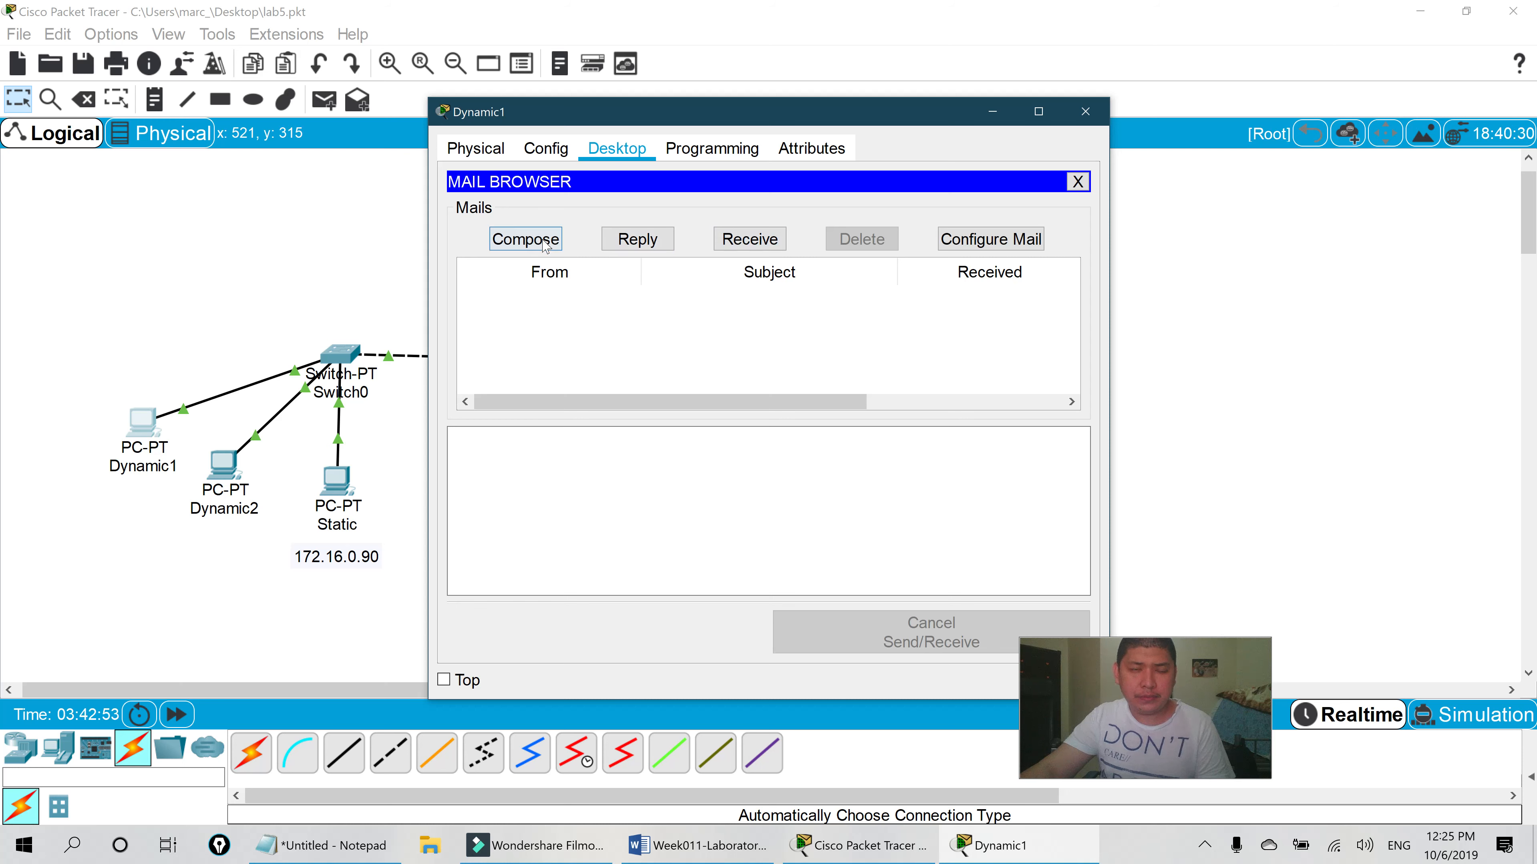
{"action": "left_click", "coordinate": [540, 244]}
{"action": "left_click", "coordinate": [633, 212]}
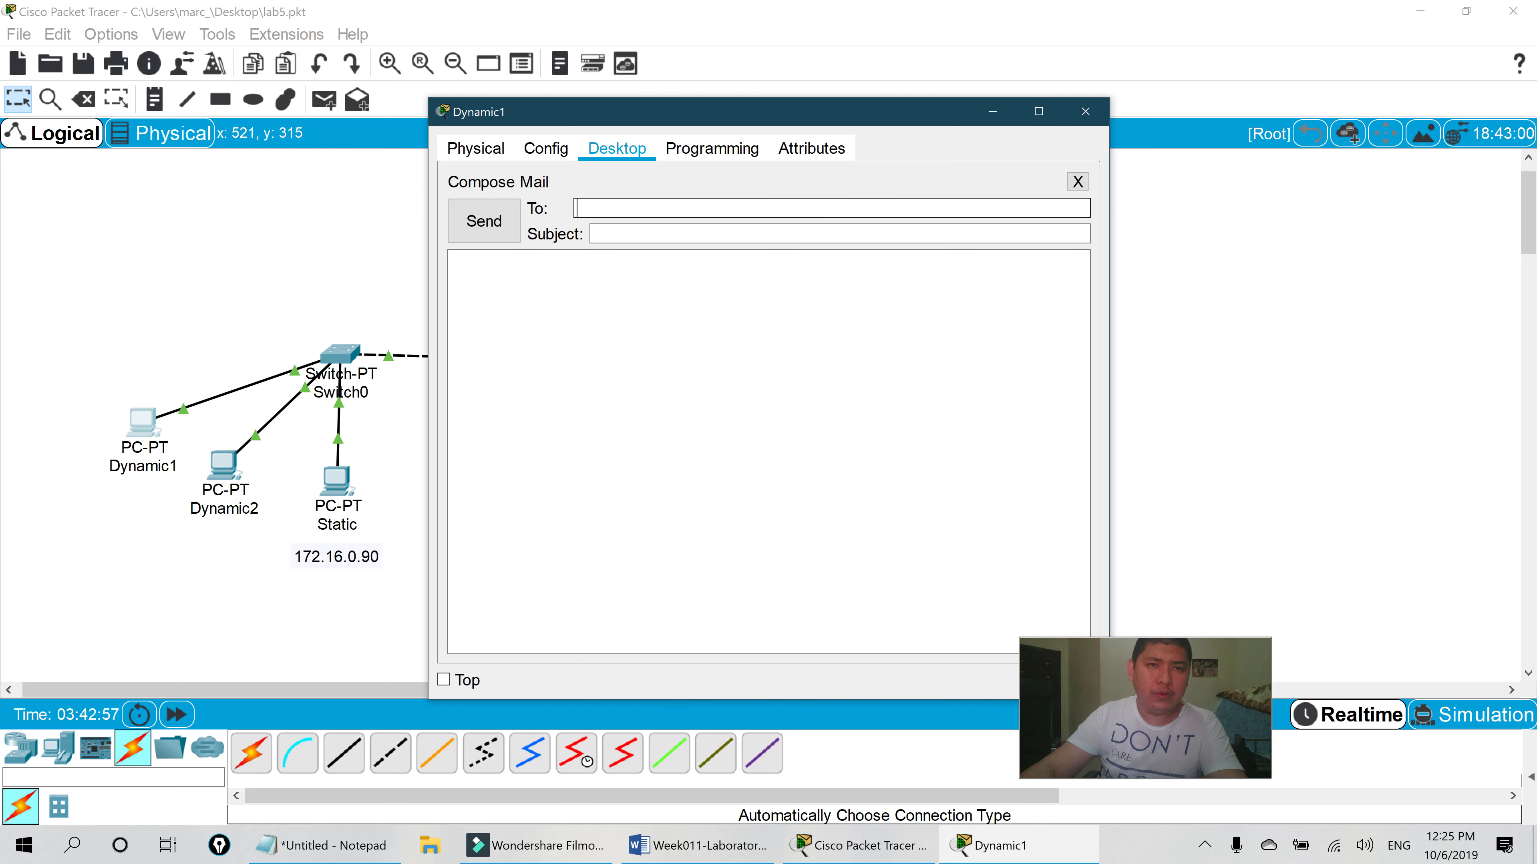
{"action": "type", "text": "Use"}
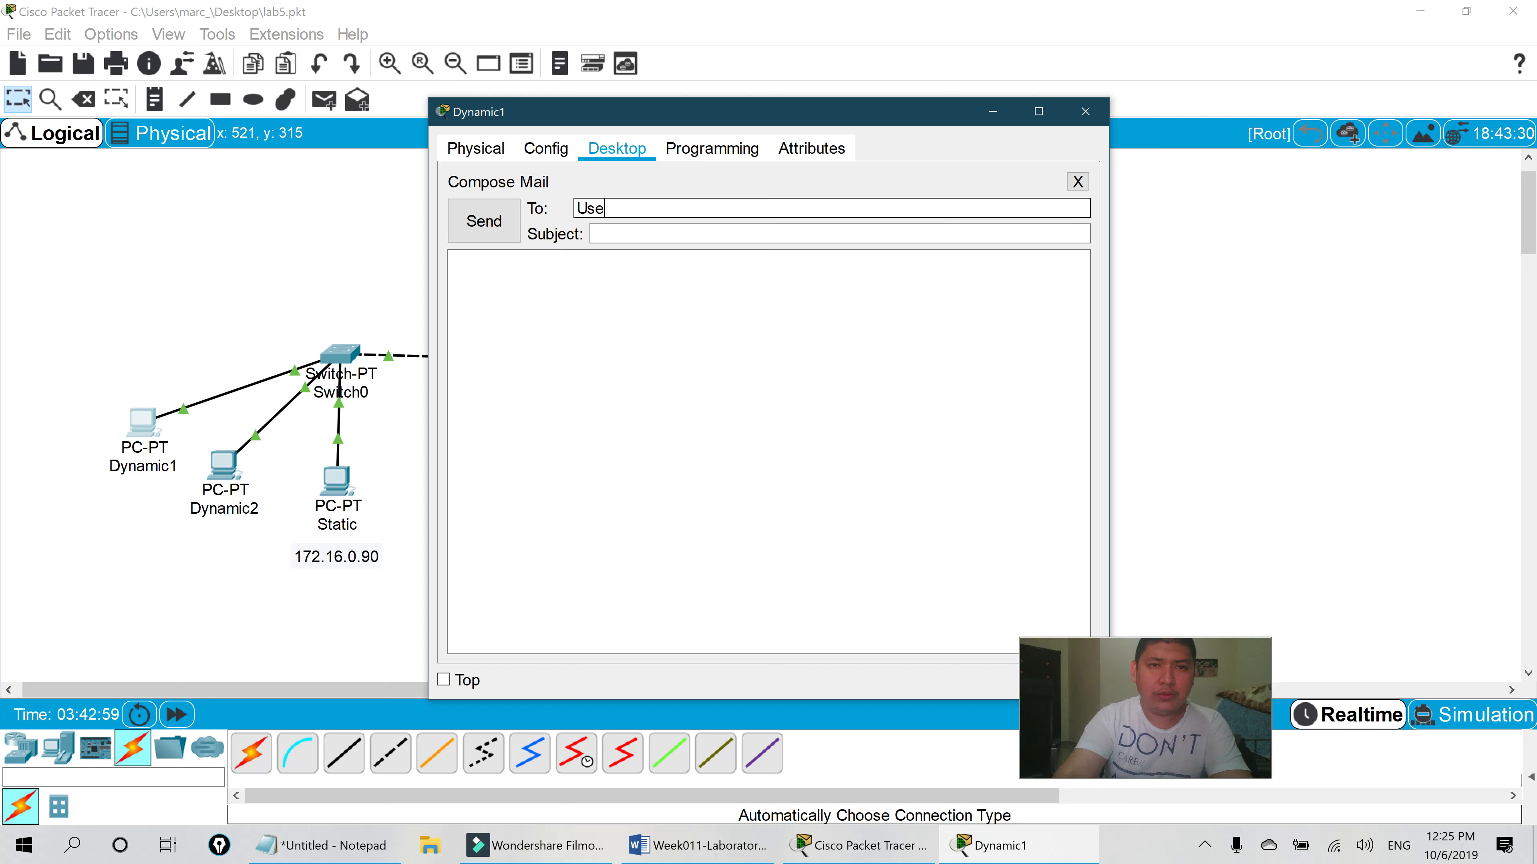
{"action": "type", "text": "r2@"}
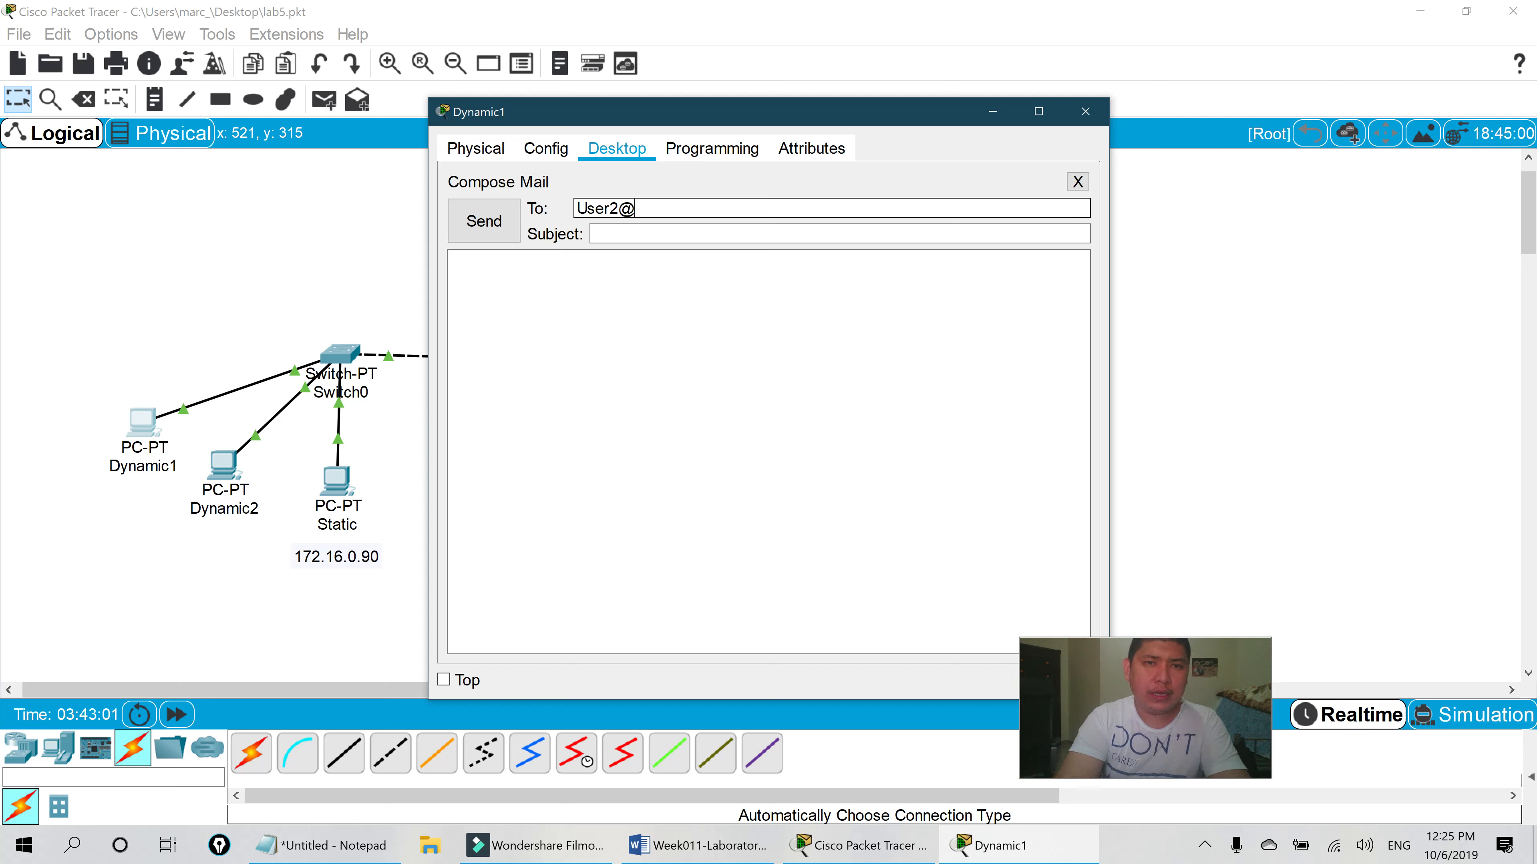
{"action": "type", "text": "mail.amaes.edu"}
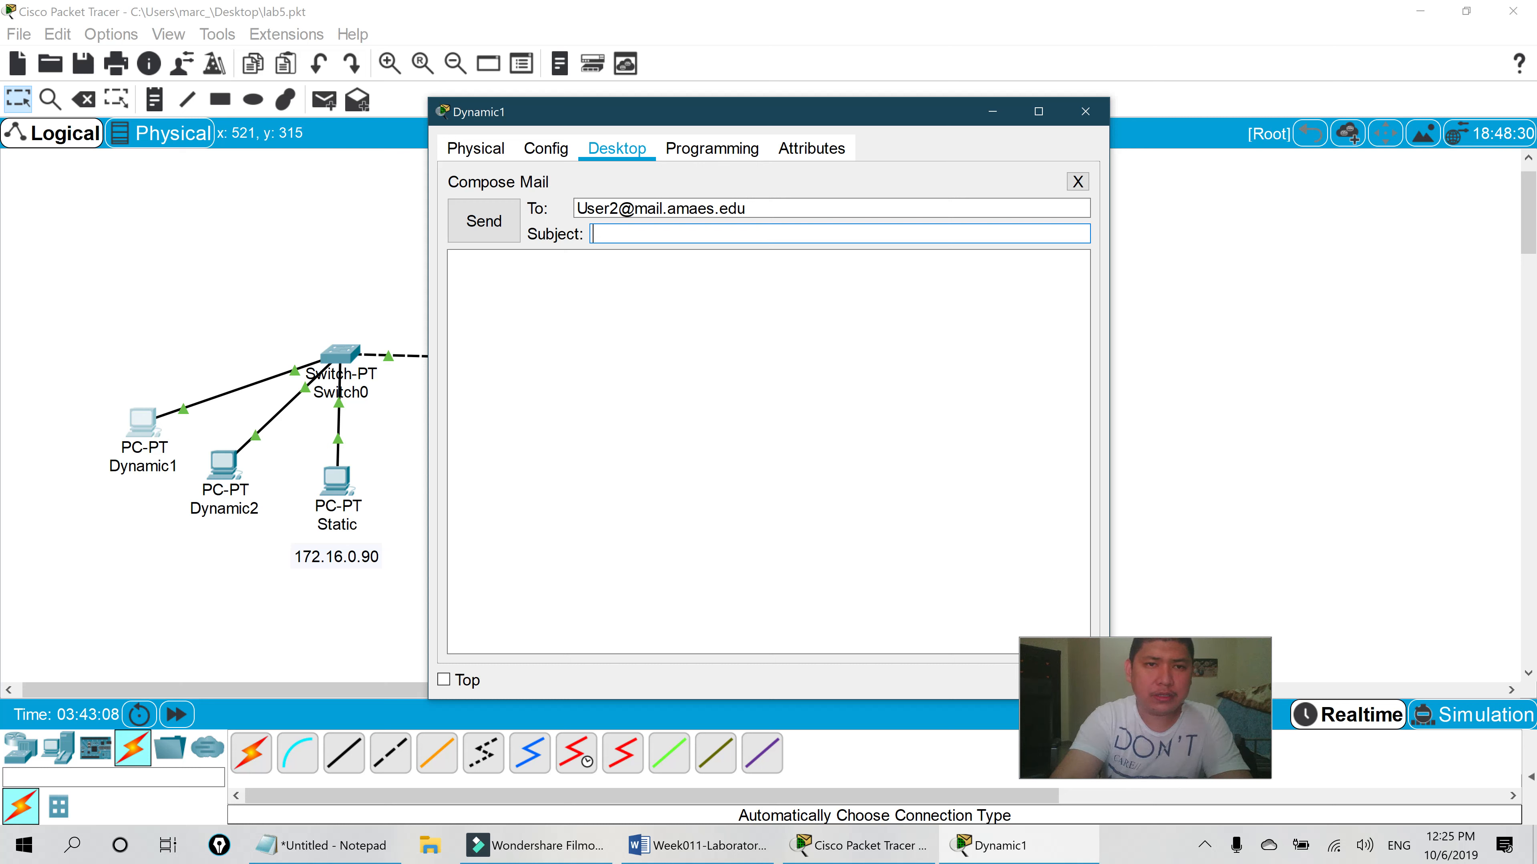
{"action": "type", "text": "Hey"}
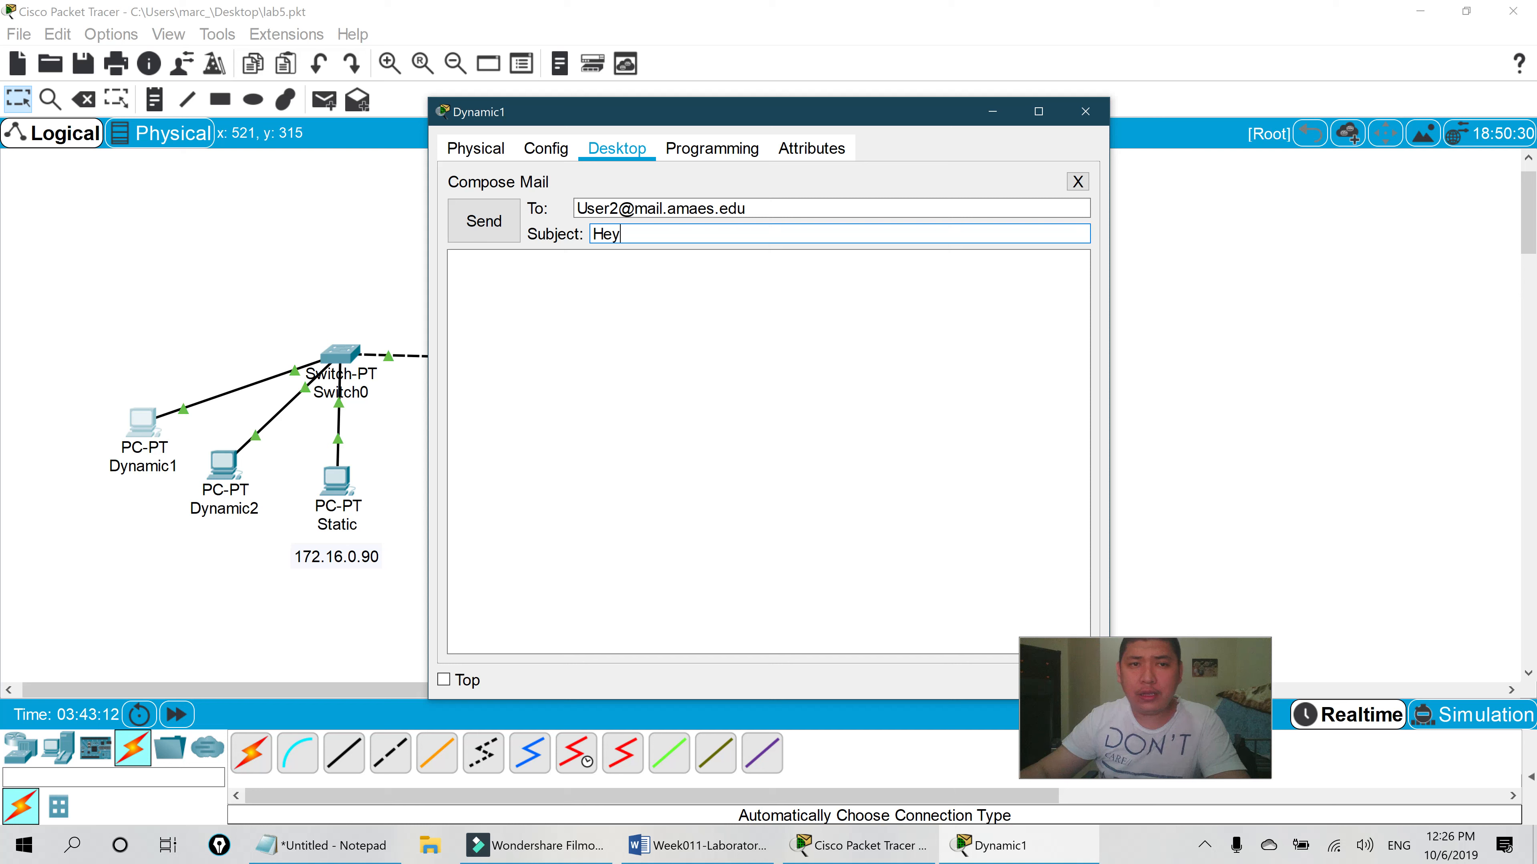
{"action": "key", "text": "Tab"}
{"action": "type", "text": "Hell"}
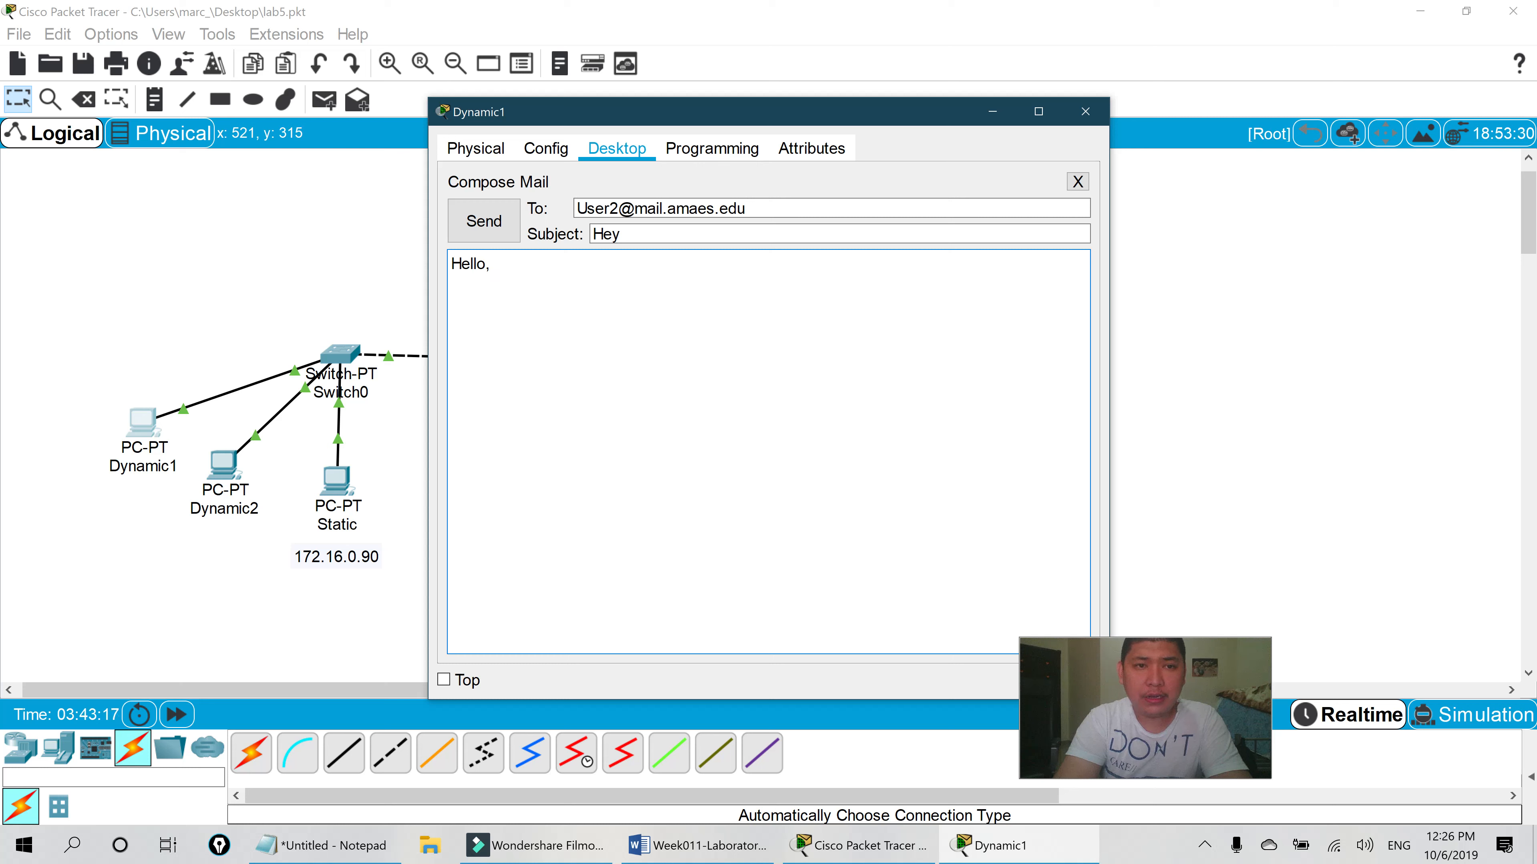
{"action": "type", "text": "o M"}
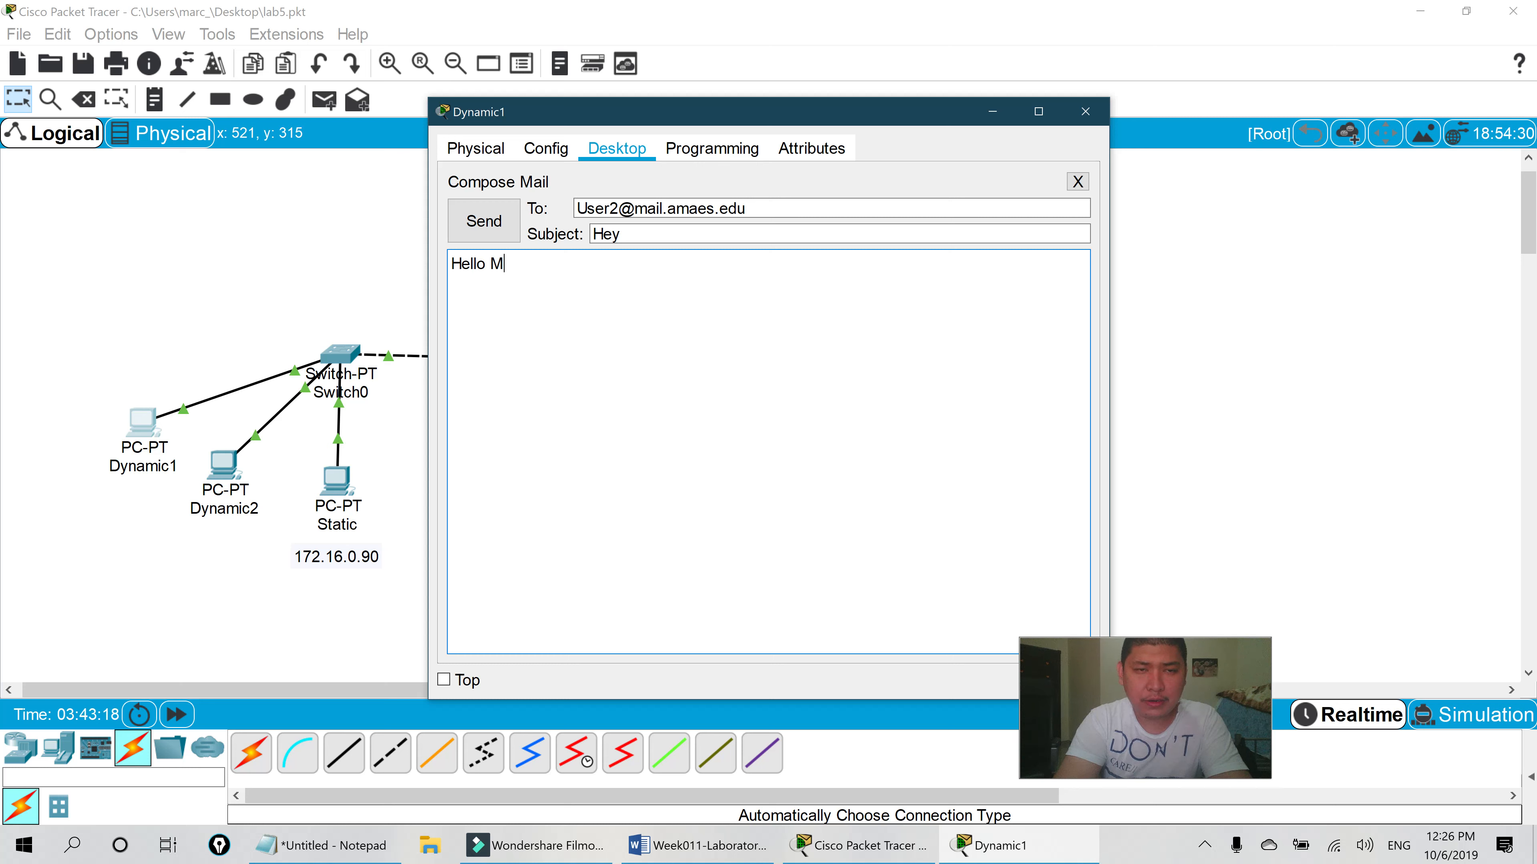
{"action": "type", "text": "arc t"}
{"action": "key", "text": "BackSpace"}
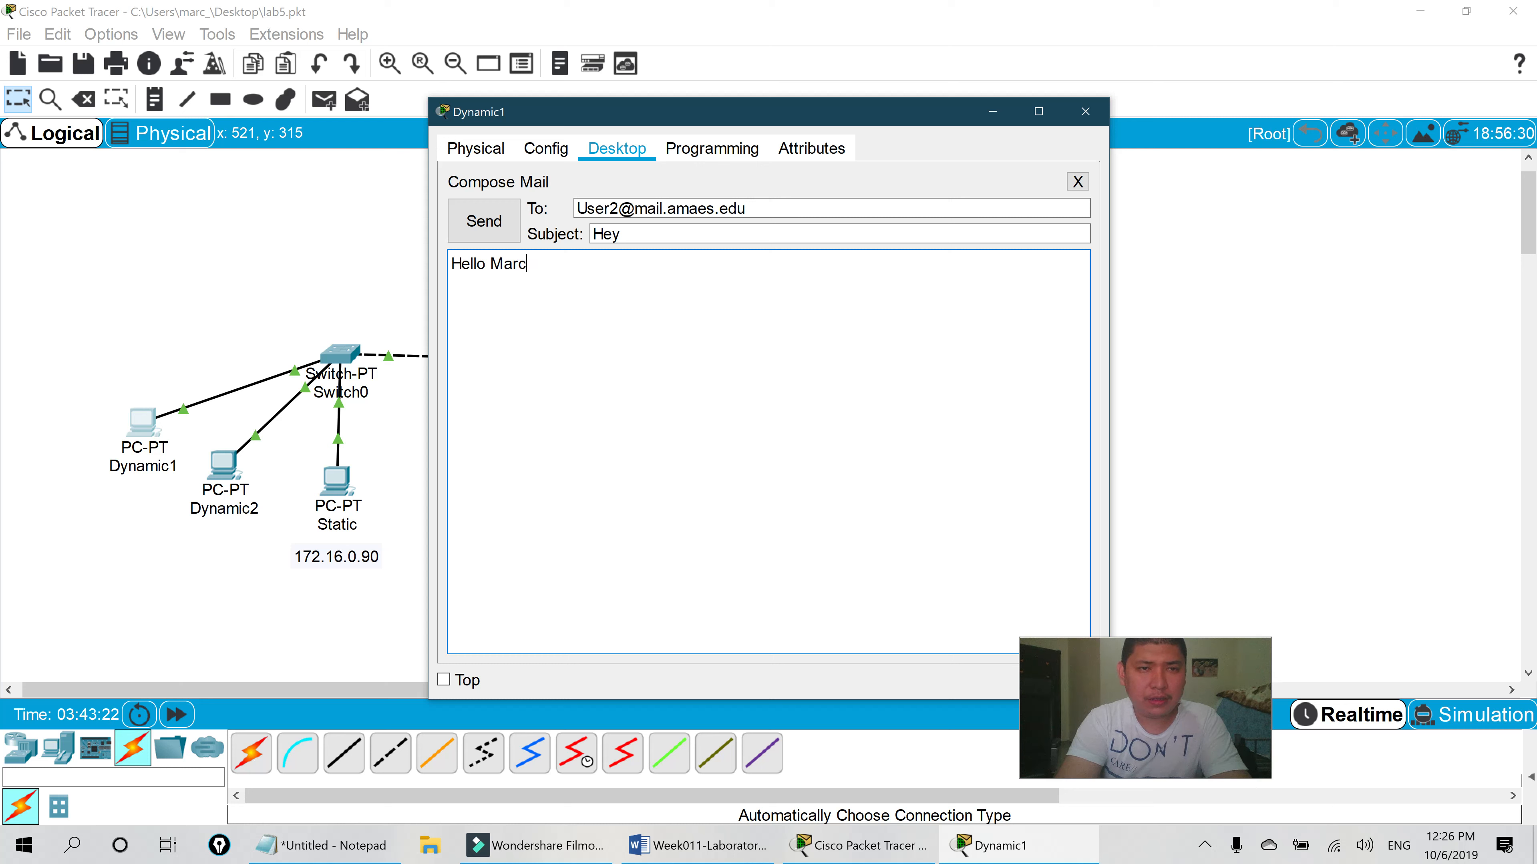
{"action": "type", "text": "2 this Marc 1"}
{"action": "key", "text": "BackSpace"}
{"action": "key", "text": "BackSpace"}
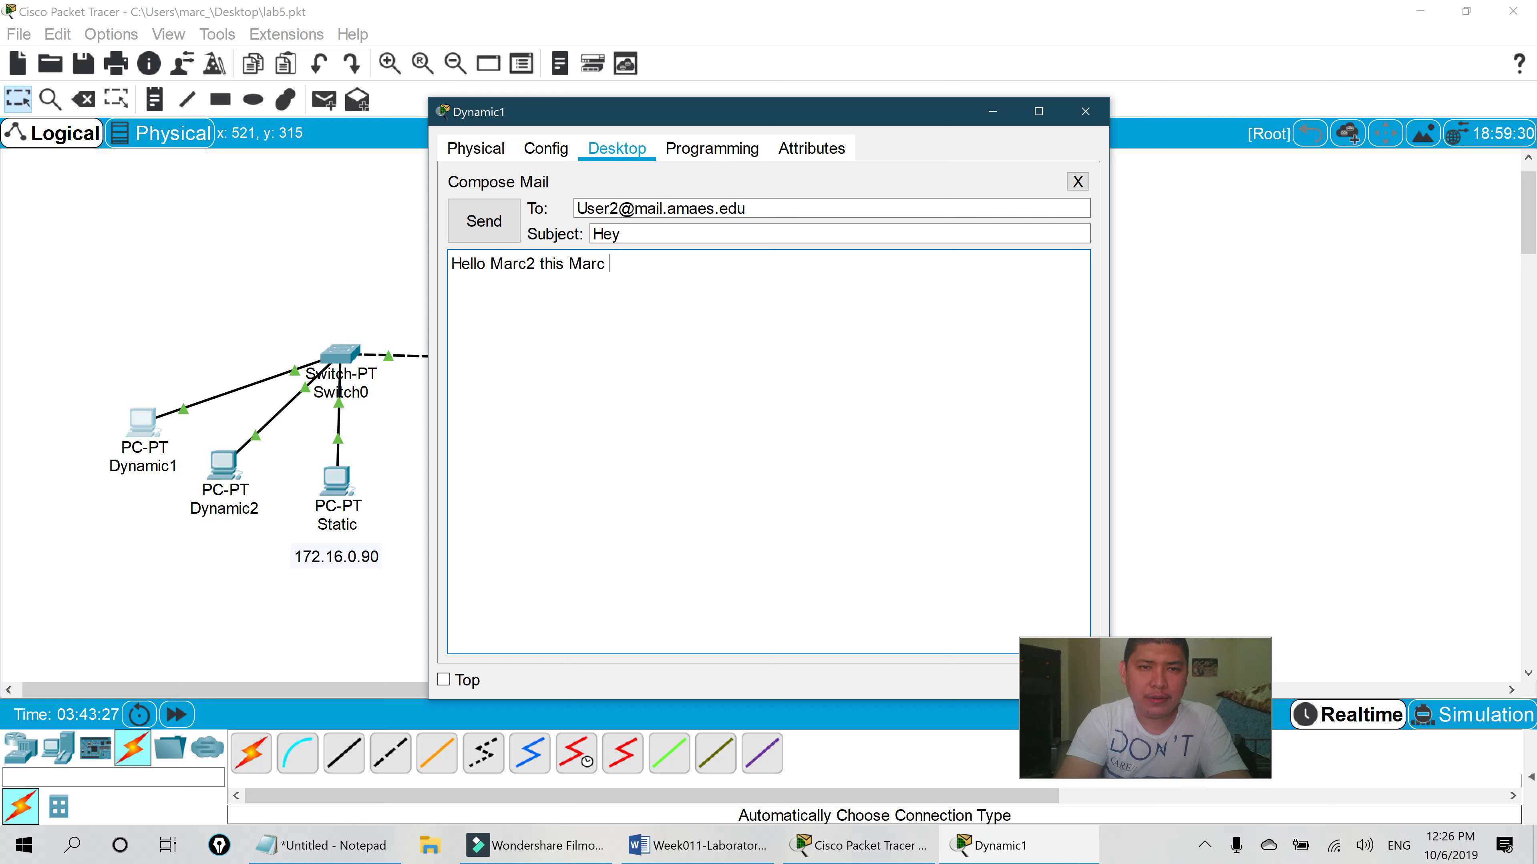
{"action": "type", "text": "1"}
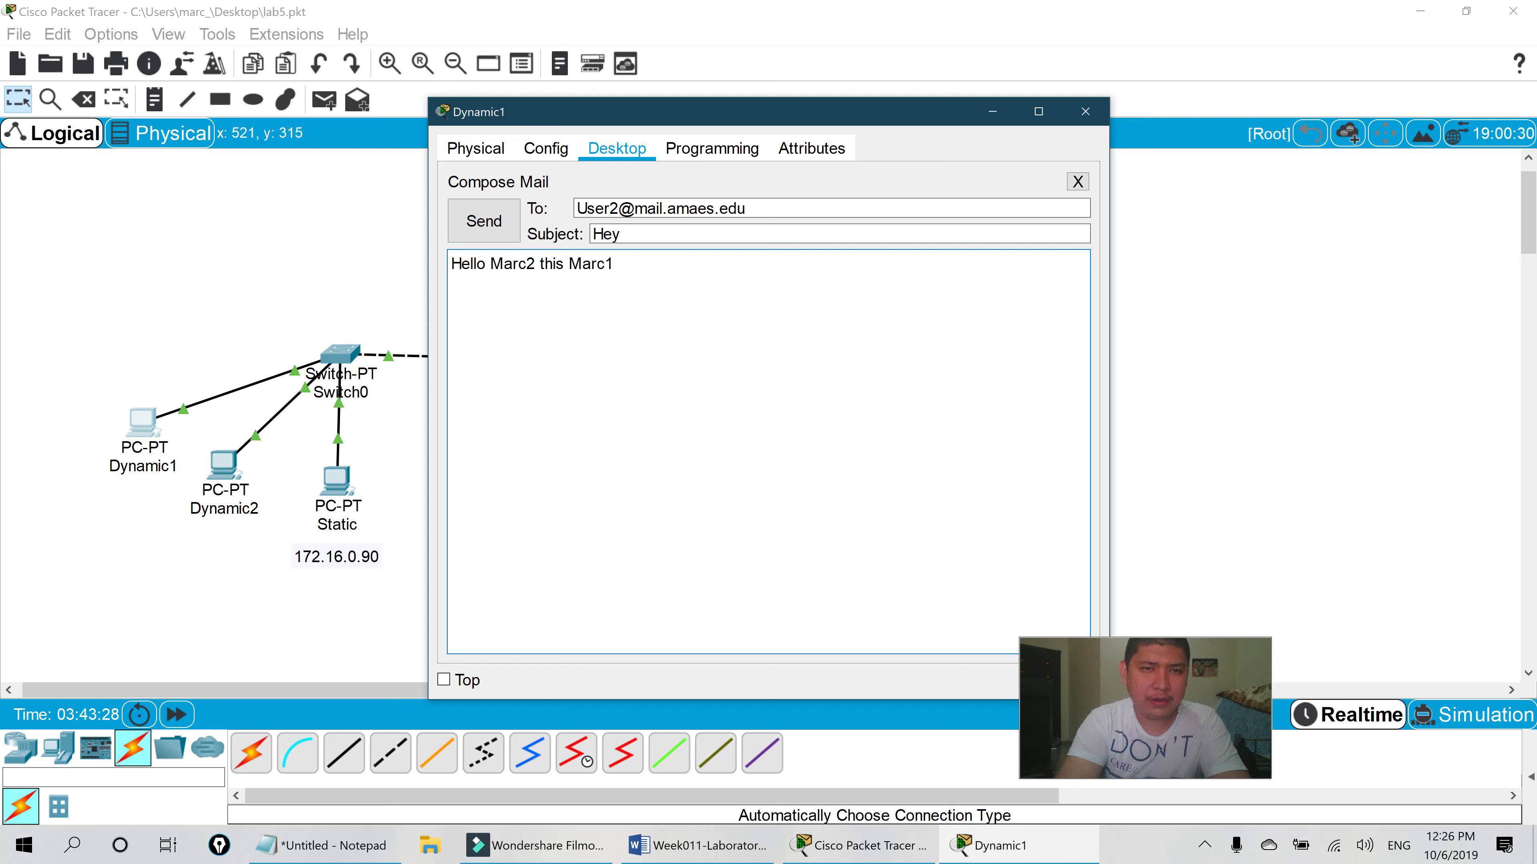
{"action": "type", "text": ". whats"}
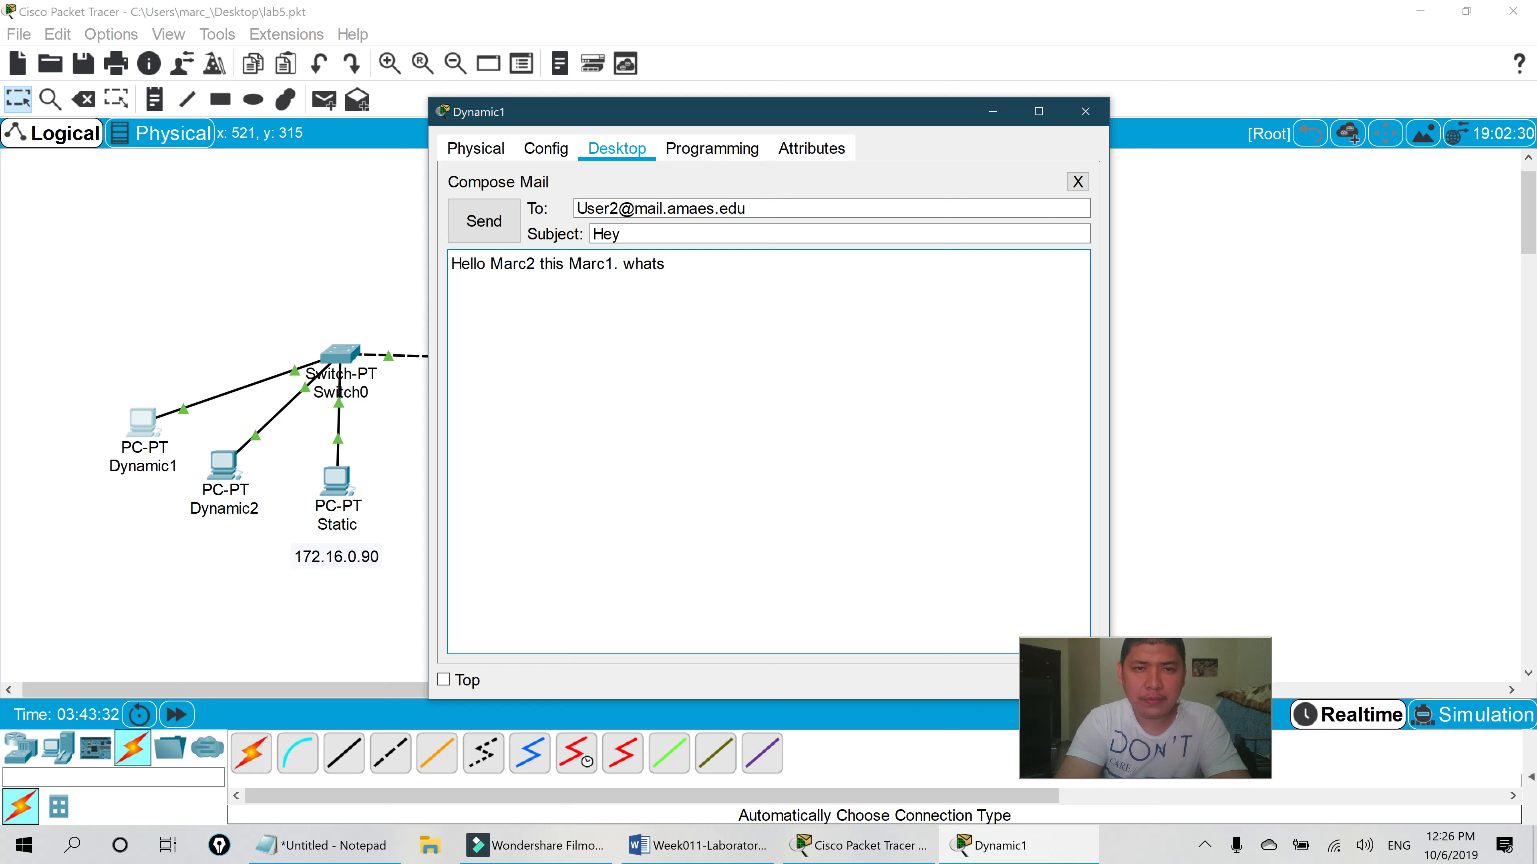
{"action": "key", "text": "BackSpace"}
{"action": "type", "text": "'s up"}
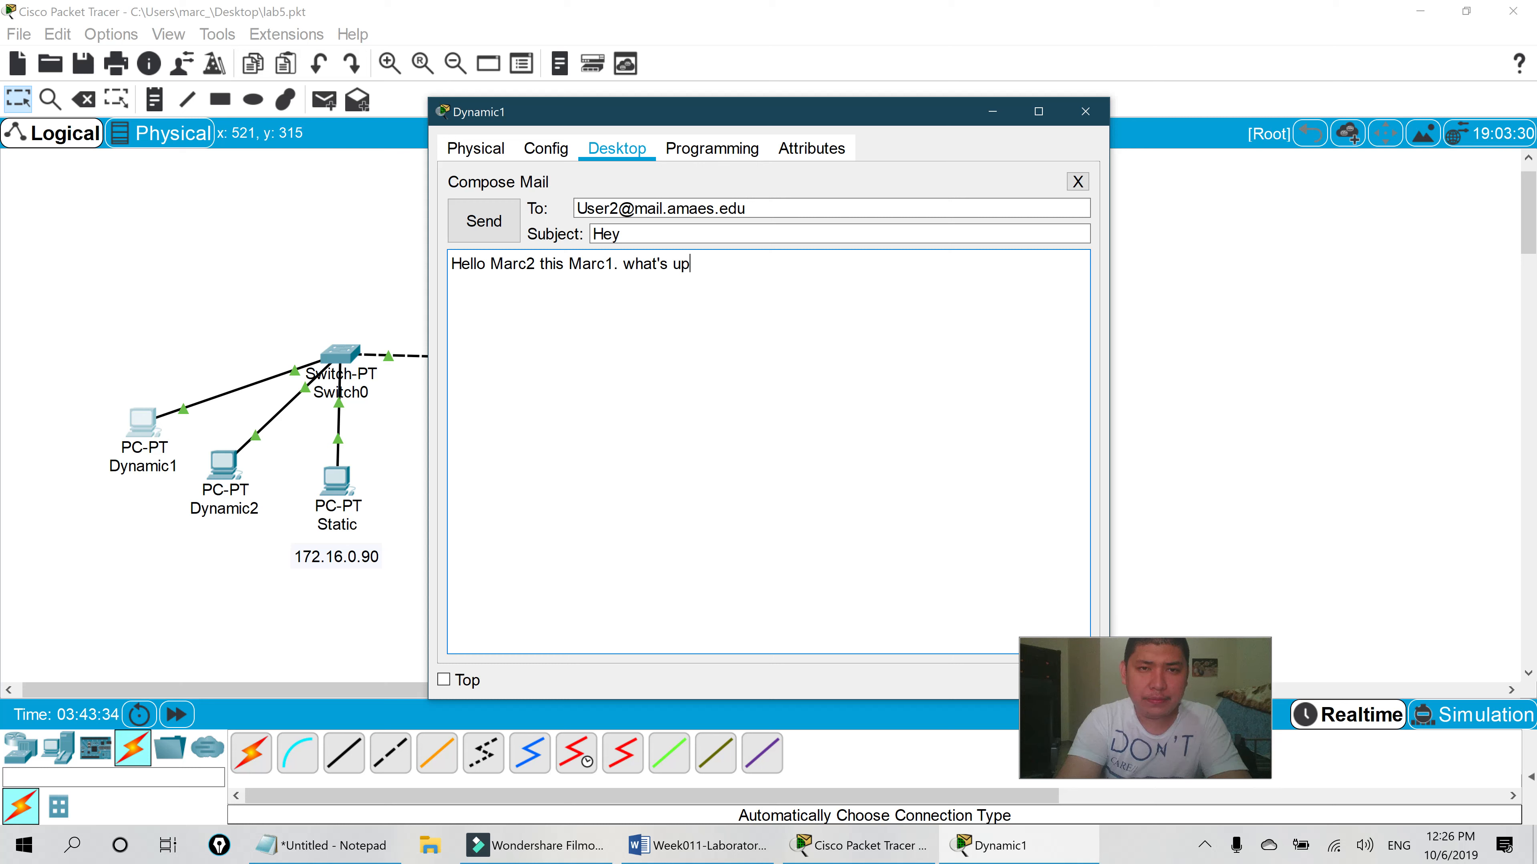
{"action": "type", "text": "?"}
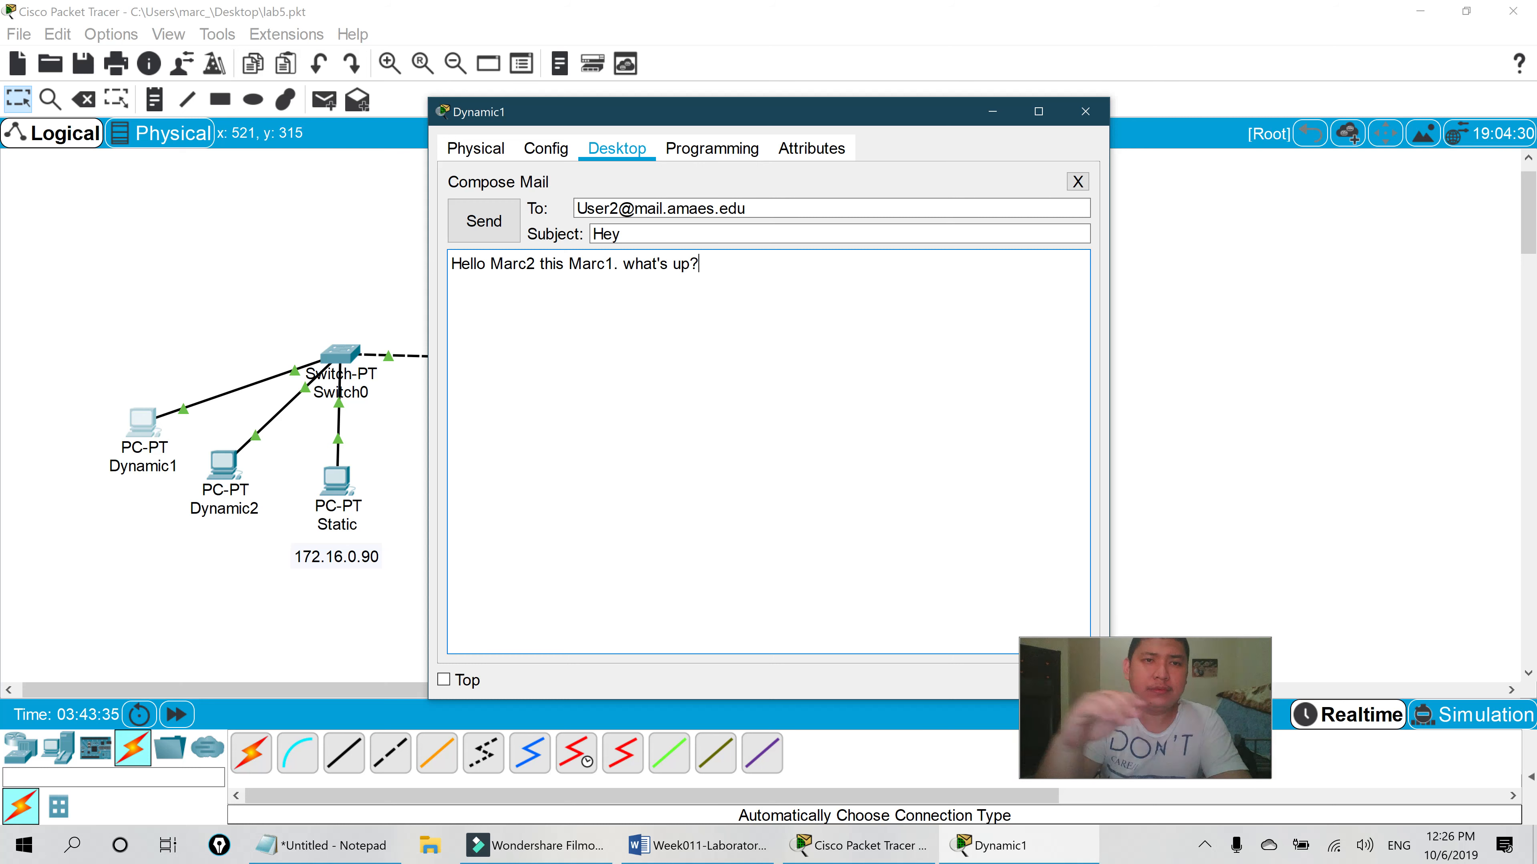
{"action": "left_click", "coordinate": [491, 223]}
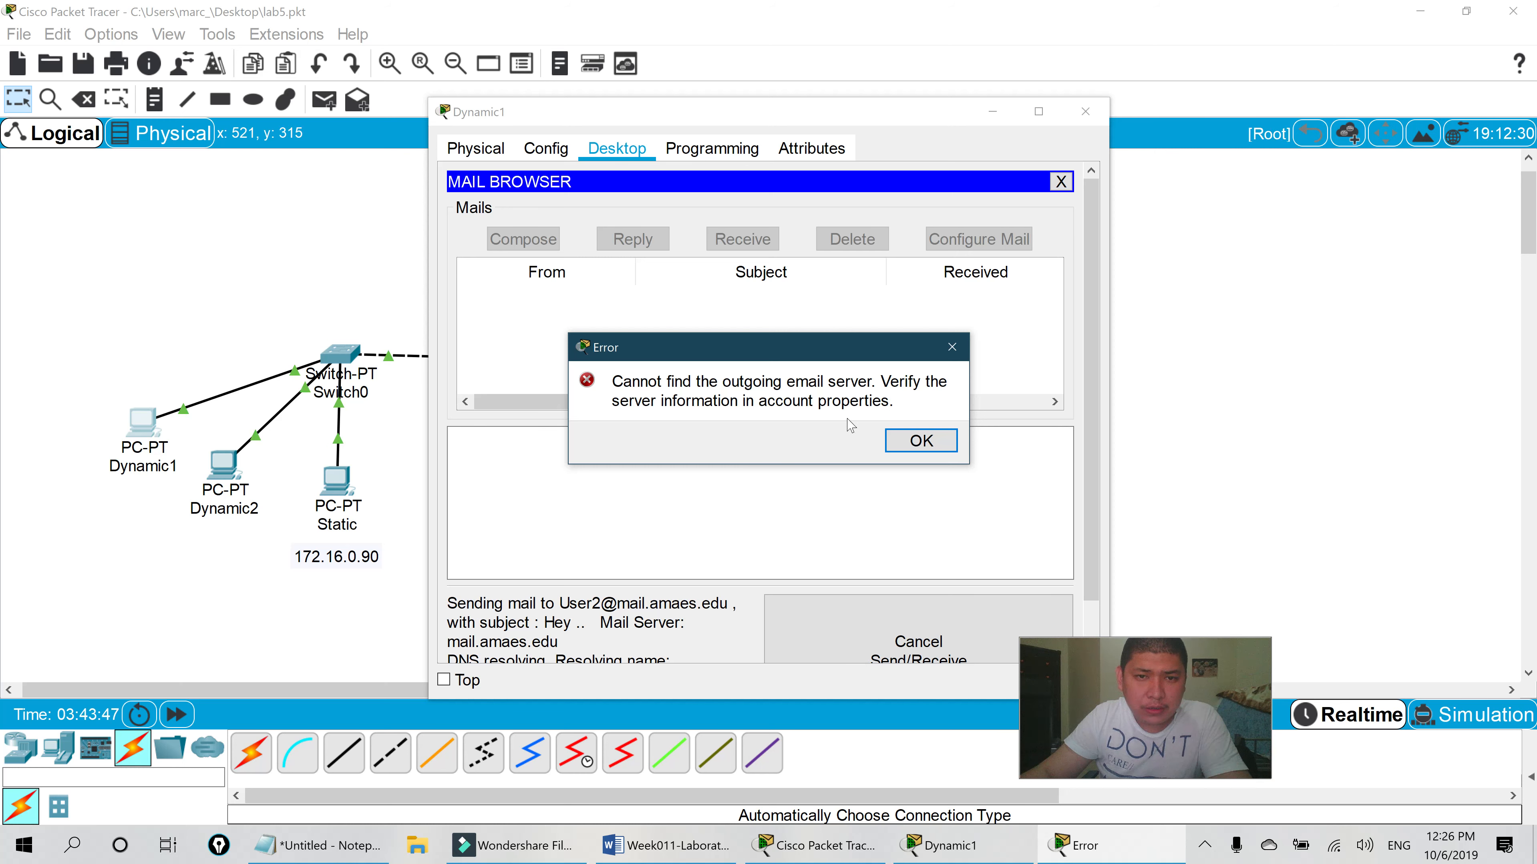
- Dismiss the outgoing-server error and close Dynamic1's unsent mail draft
{"action": "left_click", "coordinate": [937, 447]}
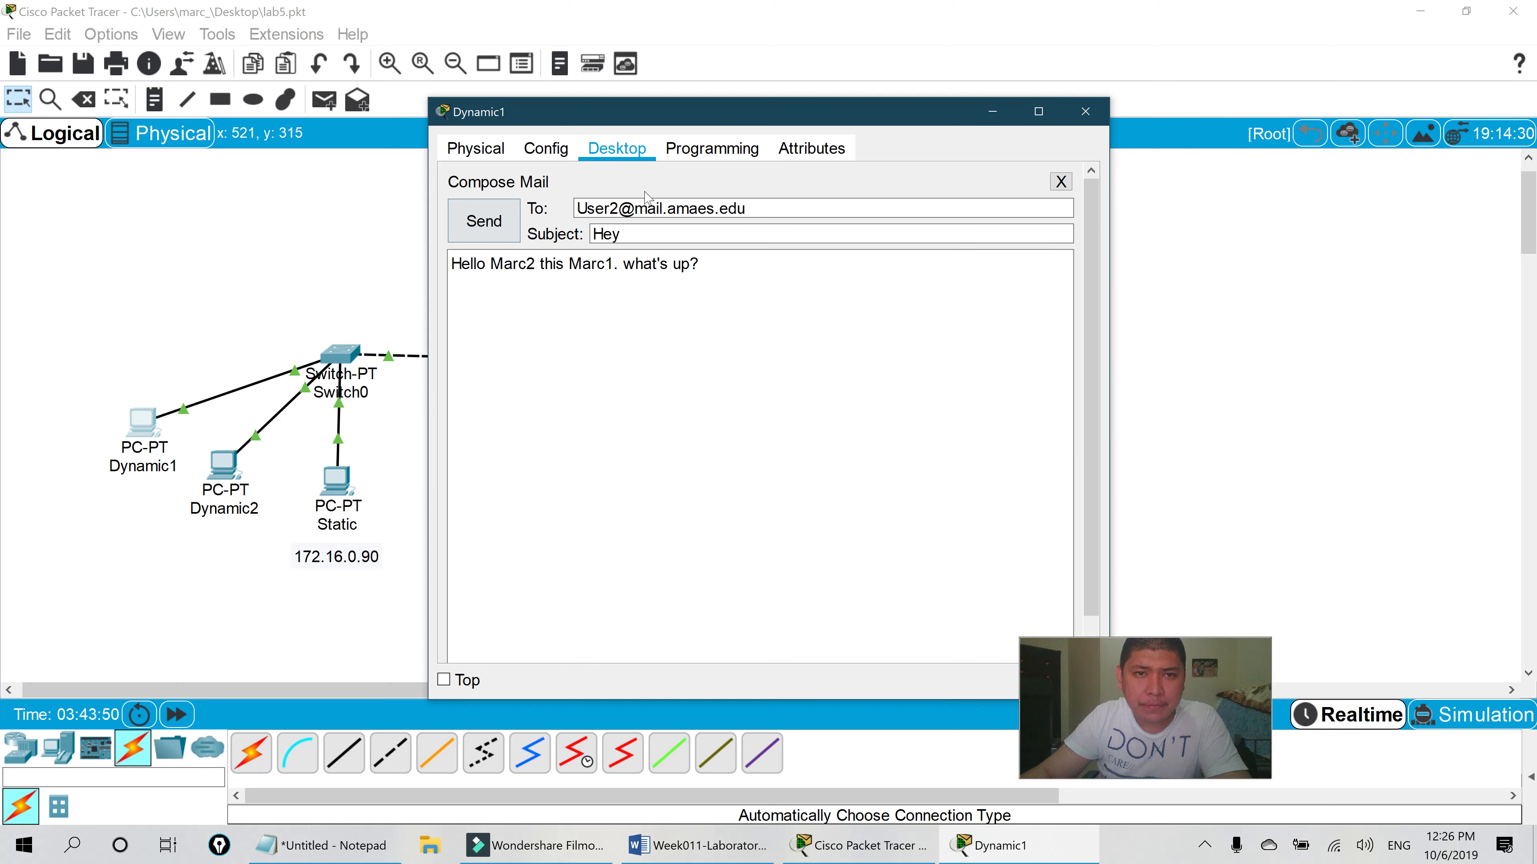
{"action": "left_click", "coordinate": [1100, 113]}
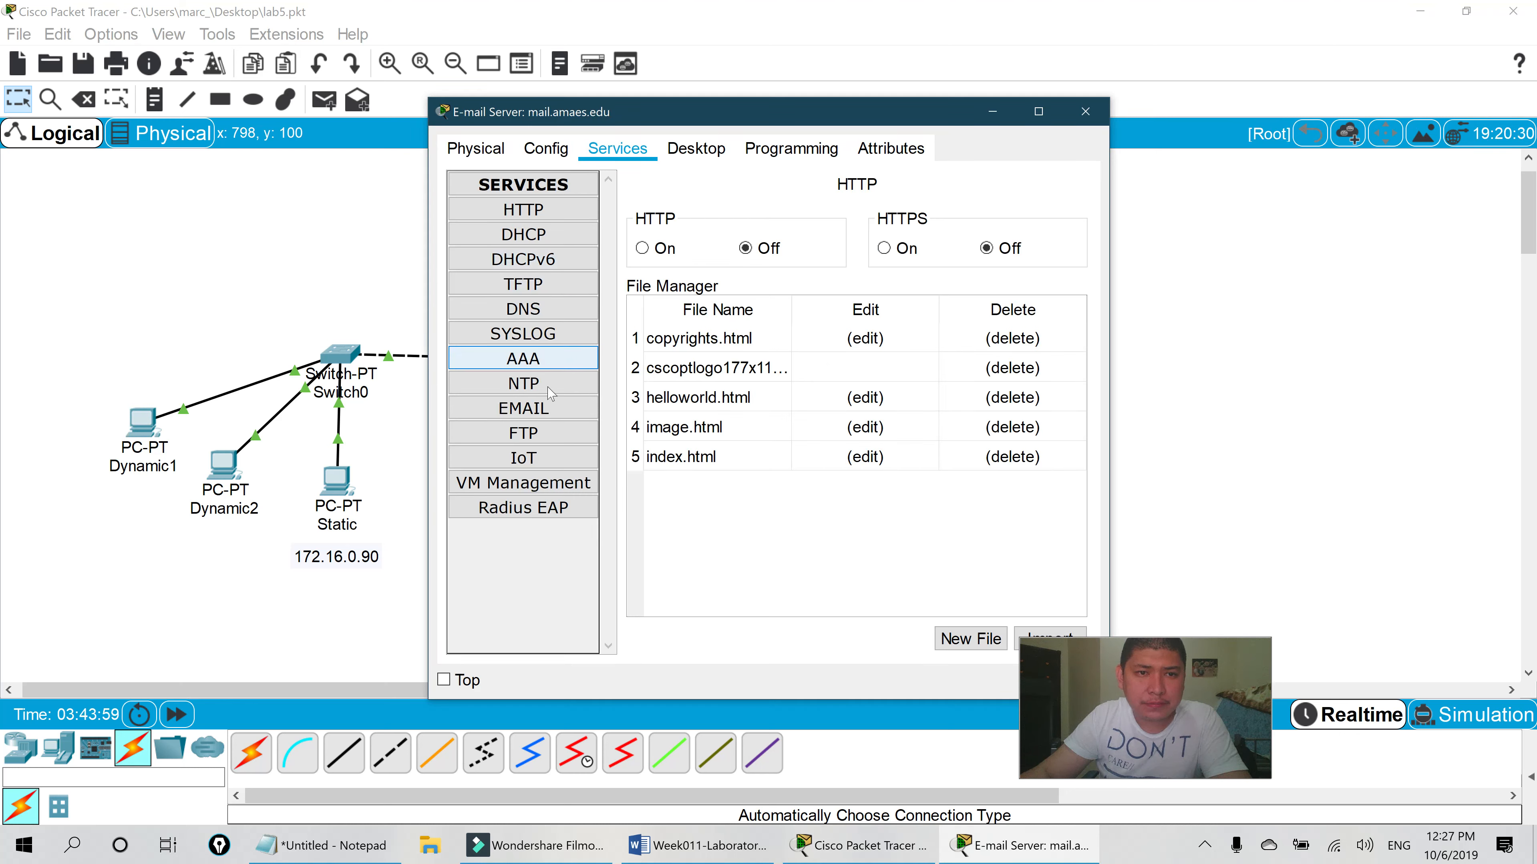
- Open the server's EMAIL service and review the User1, User2 and User3 account credentials
{"action": "left_click", "coordinate": [532, 409]}
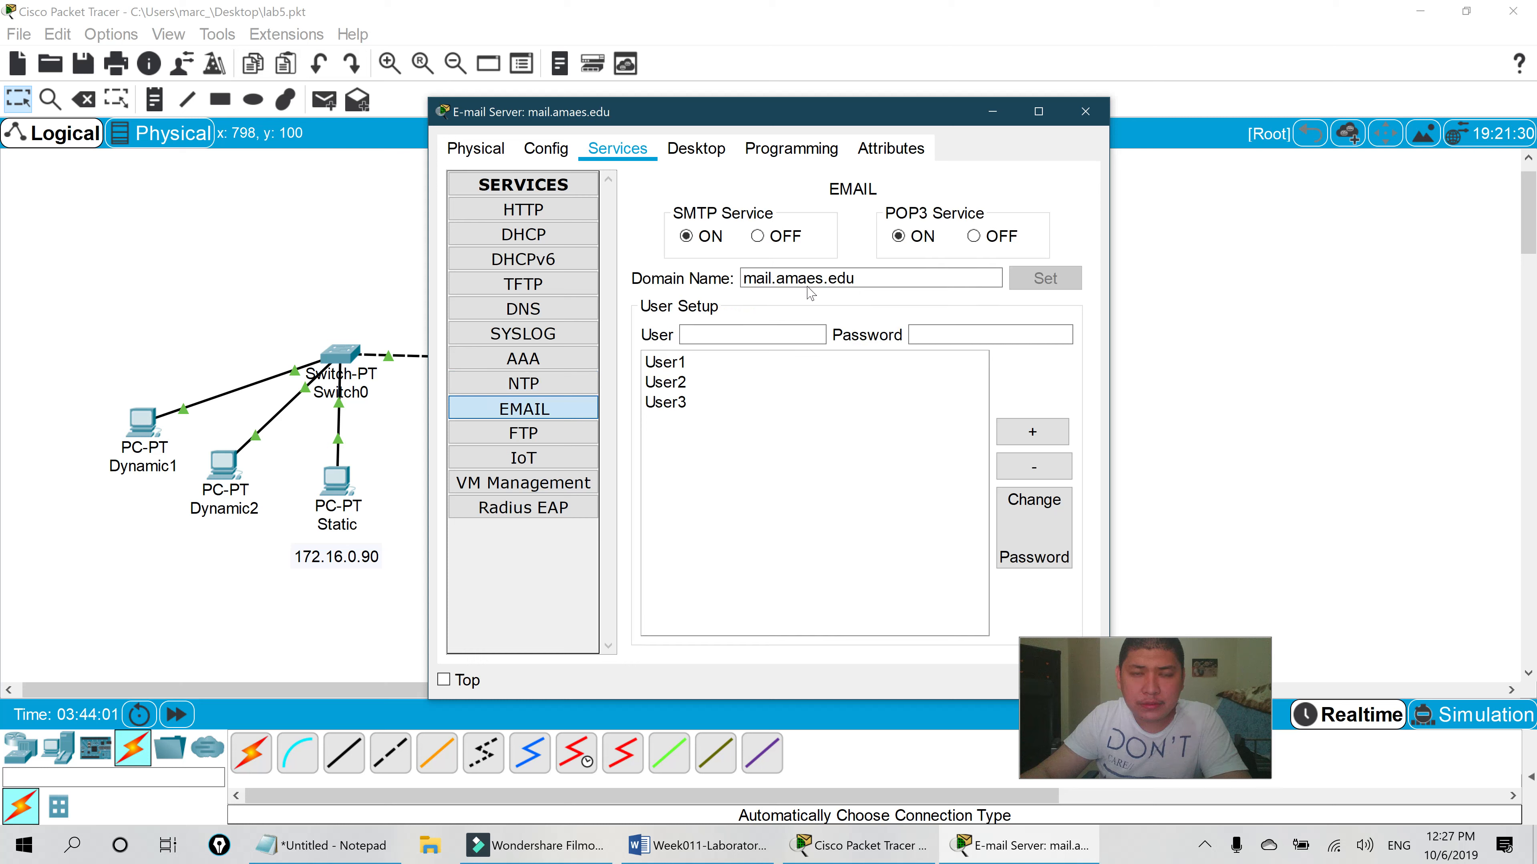
{"action": "left_click", "coordinate": [666, 382]}
{"action": "left_click", "coordinate": [714, 364]}
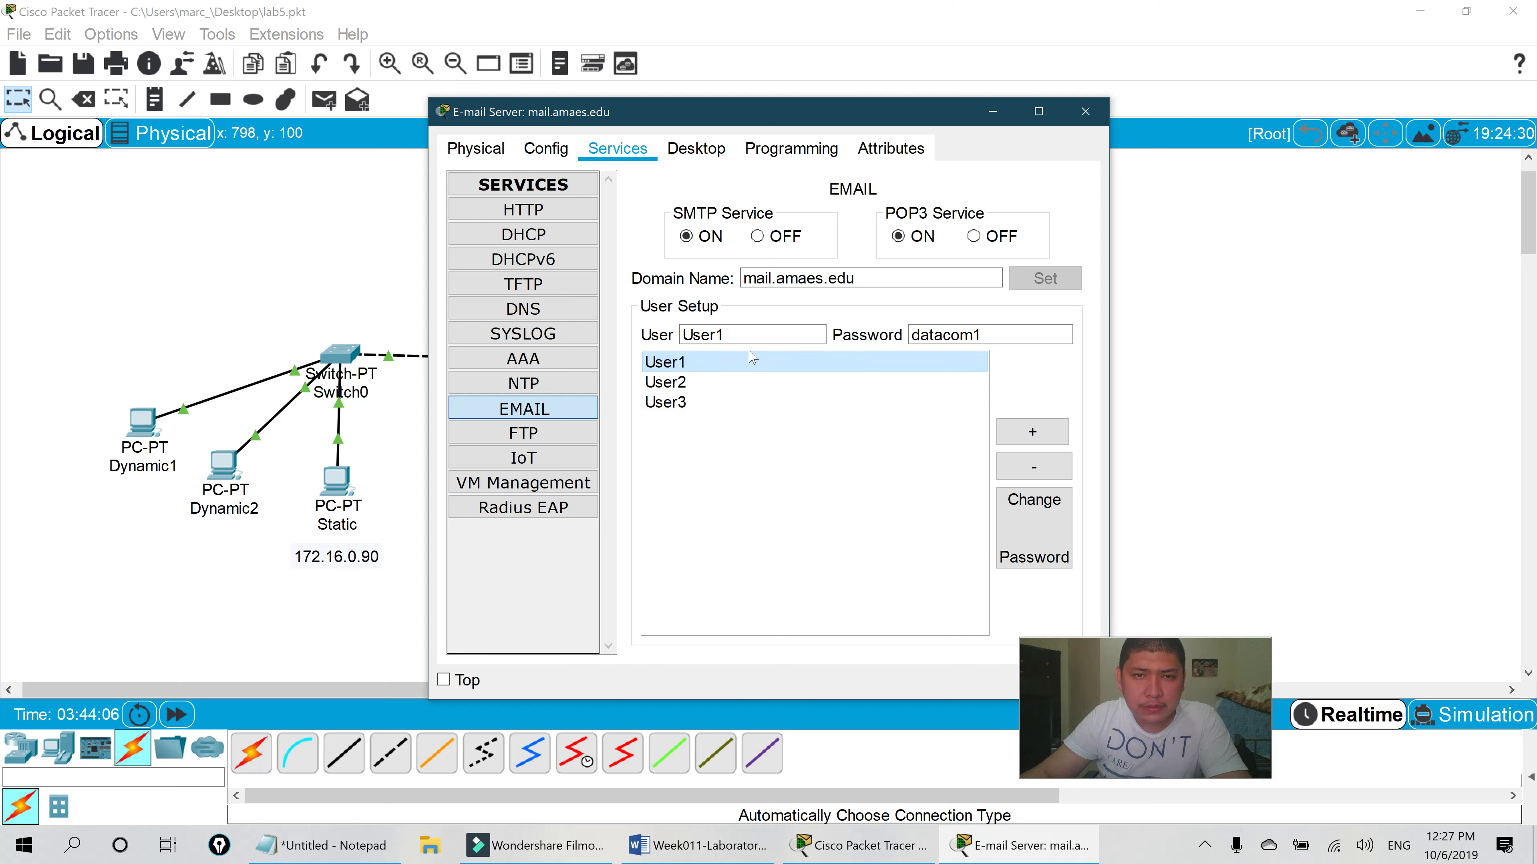
{"action": "left_click", "coordinate": [721, 382]}
{"action": "left_click", "coordinate": [725, 365]}
{"action": "left_click", "coordinate": [724, 382]}
{"action": "left_click", "coordinate": [720, 402]}
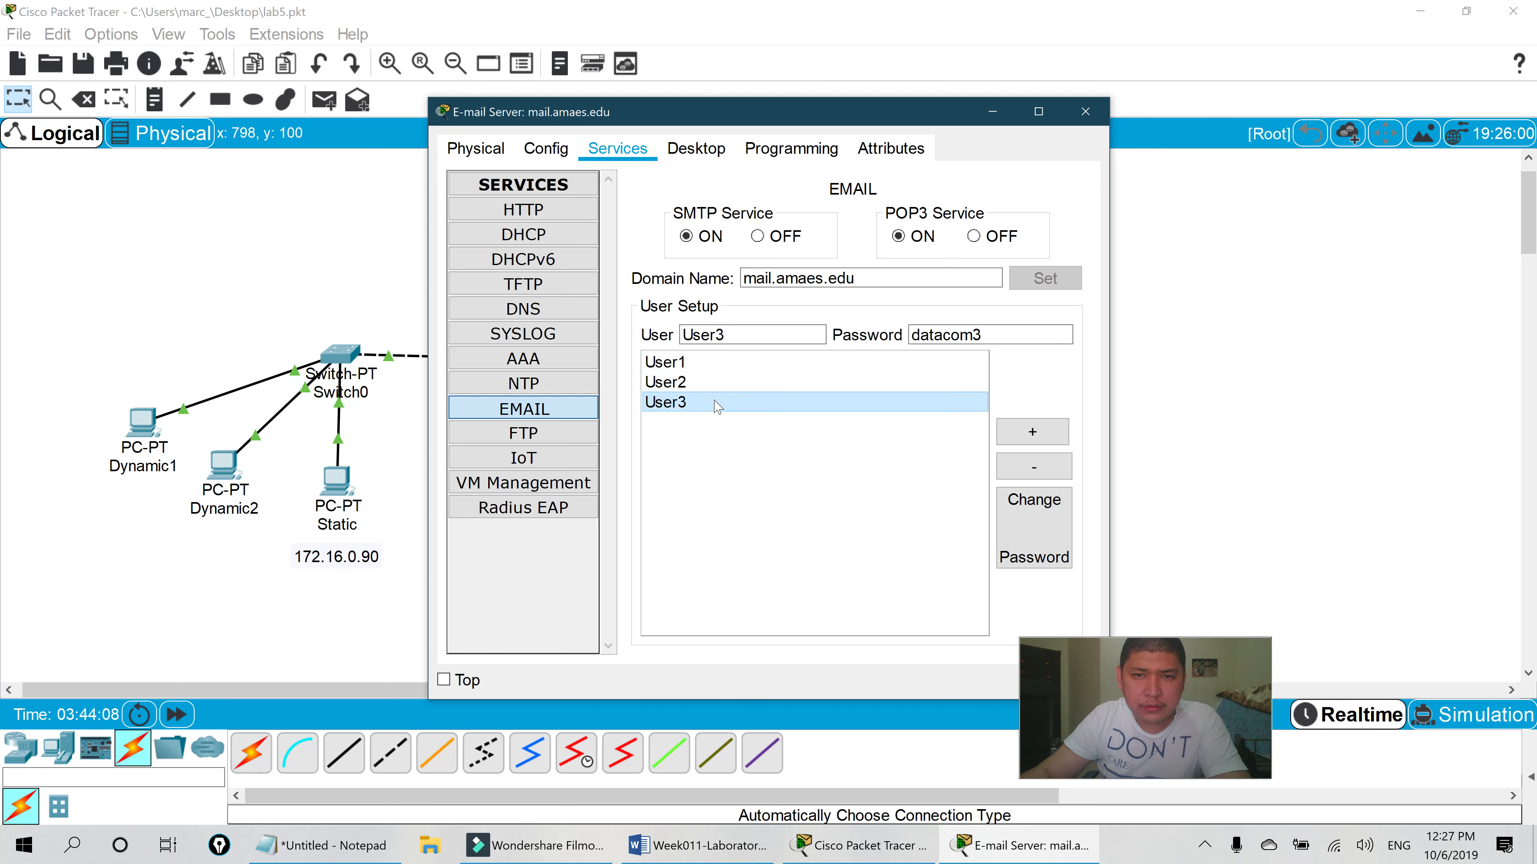
{"action": "left_click", "coordinate": [726, 364]}
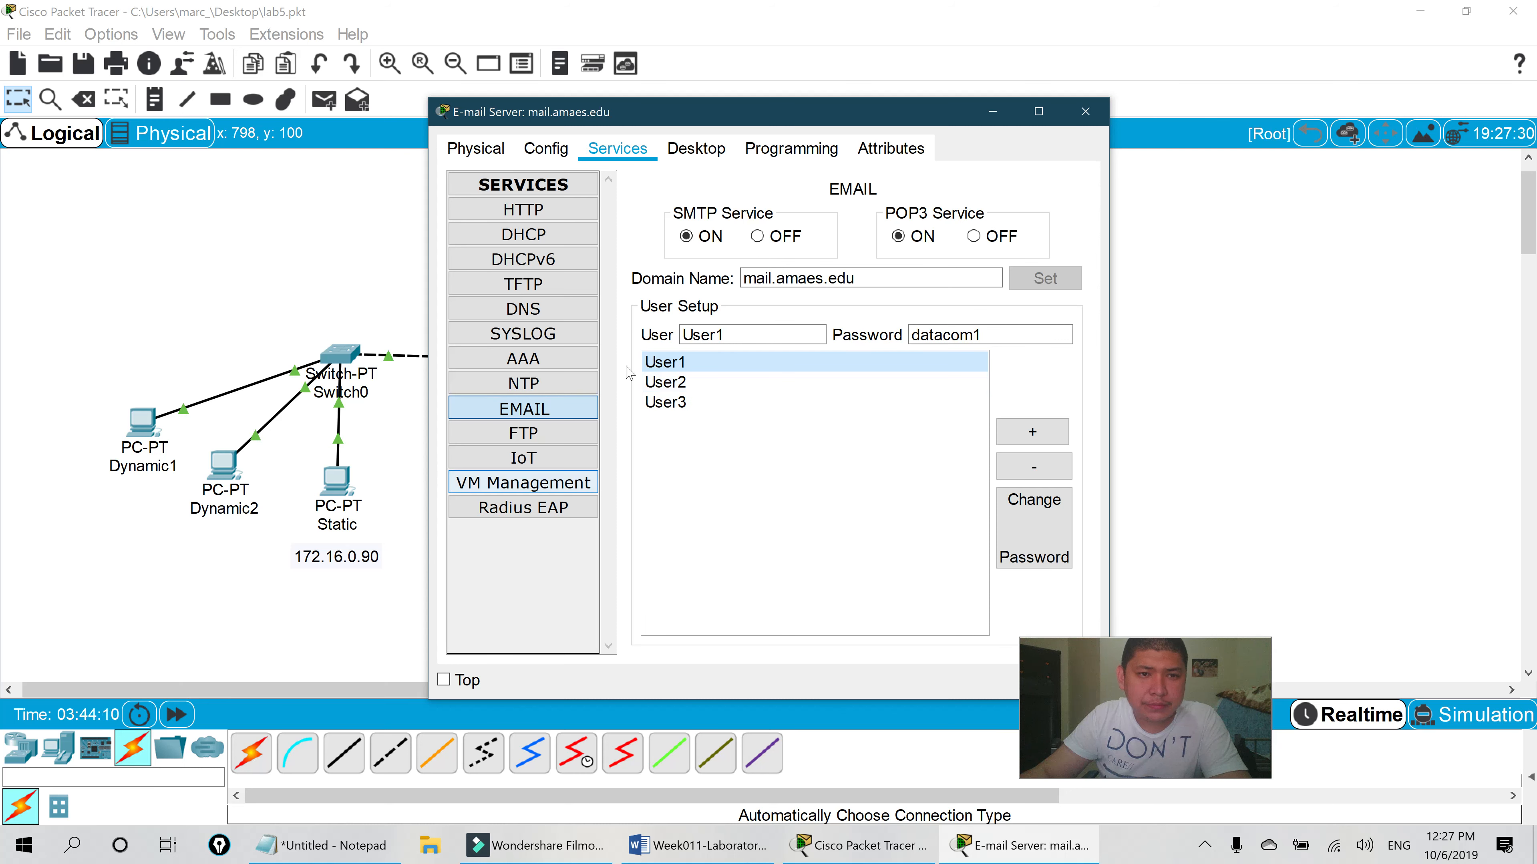
- Set the mail server's DNS Server to 172.16.0.11
{"action": "left_click", "coordinate": [558, 160]}
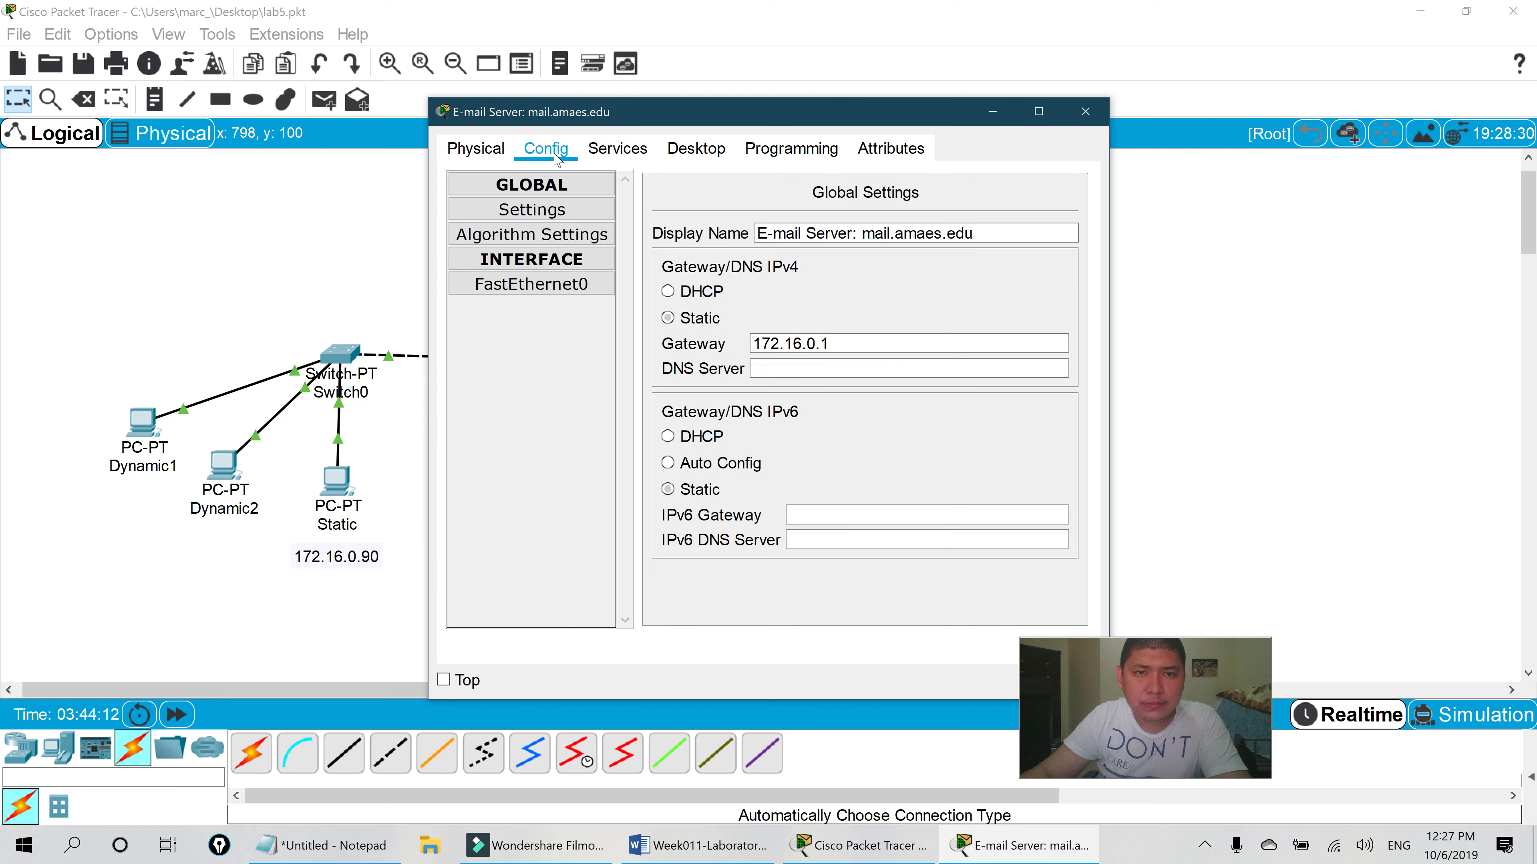
{"action": "left_click", "coordinate": [786, 368]}
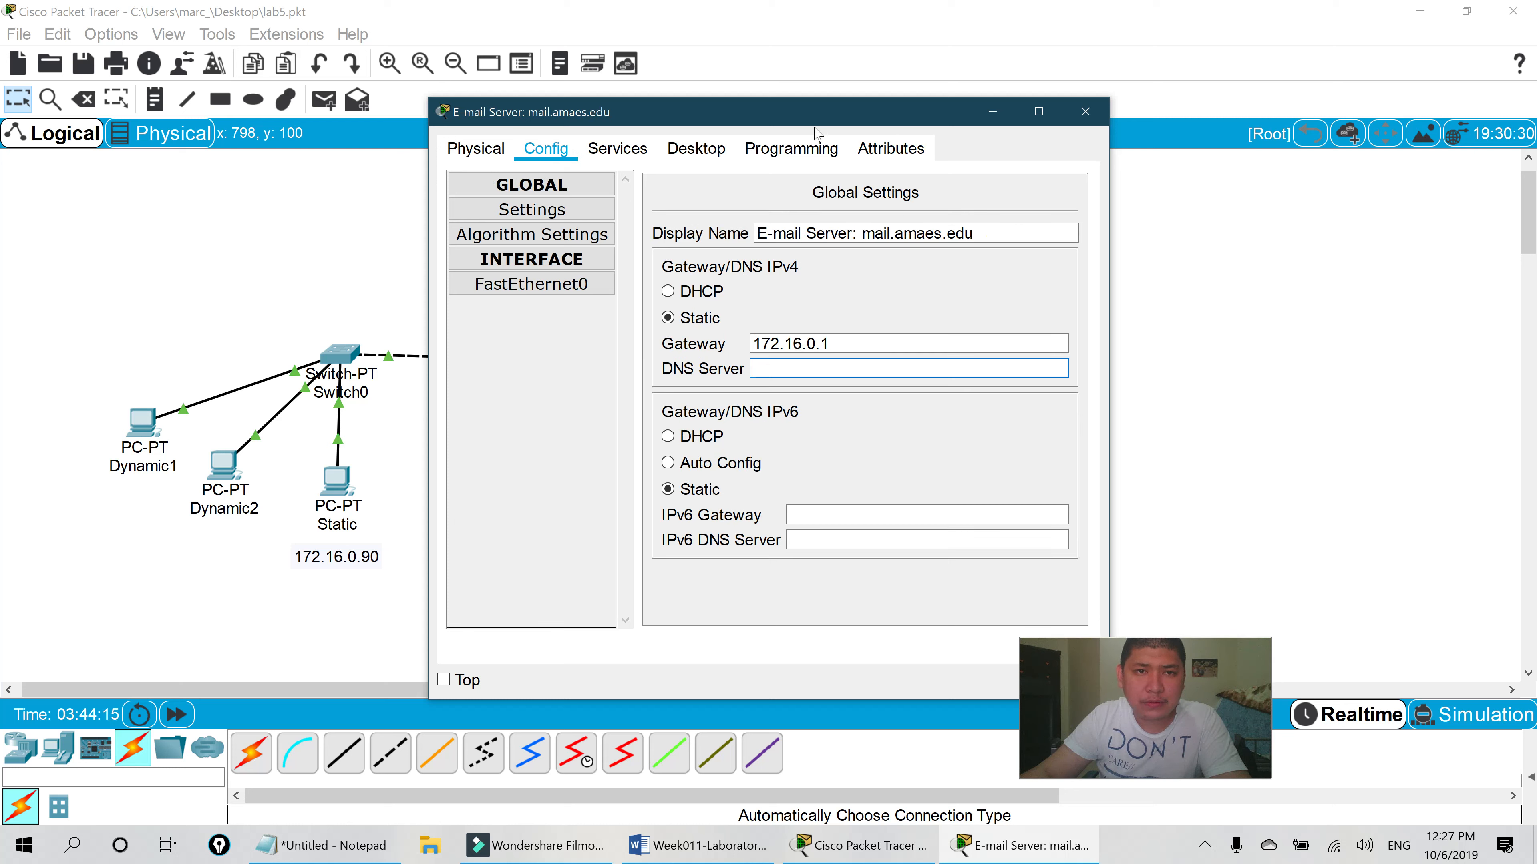
{"action": "left_click_drag", "start_coordinate": [832, 124], "coordinate": [513, 129]}
{"action": "type", "text": "172.16"}
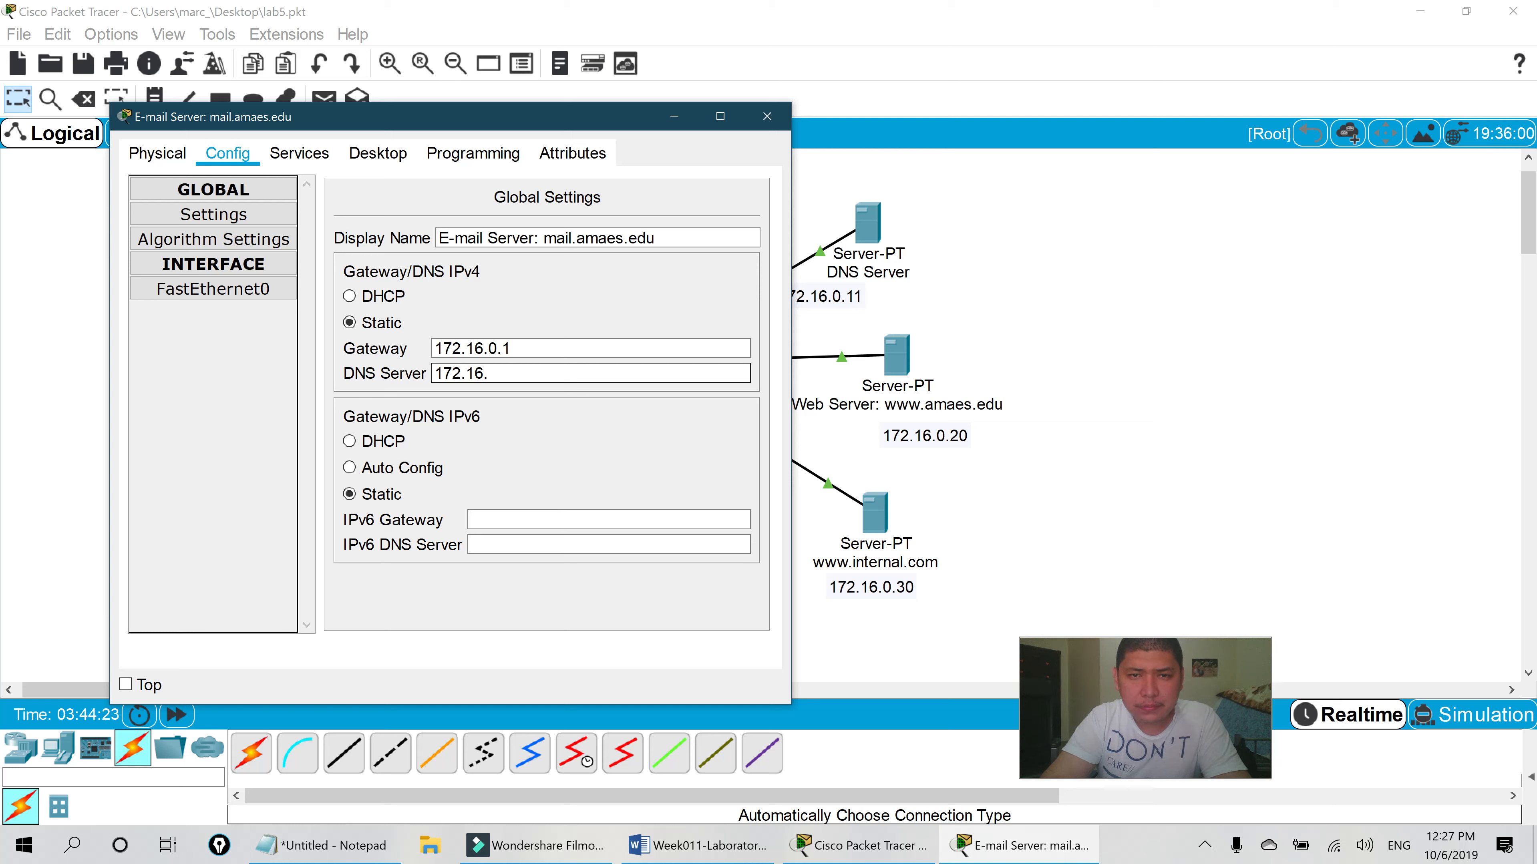
{"action": "type", "text": ".0.11"}
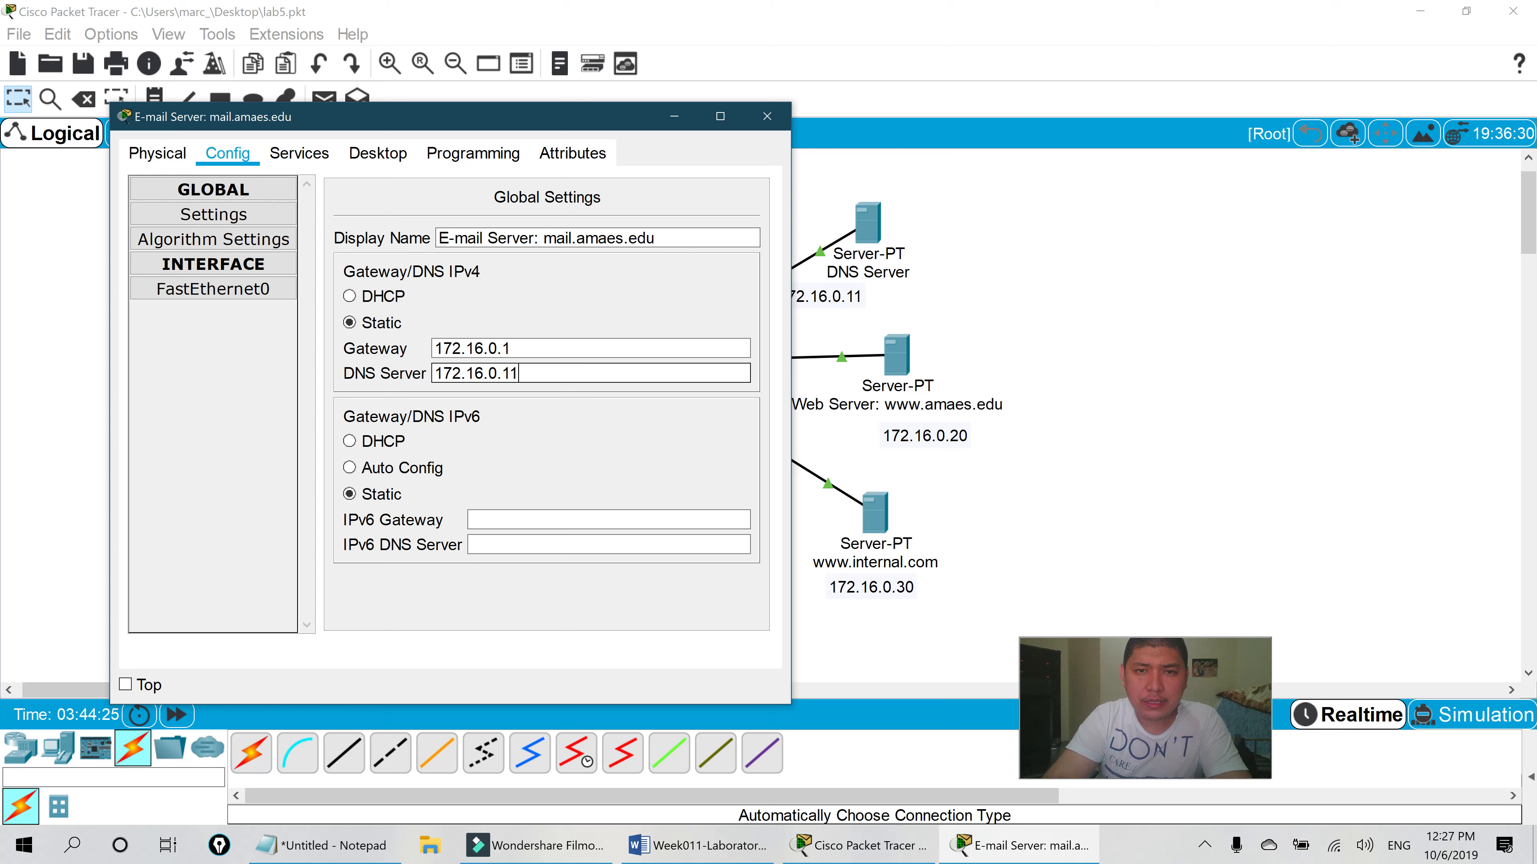
{"action": "left_click", "coordinate": [254, 291]}
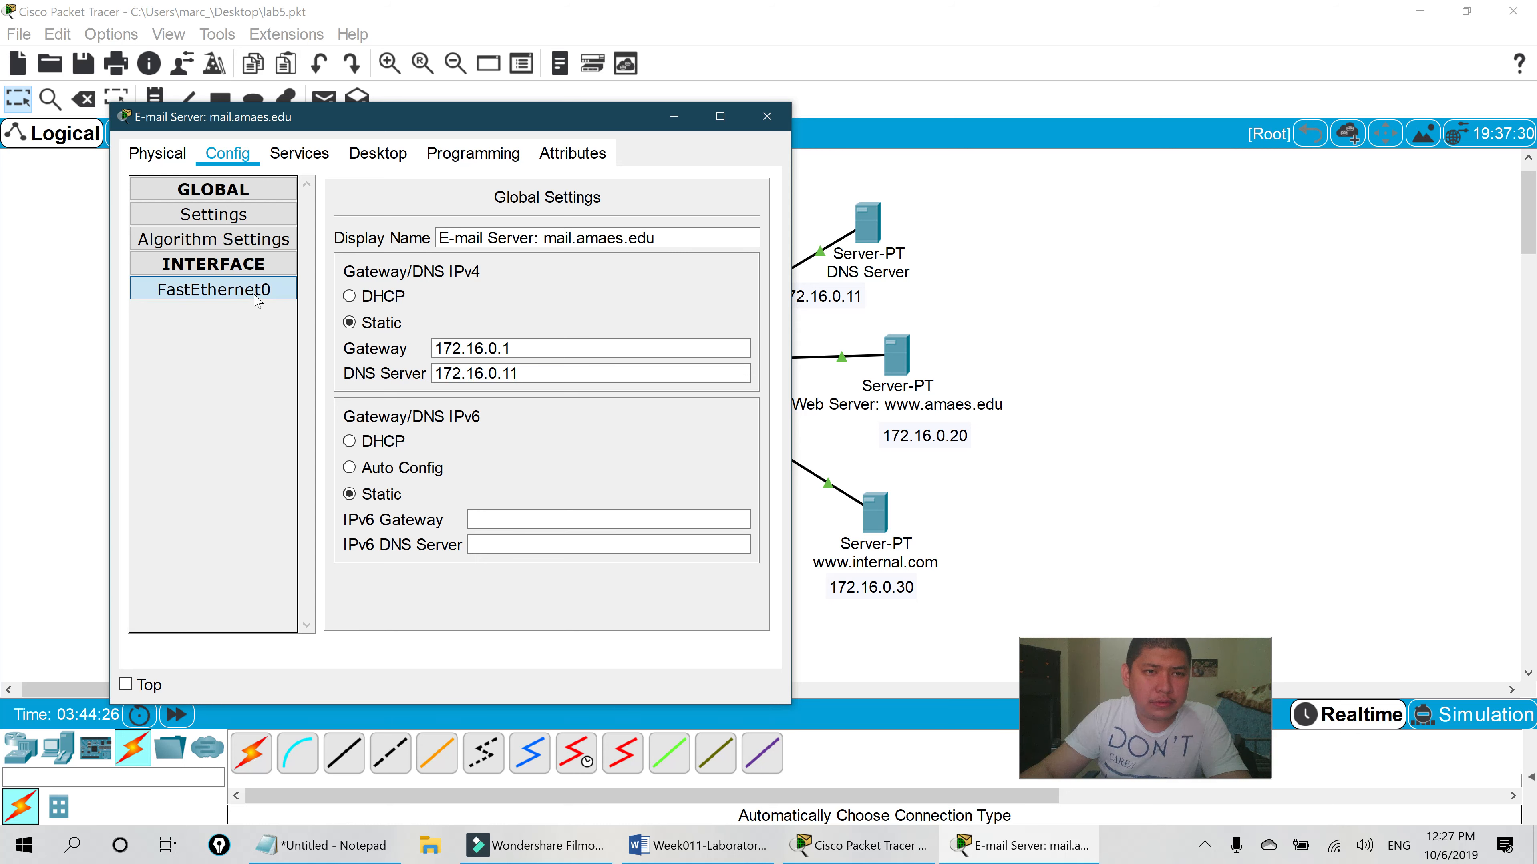
{"action": "left_click", "coordinate": [264, 264]}
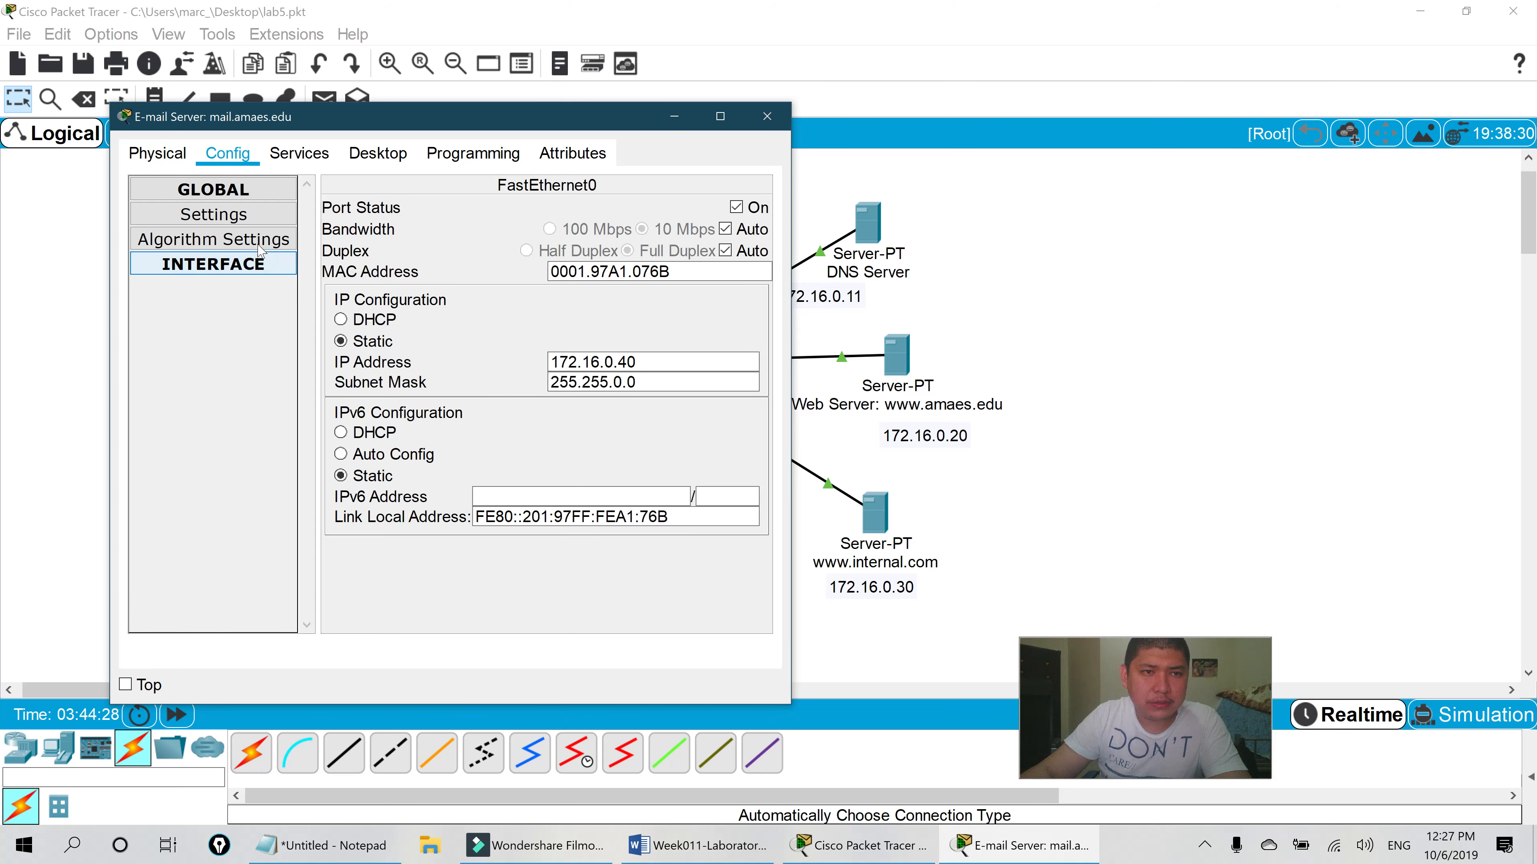
{"action": "left_click", "coordinate": [257, 239]}
{"action": "left_click", "coordinate": [256, 218]}
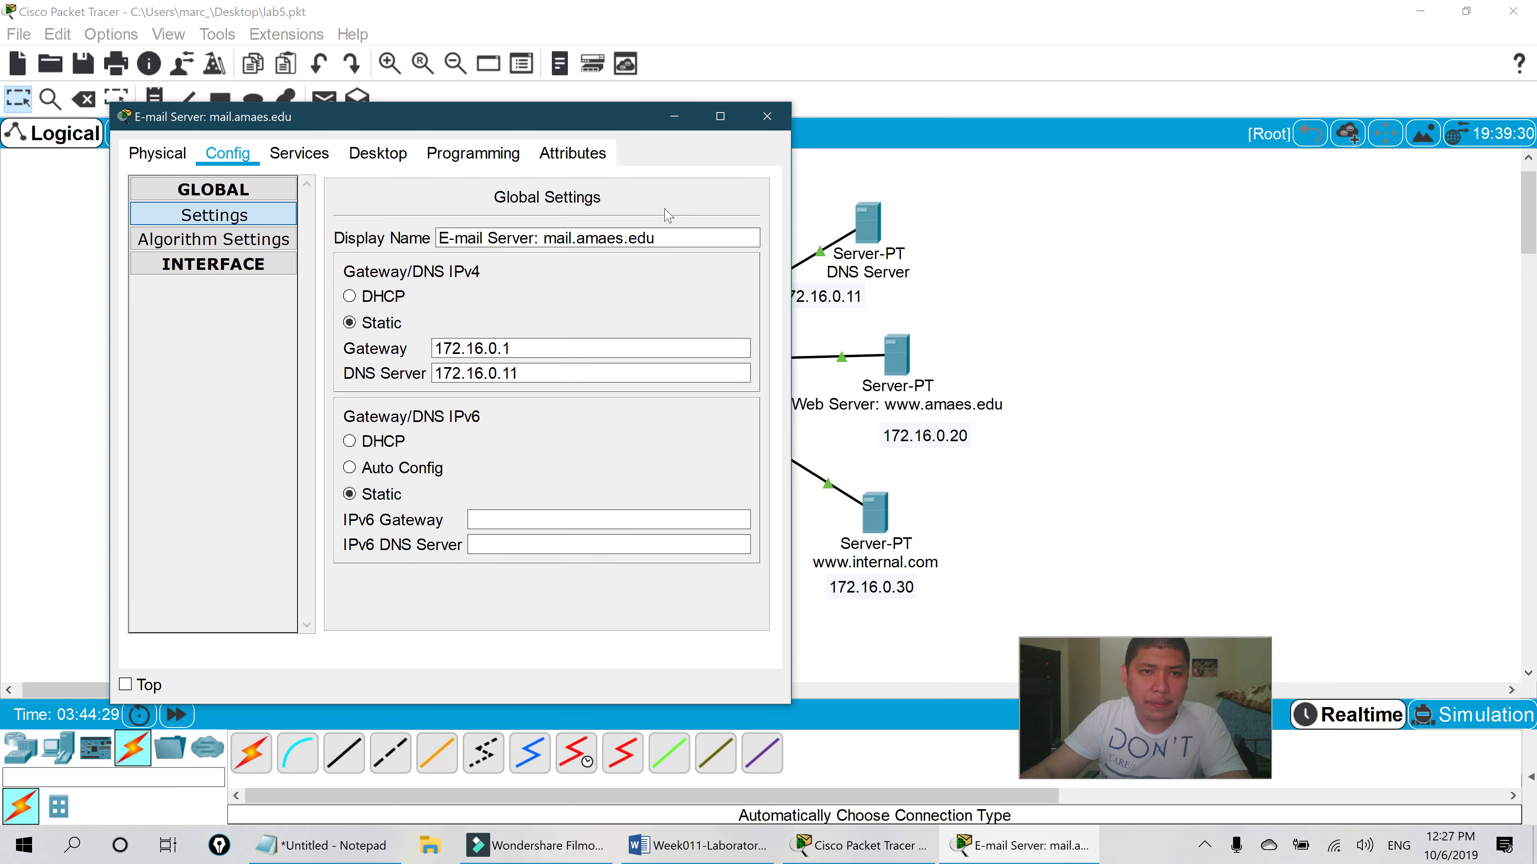
{"action": "left_click", "coordinate": [766, 117]}
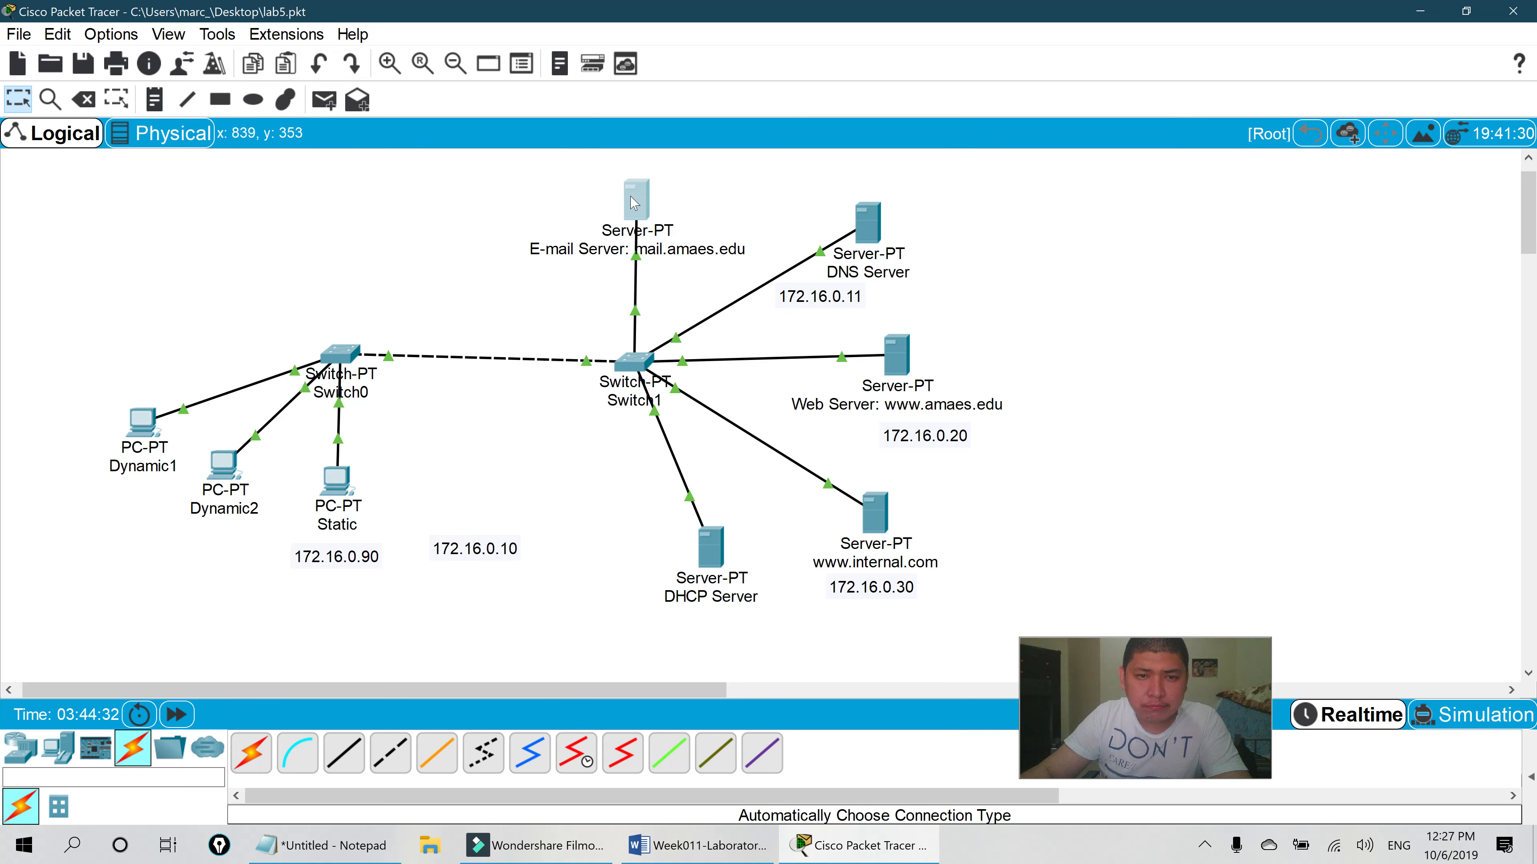
- Confirm the mail server's FastEthernet0 IP is 172.16.0.40, then close its window
{"action": "left_click", "coordinate": [633, 225]}
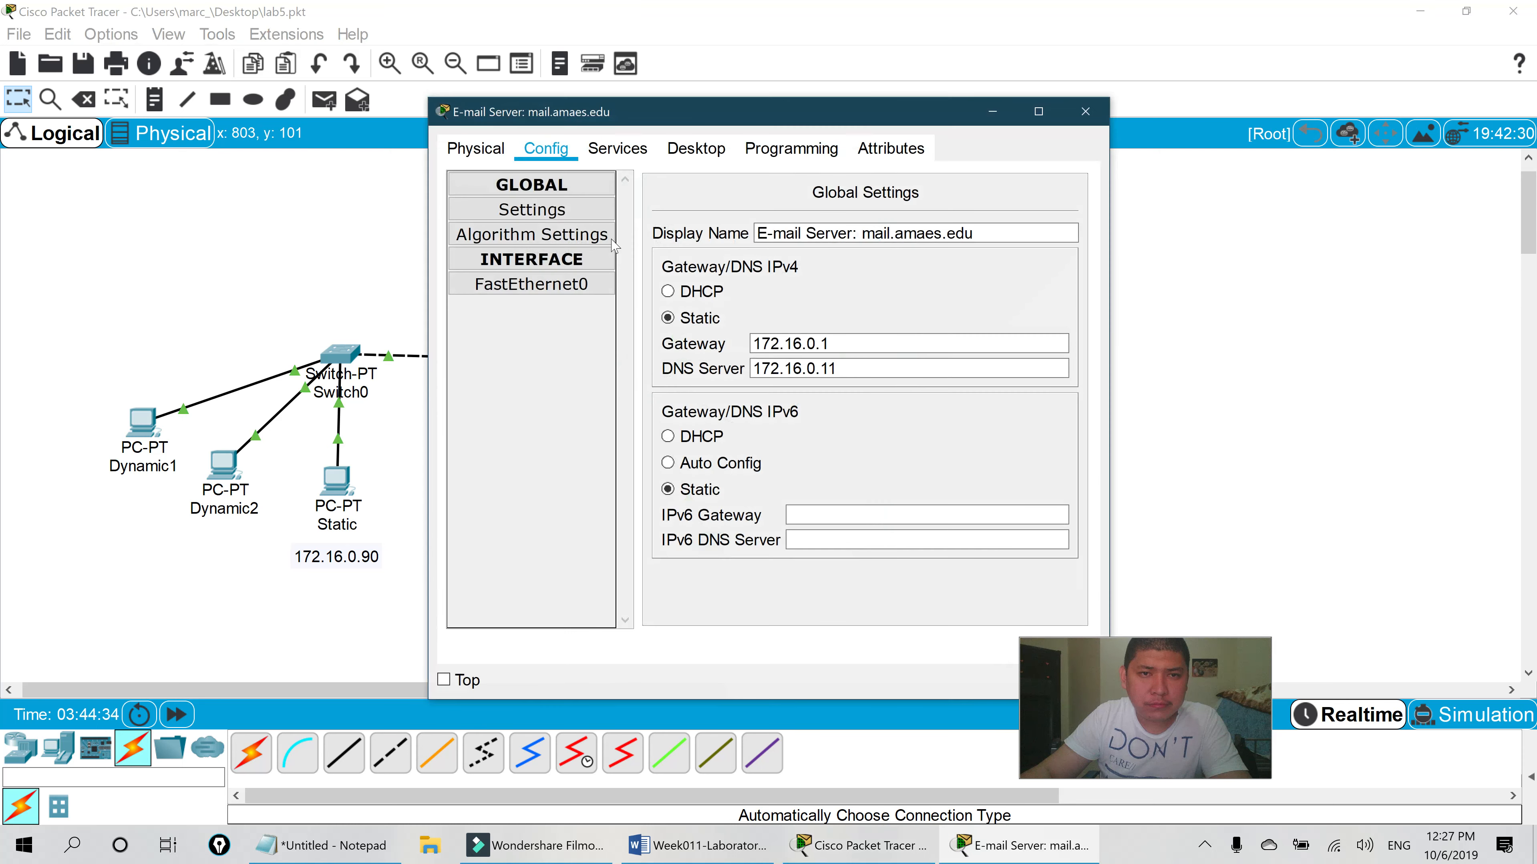
{"action": "left_click", "coordinate": [572, 293]}
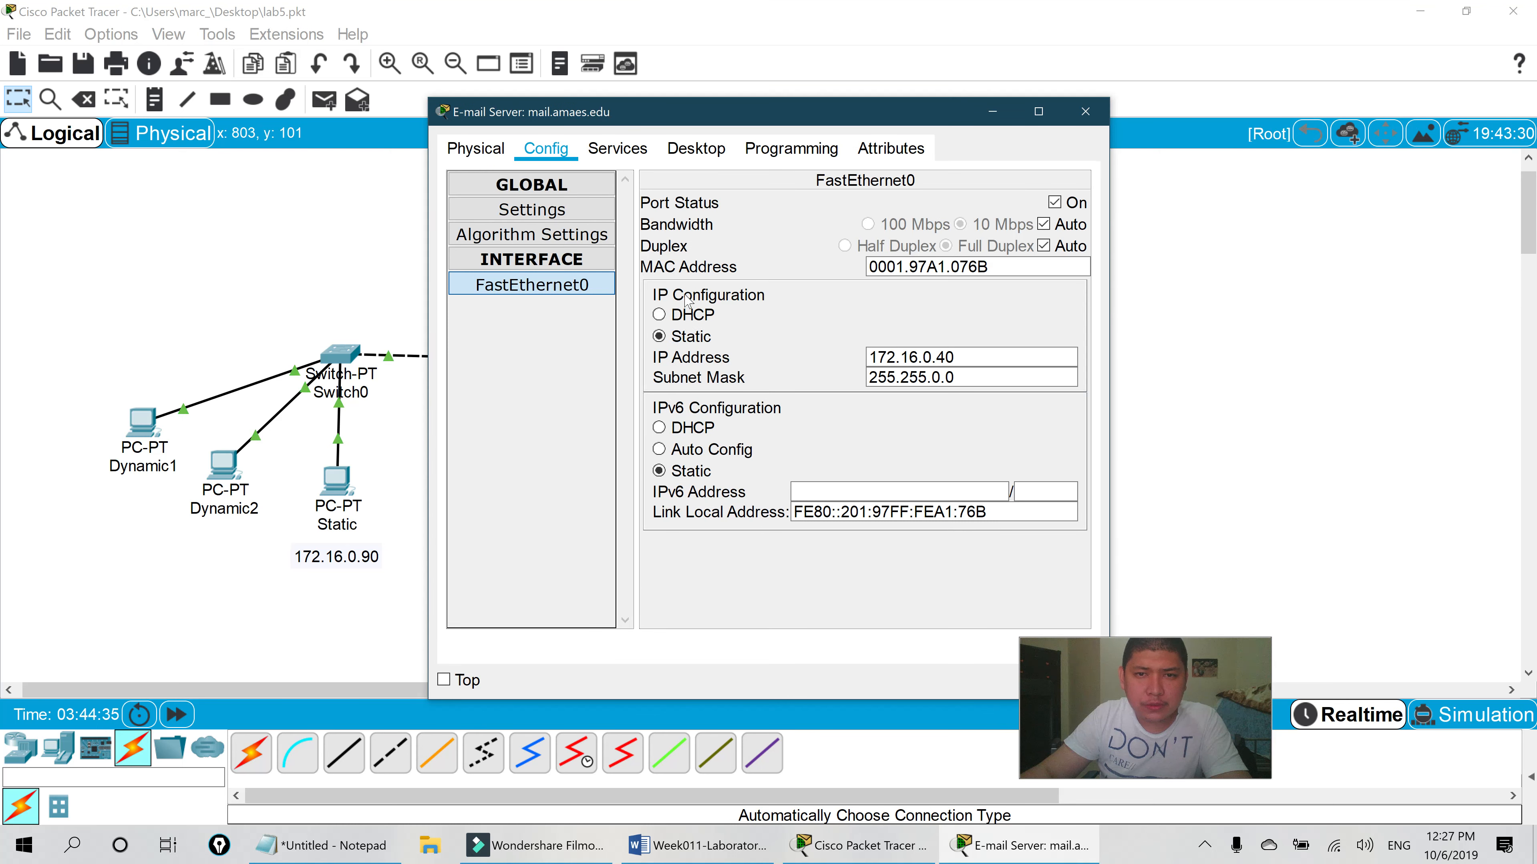
{"action": "left_click", "coordinate": [1086, 111]}
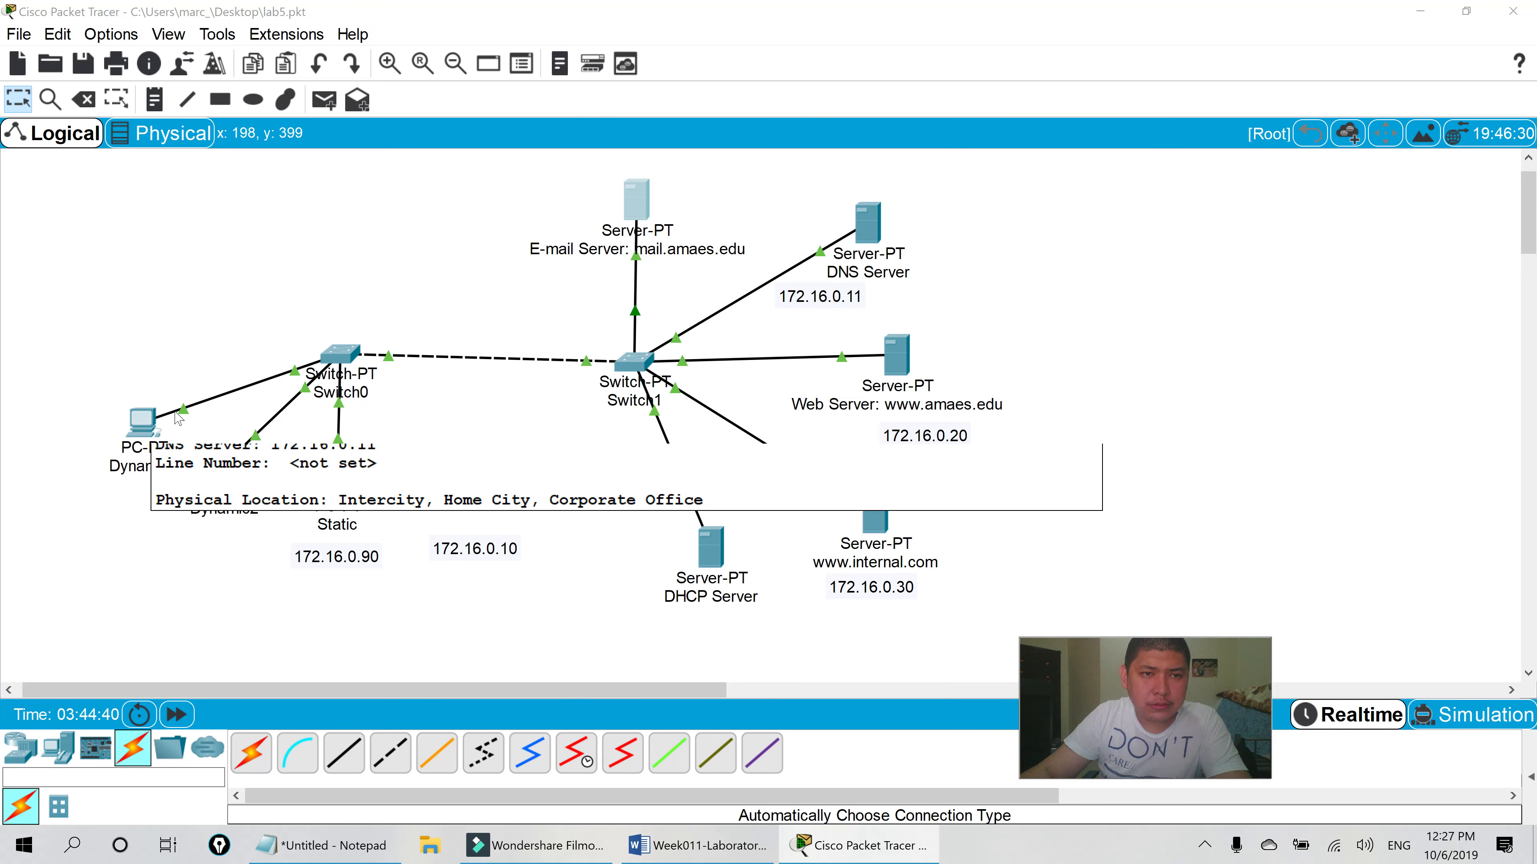
- Open Dynamic1's Command Prompt and type ping 172.16.0.40
{"action": "left_click", "coordinate": [150, 433]}
{"action": "left_click", "coordinate": [1035, 102]}
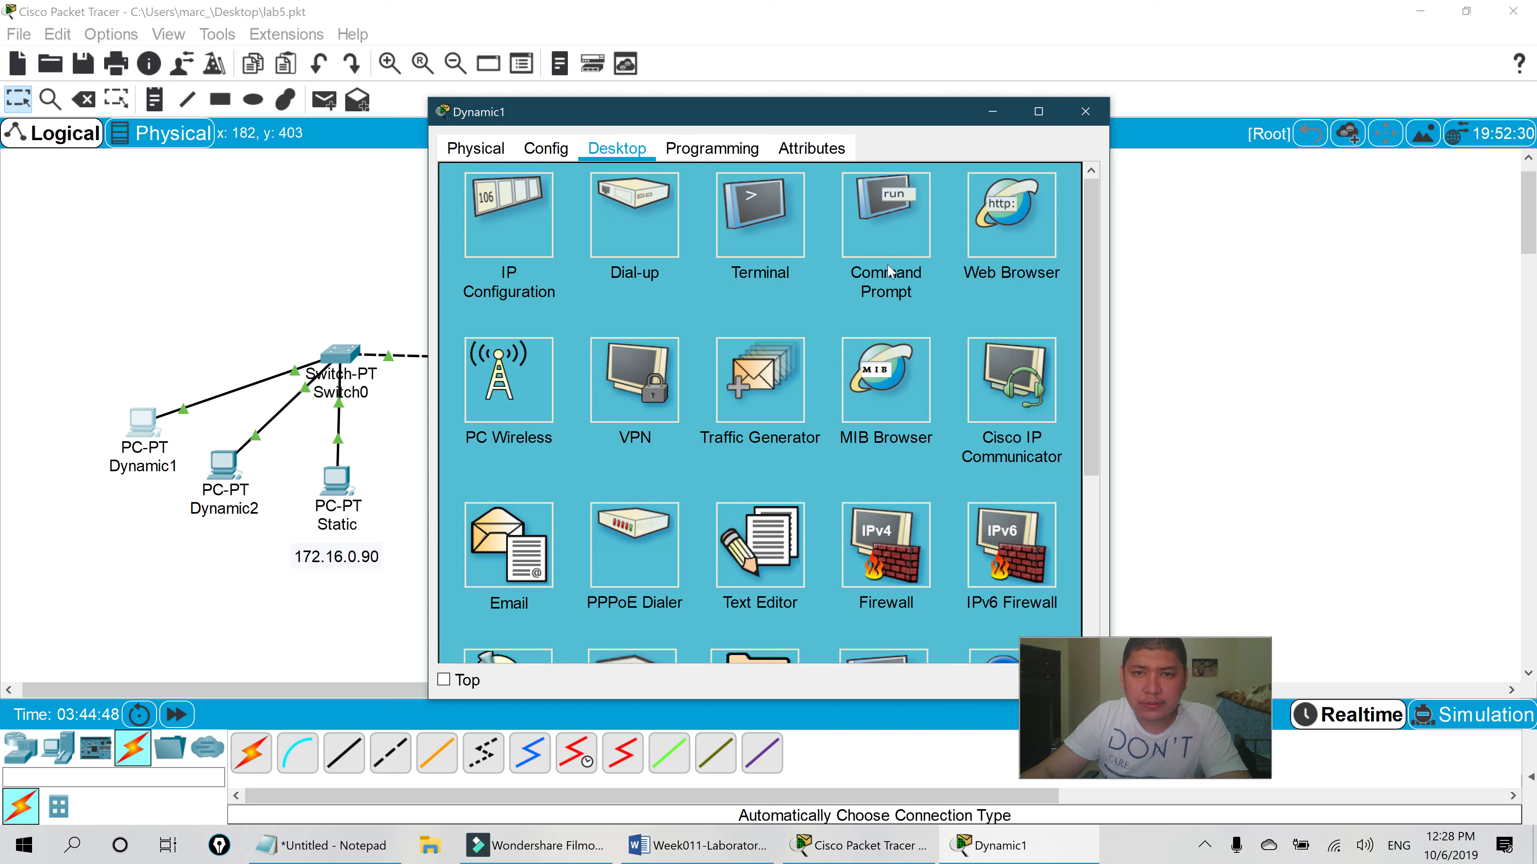
{"action": "left_click", "coordinate": [888, 242]}
{"action": "left_click_drag", "start_coordinate": [900, 118], "coordinate": [1301, 85]}
{"action": "type", "text": "ping 172.16."}
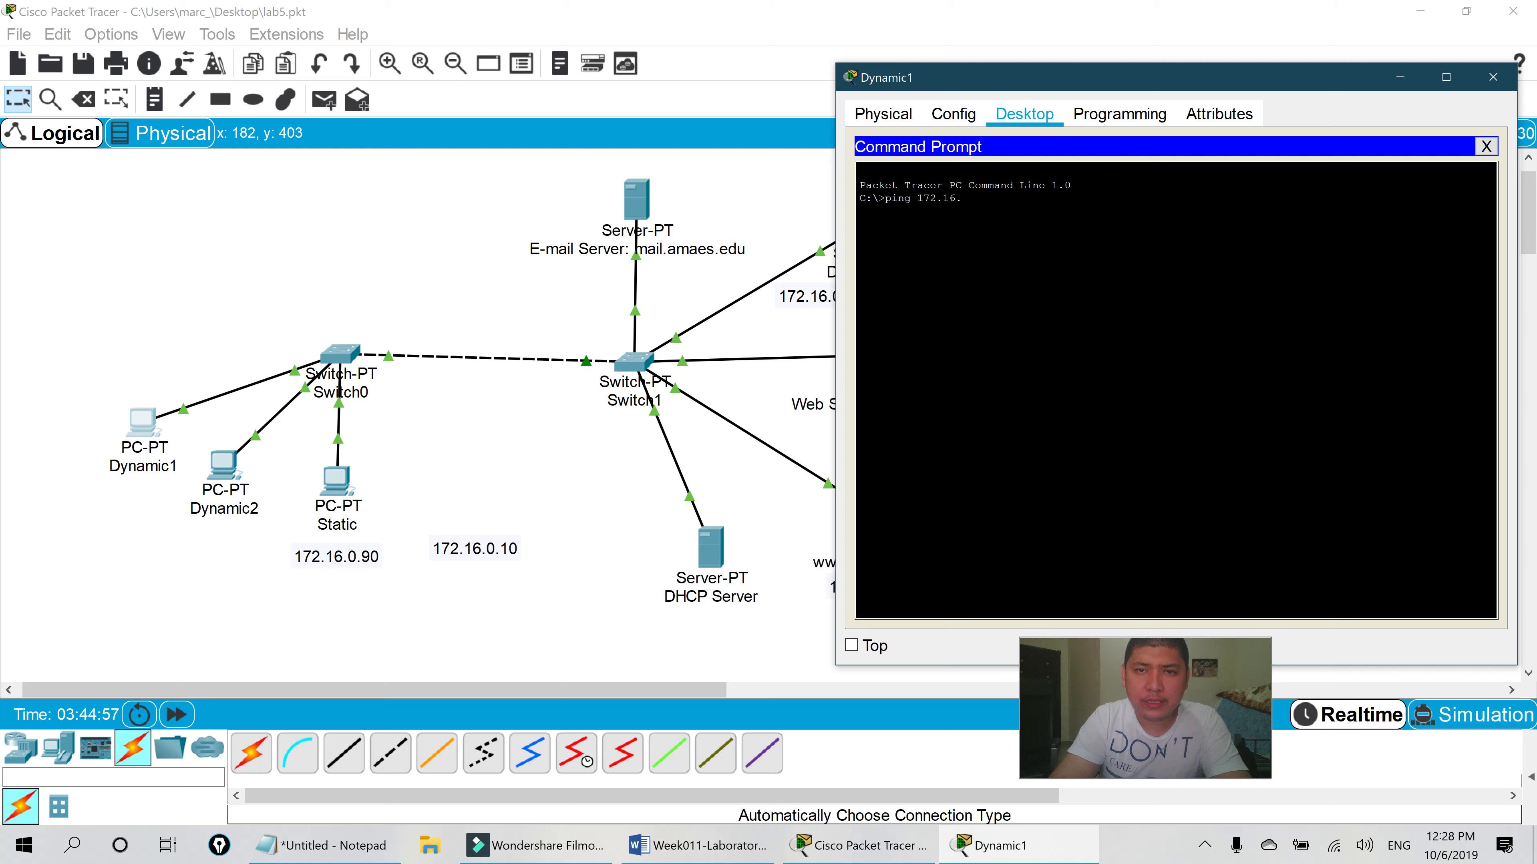
{"action": "type", "text": "0.40"}
- Ping 172.16.0.40, 172.16.0.11 and 172.16.0.20 from Dynamic1, getting 0% loss
{"action": "key", "text": "Return"}
{"action": "left_click_drag", "start_coordinate": [1213, 73], "coordinate": [396, 88]}
{"action": "type", "text": "ping 172.16.0.11"}
{"action": "key", "text": "Return"}
{"action": "type", "text": "ping 172.16.0."}
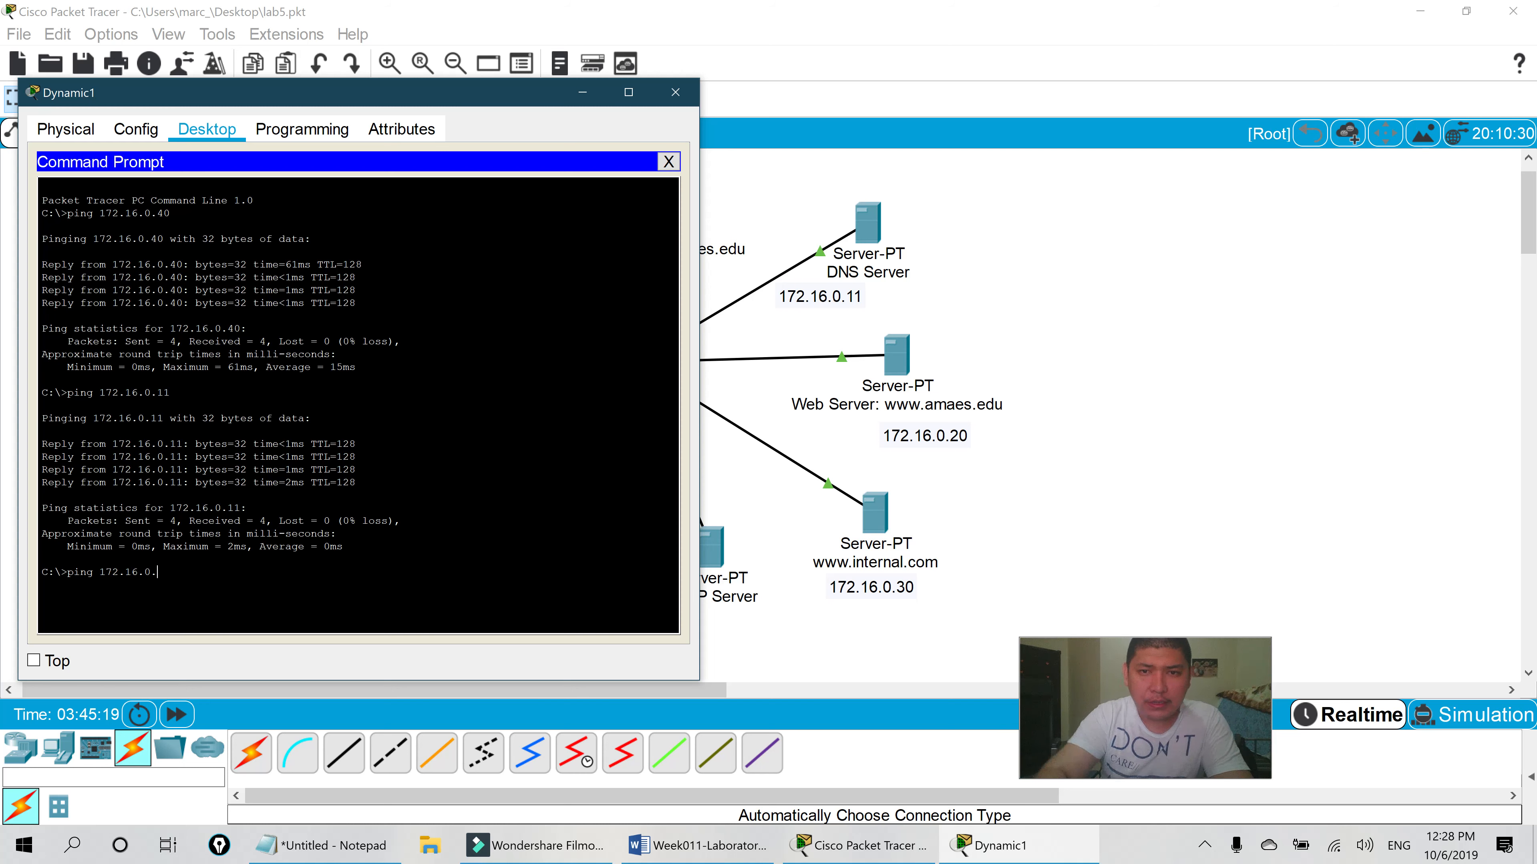
{"action": "type", "text": "20"}
{"action": "key", "text": "Return"}
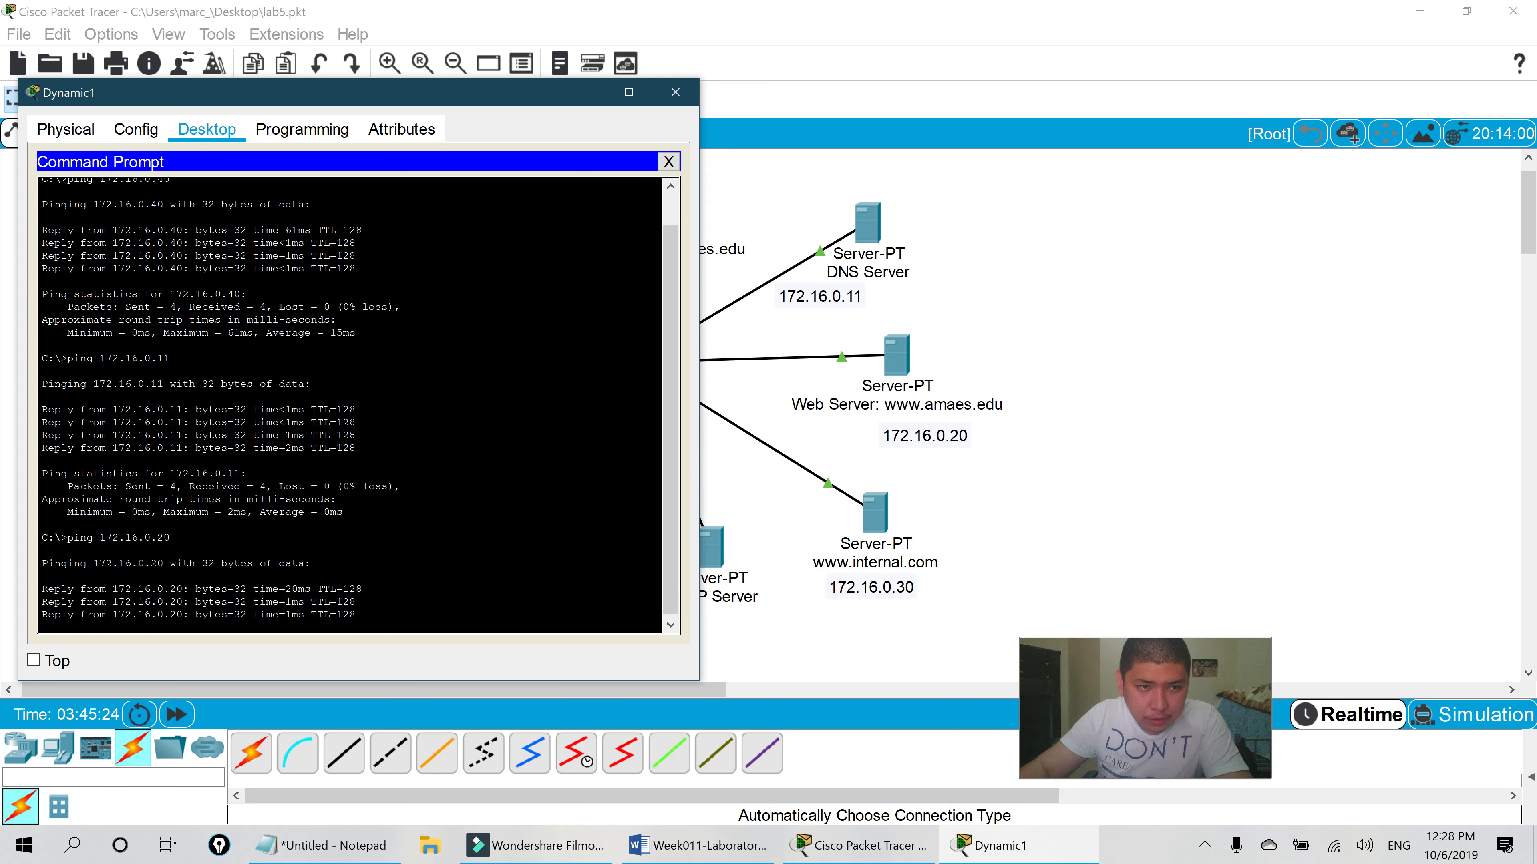
- Ping 172.16.0.30 from Dynamic1 and close the Command Prompt
{"action": "key", "text": "Up"}
{"action": "key", "text": "BackSpace"}
{"action": "key", "text": "BackSpace"}
{"action": "type", "text": "30"}
{"action": "key", "text": "Return"}
{"action": "left_click_drag", "start_coordinate": [207, 93], "coordinate": [666, 89]}
{"action": "scroll", "coordinate": [665, 363], "scroll_direction": "up", "scroll_amount": 5}
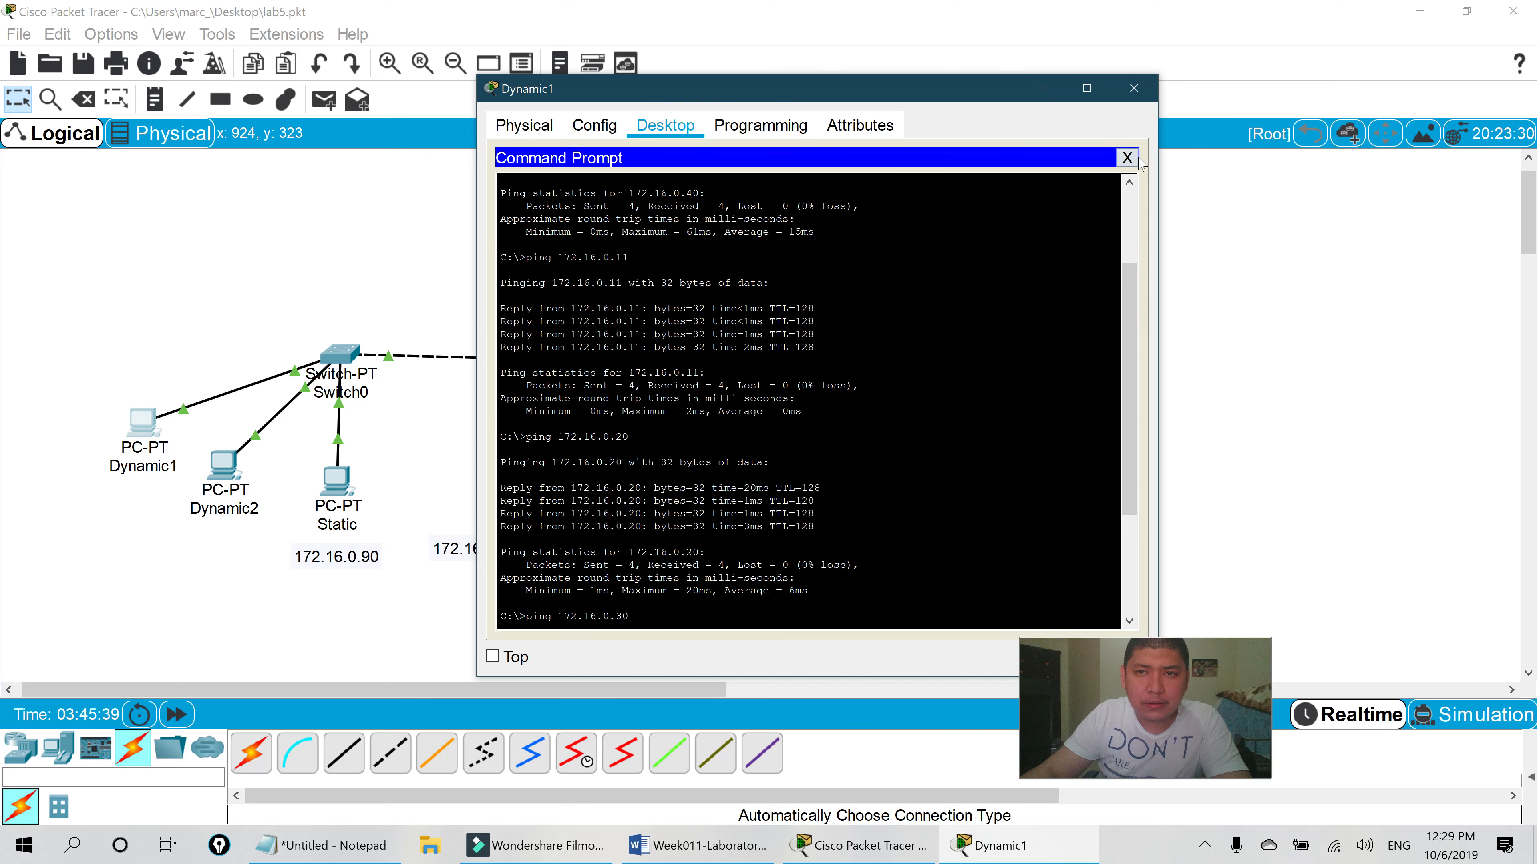
{"action": "left_click", "coordinate": [1128, 158]}
- Switch Dynamic1 from the command prompt to its empty Mail Browser
{"action": "left_click", "coordinate": [586, 523]}
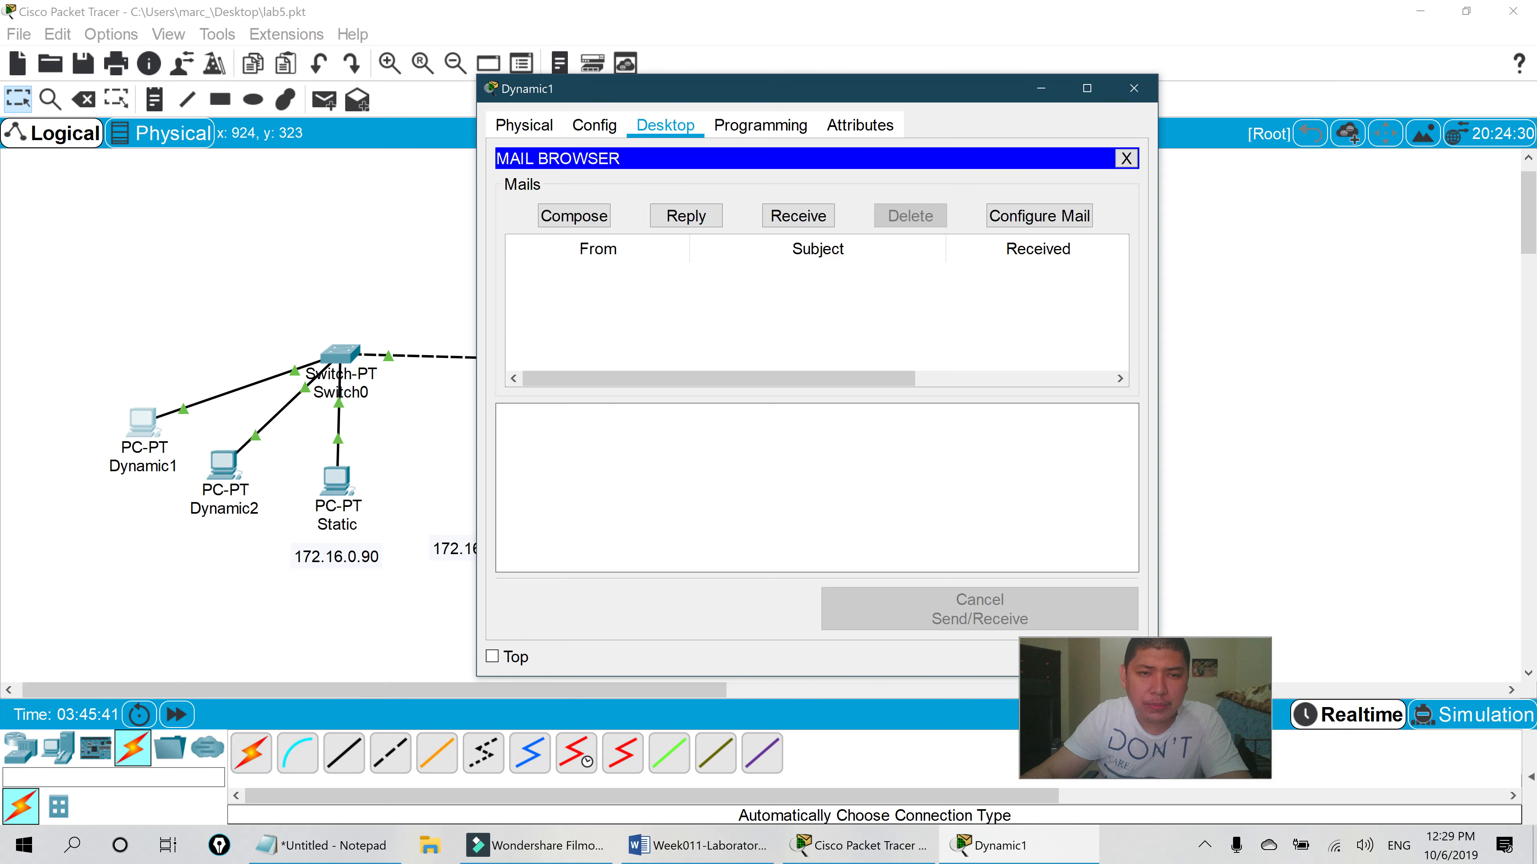
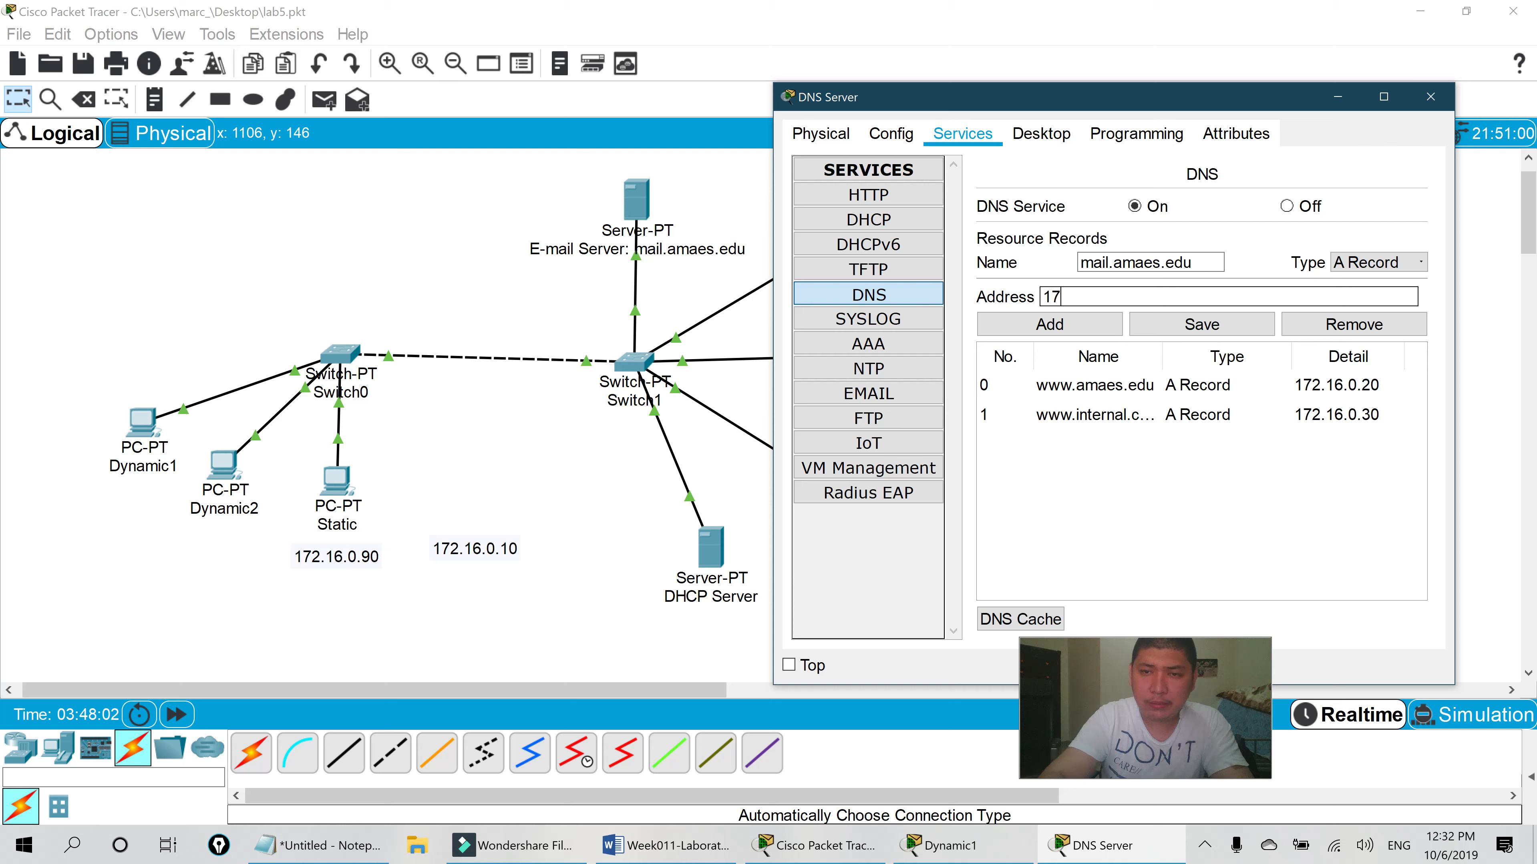
- Complete the A record mapping mail.amaes.edu to 172.16.0.40 and add it to the DNS list
{"action": "type", "text": "."}
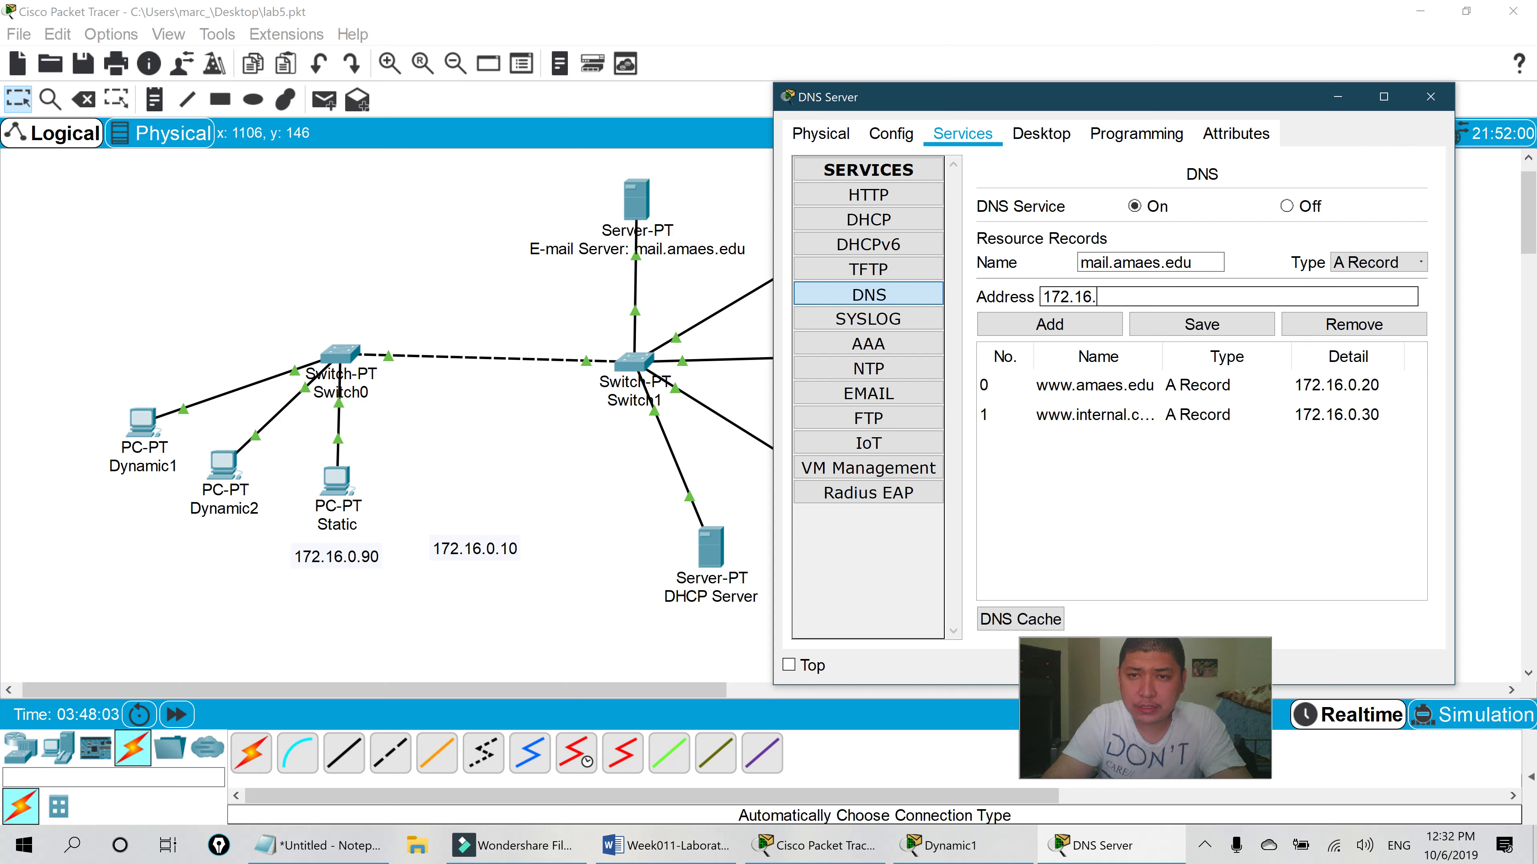
{"action": "type", "text": "0.40"}
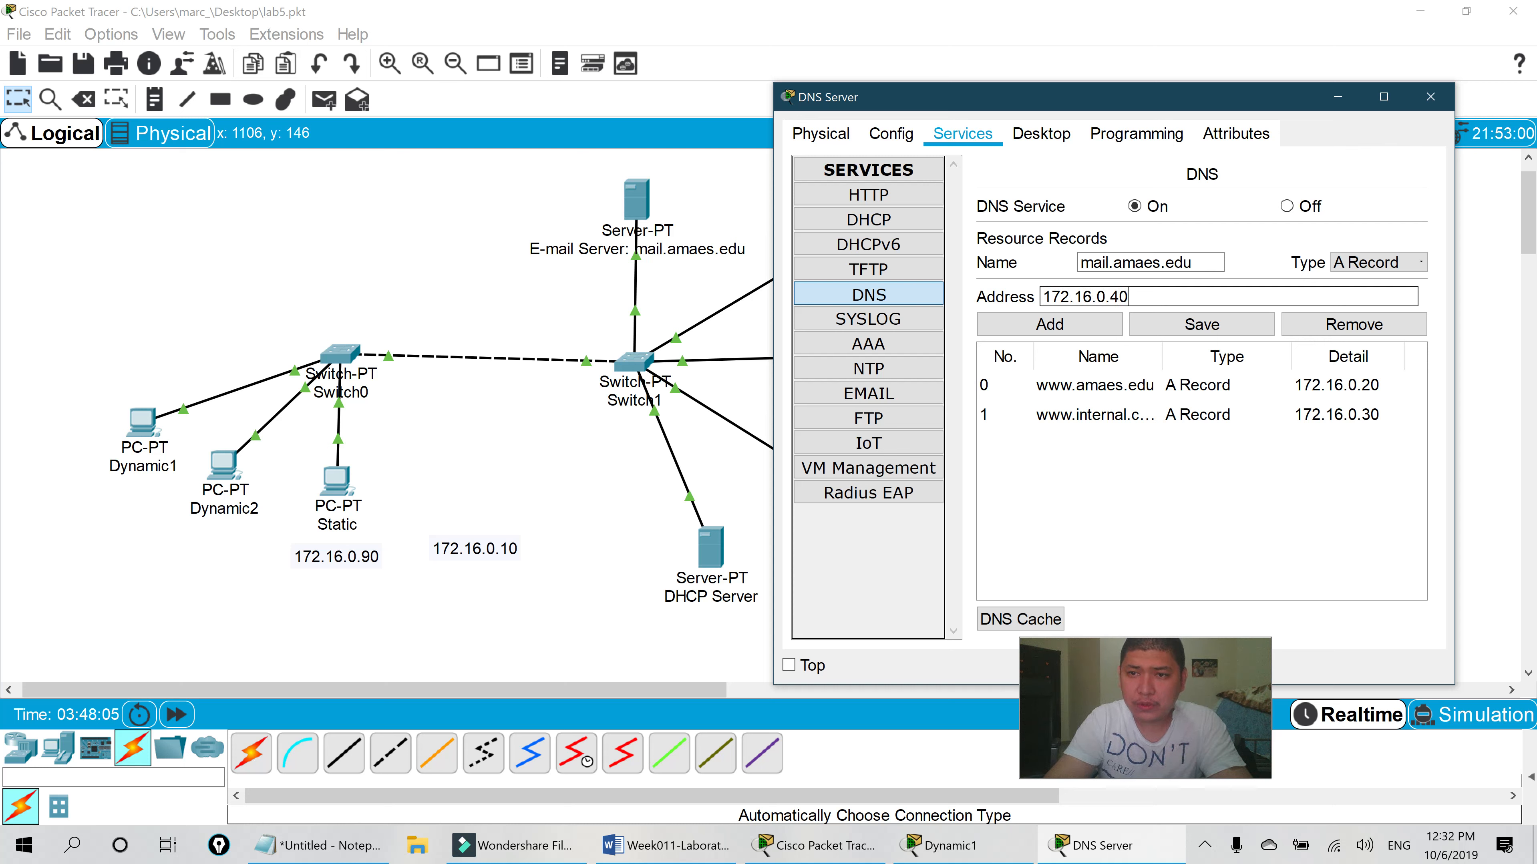
{"action": "left_click", "coordinate": [1049, 324]}
- Close the DNS server, then re-enter Dynamic1's mail account password and save it
{"action": "left_click", "coordinate": [1430, 97]}
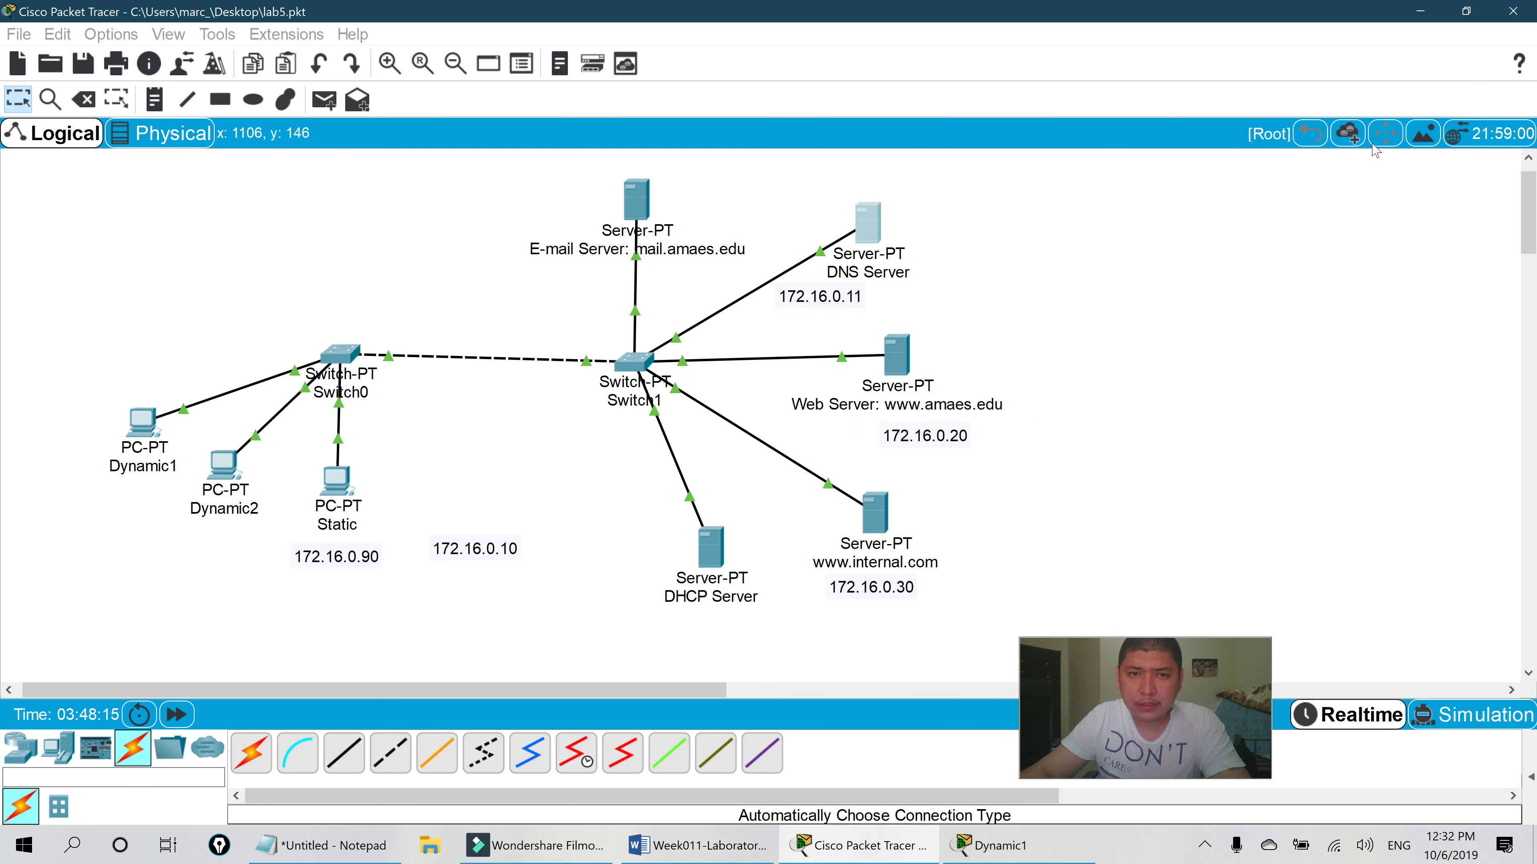
{"action": "left_click", "coordinate": [145, 426]}
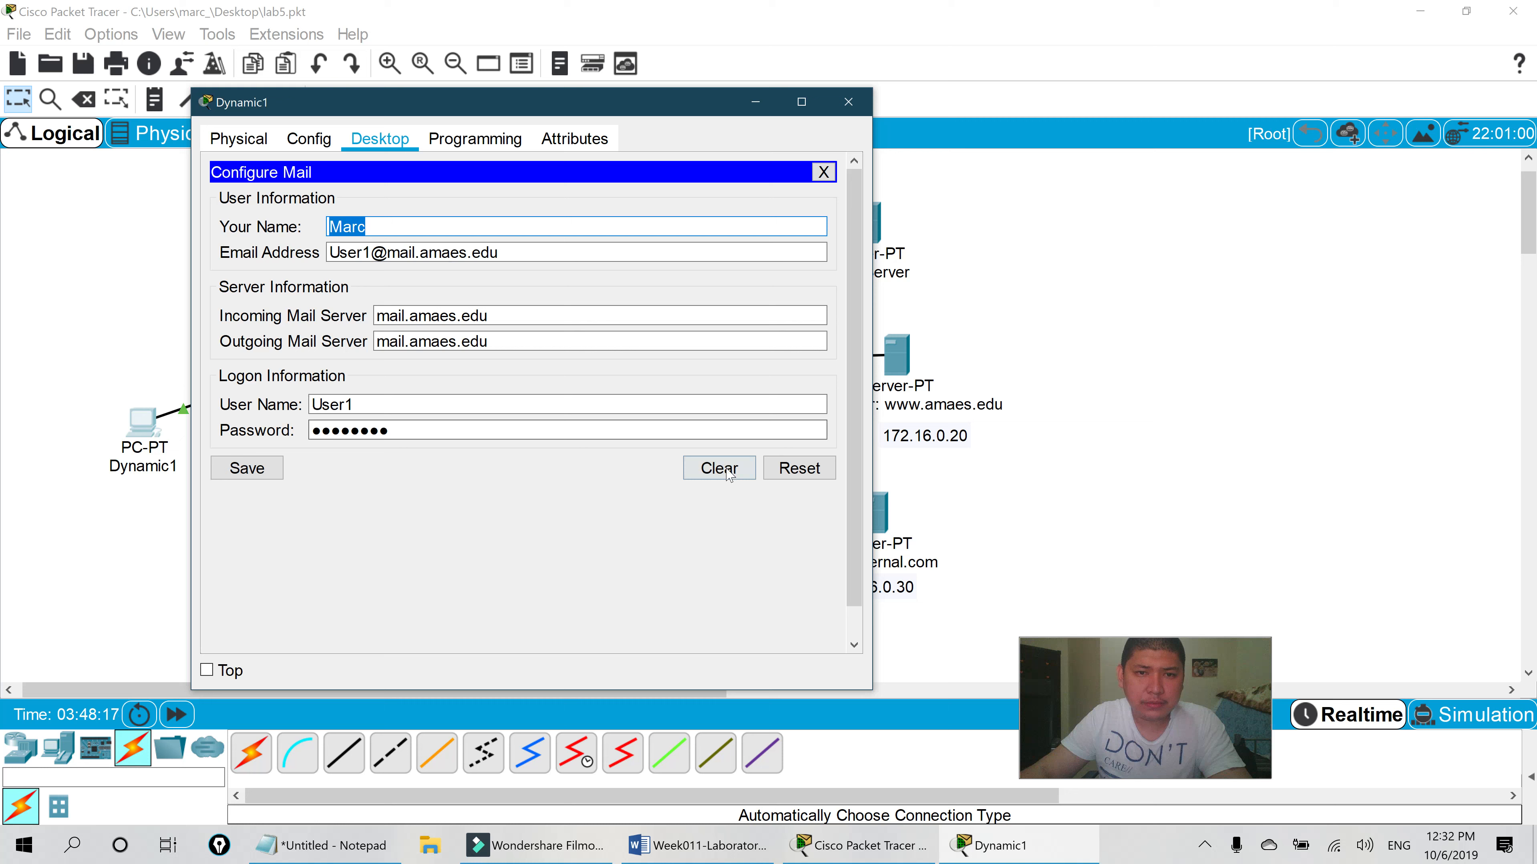
{"action": "left_click", "coordinate": [423, 439]}
{"action": "left_click_drag", "start_coordinate": [417, 431], "coordinate": [274, 430]}
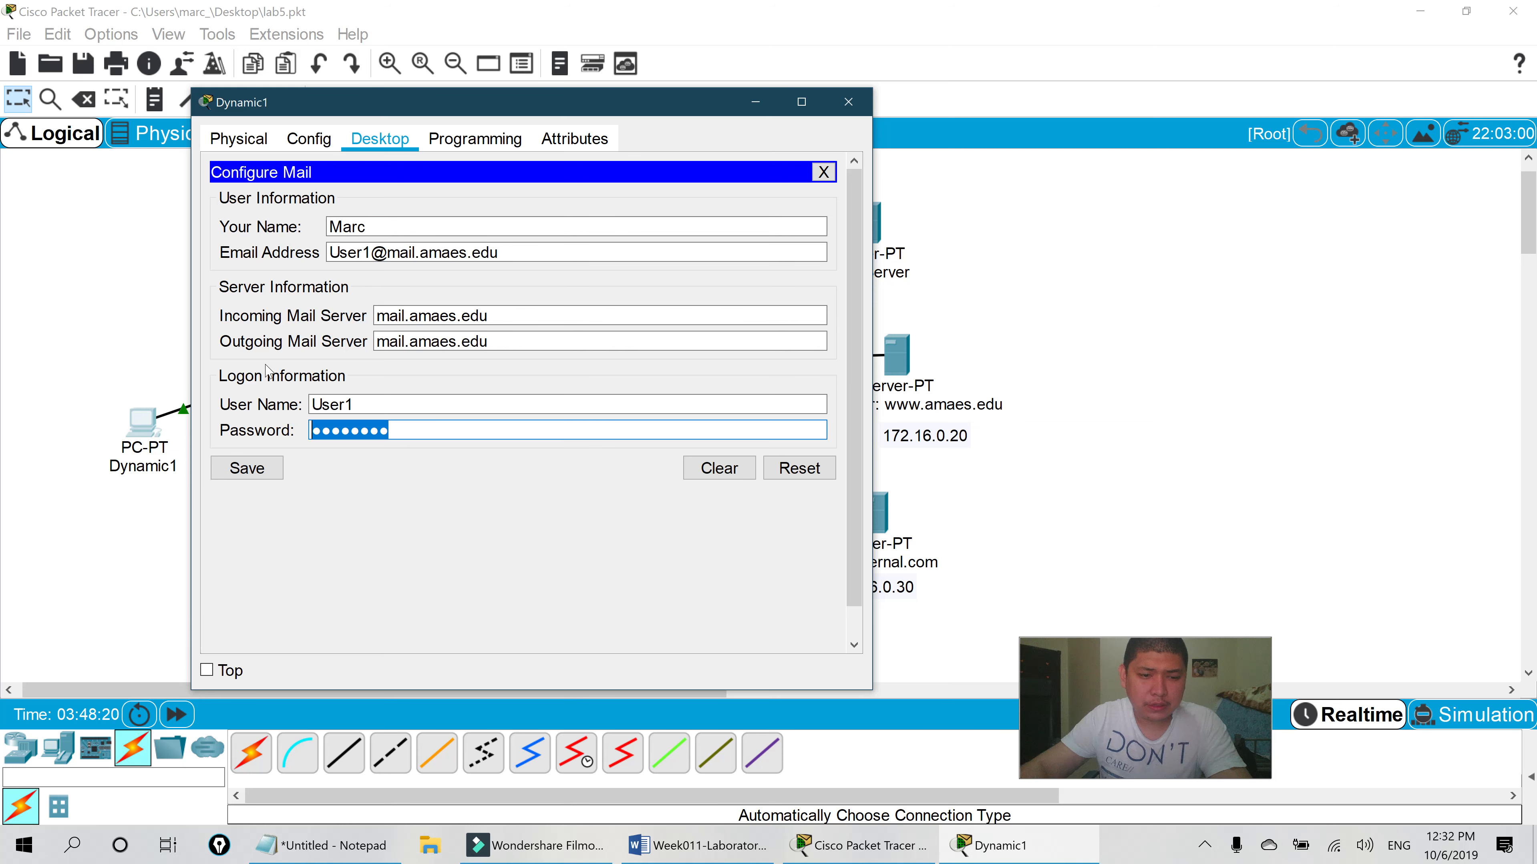
{"action": "type", "text": "•••••"}
{"action": "left_click", "coordinate": [246, 468]}
{"action": "left_click", "coordinate": [286, 229]}
{"action": "left_click", "coordinate": [545, 207]}
{"action": "type", "text": "User2@mail.amaes.edu"}
{"action": "key", "text": "Tab"}
{"action": "type", "text": "Hey"}
{"action": "left_click", "coordinate": [251, 218]}
{"action": "scroll", "coordinate": [484, 484], "scroll_direction": "down", "scroll_amount": 2}
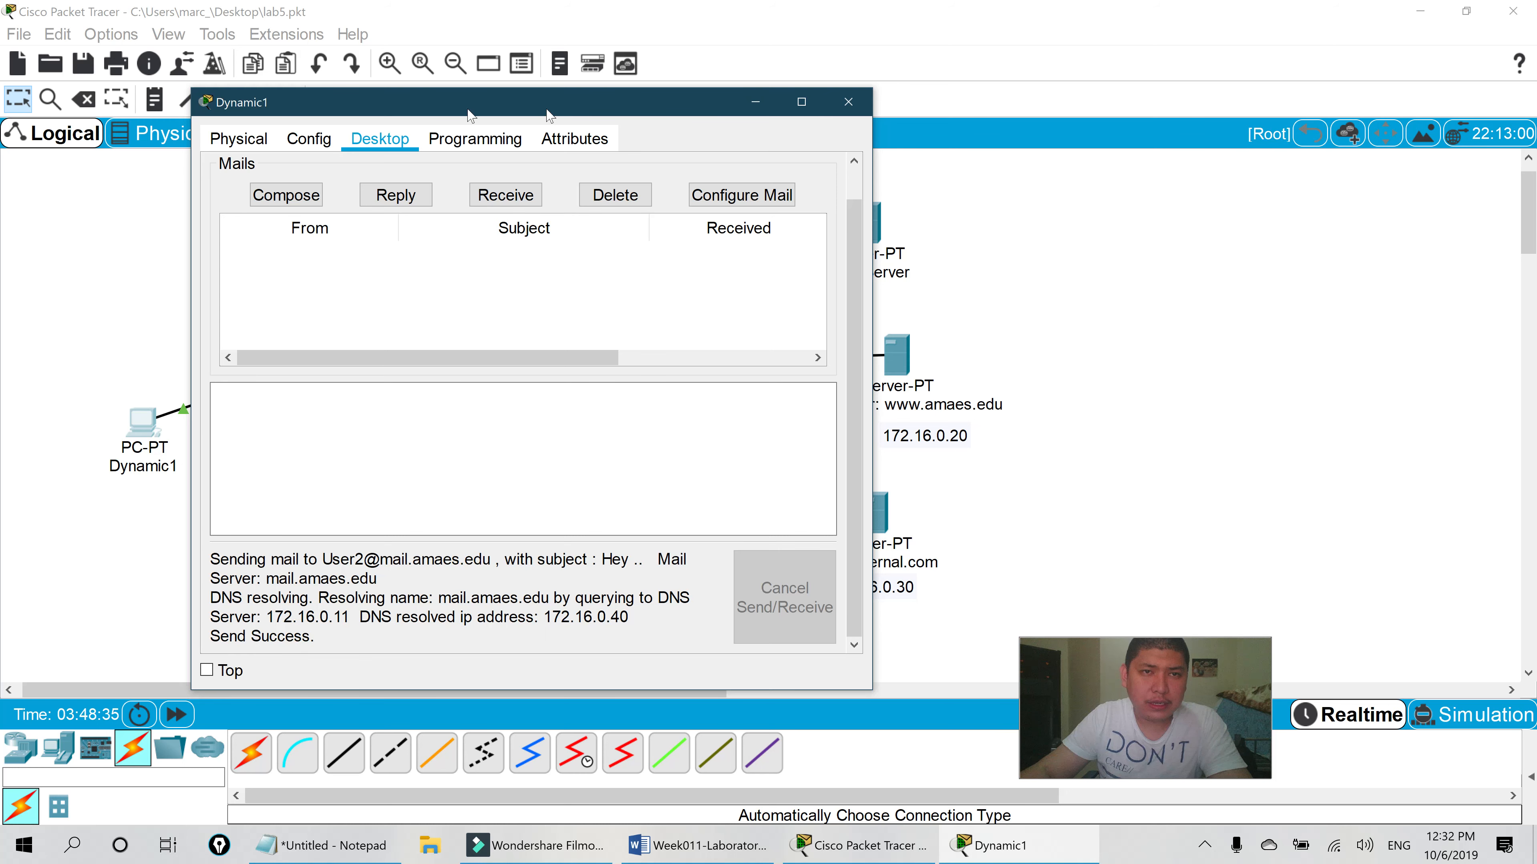
- Close Dynamic1's window and bring up Dynamic2's Mail Browser
{"action": "left_click_drag", "start_coordinate": [549, 114], "coordinate": [449, 80]}
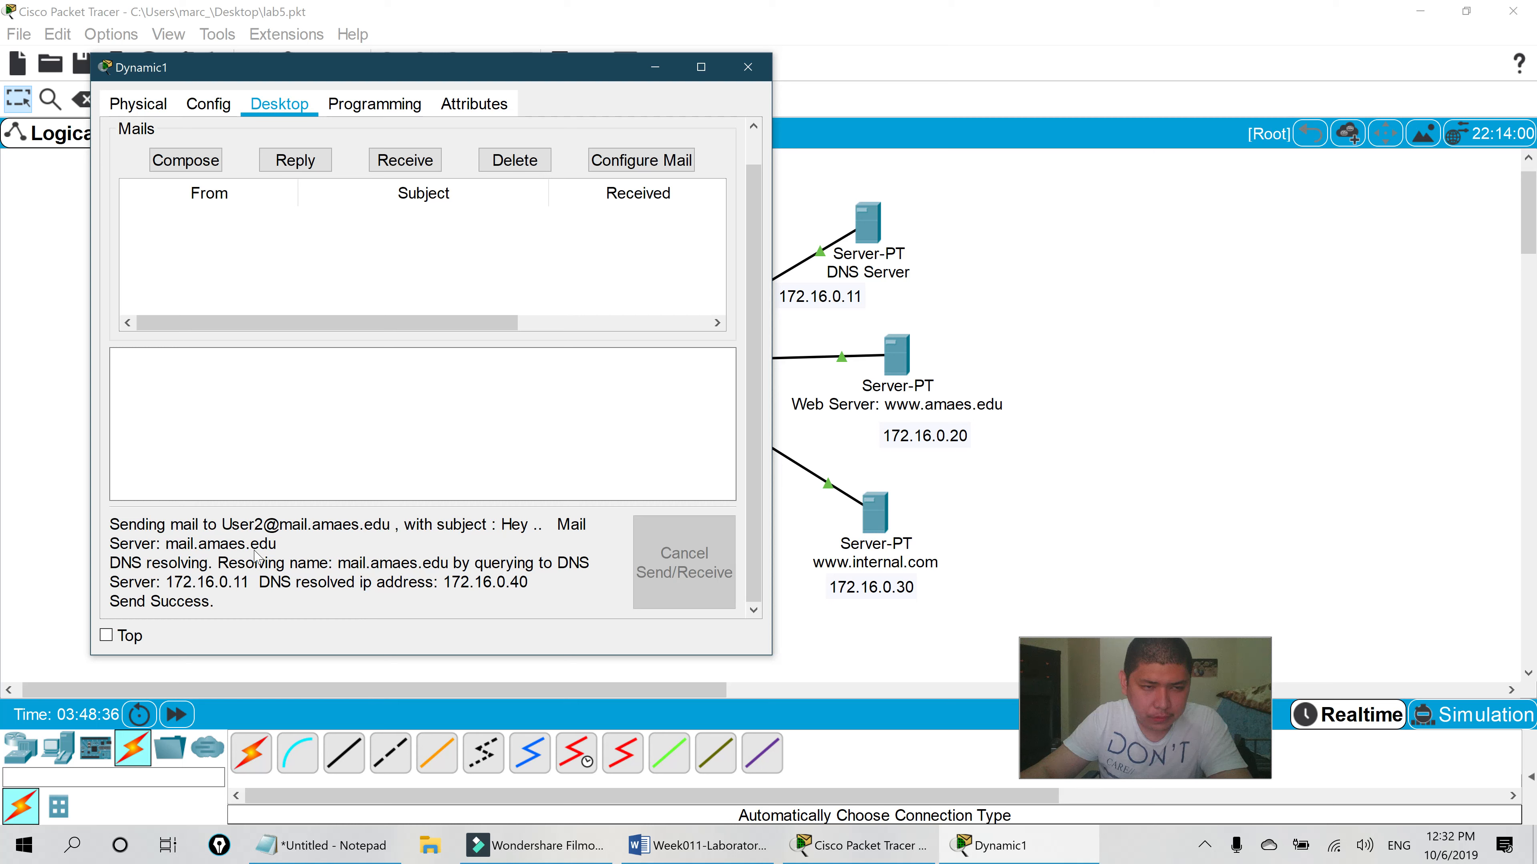
{"action": "left_click_drag", "start_coordinate": [498, 81], "coordinate": [523, 120]}
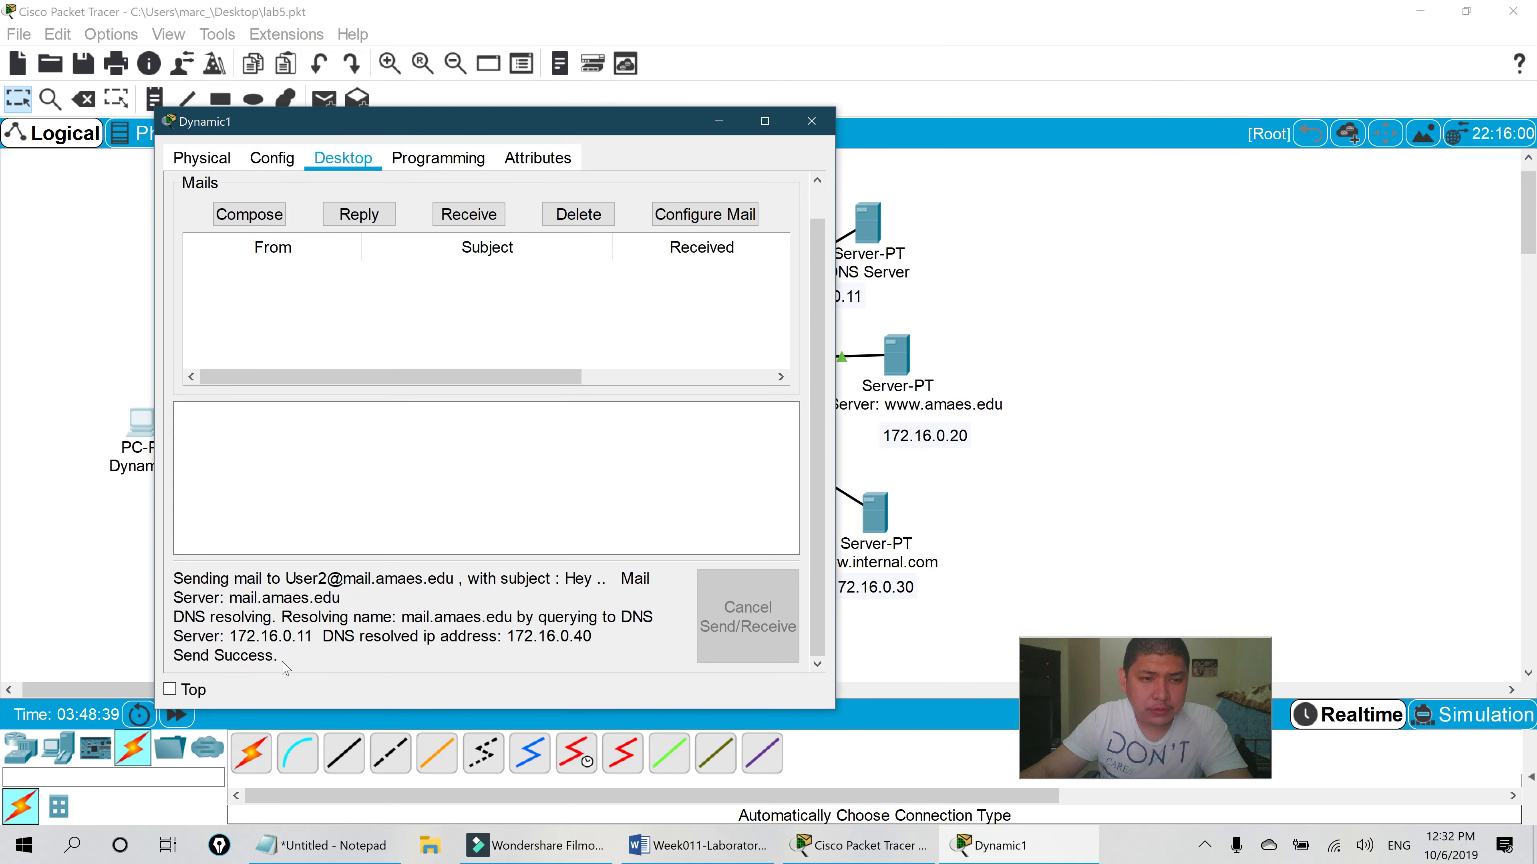
{"action": "left_click", "coordinate": [812, 121]}
{"action": "left_click", "coordinate": [224, 466]}
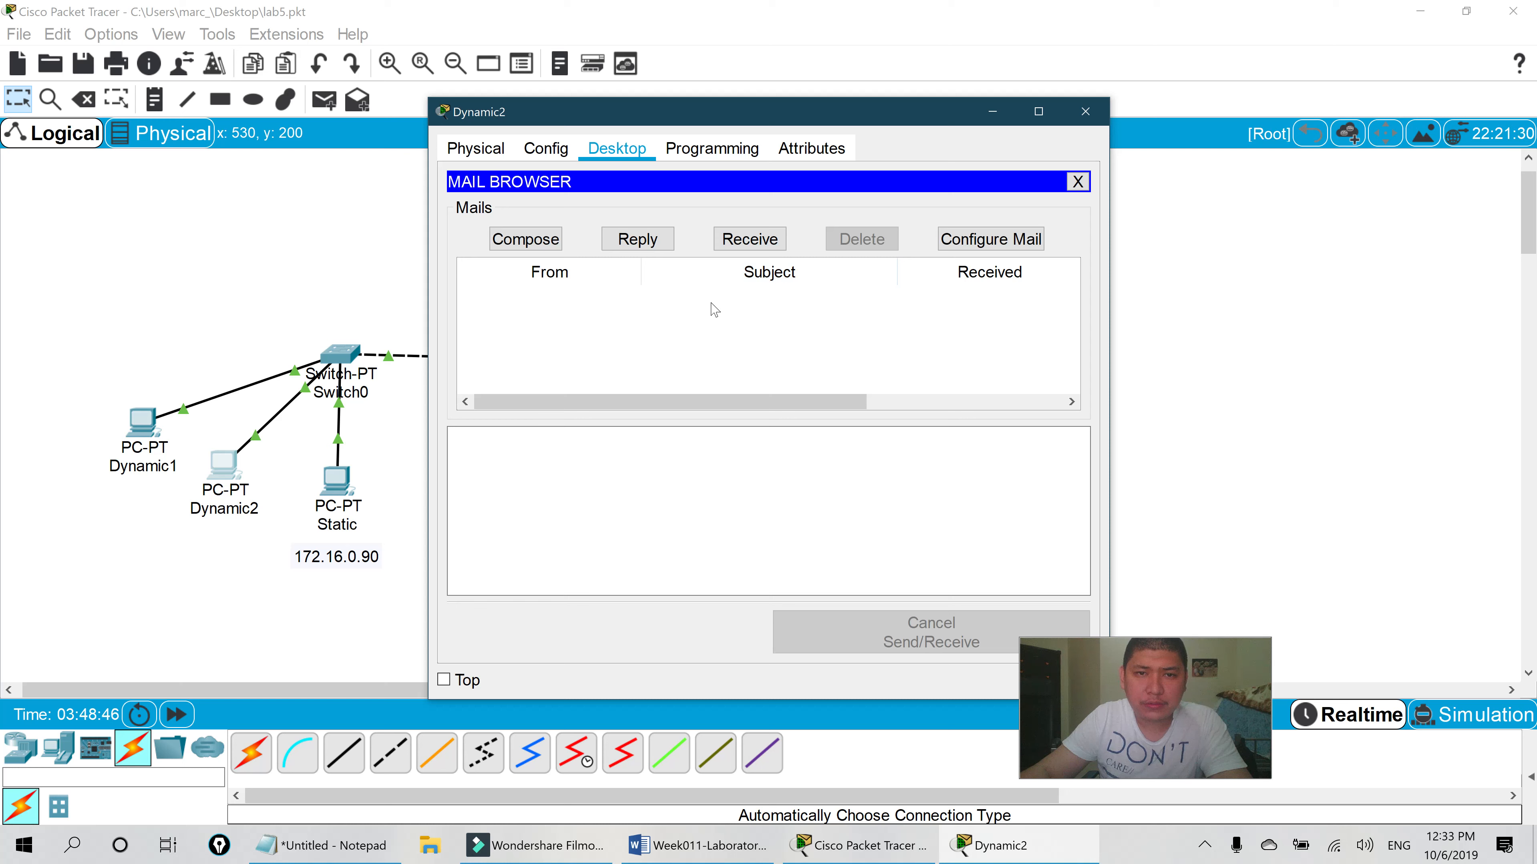
- Receive Dynamic2's mail, open the Hey message from User1 and start a reply
{"action": "left_click", "coordinate": [756, 240]}
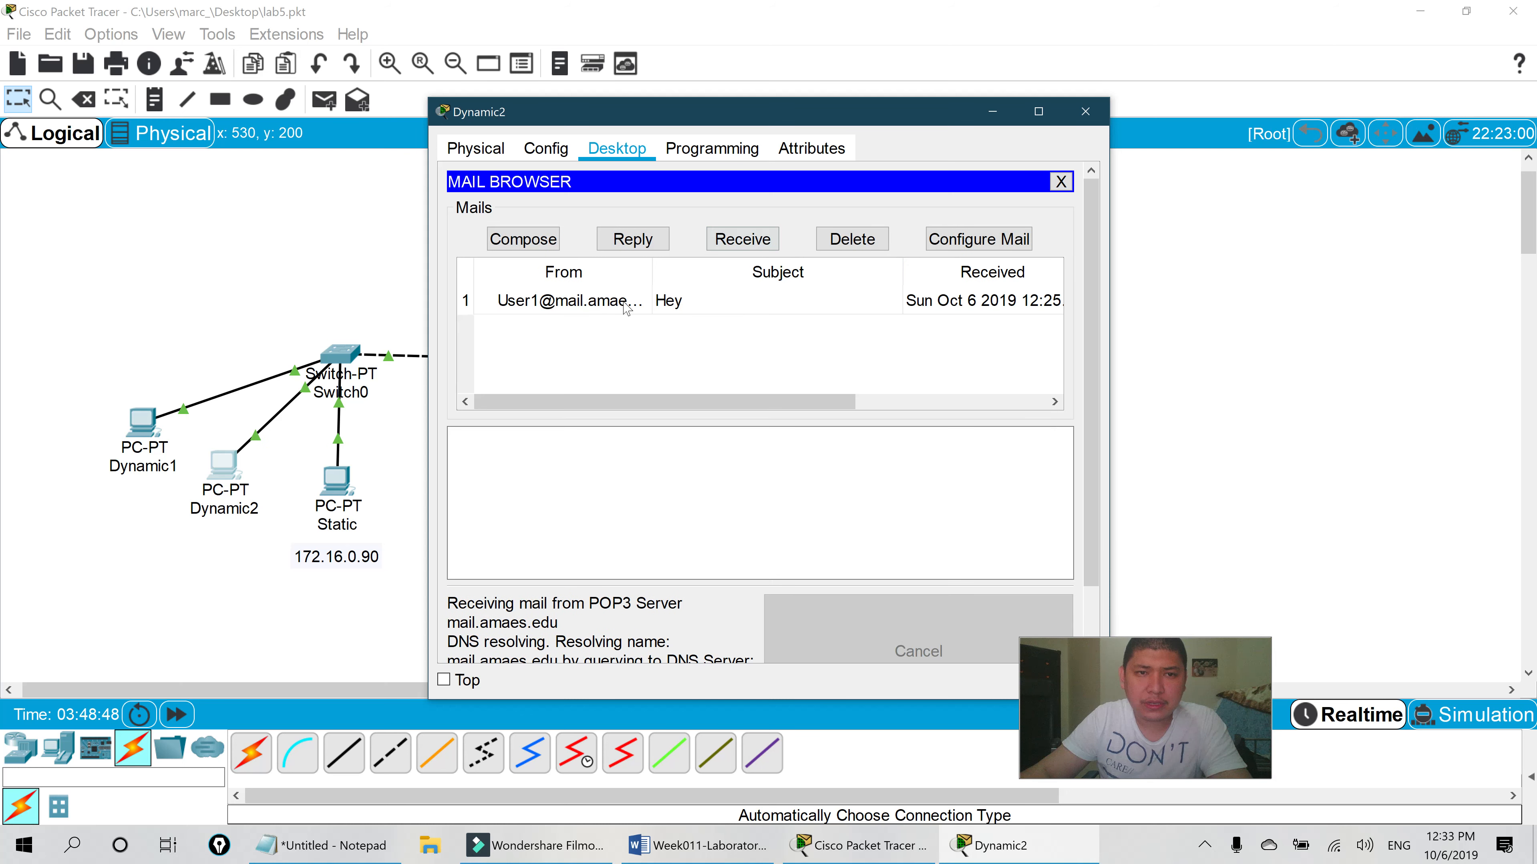
{"action": "double_click", "coordinate": [626, 301]}
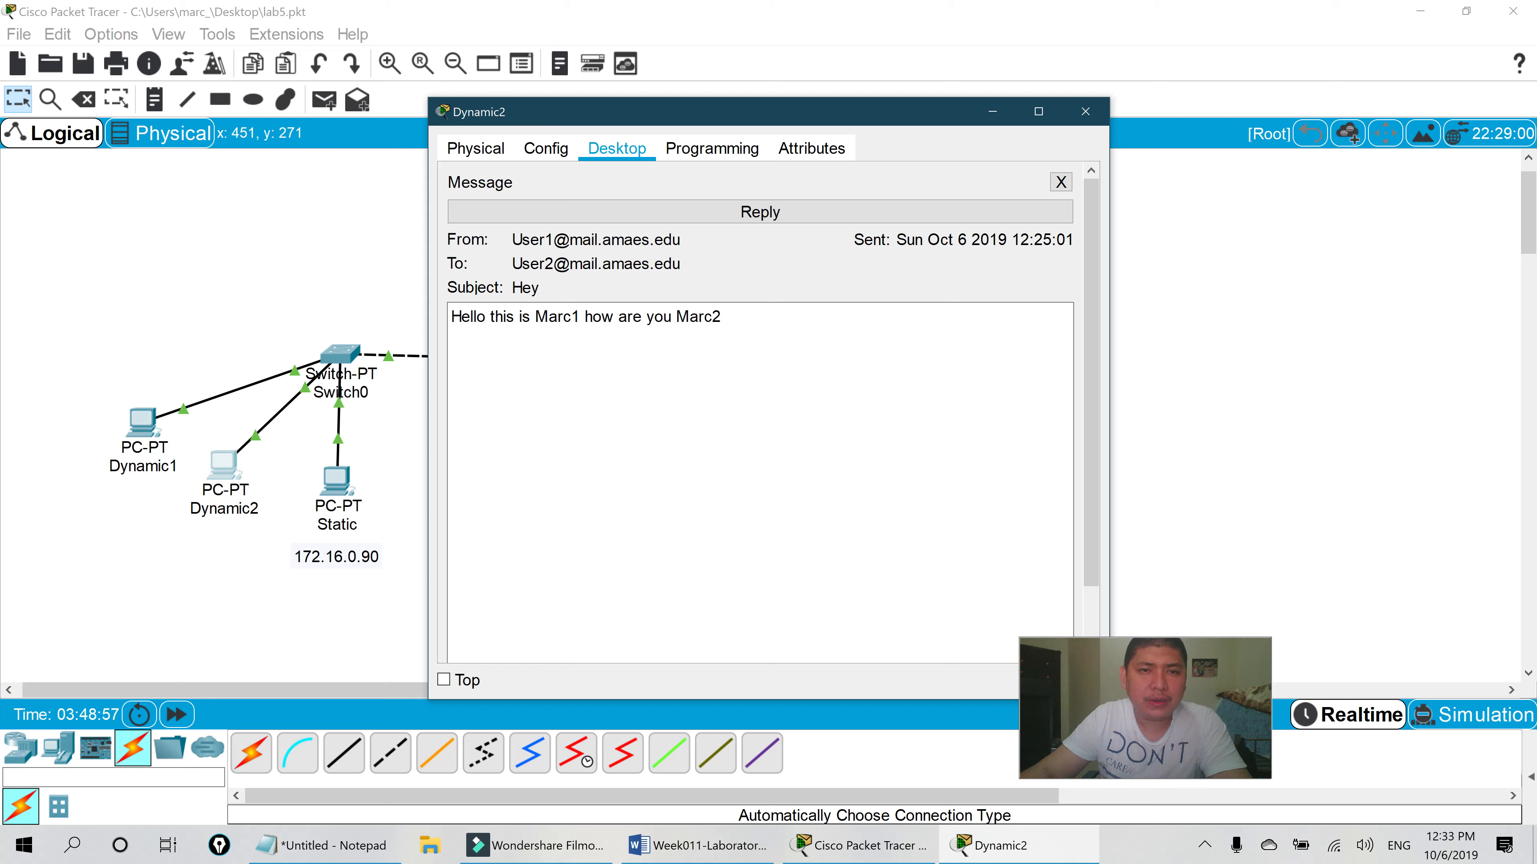
{"action": "left_click", "coordinate": [760, 212]}
- Write the reply 'I'm fine Marc1 you are awesome' and send it to the first user
{"action": "left_click", "coordinate": [453, 282]}
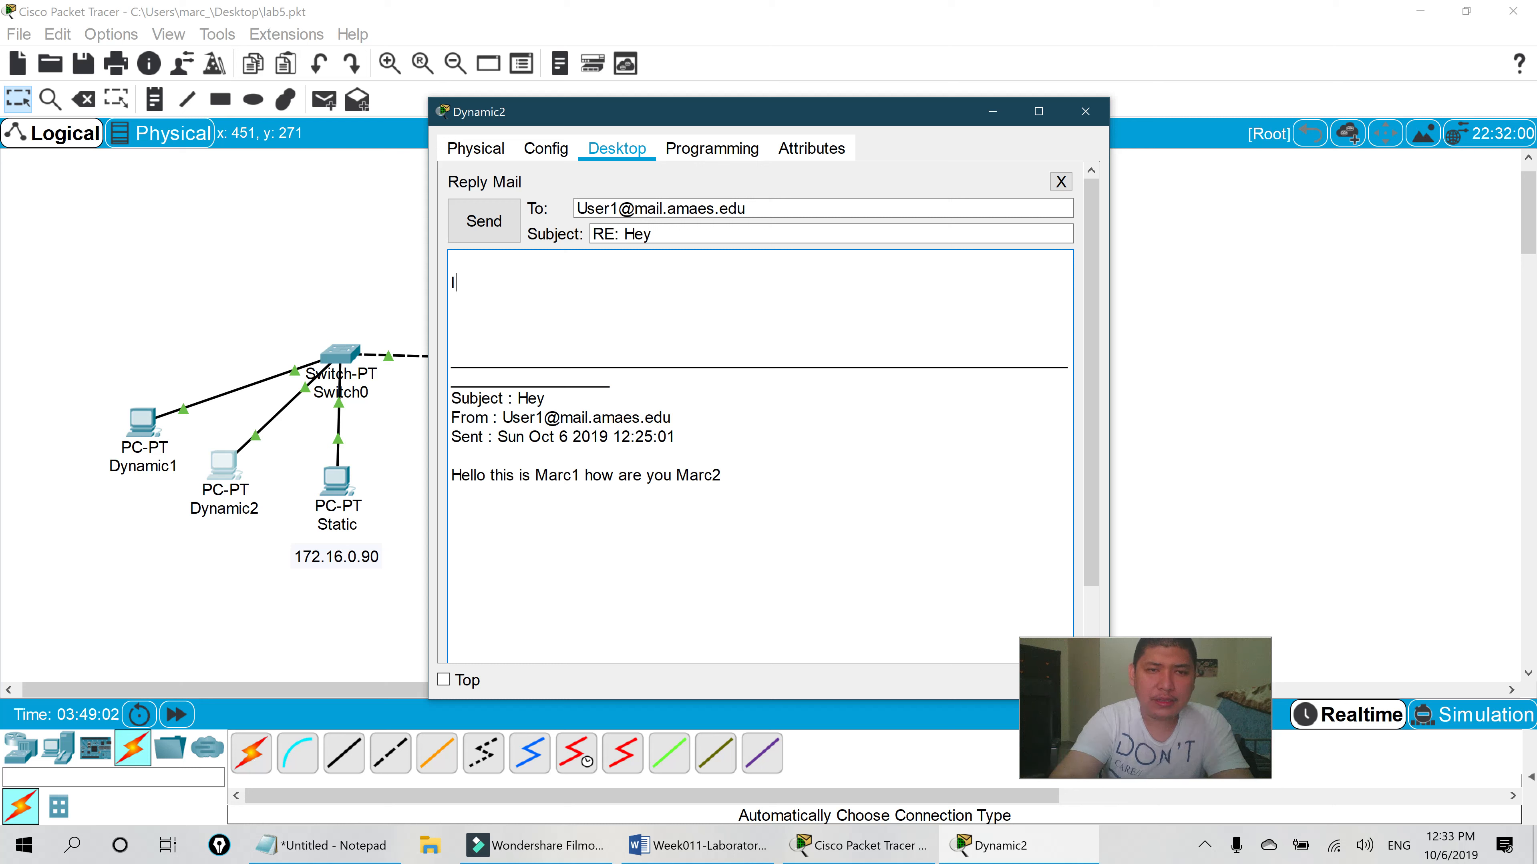
{"action": "type", "text": "I'm"}
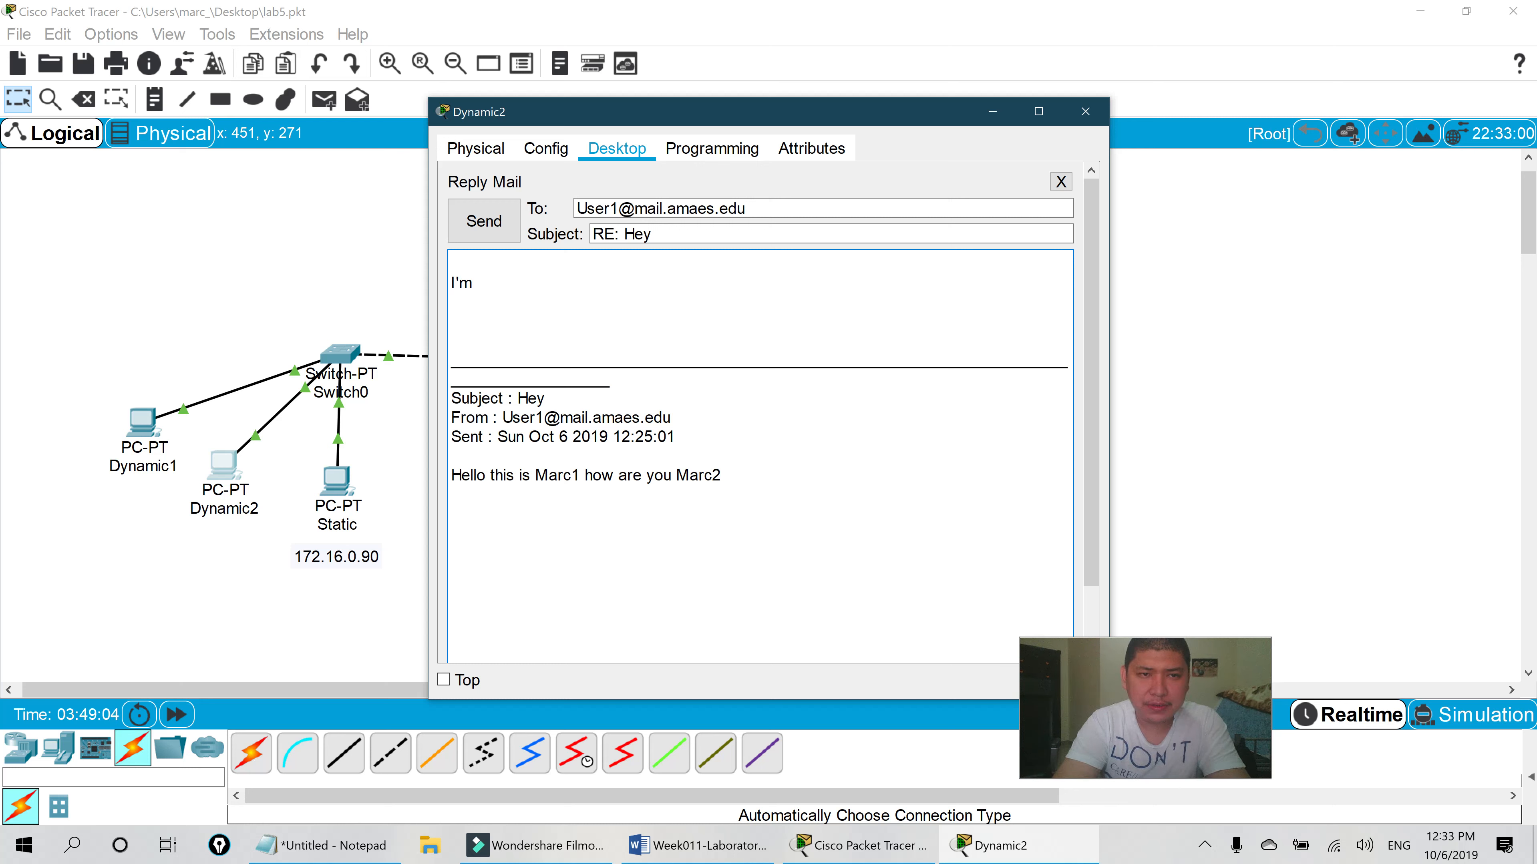
{"action": "type", "text": " fine "}
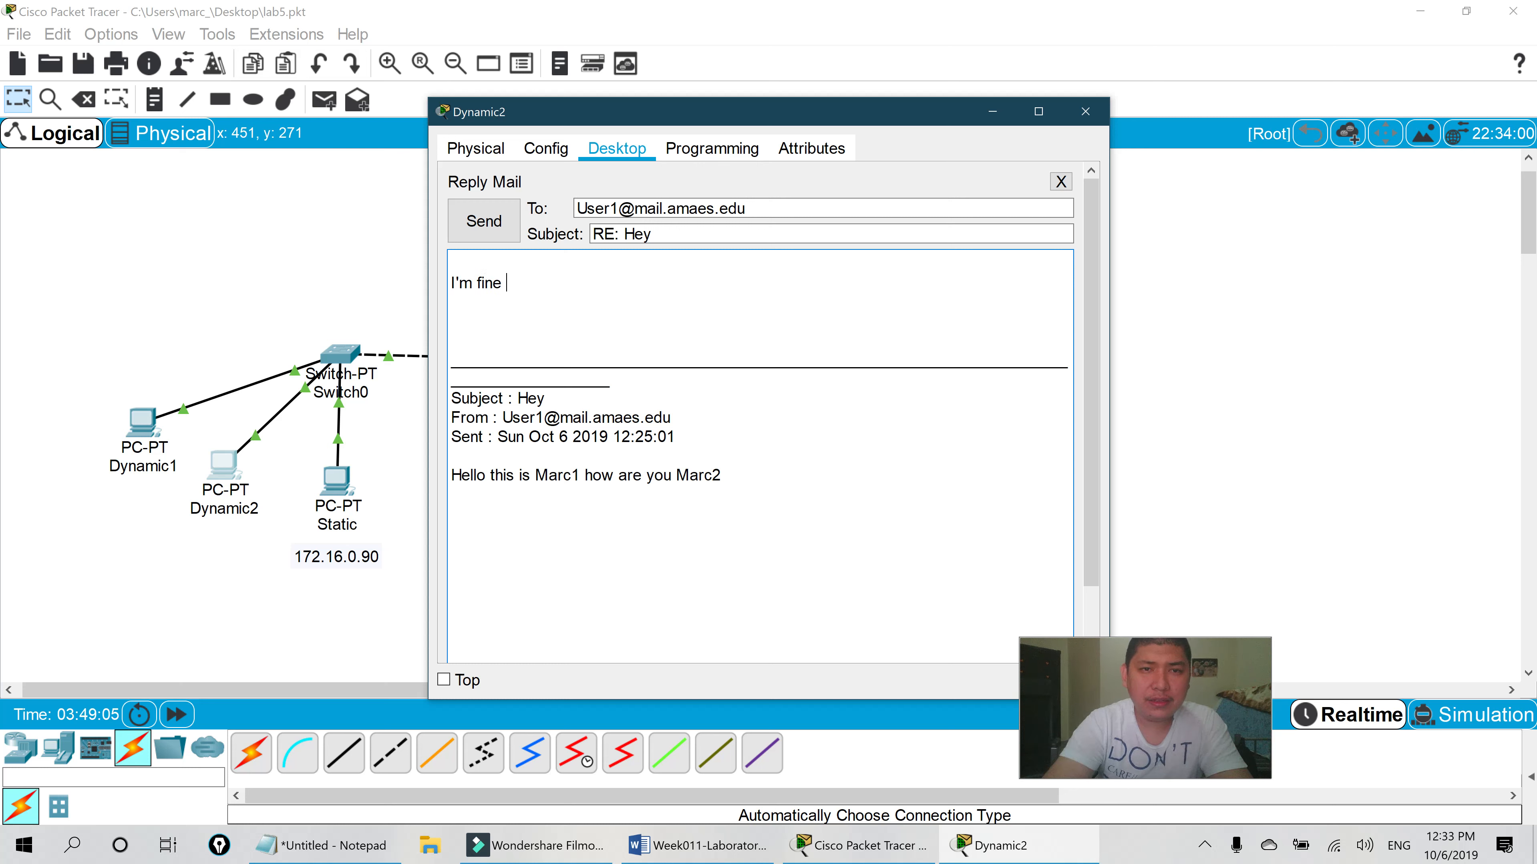
{"action": "type", "text": "Ma"}
{"action": "type", "text": "r  Subjec"}
{"action": "key", "text": "BackSpace"}
{"action": "type", "text": "c1"}
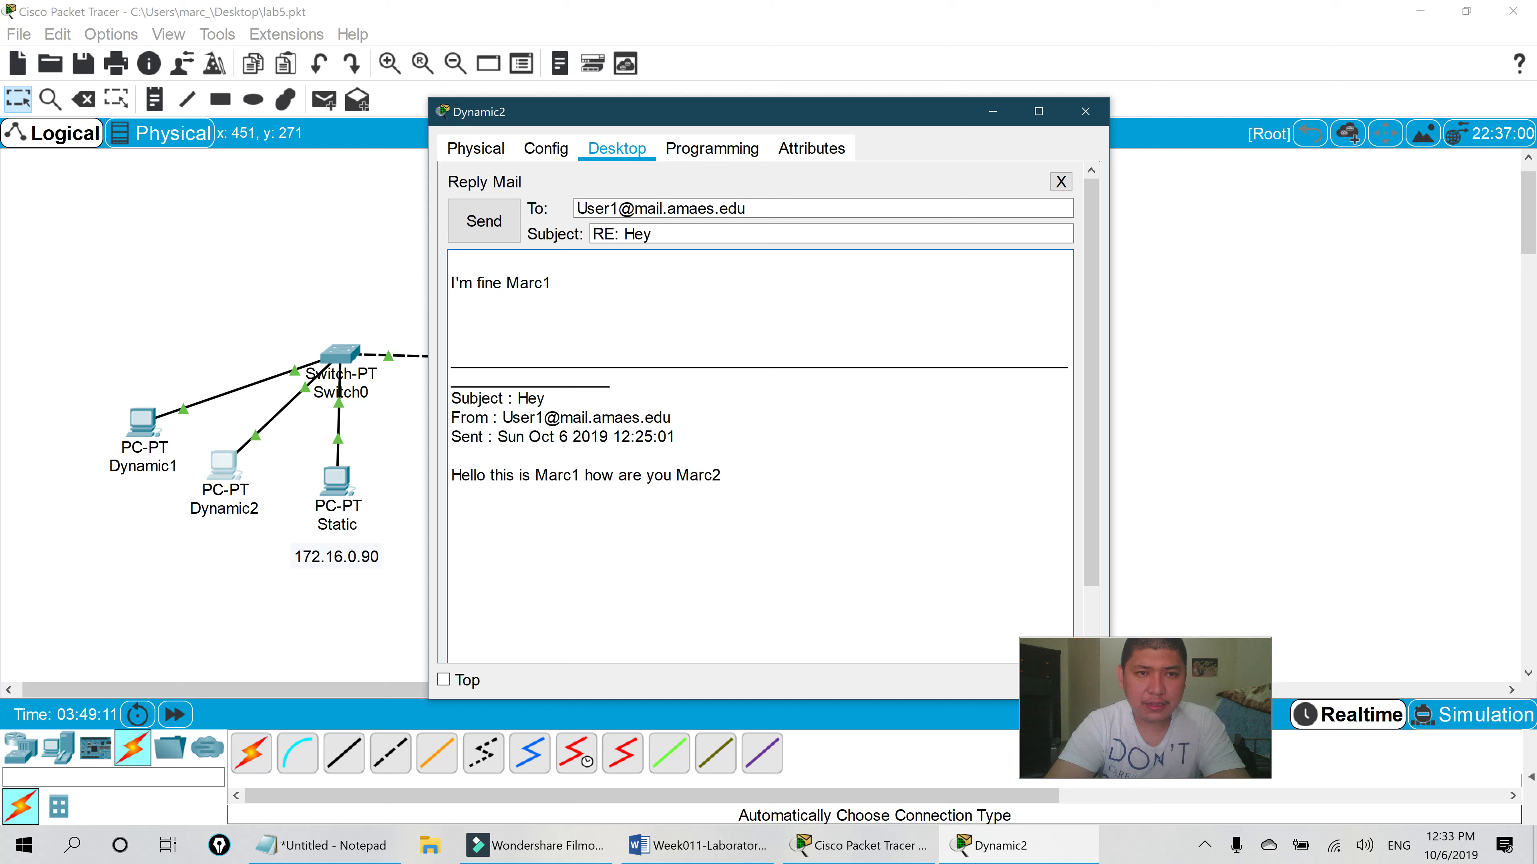
{"action": "type", "text": " you are awesome"}
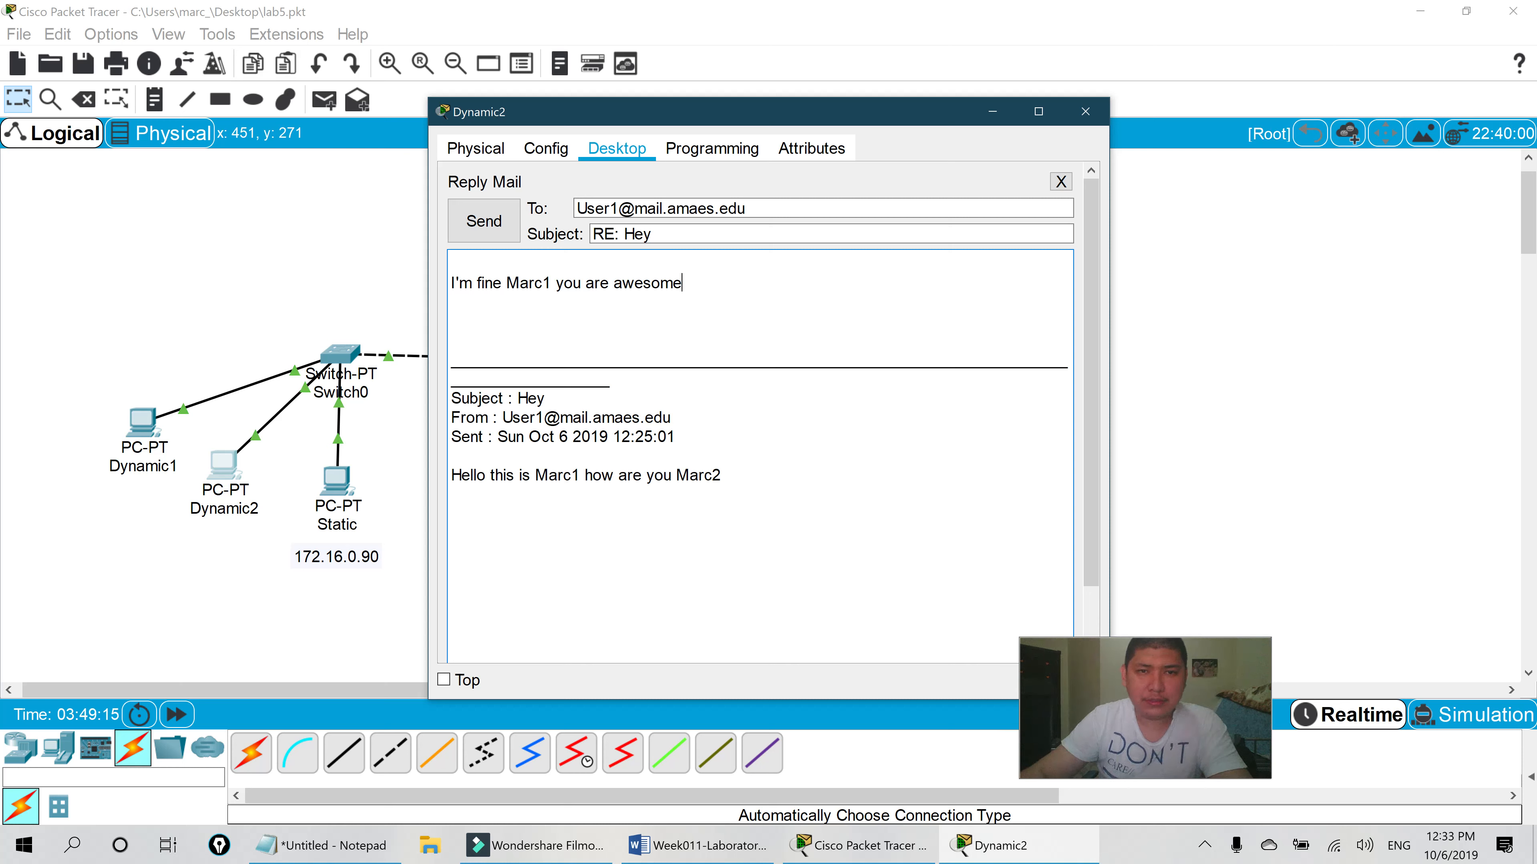
{"action": "left_click", "coordinate": [483, 221]}
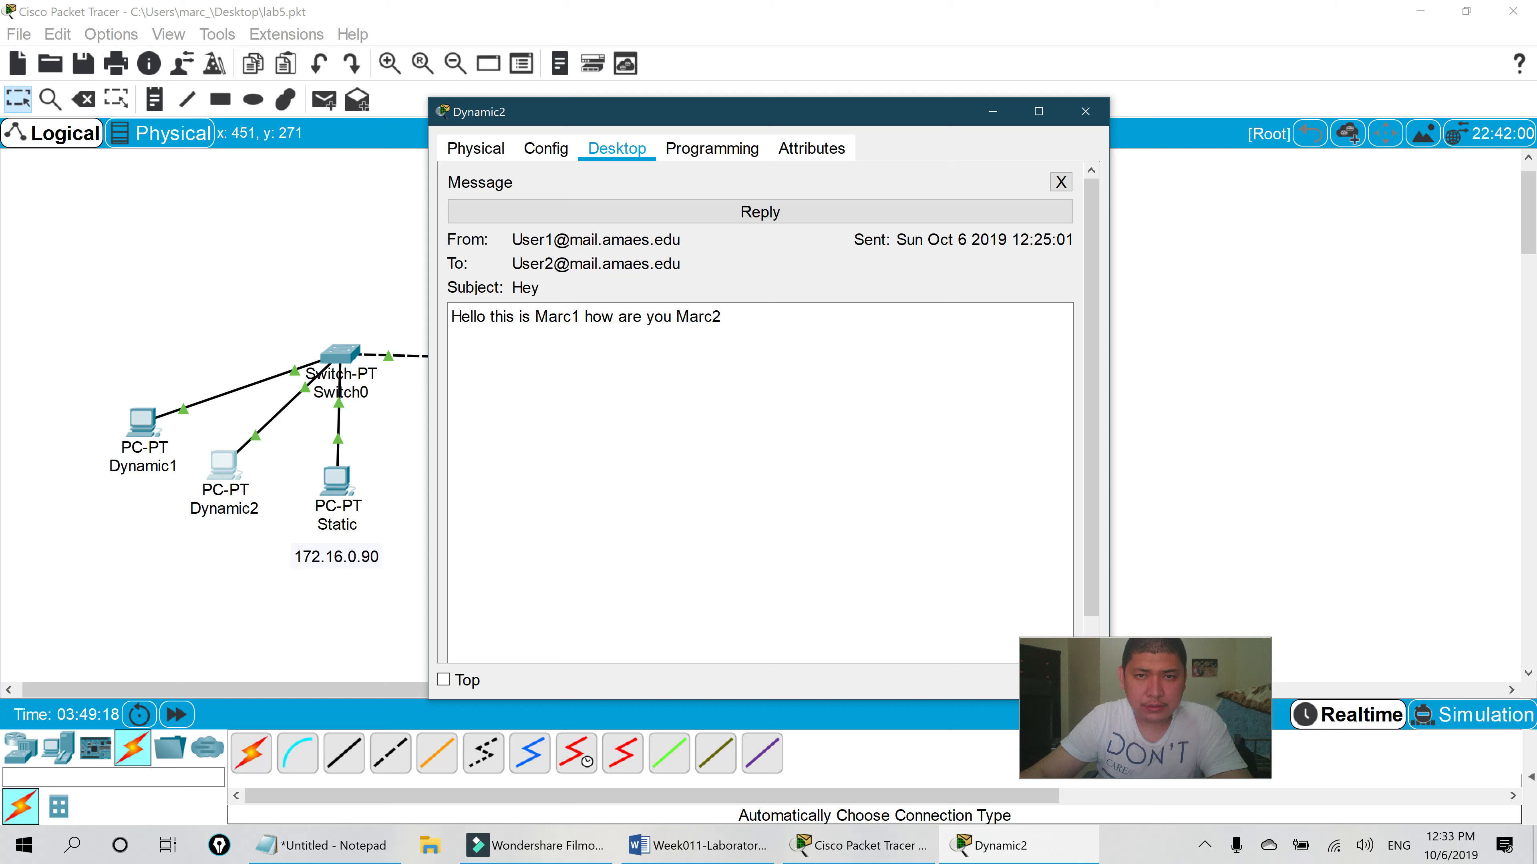
{"action": "scroll", "coordinate": [760, 472], "scroll_direction": "down", "scroll_amount": 1}
{"action": "scroll", "coordinate": [760, 472], "scroll_direction": "down", "scroll_amount": 1}
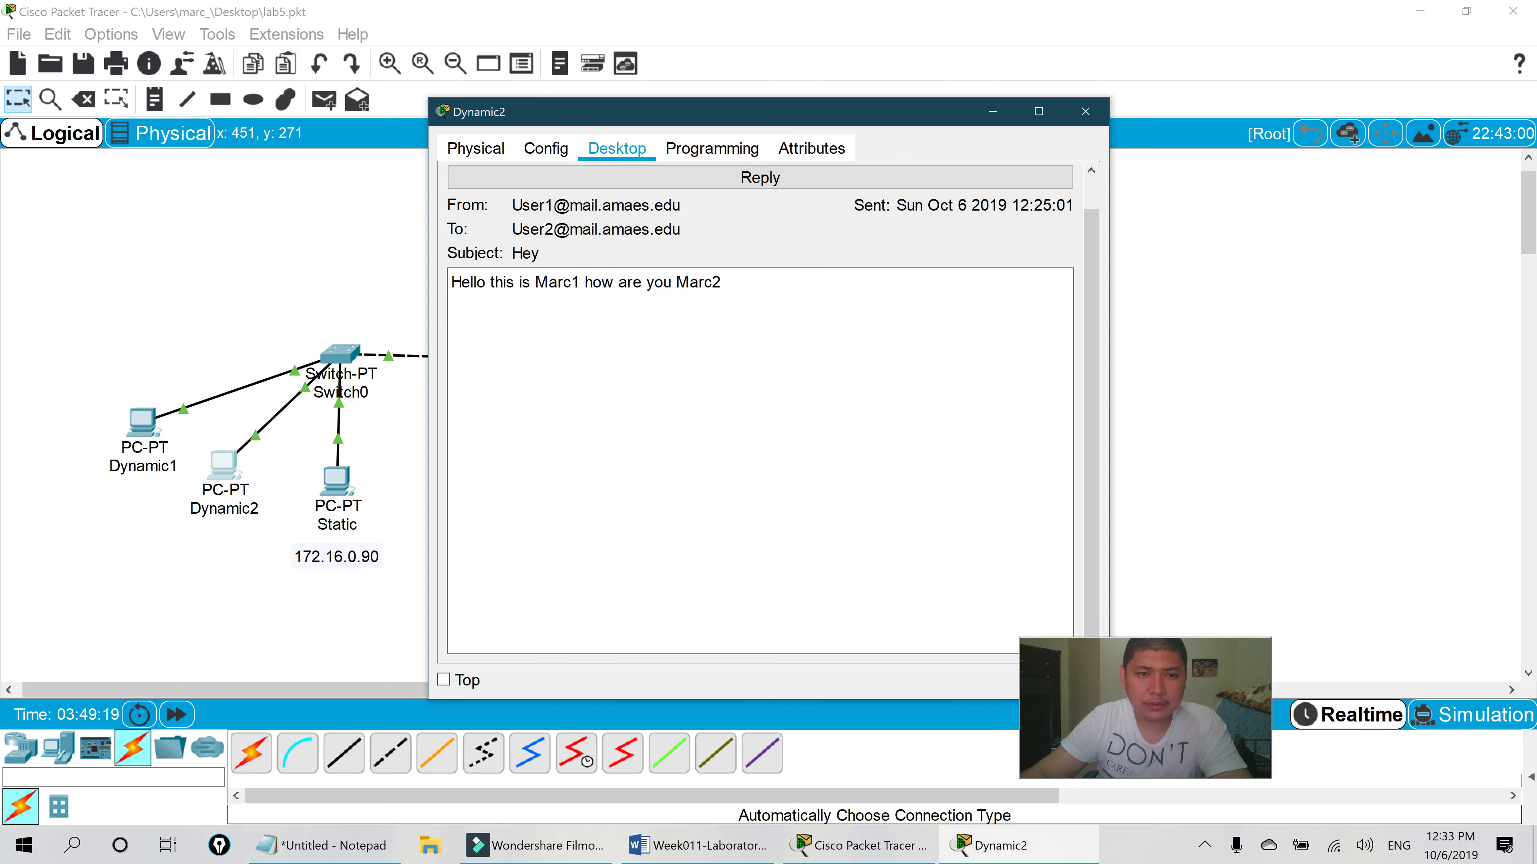
{"action": "scroll", "coordinate": [536, 241], "scroll_direction": "up", "scroll_amount": 1}
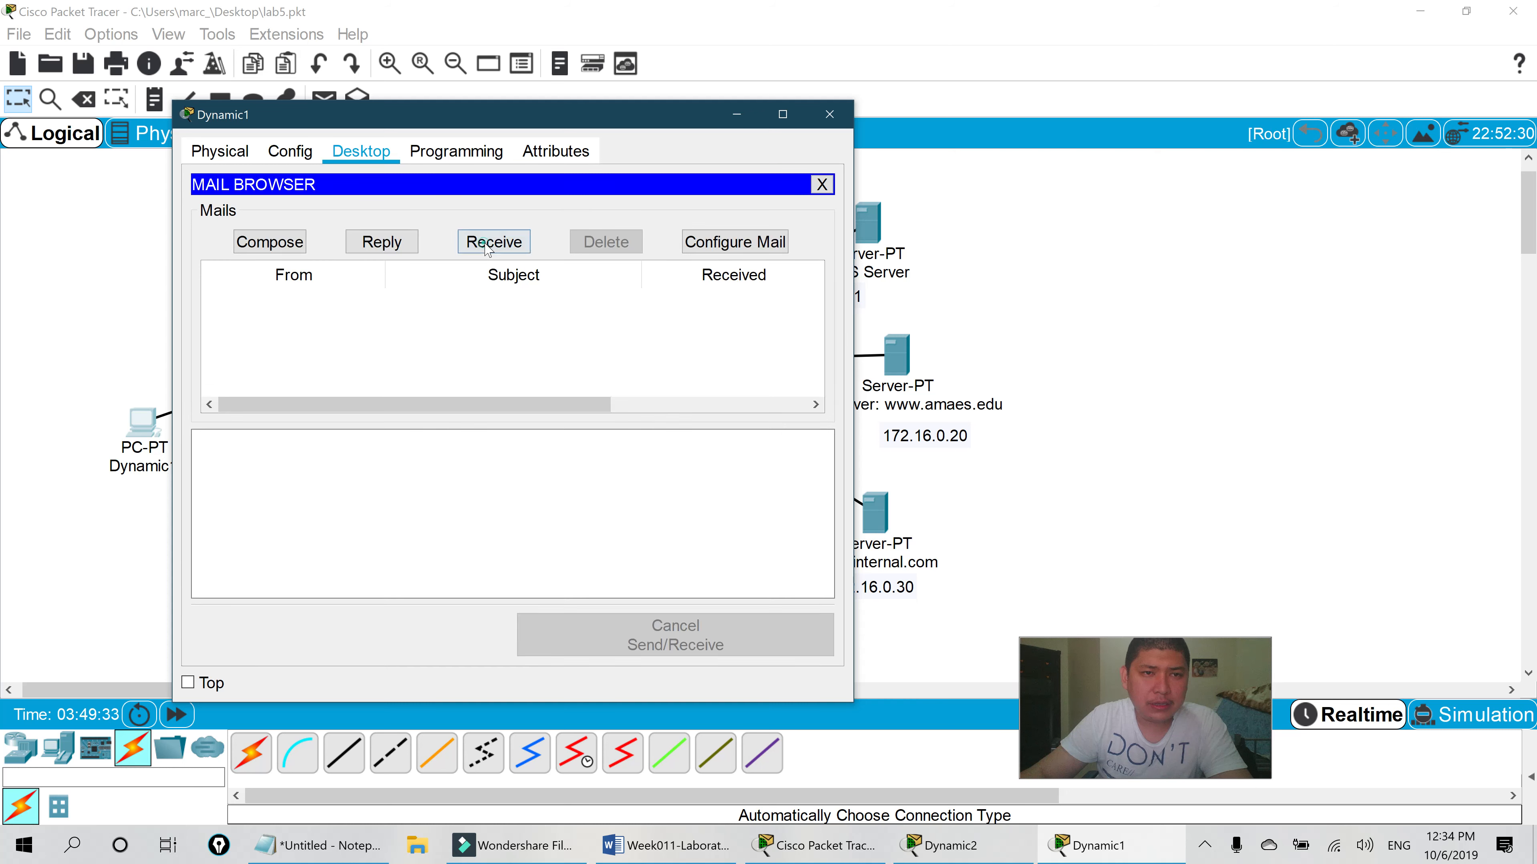
- Receive Dynamic1's mail and read the RE: Hey reply from the second user
{"action": "left_click", "coordinate": [486, 242]}
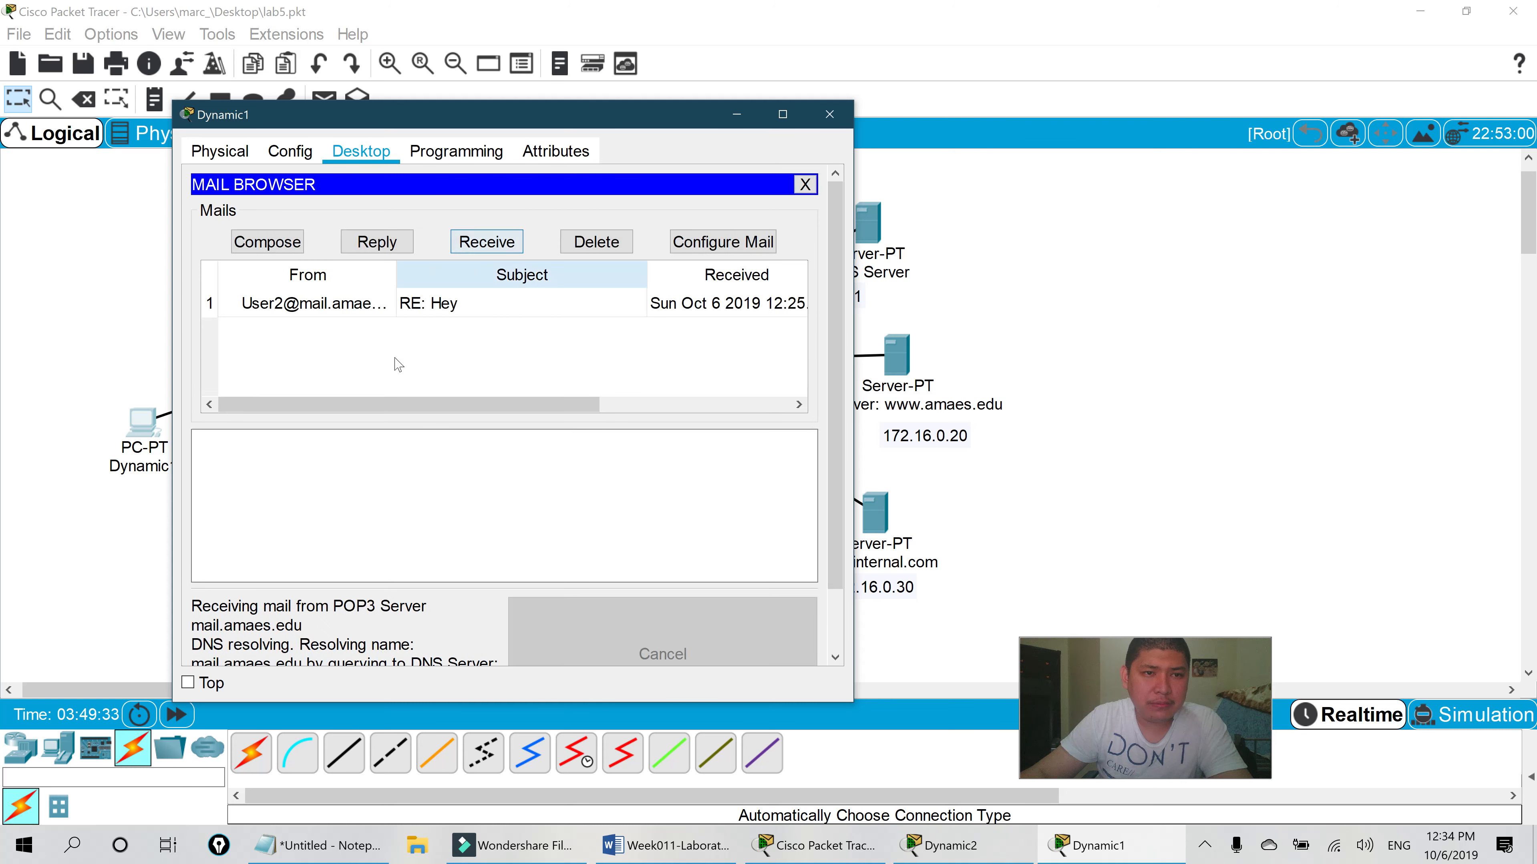
{"action": "left_click", "coordinate": [412, 304]}
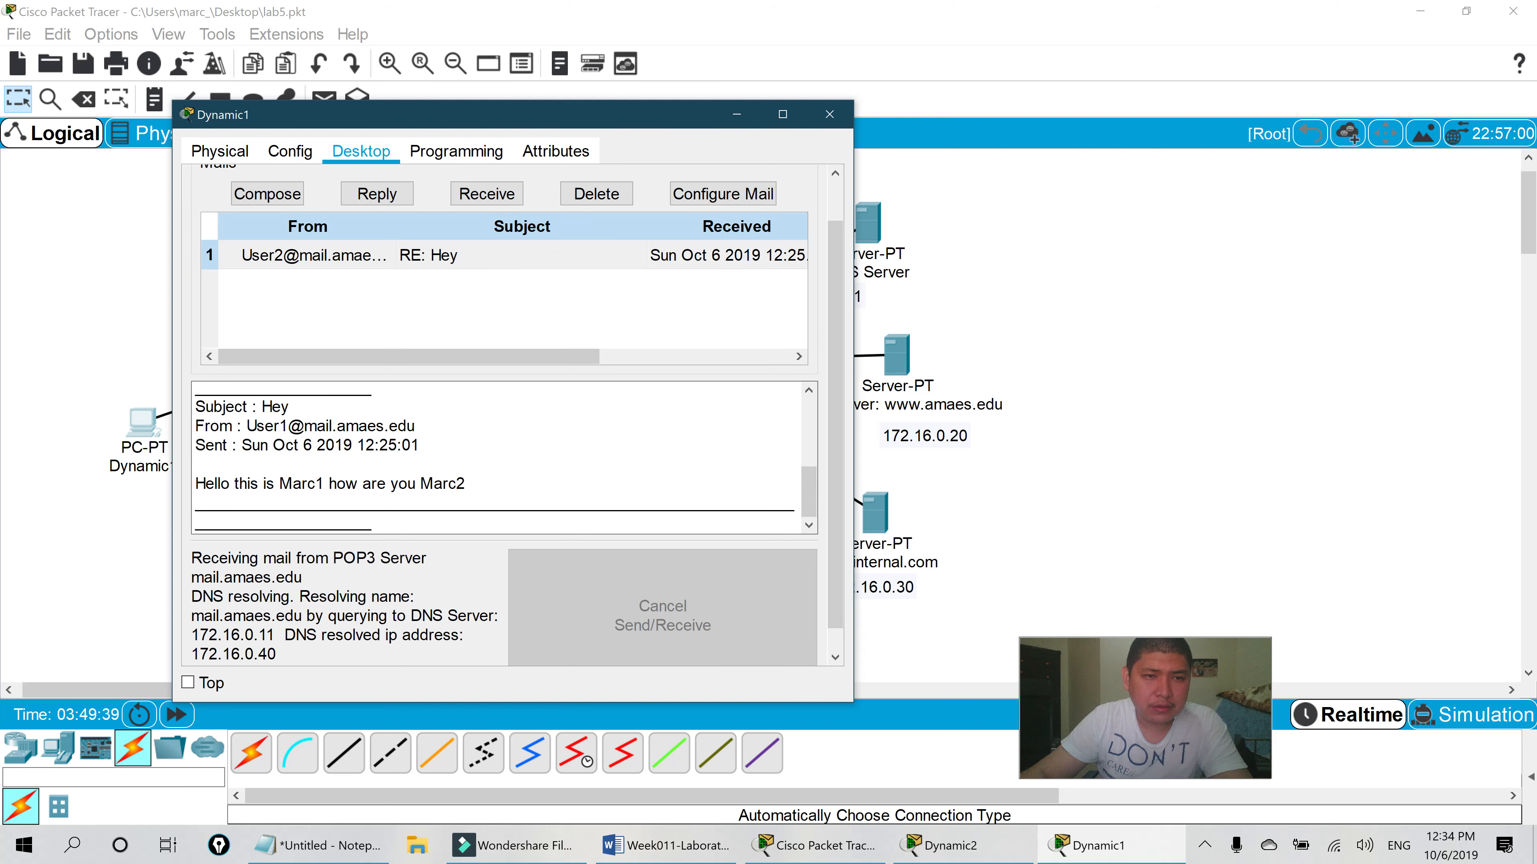
{"action": "double_click", "coordinate": [302, 255]}
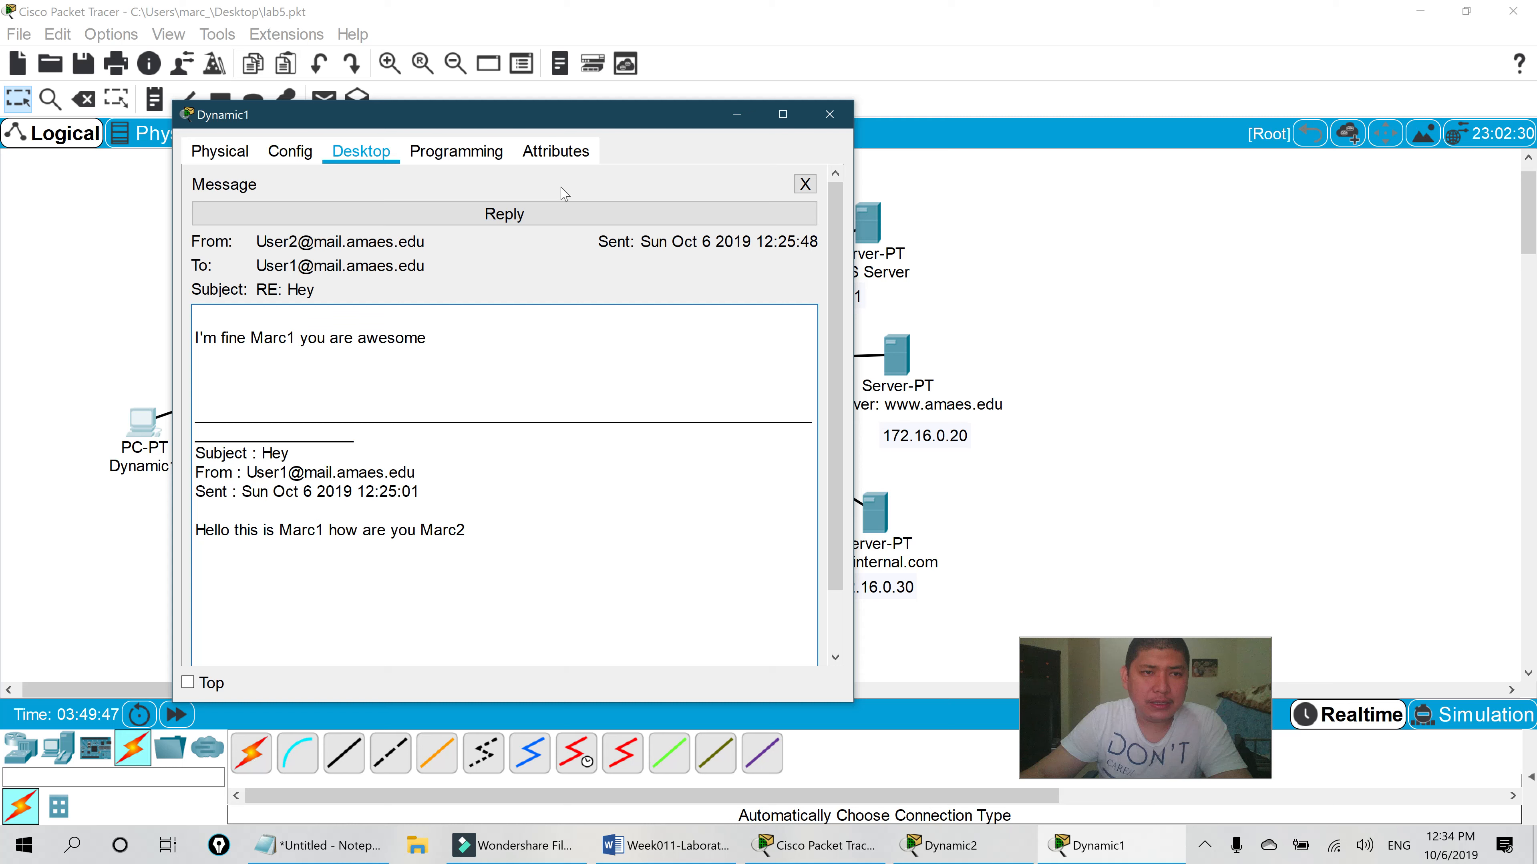
{"action": "left_click", "coordinate": [805, 184]}
- Start a new mail from Dynamic1 addressed to User3
{"action": "left_click_drag", "start_coordinate": [664, 123], "coordinate": [774, 118]}
{"action": "left_click", "coordinate": [433, 232]}
{"action": "type", "text": "User3"}
- Give the mail subject hiya and body 'Hello Marc3 you are awesome. This is Marc1'
{"action": "key", "text": "Tab"}
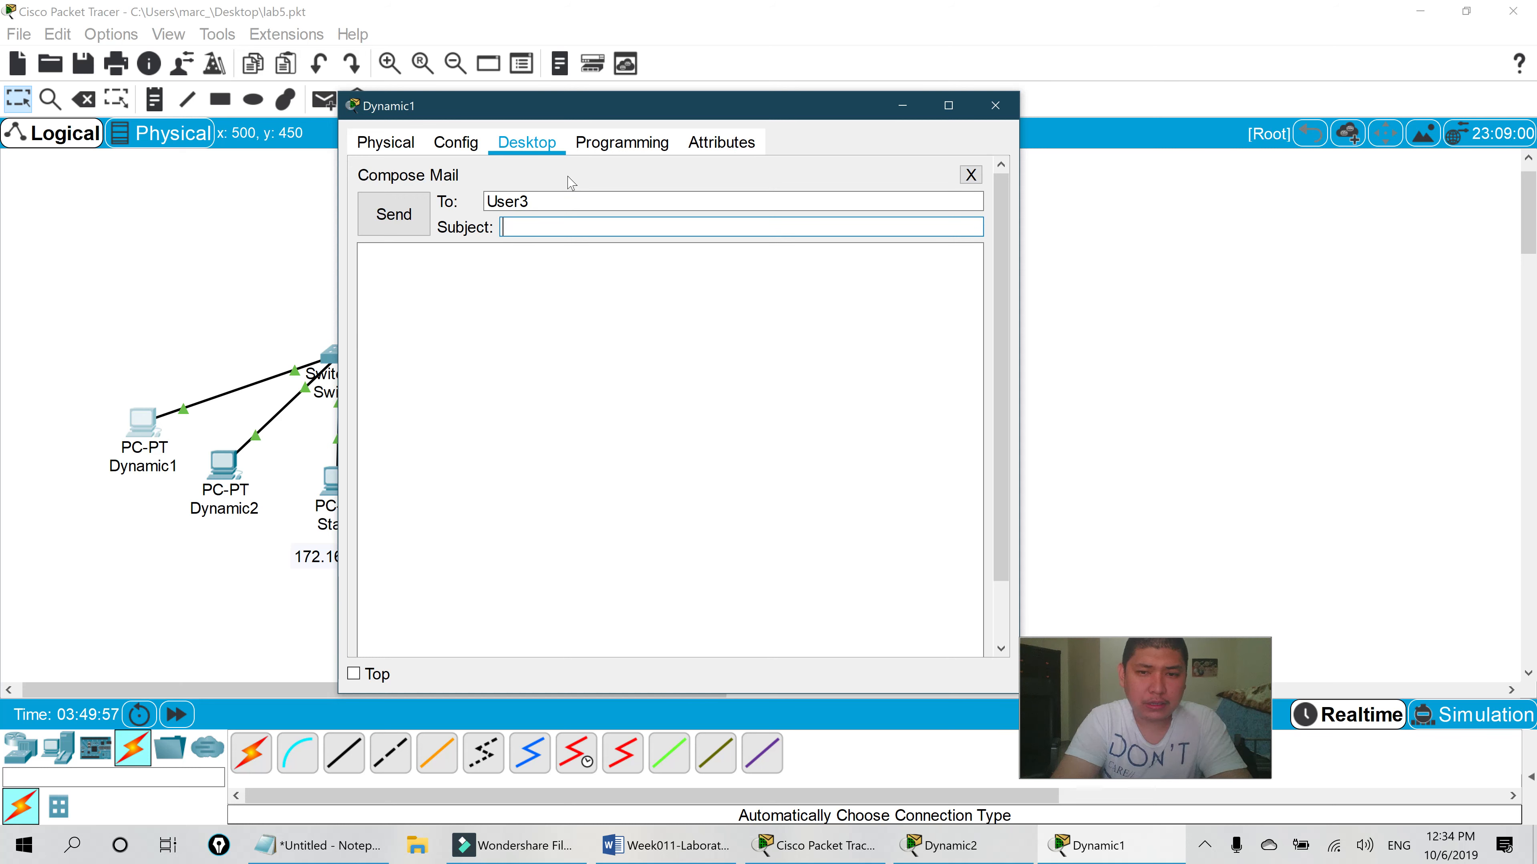
{"action": "type", "text": "hiya"}
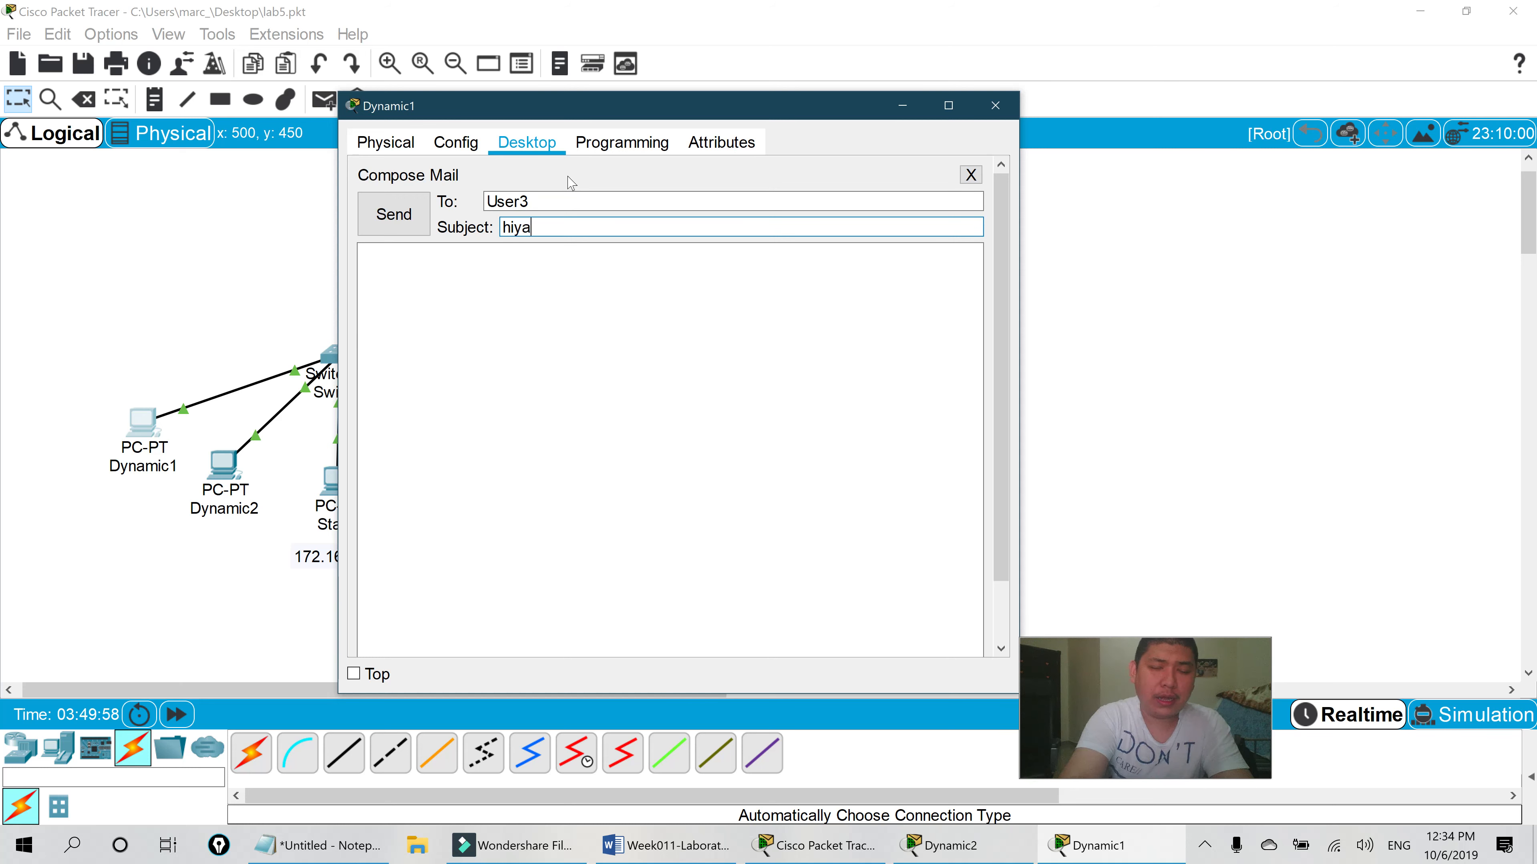
{"action": "key", "text": "Tab"}
{"action": "type", "text": "Hello Marc3"}
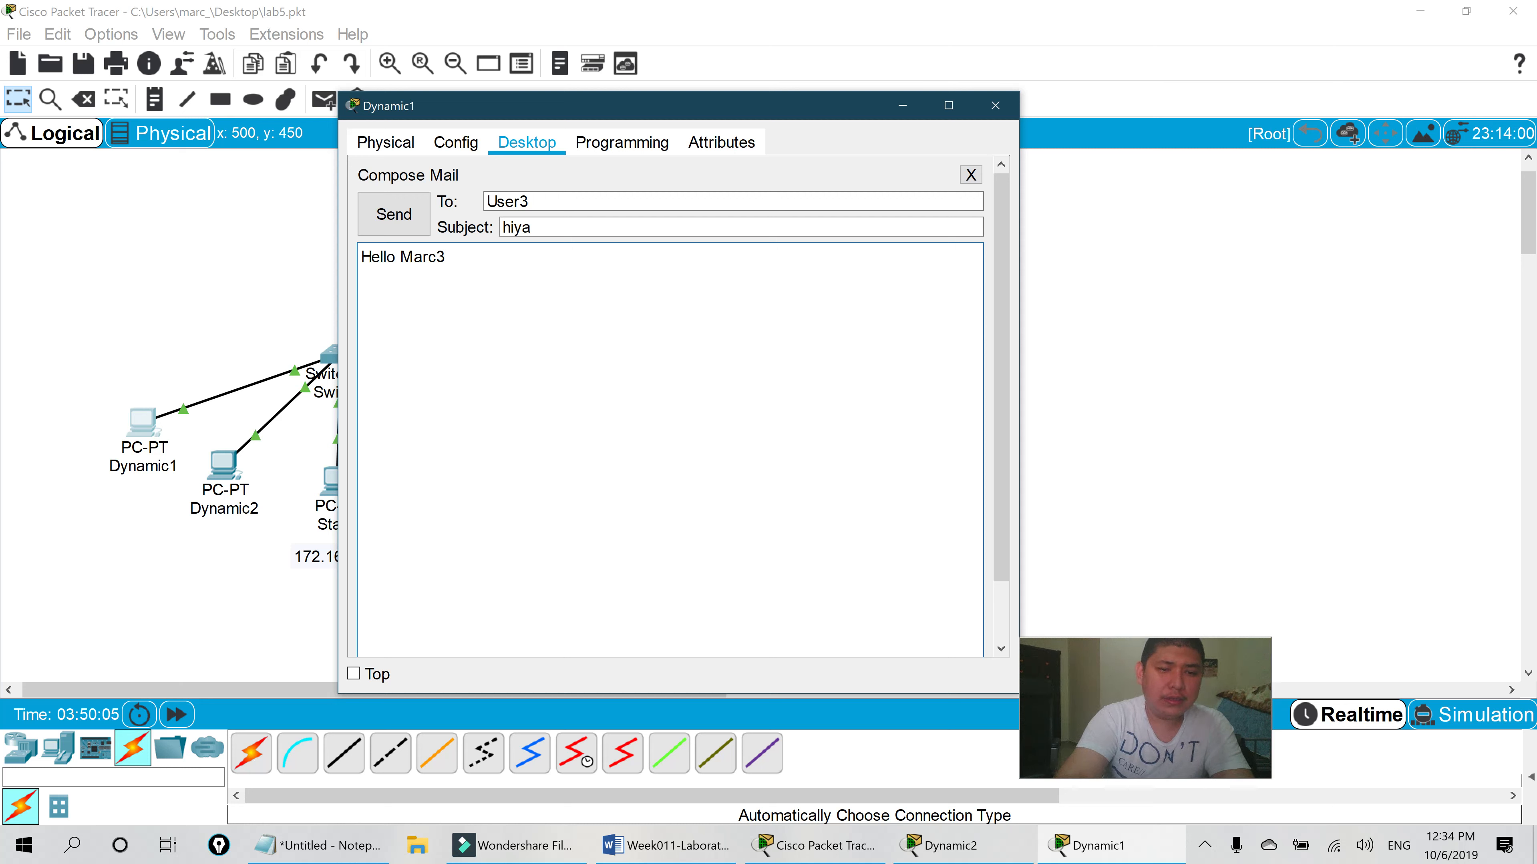
{"action": "type", "text": " y"}
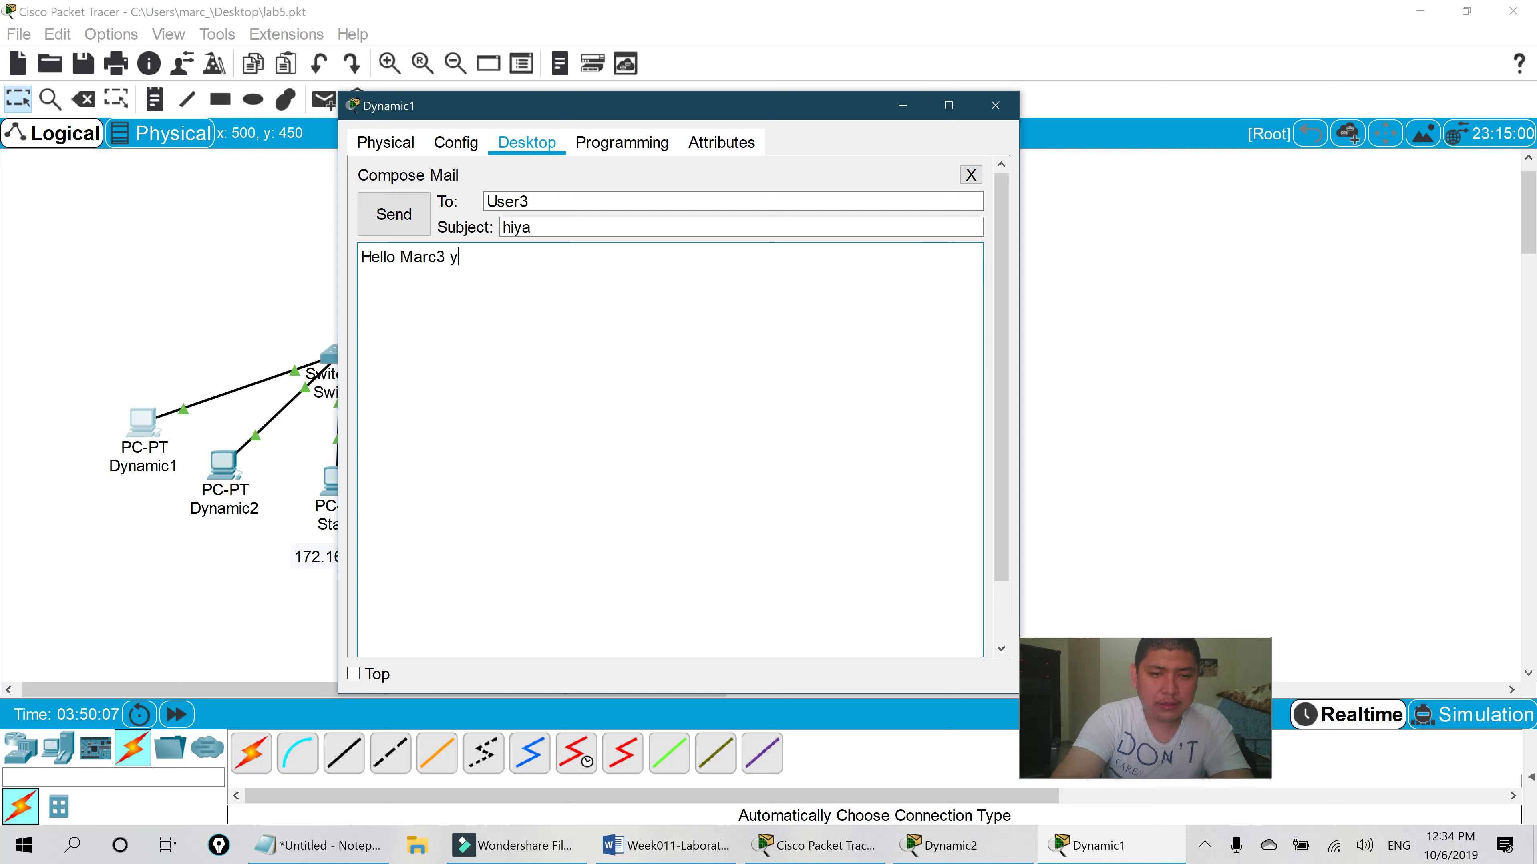
{"action": "type", "text": "ou are"}
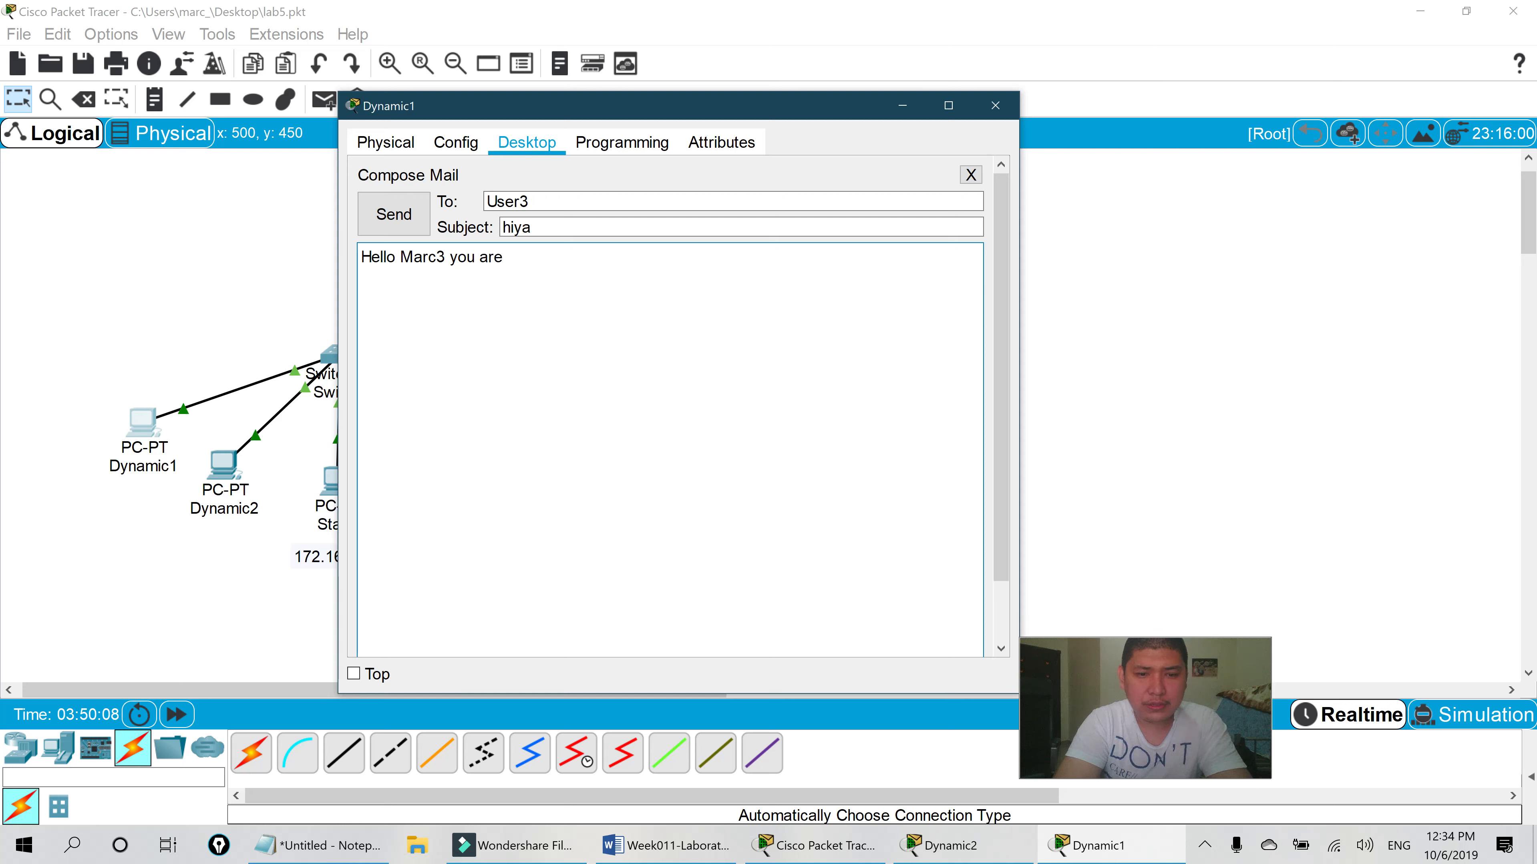
{"action": "type", "text": " awesome"}
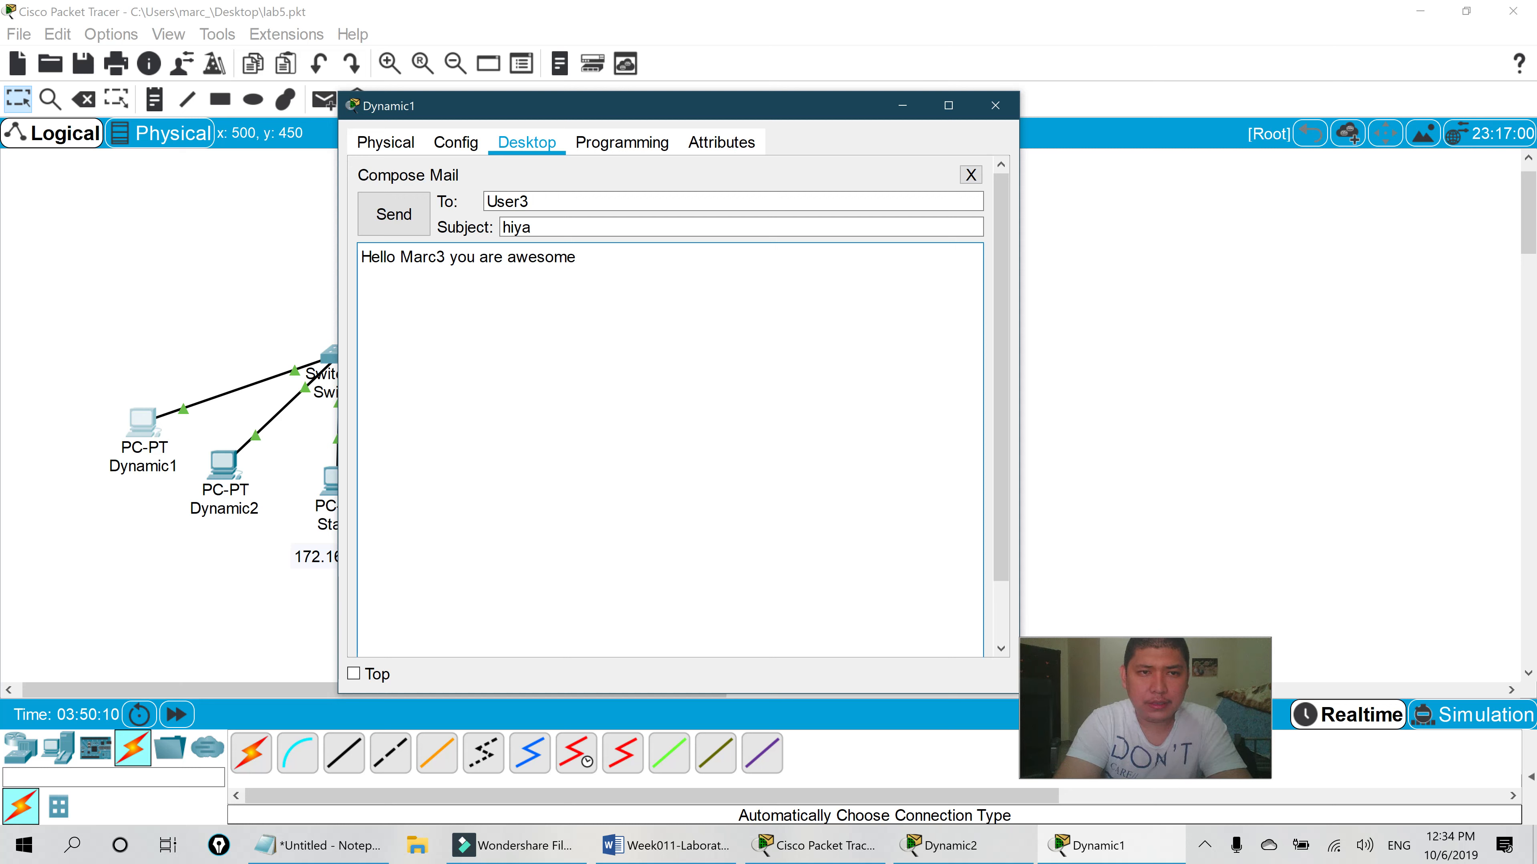
{"action": "key", "text": "BackSpace"}
{"action": "type", "text": ". This is Marc1"}
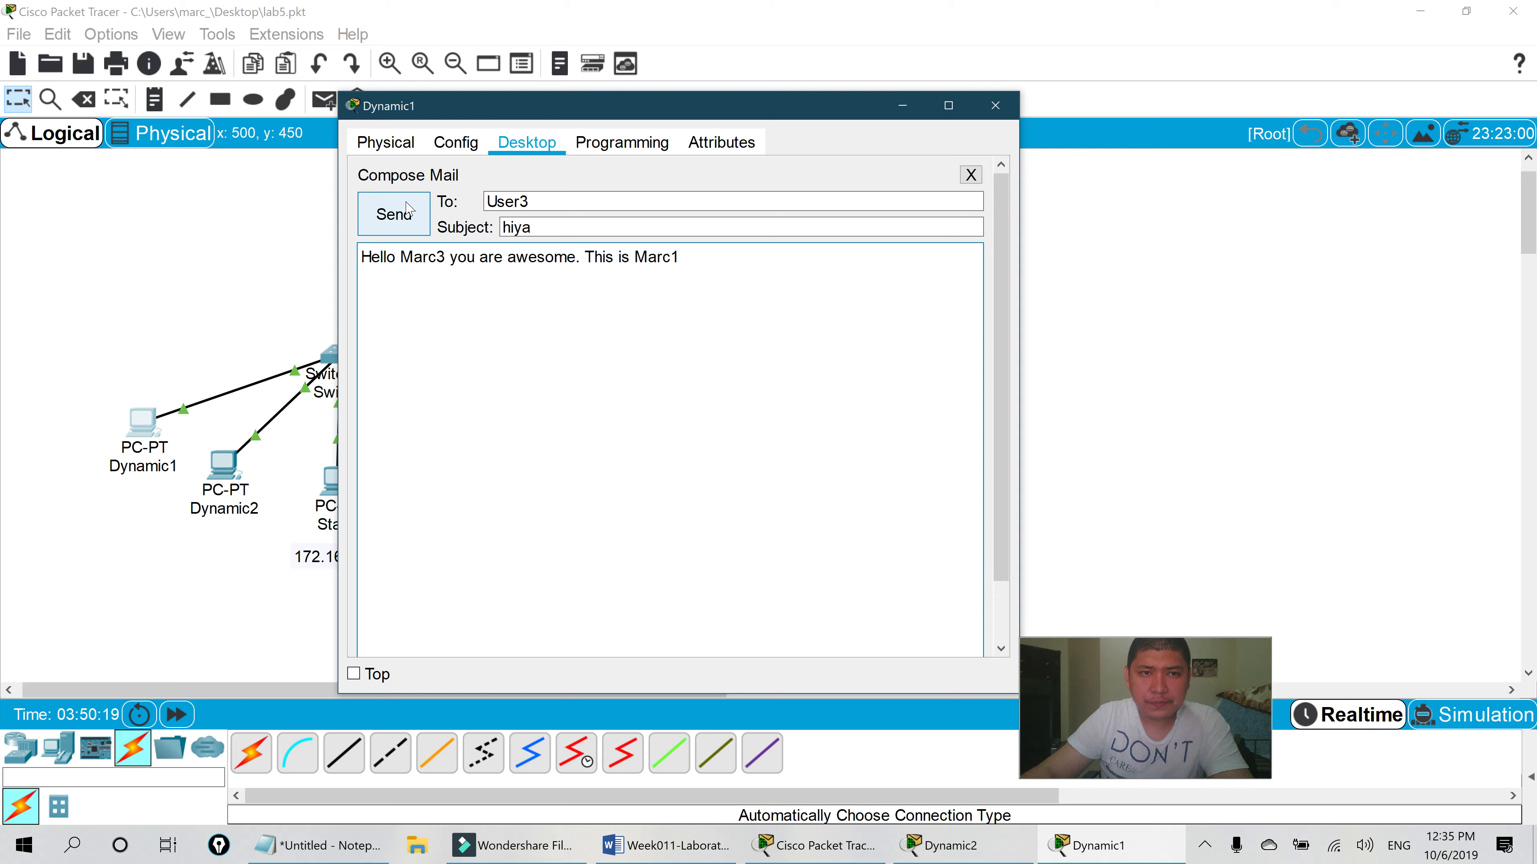
- Send the hiya mail, then close Dynamic1 and open the Static PC's window
{"action": "left_click", "coordinate": [394, 214]}
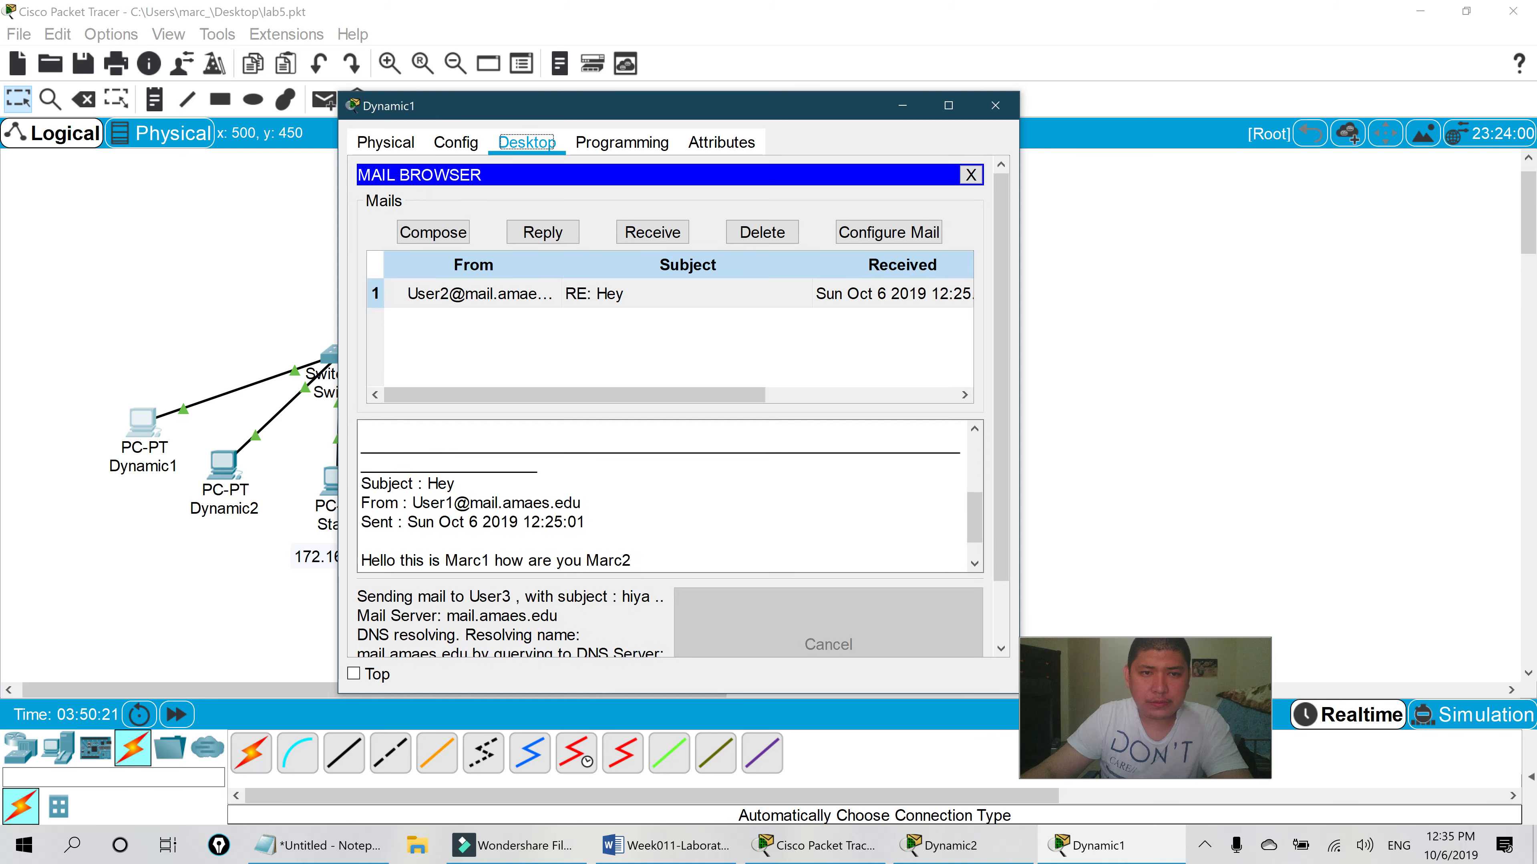
{"action": "scroll", "coordinate": [582, 582], "scroll_direction": "down", "scroll_amount": 3}
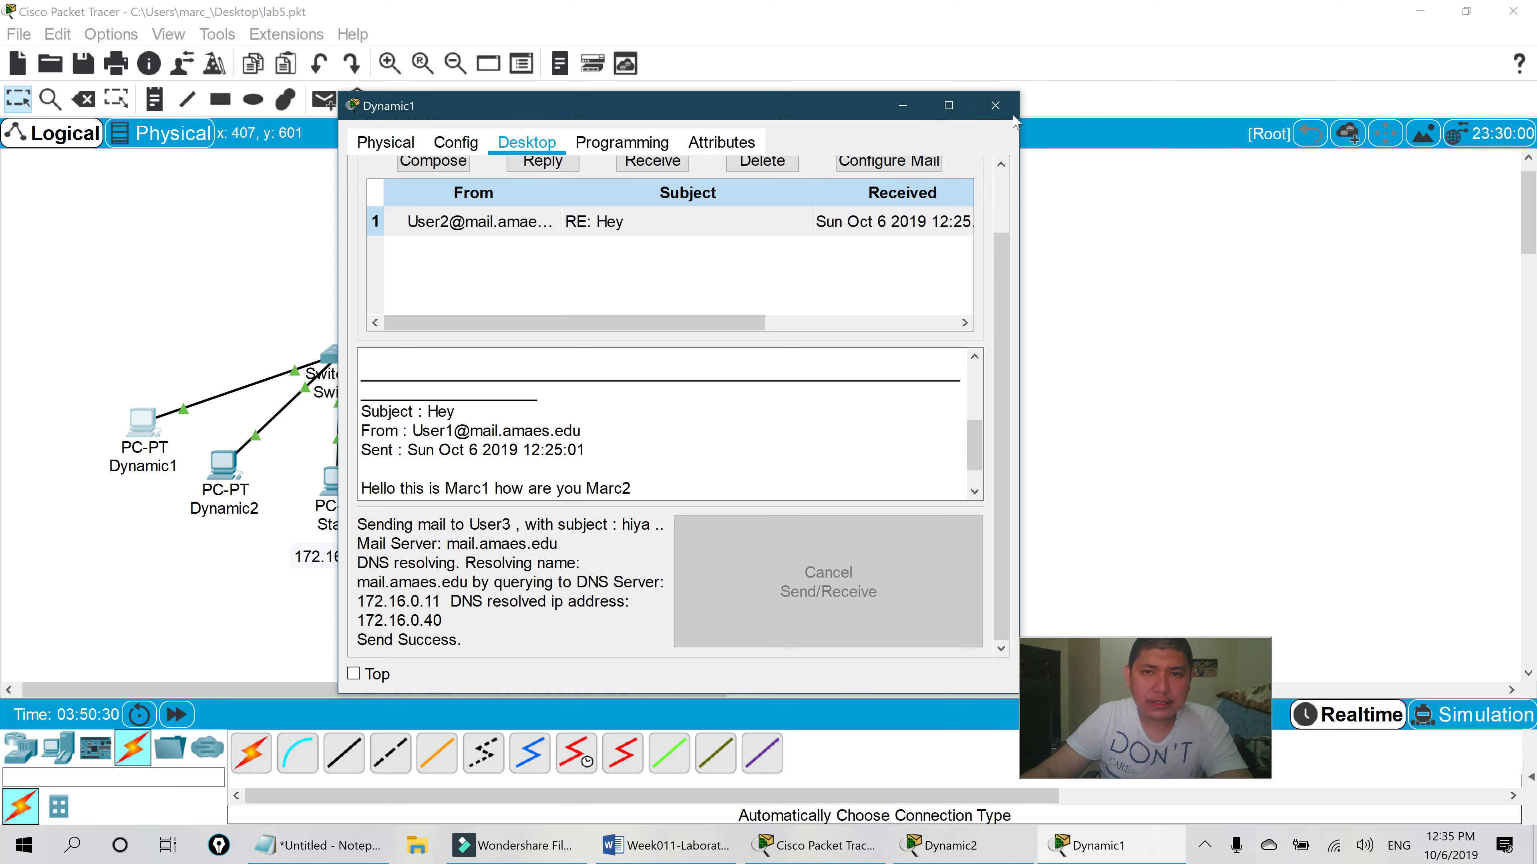
{"action": "left_click", "coordinate": [995, 106]}
{"action": "left_click", "coordinate": [336, 479]}
- Receive mail on the Static PC, finding the inbox empty, and review its mail account configuration
{"action": "left_click", "coordinate": [511, 537]}
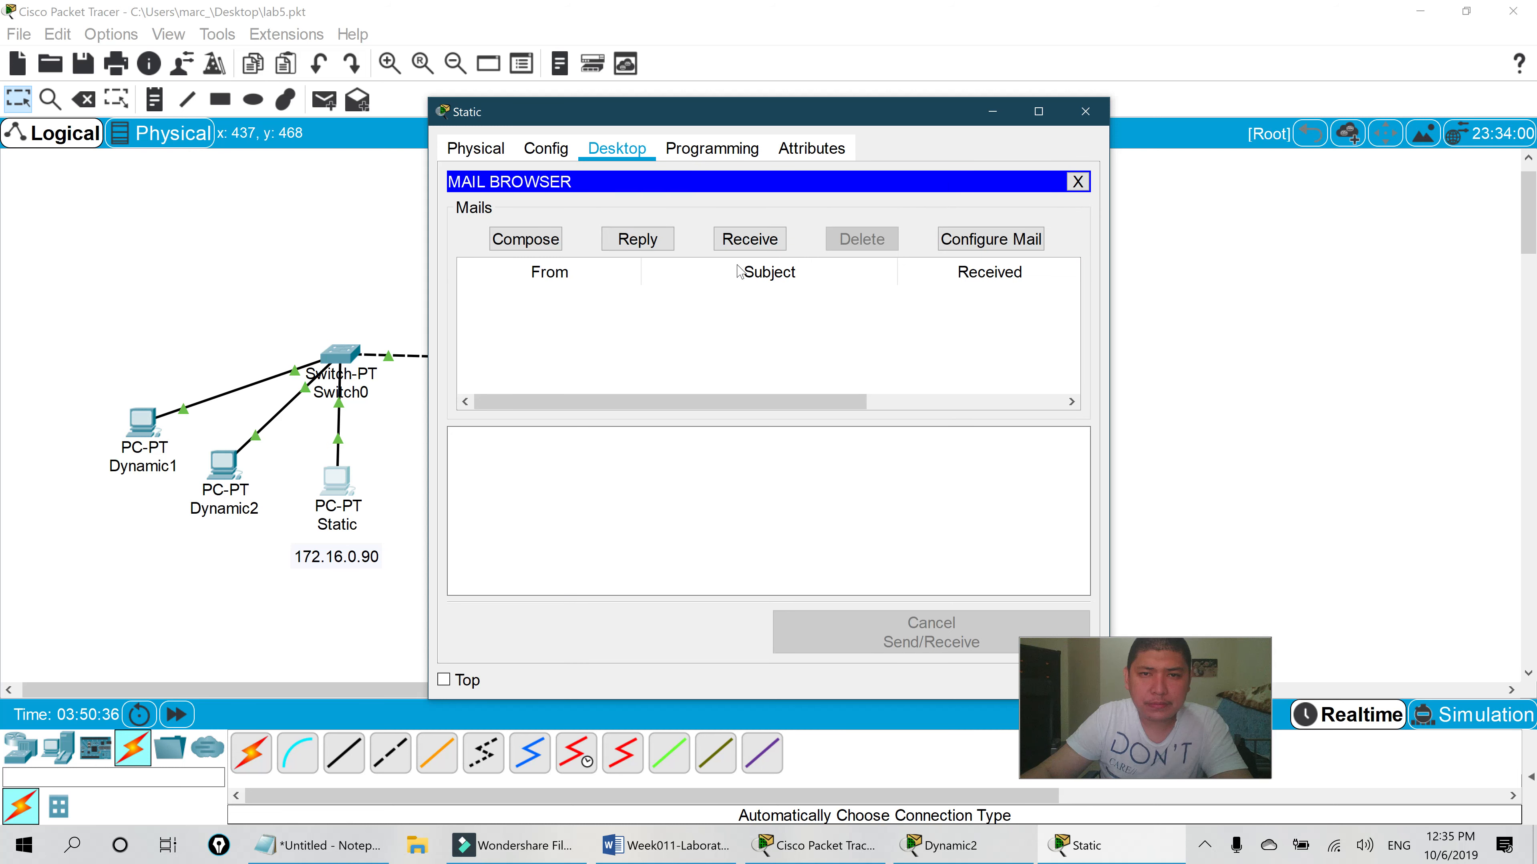
{"action": "left_click", "coordinate": [750, 239]}
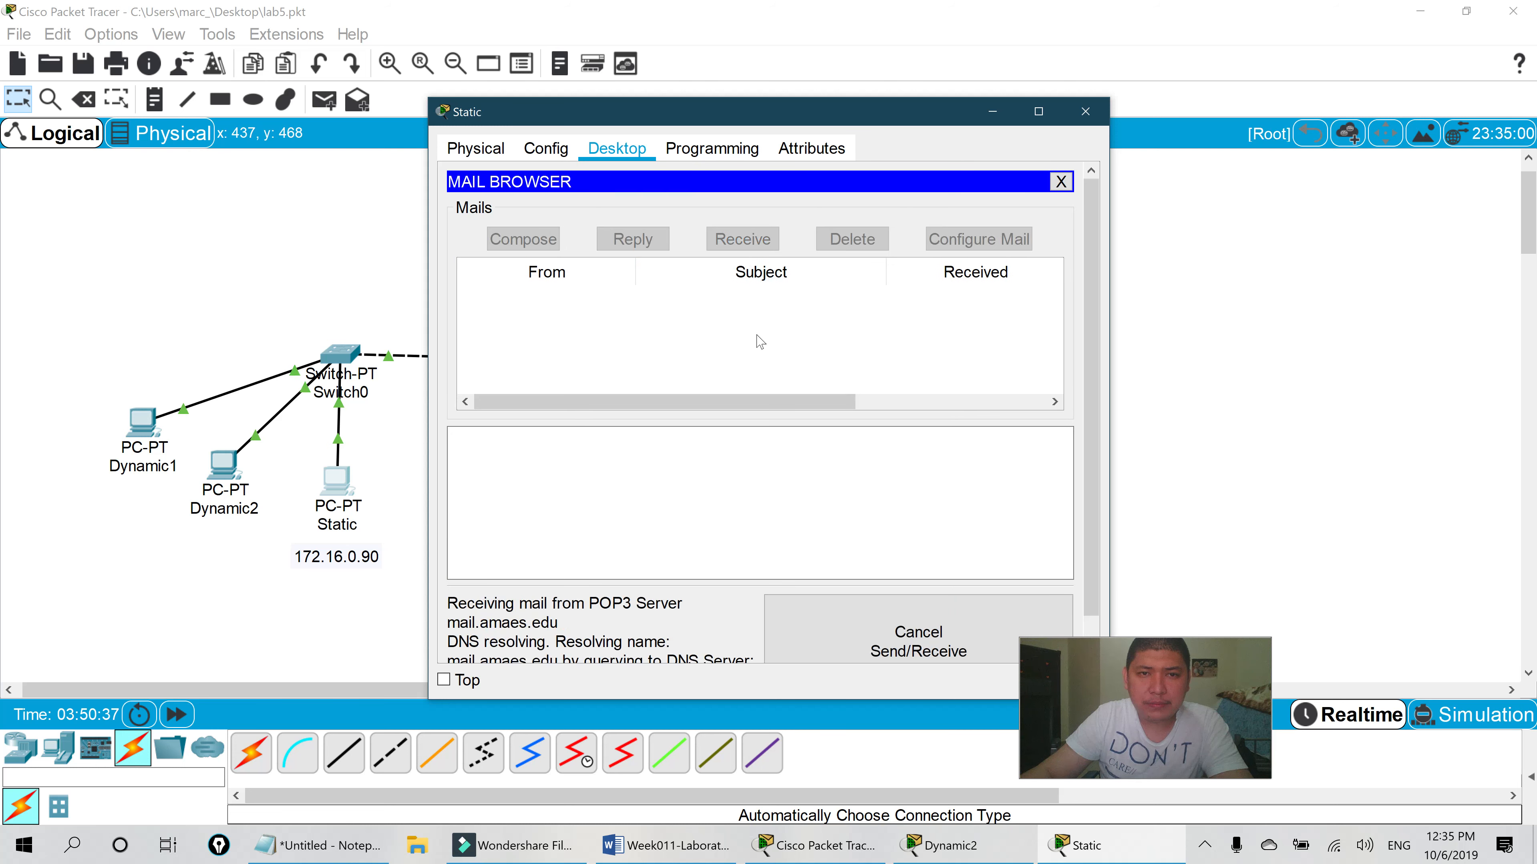
{"action": "scroll", "coordinate": [719, 334], "scroll_direction": "down", "scroll_amount": 1}
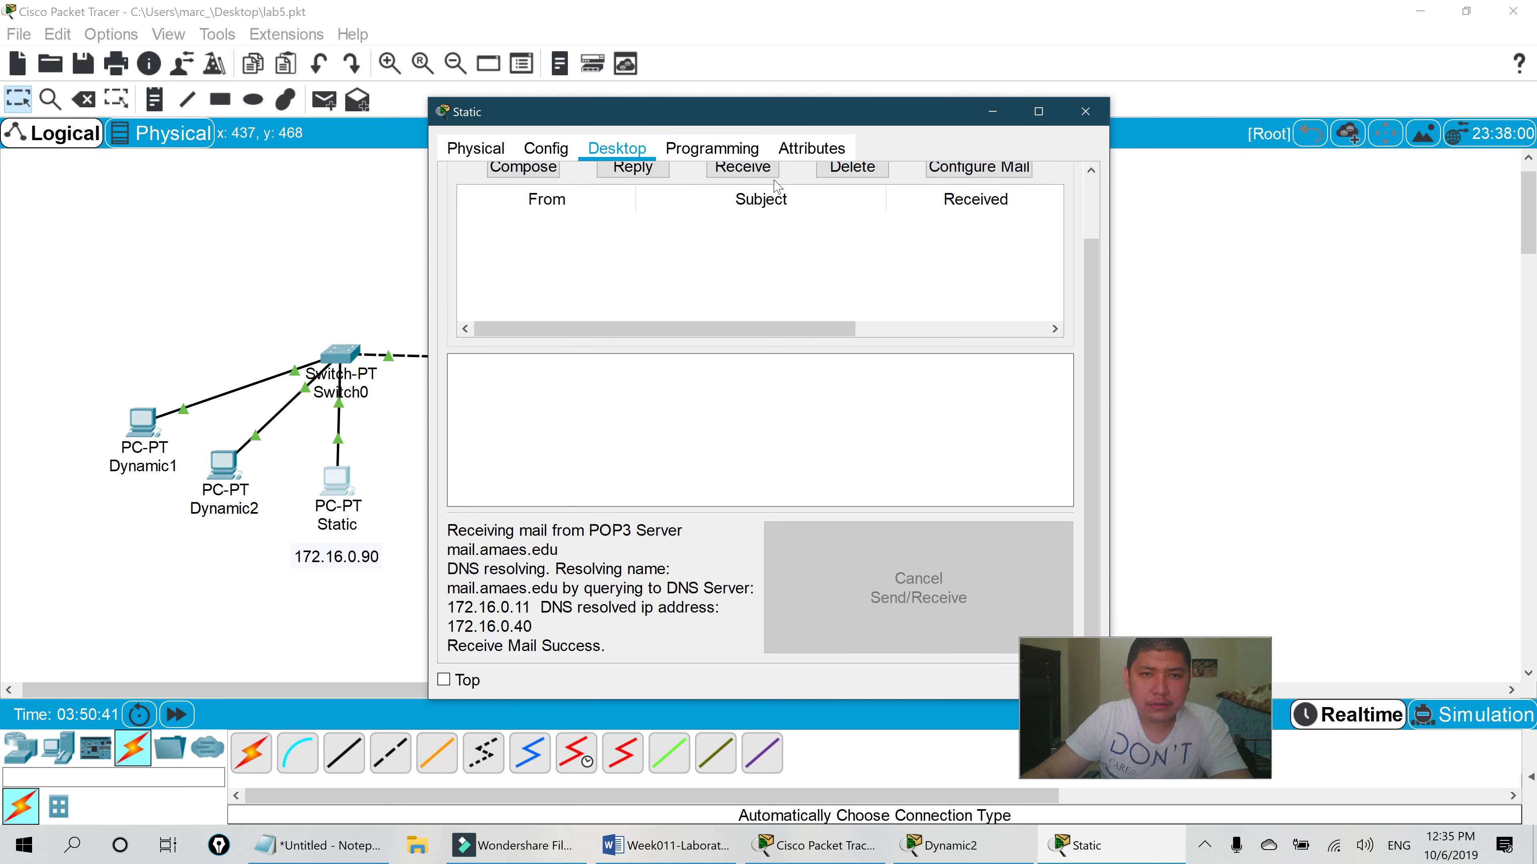
{"action": "left_click", "coordinate": [978, 166]}
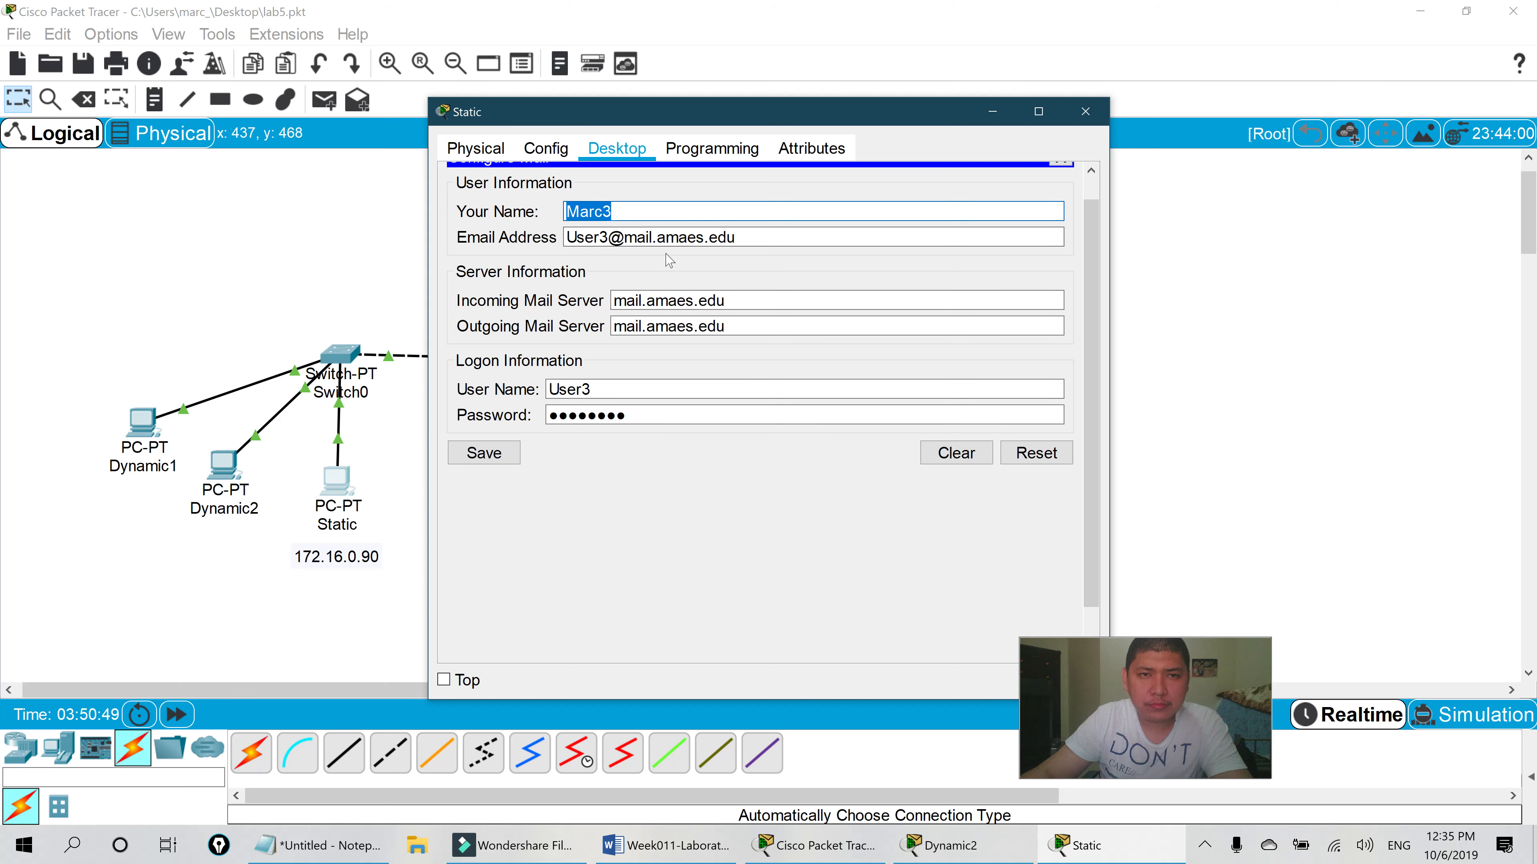
{"action": "left_click", "coordinate": [479, 150]}
{"action": "left_click", "coordinate": [619, 146]}
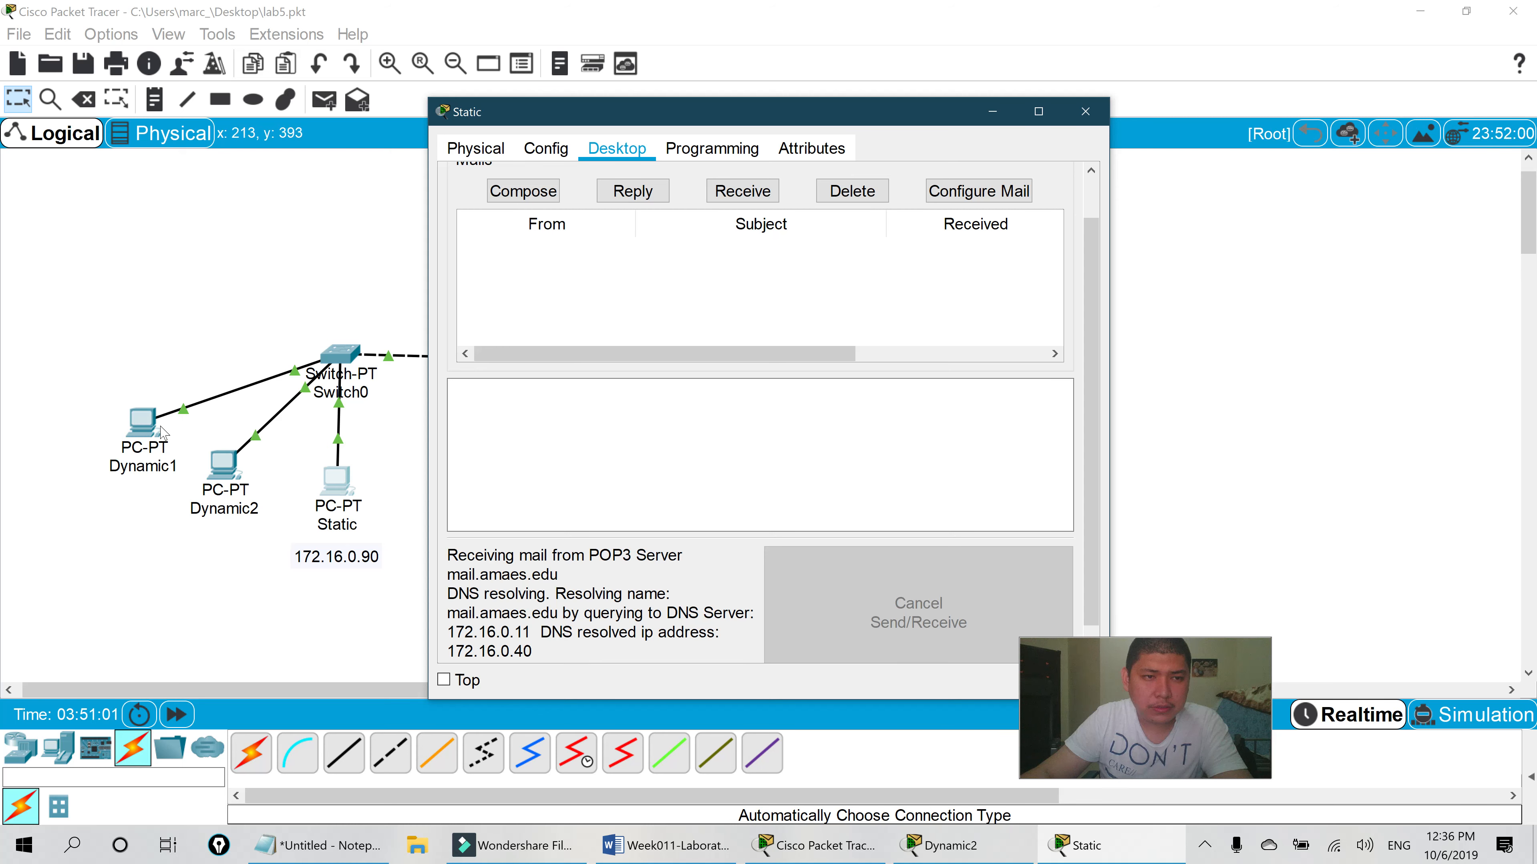
{"action": "left_click", "coordinate": [161, 430]}
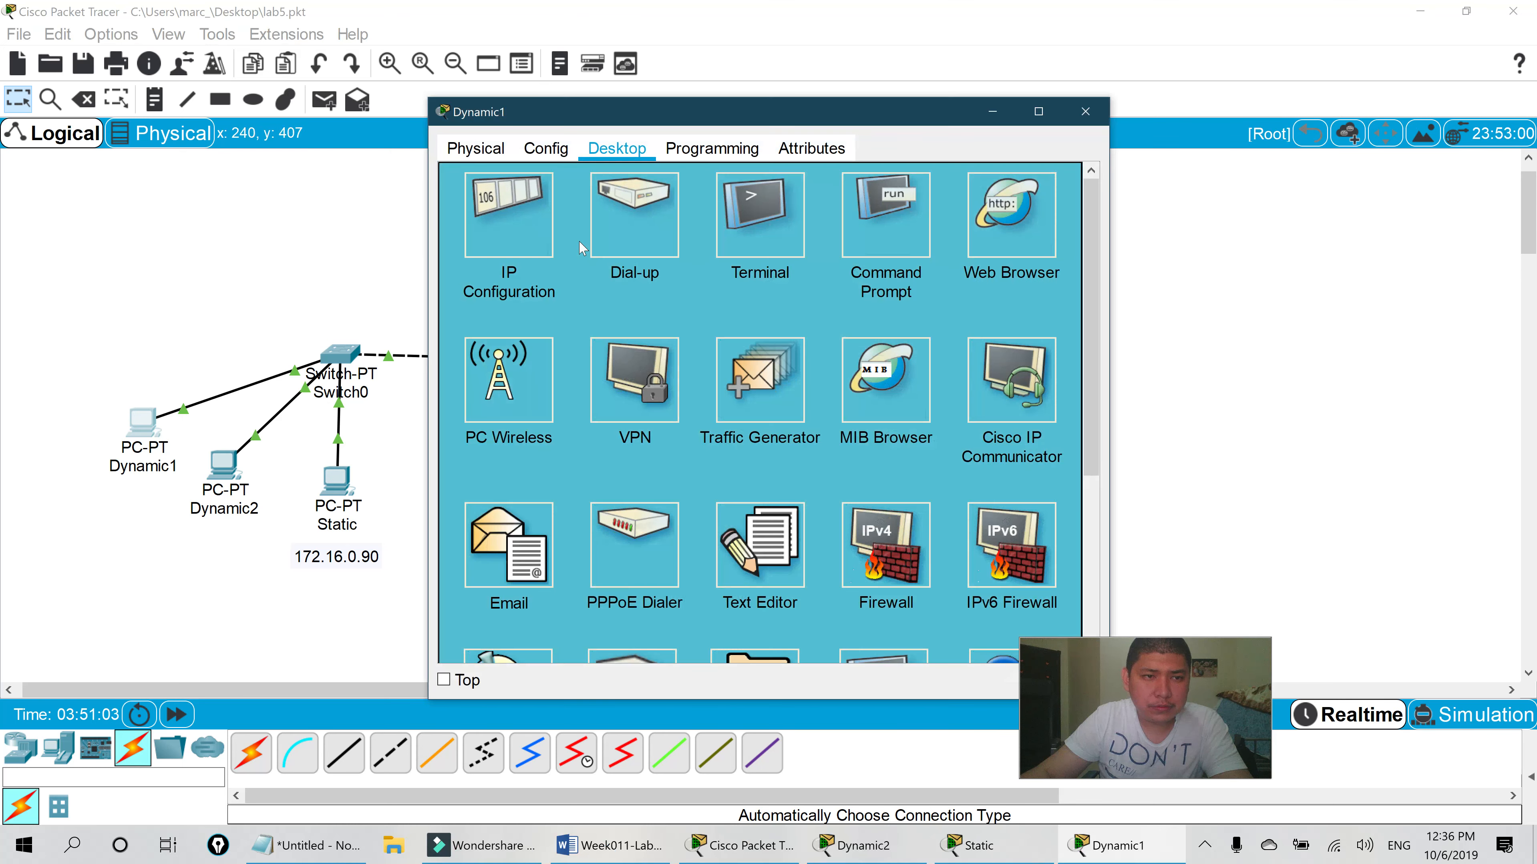
{"action": "left_click", "coordinate": [511, 547]}
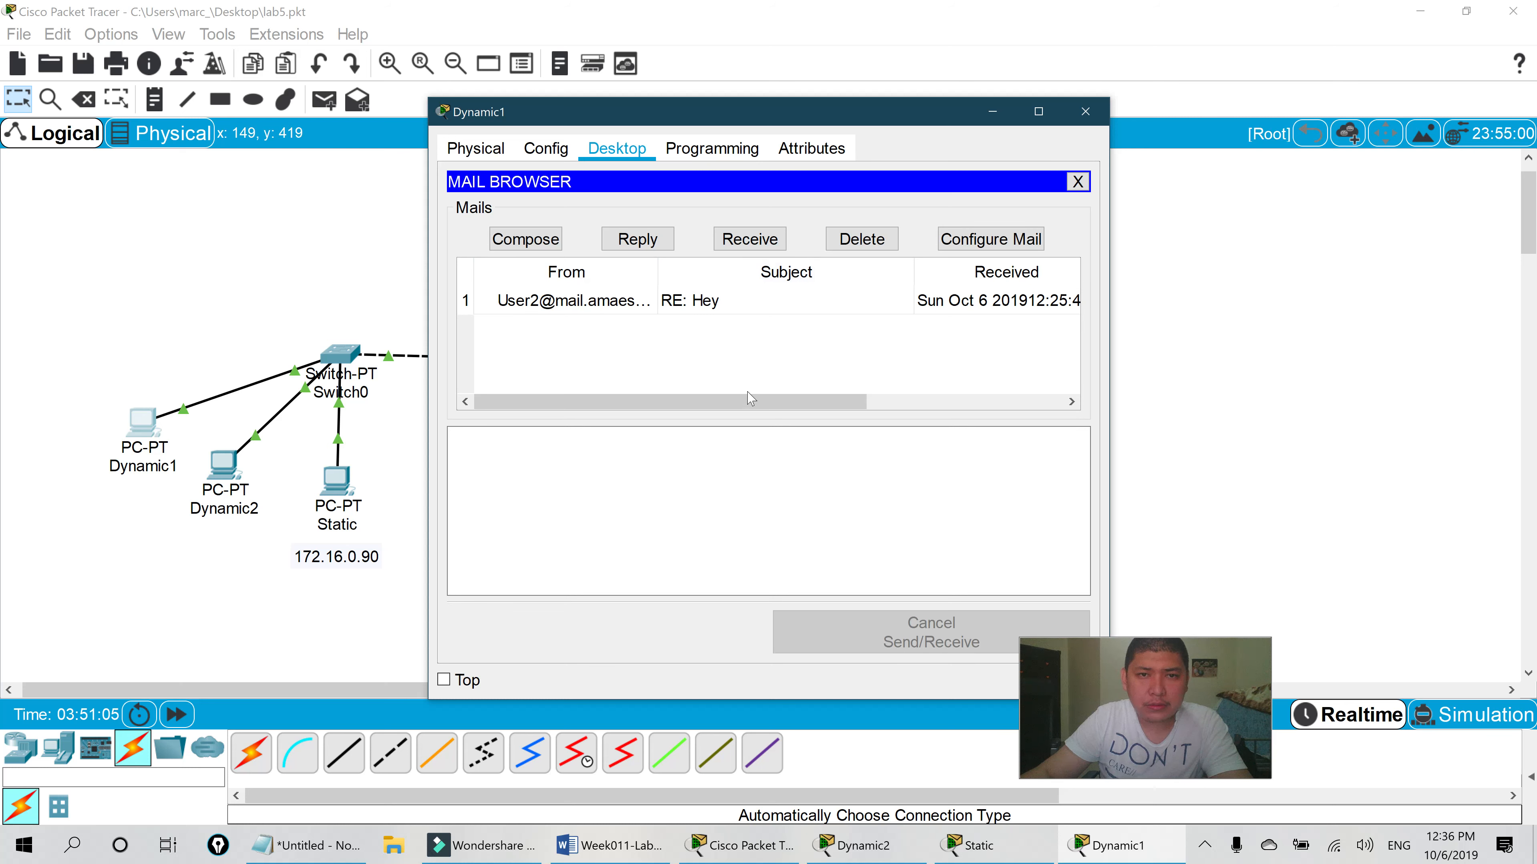
{"action": "left_click_drag", "start_coordinate": [784, 402], "coordinate": [530, 343]}
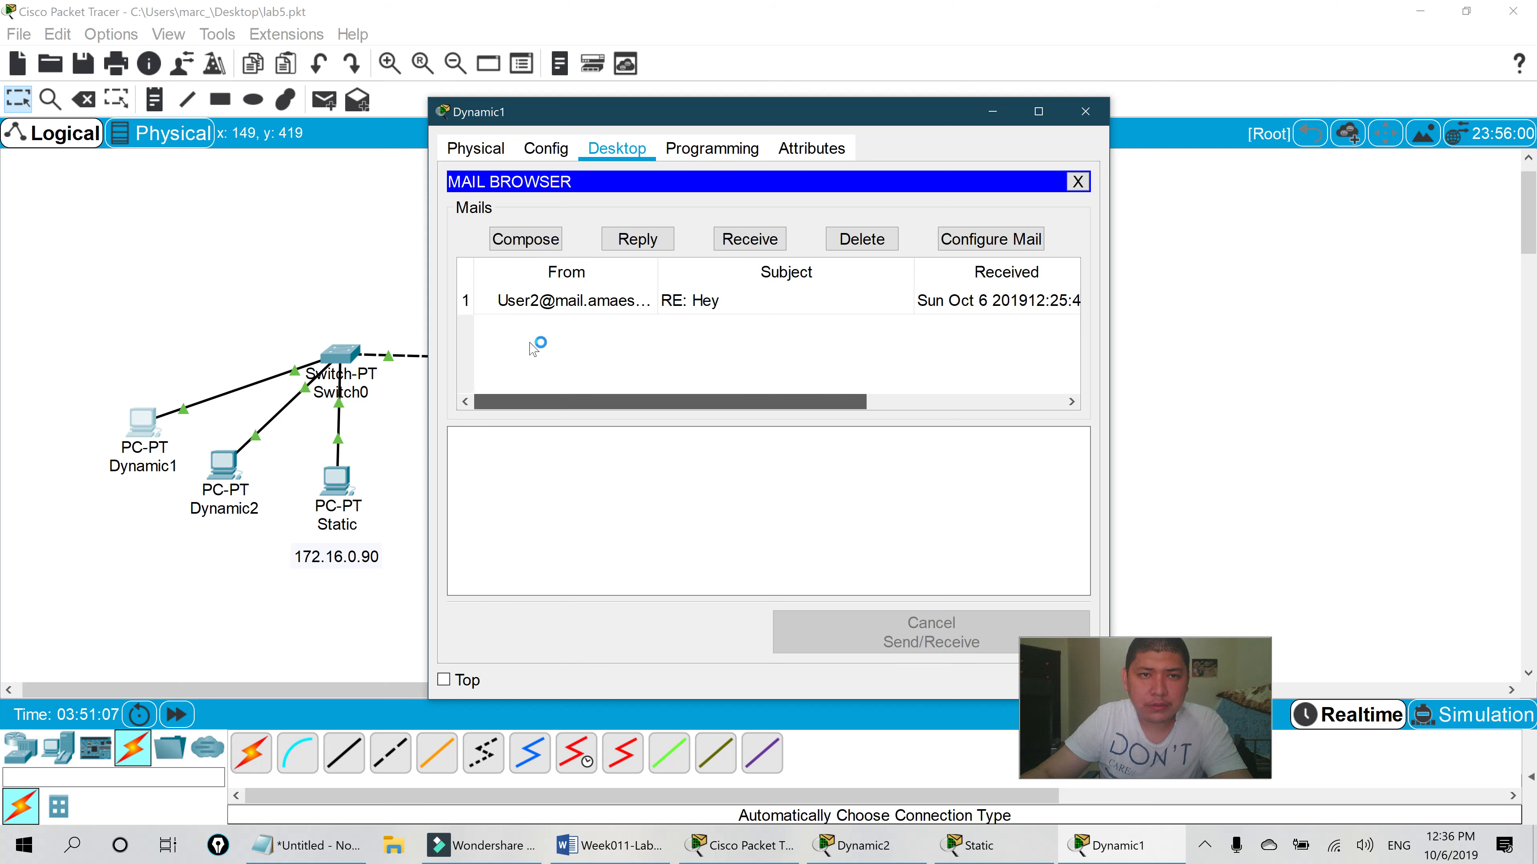
{"action": "left_click", "coordinate": [519, 239]}
{"action": "type", "text": "User3@"}
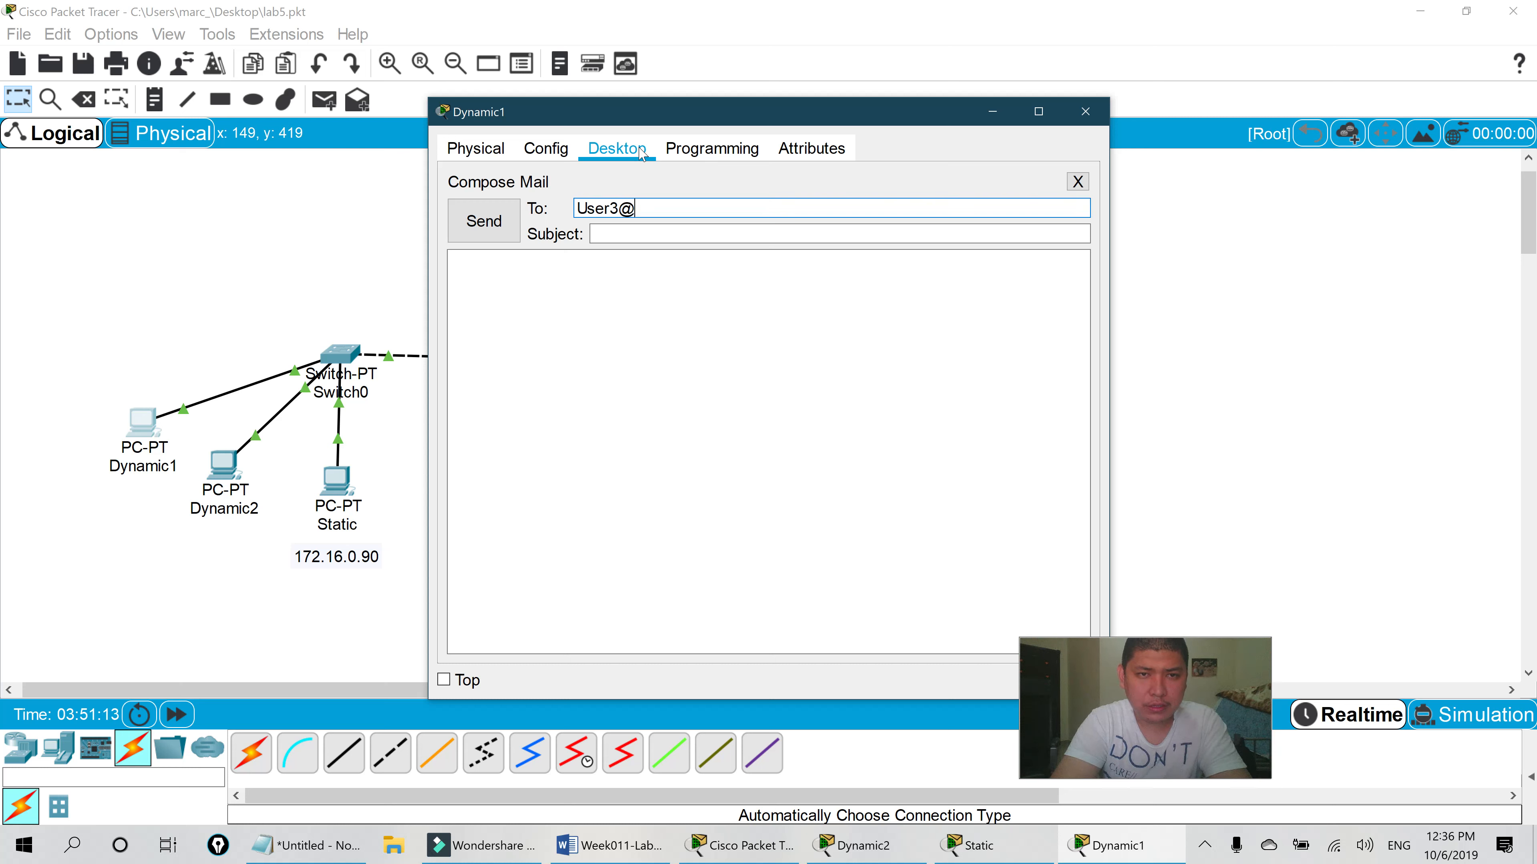
{"action": "type", "text": "mail.amaes.edu"}
- Add subject Hiya and a greeting to Marc3 from Marc1, then send it
{"action": "key", "text": "Tab"}
{"action": "type", "text": "Hiya"}
{"action": "key", "text": "Tab"}
{"action": "type", "text": "Hi marc"}
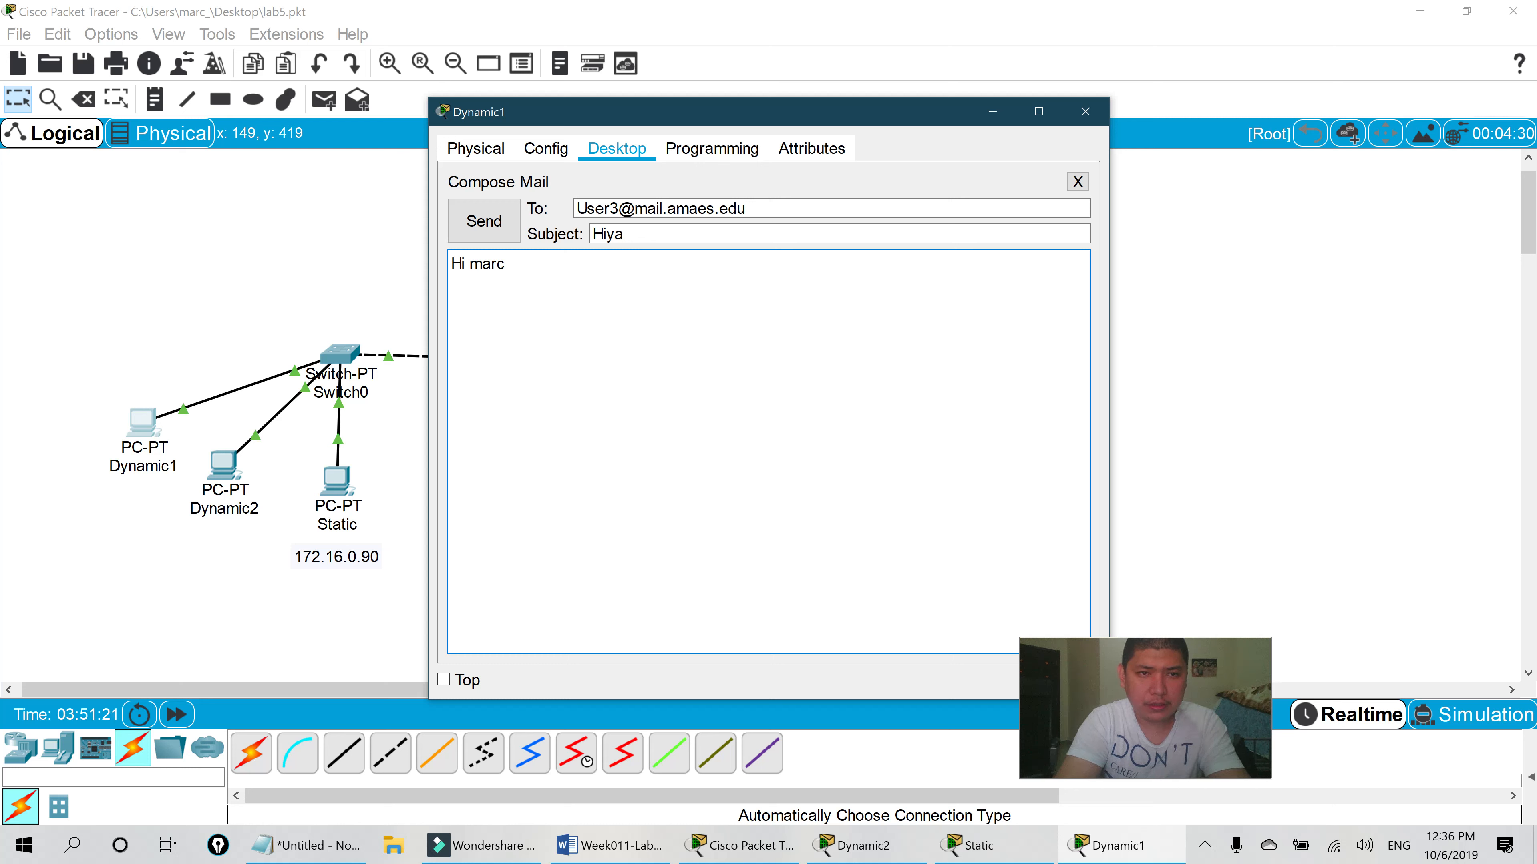
{"action": "key", "text": "BackSpace"}
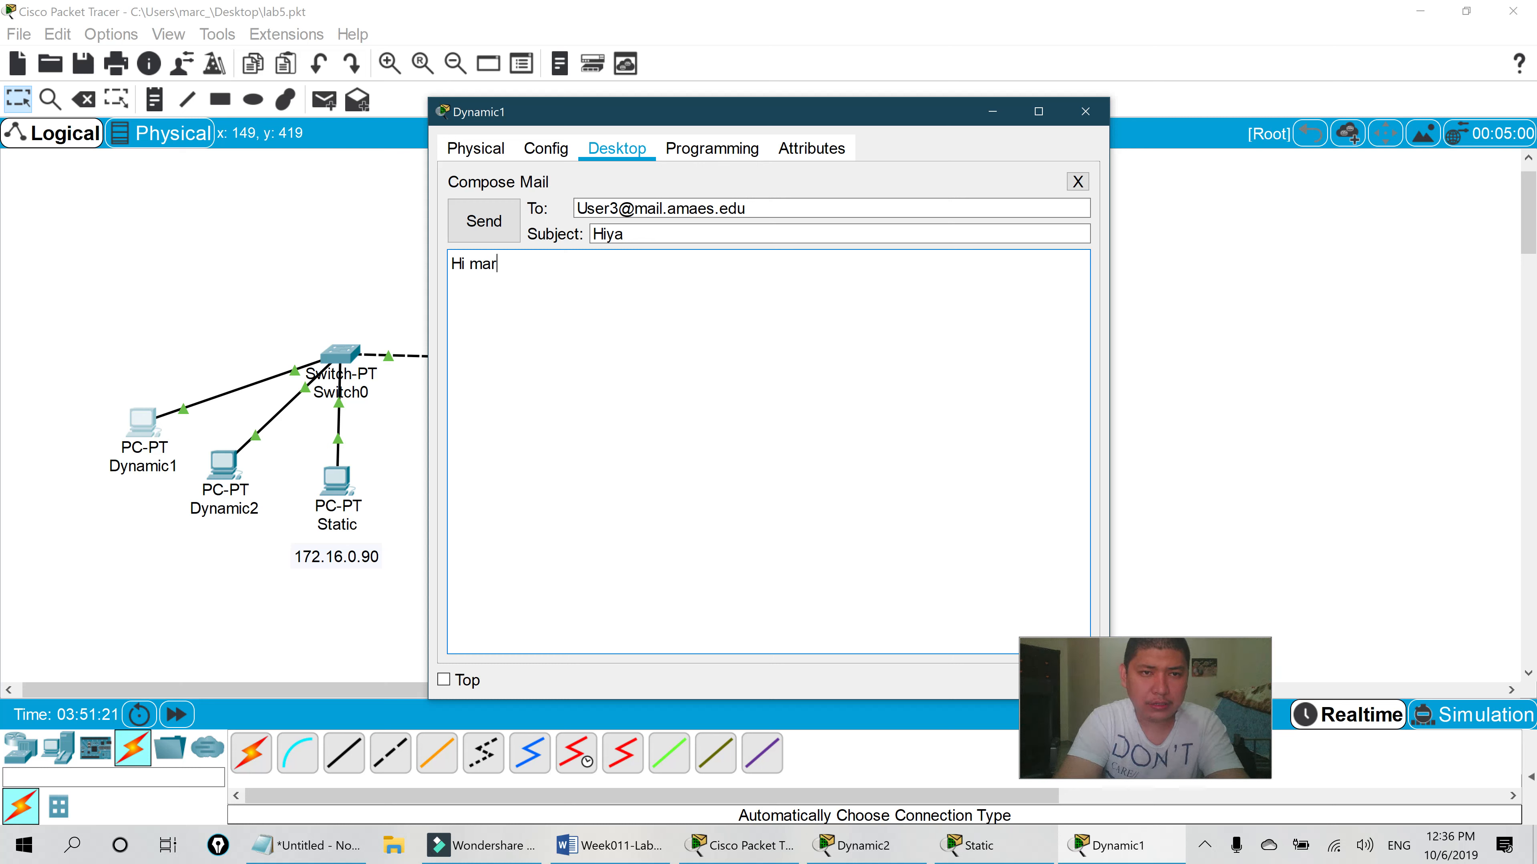
{"action": "type", "text": "c3 th"}
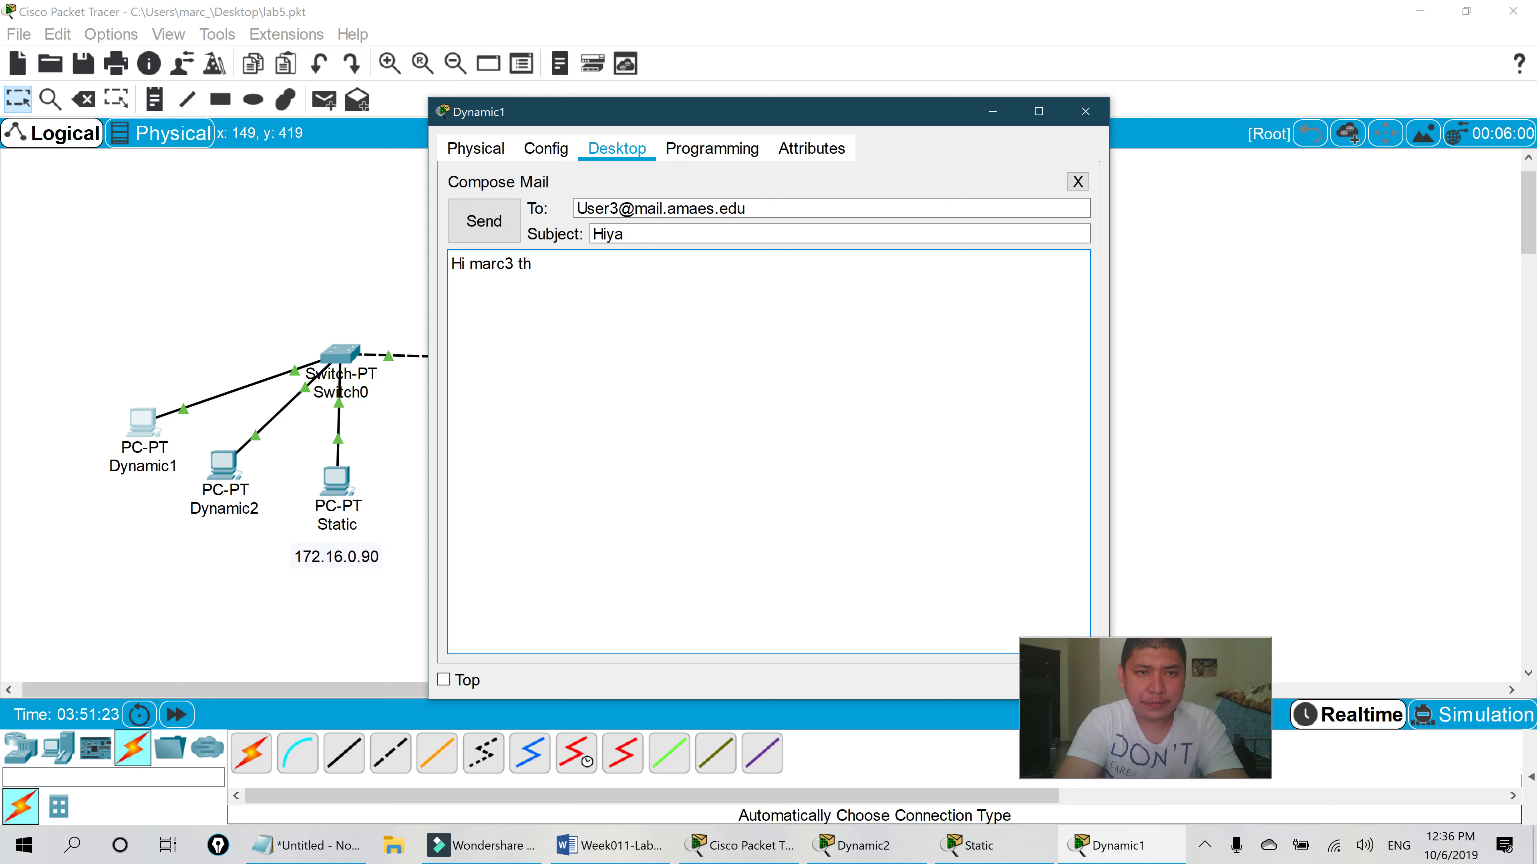
{"action": "type", "text": "is is marc1 you are awes"}
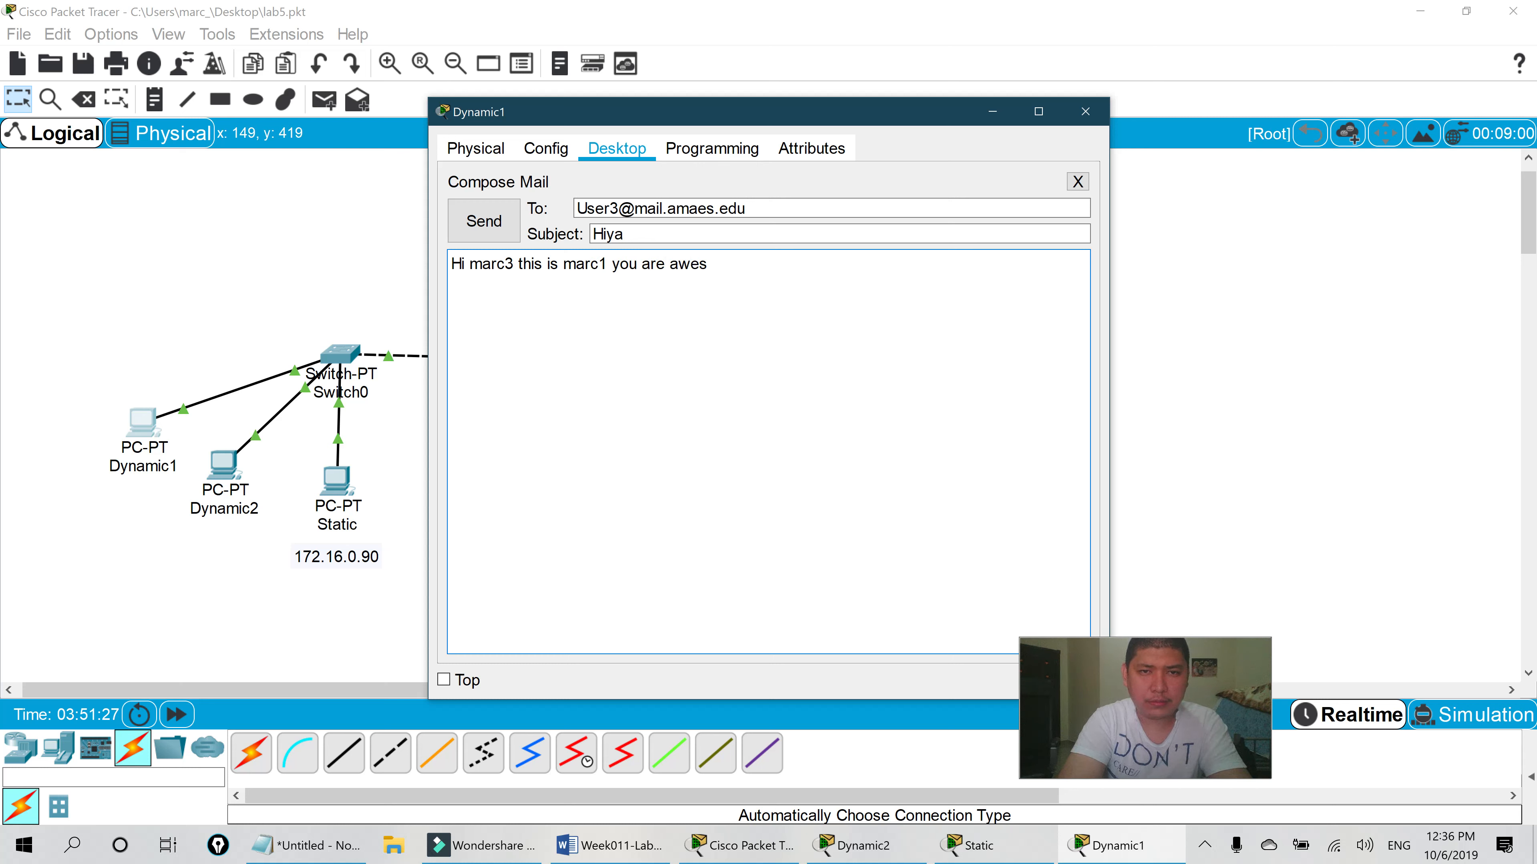
{"action": "left_click", "coordinate": [483, 220]}
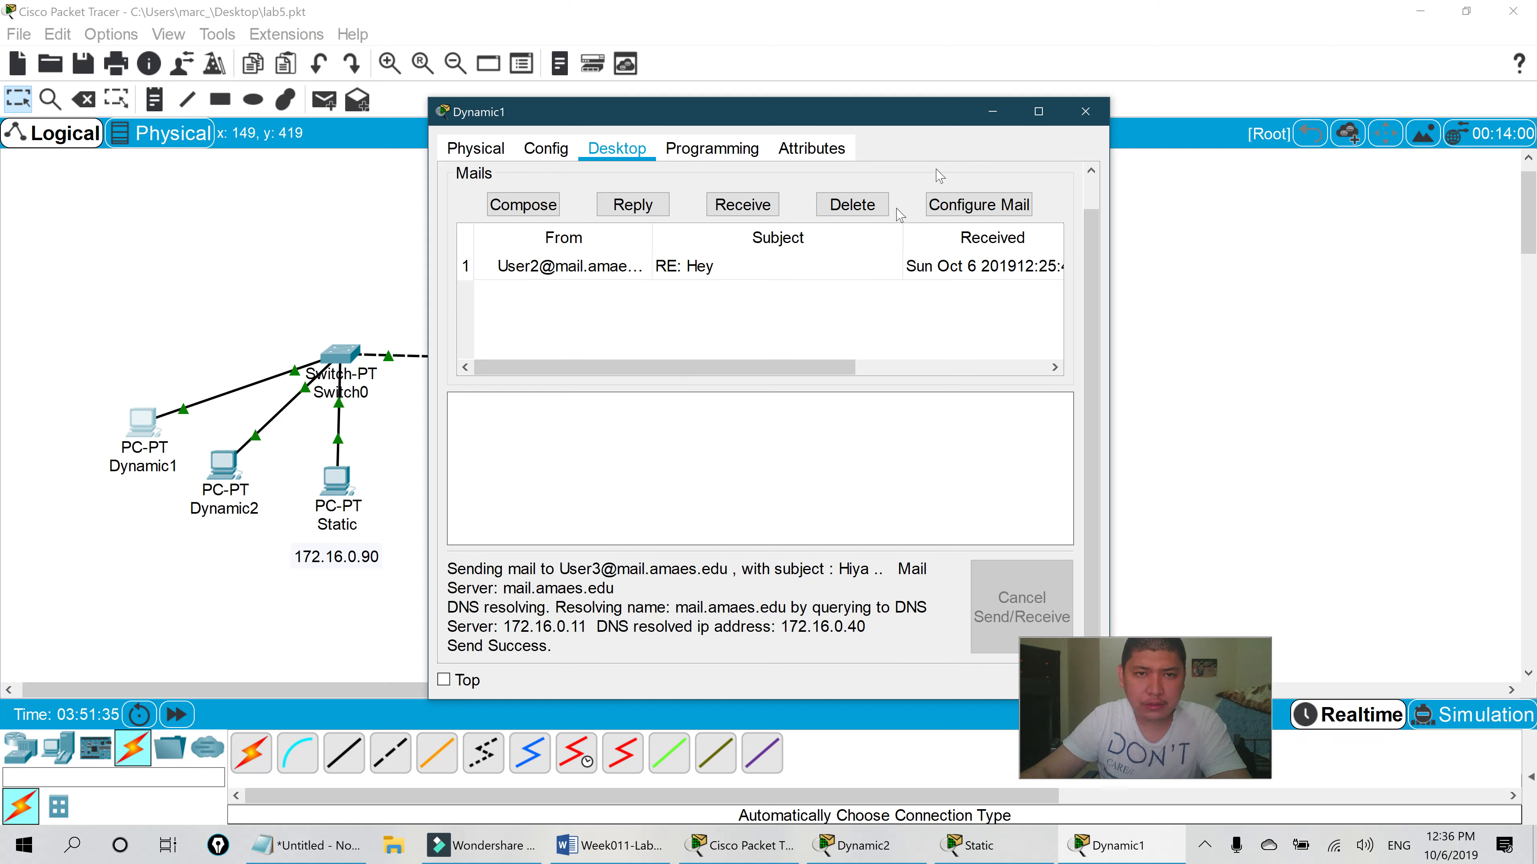
- Switch to the Static PC, receive and open the Hiya mail from Dynamic1, then close its window
{"action": "left_click", "coordinate": [1085, 111]}
{"action": "left_click", "coordinate": [336, 478]}
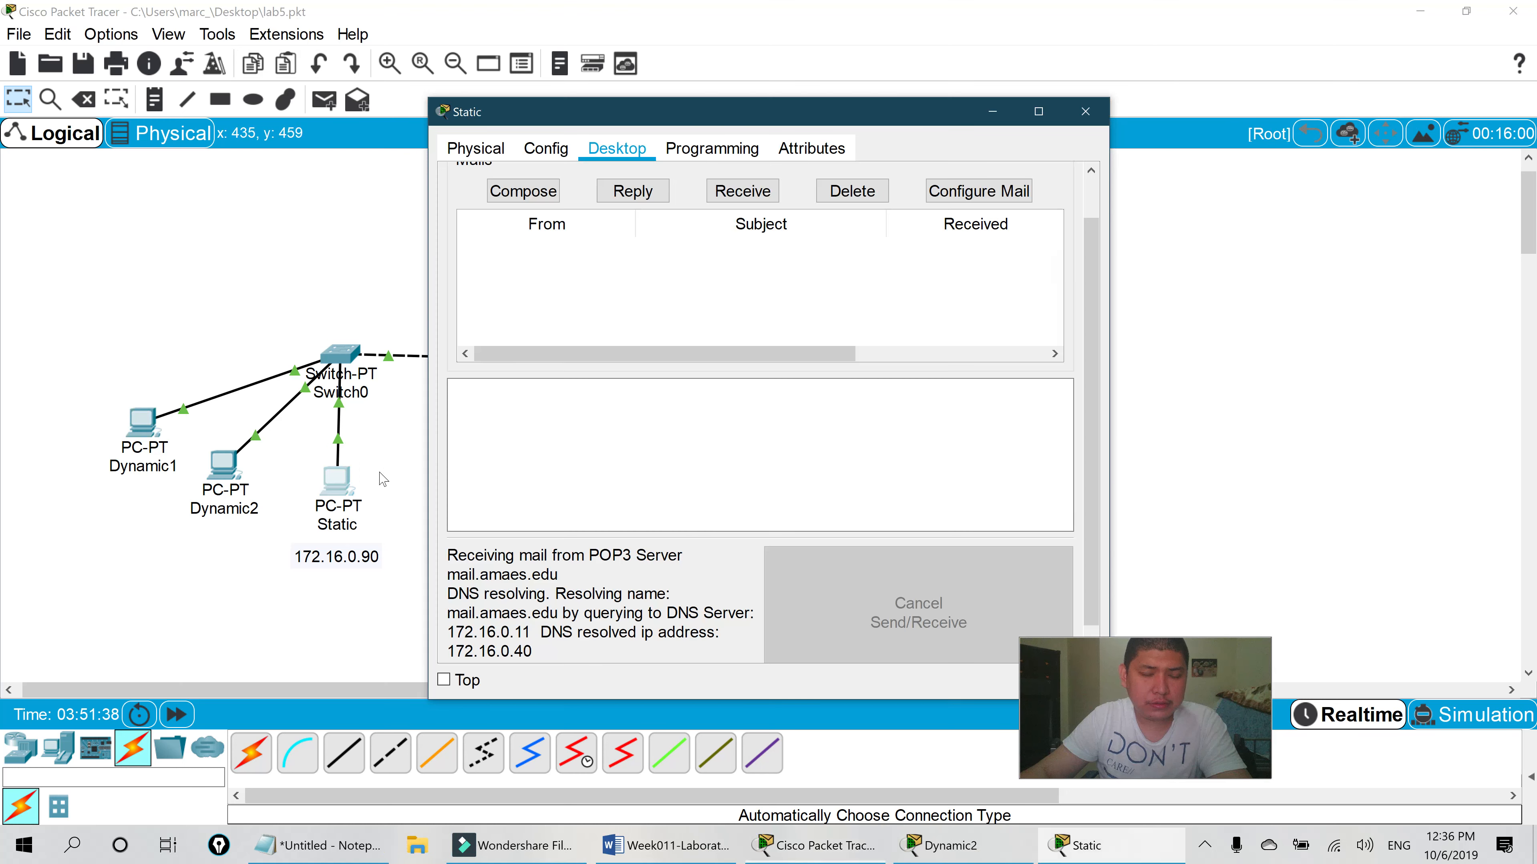
{"action": "left_click", "coordinate": [750, 193]}
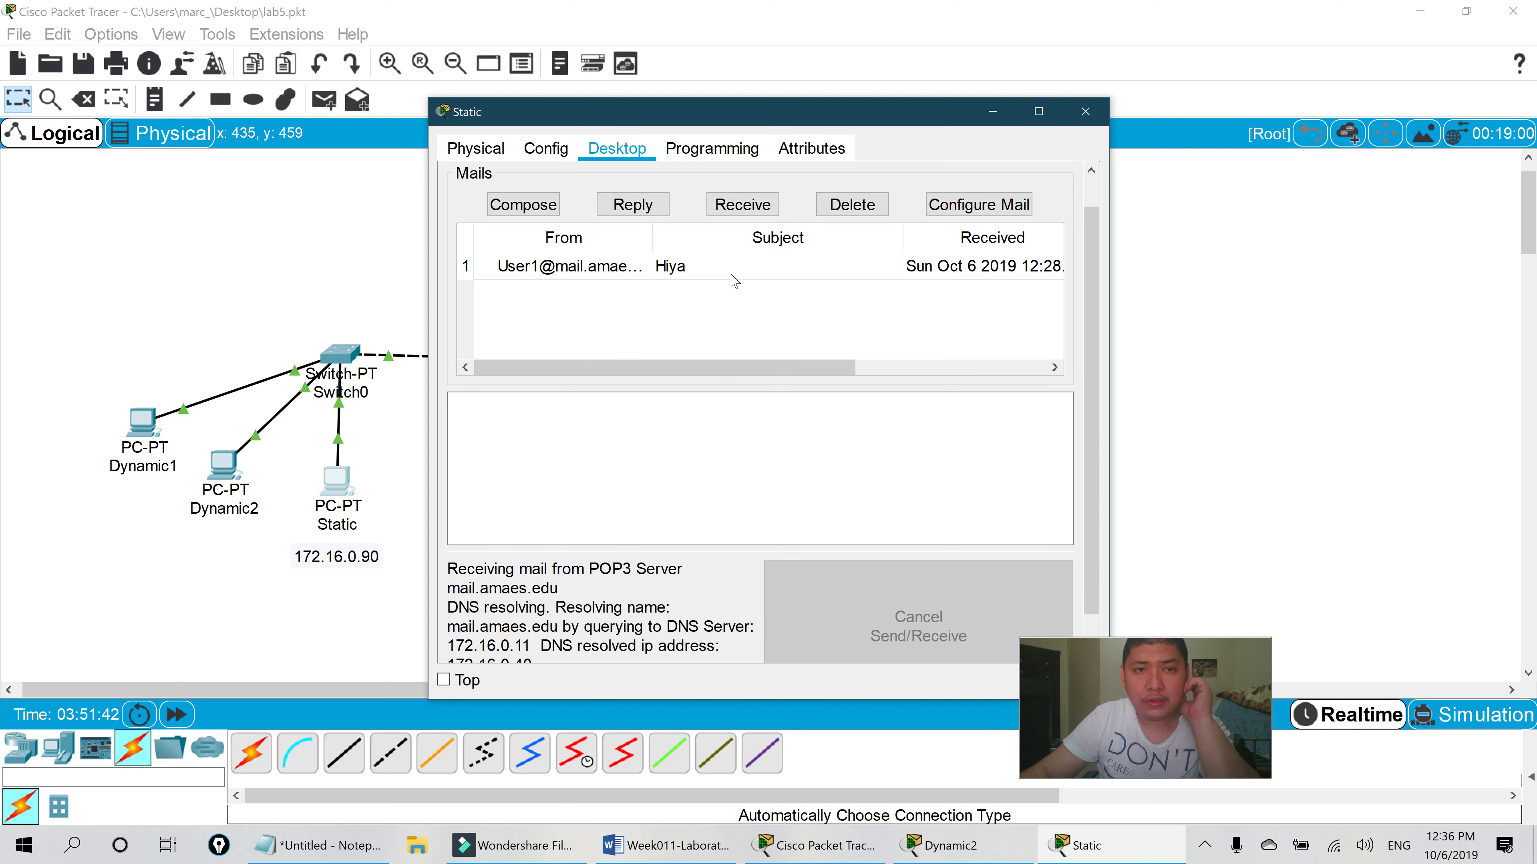
{"action": "double_click", "coordinate": [669, 266]}
{"action": "left_click_drag", "start_coordinate": [637, 104], "coordinate": [669, 100]}
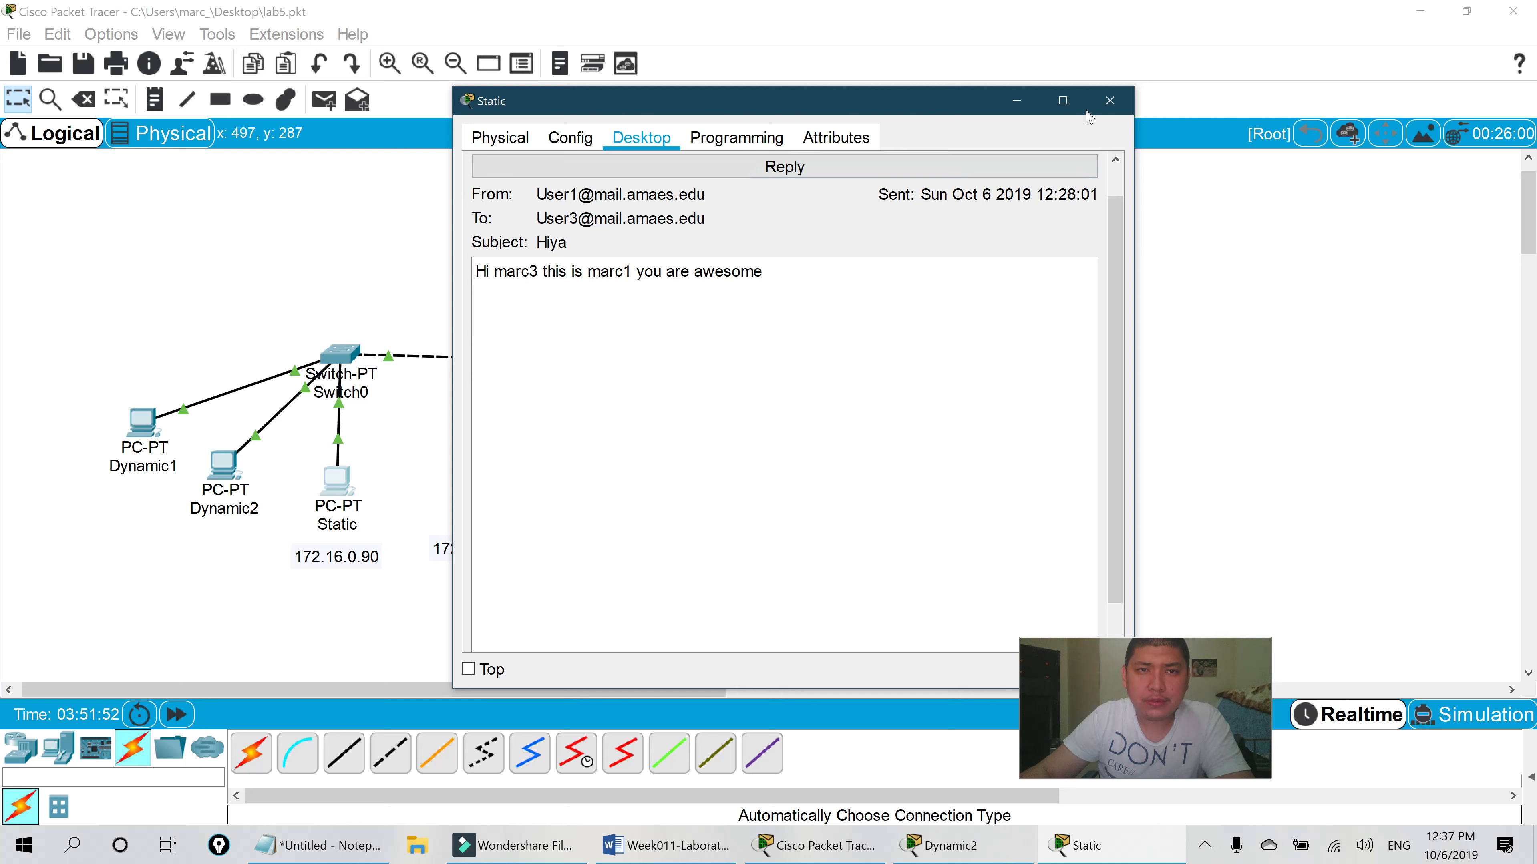
{"action": "left_click_drag", "start_coordinate": [894, 97], "coordinate": [707, 144]}
{"action": "left_click", "coordinate": [910, 144]}
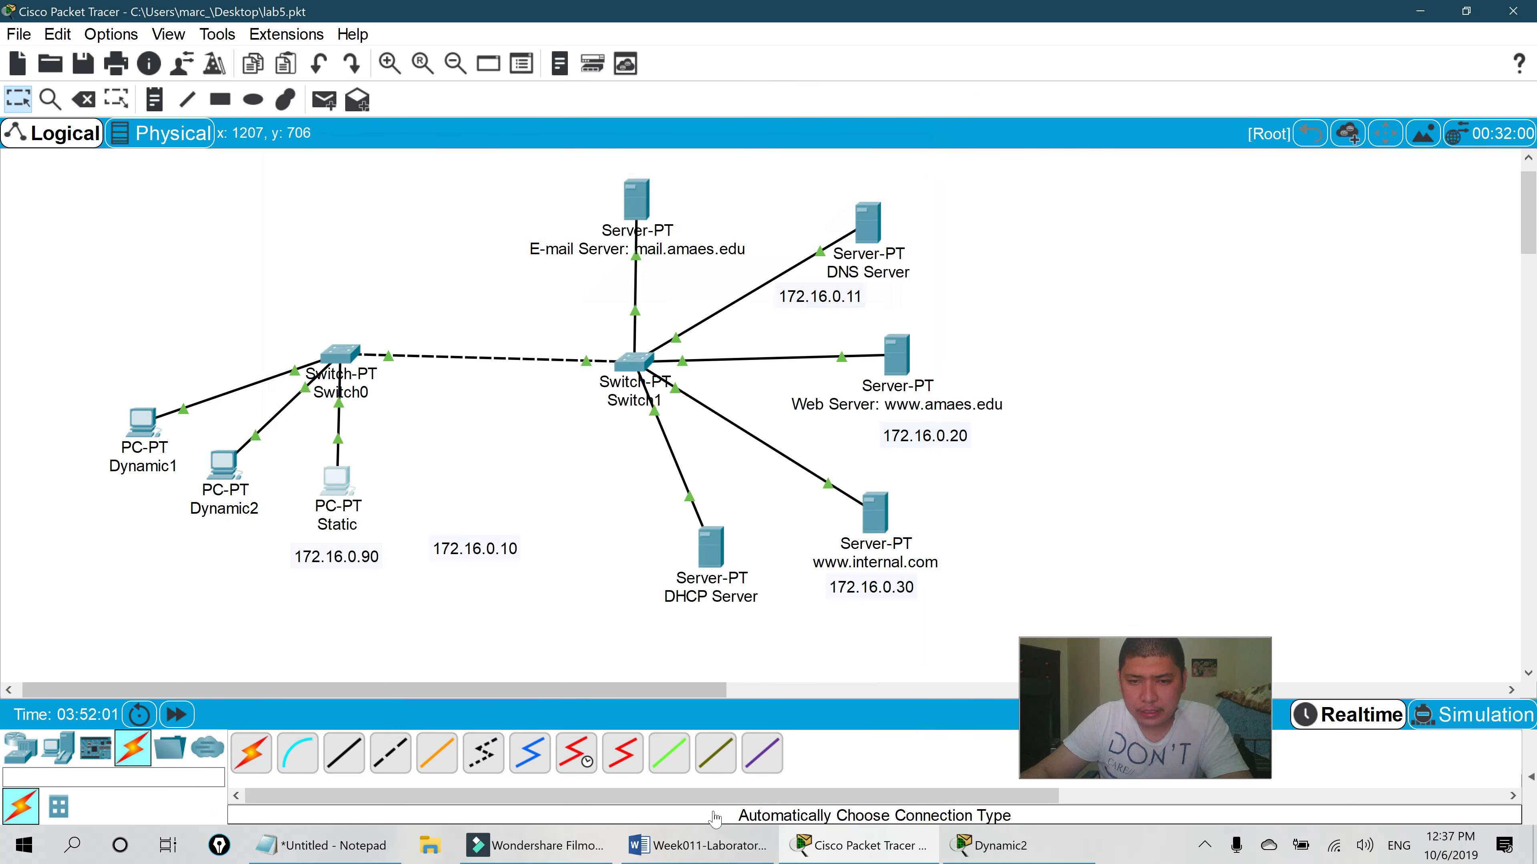
{"action": "left_click", "coordinate": [703, 860]}
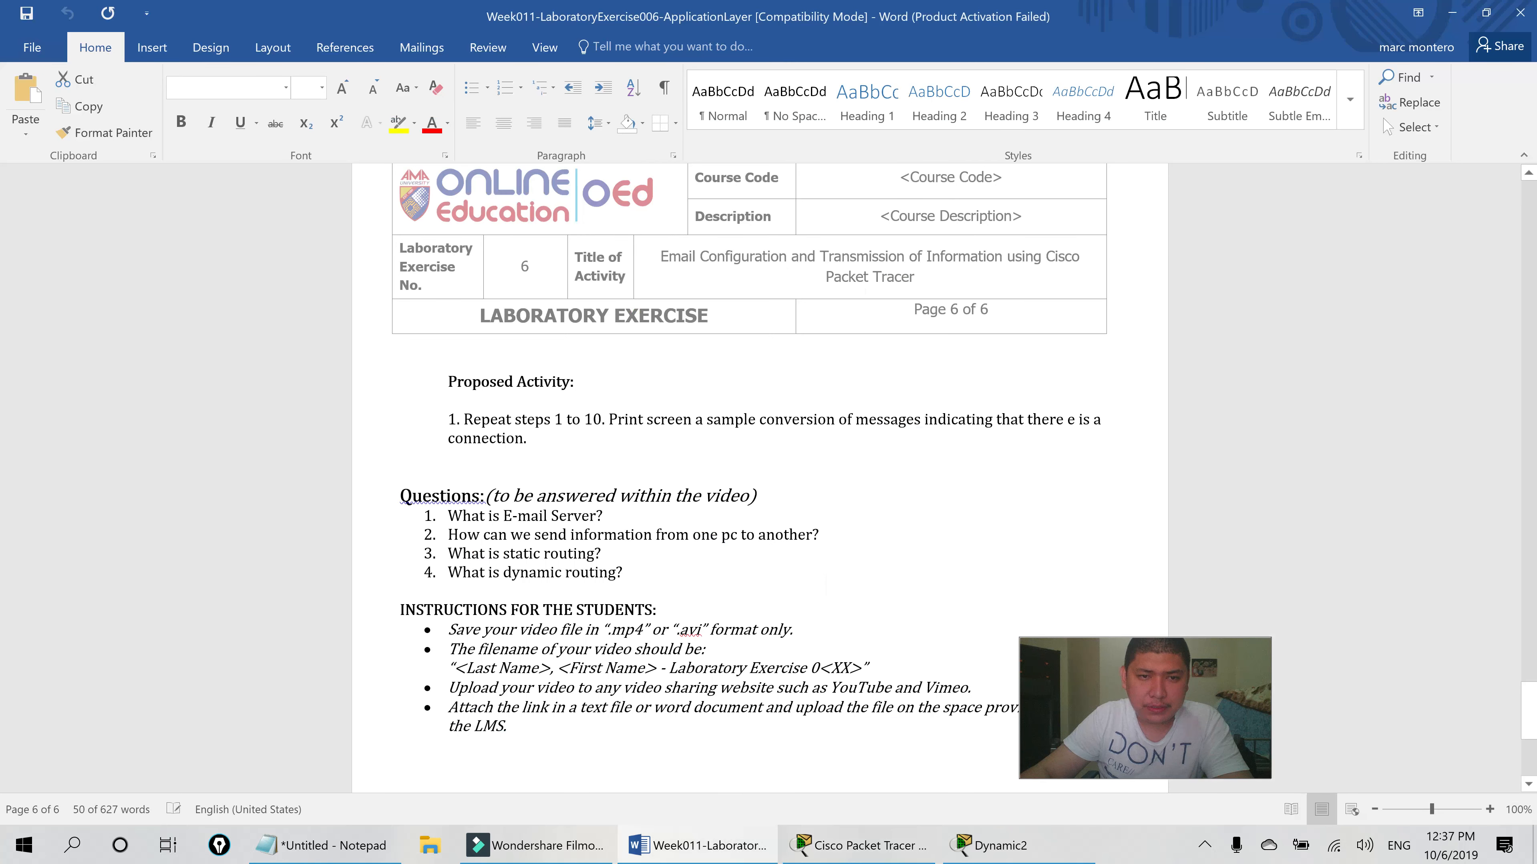
{"action": "scroll", "coordinate": [759, 479], "scroll_direction": "down", "scroll_amount": 1}
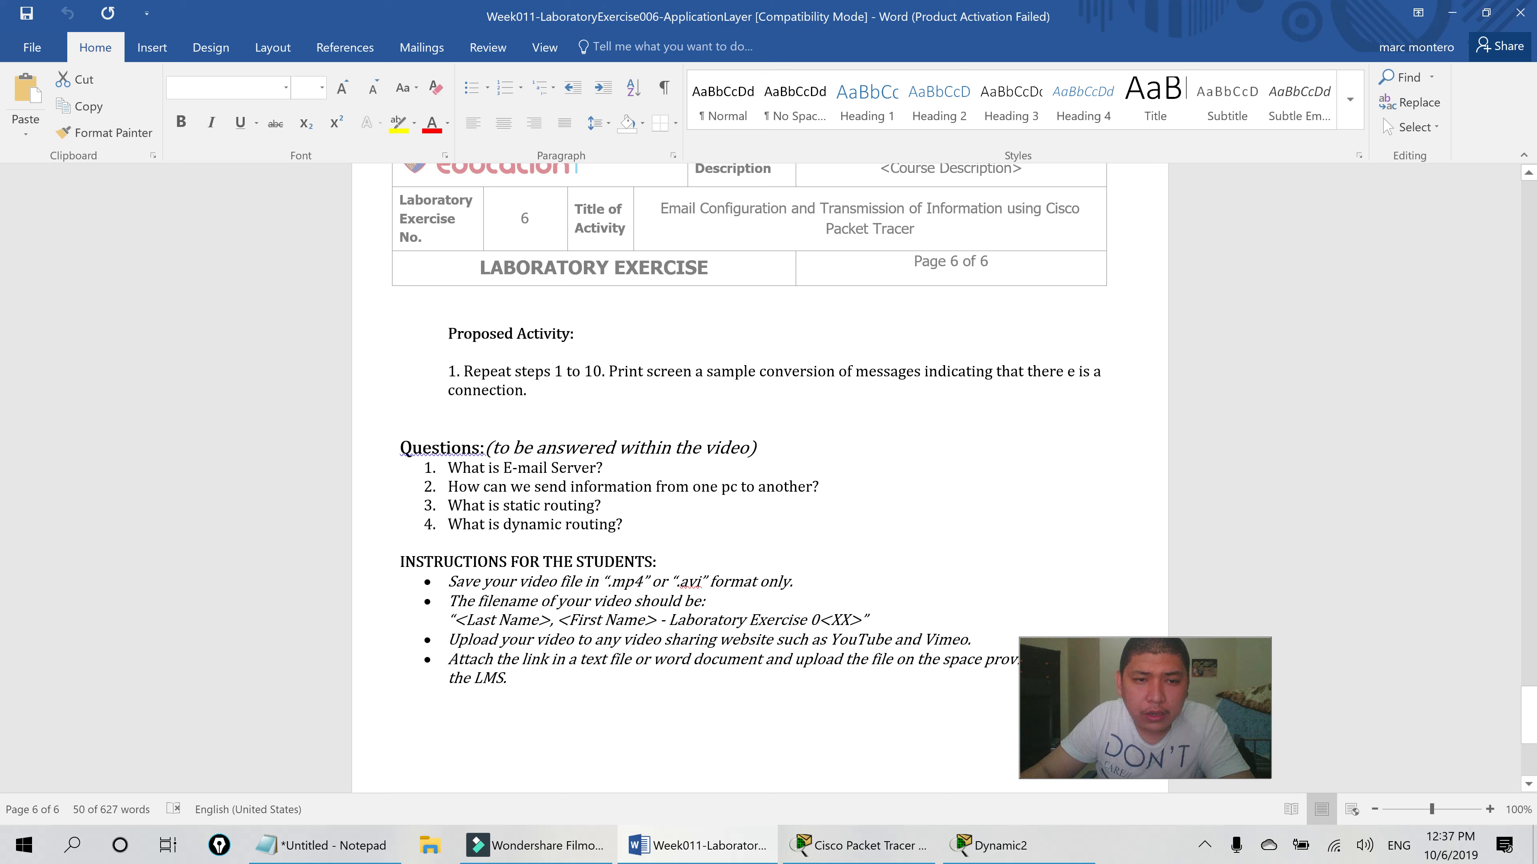
{"action": "scroll", "coordinate": [759, 479], "scroll_direction": "down", "scroll_amount": 2}
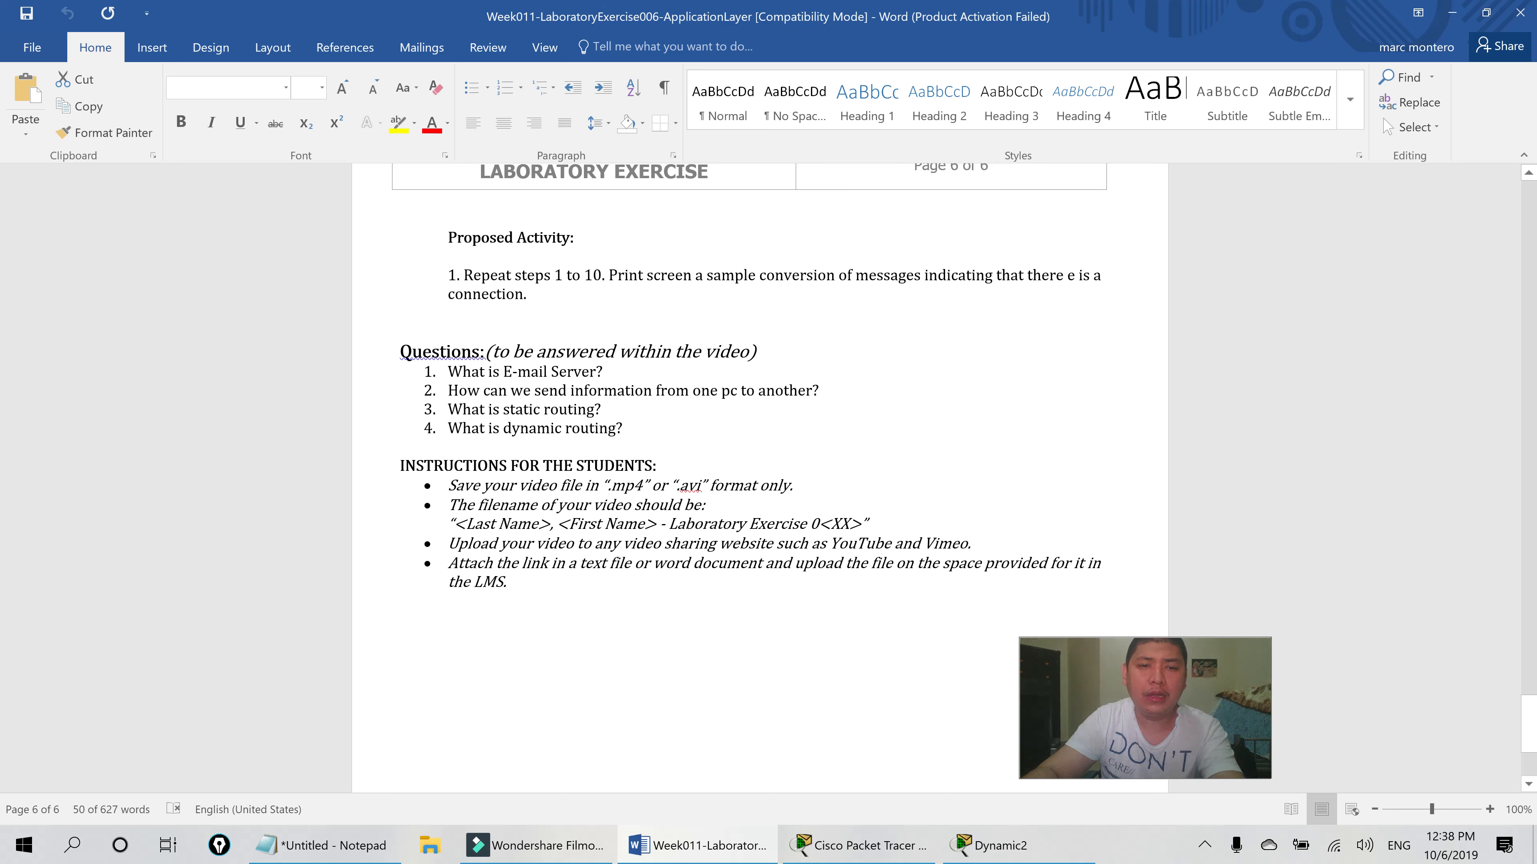
{"action": "left_click", "coordinate": [859, 845]}
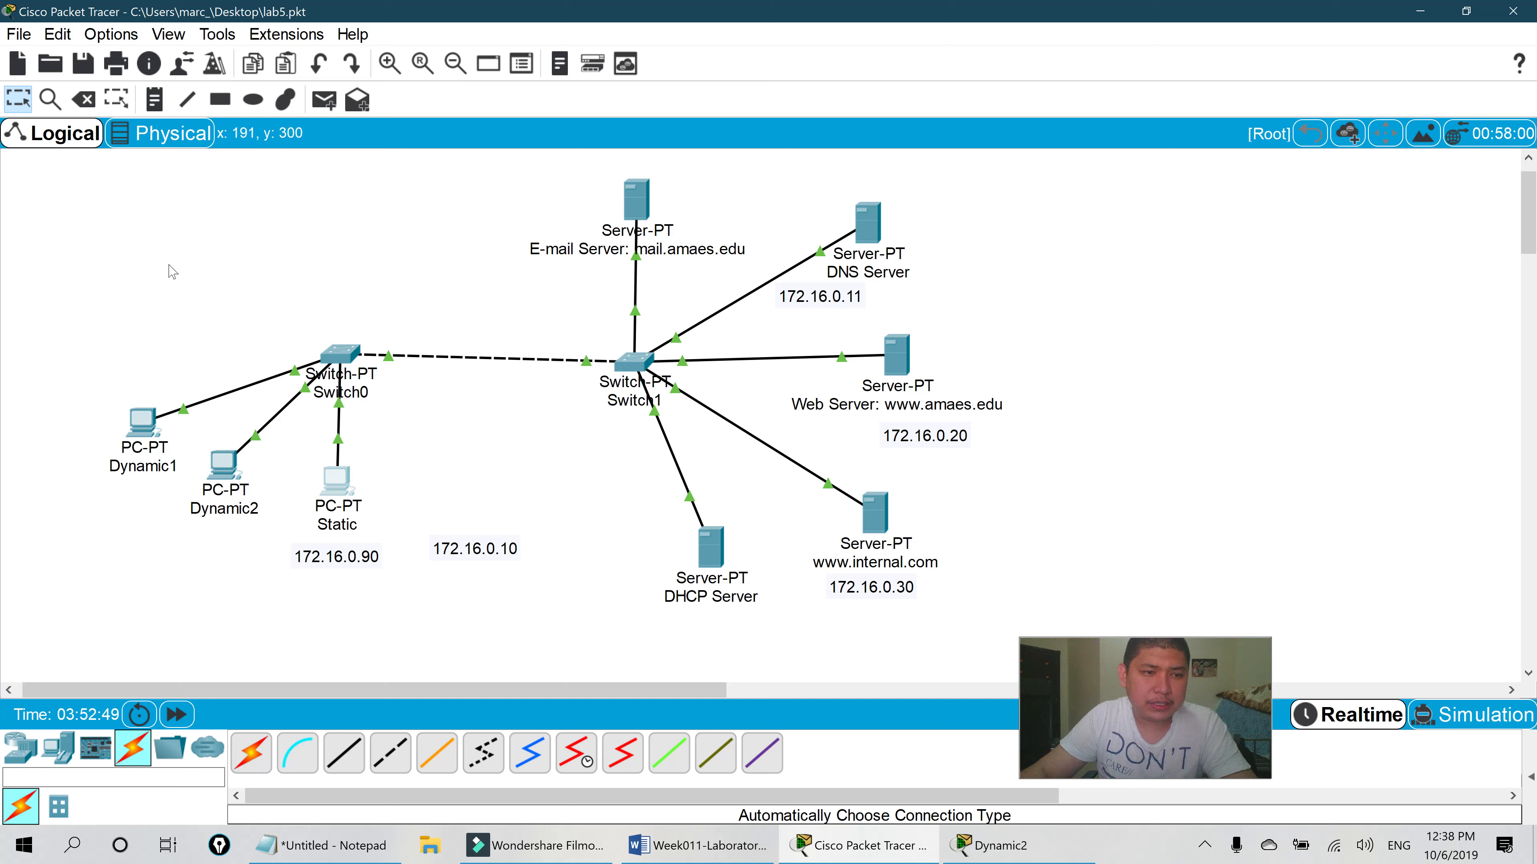
- Place a note on the canvas reading 'email to Dynamic2'
{"action": "left_click", "coordinate": [159, 300]}
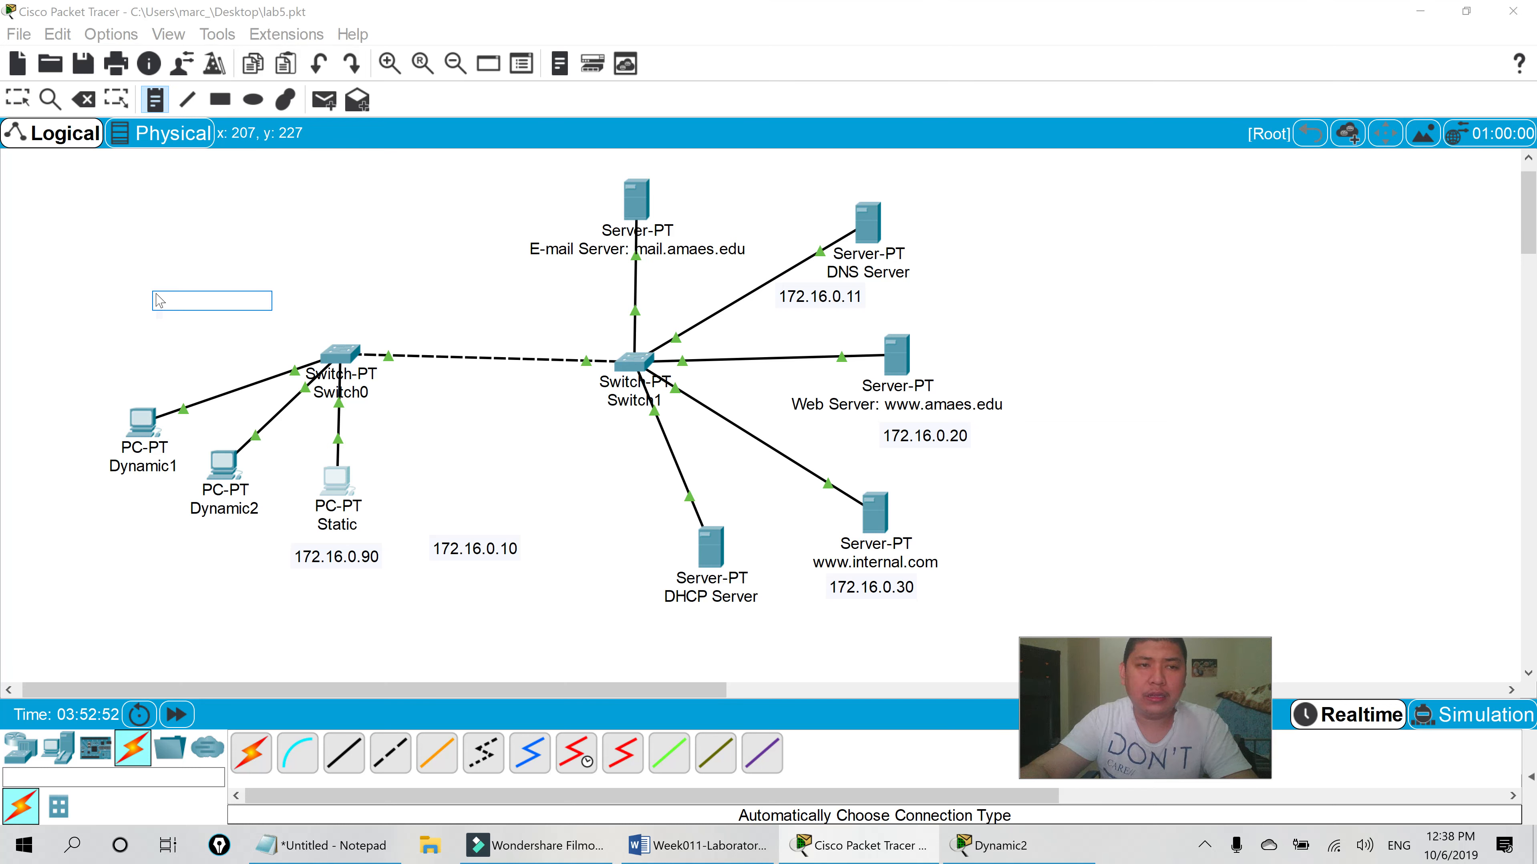
{"action": "type", "text": "e"}
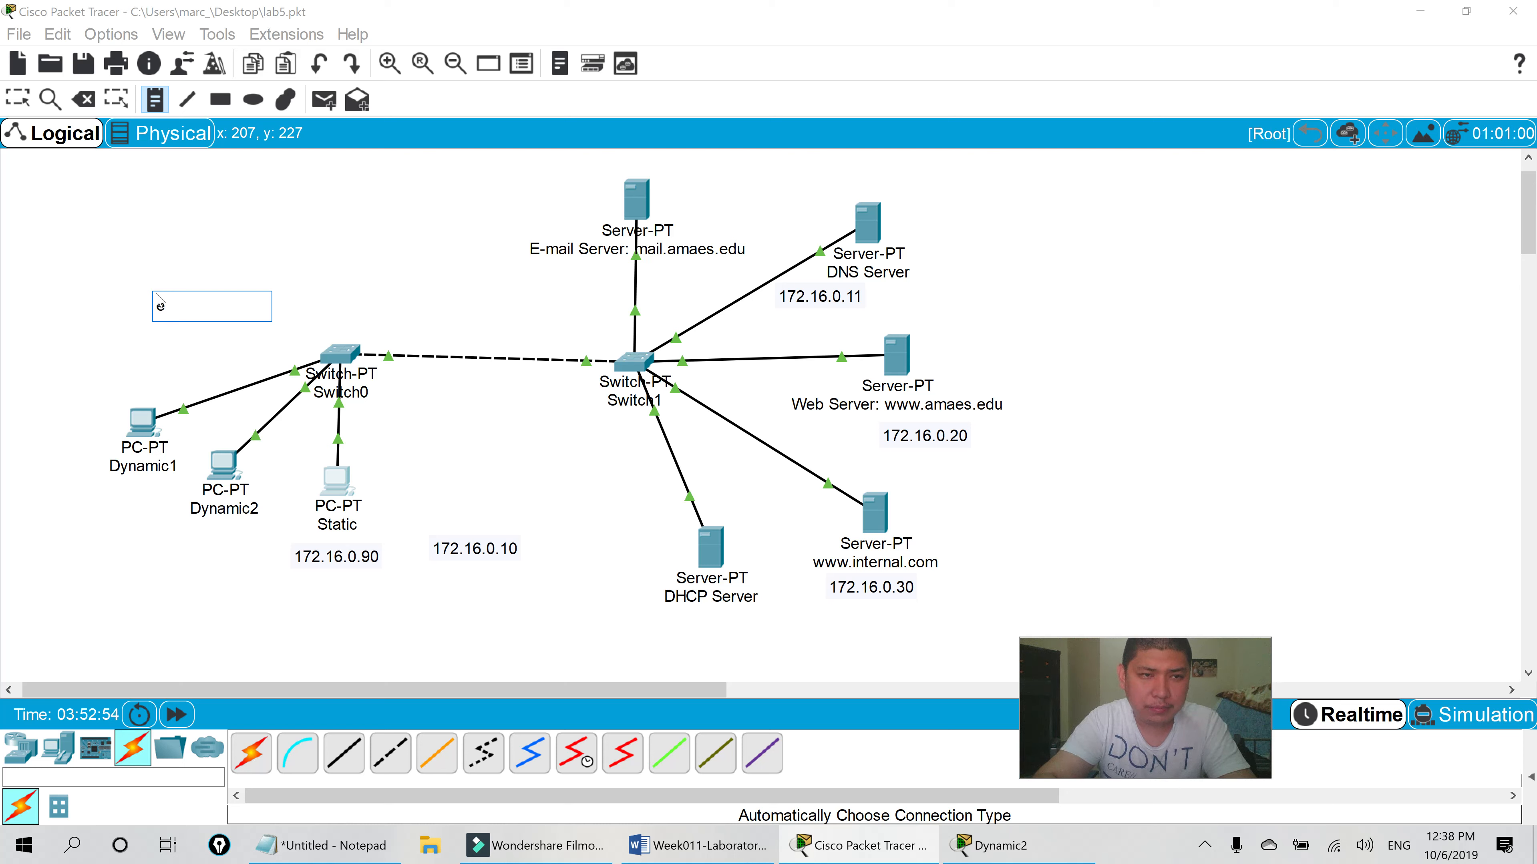
{"action": "type", "text": "mail"}
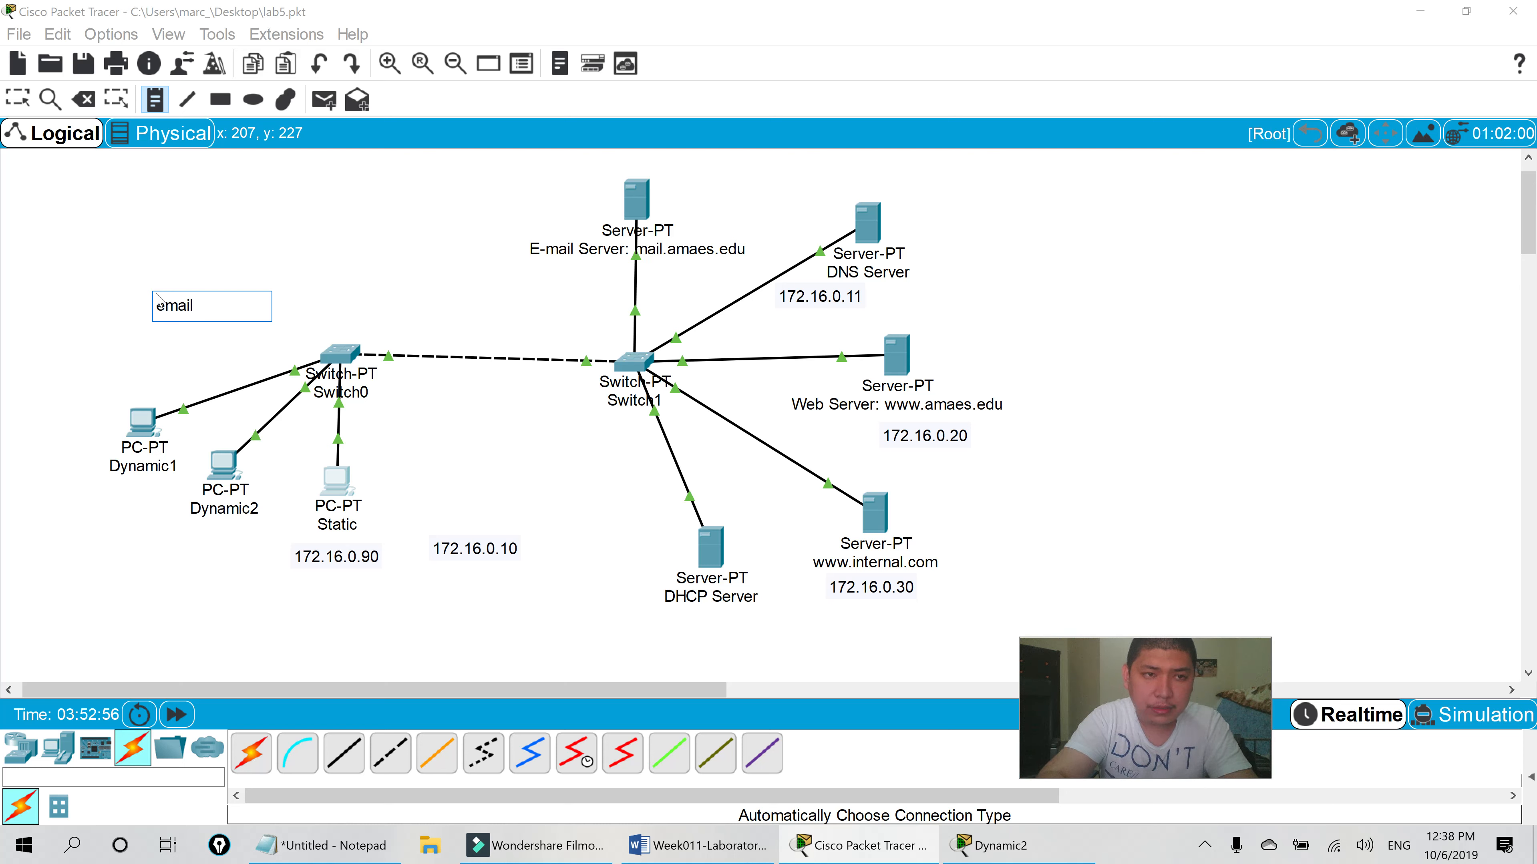
{"action": "left_click", "coordinate": [336, 259]}
{"action": "left_click", "coordinate": [166, 373]}
{"action": "type", "text": "to Dynamic2"}
{"action": "left_click_drag", "start_coordinate": [188, 307], "coordinate": [162, 387]}
{"action": "left_click", "coordinate": [230, 284]}
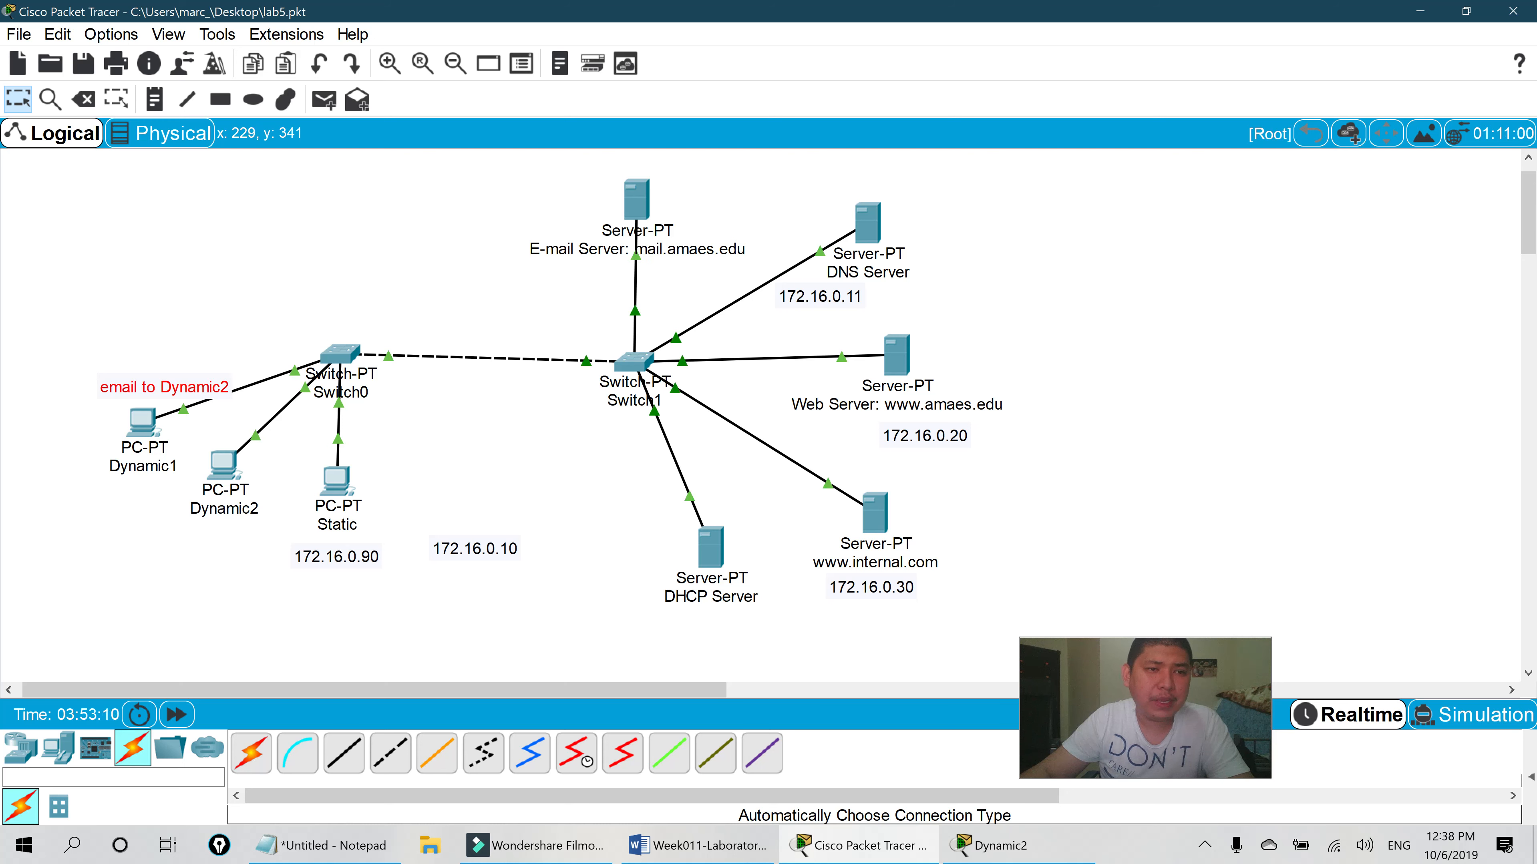
- Move the 'email to Dynamic2' note to sit just below the Dynamic2 PC
{"action": "left_click_drag", "start_coordinate": [169, 387], "coordinate": [609, 216]}
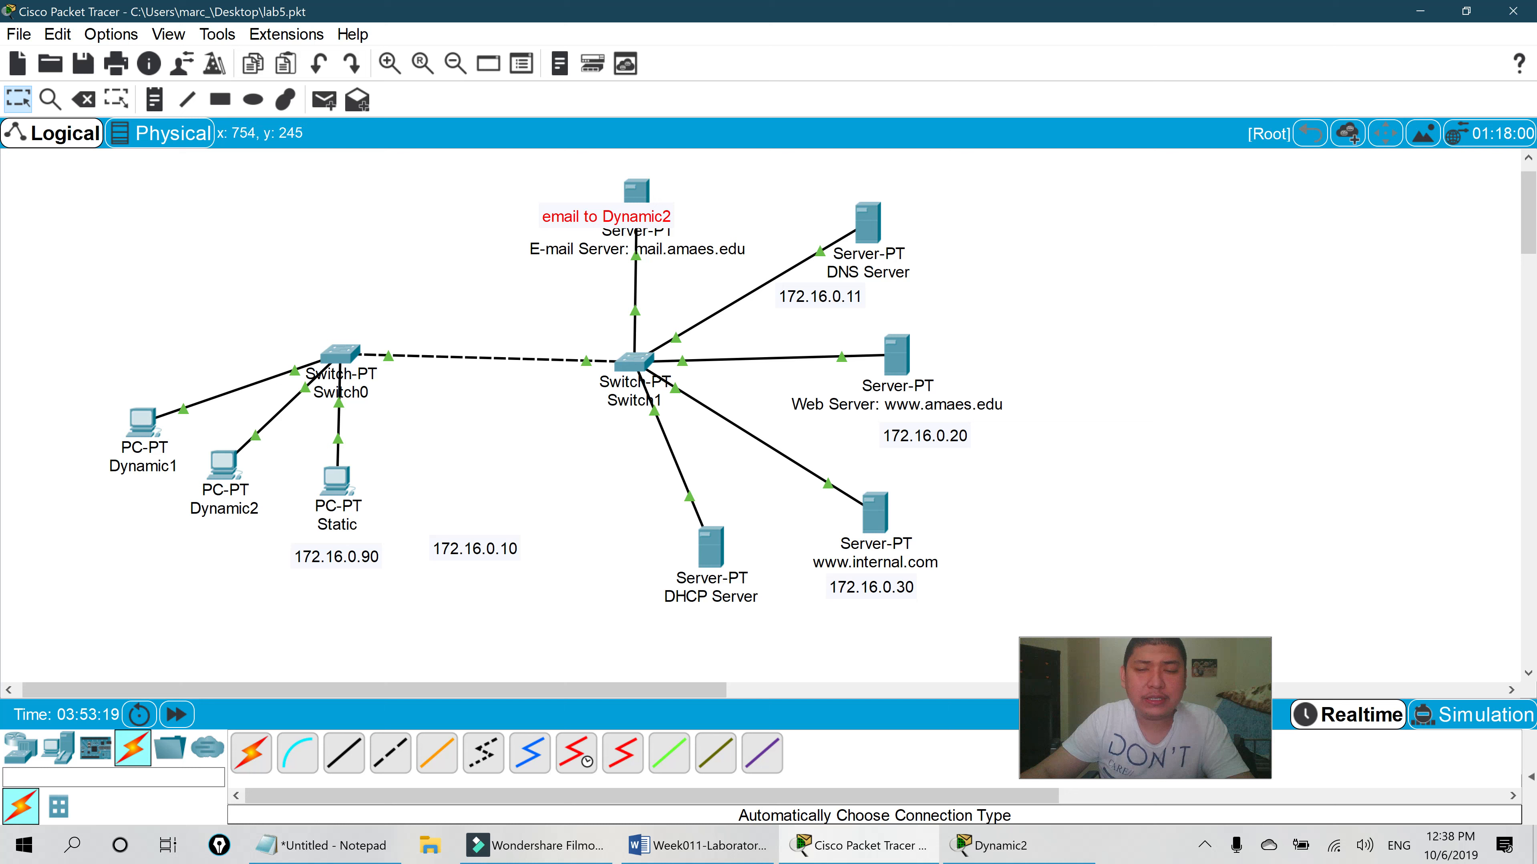
{"action": "left_click_drag", "start_coordinate": [586, 216], "coordinate": [181, 531]}
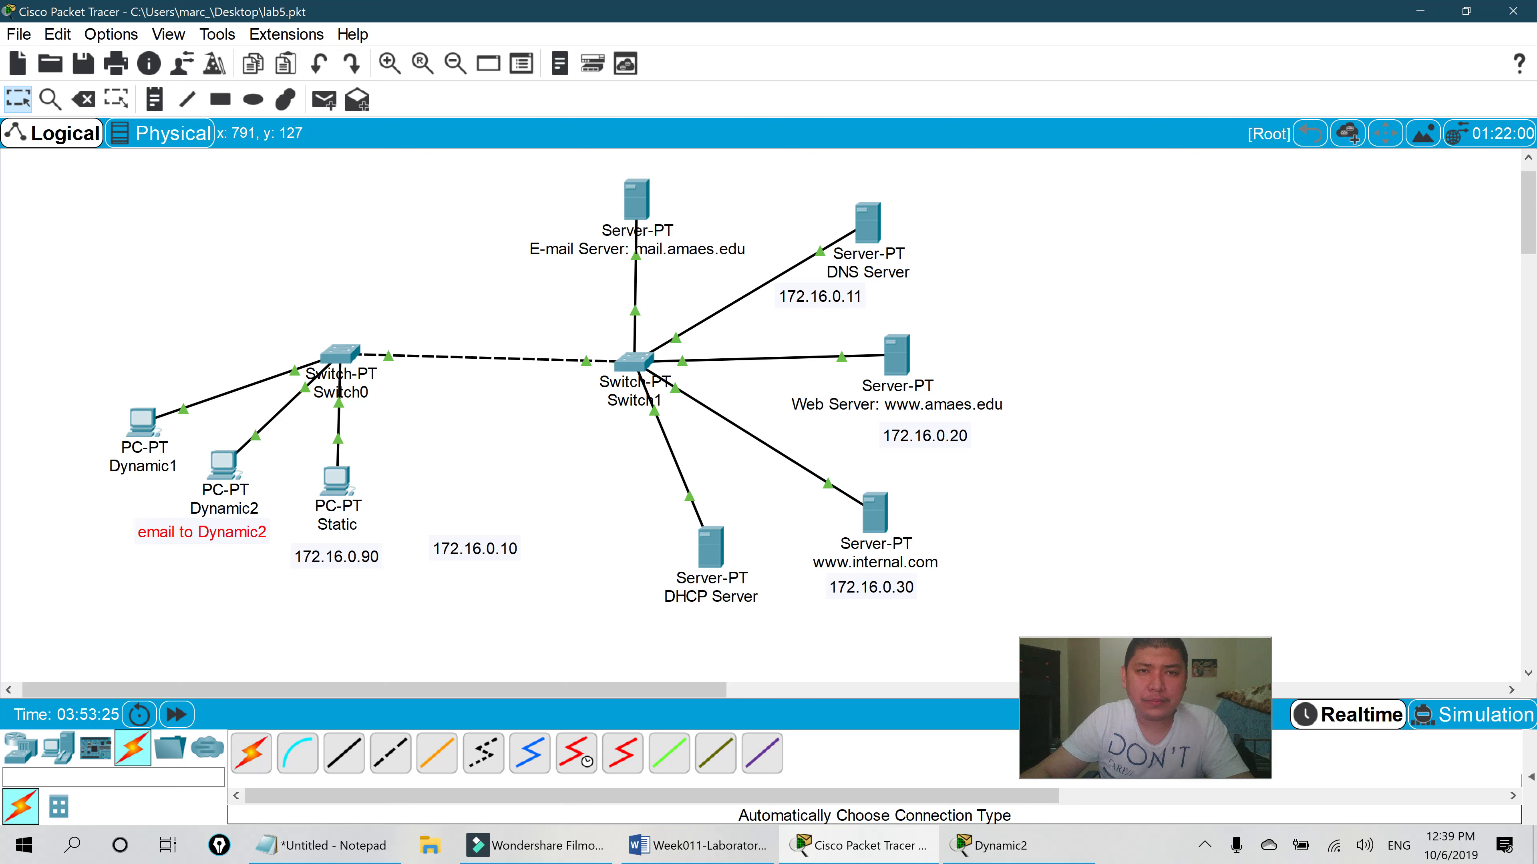
{"action": "left_click", "coordinate": [638, 209]}
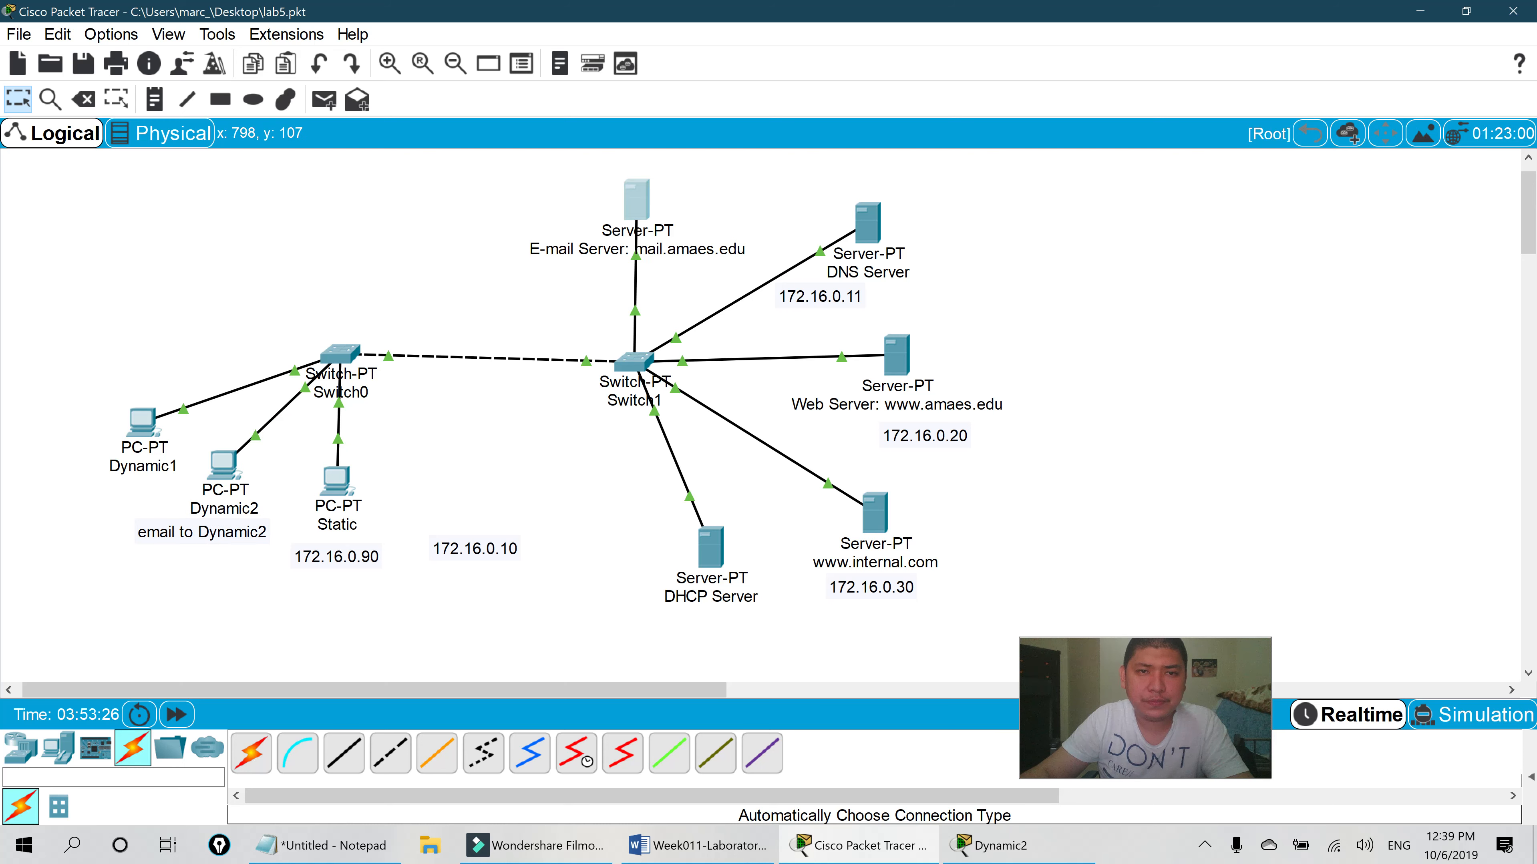
- Show the E-mail Server's EMAIL service: SMTP and POP3 on, domain mail.amaes.edu, User1–User3
{"action": "left_click", "coordinate": [618, 148]}
{"action": "left_click", "coordinate": [524, 409]}
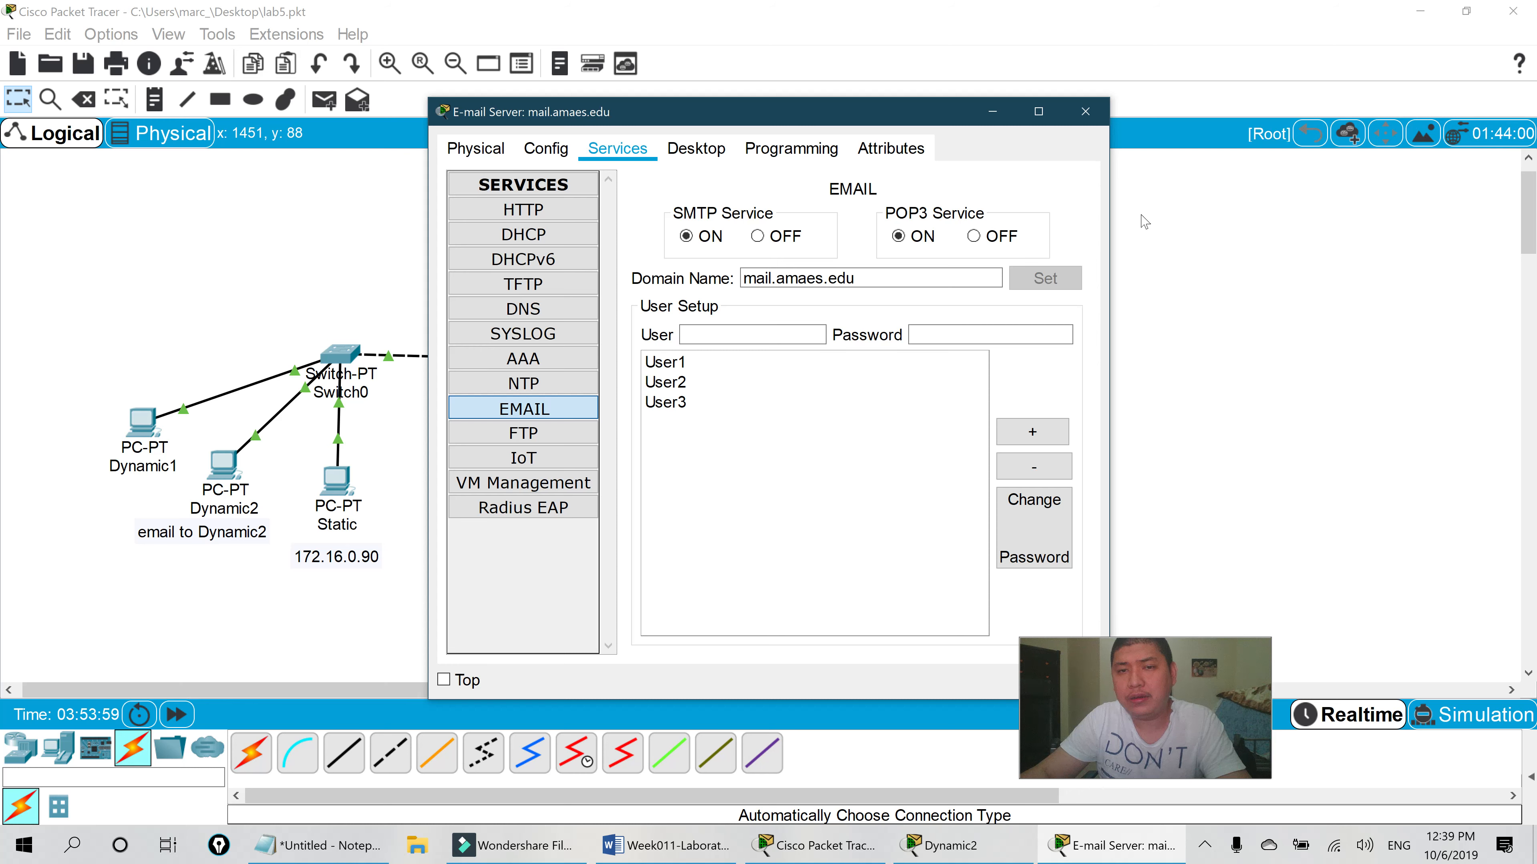
- Move the E-mail Server settings window aside and bring the network topology back in front
{"action": "left_click_drag", "start_coordinate": [870, 118], "coordinate": [839, 82]}
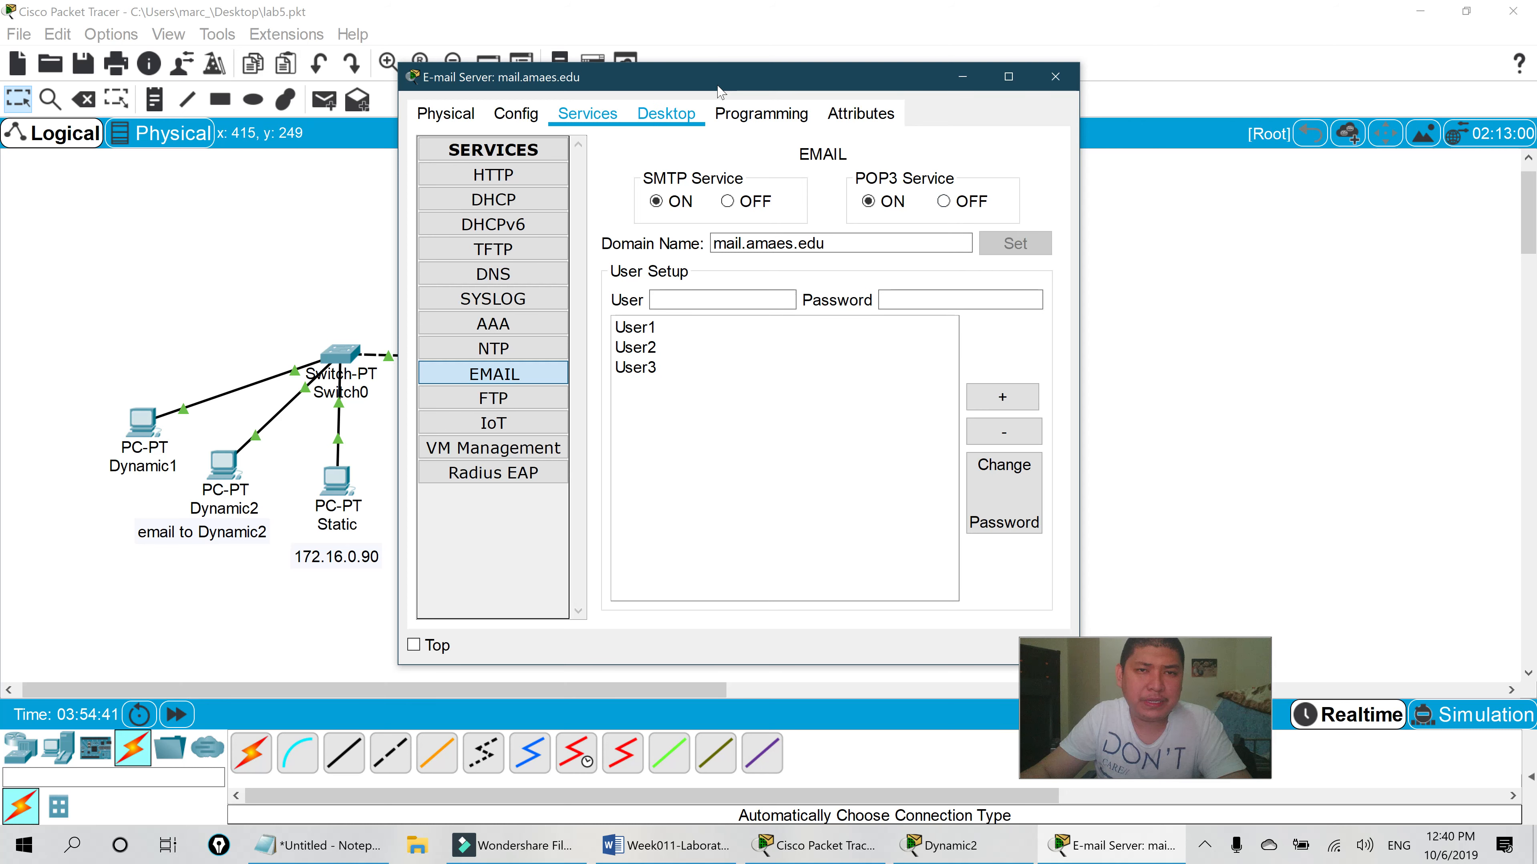
{"action": "left_click_drag", "start_coordinate": [724, 85], "coordinate": [786, 76]}
{"action": "left_click", "coordinate": [196, 554]}
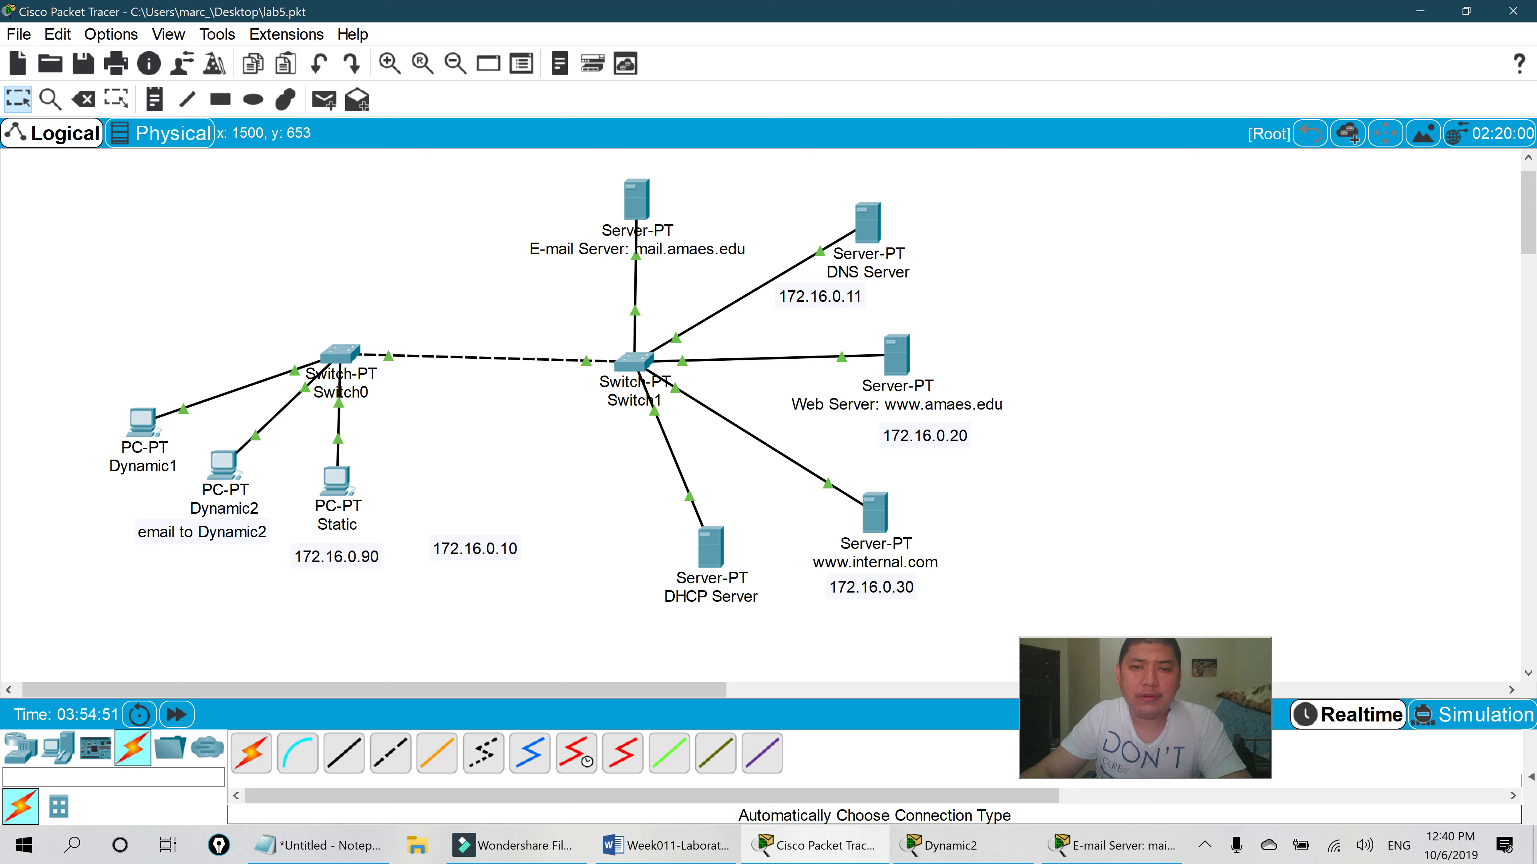
- Review the E-mail Server settings and Dynamic2's received message from the taskbar
{"action": "left_click", "coordinate": [1111, 846]}
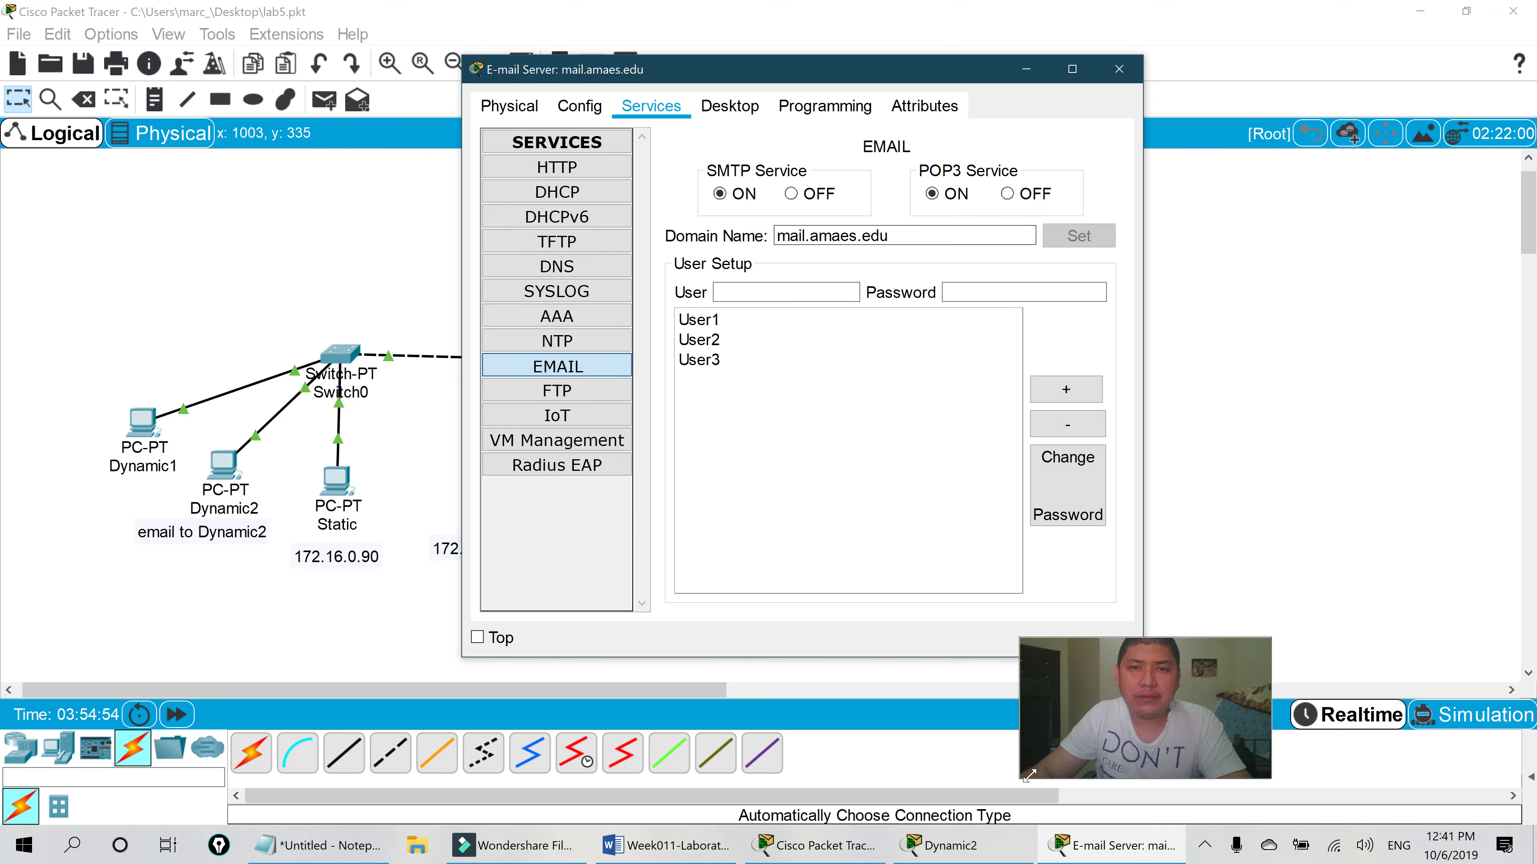
{"action": "left_click", "coordinate": [982, 858]}
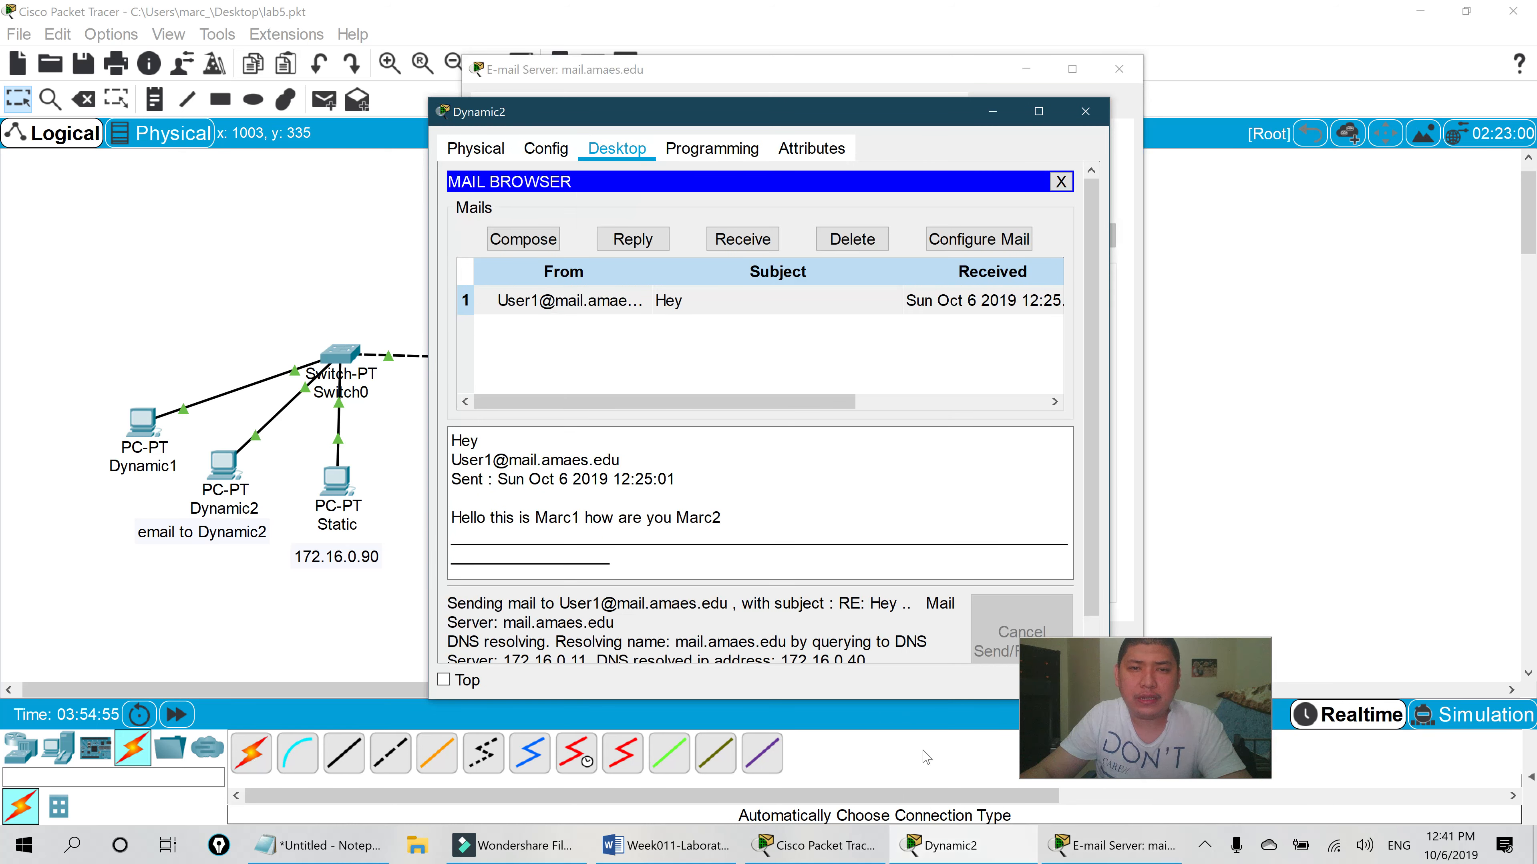
{"action": "left_click", "coordinate": [813, 846]}
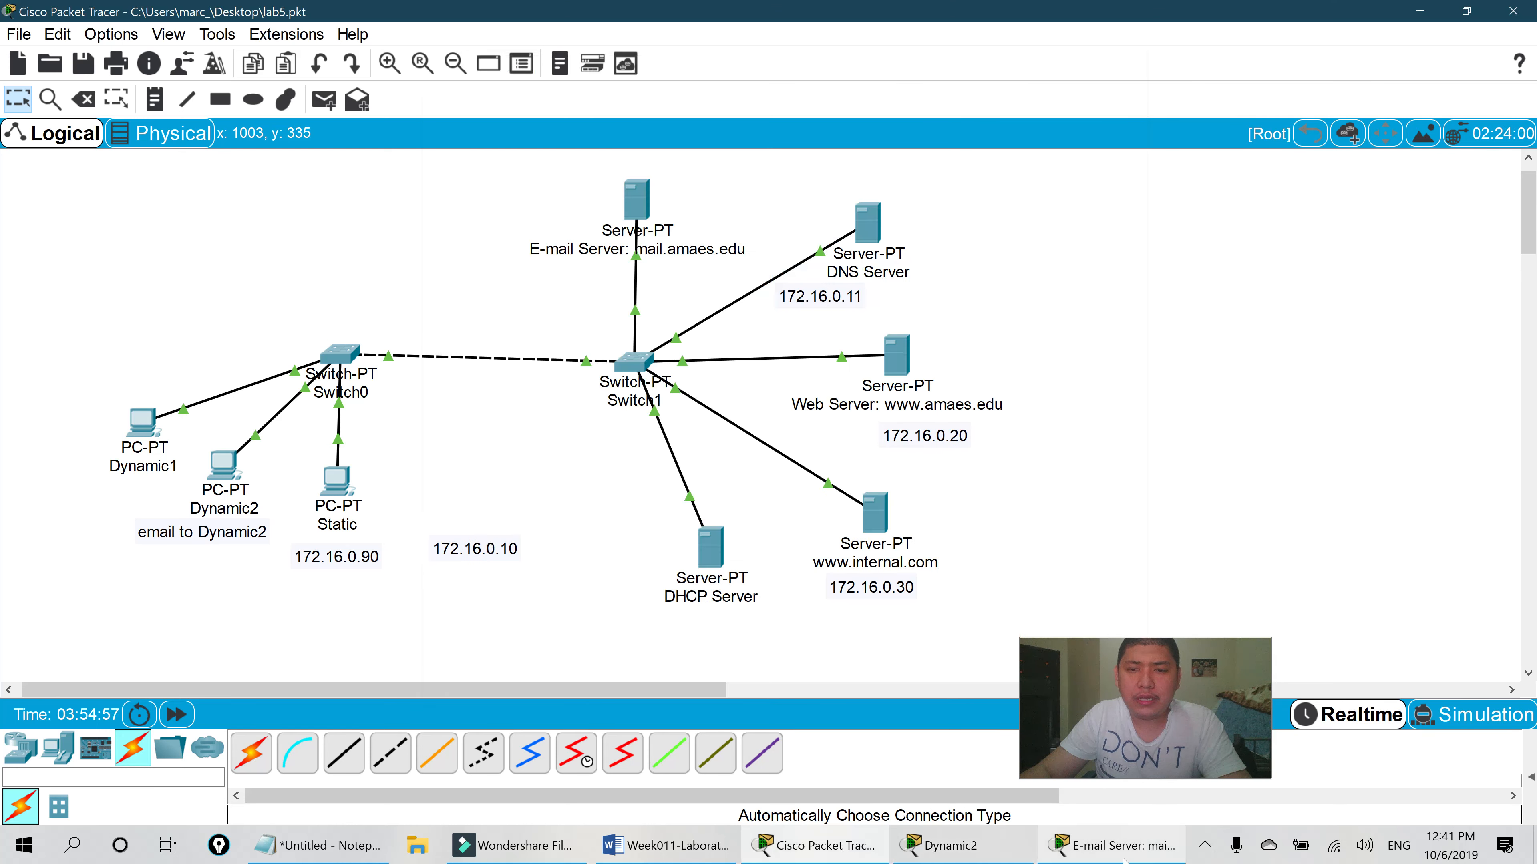
{"action": "left_click", "coordinate": [1113, 846]}
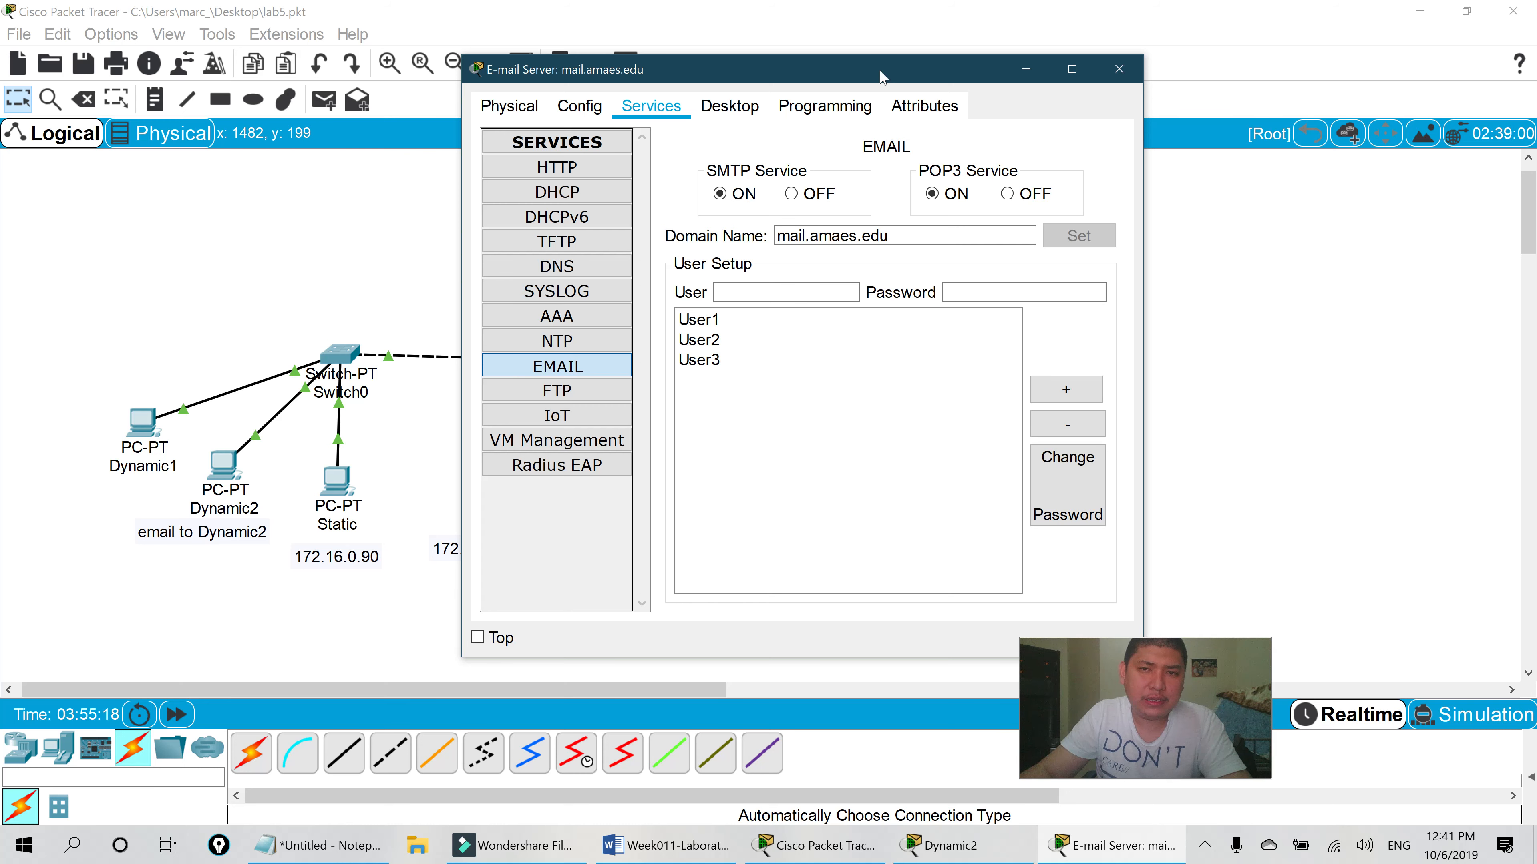
- Reposition the E-mail Server settings window and bring up the Word lab exercise sheet
{"action": "left_click_drag", "start_coordinate": [884, 69], "coordinate": [803, 45]}
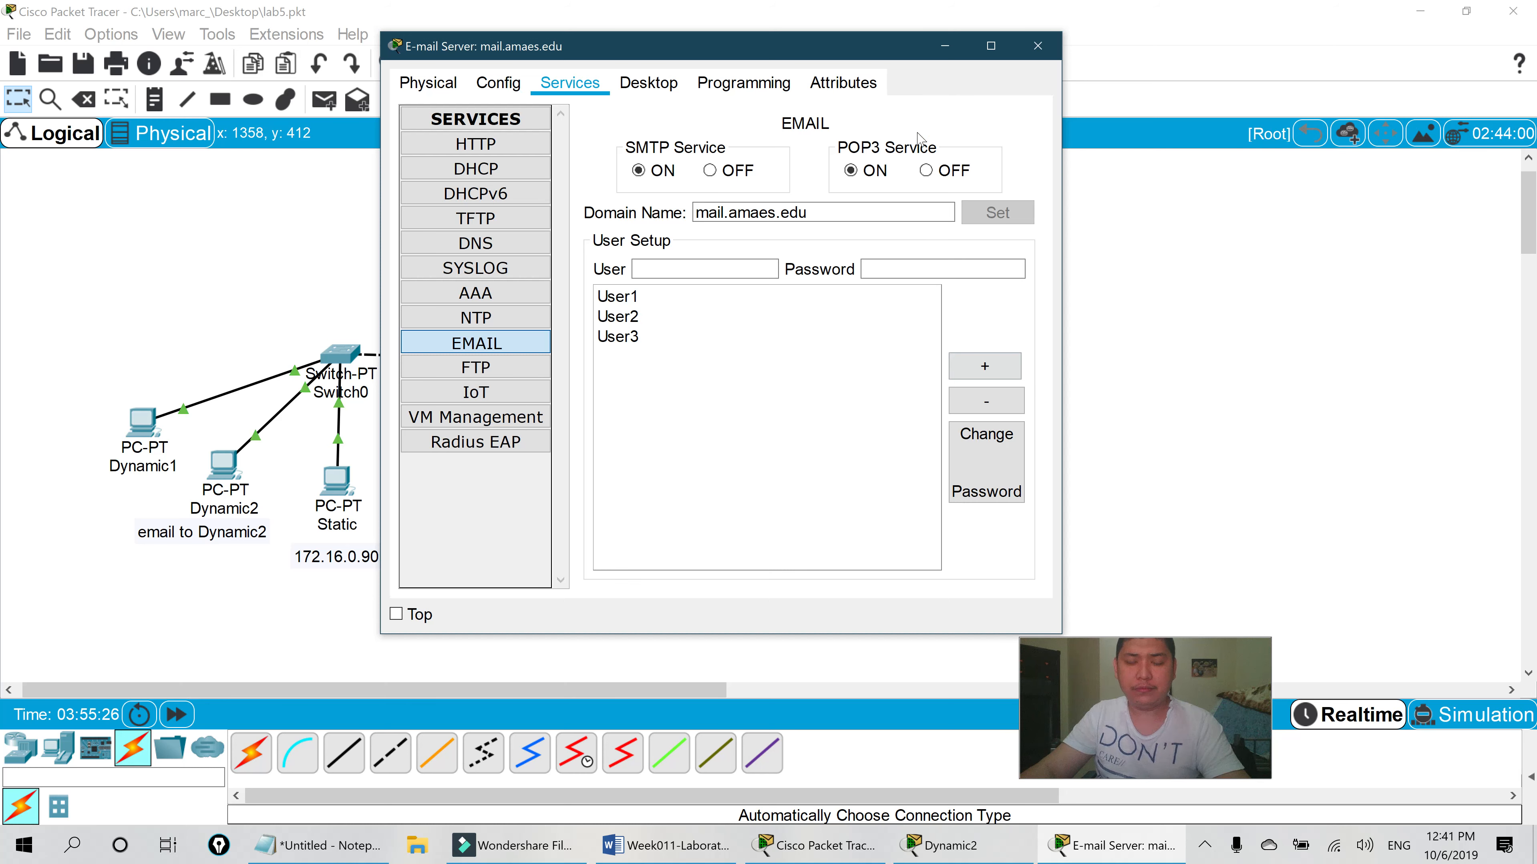
{"action": "left_click_drag", "start_coordinate": [830, 45], "coordinate": [883, 39]}
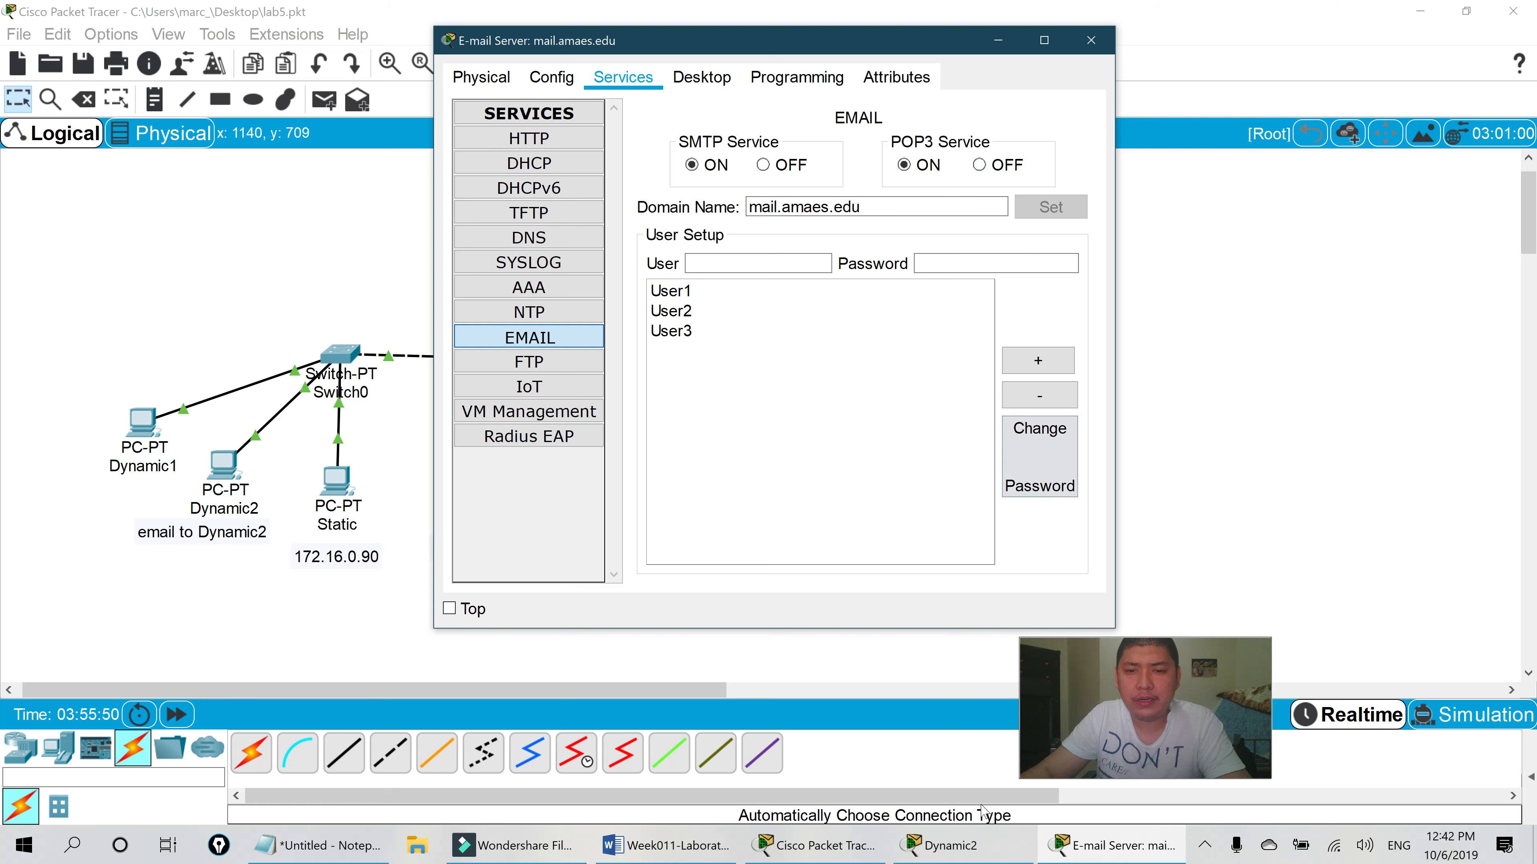
{"action": "left_click", "coordinate": [665, 845]}
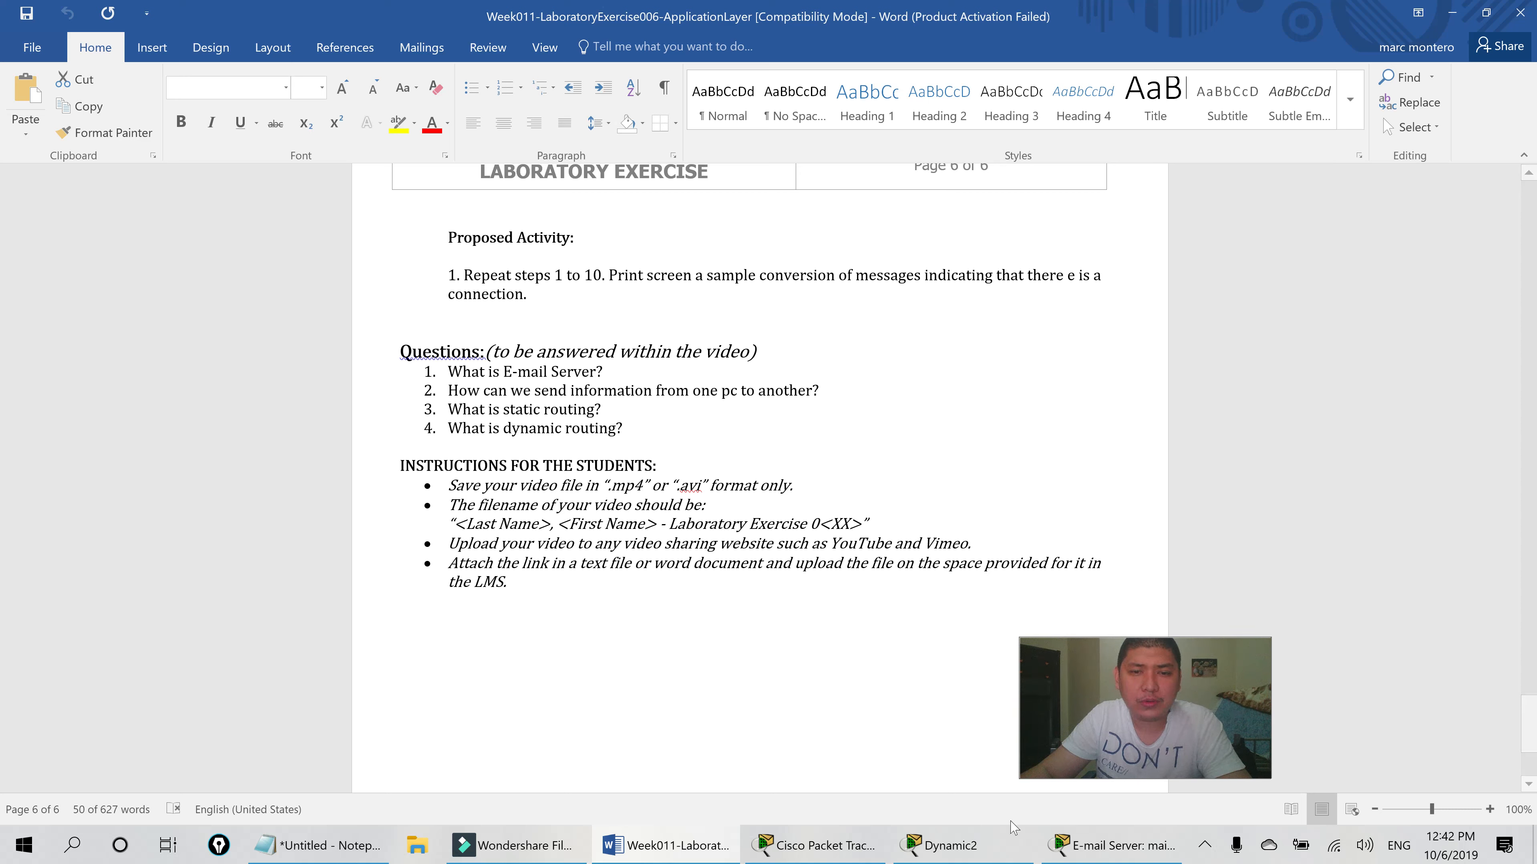
- Bring the E-mail Server settings and Notepad forward, selecting the mail.amaes.edu text in the notes
{"action": "left_click", "coordinate": [1105, 853]}
{"action": "left_click", "coordinate": [319, 845]}
{"action": "left_click_drag", "start_coordinate": [950, 84], "coordinate": [723, 84]}
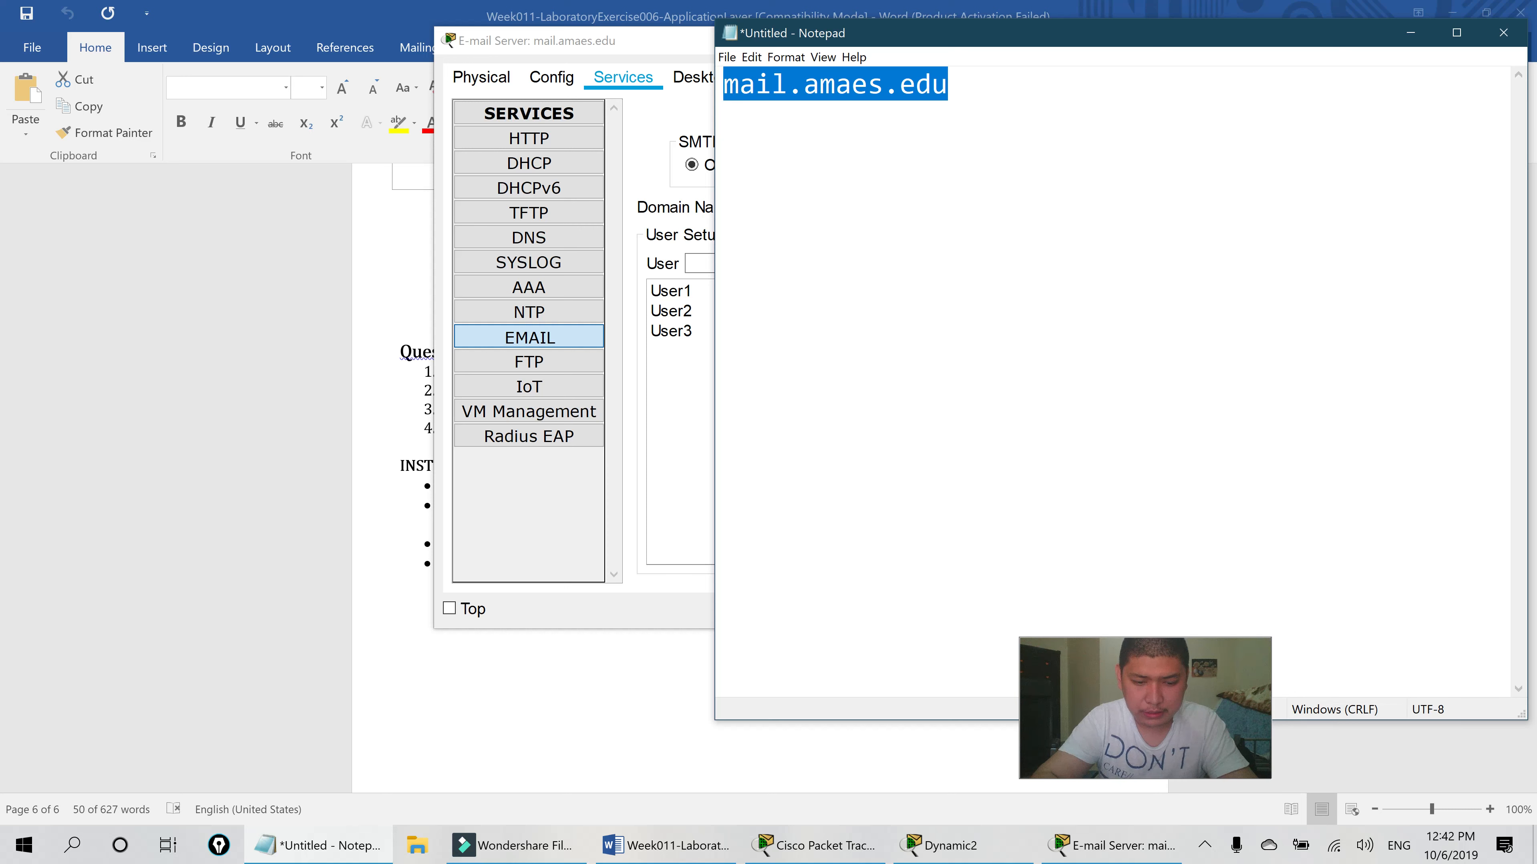
- Replace the note with 'SMTP - Simple Mail Transfer Protol' and move Notepad to the left
{"action": "type", "text": "SMT"}
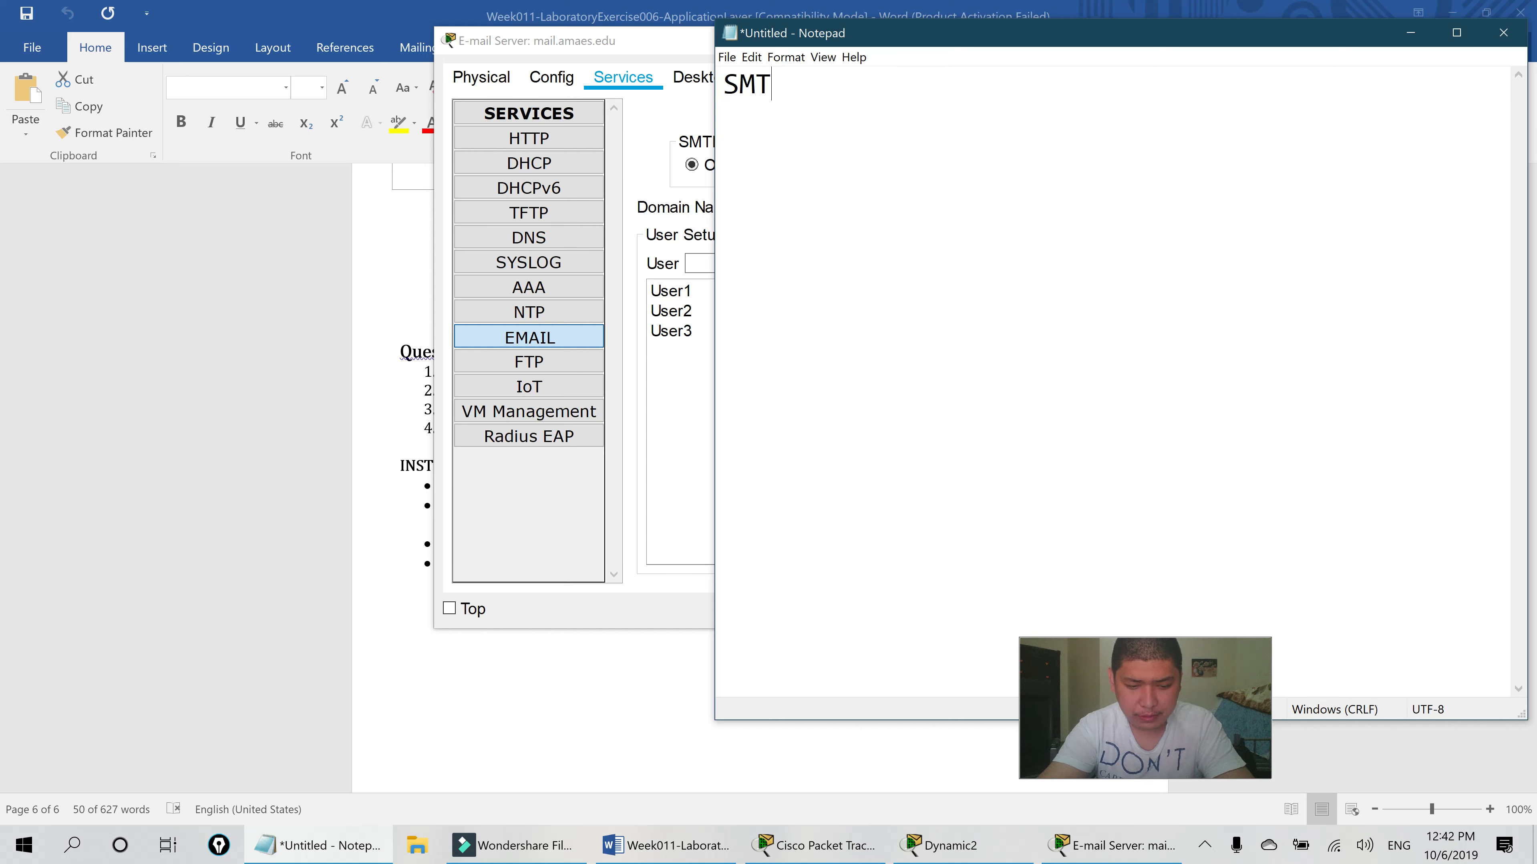
{"action": "key", "text": "BackSpace"}
{"action": "type", "text": "P - Simp"}
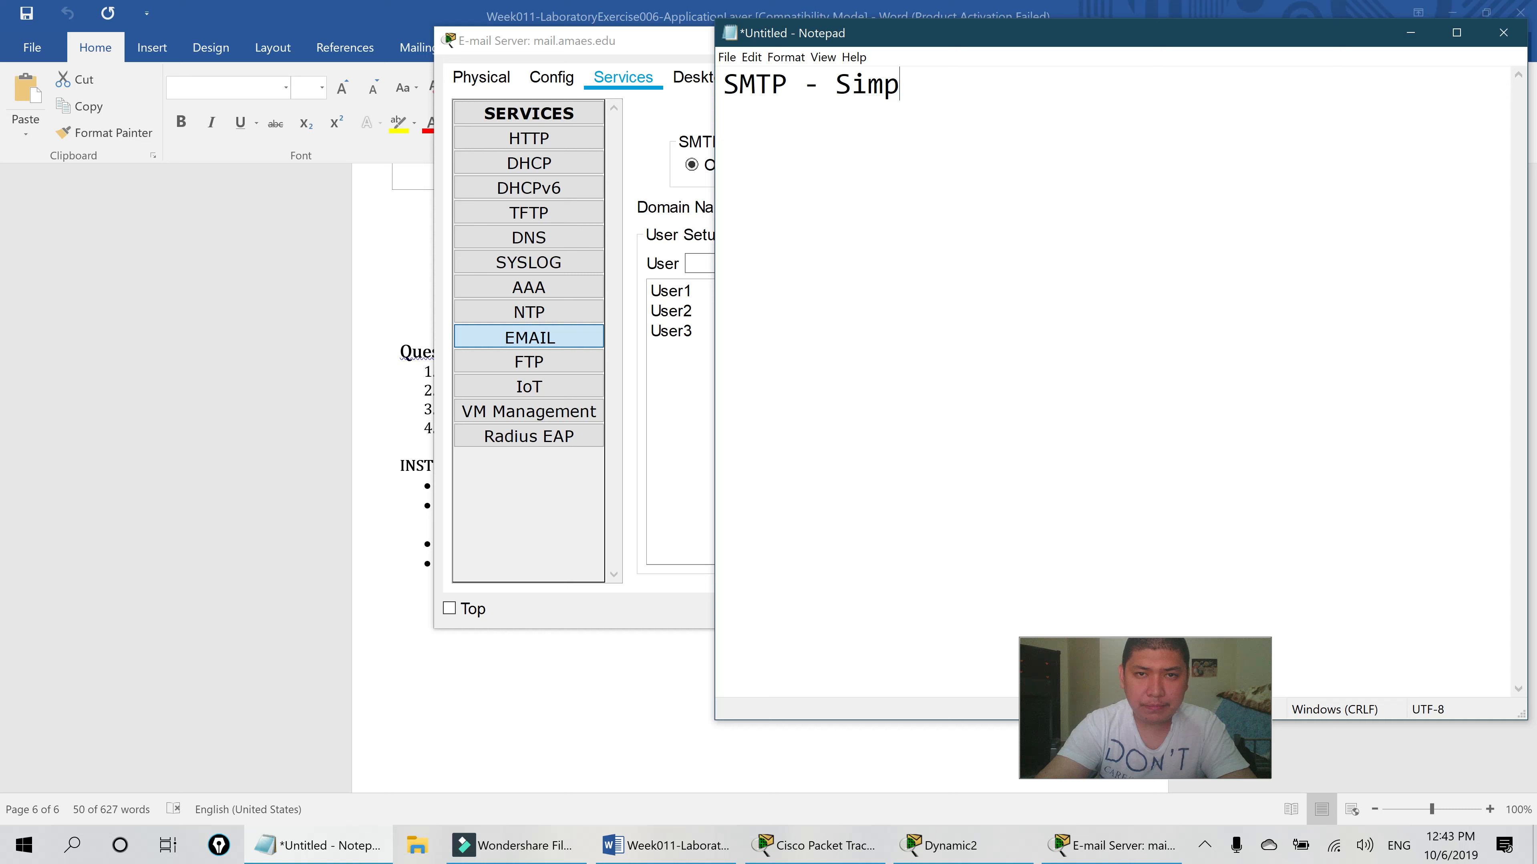
{"action": "type", "text": "le Mai"}
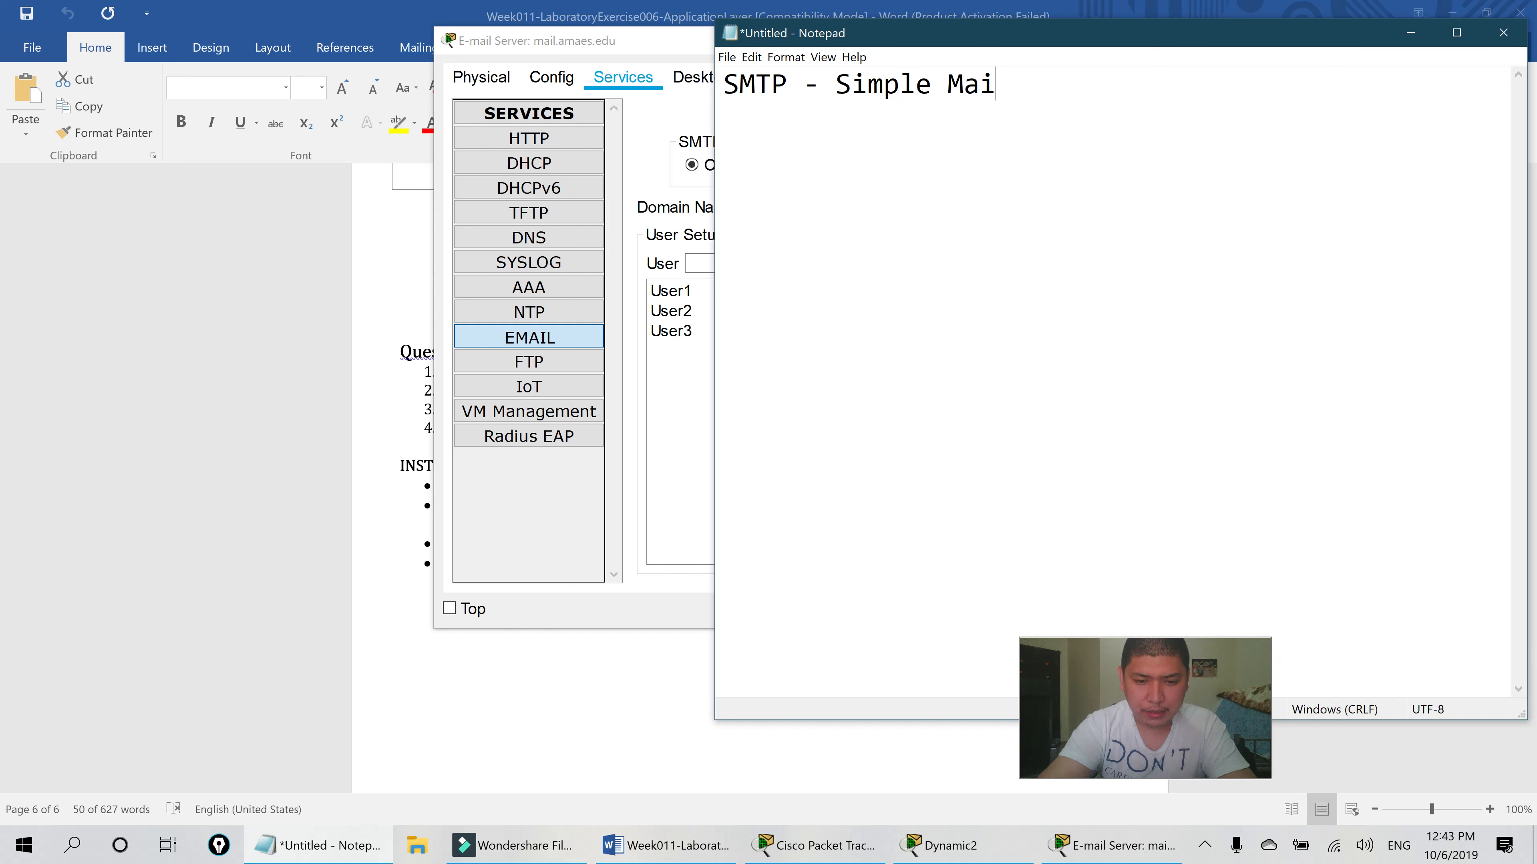
{"action": "type", "text": "l Tran"}
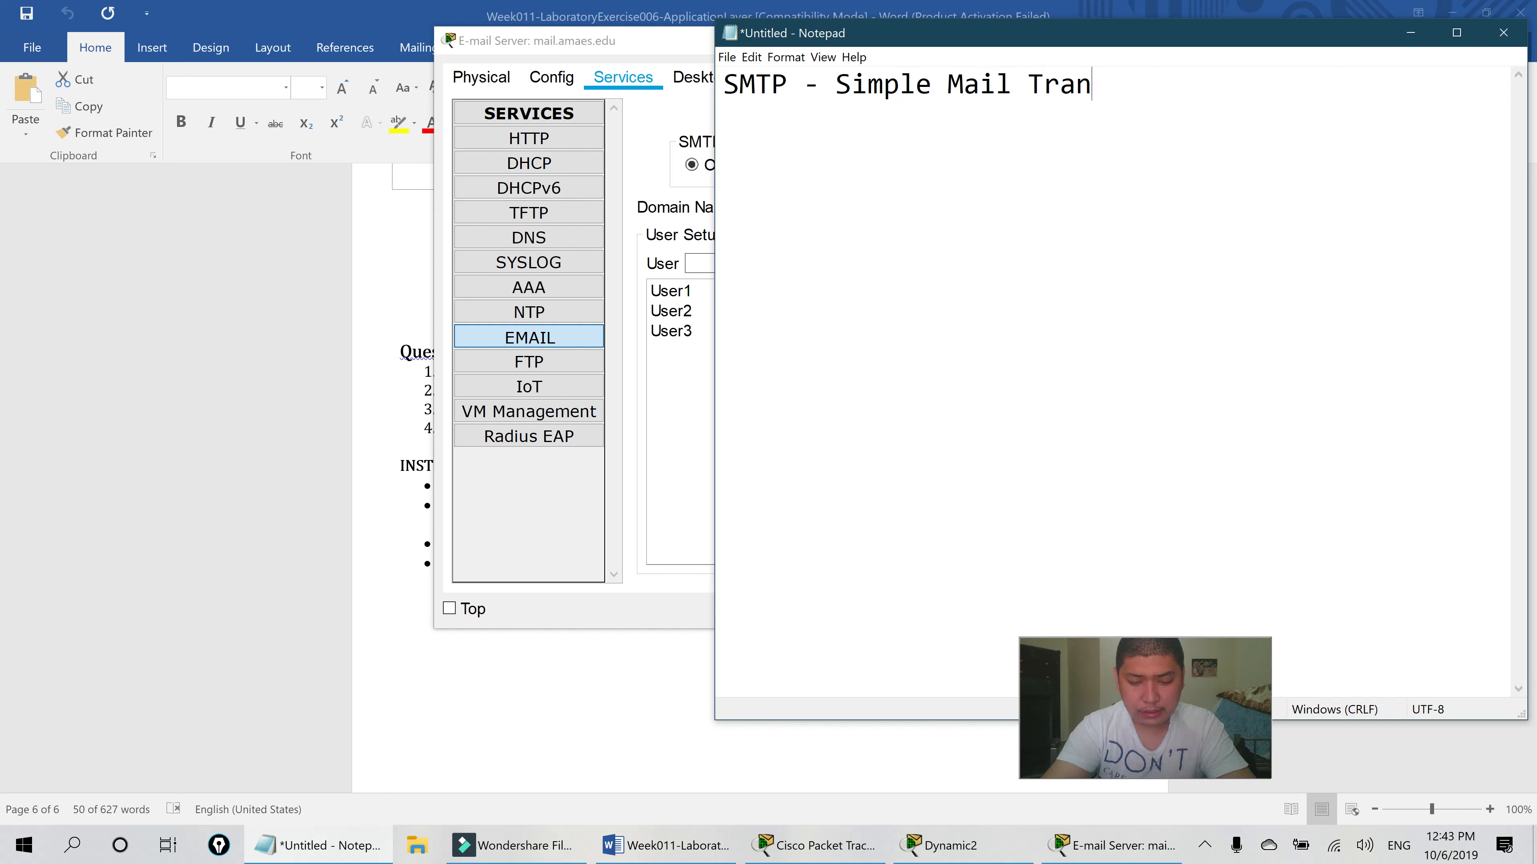
{"action": "type", "text": "sfer Protol"}
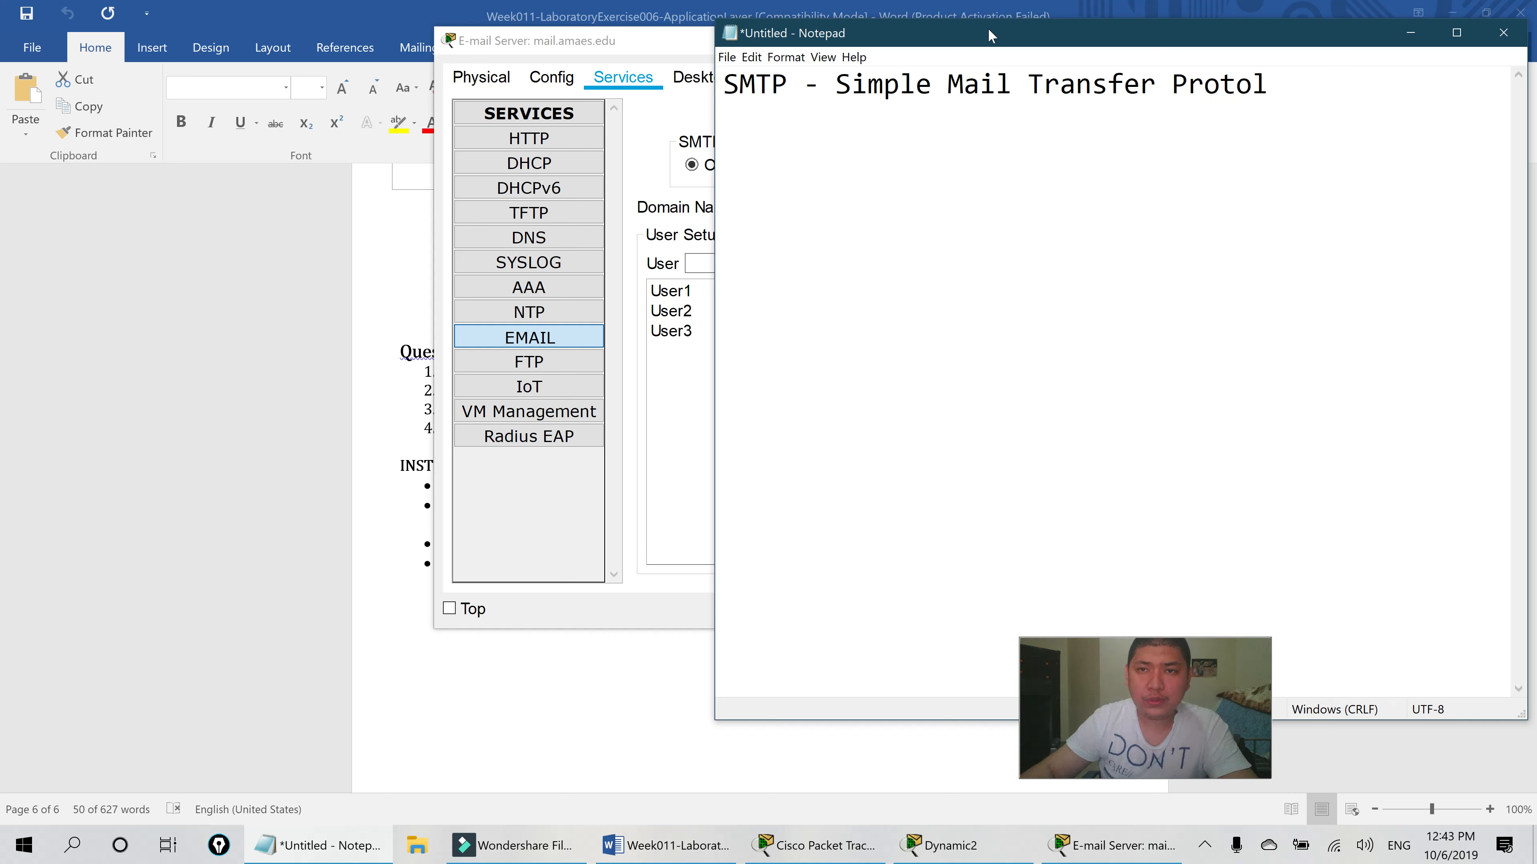
{"action": "left_click_drag", "start_coordinate": [1094, 40], "coordinate": [653, 92]}
{"action": "left_click_drag", "start_coordinate": [758, 95], "coordinate": [567, 88]}
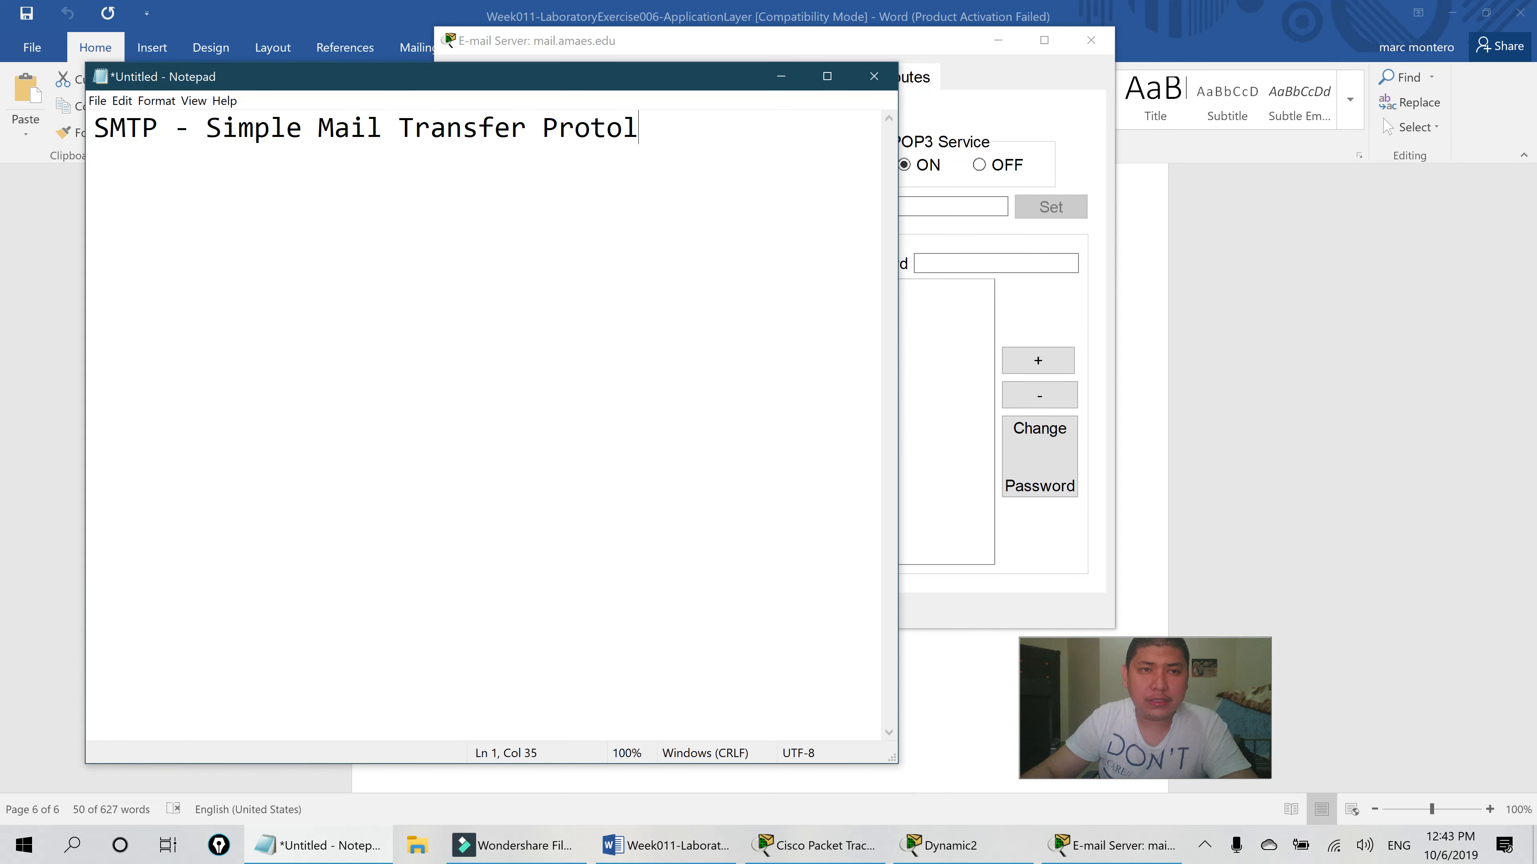
- List the letters S, M, T and P on separate lines below the SMTP heading
{"action": "key", "text": "Return"}
{"action": "key", "text": "Return"}
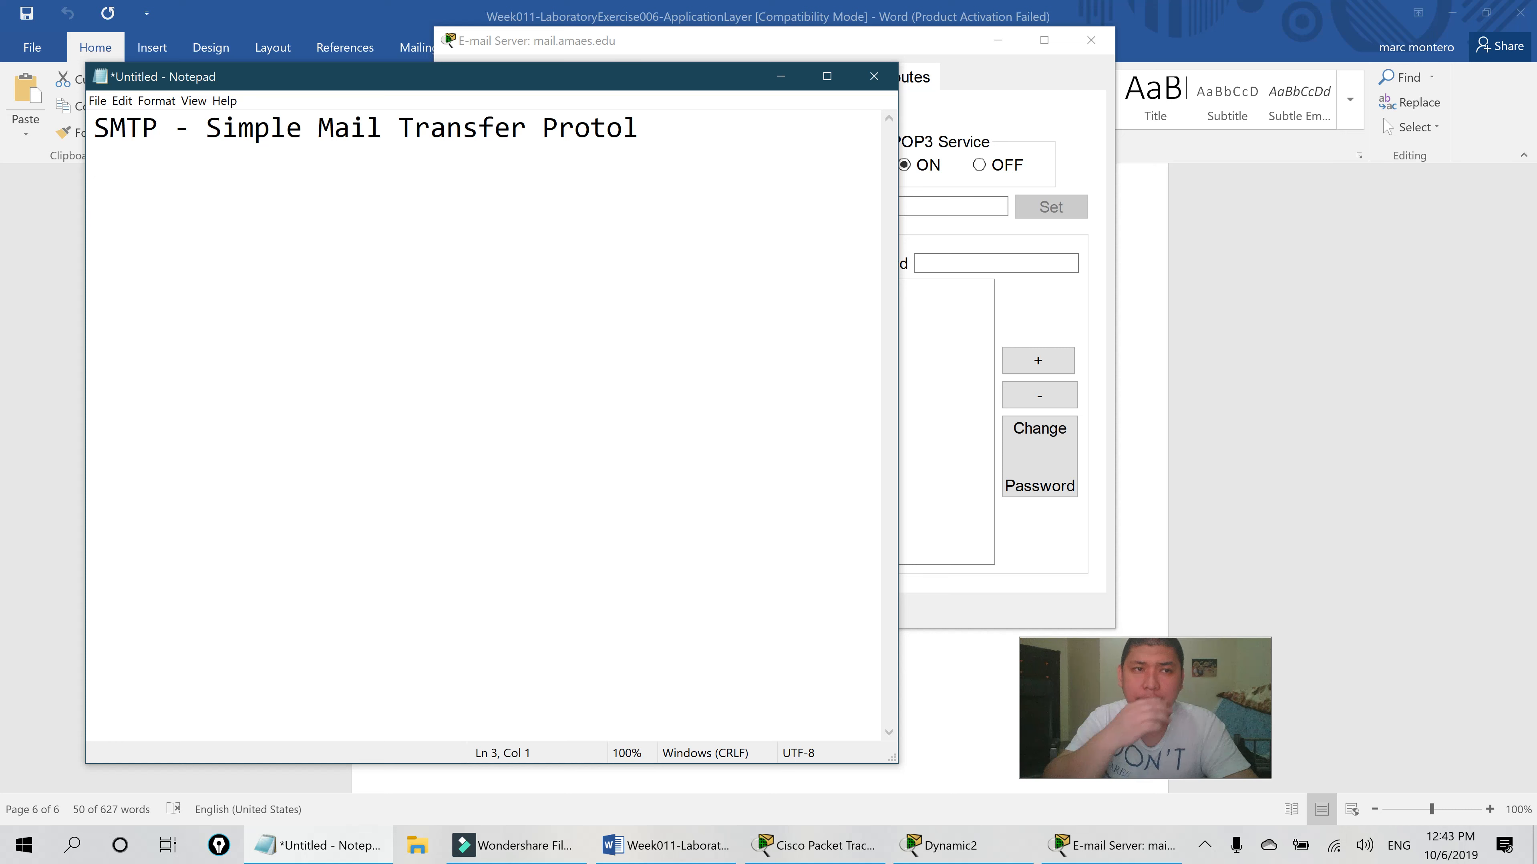
{"action": "type", "text": "S"}
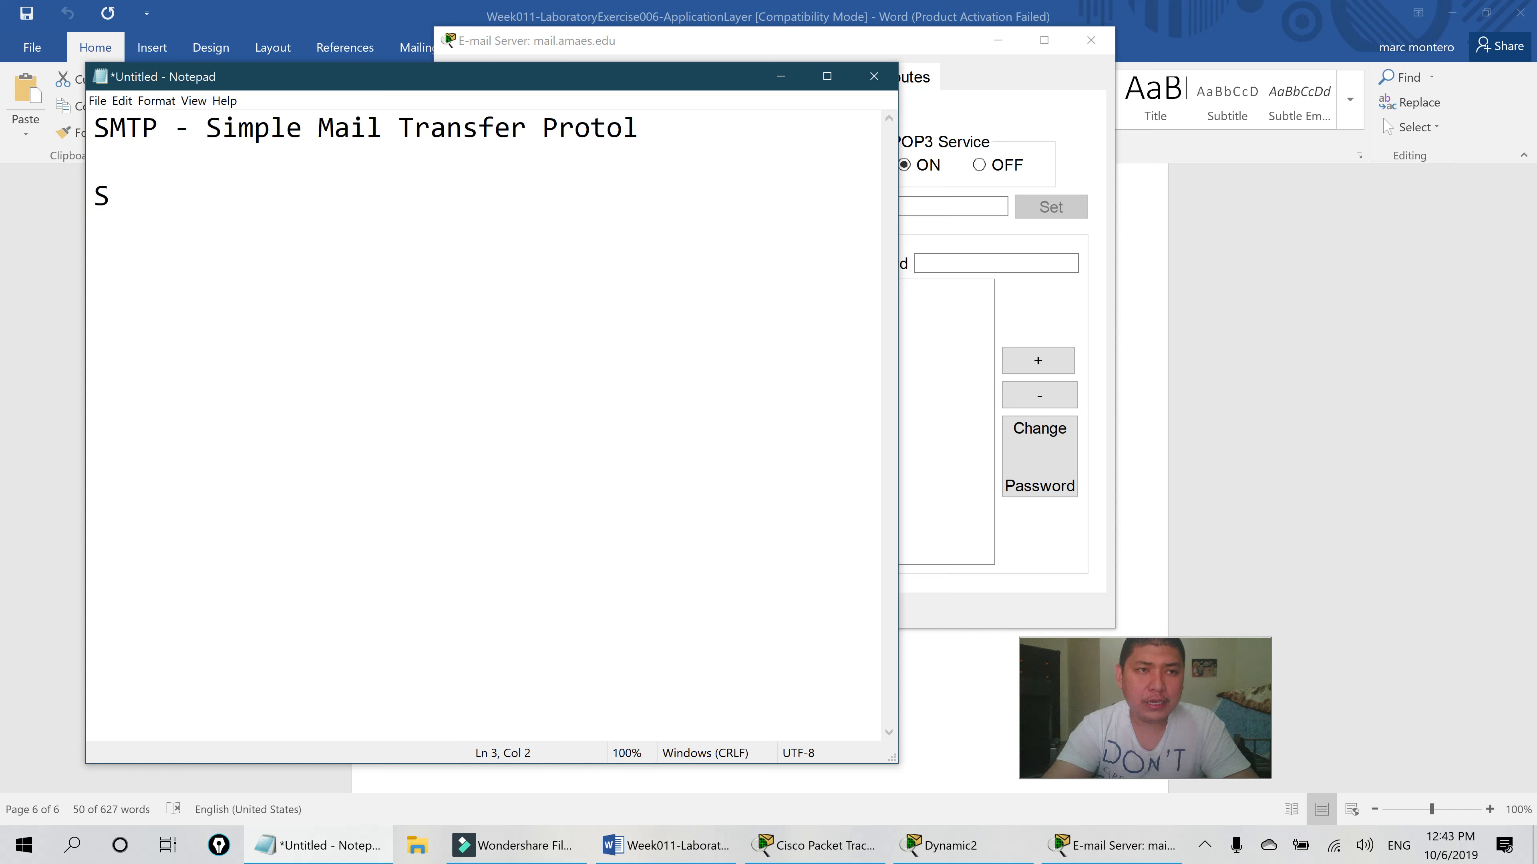
{"action": "key", "text": "Return"}
{"action": "type", "text": "M"}
{"action": "key", "text": "Return"}
{"action": "type", "text": "T"}
{"action": "key", "text": "Return"}
{"action": "type", "text": "P"}
- Expand the letters to 'S - sending', 'M - Mail', 'T - to', 'P - people', then return to Packet Tracer
{"action": "left_click", "coordinate": [261, 201]}
{"action": "type", "text": "- s"}
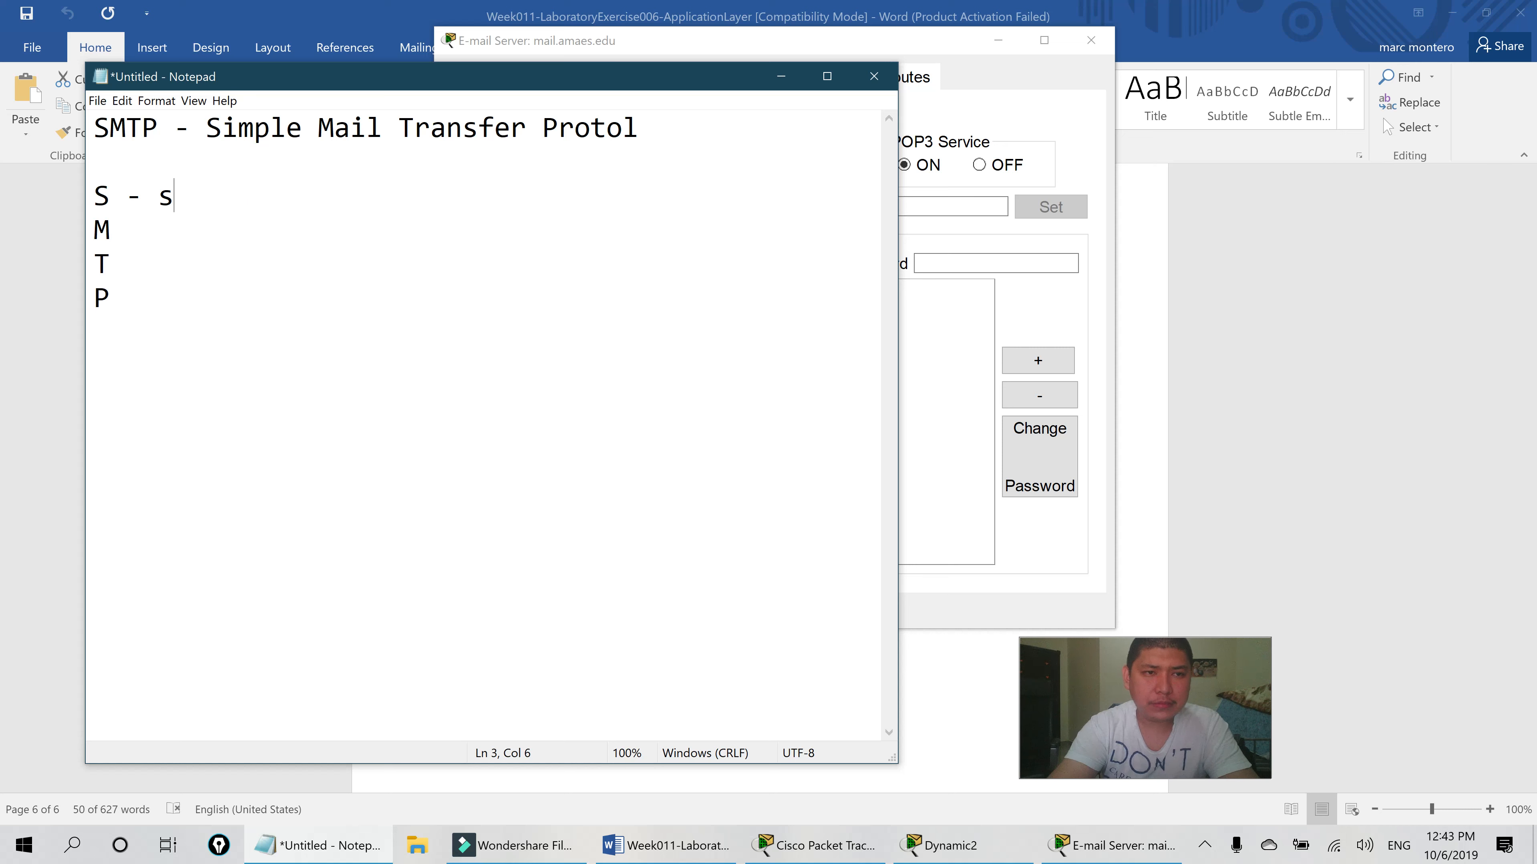
{"action": "type", "text": "ending"}
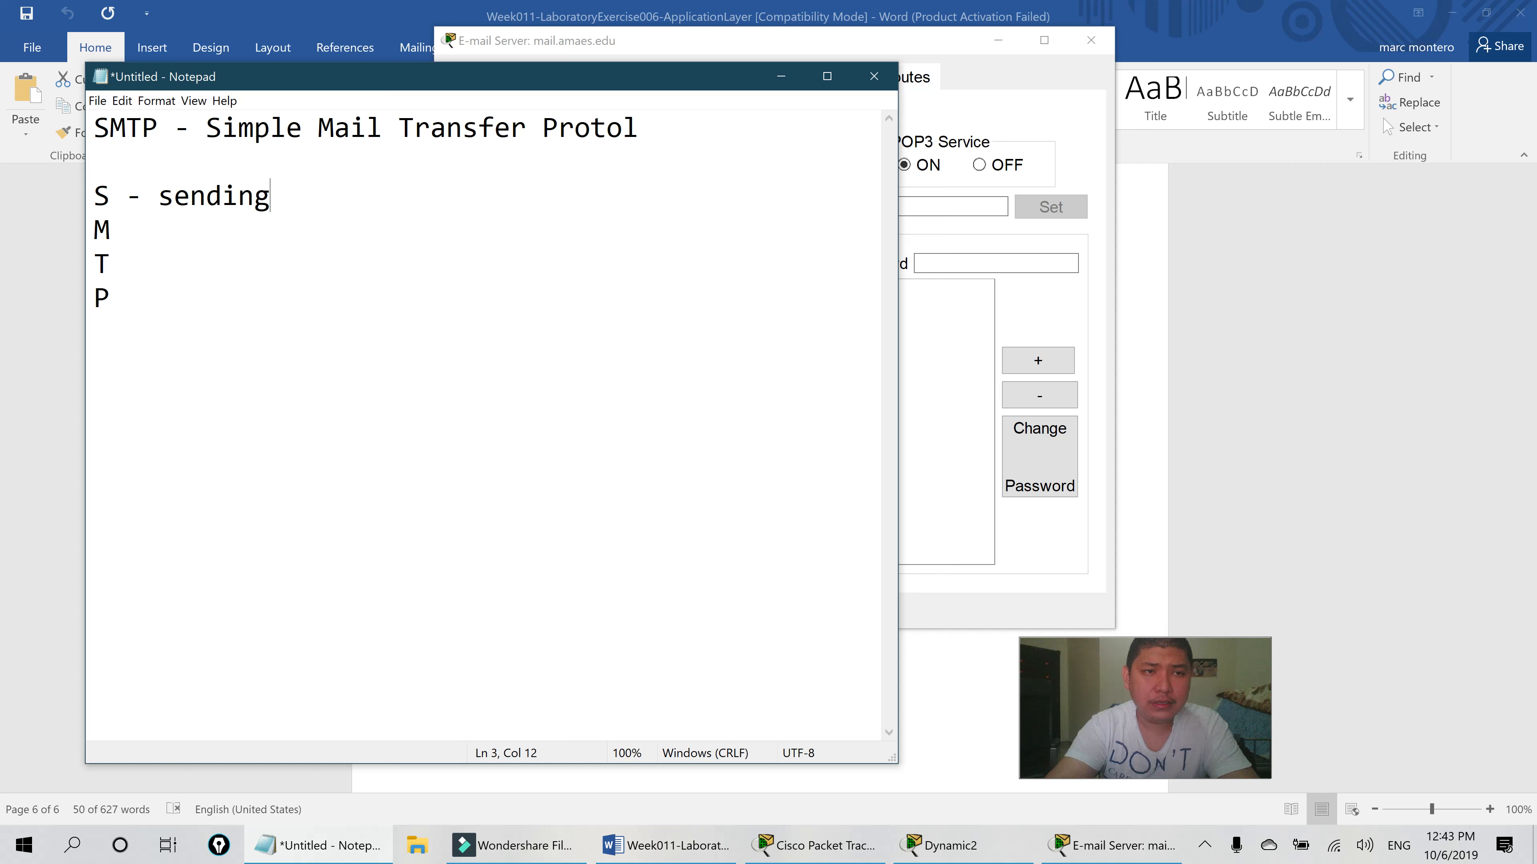
{"action": "left_click", "coordinate": [132, 241]}
{"action": "type", "text": "- "}
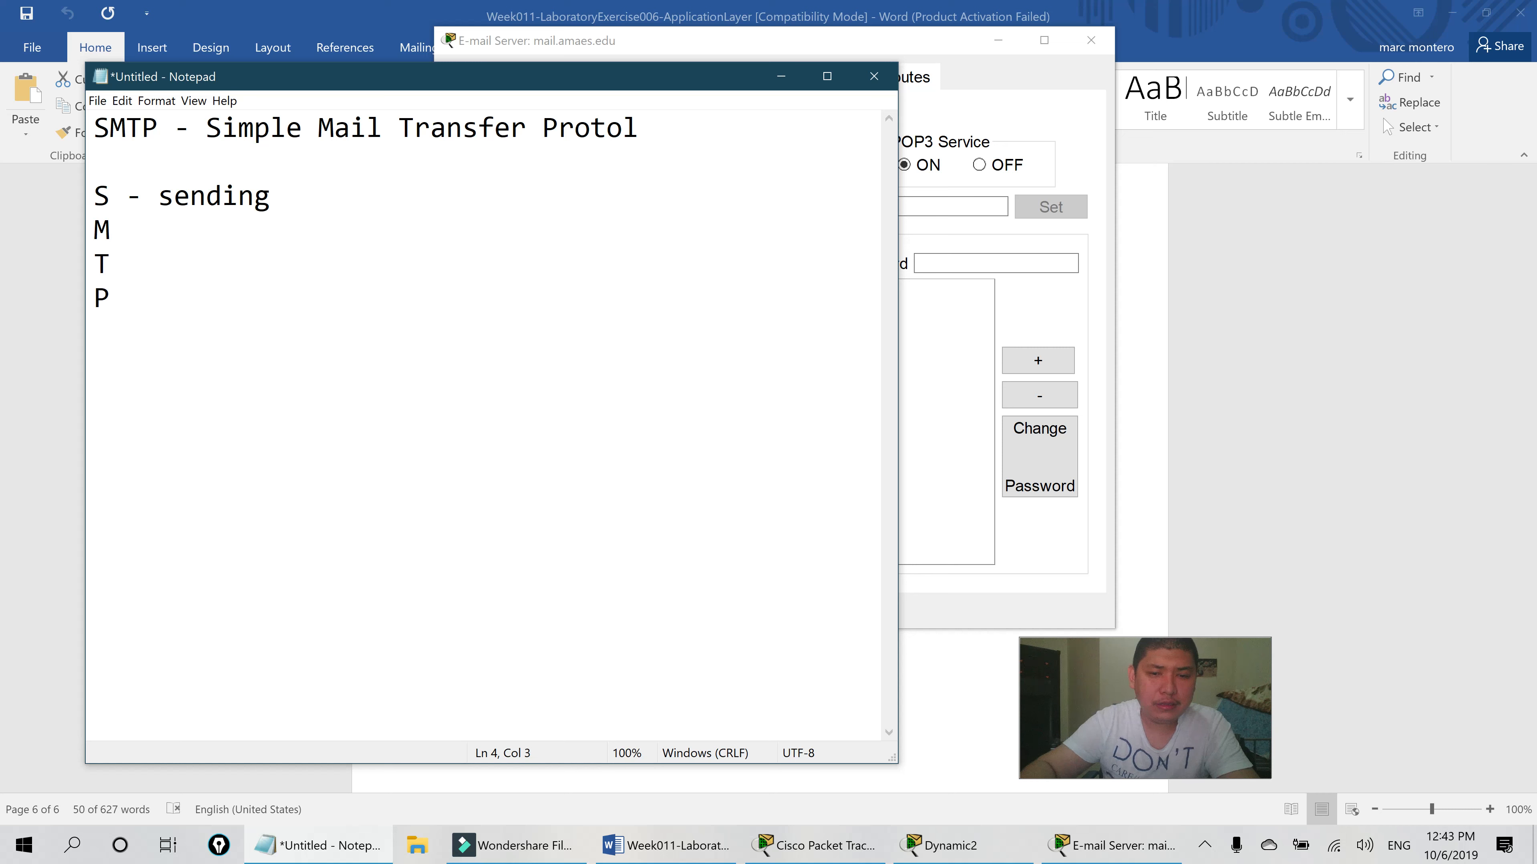
{"action": "type", "text": "Mail"}
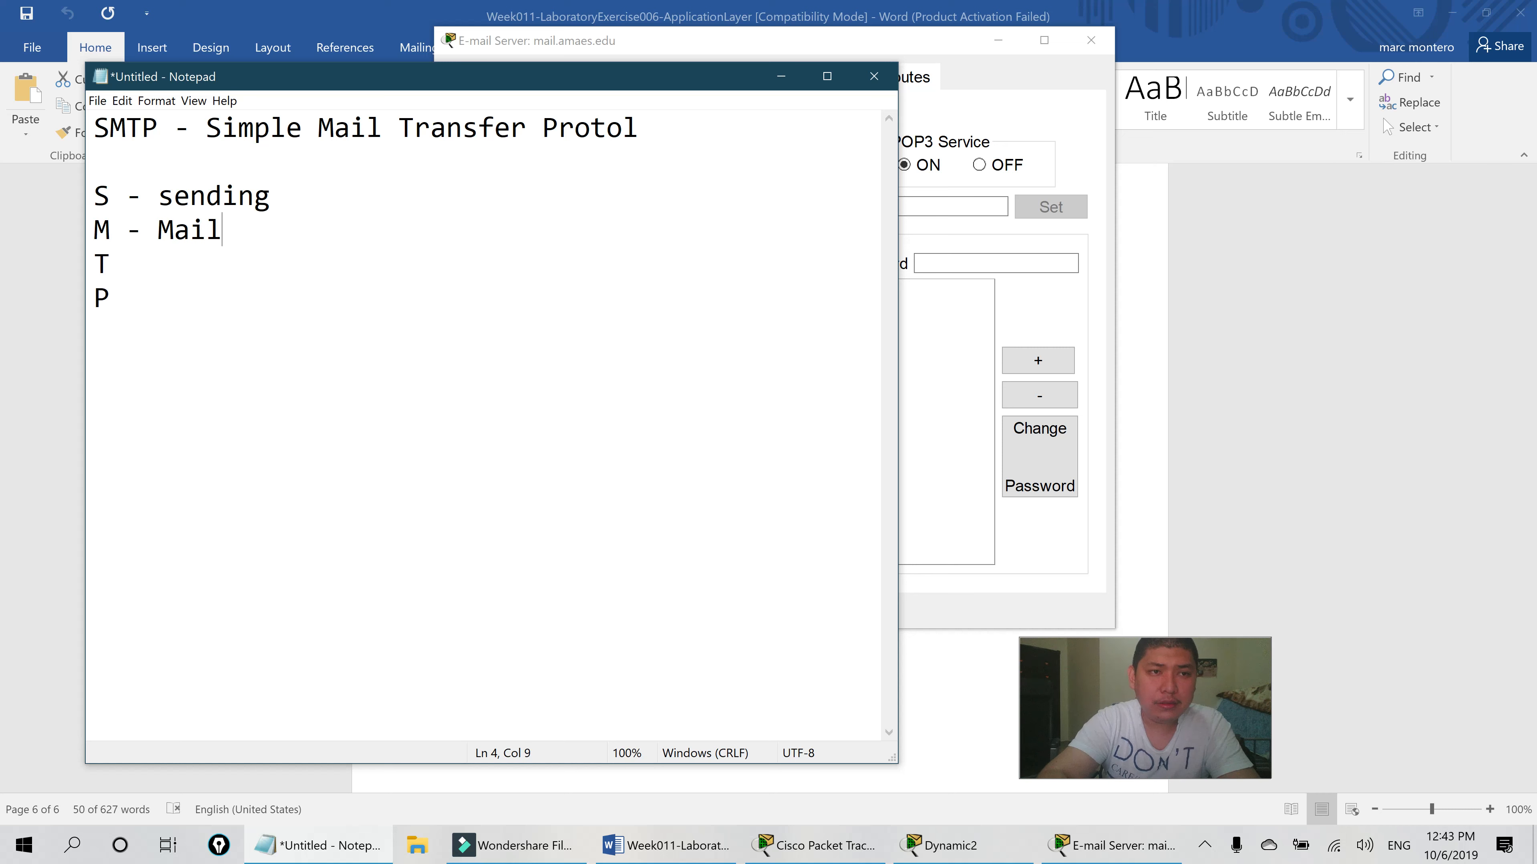
{"action": "left_click", "coordinate": [266, 267]}
{"action": "type", "text": "- to"}
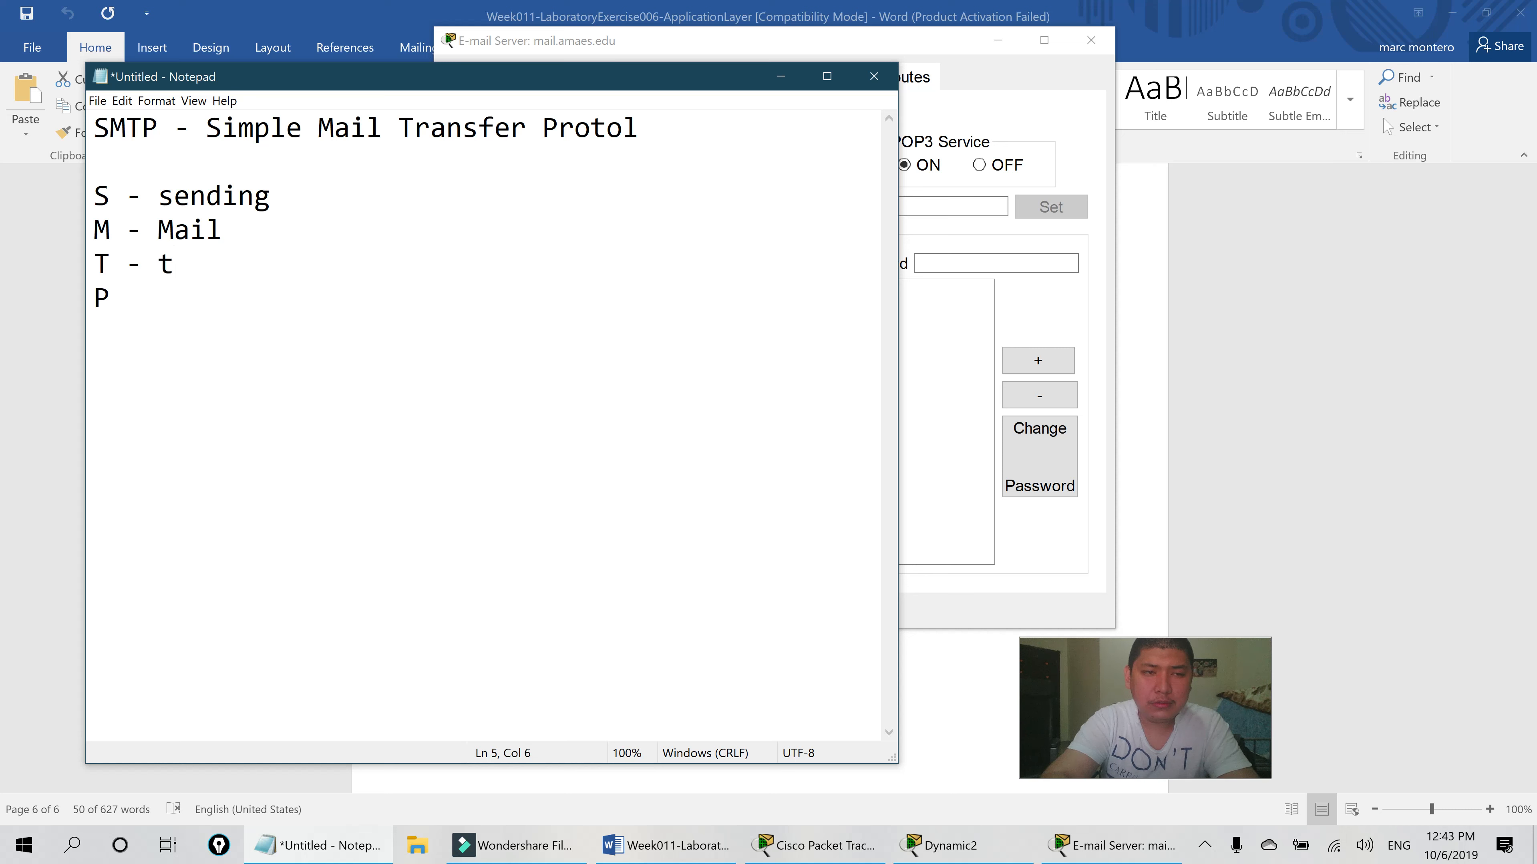
{"action": "type", "text": " P -"}
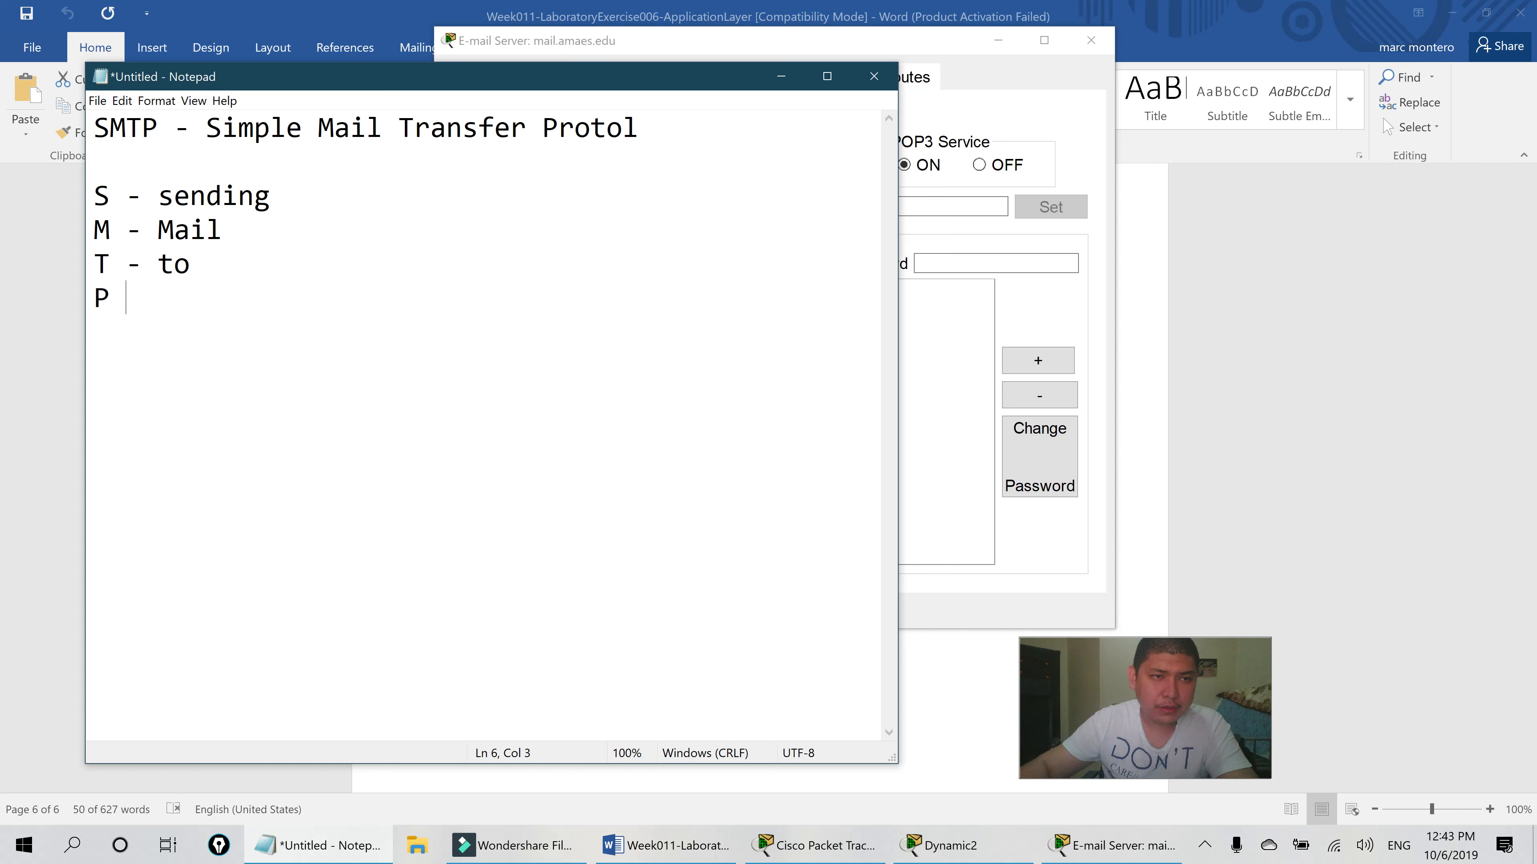
{"action": "type", "text": " people"}
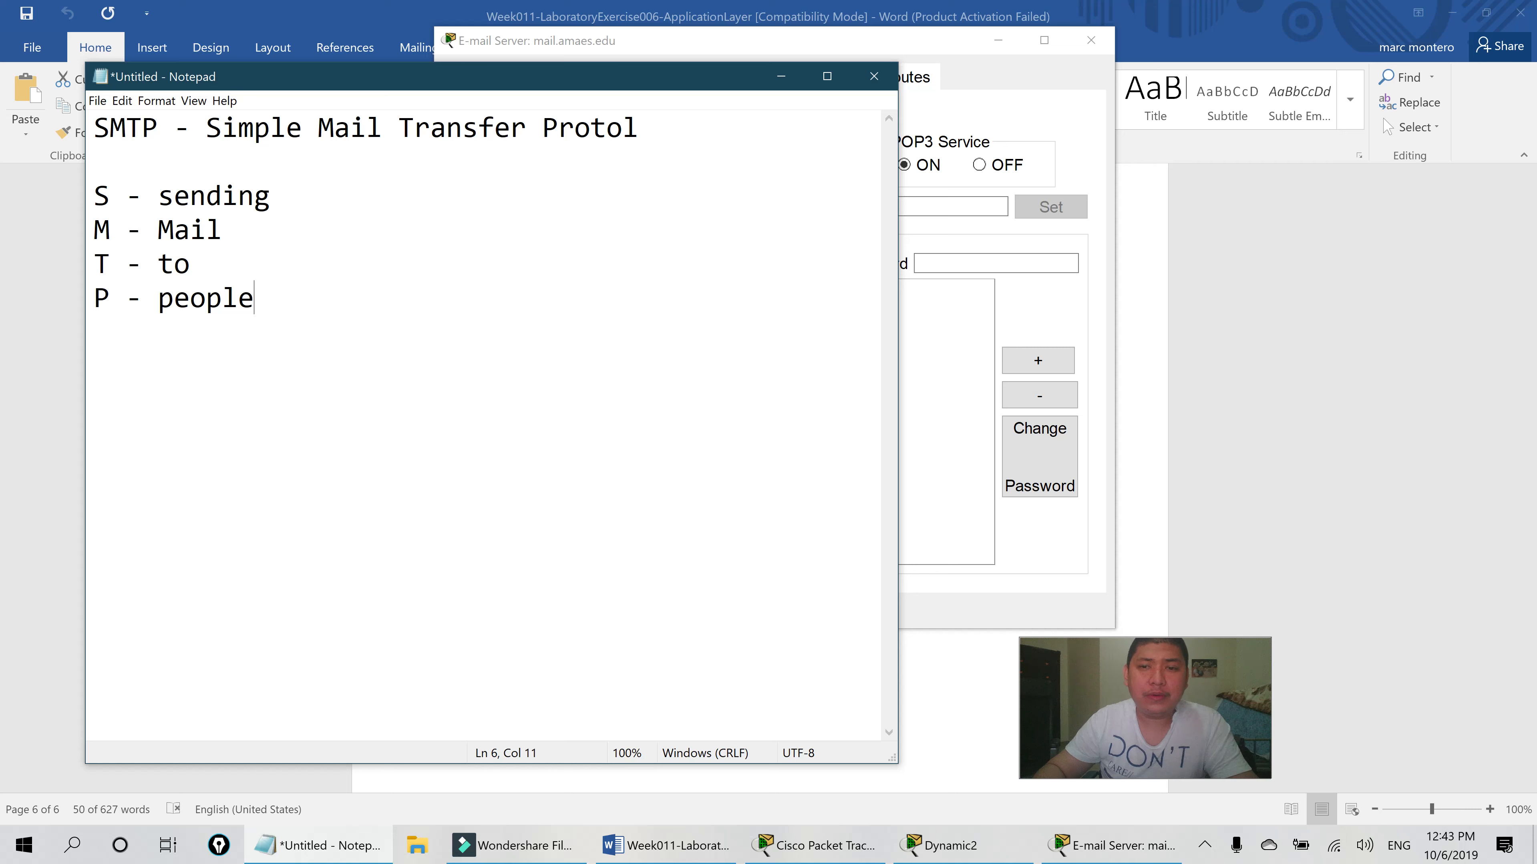
{"action": "type", "text": "\\"}
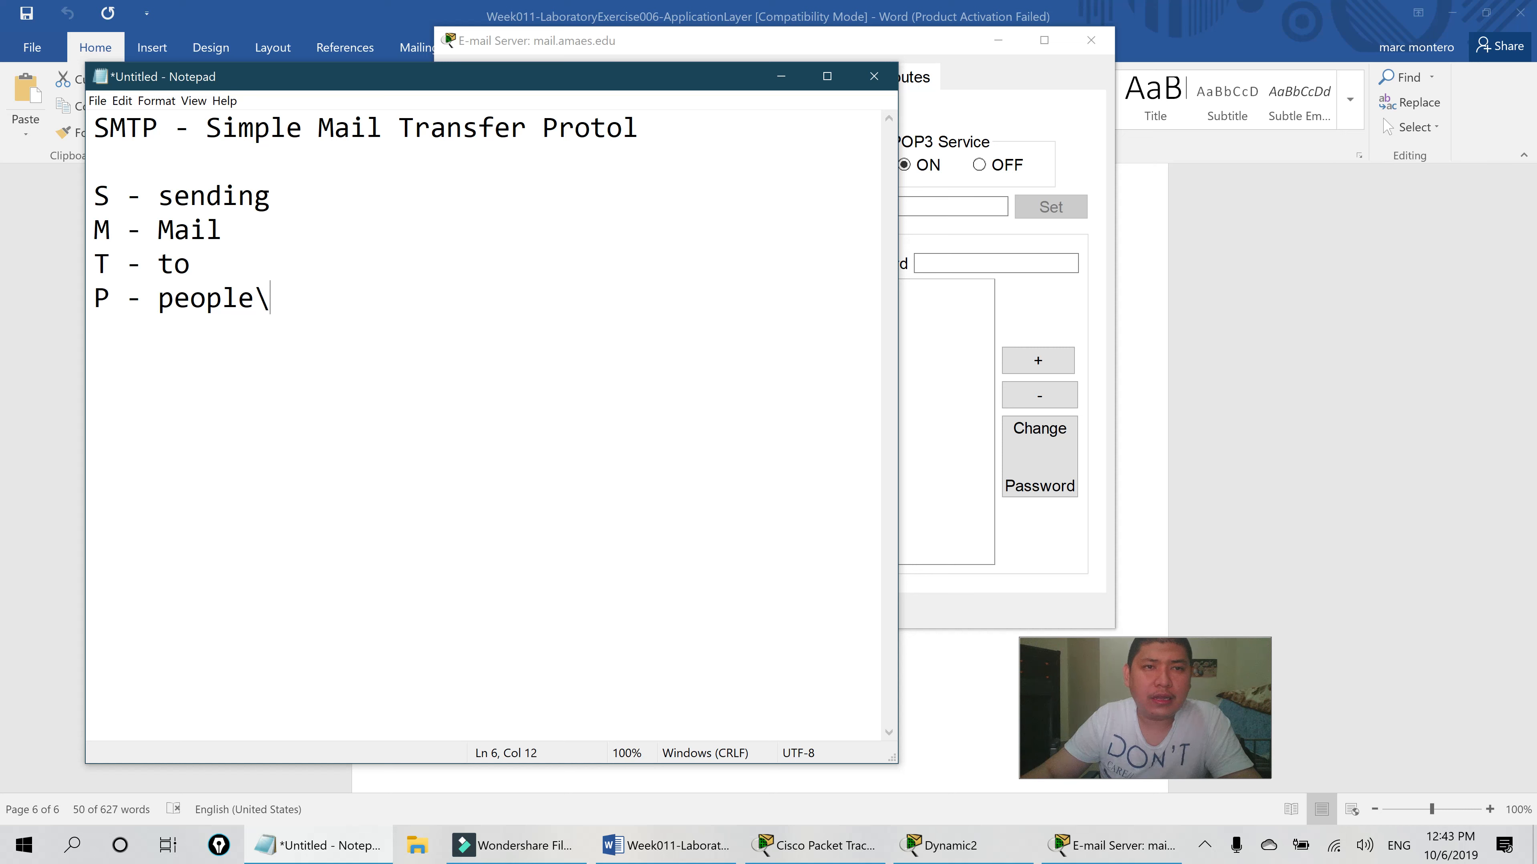
{"action": "key", "text": "BackSpace"}
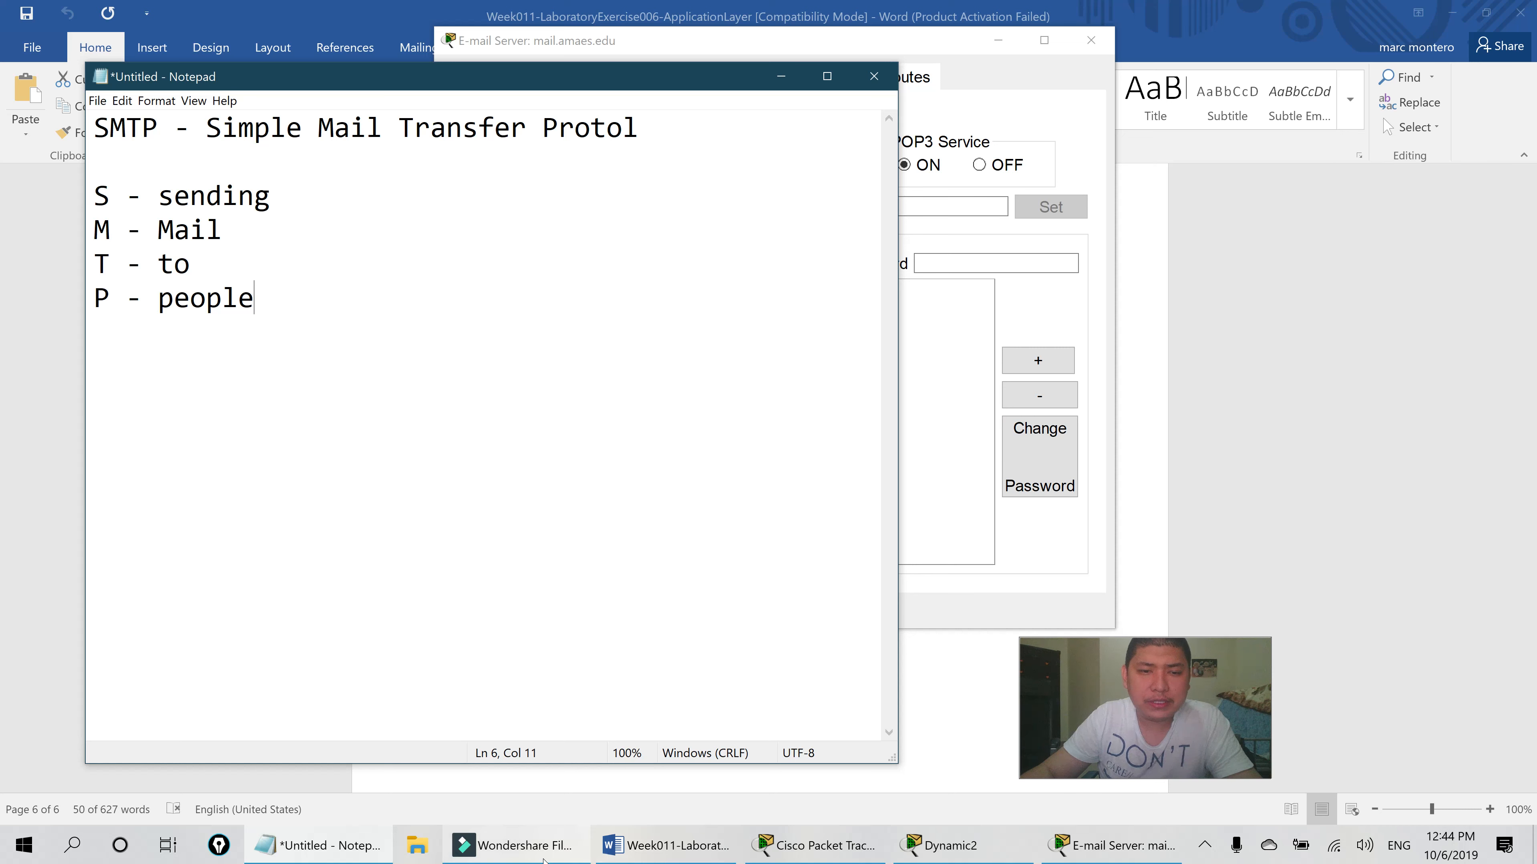
{"action": "left_click", "coordinate": [813, 845]}
- Move the red note above Dynamic1 and change its text from Dynamic2 to 'Staic'
{"action": "left_click_drag", "start_coordinate": [125, 526], "coordinate": [116, 372]}
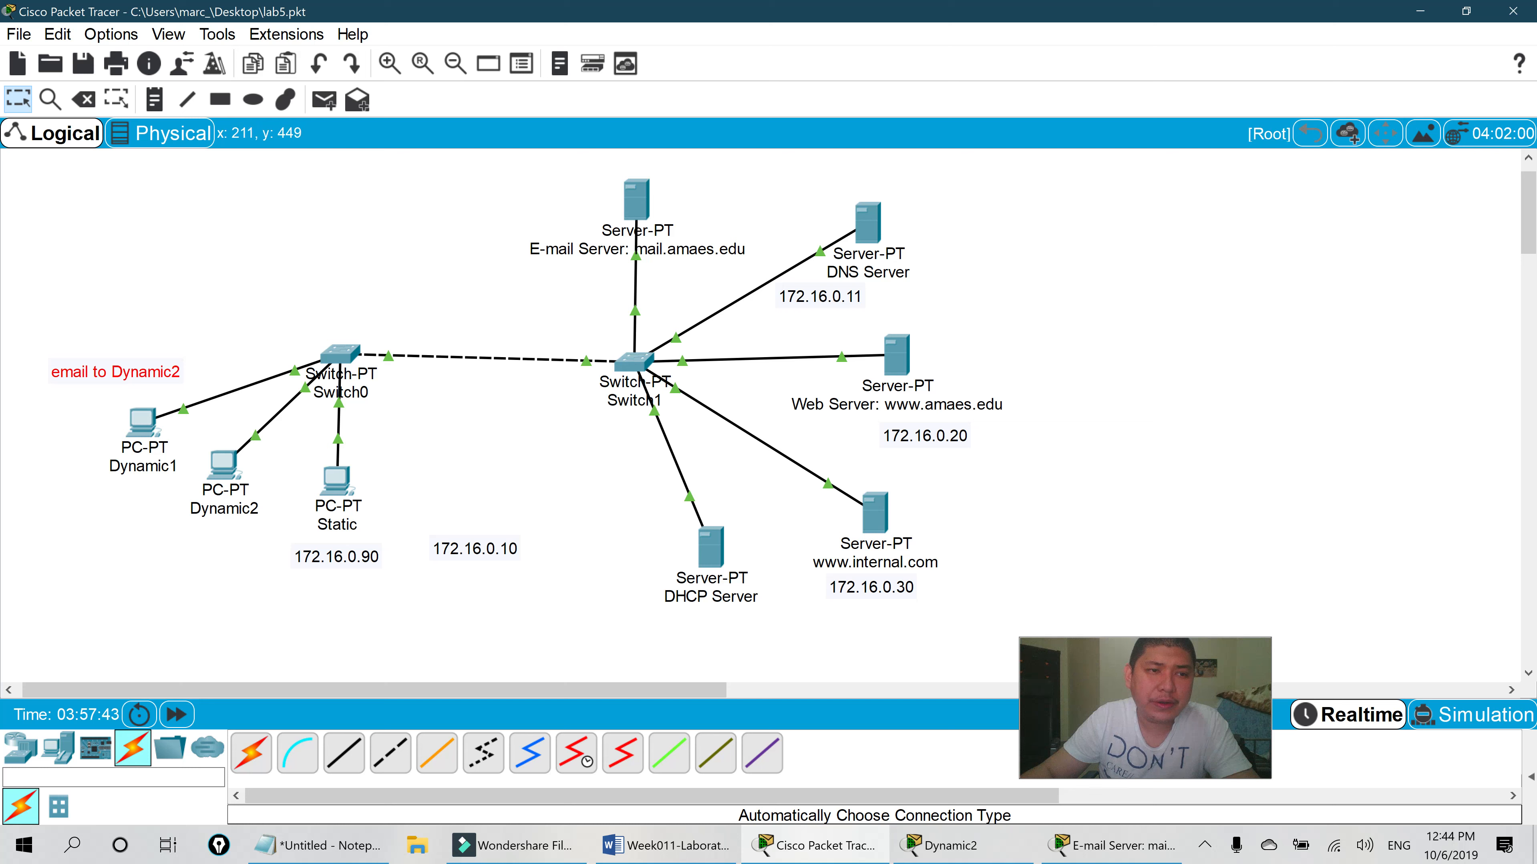
{"action": "left_click_drag", "start_coordinate": [122, 365], "coordinate": [122, 374]}
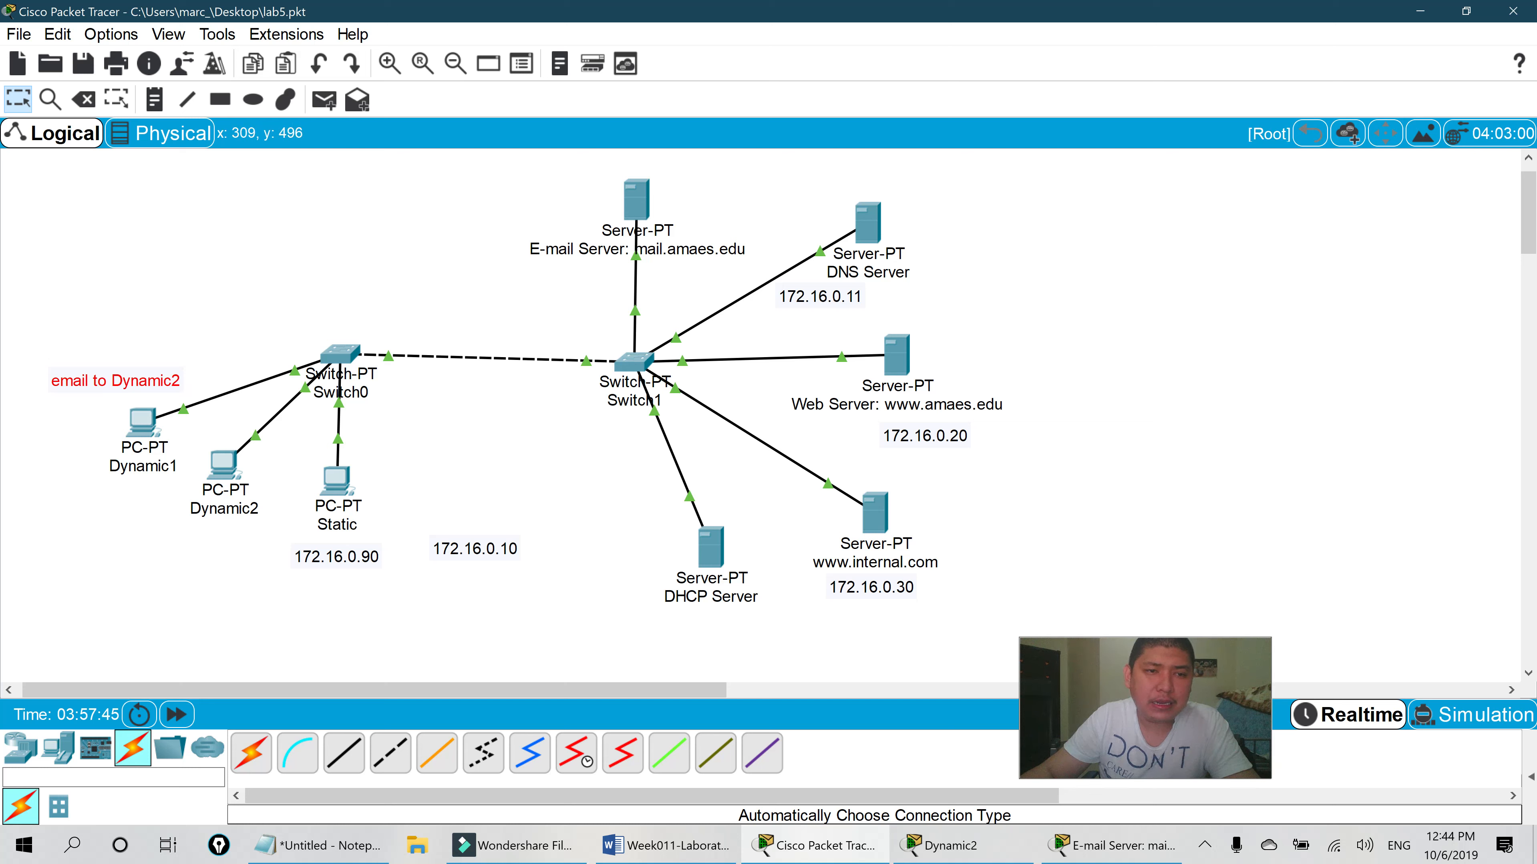
{"action": "left_click", "coordinate": [132, 380]}
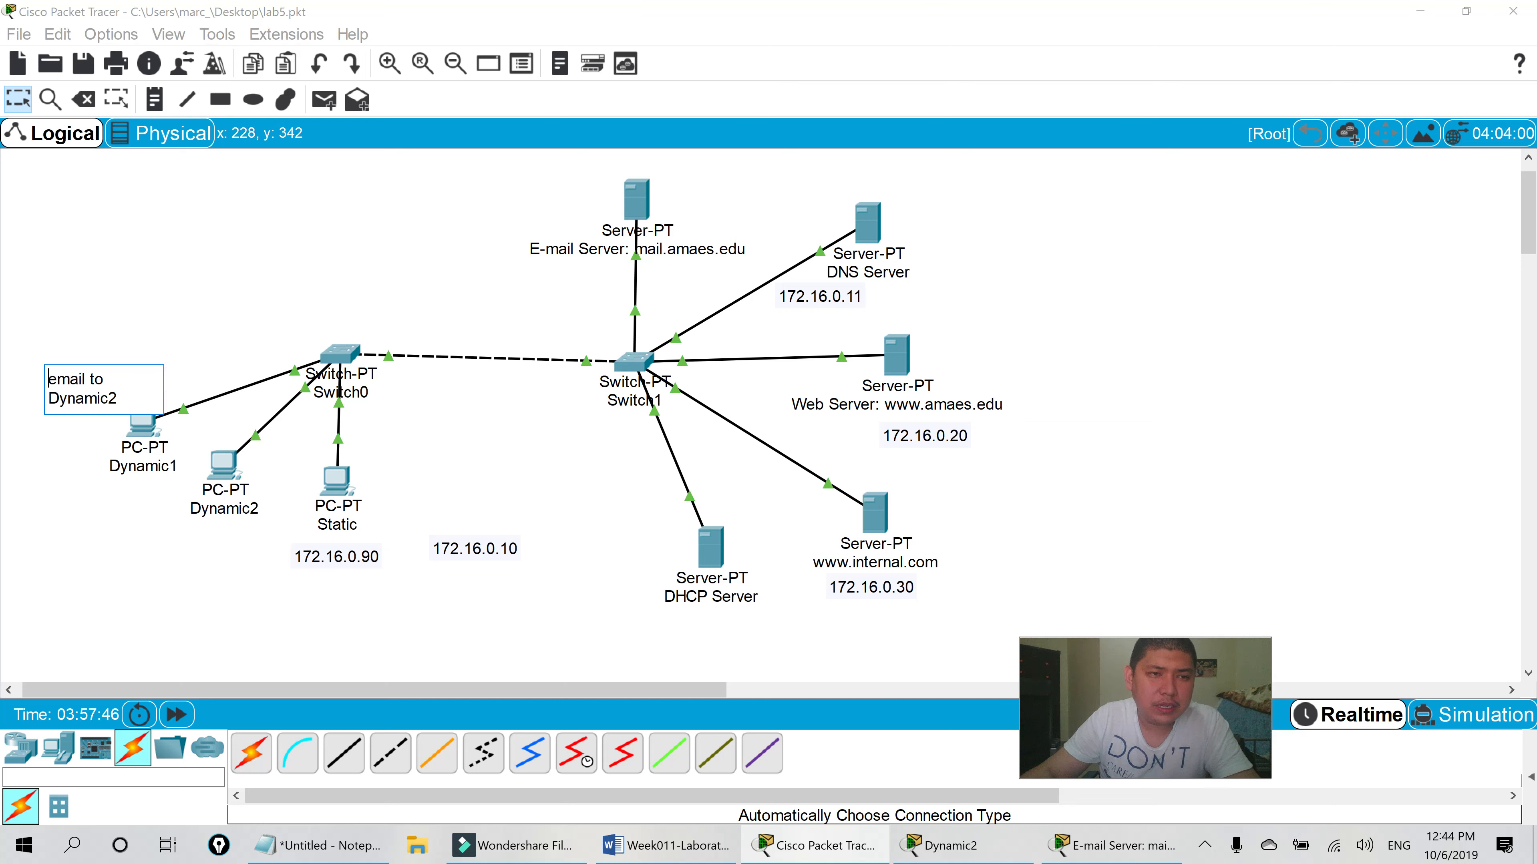
{"action": "double_click", "coordinate": [95, 398]}
{"action": "type", "text": "Staic"}
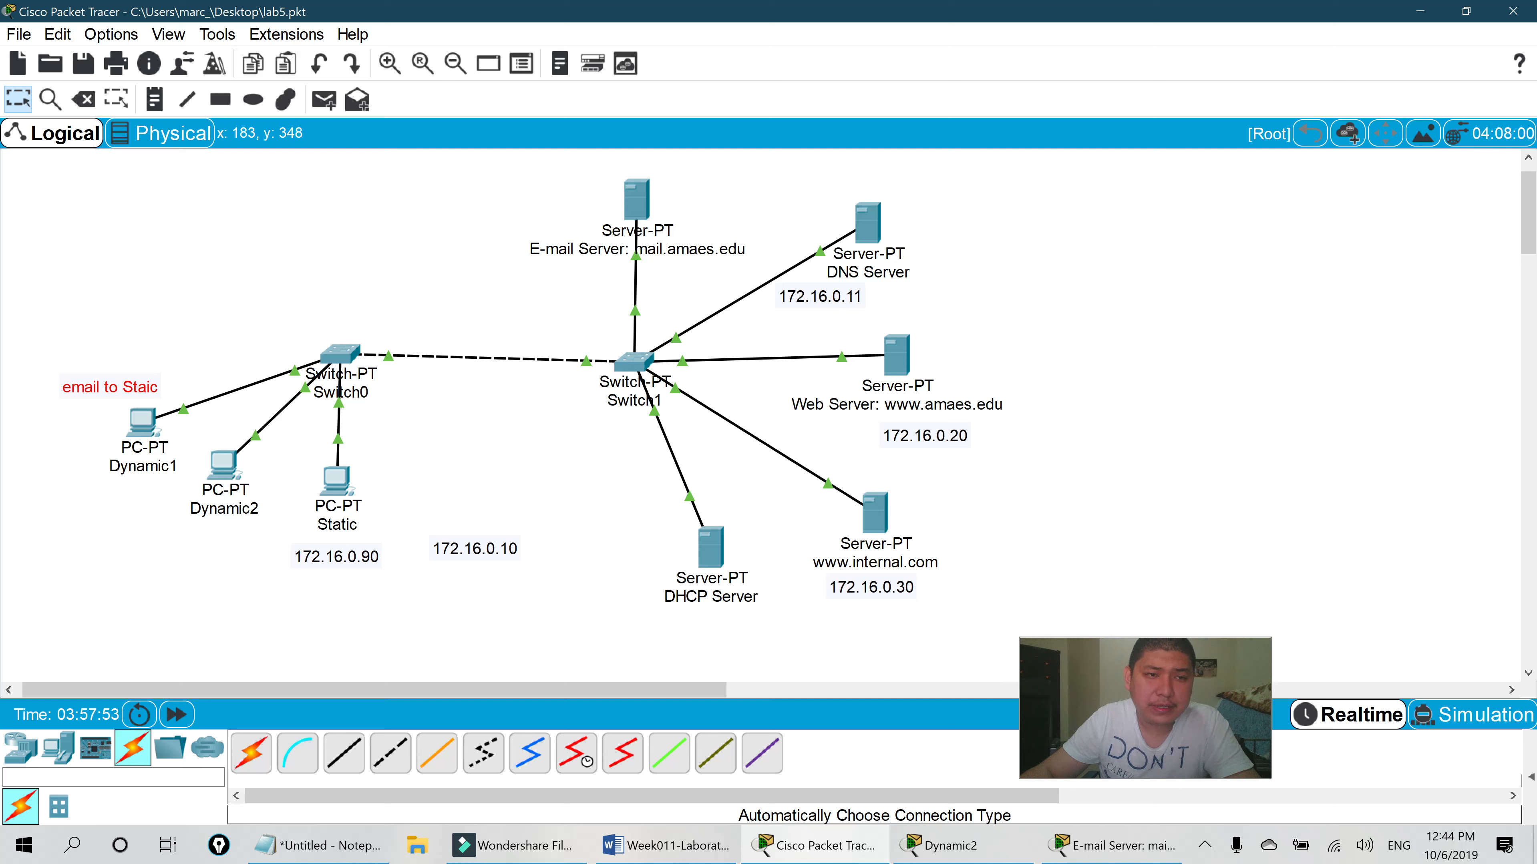
- Place the 'email to Staic' note just above the E-mail Server
{"action": "left_click_drag", "start_coordinate": [110, 387], "coordinate": [548, 199]}
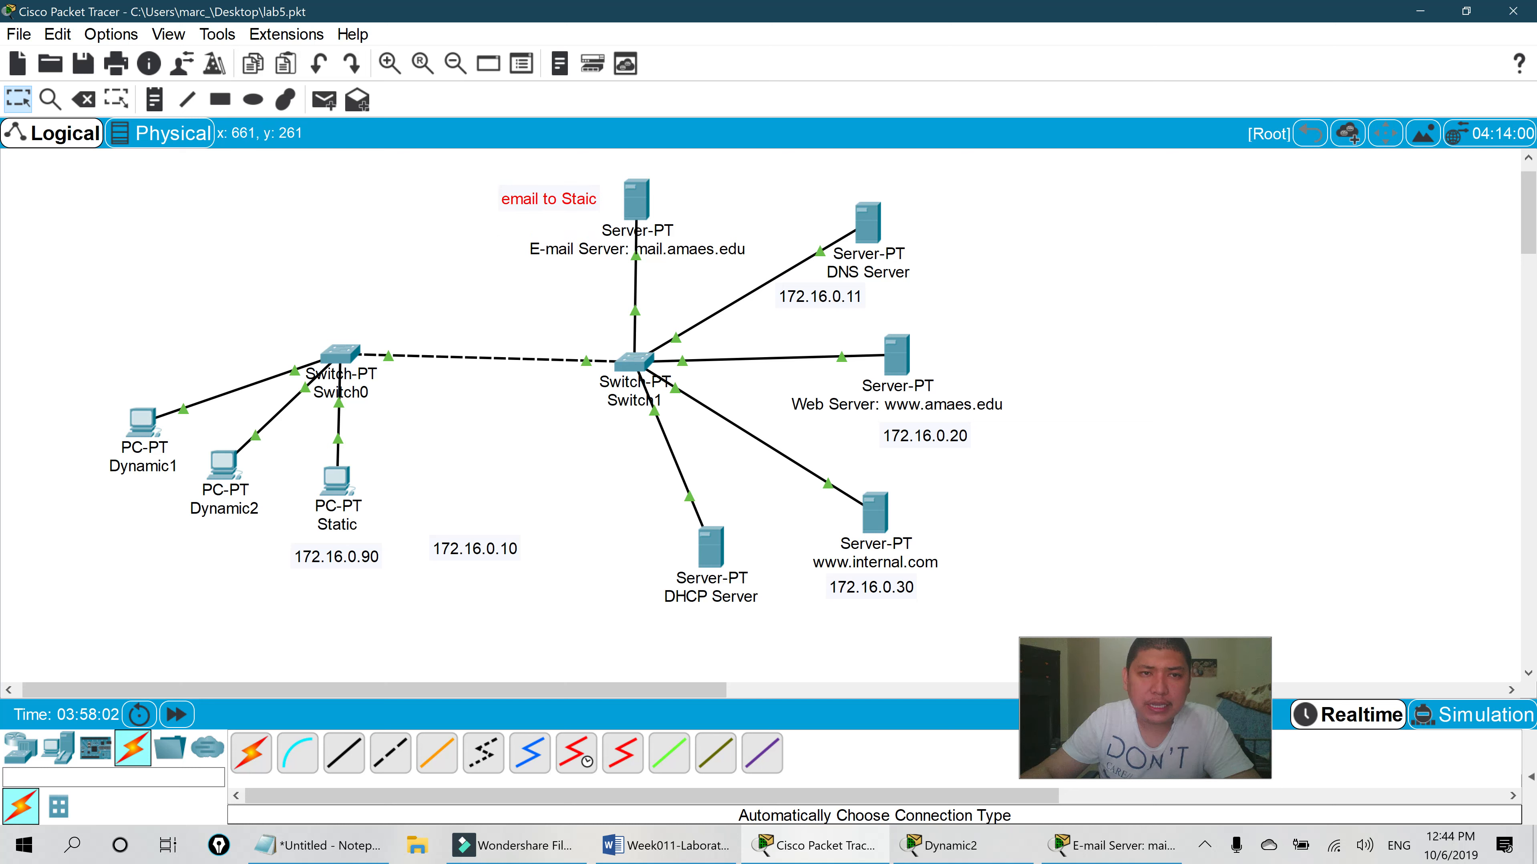
{"action": "left_click_drag", "start_coordinate": [549, 199], "coordinate": [576, 213]}
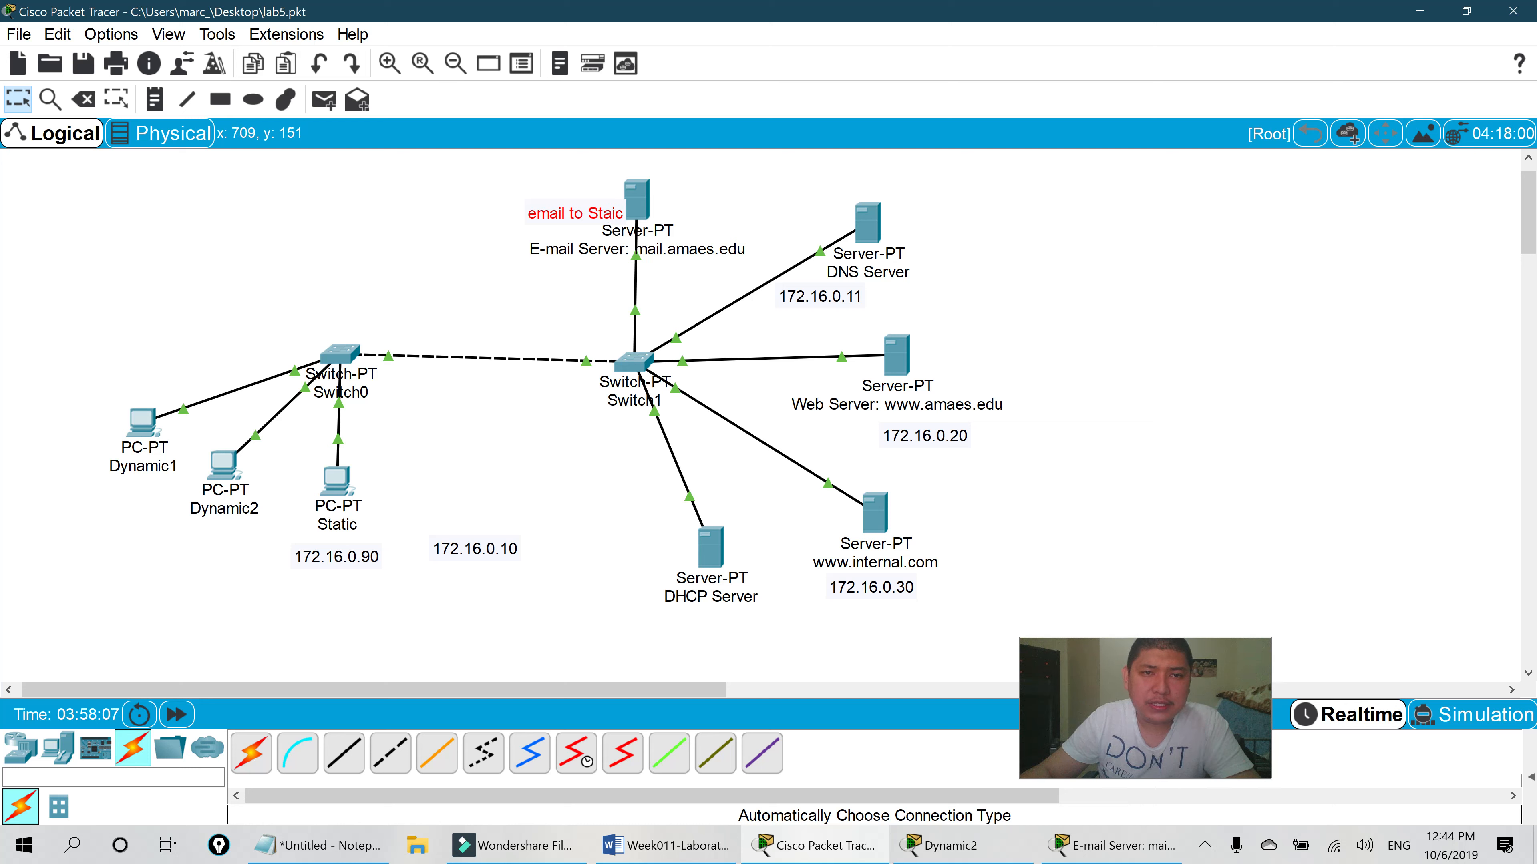
{"action": "left_click_drag", "start_coordinate": [595, 206], "coordinate": [612, 193]}
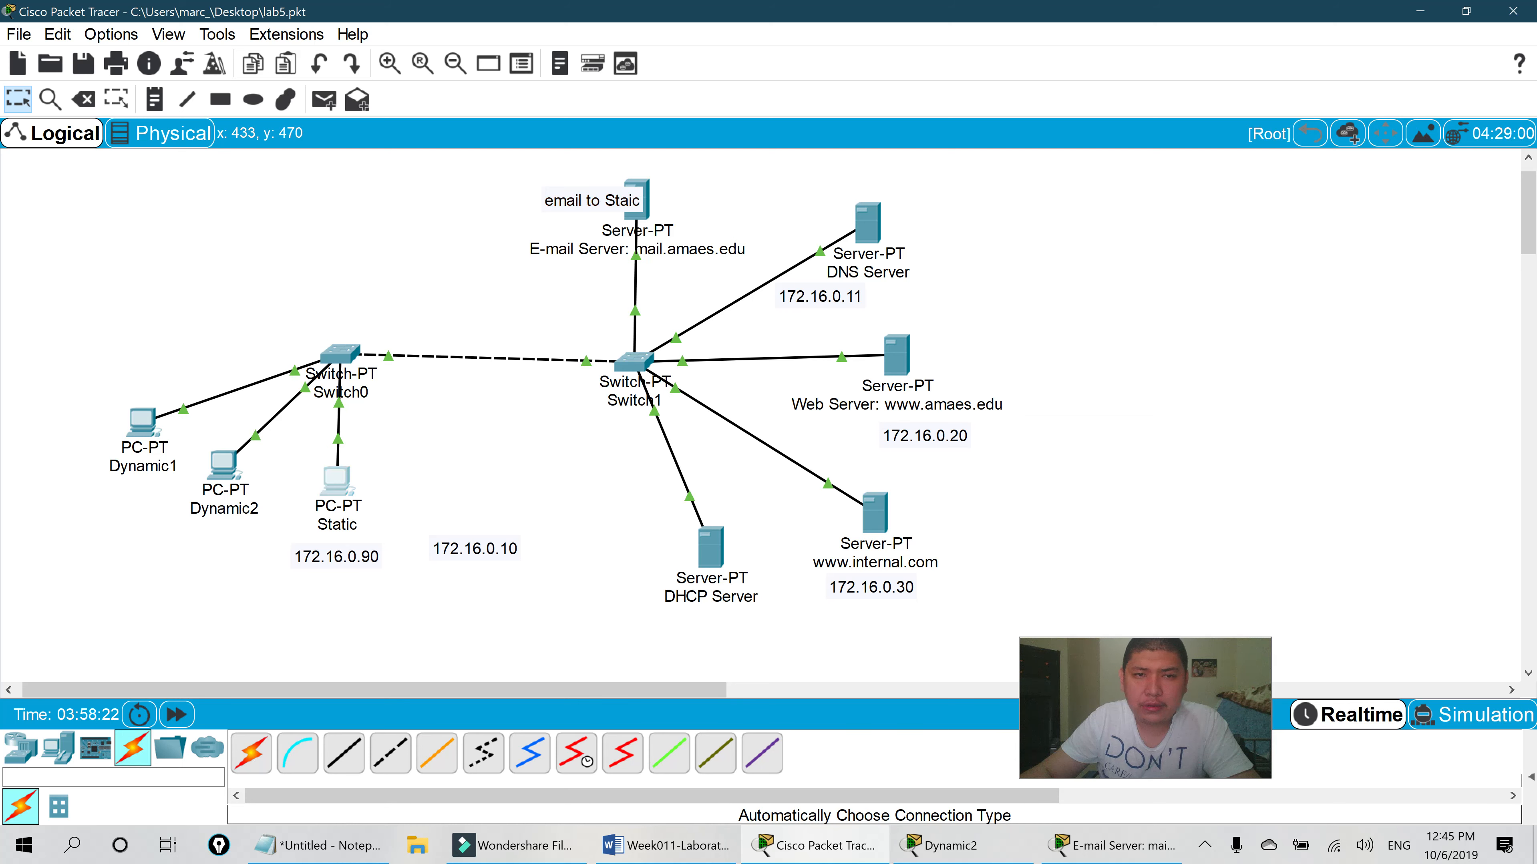
- Open and close the Static PC's configuration, then fine-tune the note near the E-mail Server
{"action": "left_click", "coordinate": [336, 479]}
{"action": "left_click", "coordinate": [1085, 112]}
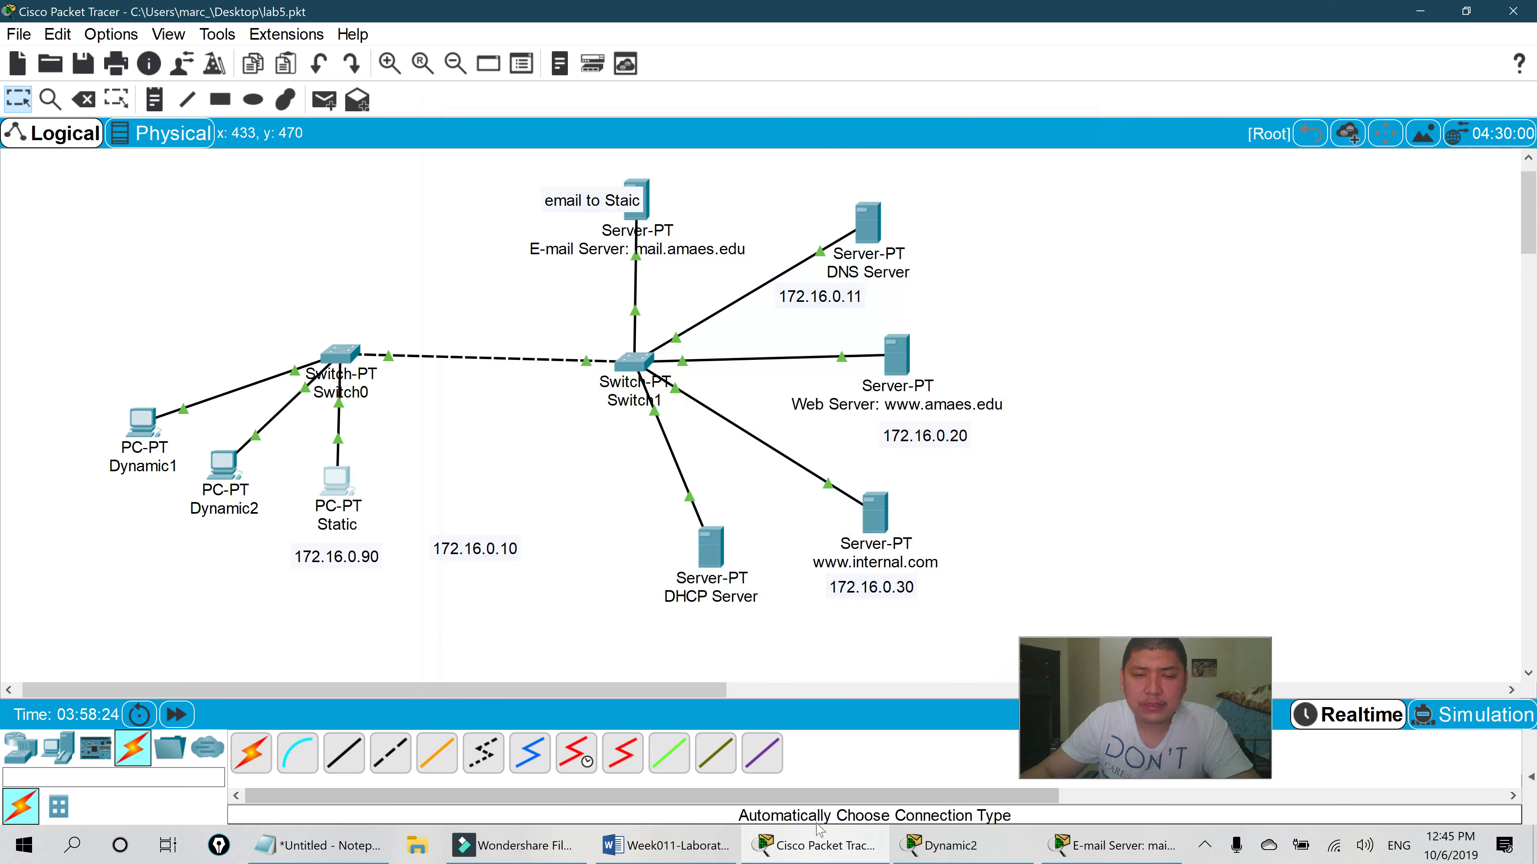
{"action": "left_click_drag", "start_coordinate": [601, 215], "coordinate": [599, 233]}
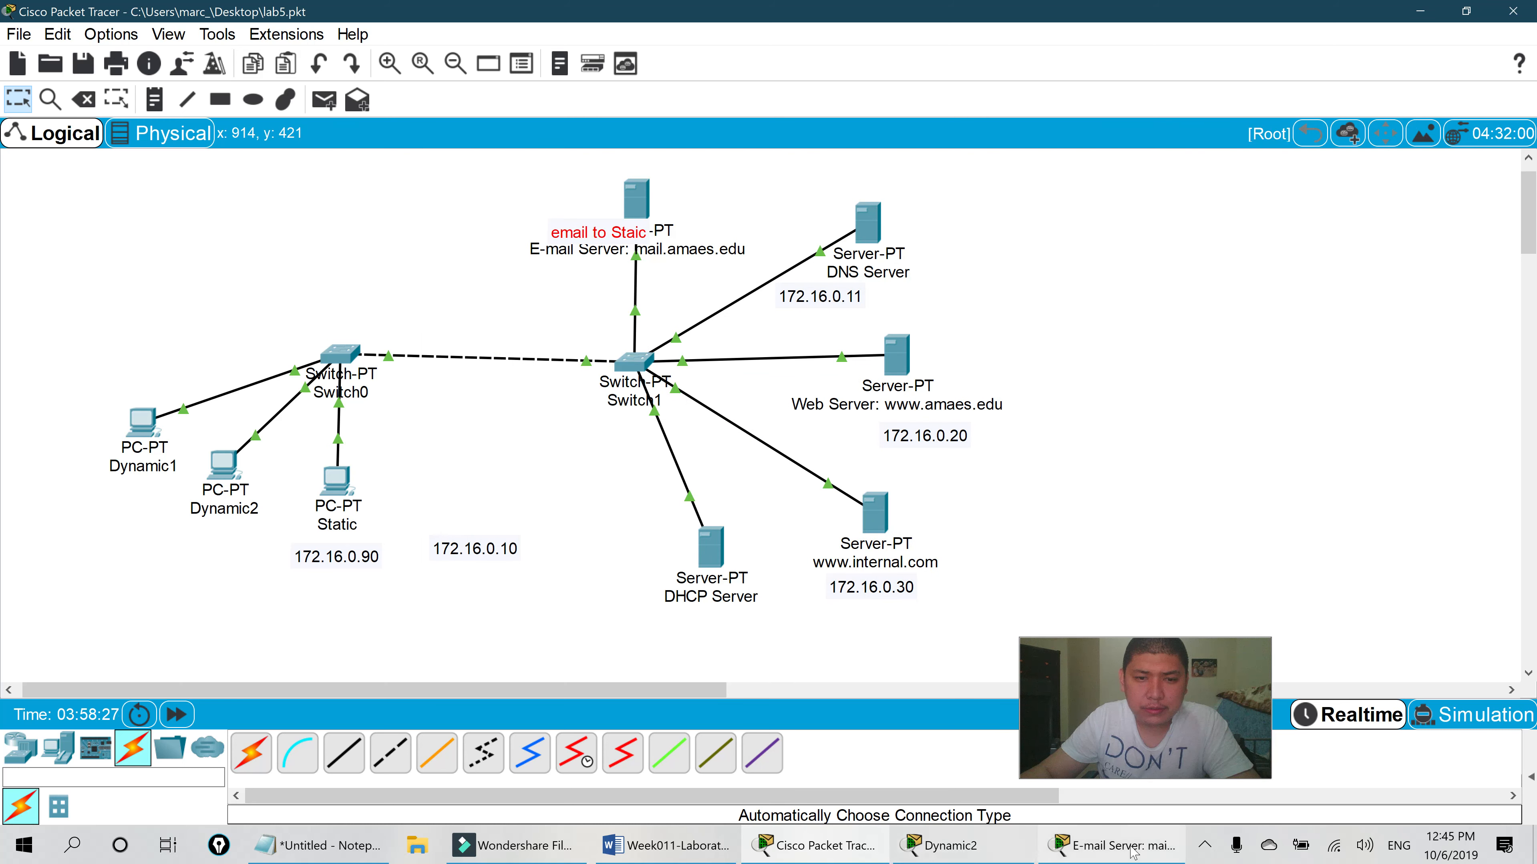
{"action": "left_click", "coordinate": [1116, 845]}
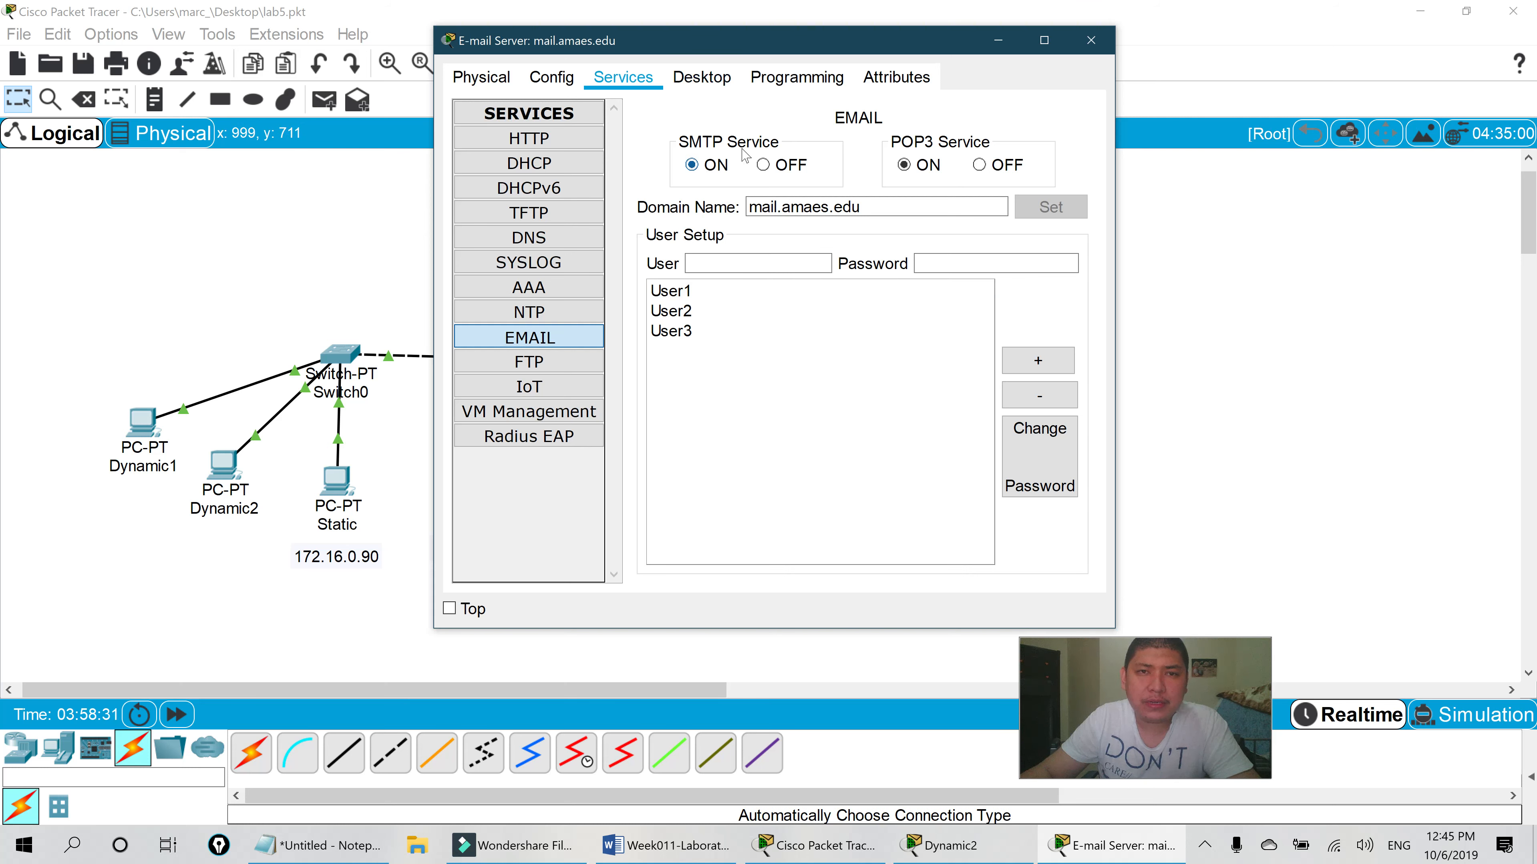
{"action": "left_click_drag", "start_coordinate": [726, 40], "coordinate": [689, 91]}
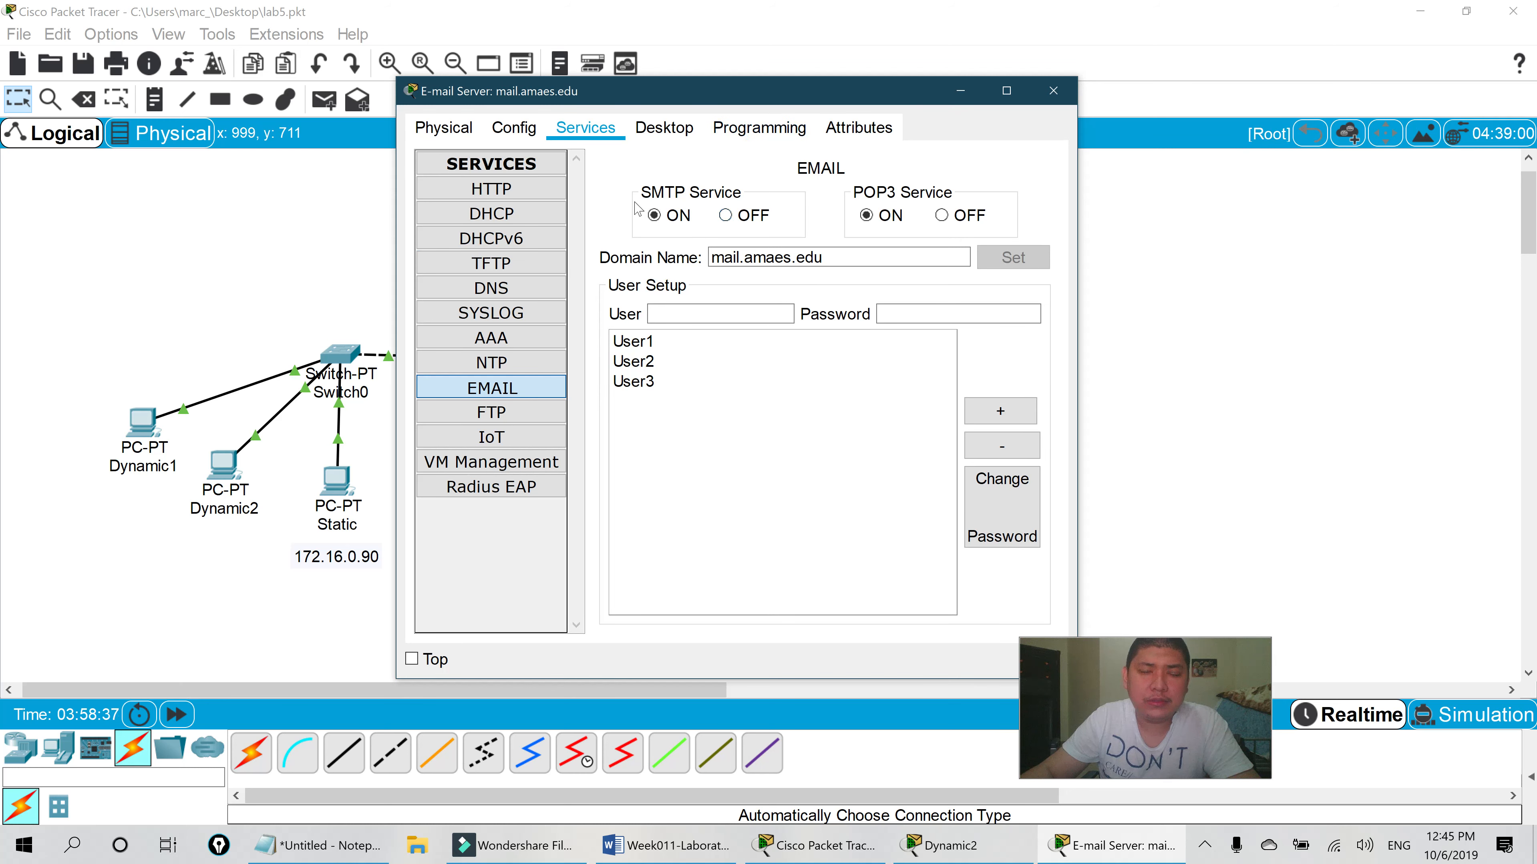
{"action": "left_click_drag", "start_coordinate": [755, 92], "coordinate": [779, 112]}
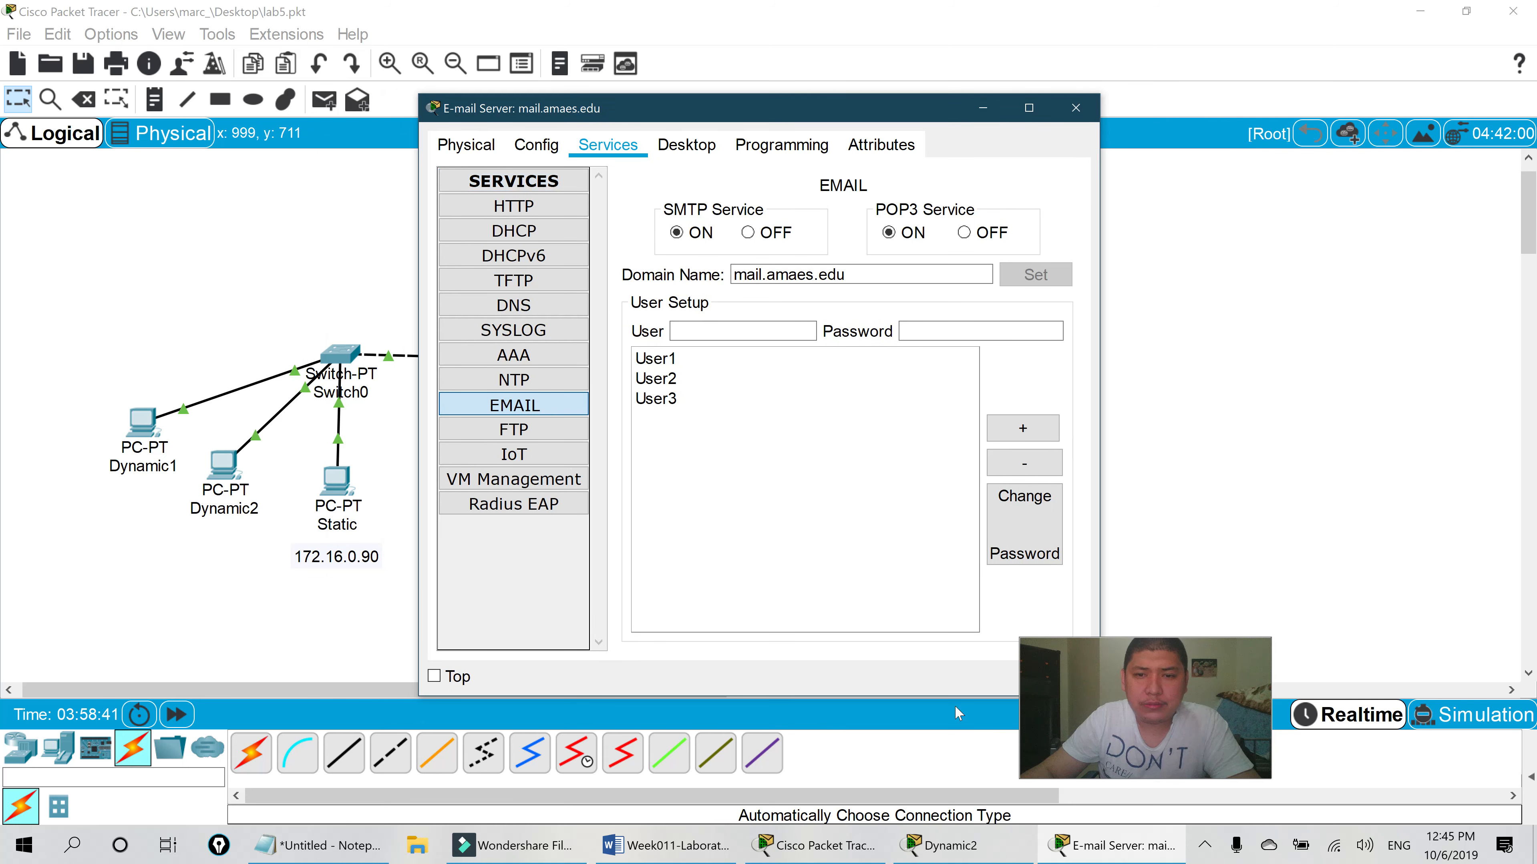
{"action": "left_click", "coordinate": [939, 851]}
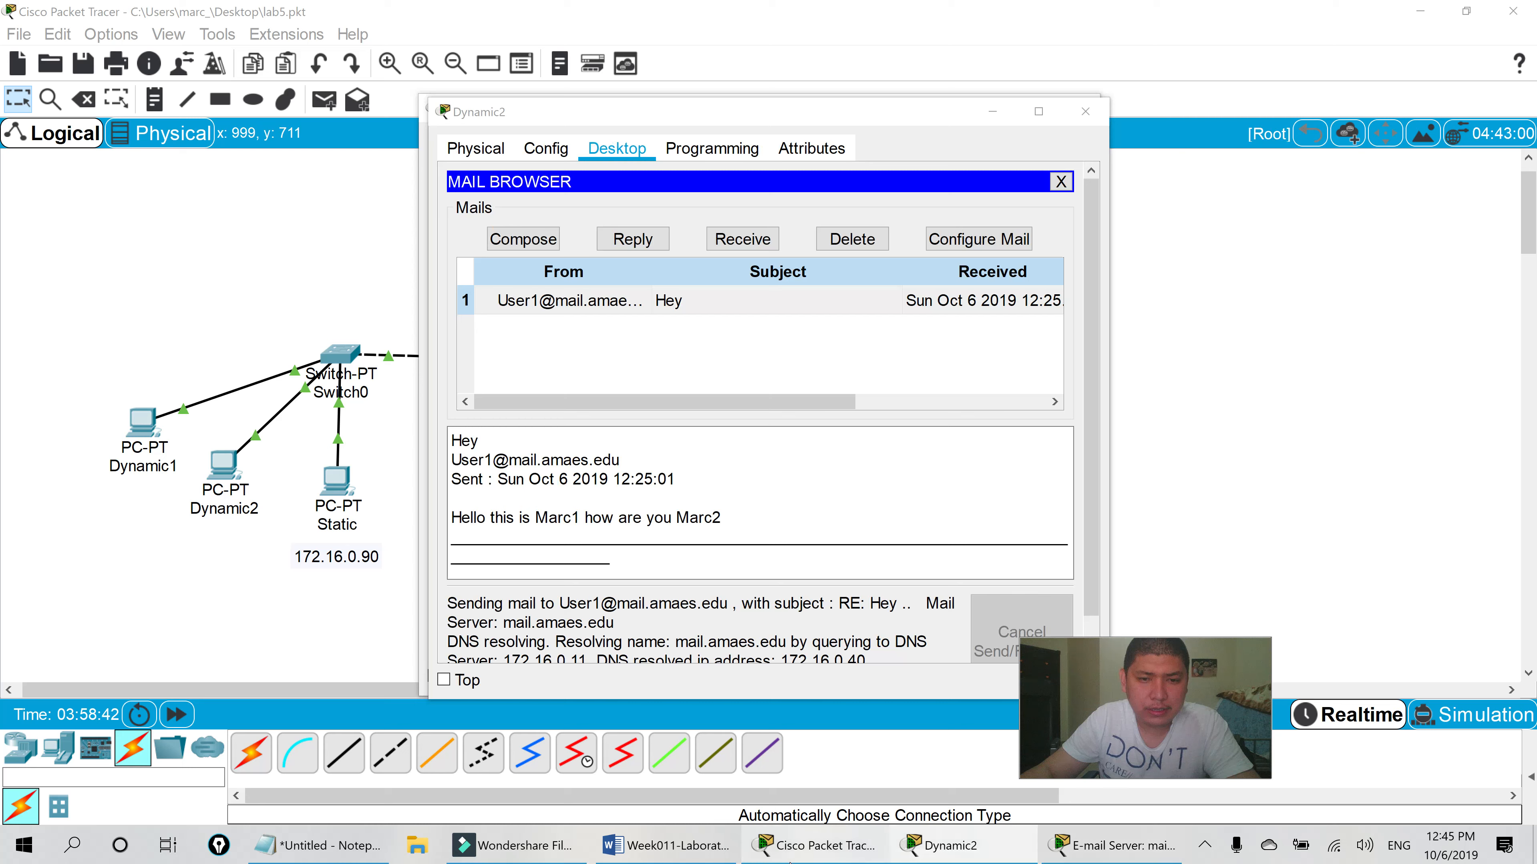
{"action": "left_click", "coordinate": [789, 858]}
{"action": "left_click", "coordinate": [702, 858]}
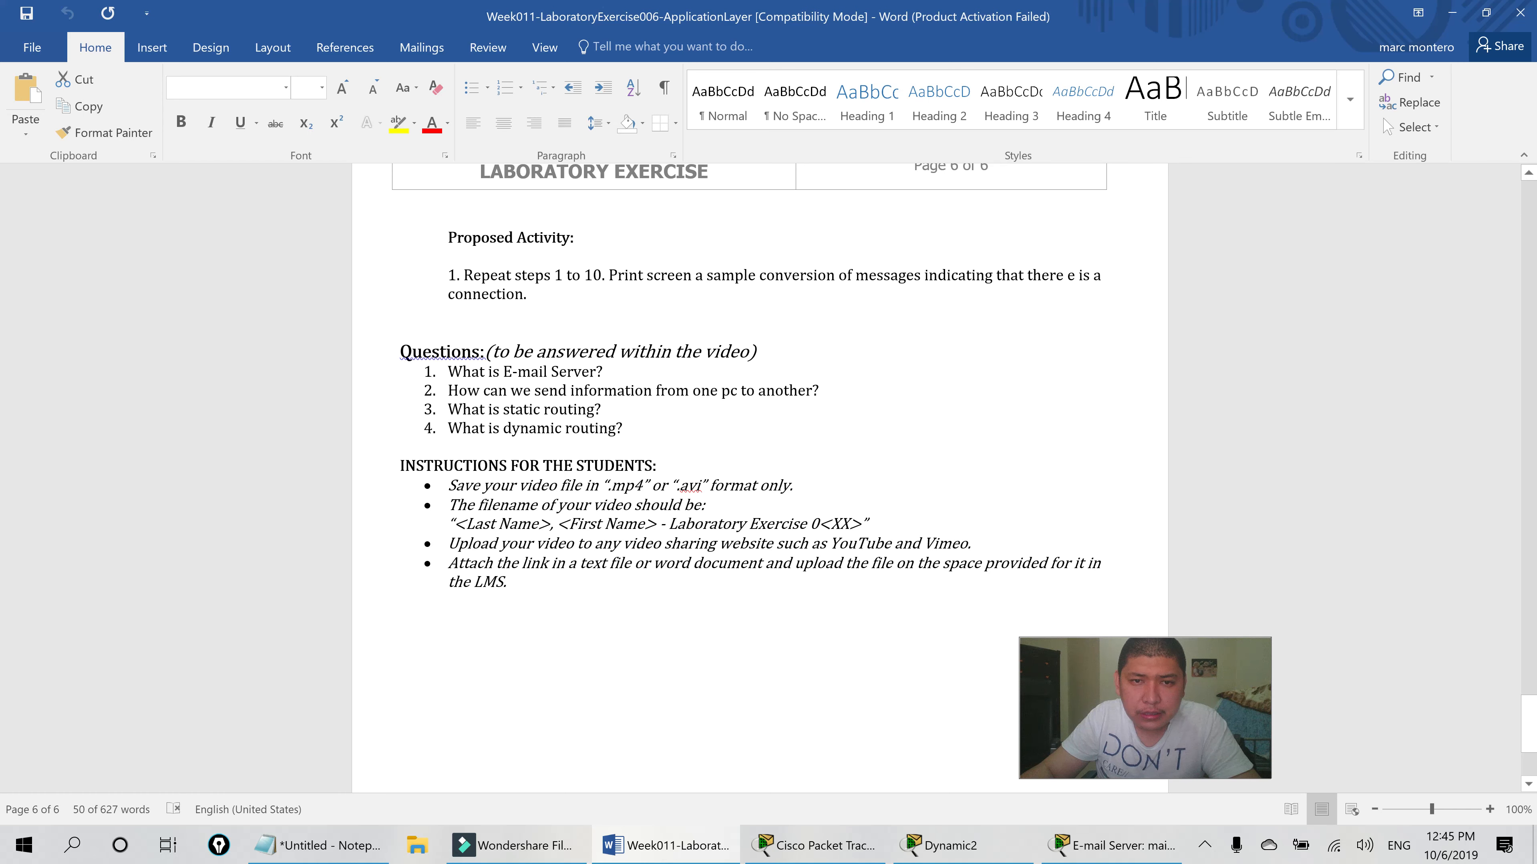
- Raise the Dynamic2 and E-mail Server windows, then bring the Notepad SMTP notes to the front
{"action": "left_click", "coordinate": [917, 848]}
{"action": "left_click", "coordinate": [1077, 847]}
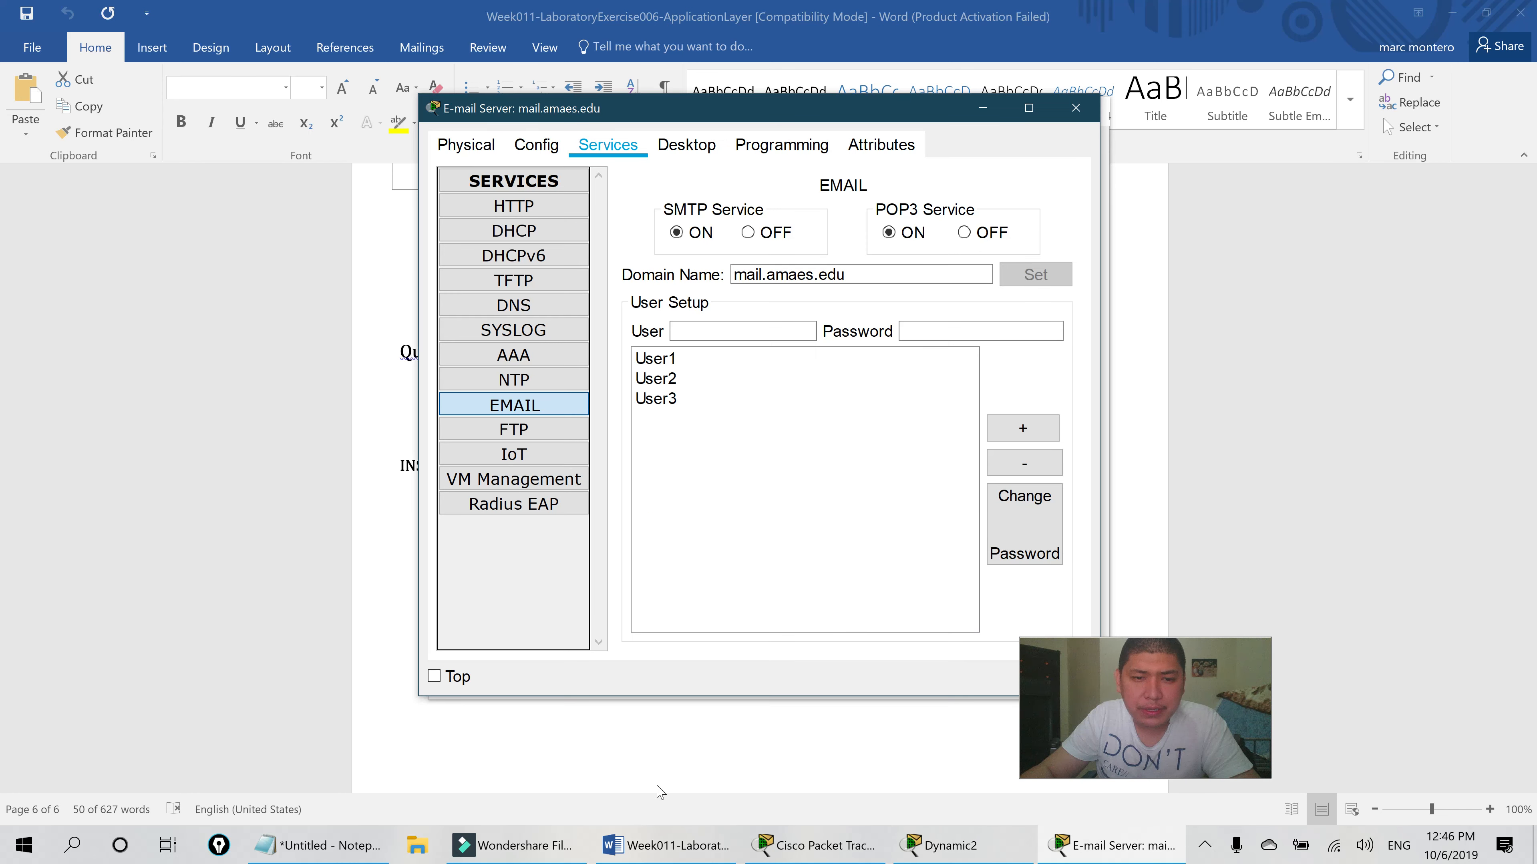
{"action": "left_click", "coordinate": [320, 845]}
- Add 'Transport Layer' and 'TCP VS UDP' lines below the SMTP letter breakdown
{"action": "key", "text": "Return"}
{"action": "key", "text": "Return"}
{"action": "type", "text": "Transport Layer"}
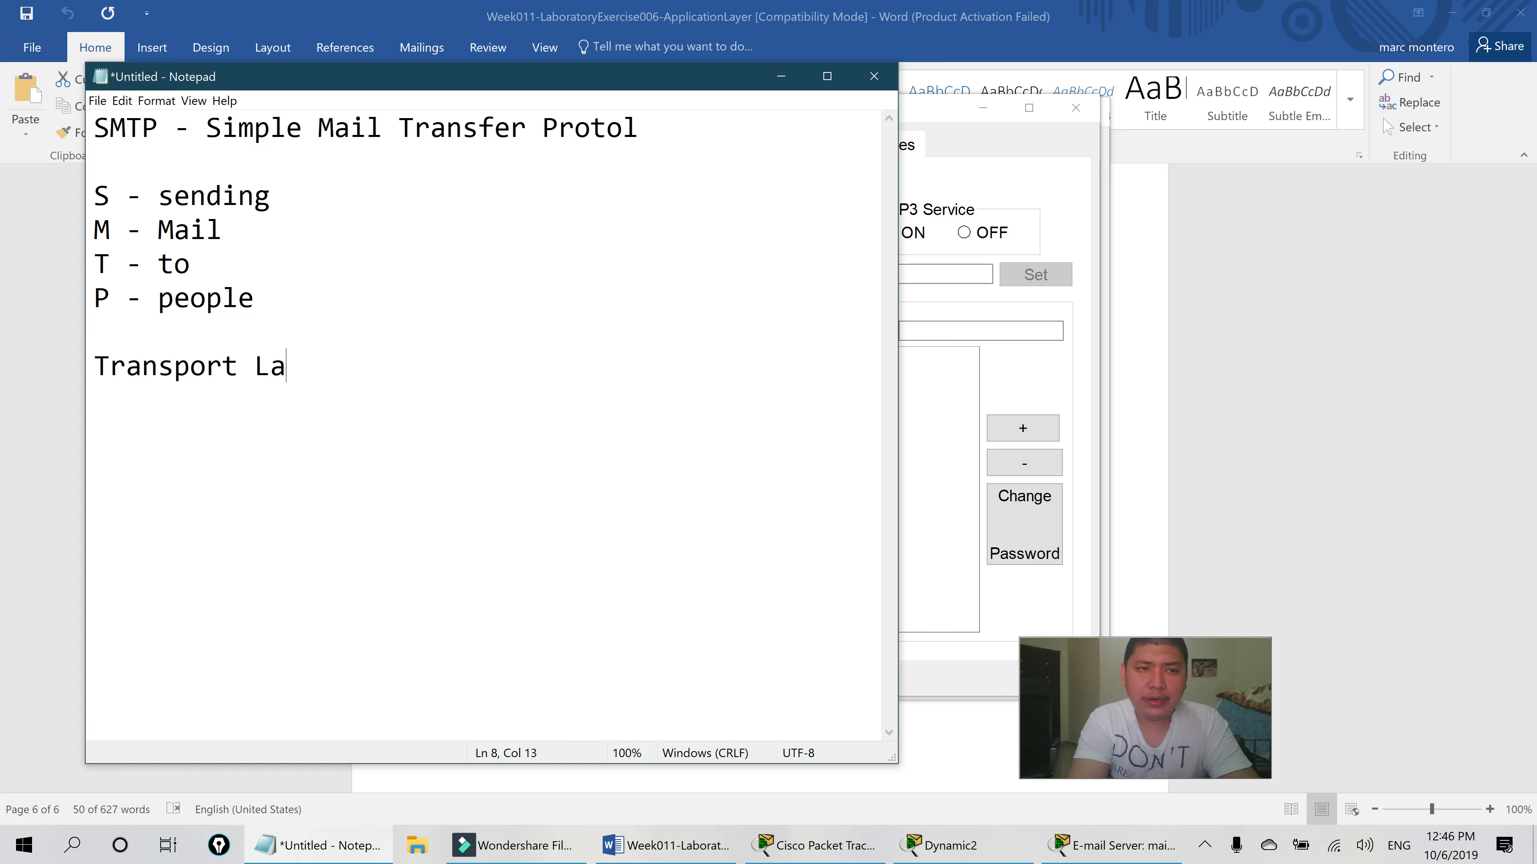
{"action": "key", "text": "Return"}
{"action": "key", "text": "Return"}
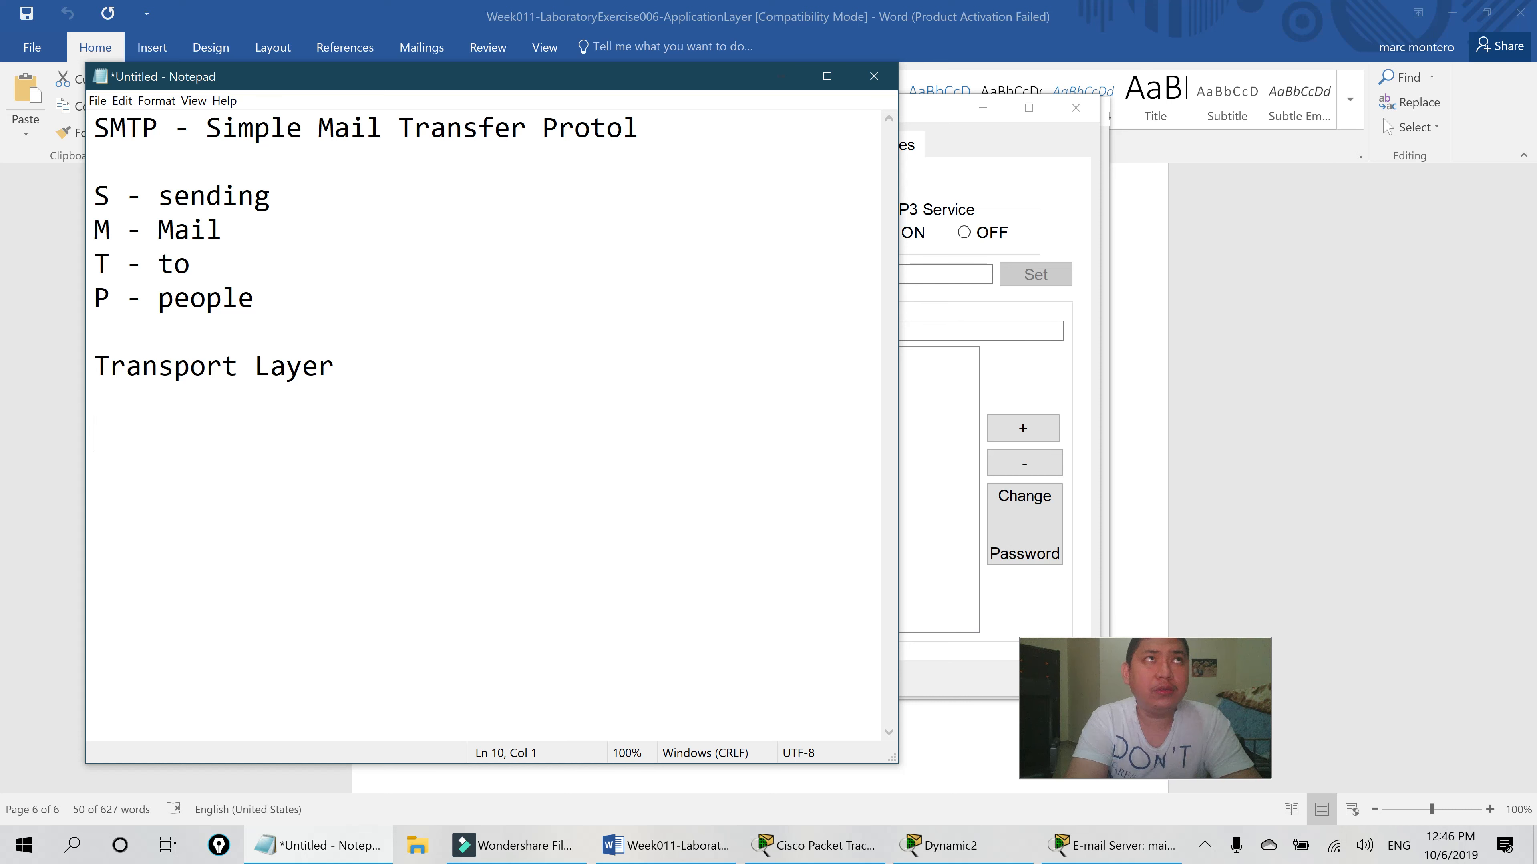
{"action": "type", "text": "UDP"}
{"action": "key", "text": "Left"}
{"action": "key", "text": "Left"}
{"action": "key", "text": "Left"}
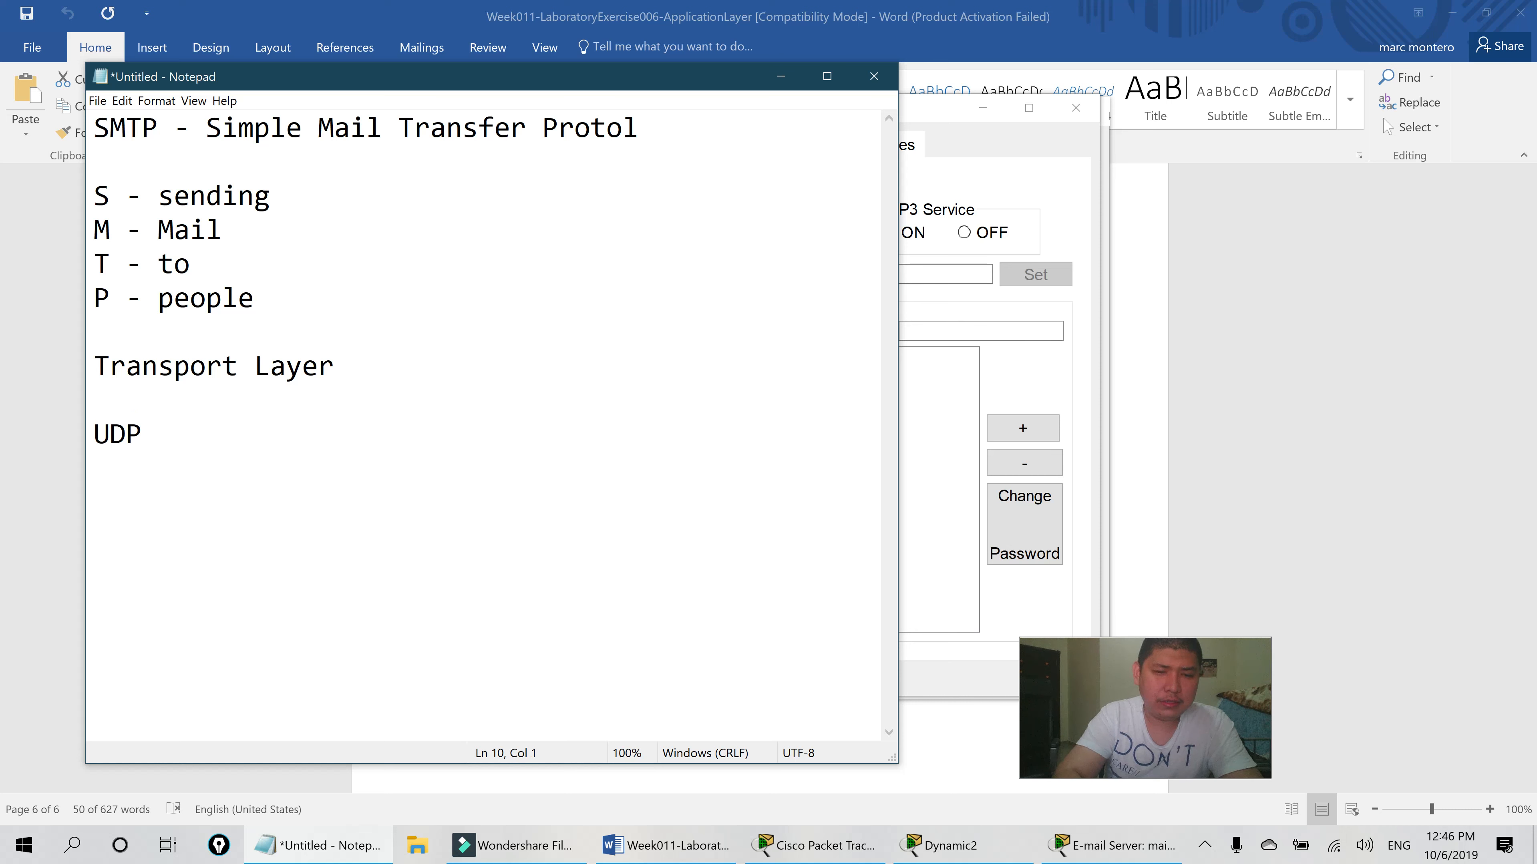
{"action": "type", "text": "TCP  VS"}
- Add the line 'SMTP -use the TCP' below the TCP VS UDP comparison
{"action": "left_click", "coordinate": [270, 433]}
{"action": "key", "text": "Return"}
{"action": "key", "text": "Return"}
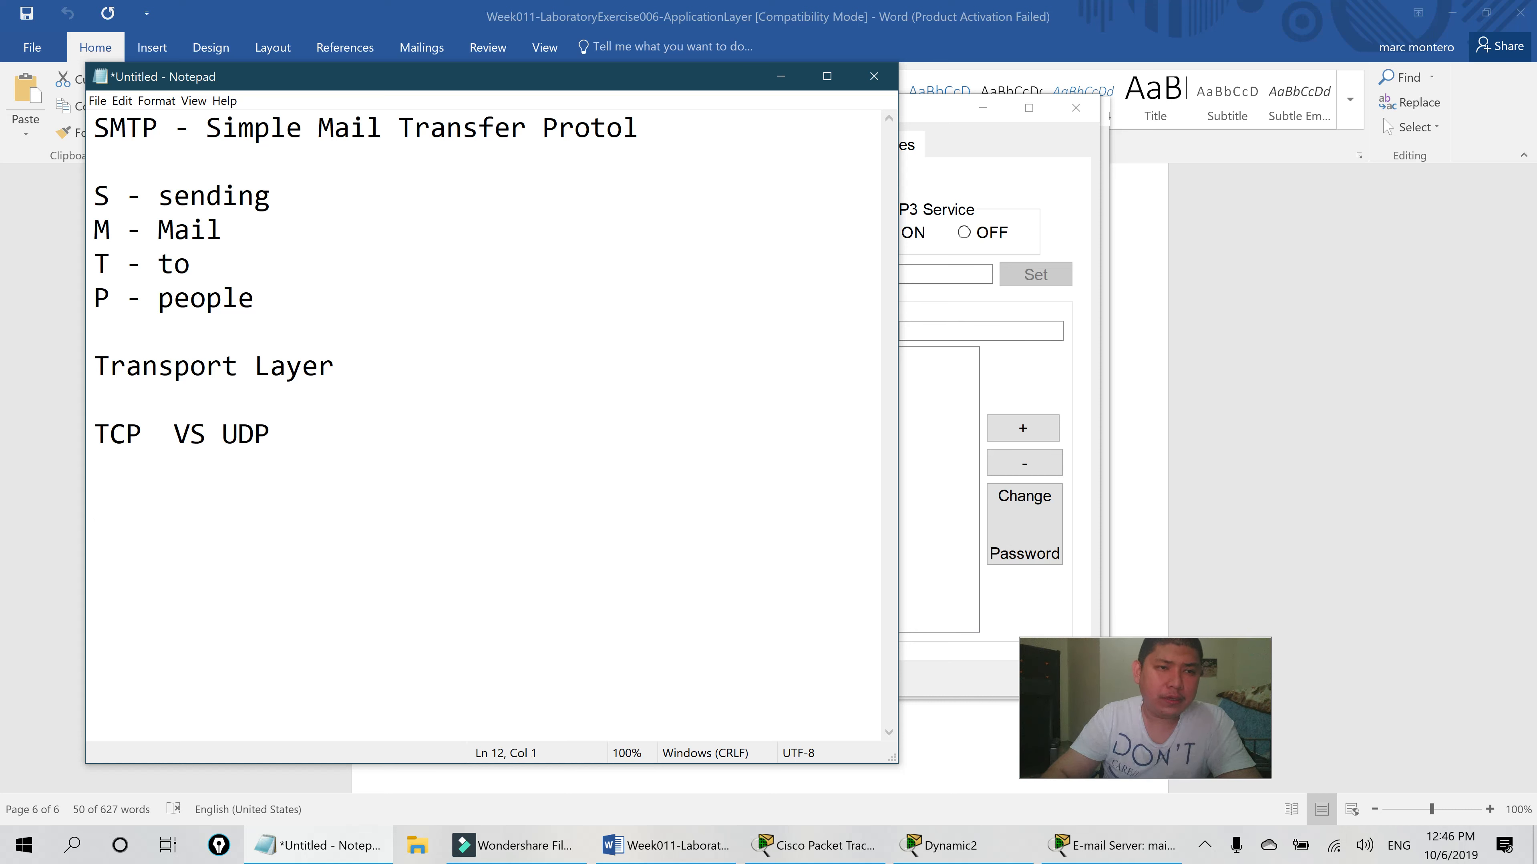
{"action": "type", "text": "SMTP "}
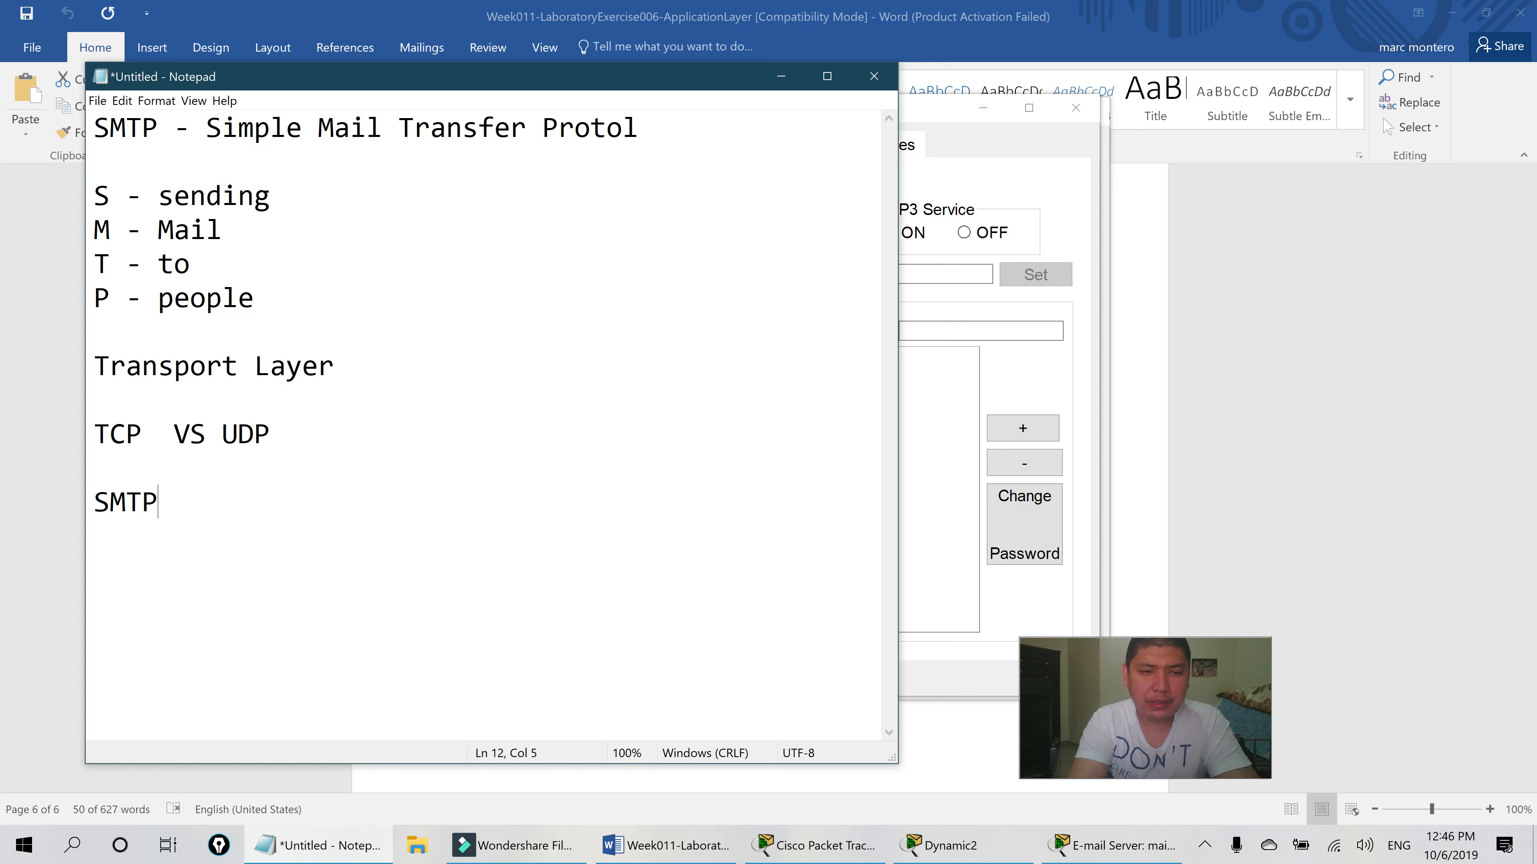
{"action": "type", "text": "u"}
{"action": "key", "text": "BackSpace"}
{"action": "type", "text": "-use "}
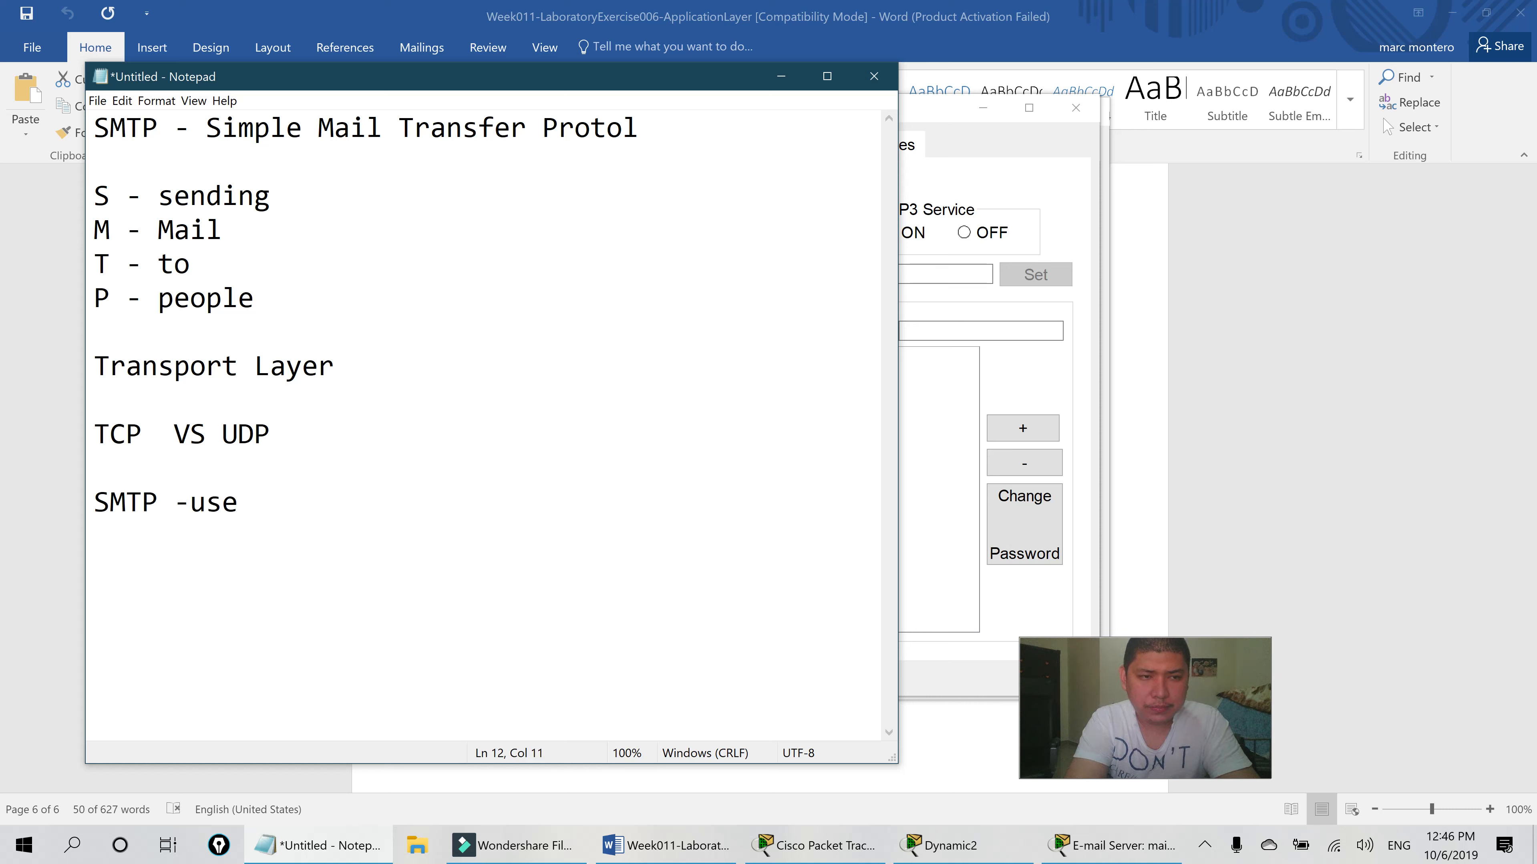
{"action": "type", "text": "the "}
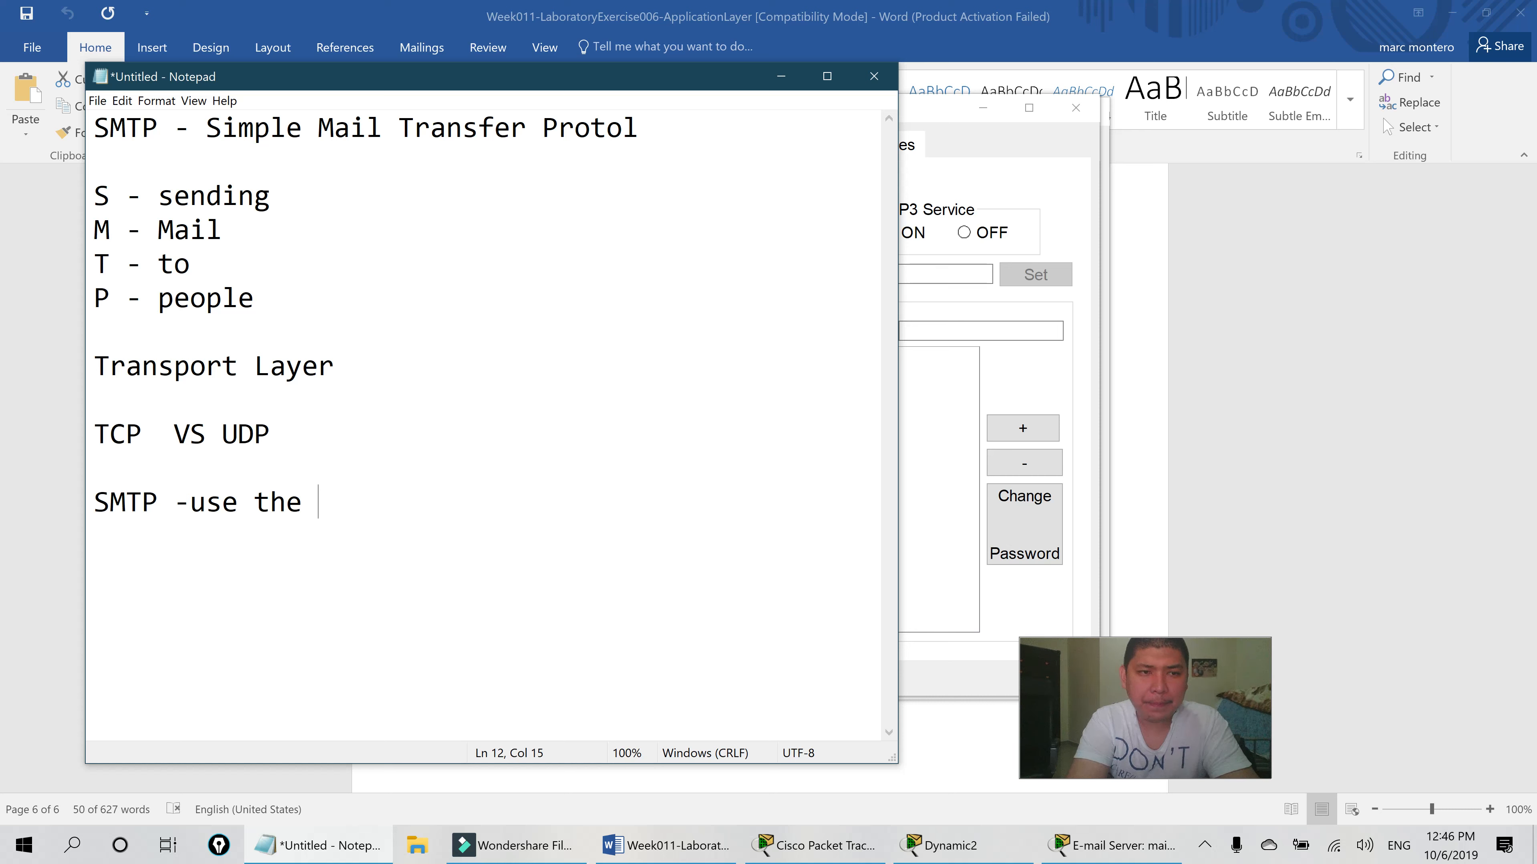
{"action": "type", "text": "TCP"}
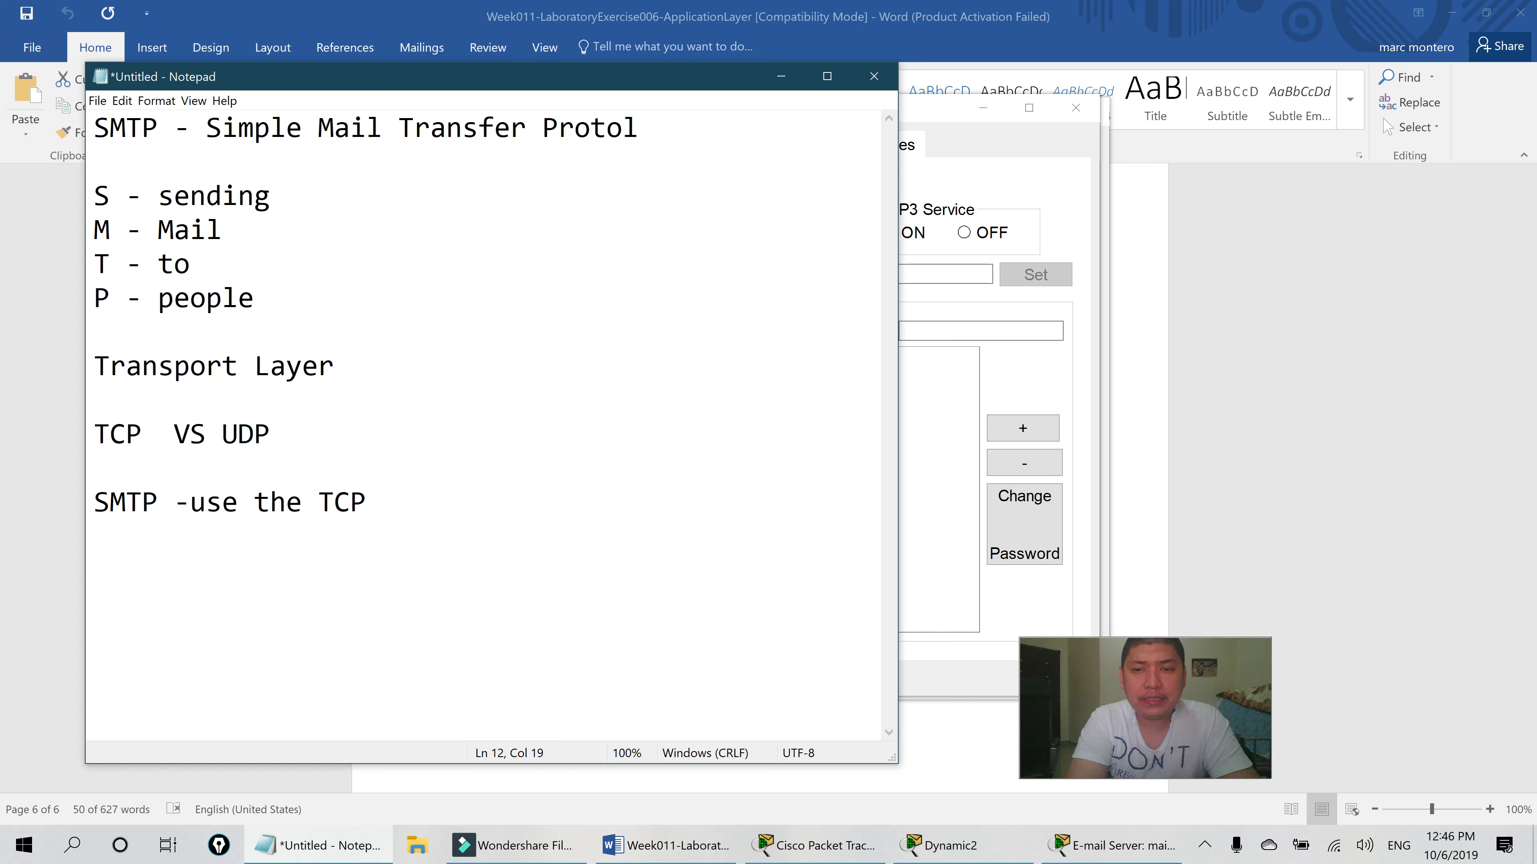
{"action": "key", "text": "Return"}
{"action": "key", "text": "Return"}
{"action": "type", "text": "TCP"}
{"action": "key", "text": "BackSpace"}
{"action": "key", "text": "BackSpace"}
{"action": "key", "text": "BackSpace"}
{"action": "key", "text": "BackSpace"}
- Add a TCP heading under 'TCP VS UDP' with '- Reliable tranport of data' beneath it
{"action": "left_click", "coordinate": [271, 434]}
{"action": "key", "text": "Return"}
{"action": "key", "text": "Return"}
{"action": "type", "text": "TCP - is a"}
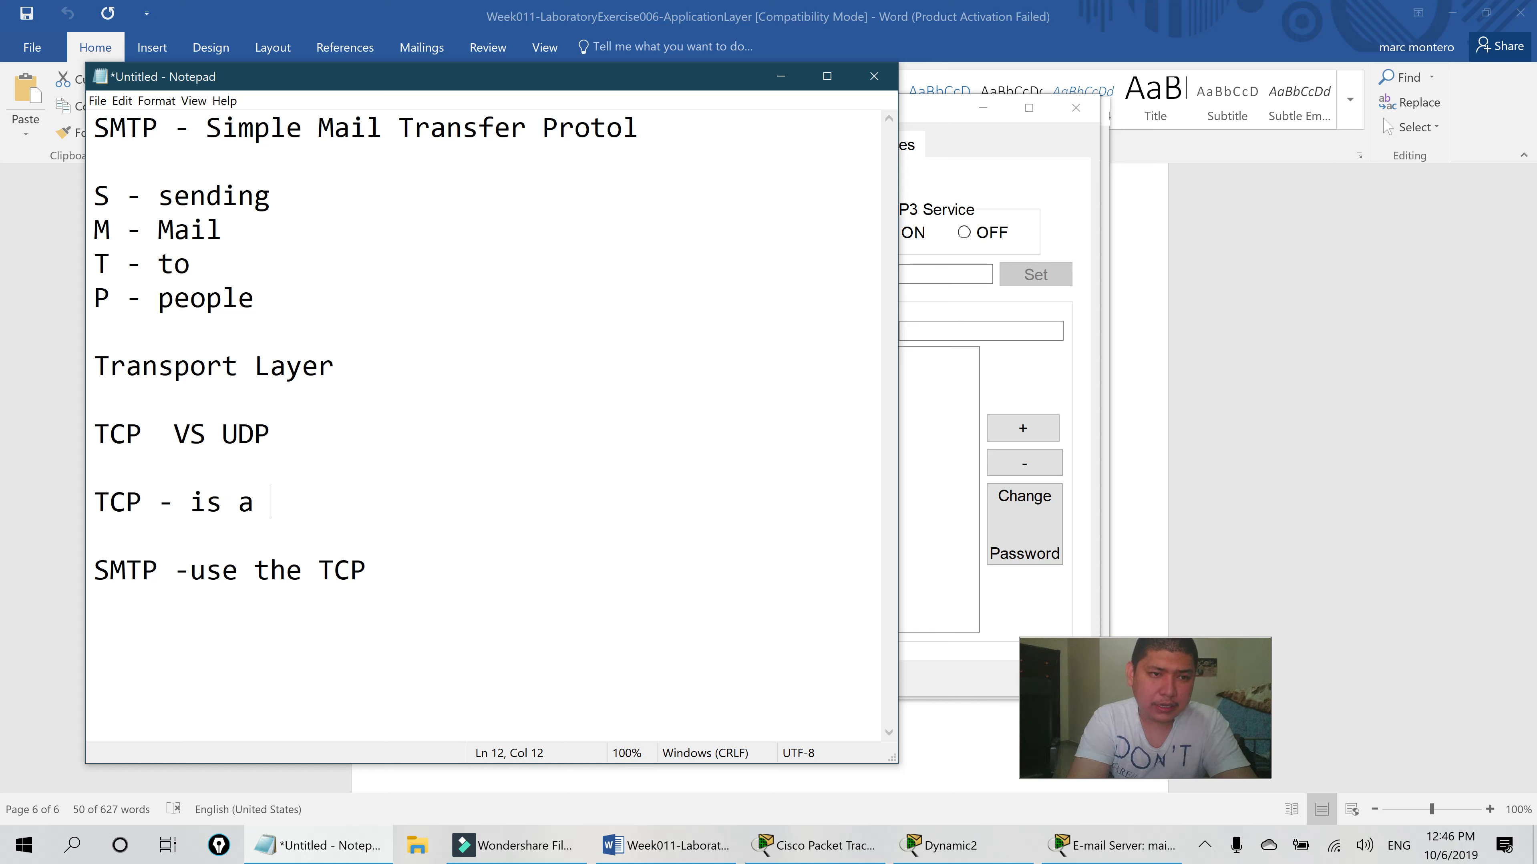
{"action": "key", "text": "BackSpace"}
{"action": "key", "text": "BackSpace"}
{"action": "key", "text": "BackSpace"}
{"action": "key", "text": "BackSpace"}
{"action": "key", "text": "BackSpace"}
{"action": "key", "text": "BackSpace"}
{"action": "key", "text": "BackSpace"}
{"action": "key", "text": "BackSpace"}
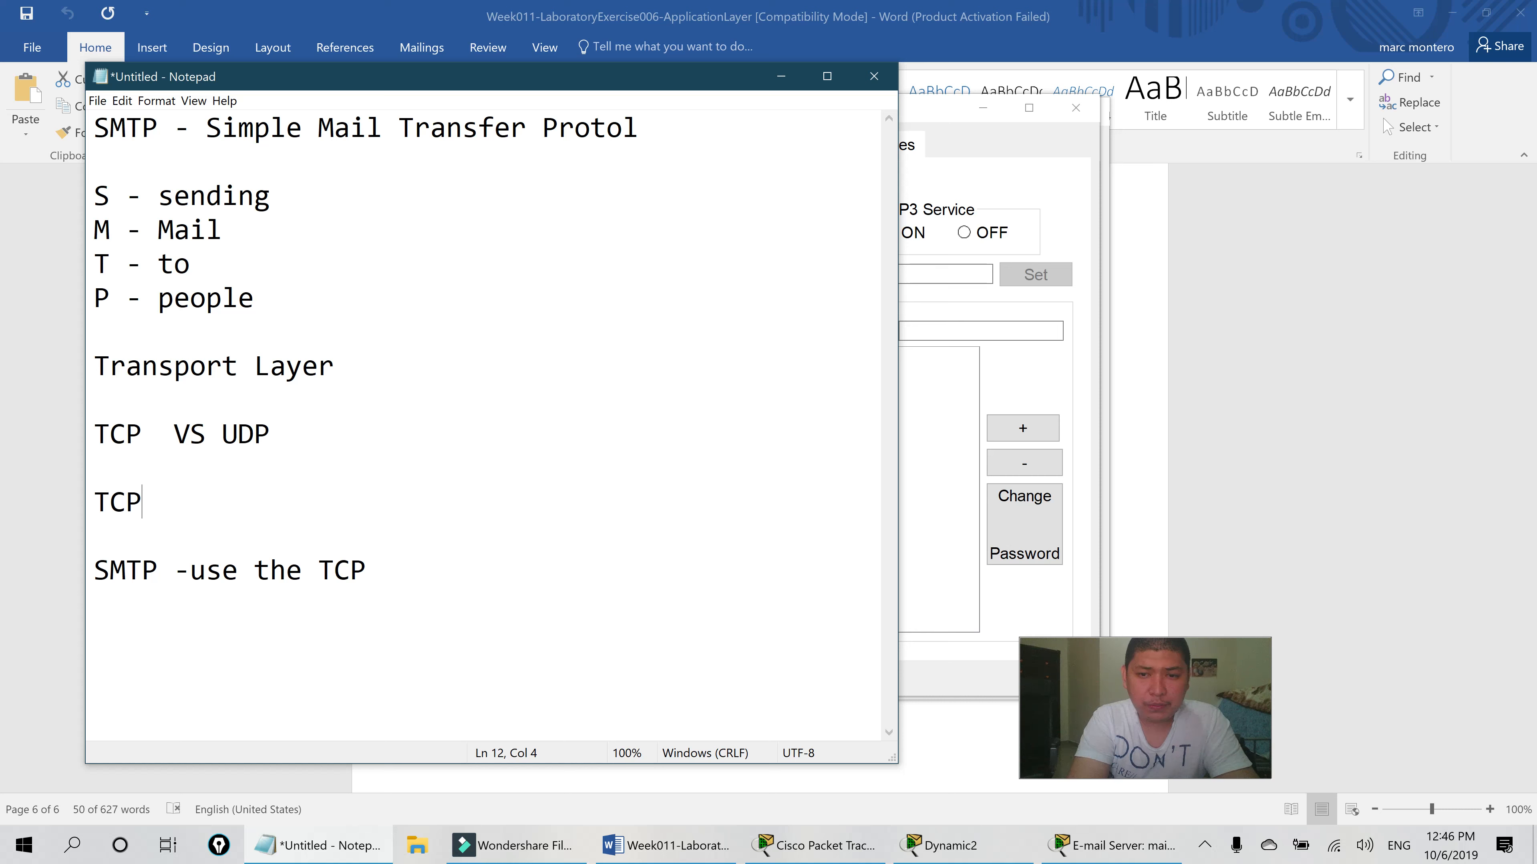
{"action": "key", "text": "Return"}
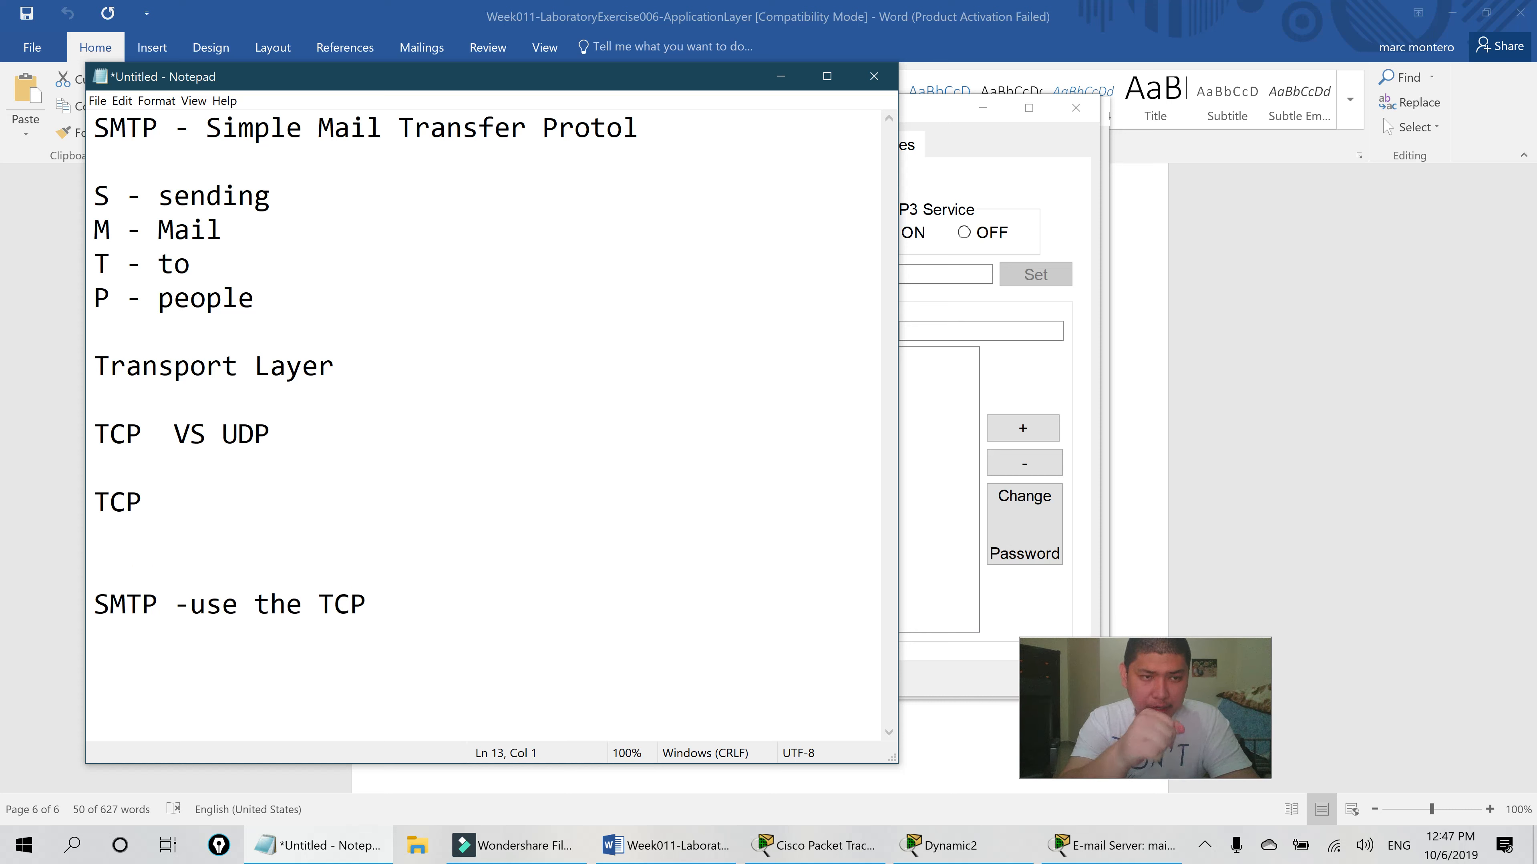
{"action": "type", "text": "- "}
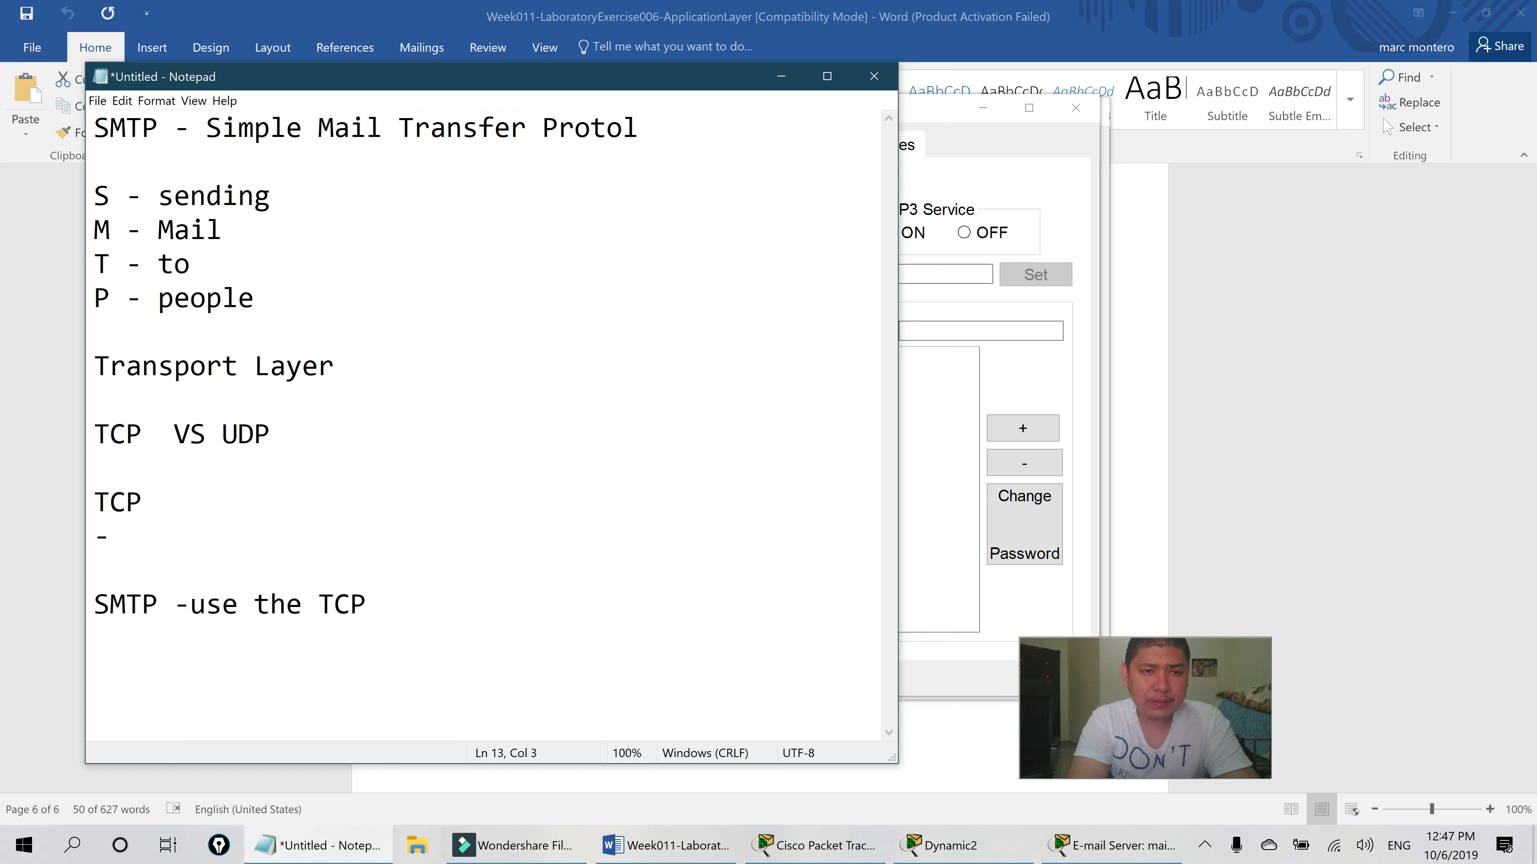
{"action": "type", "text": "Relia"}
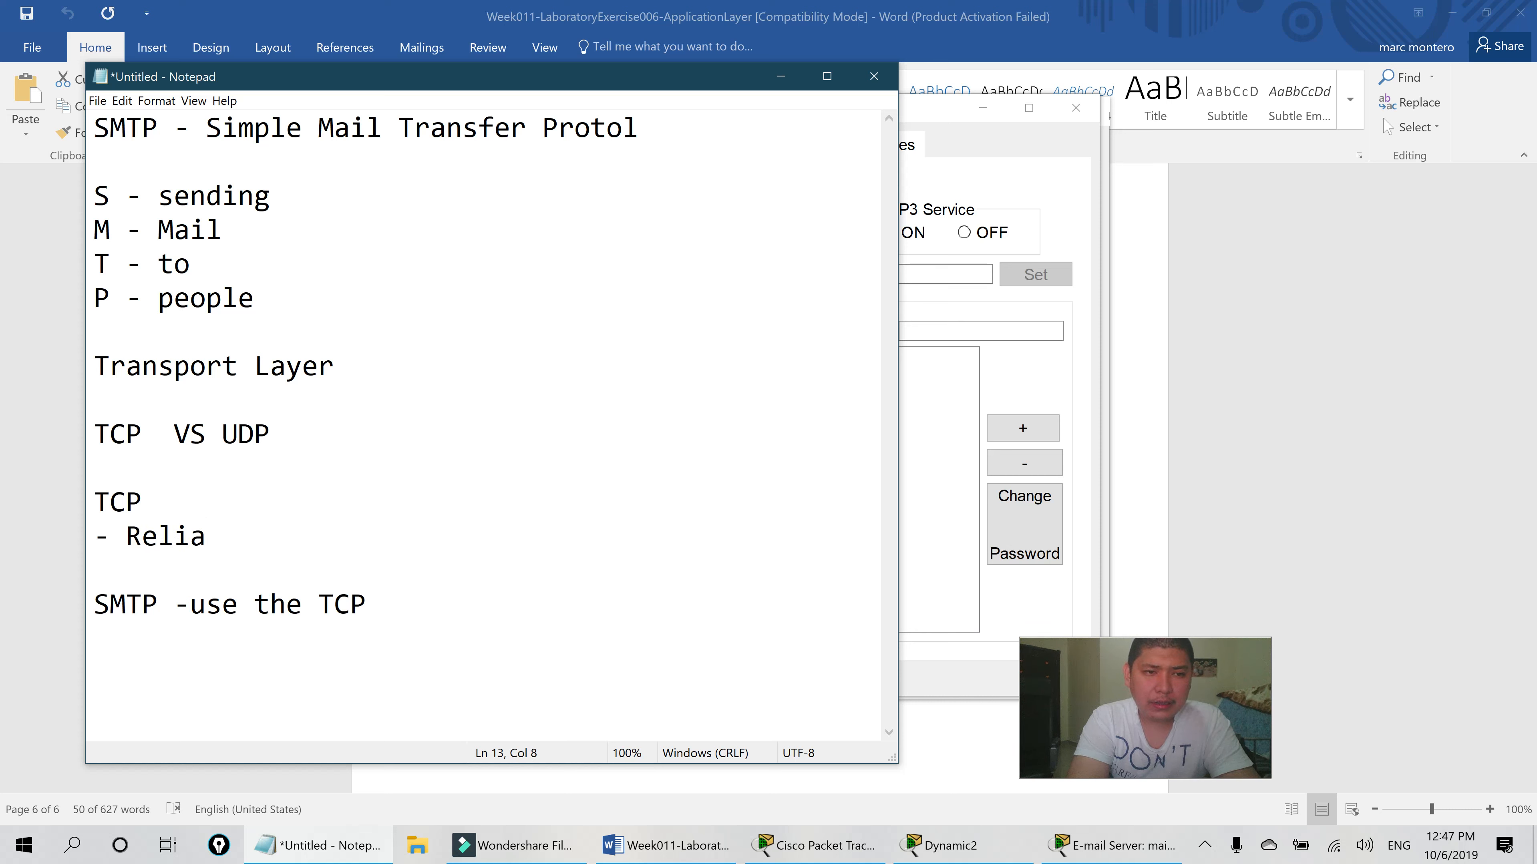
{"action": "type", "text": "ble tranport of data"}
{"action": "key", "text": "Return"}
{"action": "key", "text": "Return"}
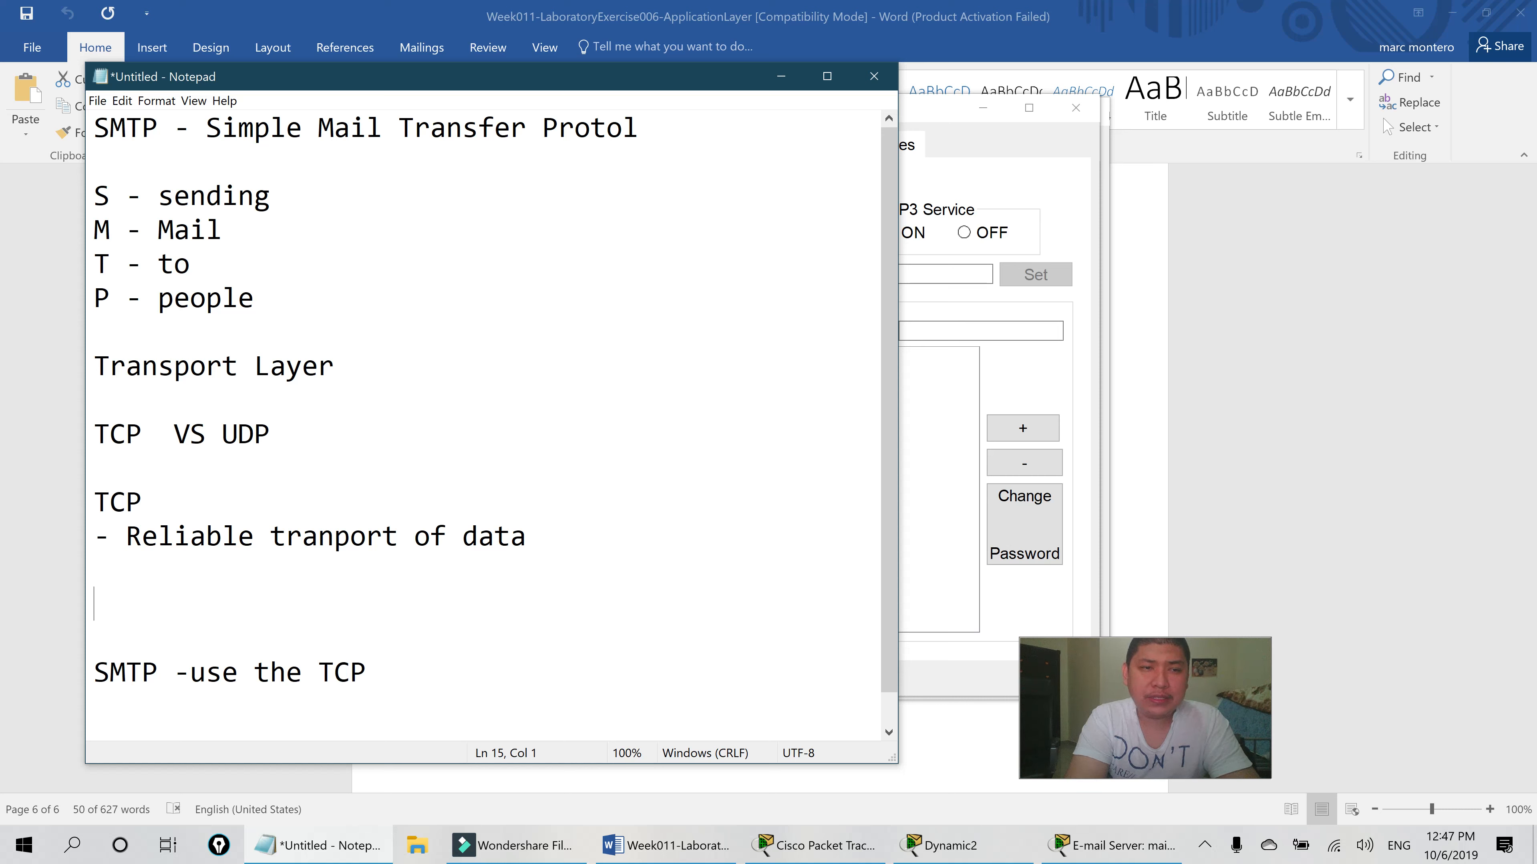
- Add a UDP heading with '- Unreliable transport of data' beneath it
{"action": "type", "text": "UDP"}
{"action": "key", "text": "Return"}
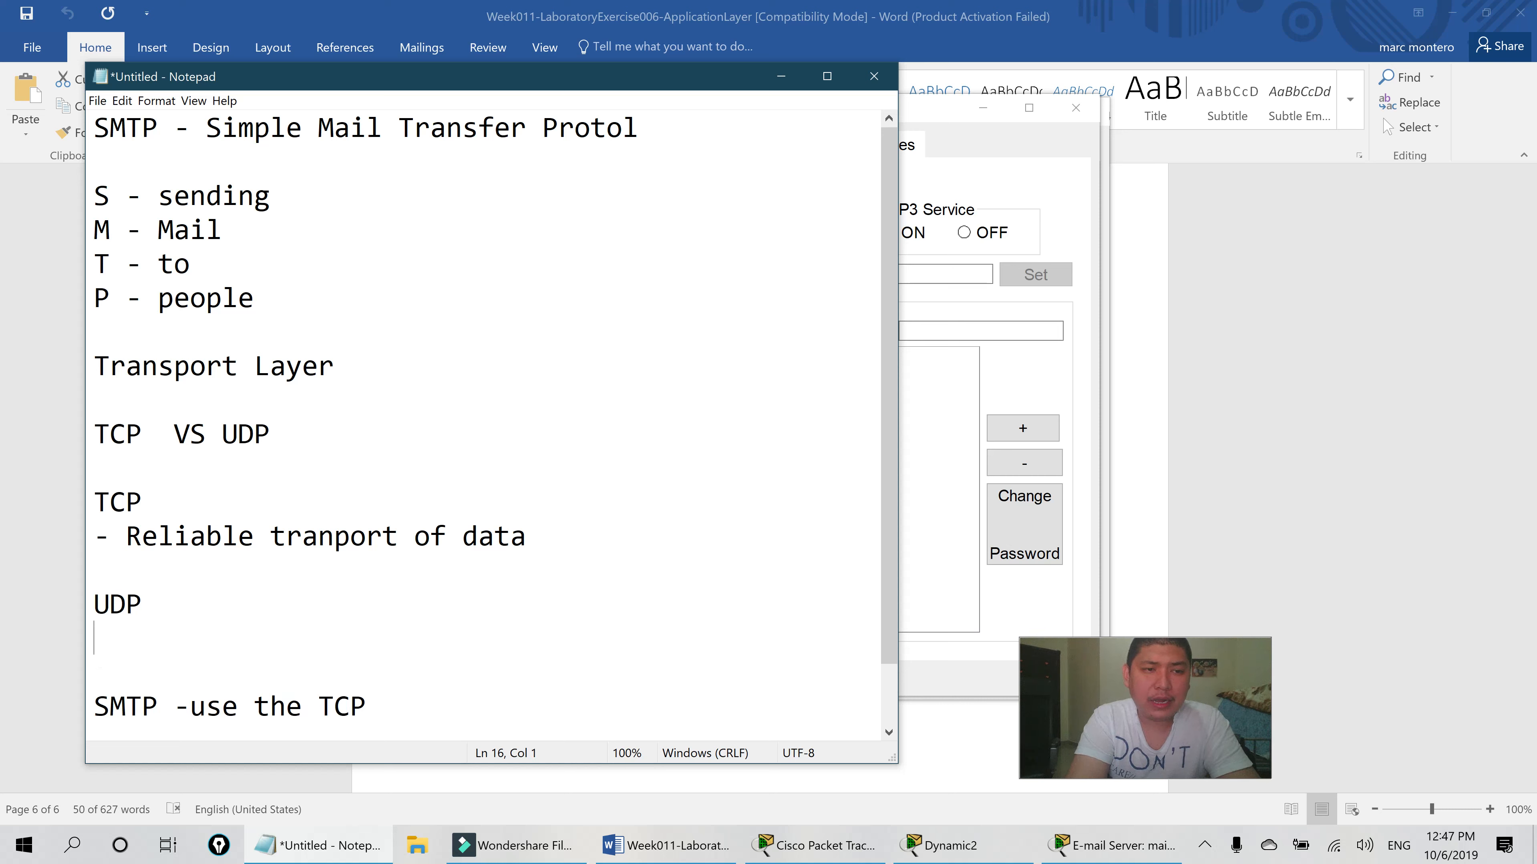
{"action": "type", "text": "- Unreliable transport "}
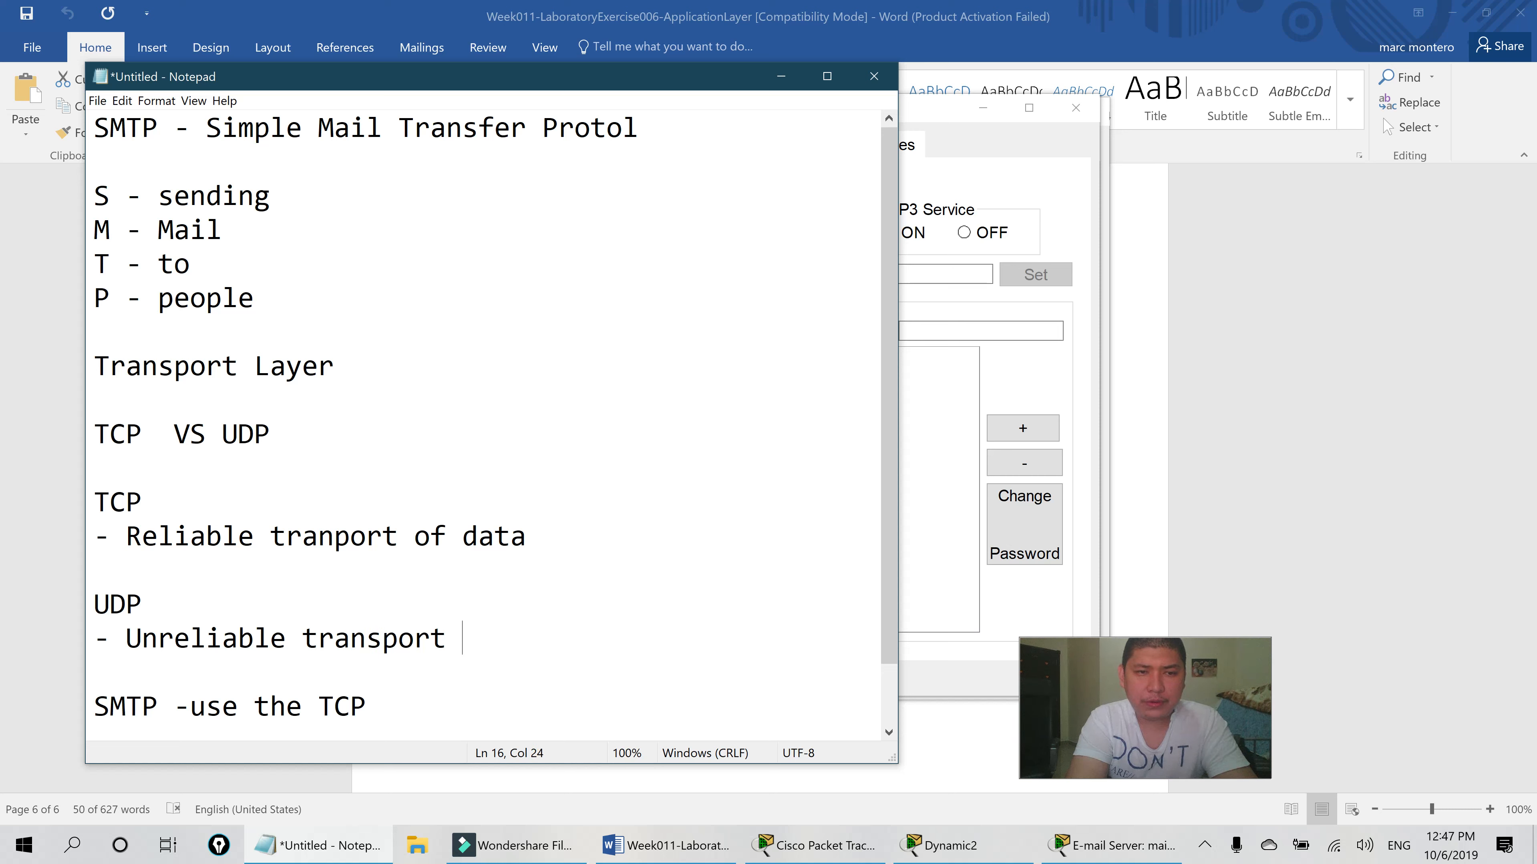
{"action": "type", "text": "of data"}
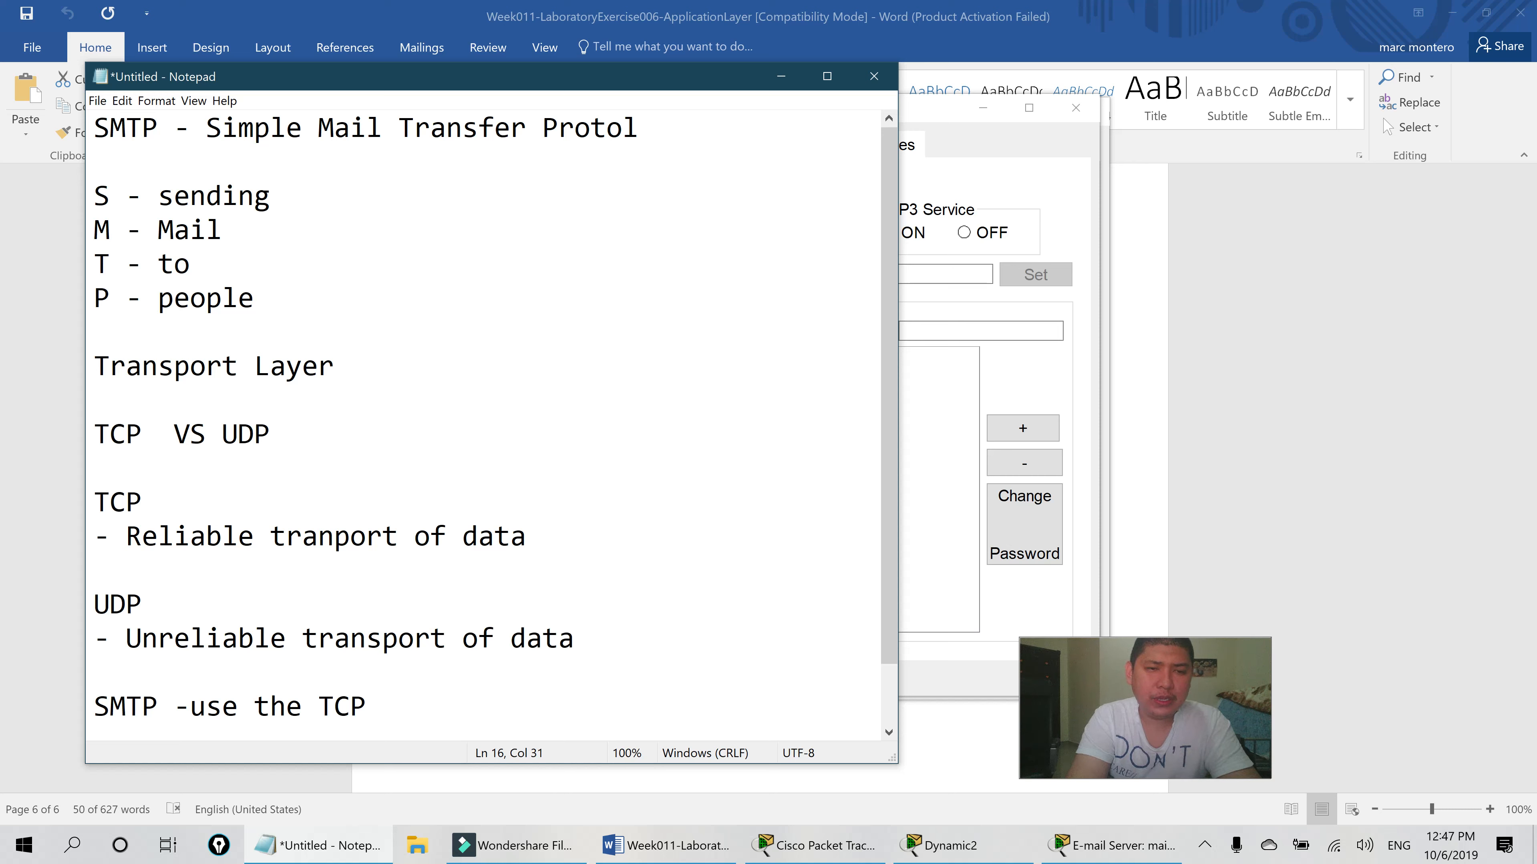
- Add '== Use for live streaming' under UDP and '=== Garantees deliver of data' under TCP's reliability line
{"action": "key", "text": "Return"}
{"action": "type", "text": "== "}
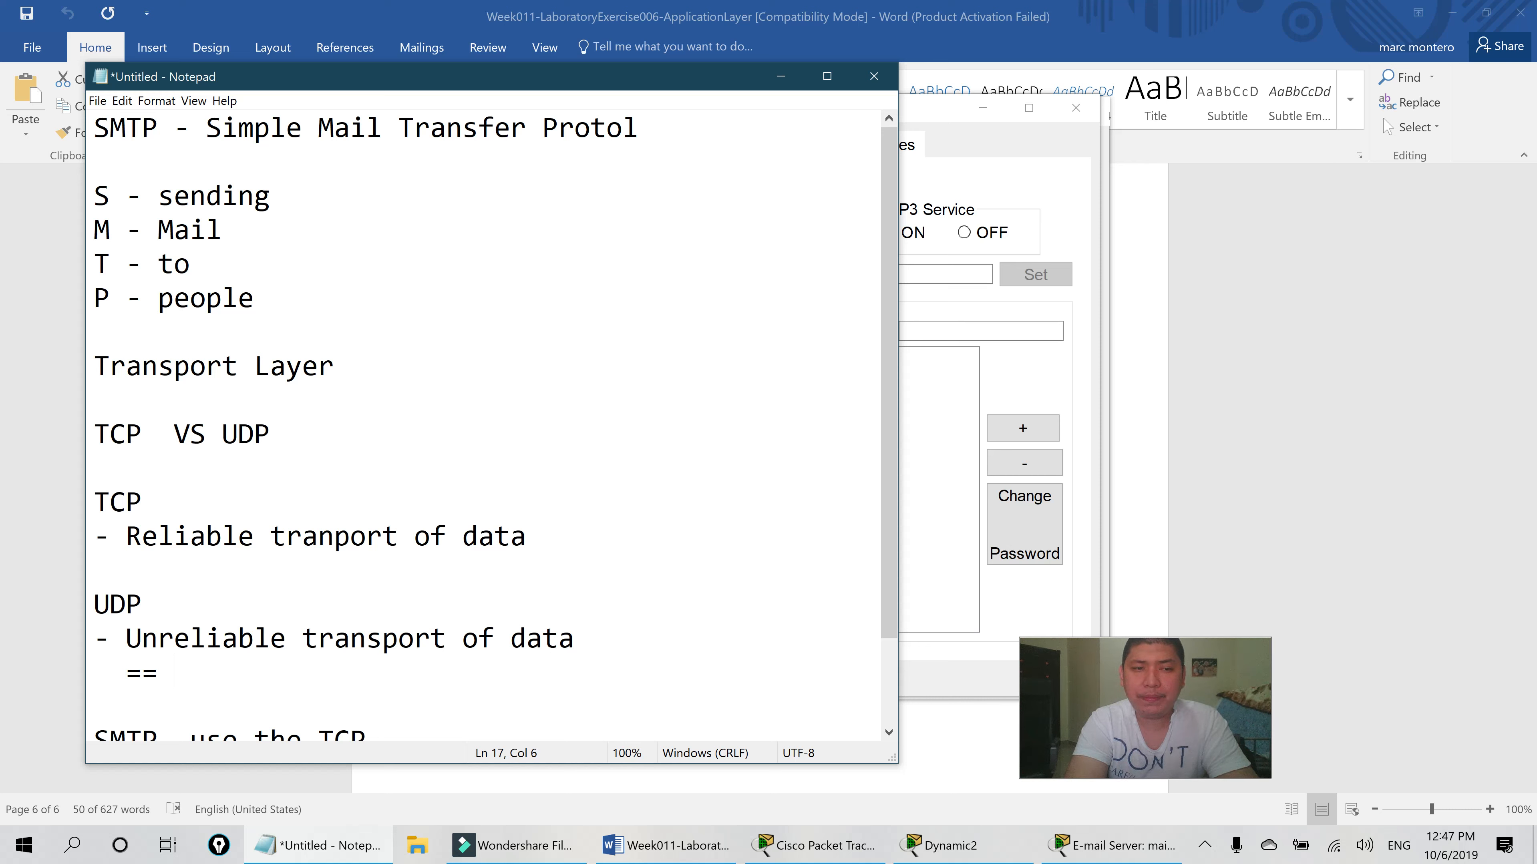
{"action": "type", "text": "Use "}
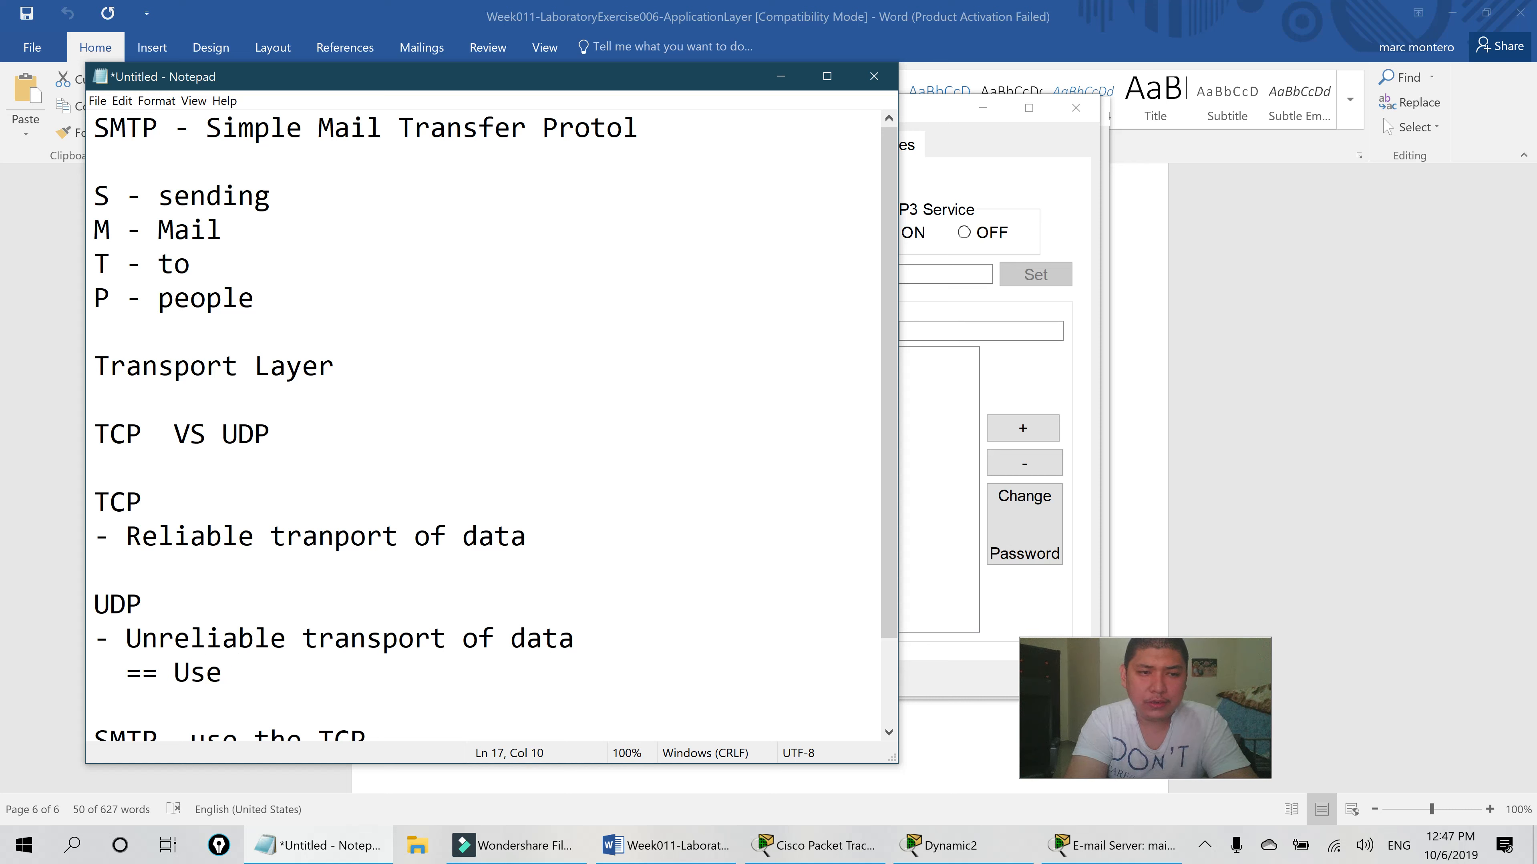
{"action": "type", "text": "for live streaming"}
{"action": "key", "text": "Up"}
{"action": "key", "text": "Up"}
{"action": "key", "text": "Up"}
{"action": "key", "text": "Up"}
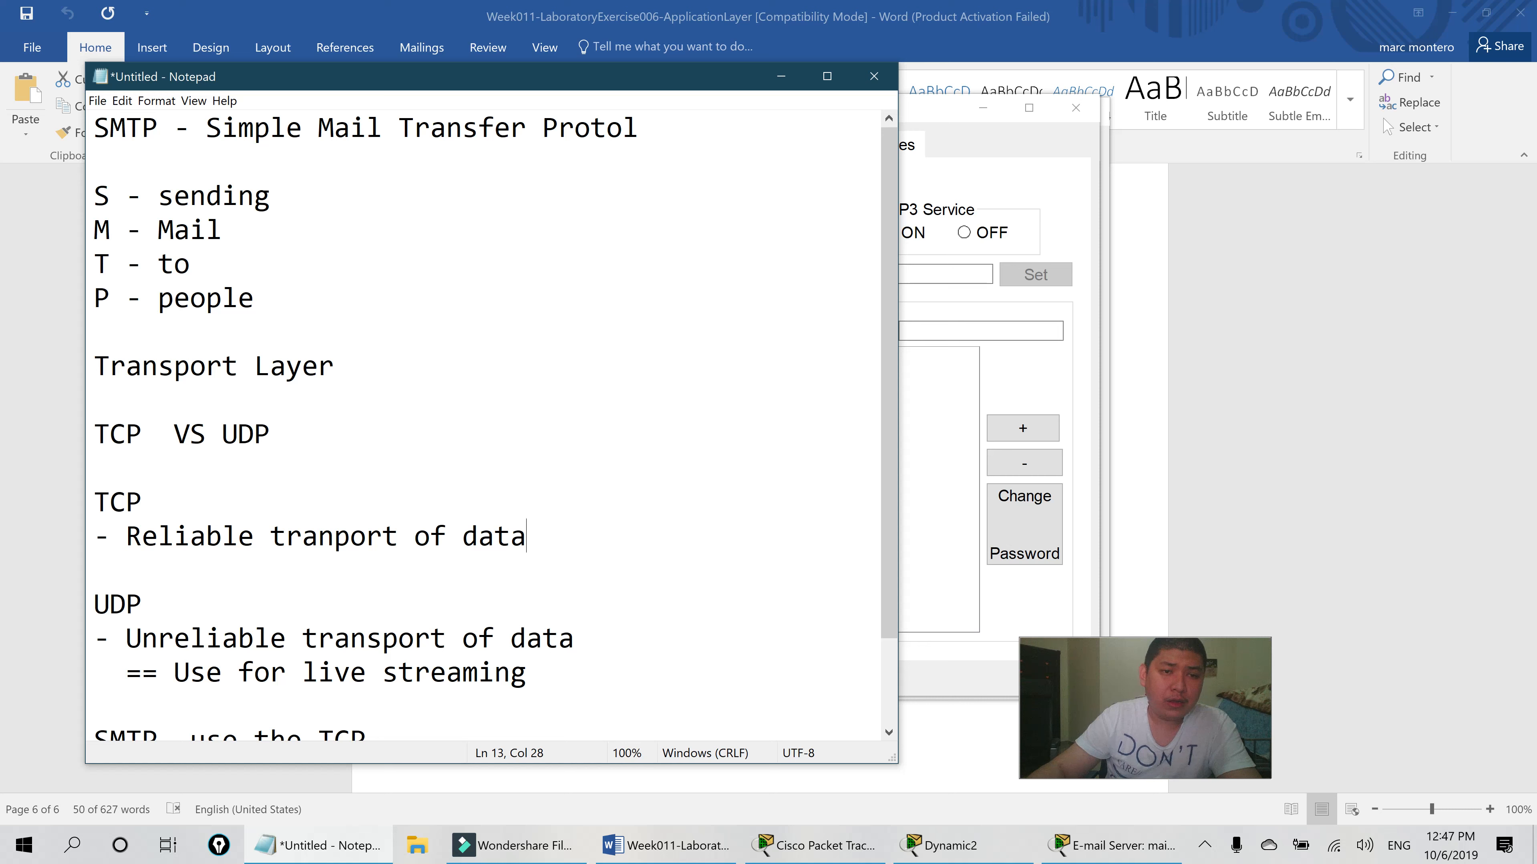
{"action": "key", "text": "Return"}
{"action": "type", "text": "=== "}
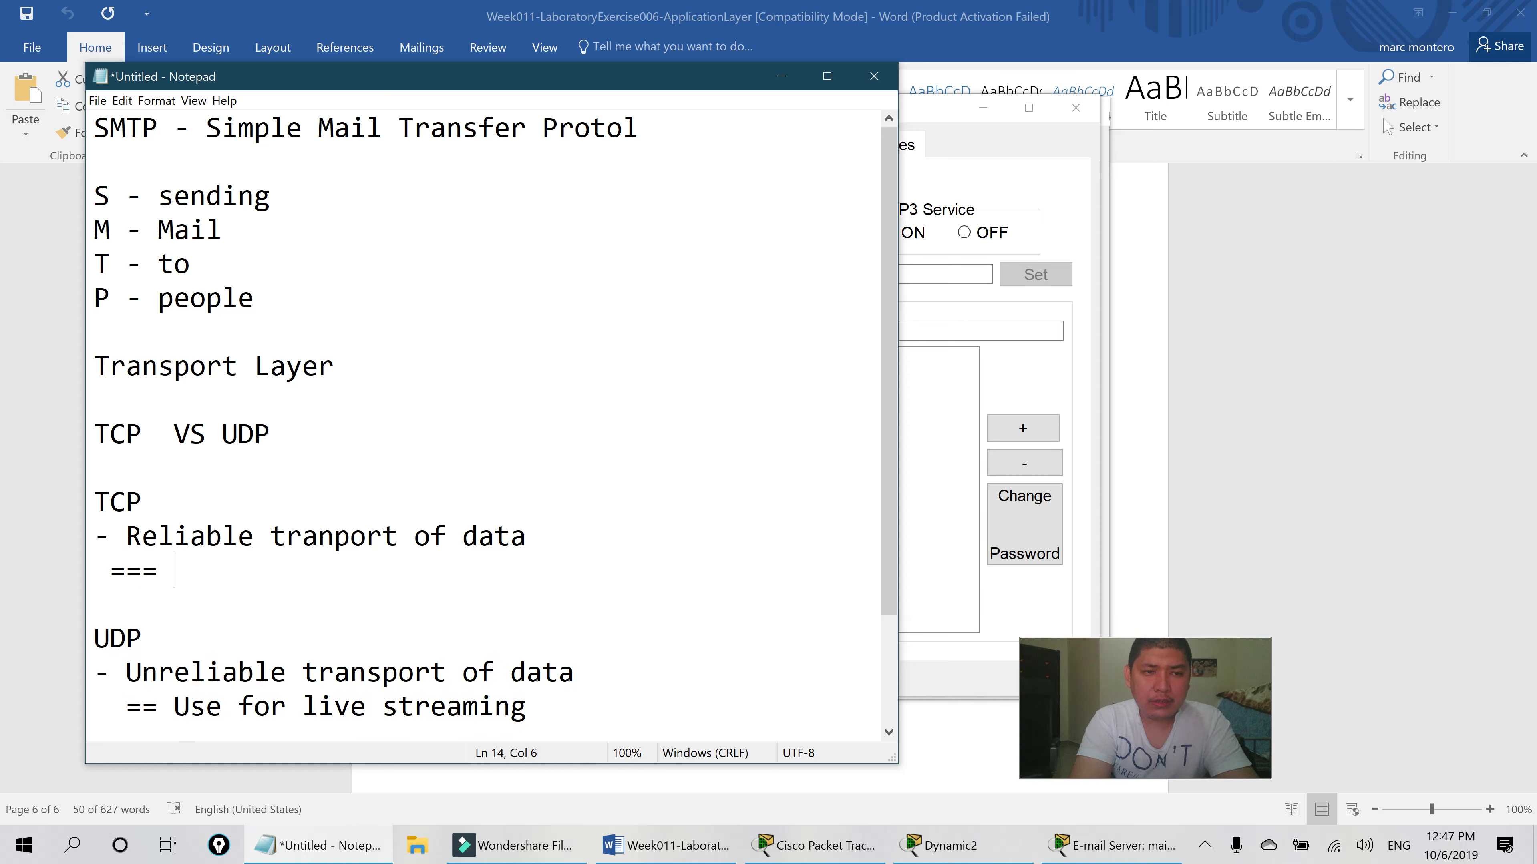
{"action": "type", "text": "Garantees d"}
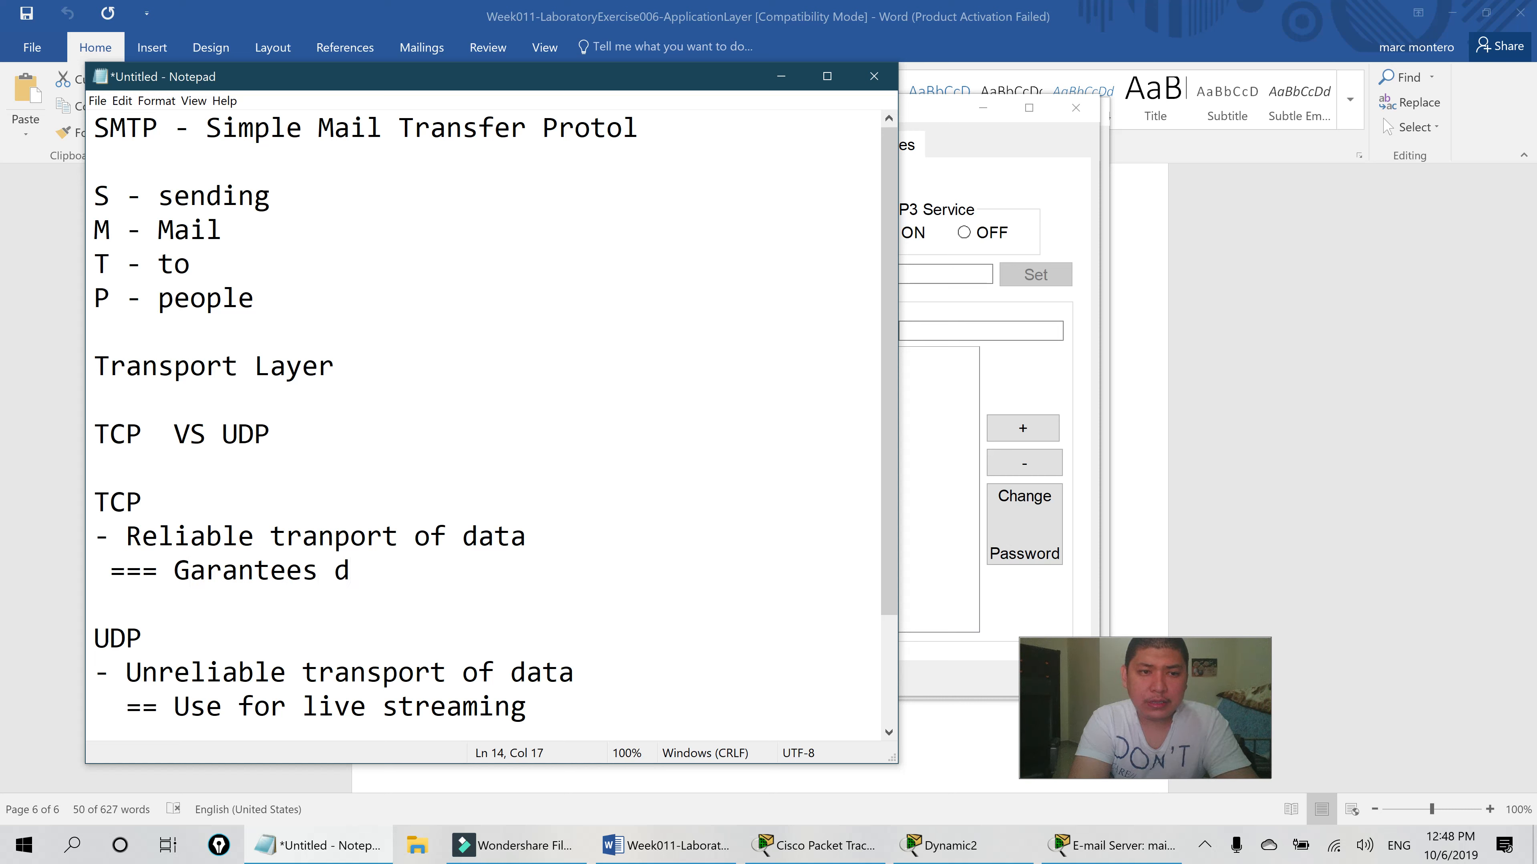
{"action": "type", "text": "eliver "}
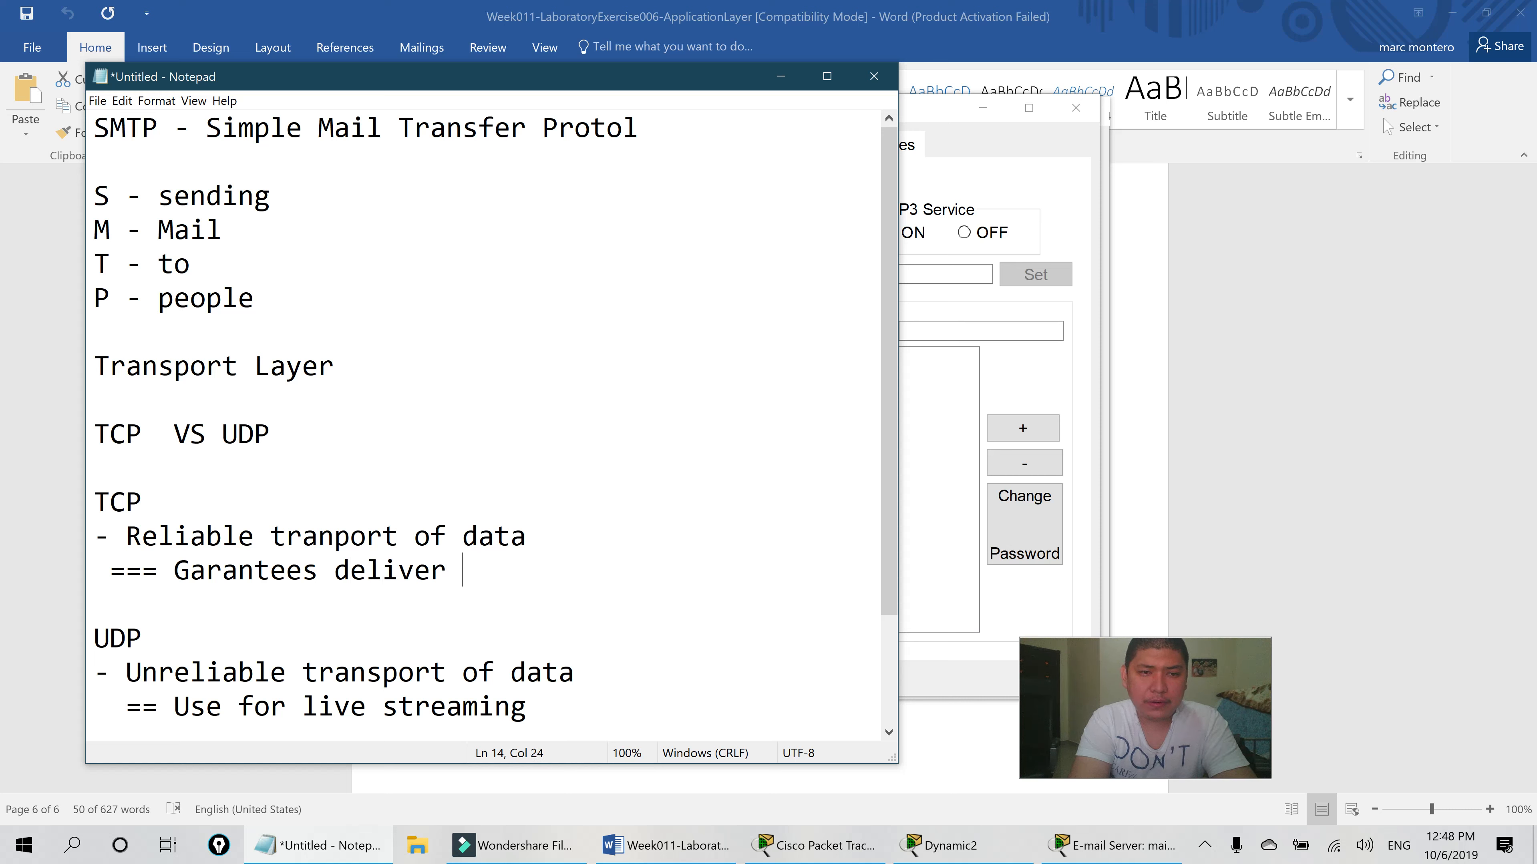
{"action": "type", "text": "of data"}
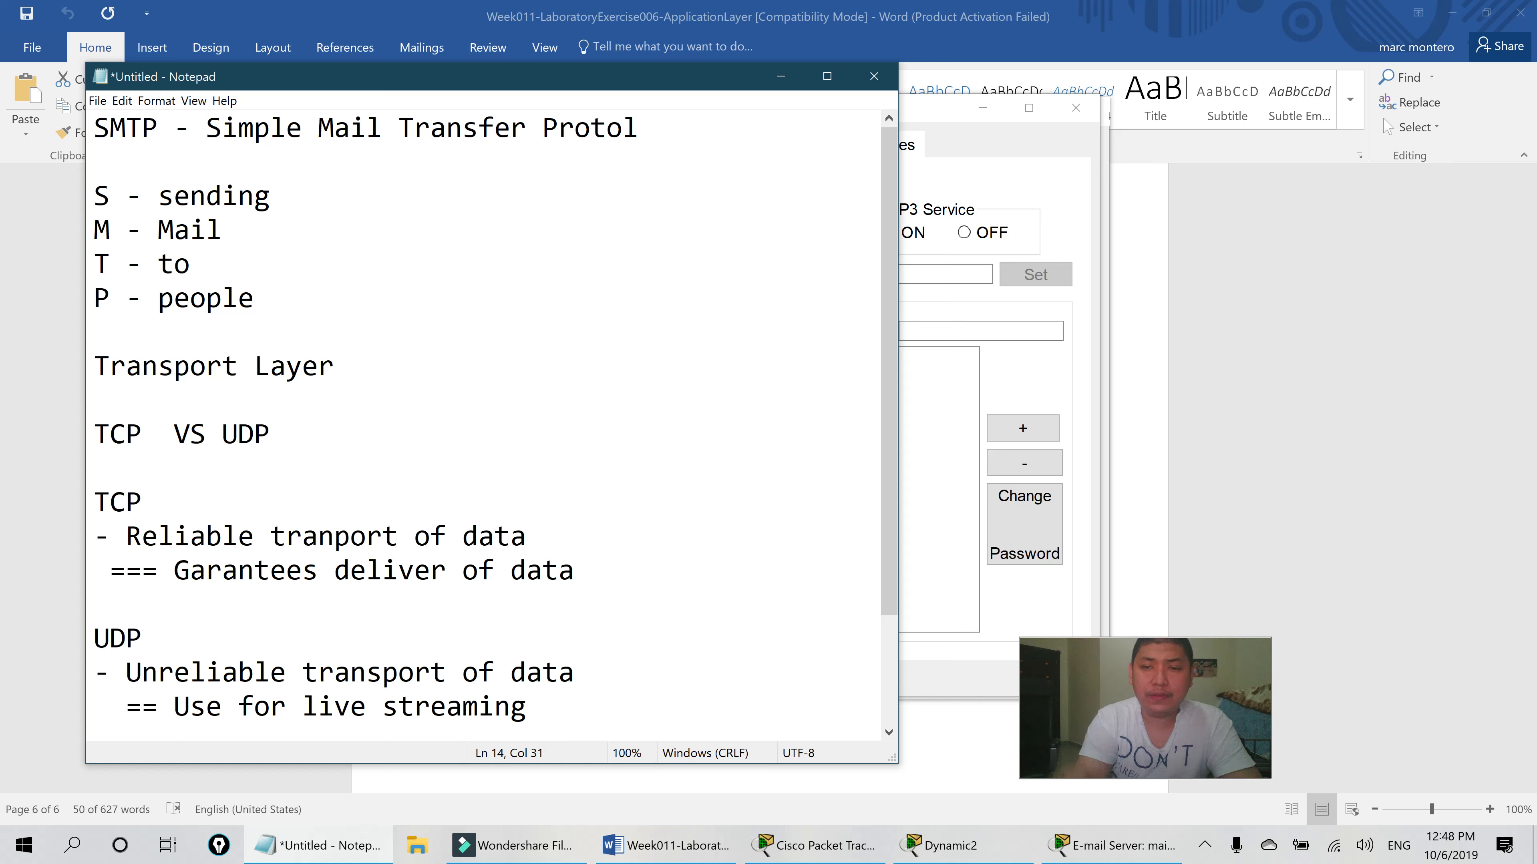
- Move the Notepad window up and right and enlarge it from the bottom-right corner
{"action": "left_click_drag", "start_coordinate": [647, 88], "coordinate": [697, 60]}
{"action": "scroll", "coordinate": [533, 394], "scroll_direction": "down", "scroll_amount": 2}
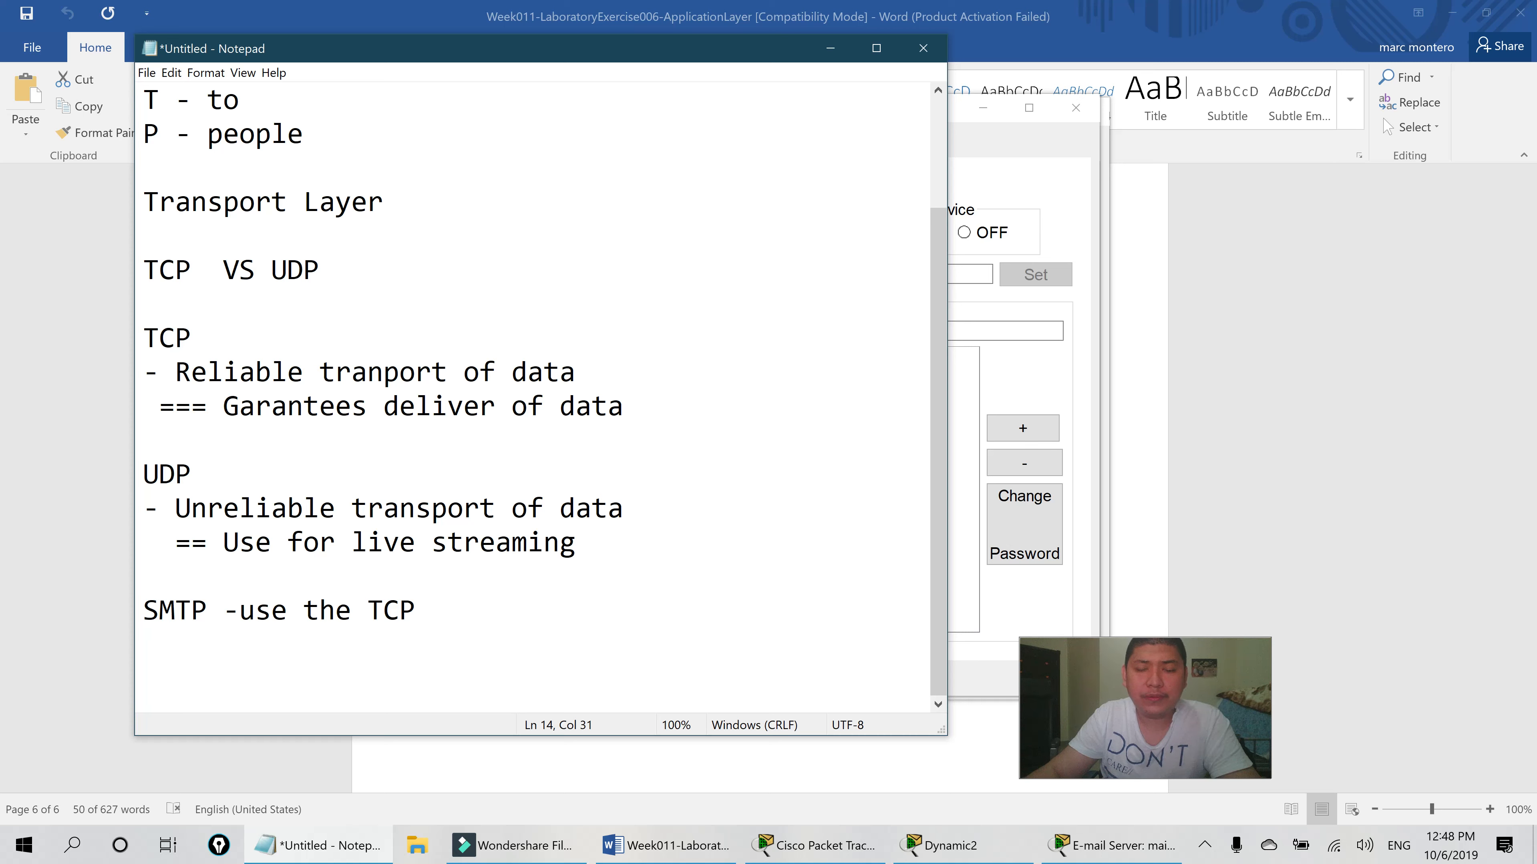
{"action": "mouse_move", "coordinate": [941, 733]}
{"action": "left_mouse_down"}
{"action": "mouse_move", "coordinate": [955, 734]}
{"action": "mouse_move", "coordinate": [926, 758]}
{"action": "left_mouse_up"}
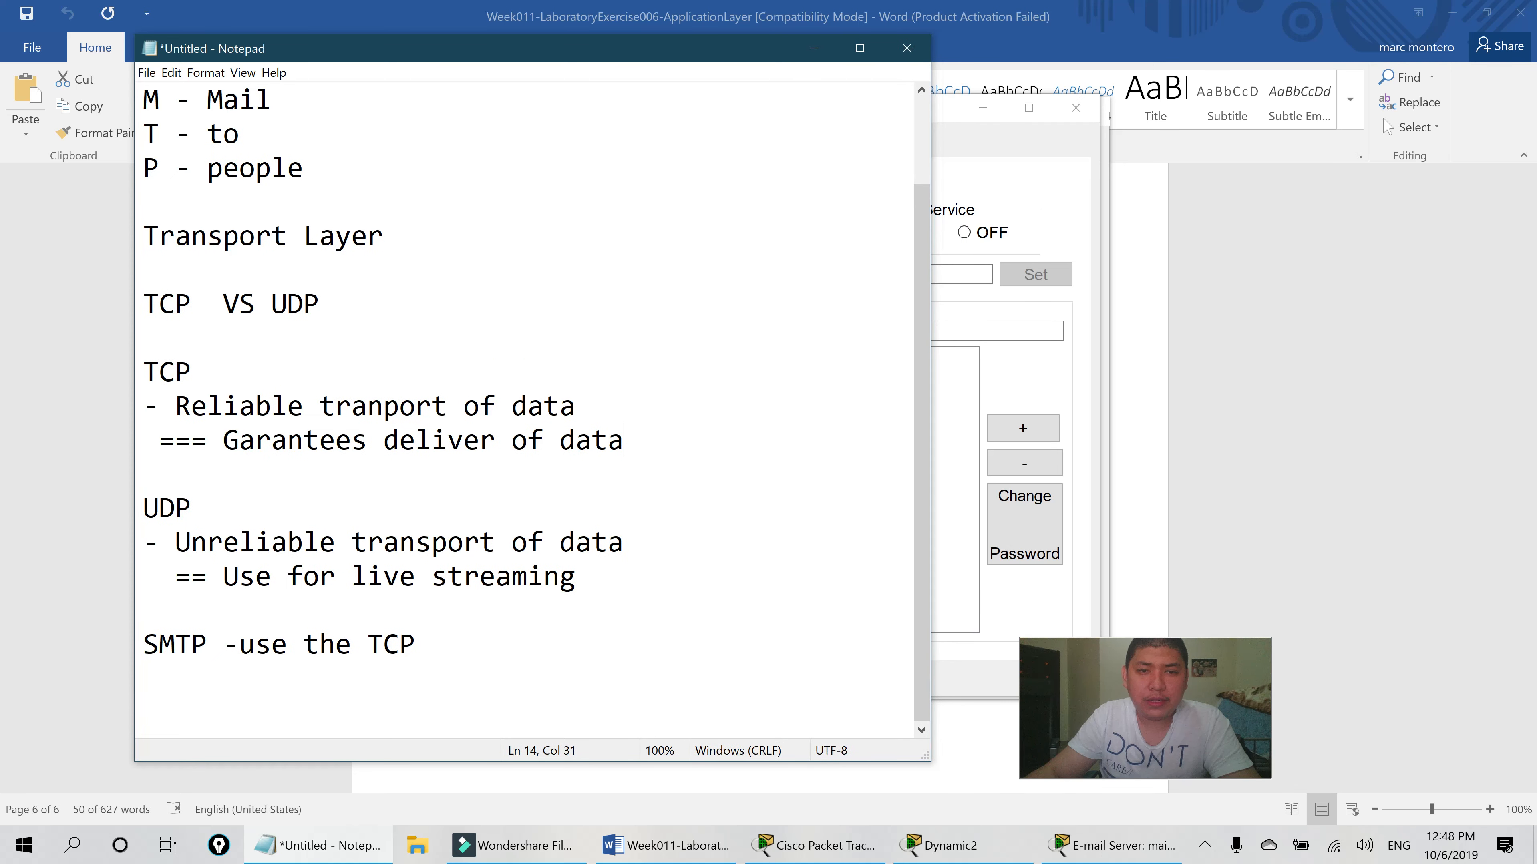
- Highlight part of the TCP notes, then return the cursor to the end of the SMTP line
{"action": "left_click", "coordinate": [417, 645]}
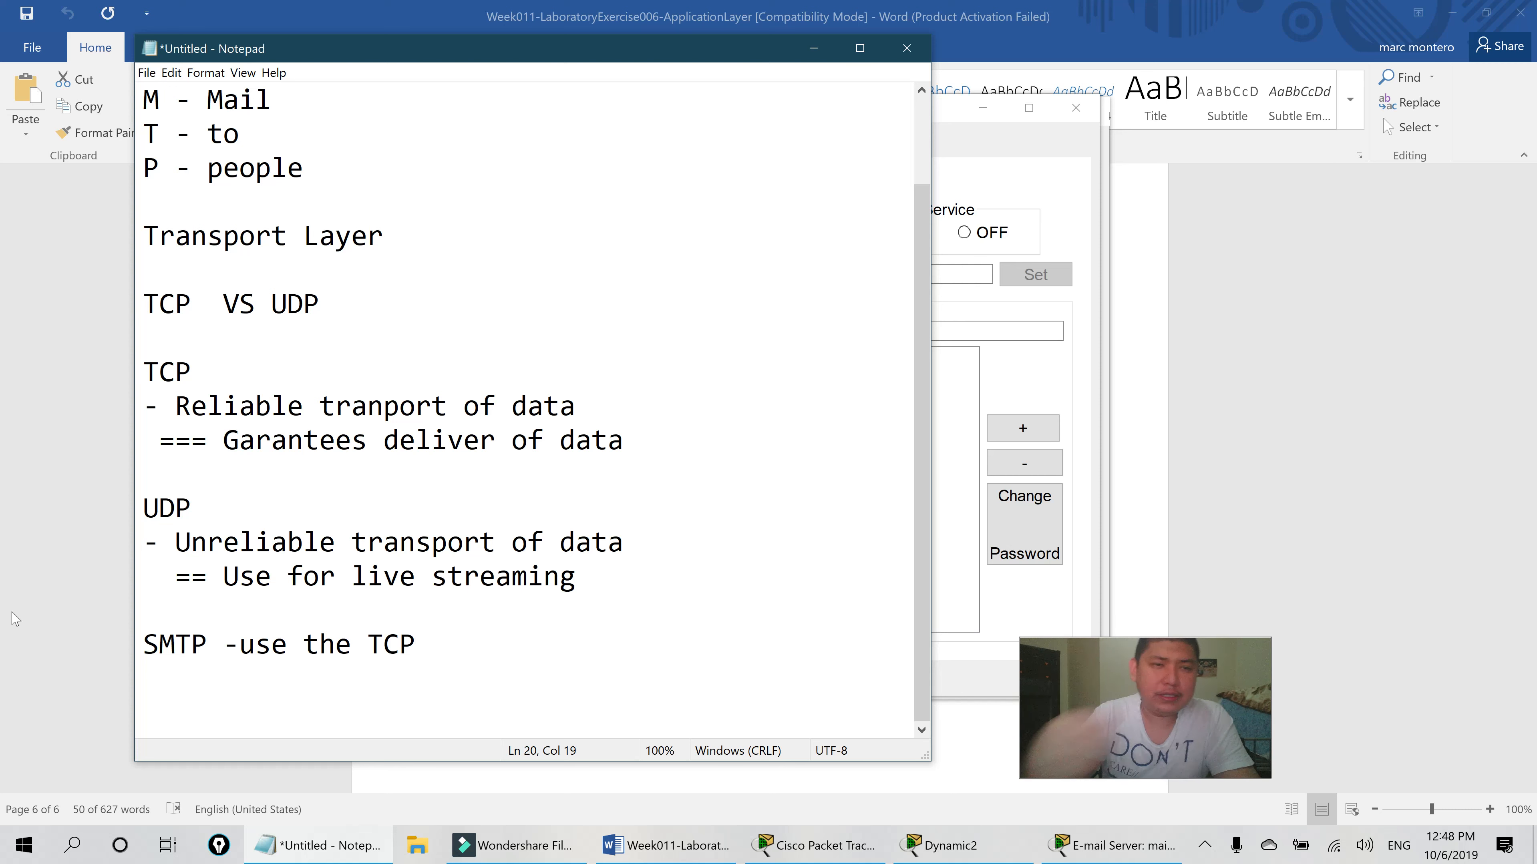
{"action": "left_click_drag", "start_coordinate": [626, 440], "coordinate": [350, 406]}
{"action": "left_click", "coordinate": [240, 406]}
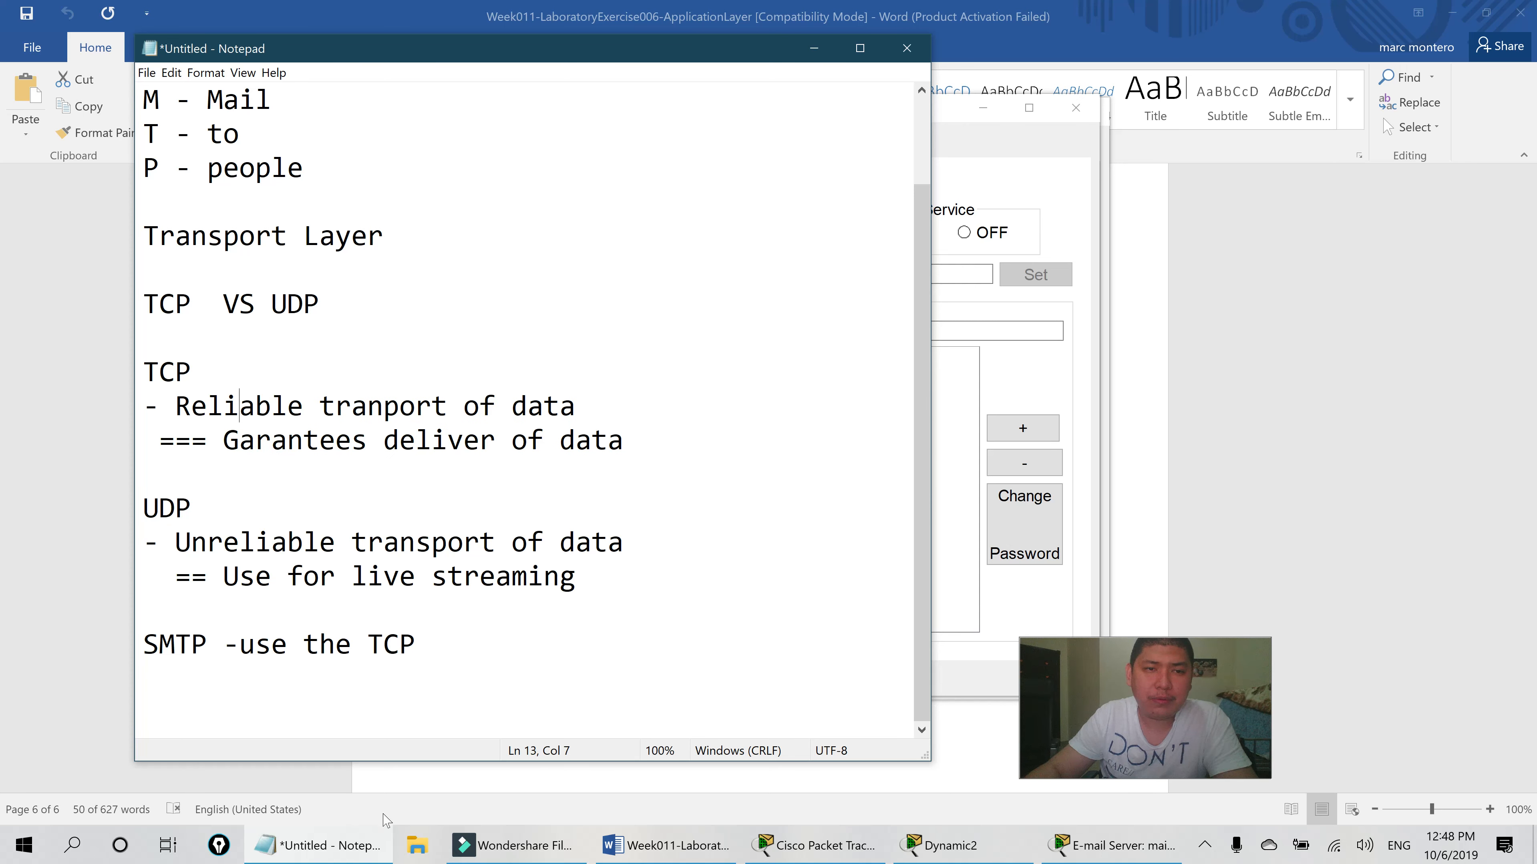
{"action": "left_click", "coordinate": [432, 645]}
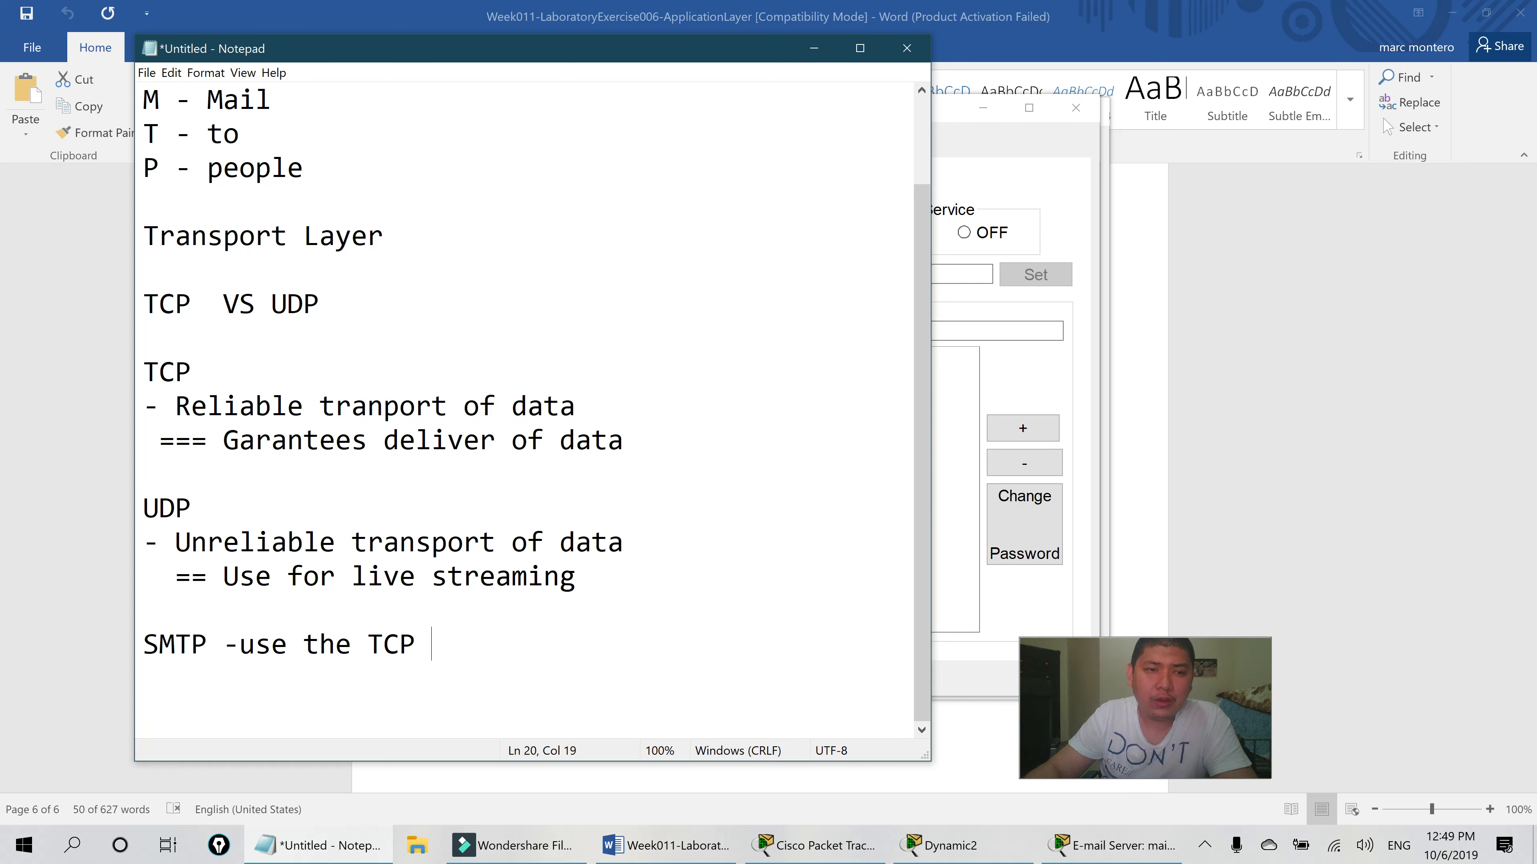
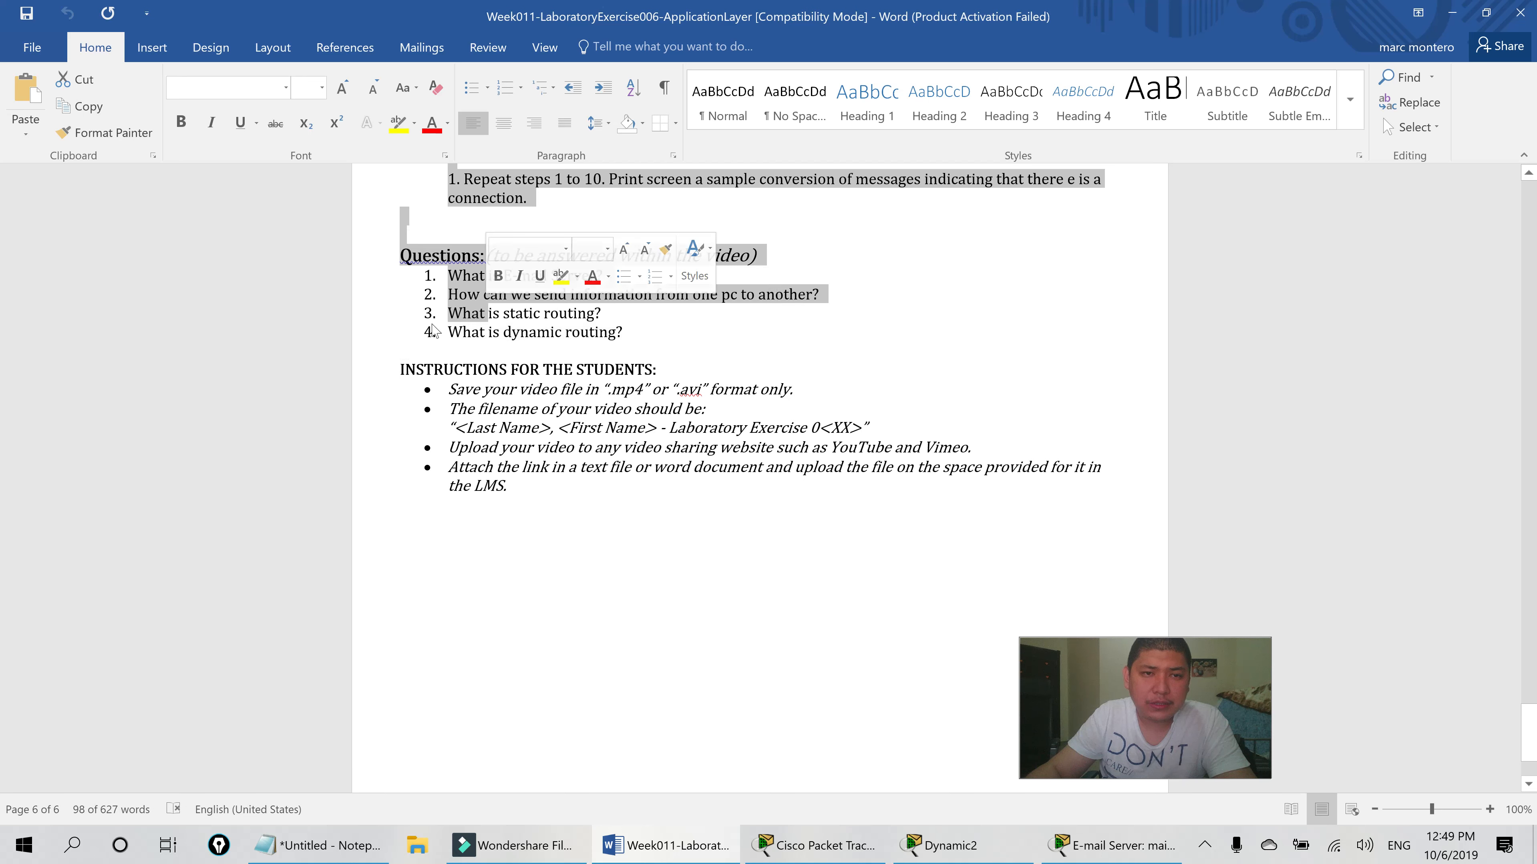
- Highlight the Word questions down to 'What is static routing?' and return to Packet Tracer
{"action": "scroll", "coordinate": [488, 312], "scroll_direction": "up", "scroll_amount": 3}
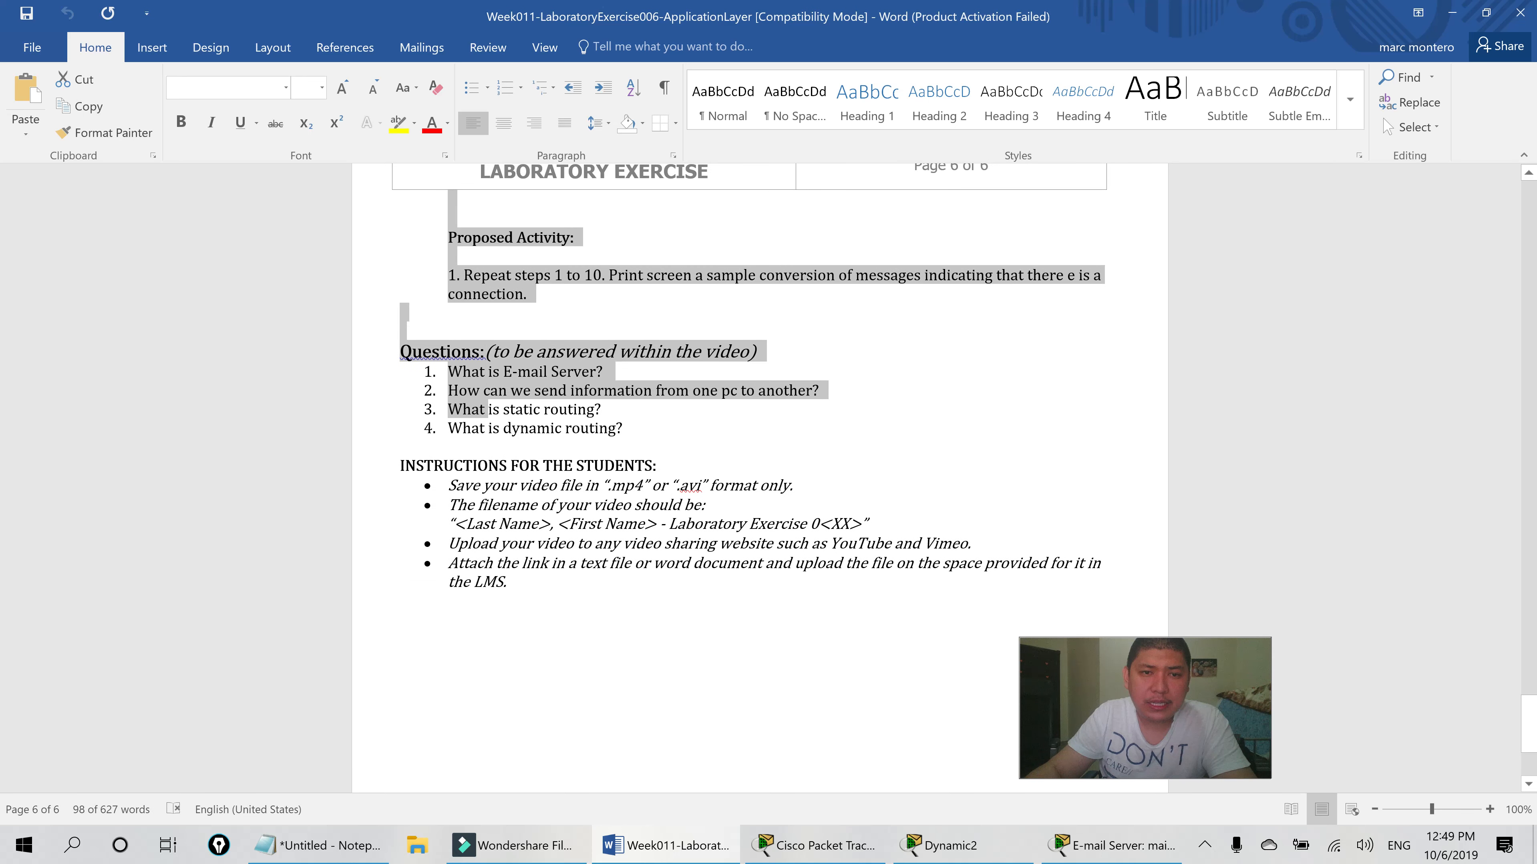
{"action": "left_click_drag", "start_coordinate": [488, 409], "coordinate": [607, 411]}
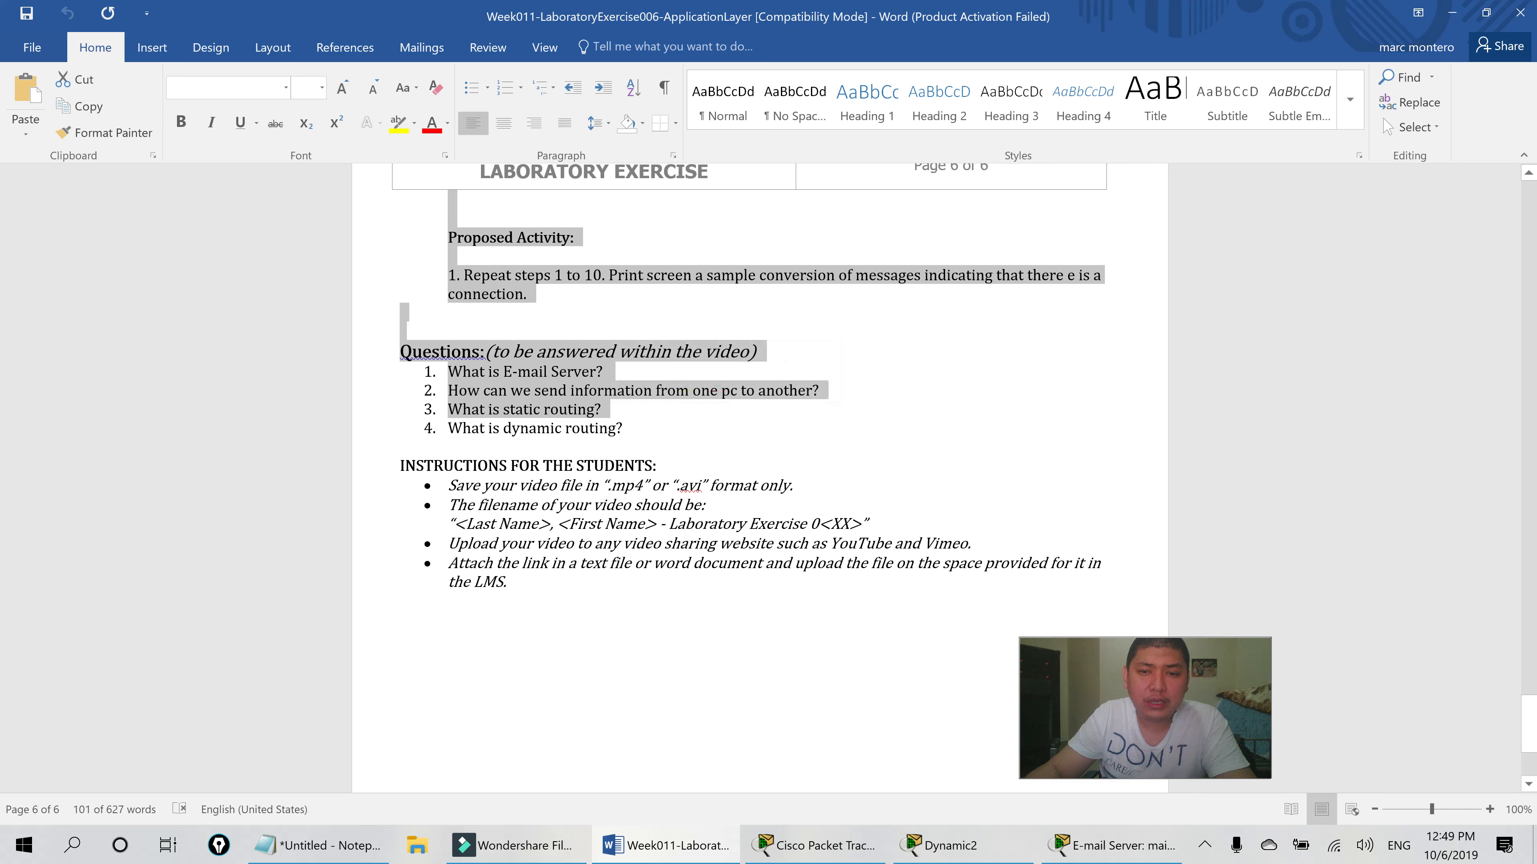
{"action": "left_click", "coordinate": [844, 850]}
- Check the Static PC's FastEthernet0 address 172.16.0.90 with mask 255.255.0.0, then go back to Notepad
{"action": "left_click", "coordinate": [330, 489]}
{"action": "left_click", "coordinate": [546, 149]}
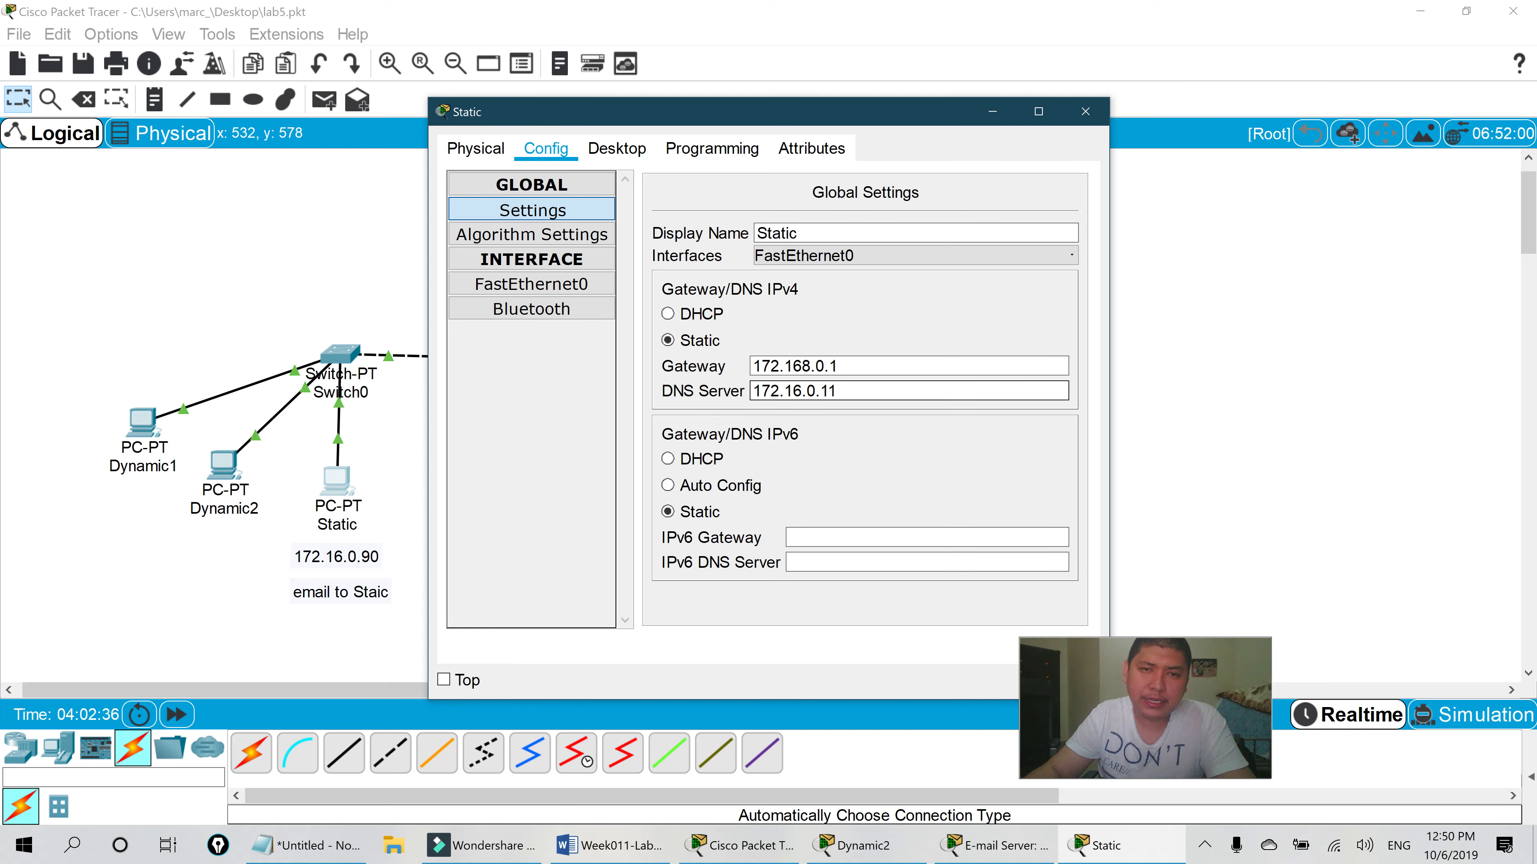
{"action": "left_click", "coordinate": [596, 284]}
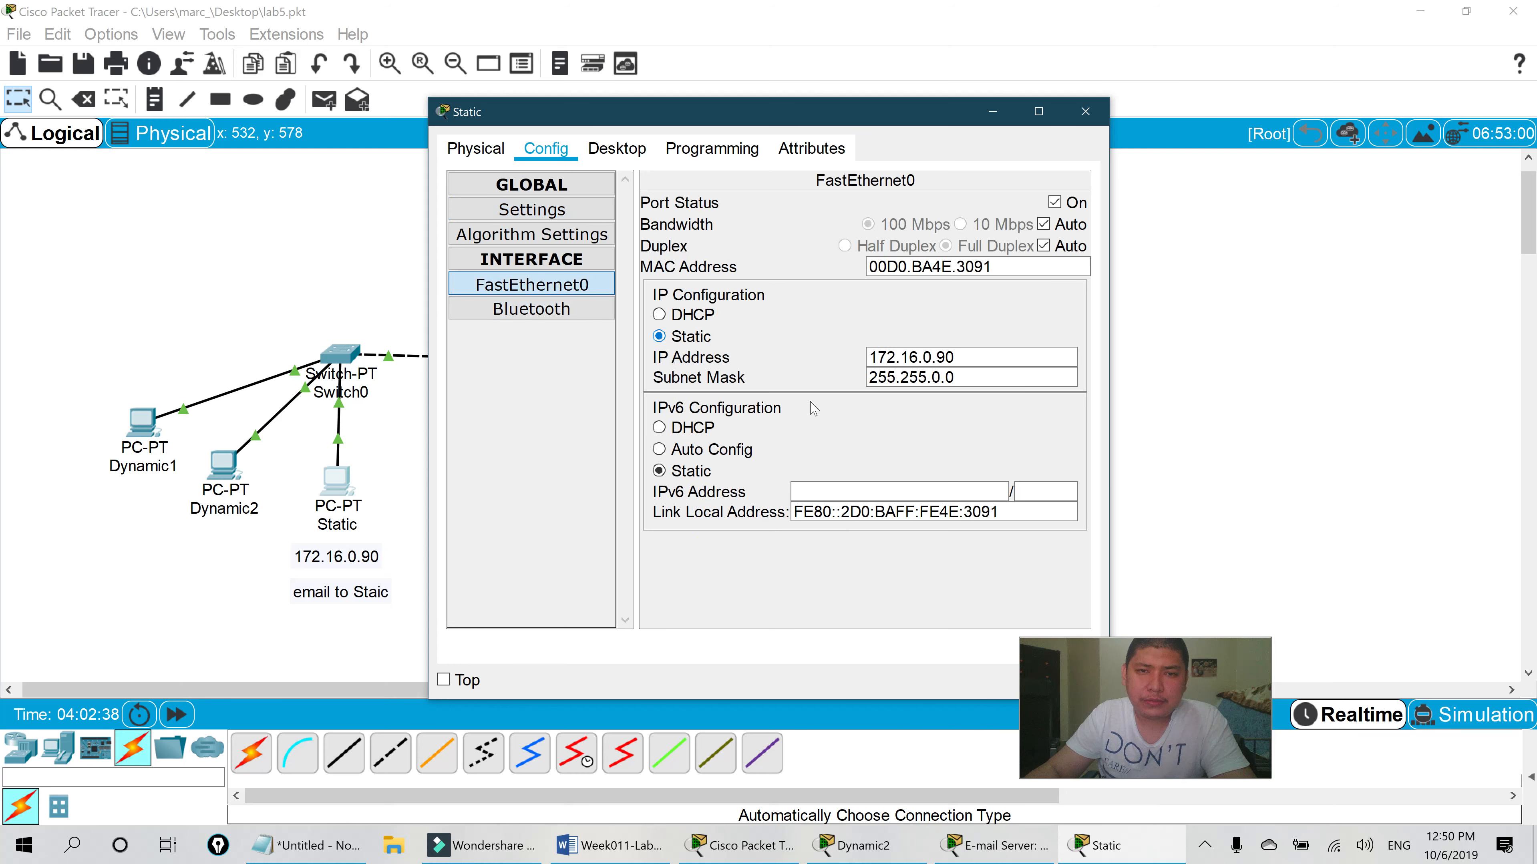
{"action": "left_click_drag", "start_coordinate": [844, 113], "coordinate": [702, 122]}
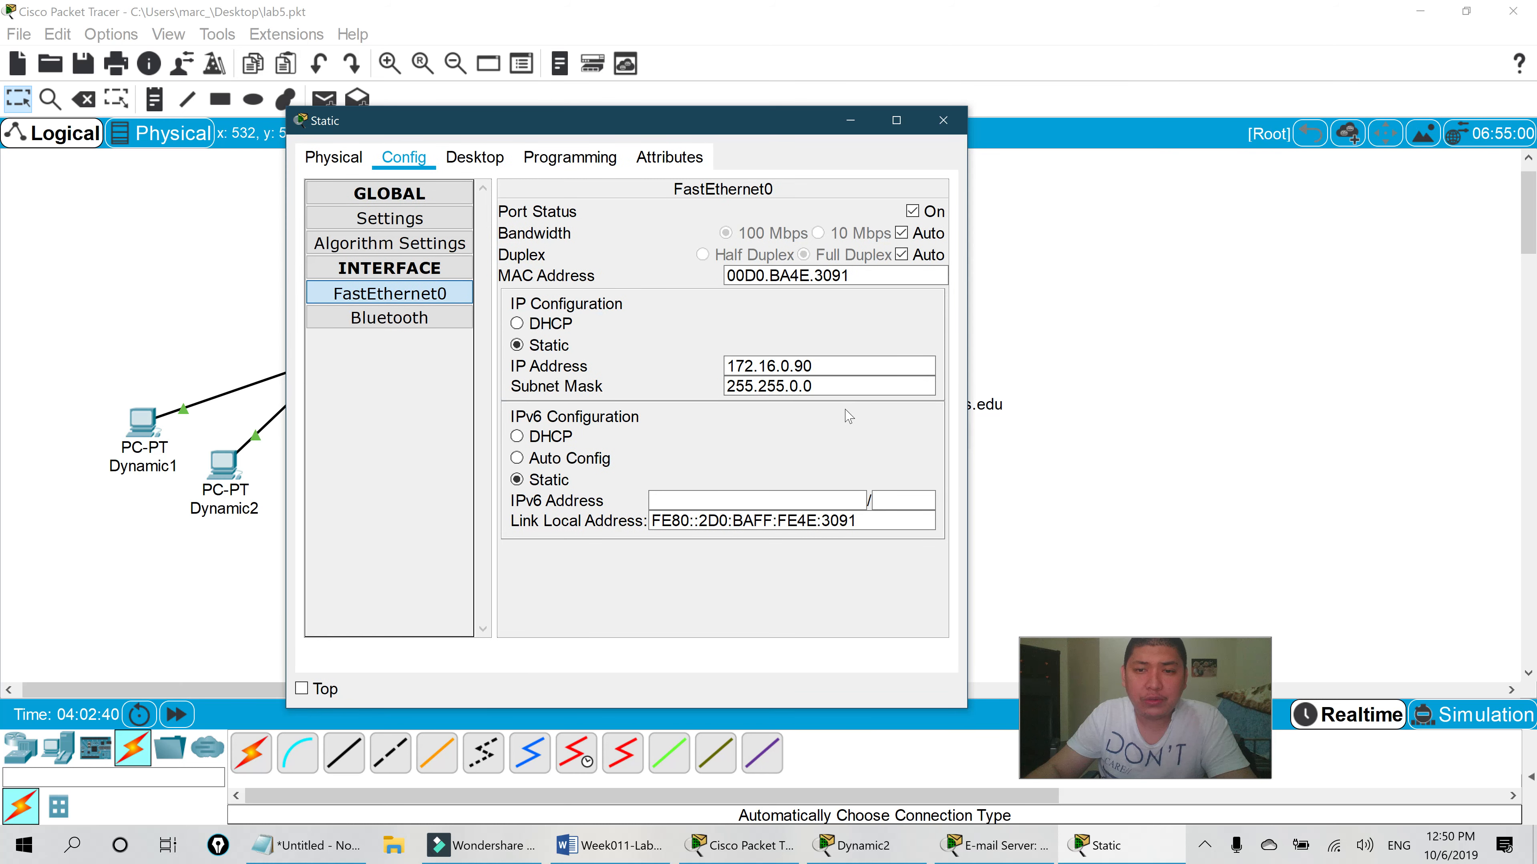
{"action": "left_click", "coordinate": [308, 845]}
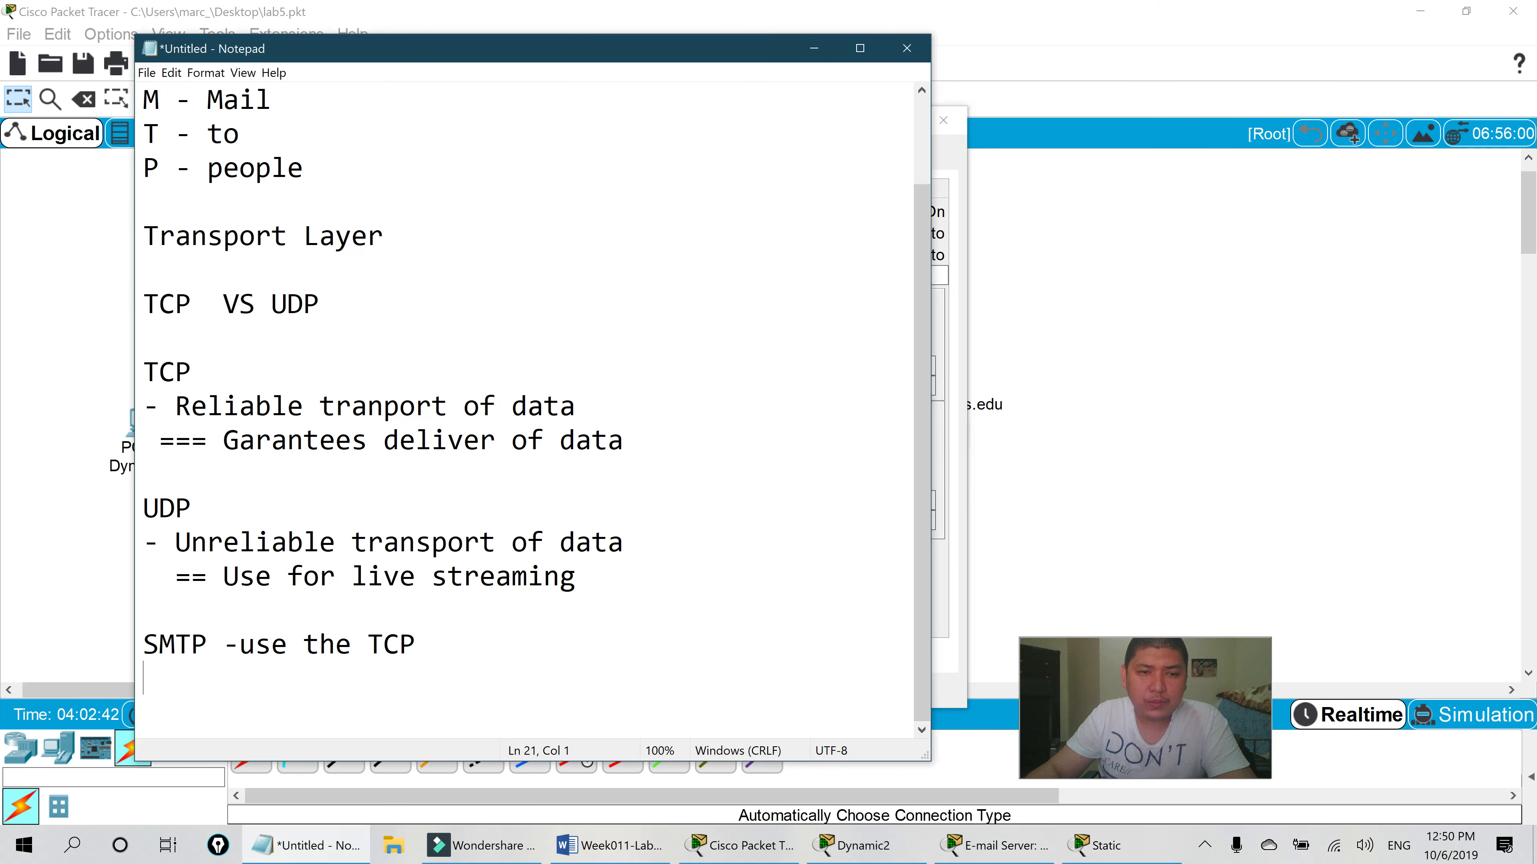
- Add a '====================' divider and the line 'Static = manualy configure' under the SMTP note
{"action": "key", "text": "Return"}
{"action": "key", "text": "Return"}
{"action": "key", "text": "Return"}
{"action": "type", "text": "===================="}
{"action": "key", "text": "Return"}
{"action": "key", "text": "Return"}
{"action": "key", "text": "Return"}
{"action": "type", "text": "Statci"}
{"action": "key", "text": "BackSpace"}
{"action": "key", "text": "BackSpace"}
{"action": "type", "text": "ic"}
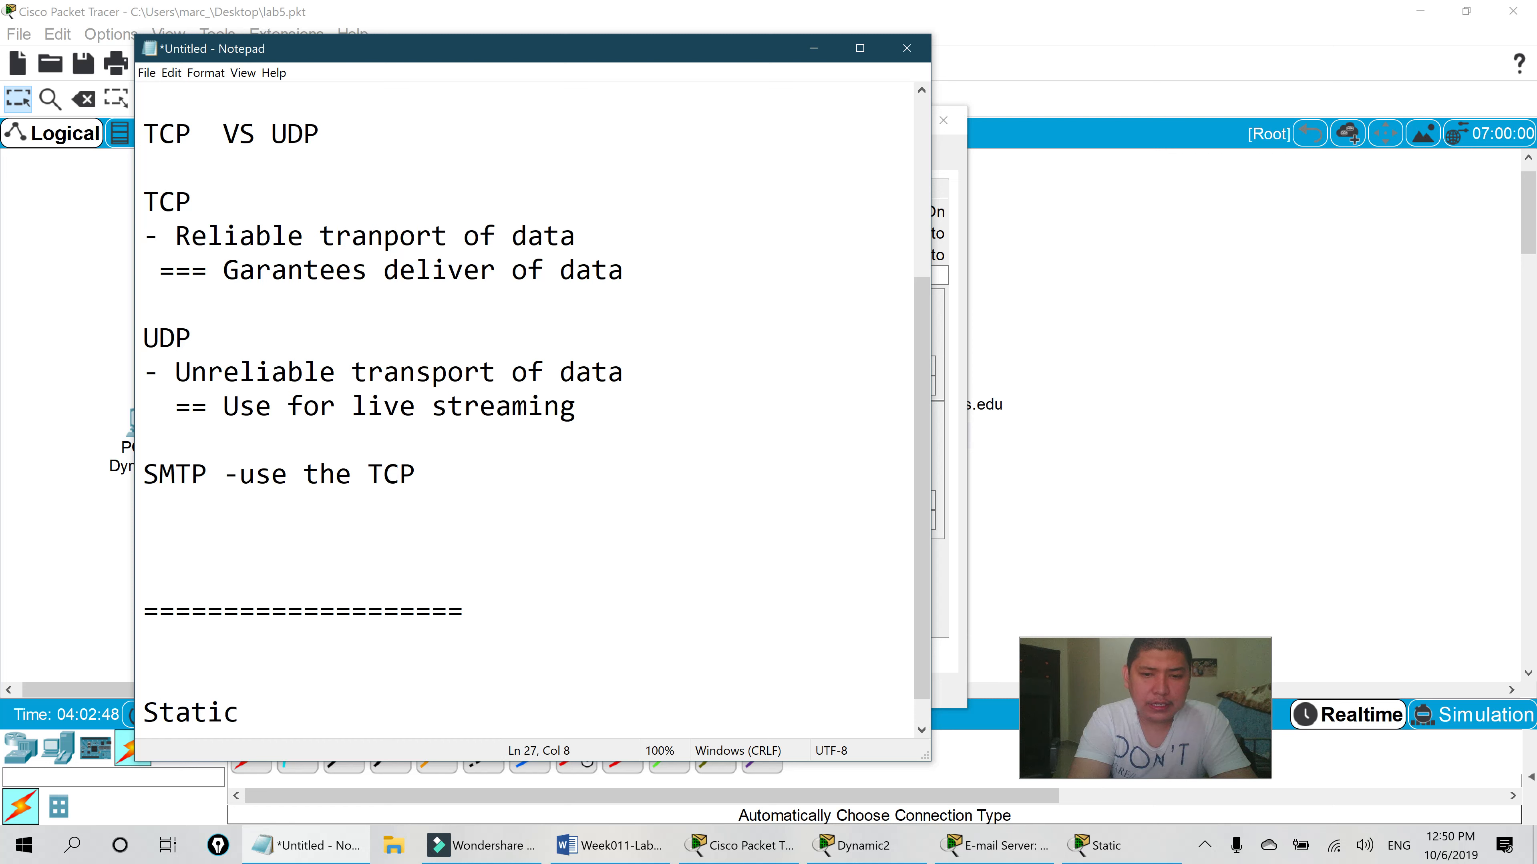
{"action": "type", "text": " = manula"}
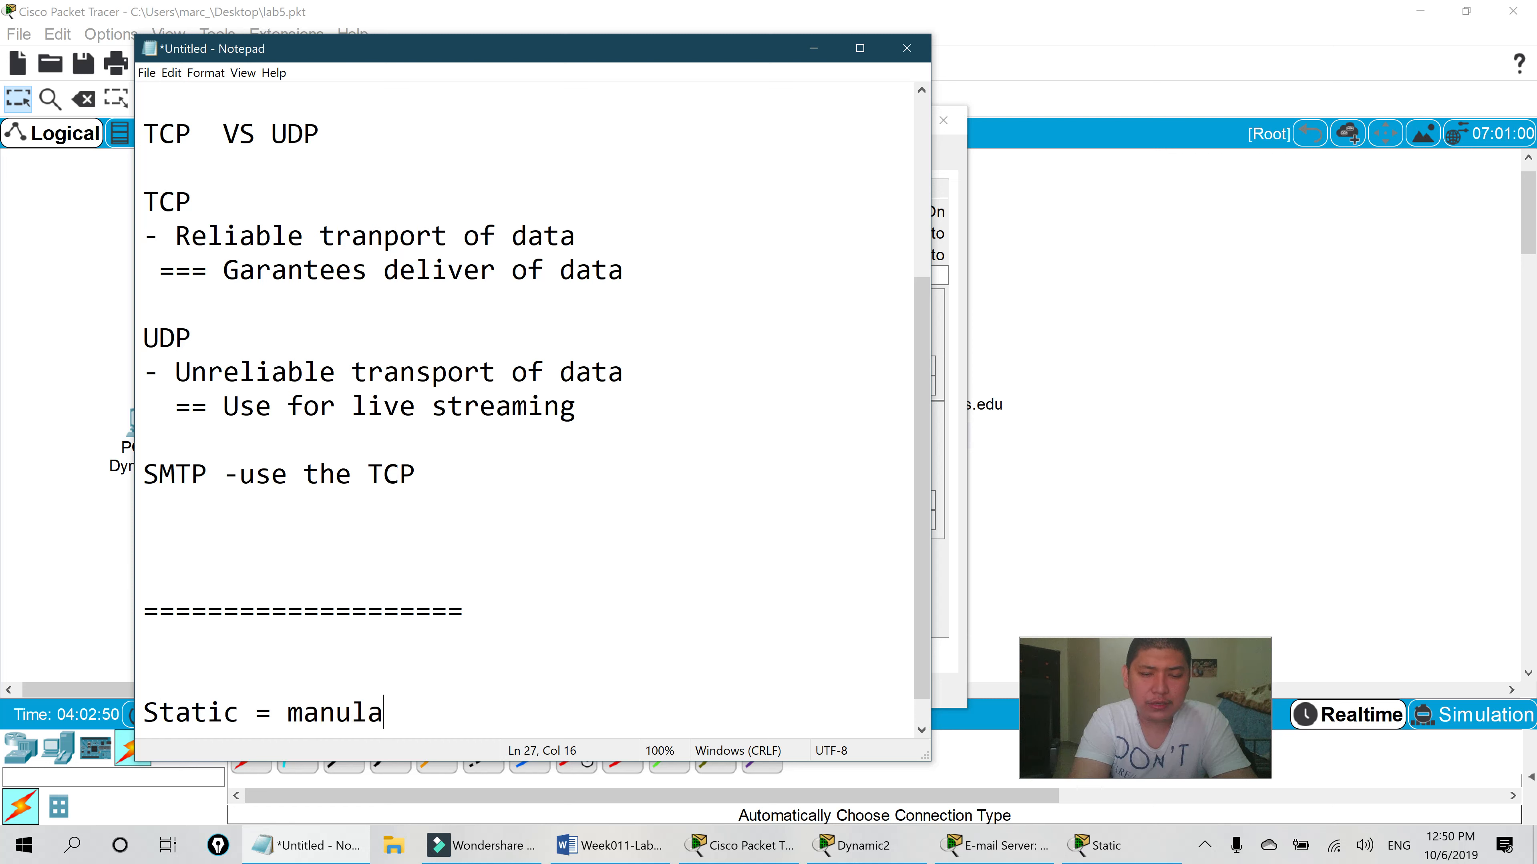
{"action": "key", "text": "BackSpace"}
{"action": "key", "text": "BackSpace"}
{"action": "type", "text": "al"}
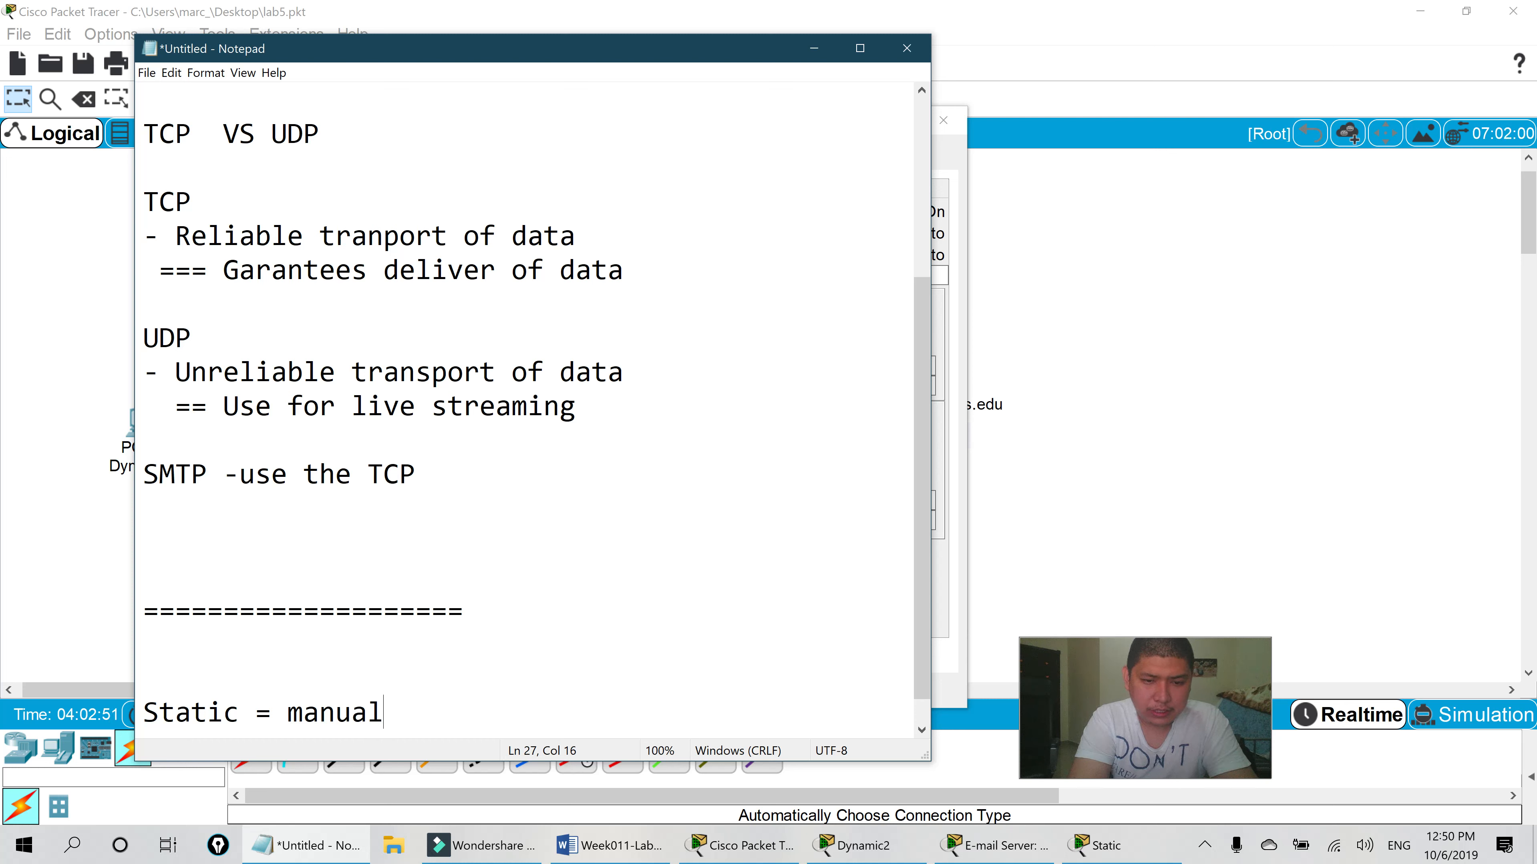
{"action": "type", "text": "y "}
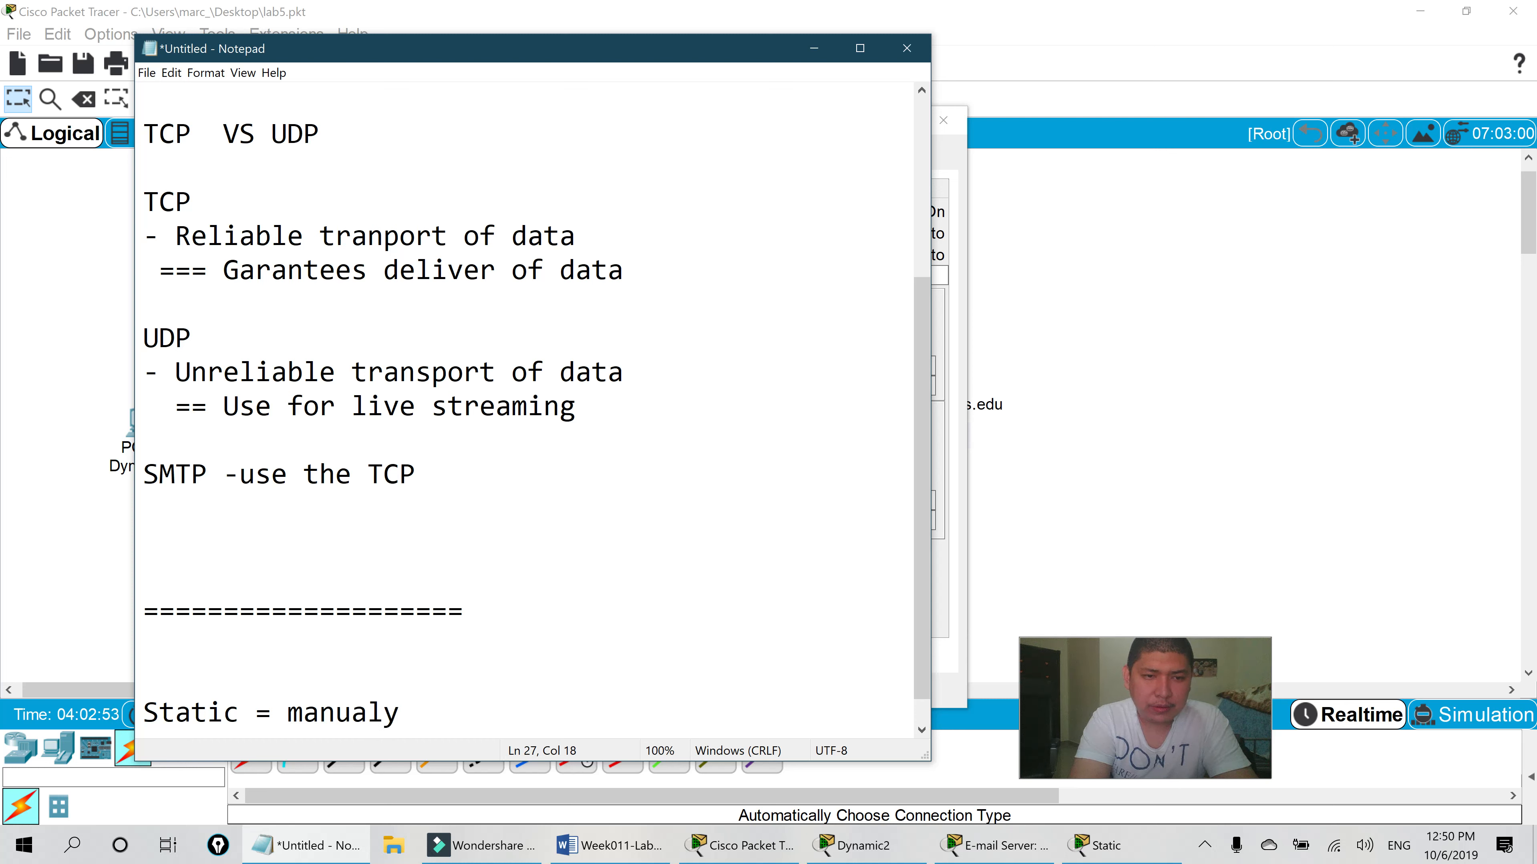
{"action": "type", "text": "configure"}
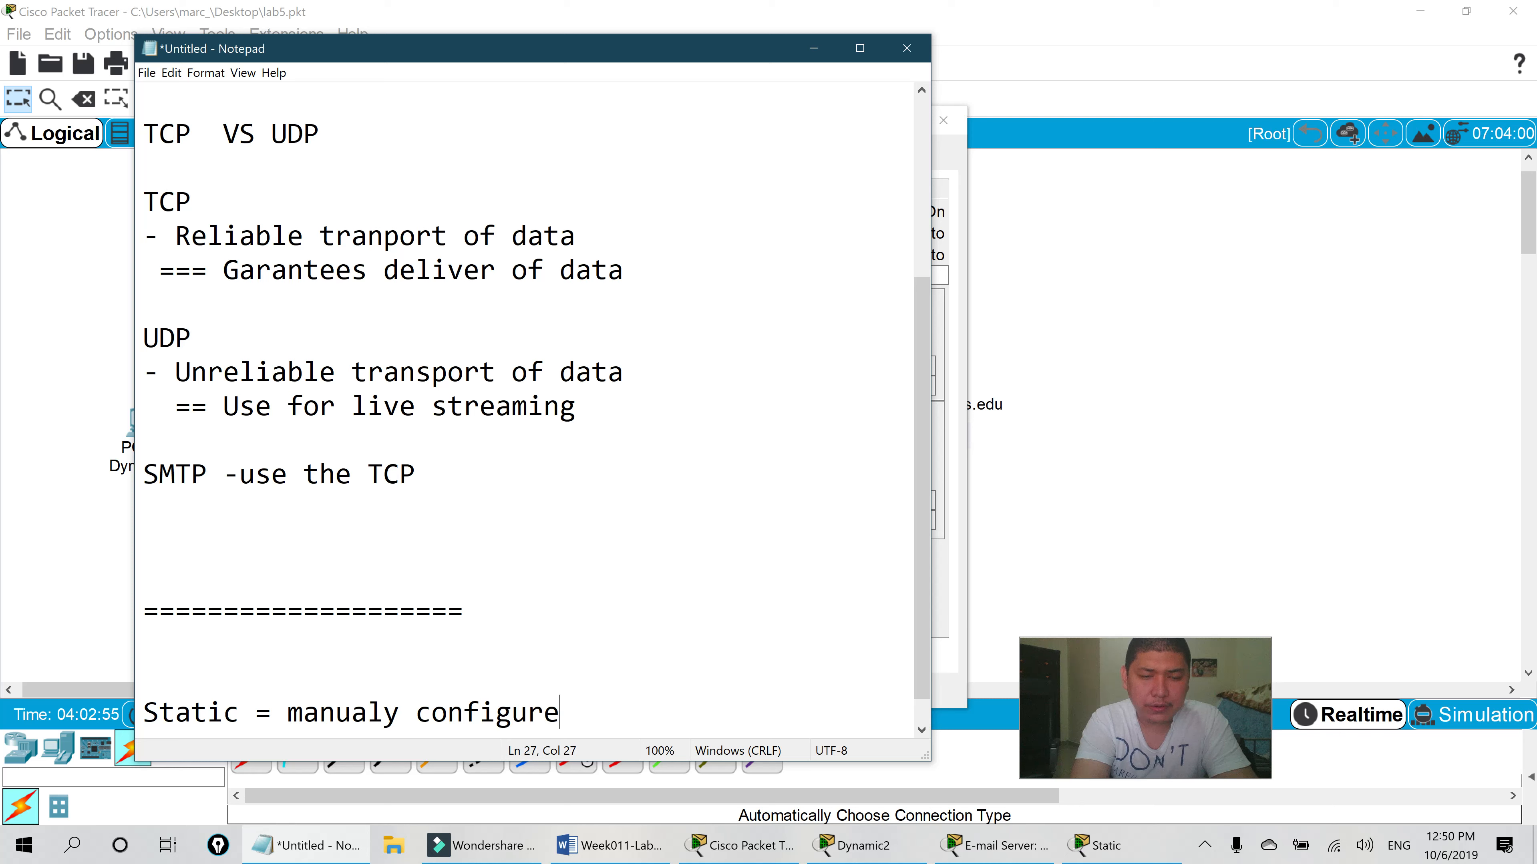
- Correct 'manualy' to 'manually' and start a new line, then bring Packet Tracer forward
{"action": "left_click_drag", "start_coordinate": [578, 59], "coordinate": [600, 52]}
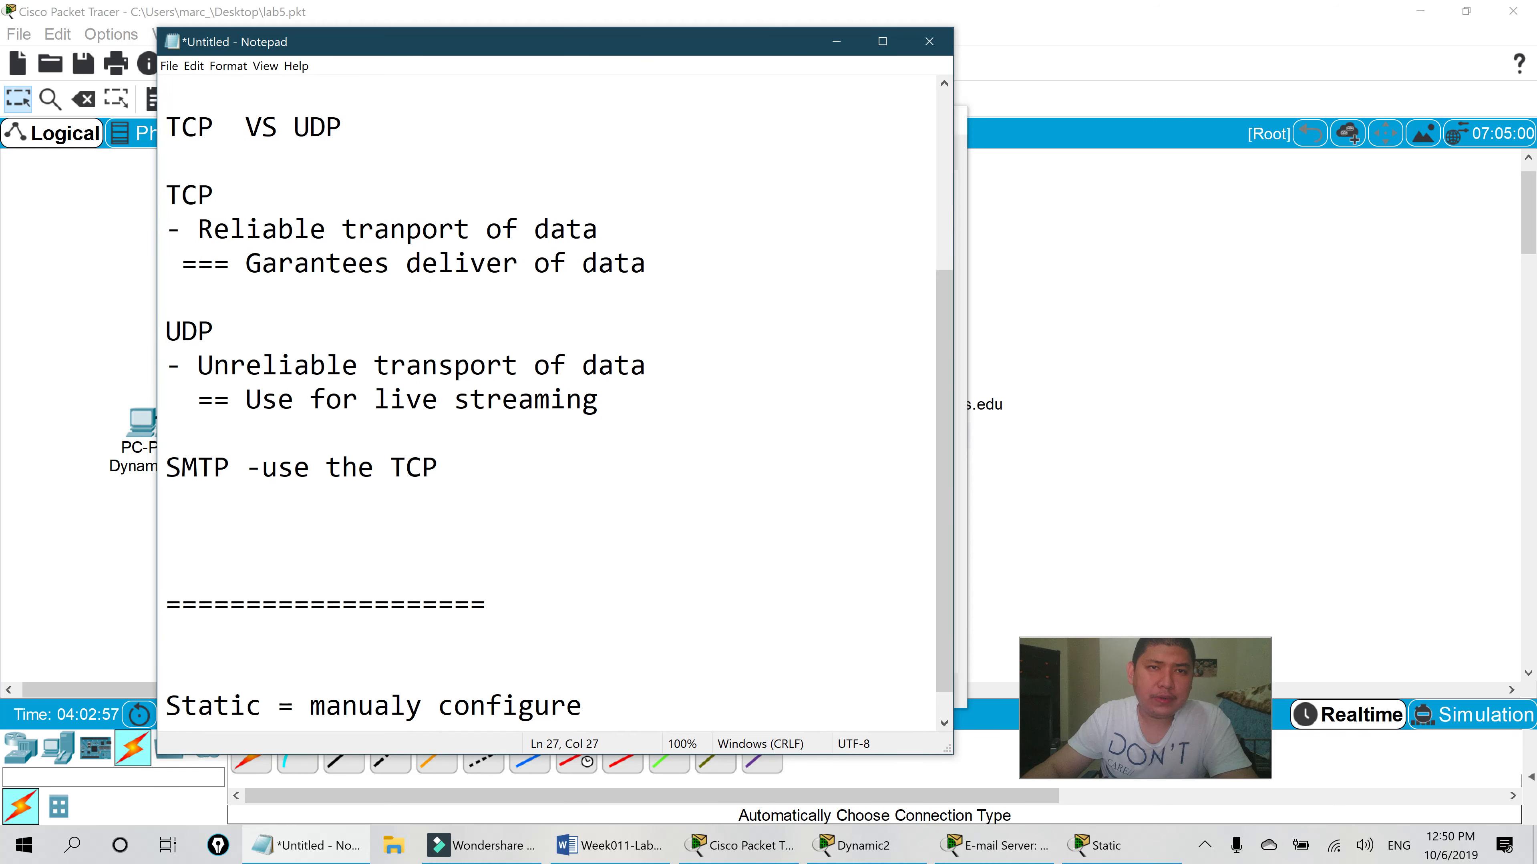
{"action": "left_click", "coordinate": [422, 705]}
{"action": "key", "text": "Left"}
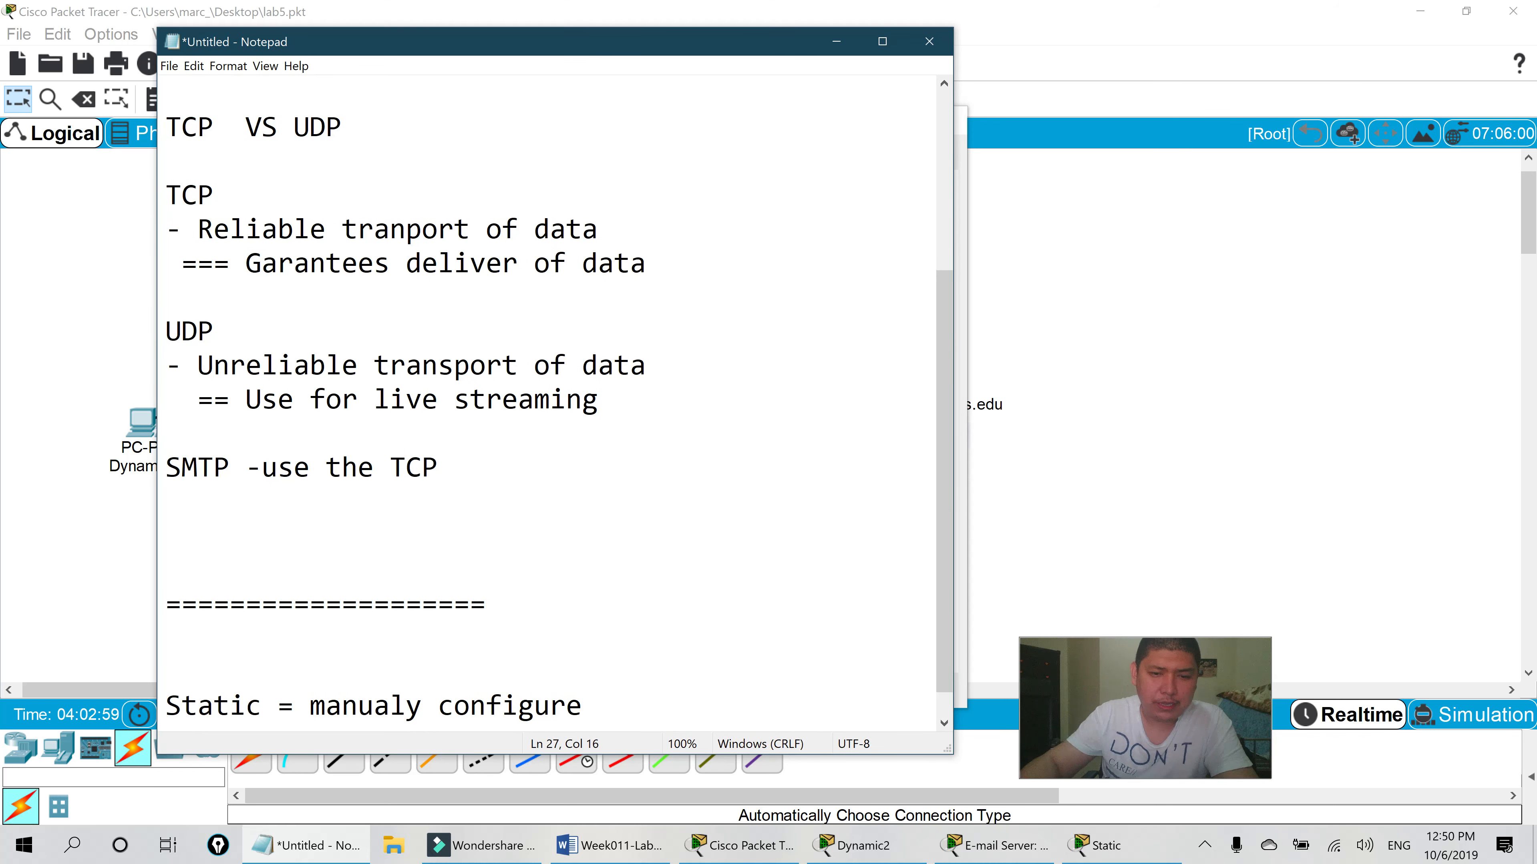
{"action": "type", "text": "l"}
{"action": "key", "text": "End"}
{"action": "key", "text": "Return"}
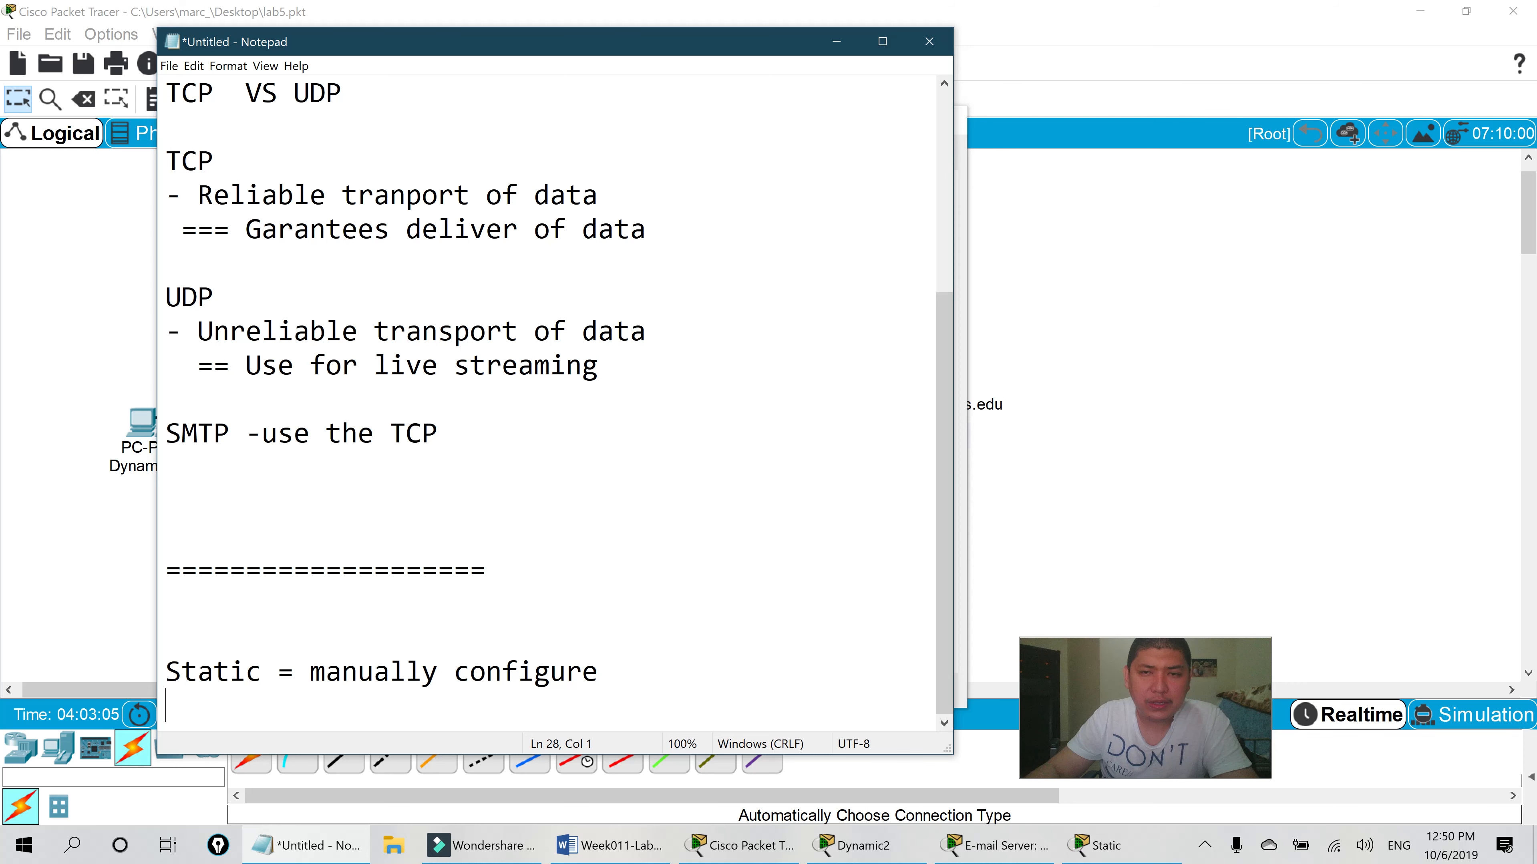
{"action": "left_click", "coordinate": [984, 315]}
{"action": "scroll", "coordinate": [768, 412], "scroll_direction": "down", "scroll_amount": 5}
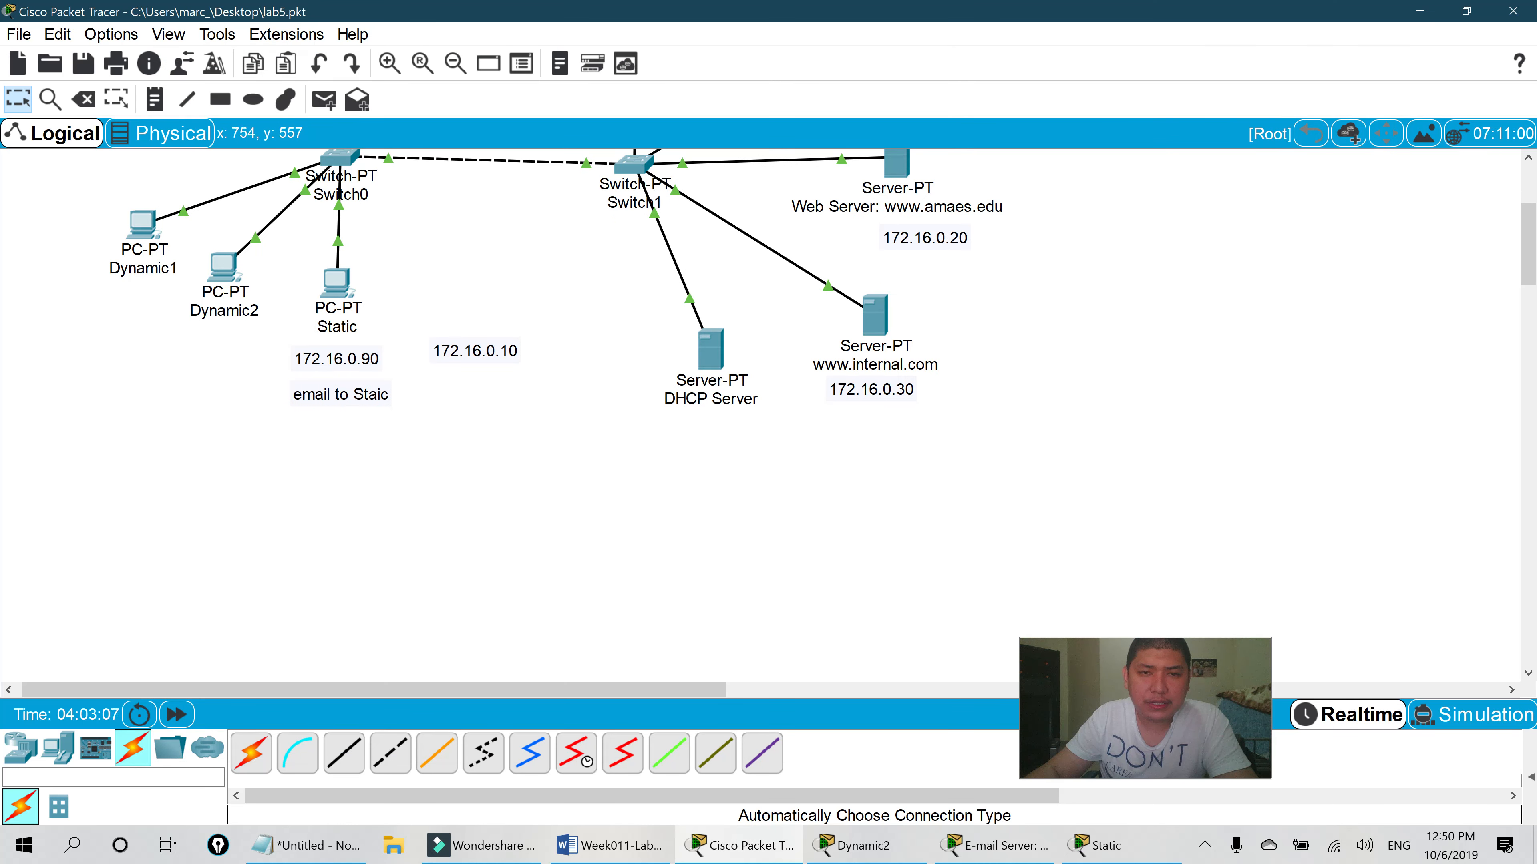
- Close the Static PC's settings, minimize Packet Tracer, and bring Notepad back over Word
{"action": "scroll", "coordinate": [768, 412], "scroll_direction": "up", "scroll_amount": 3}
{"action": "left_click", "coordinate": [1101, 845]}
{"action": "left_click", "coordinate": [822, 849]}
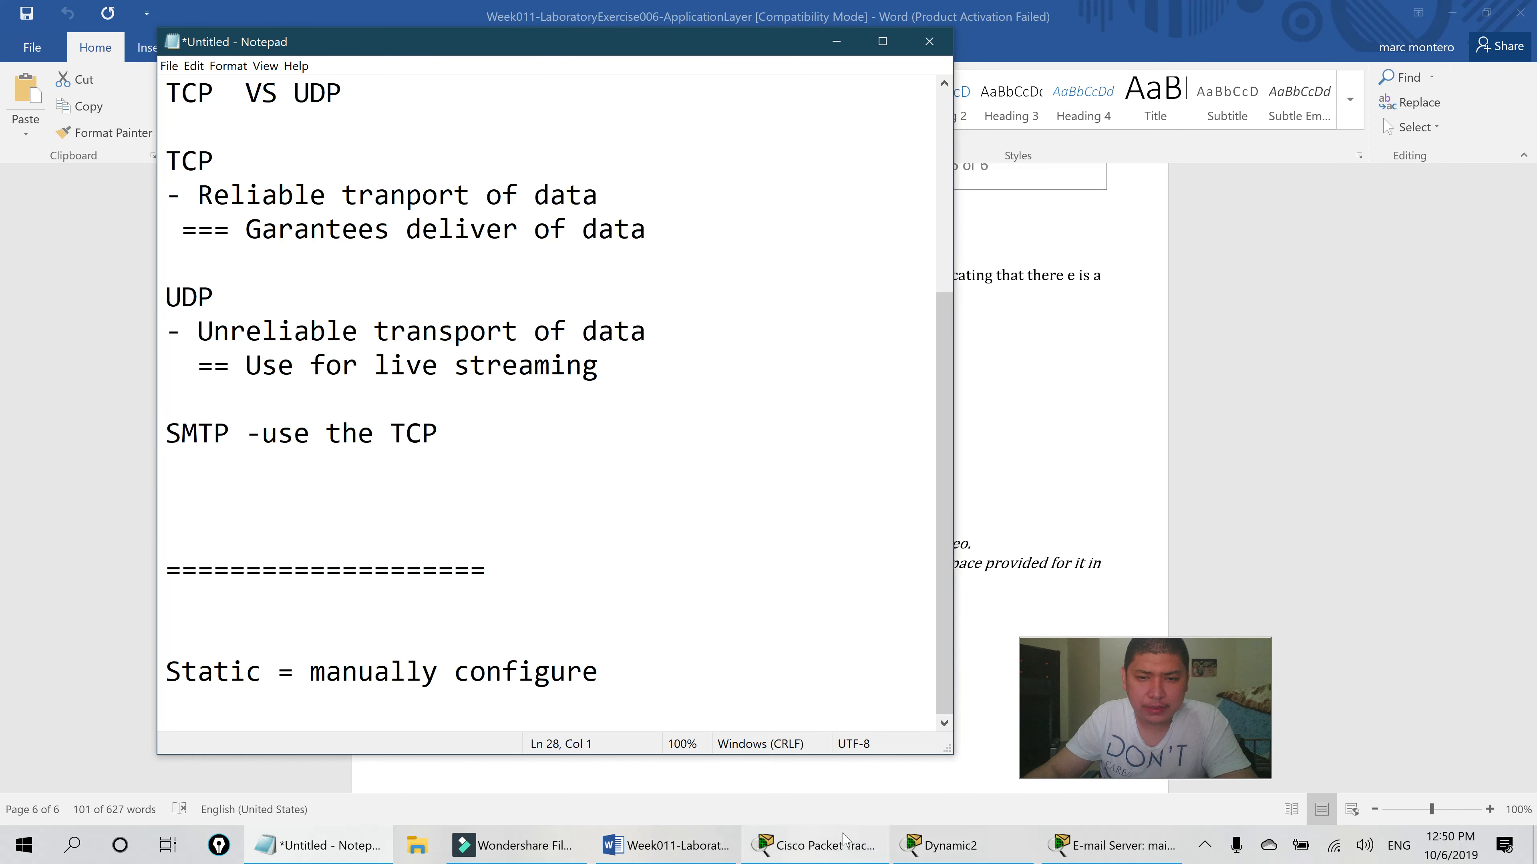
{"action": "left_click", "coordinate": [666, 845]}
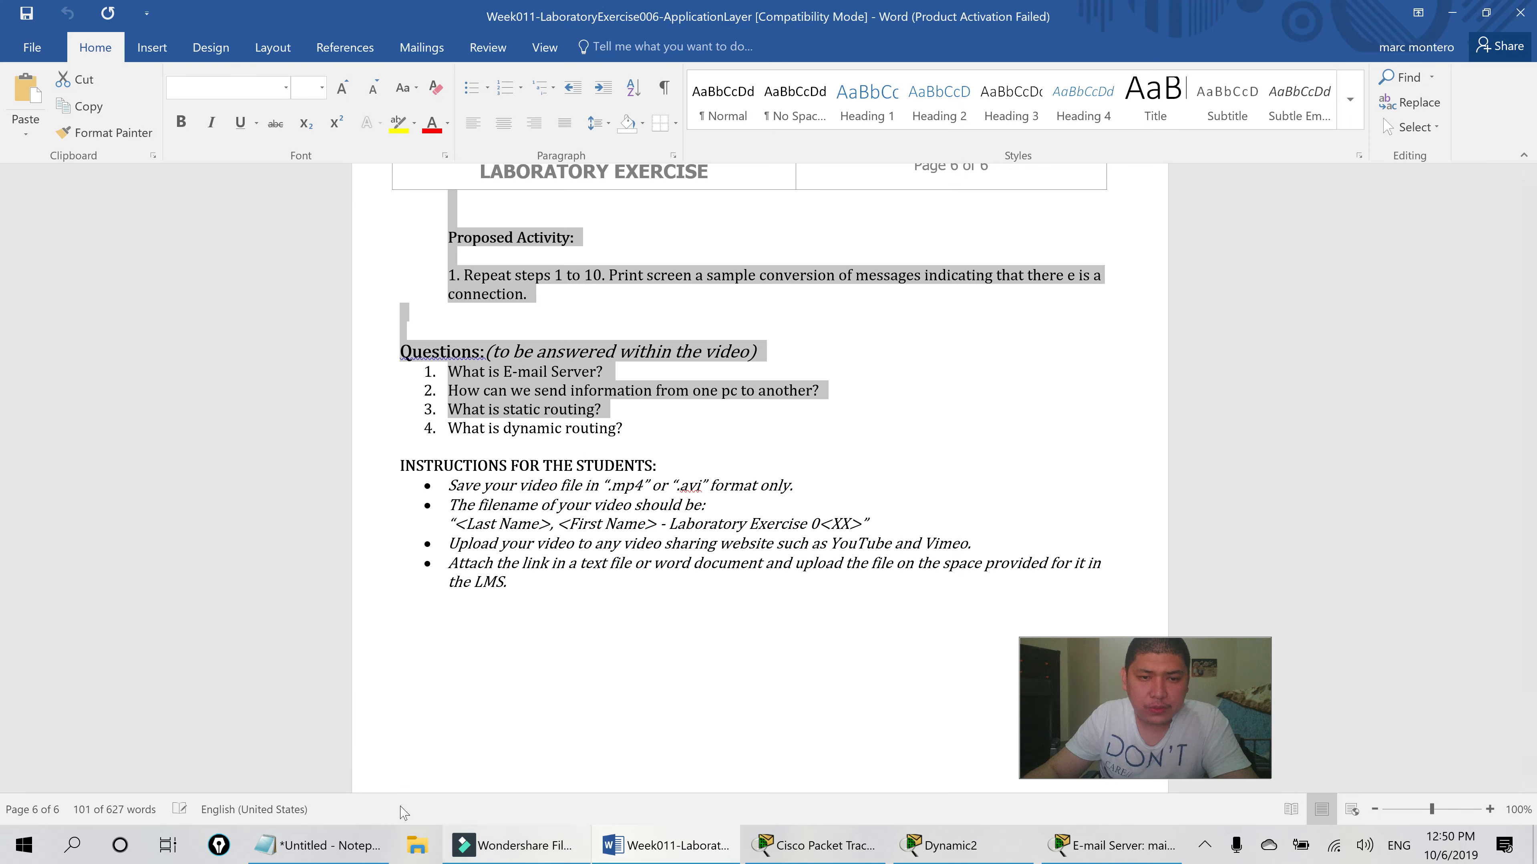
{"action": "left_click", "coordinate": [327, 850]}
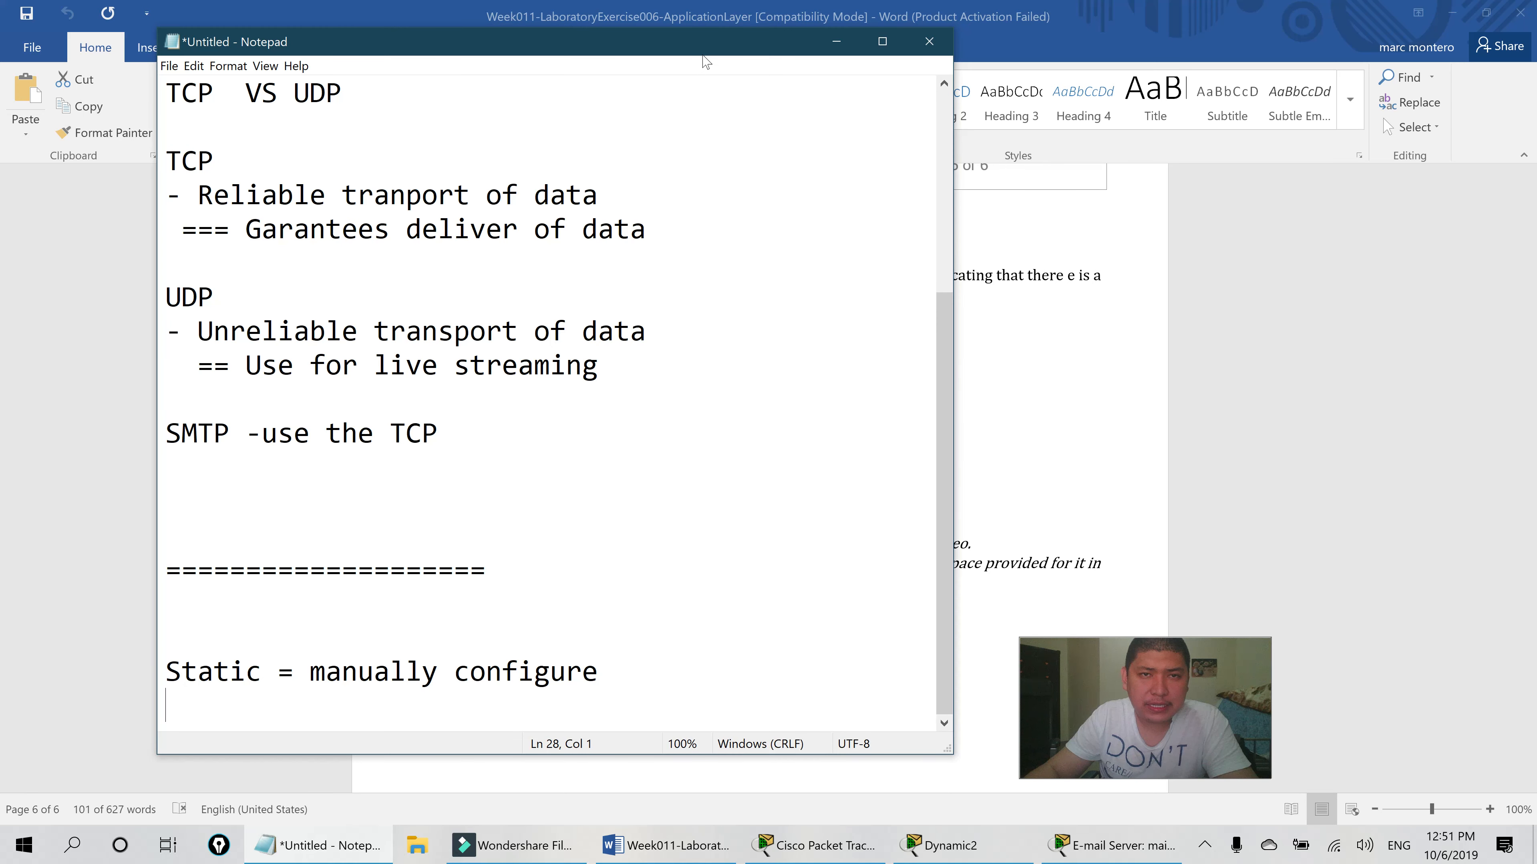
- Begin the note 'we can configure static routing by the way' below the Static line
{"action": "left_click_drag", "start_coordinate": [703, 48], "coordinate": [614, 46]}
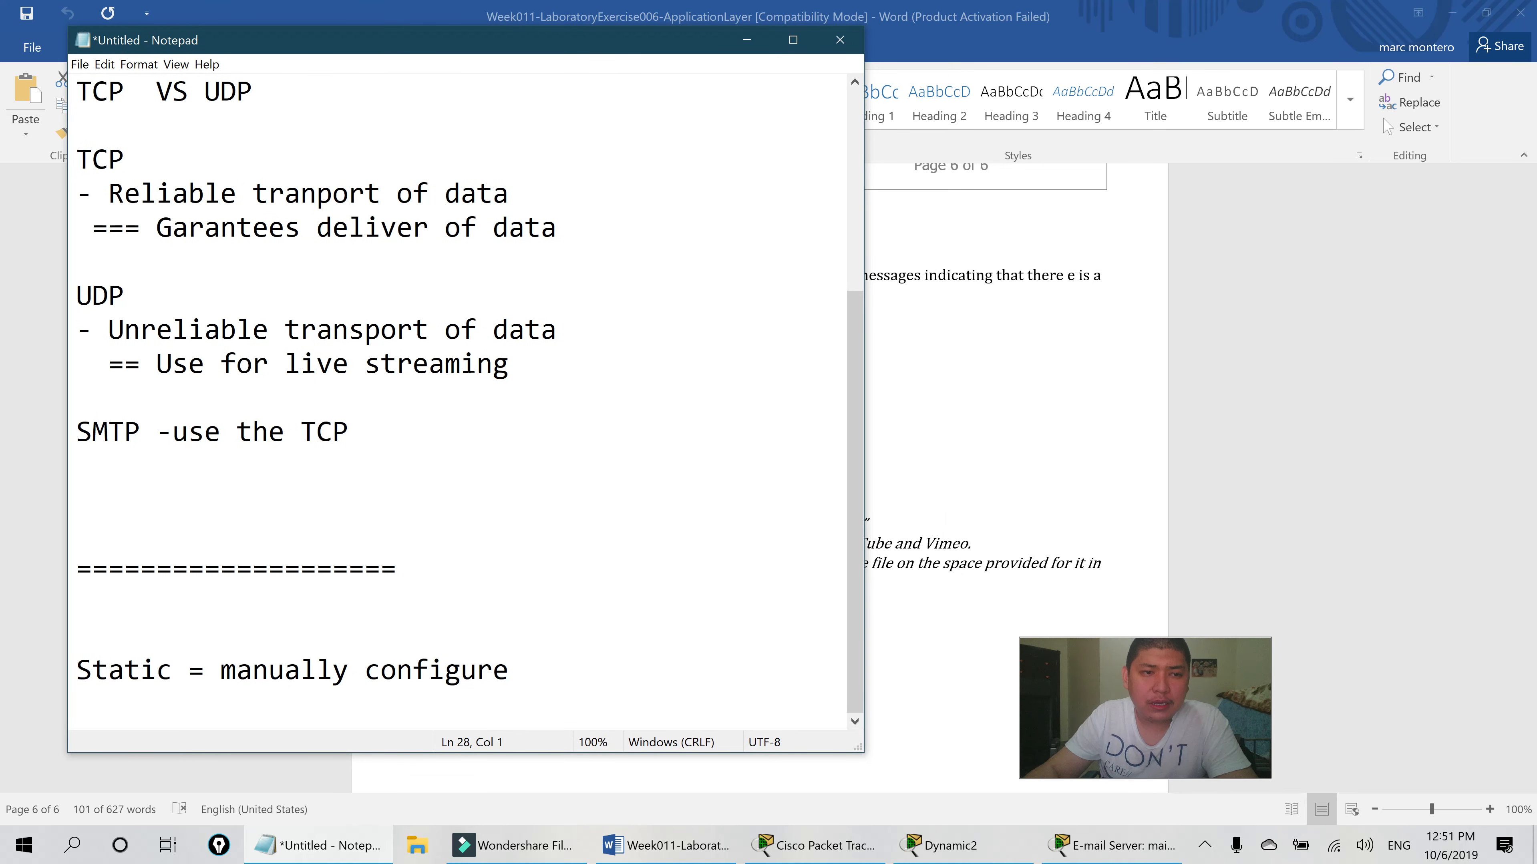
{"action": "key", "text": "Return"}
{"action": "key", "text": "Return"}
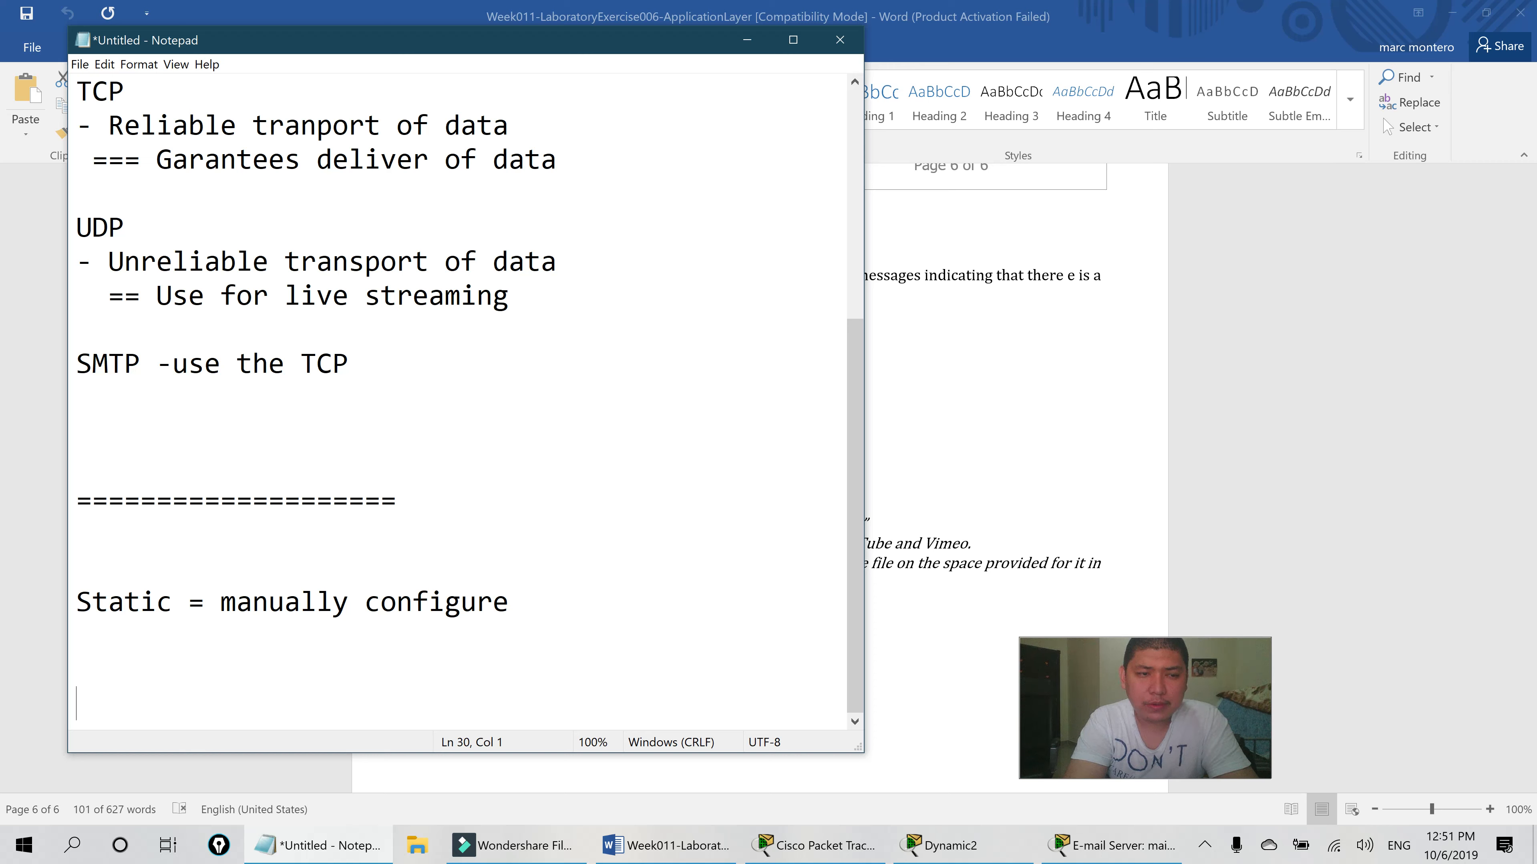
{"action": "type", "text": "next"}
{"action": "key", "text": "BackSpace"}
{"action": "key", "text": "BackSpace"}
{"action": "key", "text": "BackSpace"}
{"action": "key", "text": "BackSpace"}
{"action": "key", "text": "BackSpace"}
{"action": "type", "text": "we can configure static routing by"}
{"action": "key", "text": "Return"}
{"action": "key", "text": "Return"}
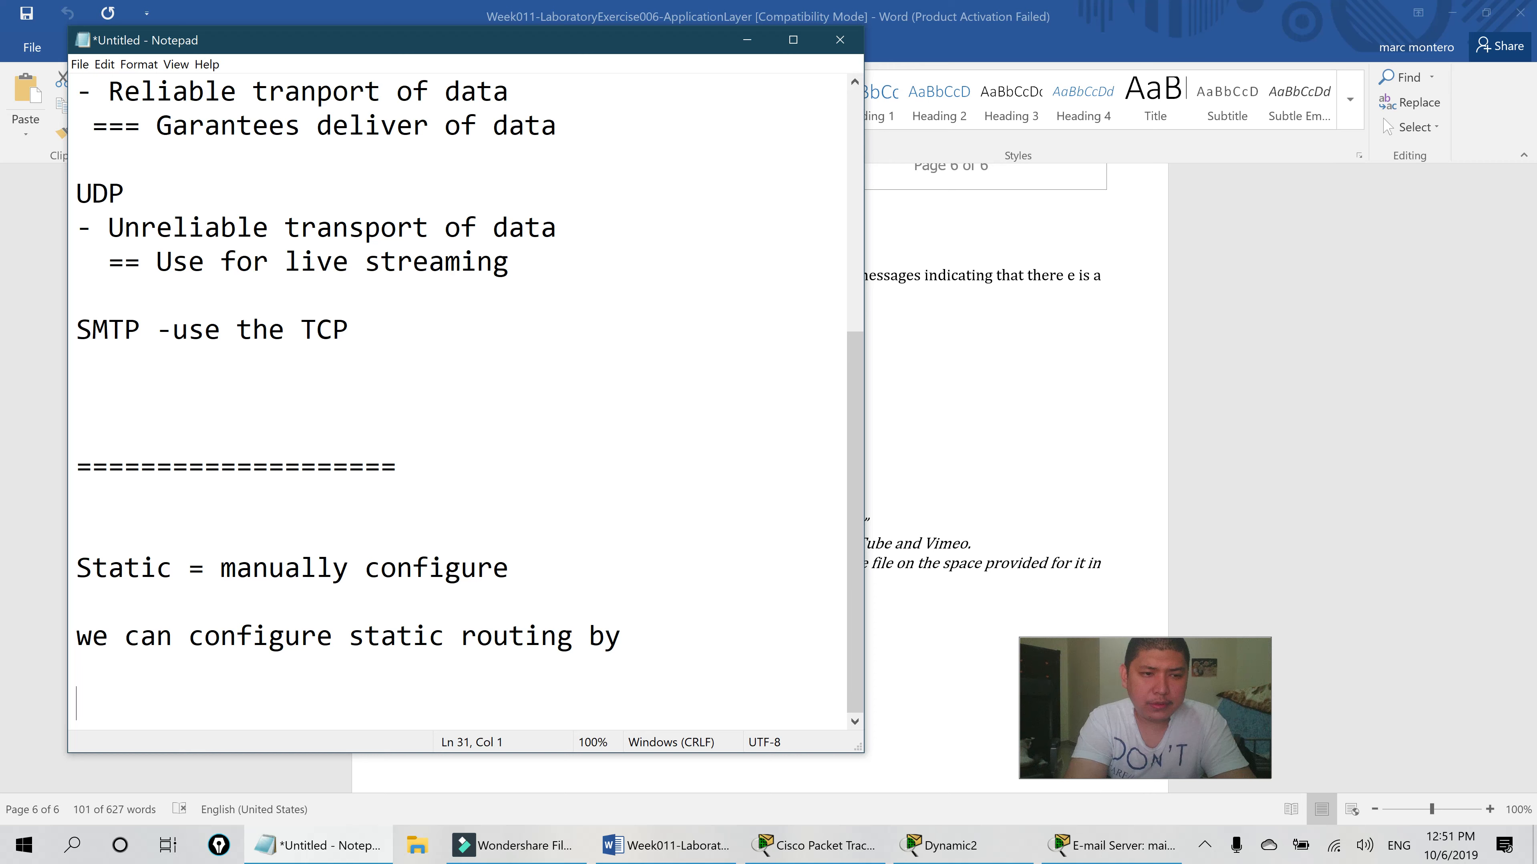
{"action": "type", "text": "the wat"}
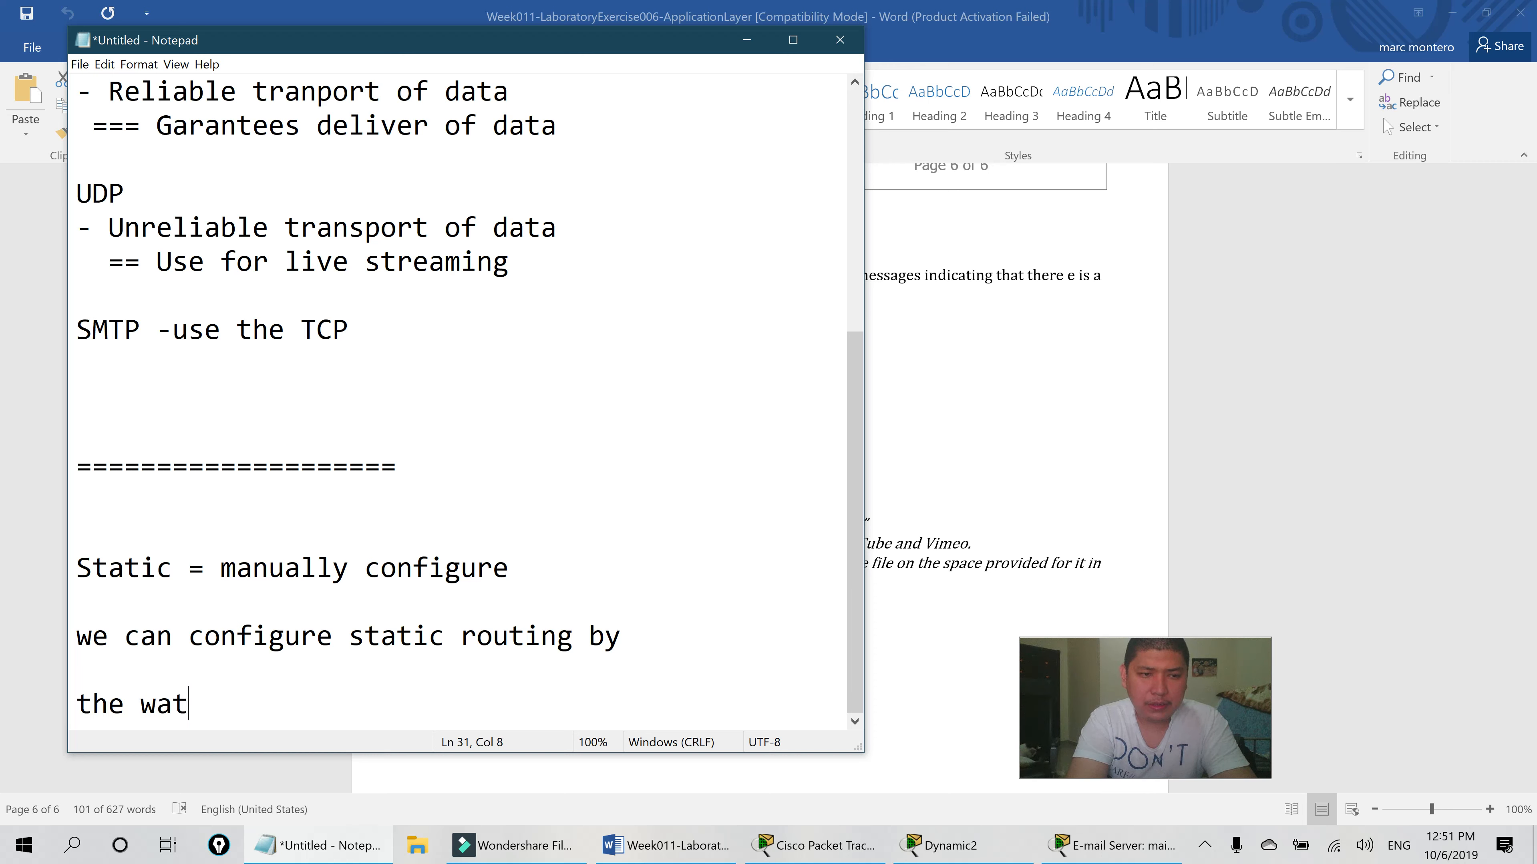
{"action": "key", "text": "BackSpace"}
{"action": "type", "text": "y"}
{"action": "key", "text": "Return"}
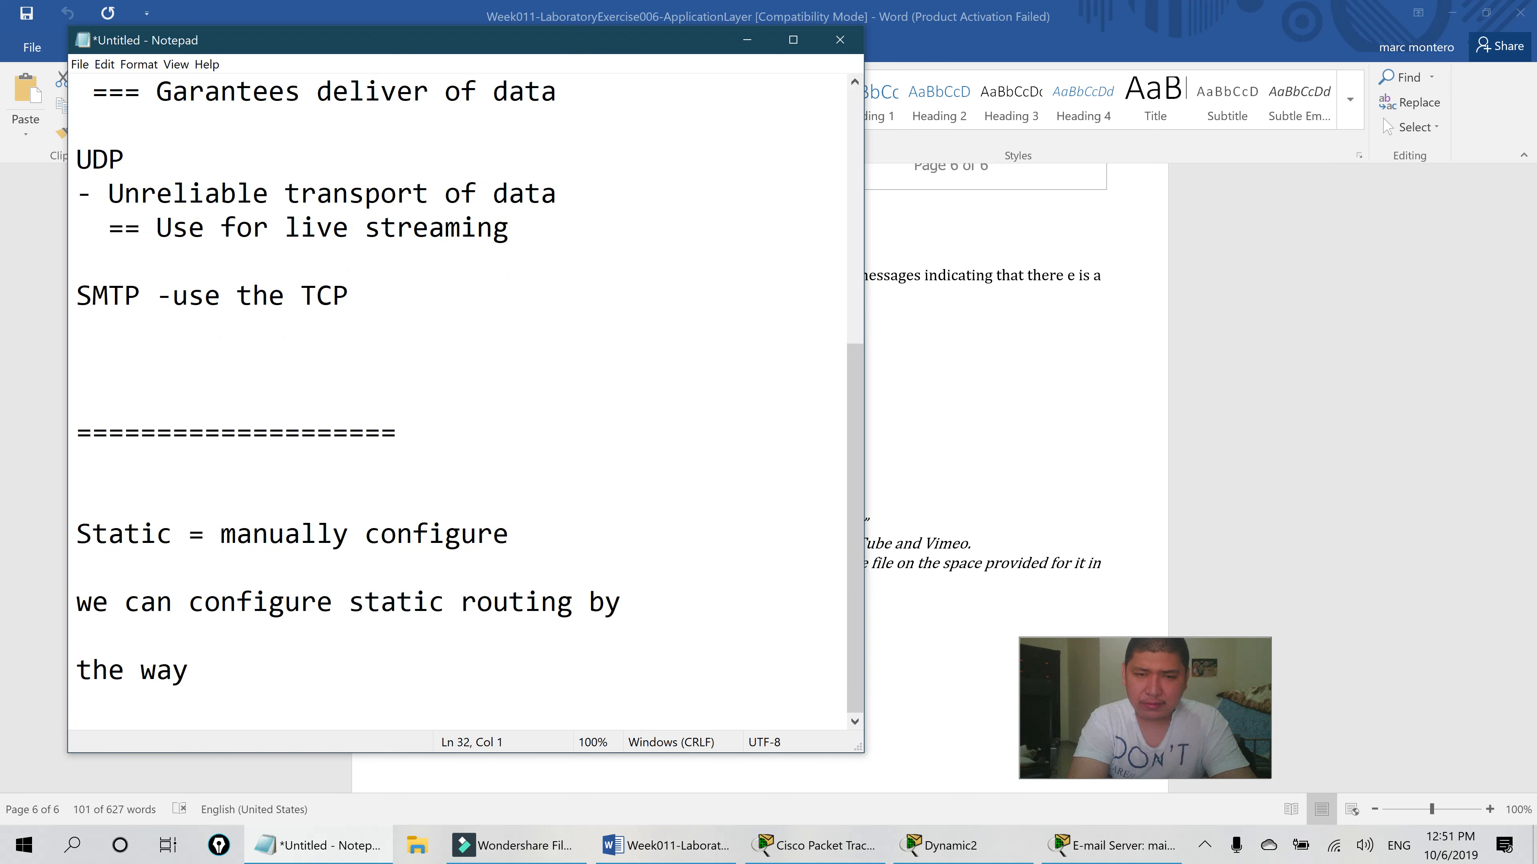
{"action": "key", "text": "Return"}
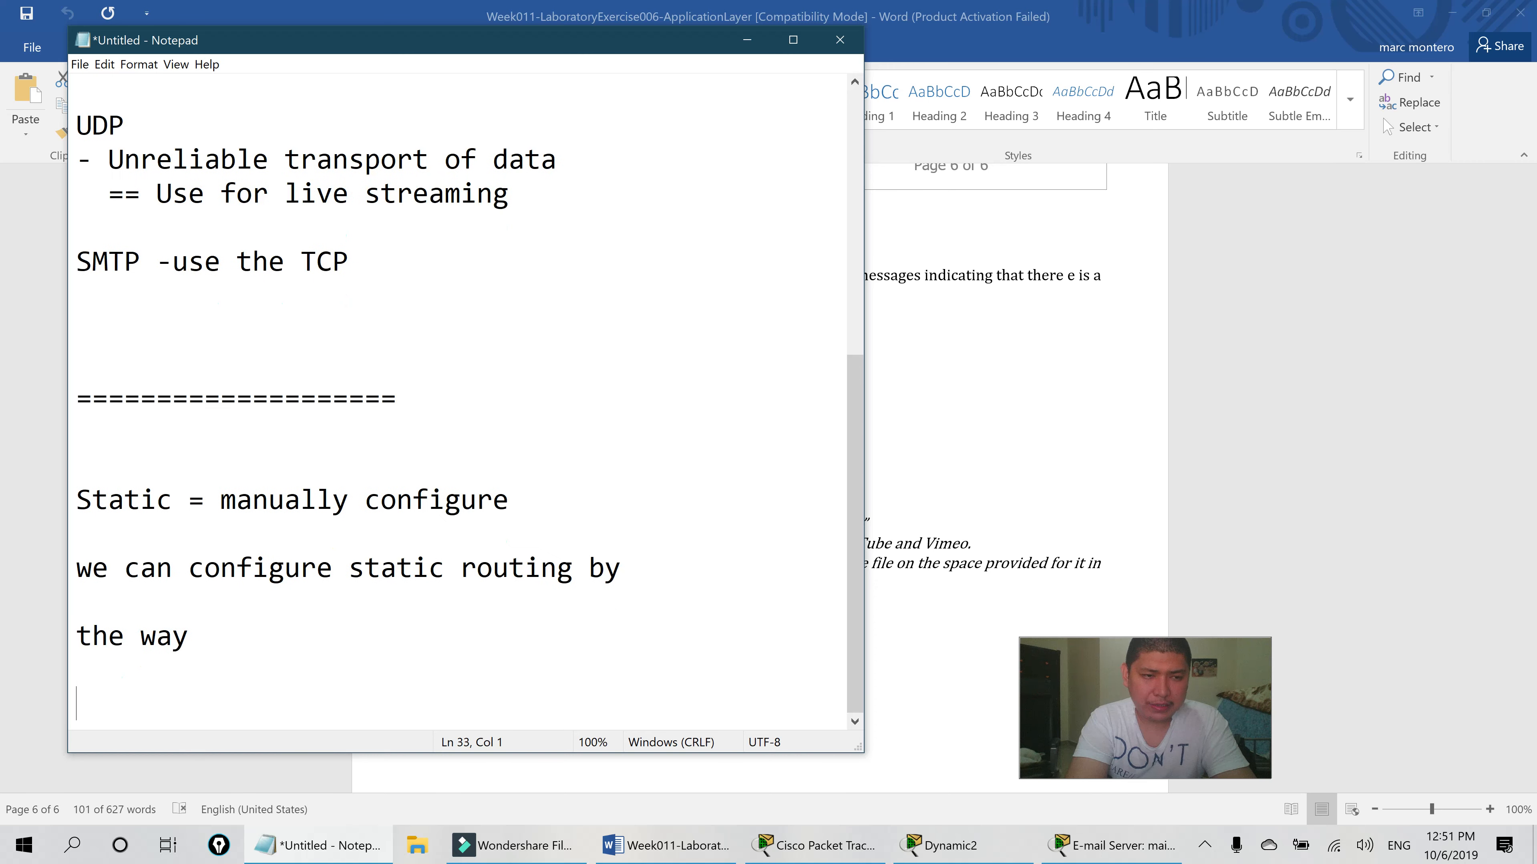
- Change it to '2 way' and list '1. next hop ip address' and '2. exit interface way'
{"action": "type", "text": "N"}
{"action": "key", "text": "BackSpace"}
{"action": "key", "text": "BackSpace"}
{"action": "key", "text": "BackSpace"}
{"action": "key", "text": "BackSpace"}
{"action": "key", "text": "BackSpace"}
{"action": "key", "text": "BackSpace"}
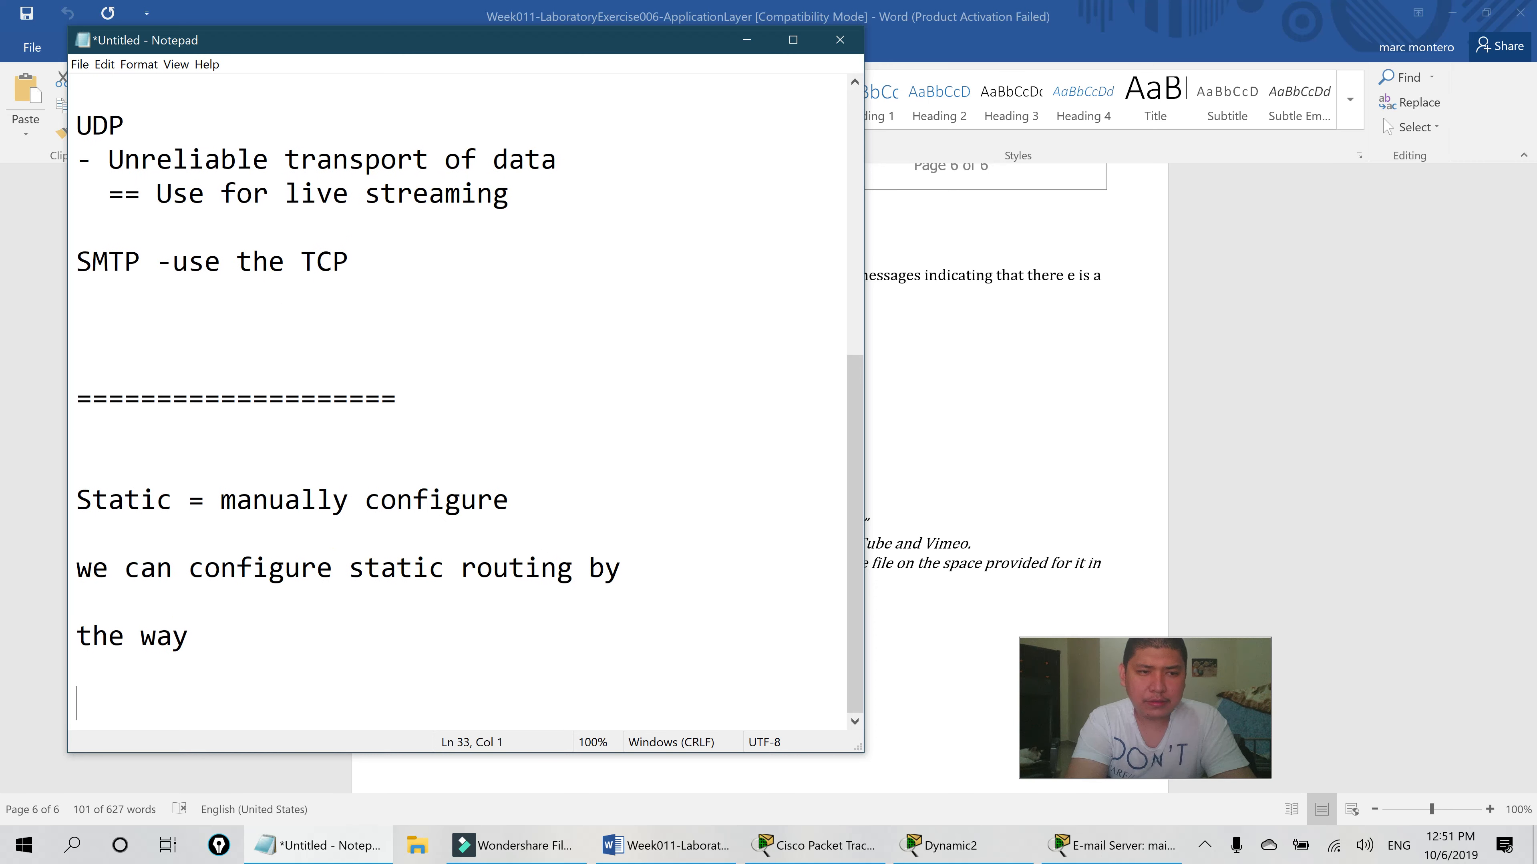
{"action": "key", "text": "BackSpace"}
{"action": "key", "text": "BackSpace"}
{"action": "key", "text": "BackSpace"}
{"action": "key", "text": "BackSpace"}
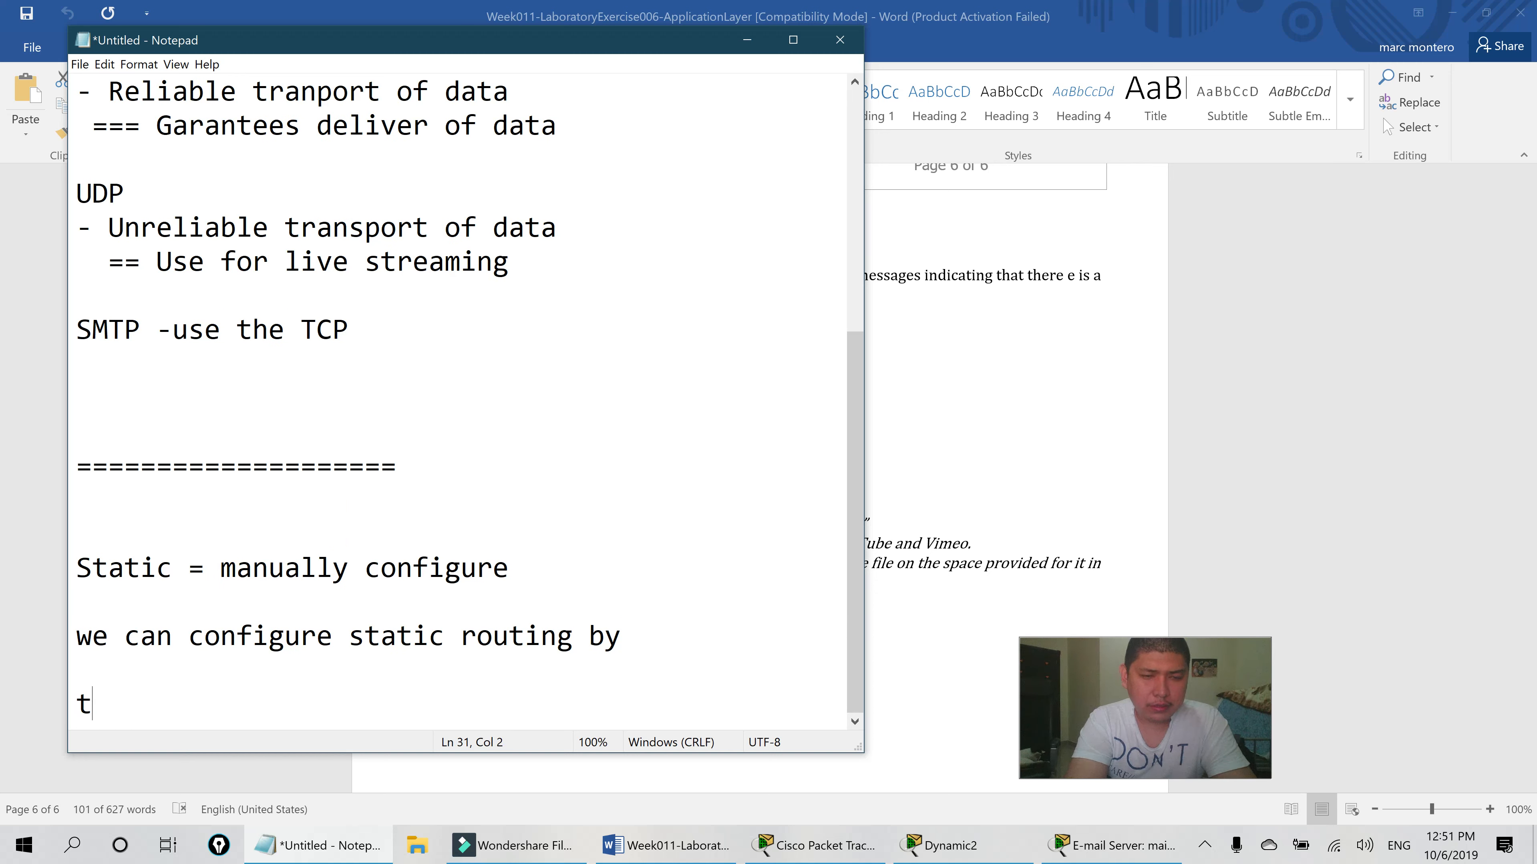
{"action": "type", "text": "2 way"}
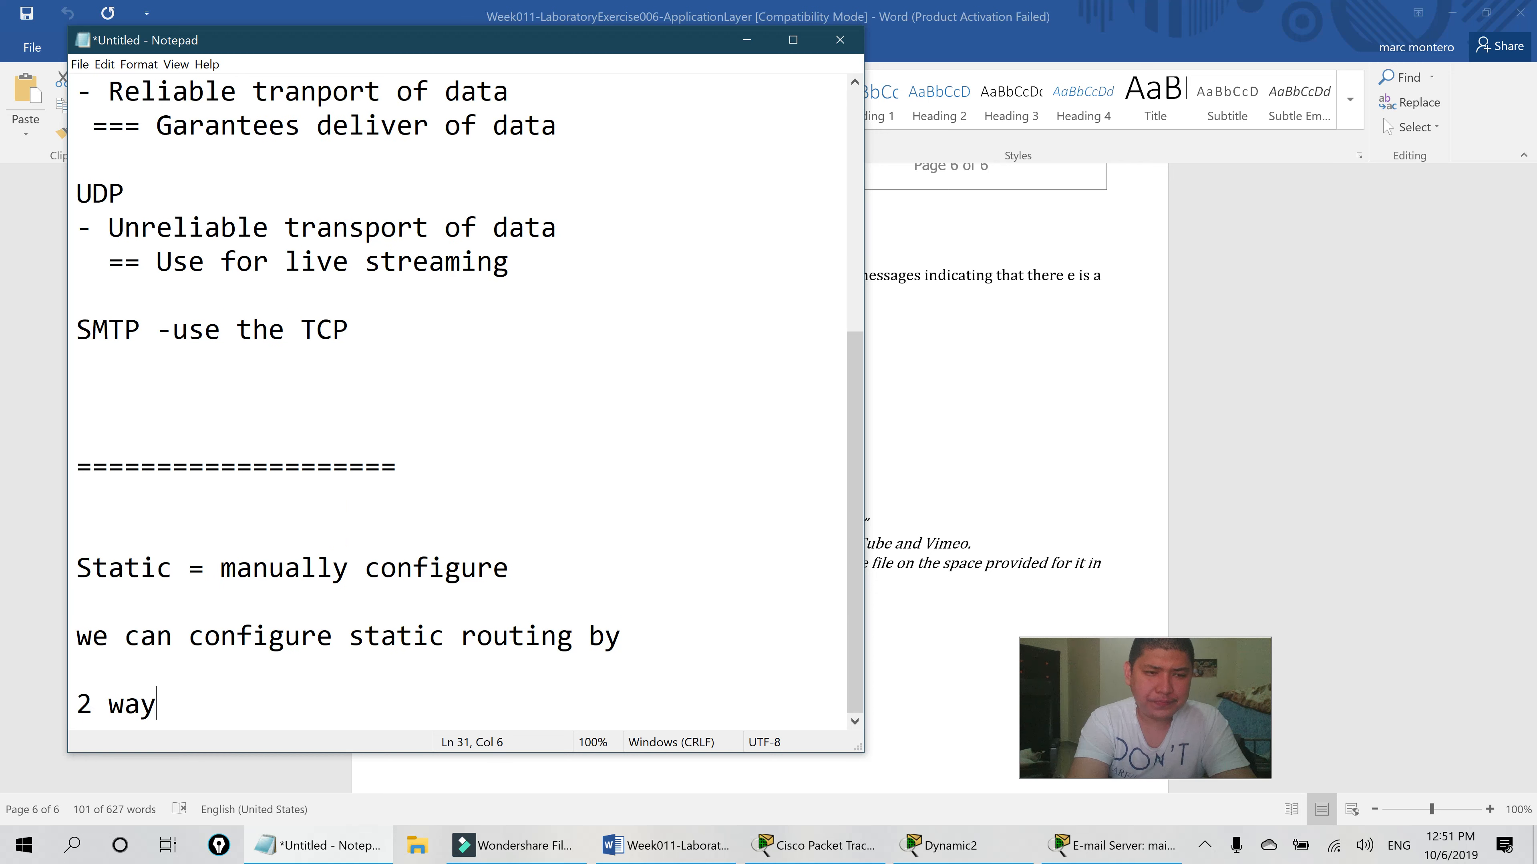
{"action": "key", "text": "Return"}
{"action": "key", "text": "Return"}
{"action": "type", "text": "1. next ho"}
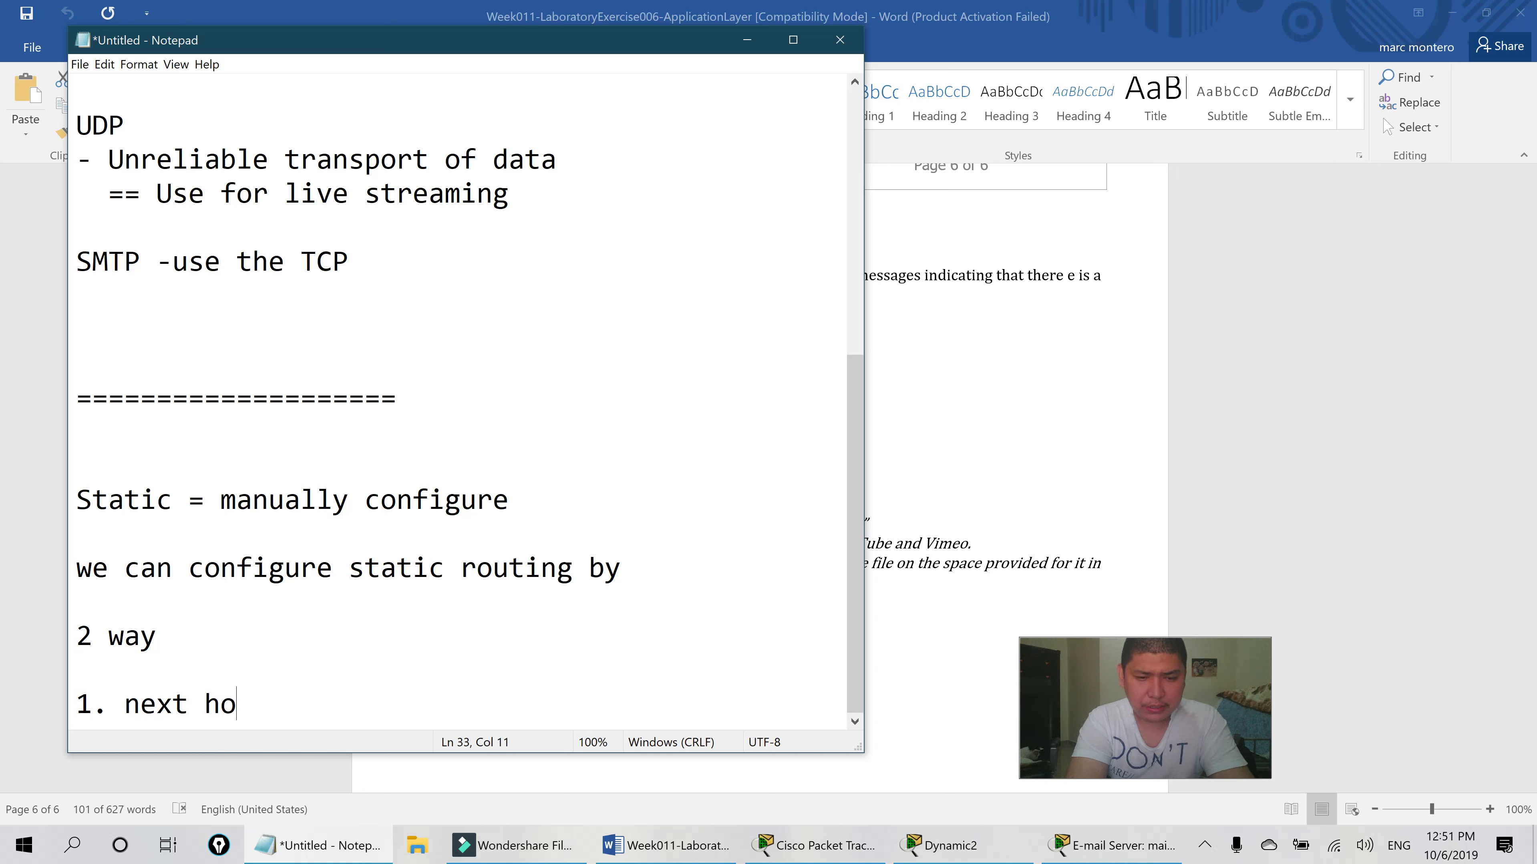
{"action": "type", "text": "p ip "}
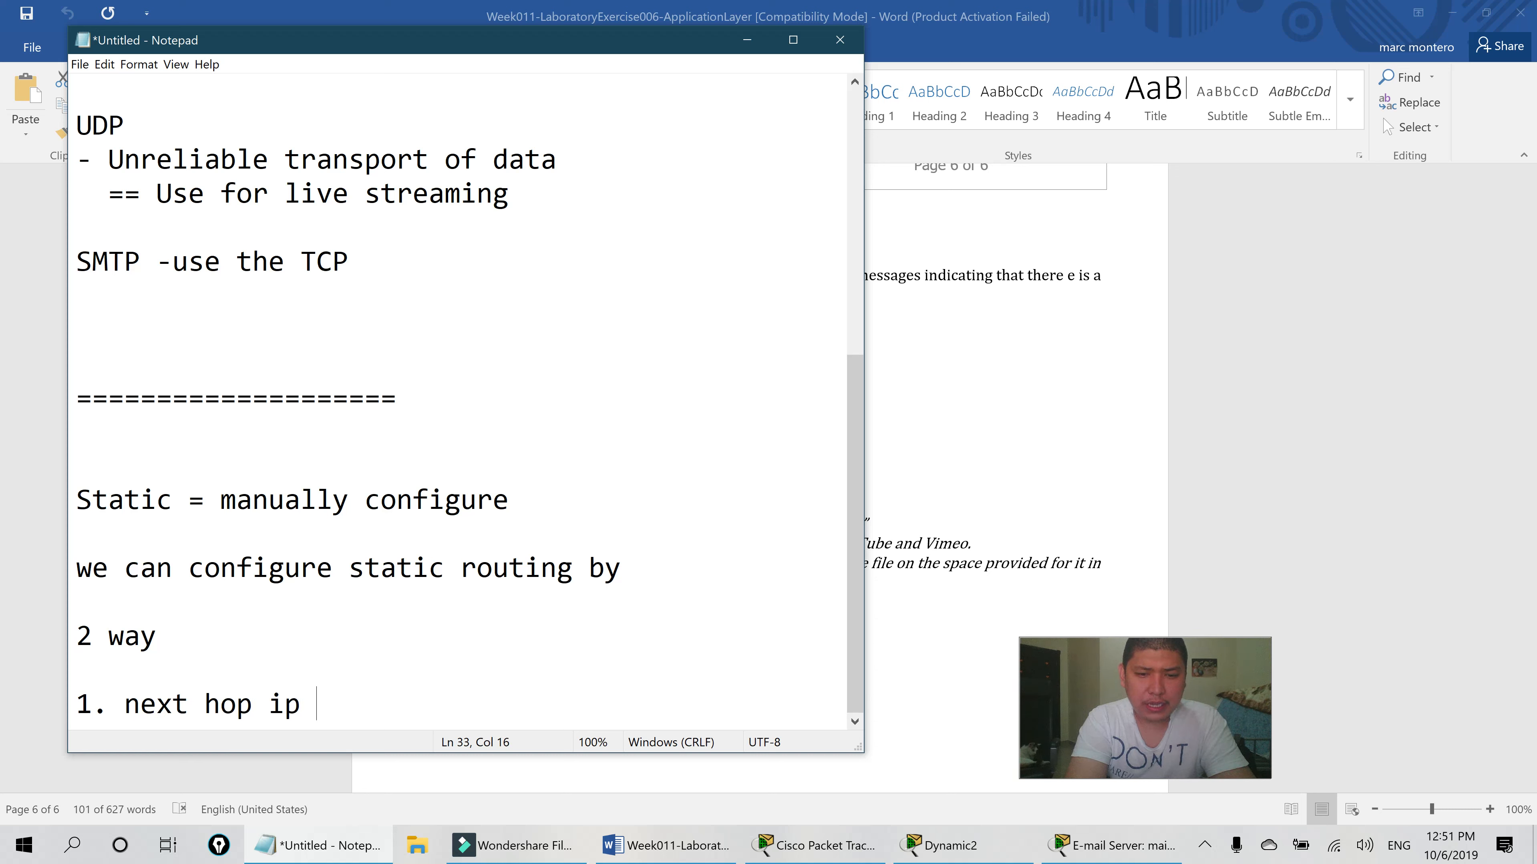
{"action": "type", "text": "address"}
{"action": "key", "text": "Return"}
{"action": "type", "text": "2. Ne"}
{"action": "key", "text": "BackSpace"}
{"action": "key", "text": "BackSpace"}
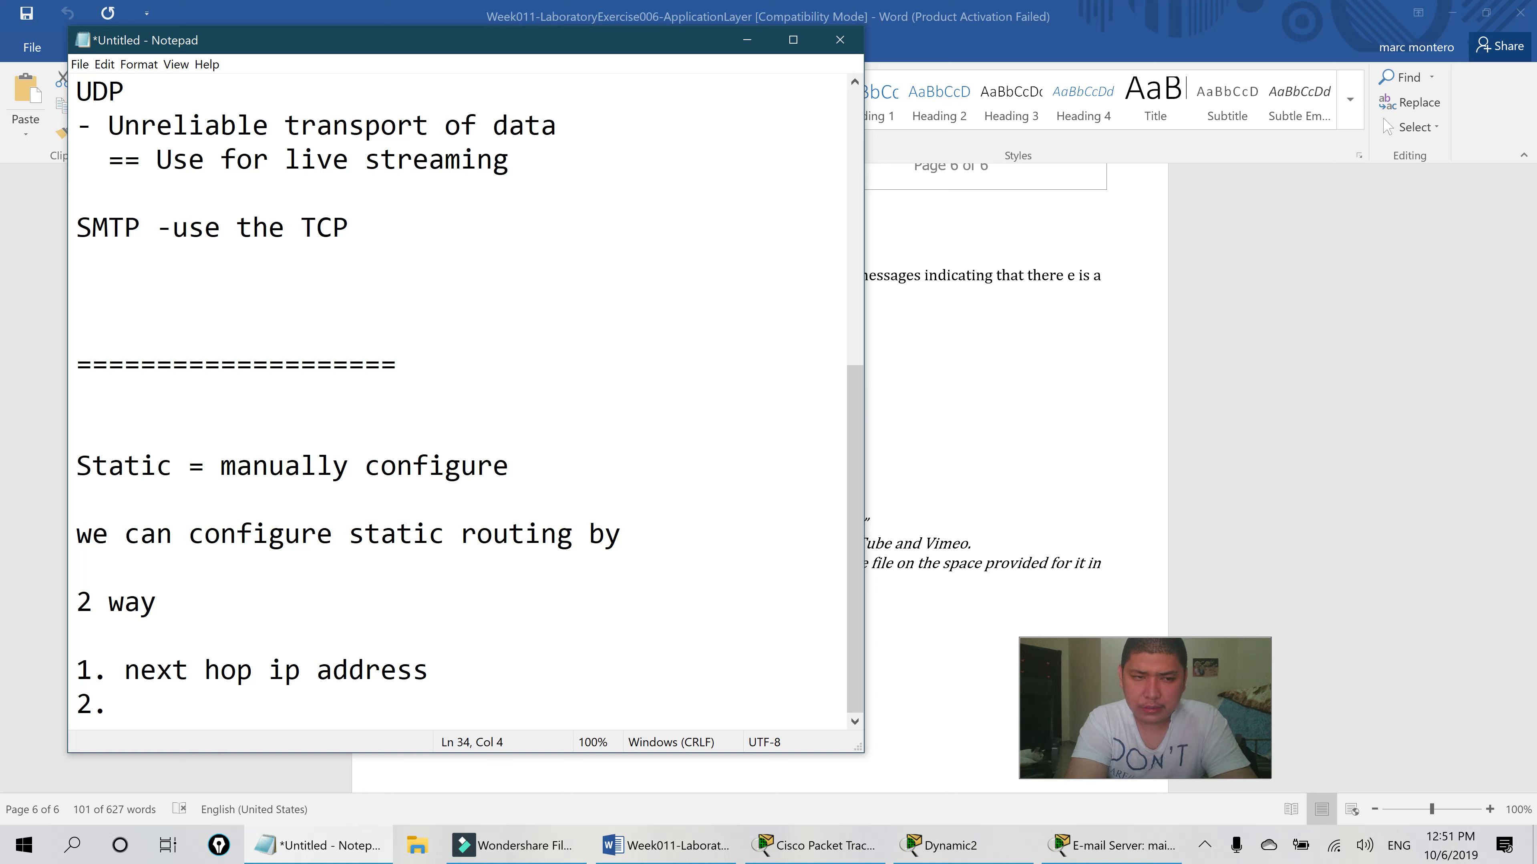
{"action": "type", "text": "exit "}
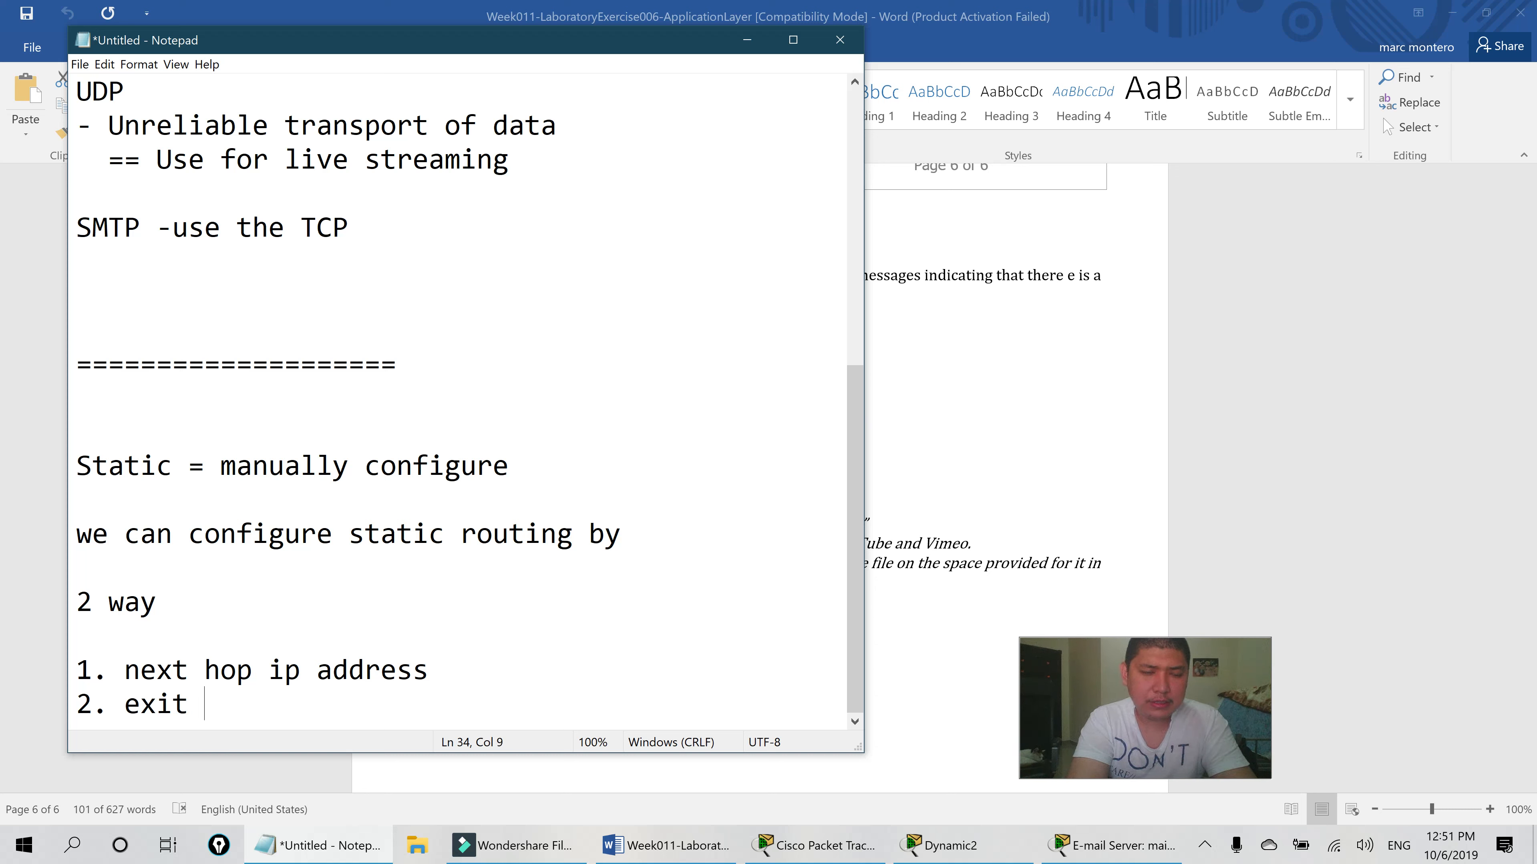
{"action": "type", "text": "interface "}
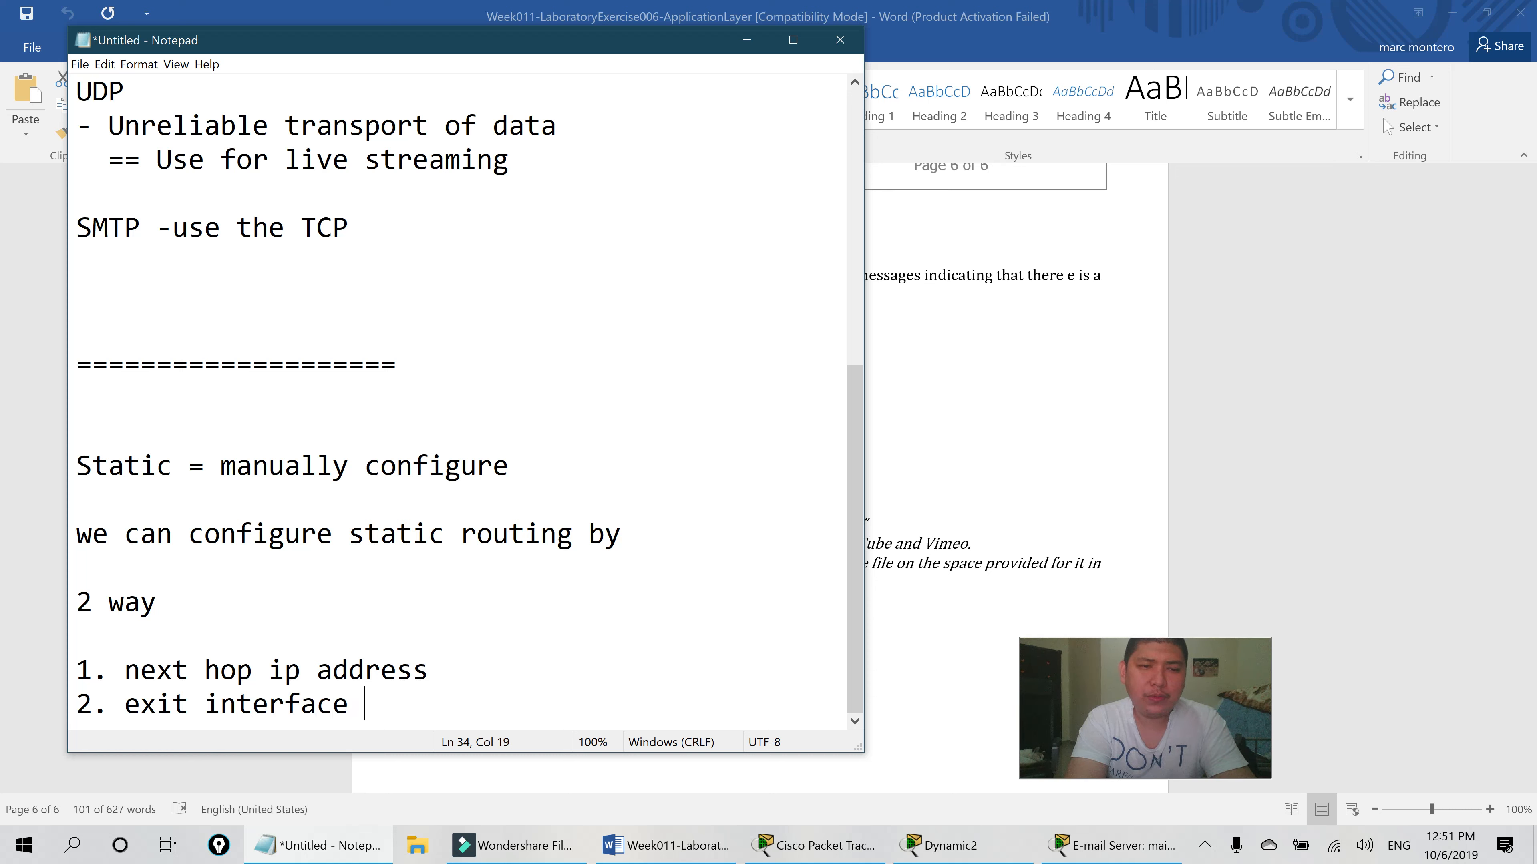
{"action": "type", "text": "way"}
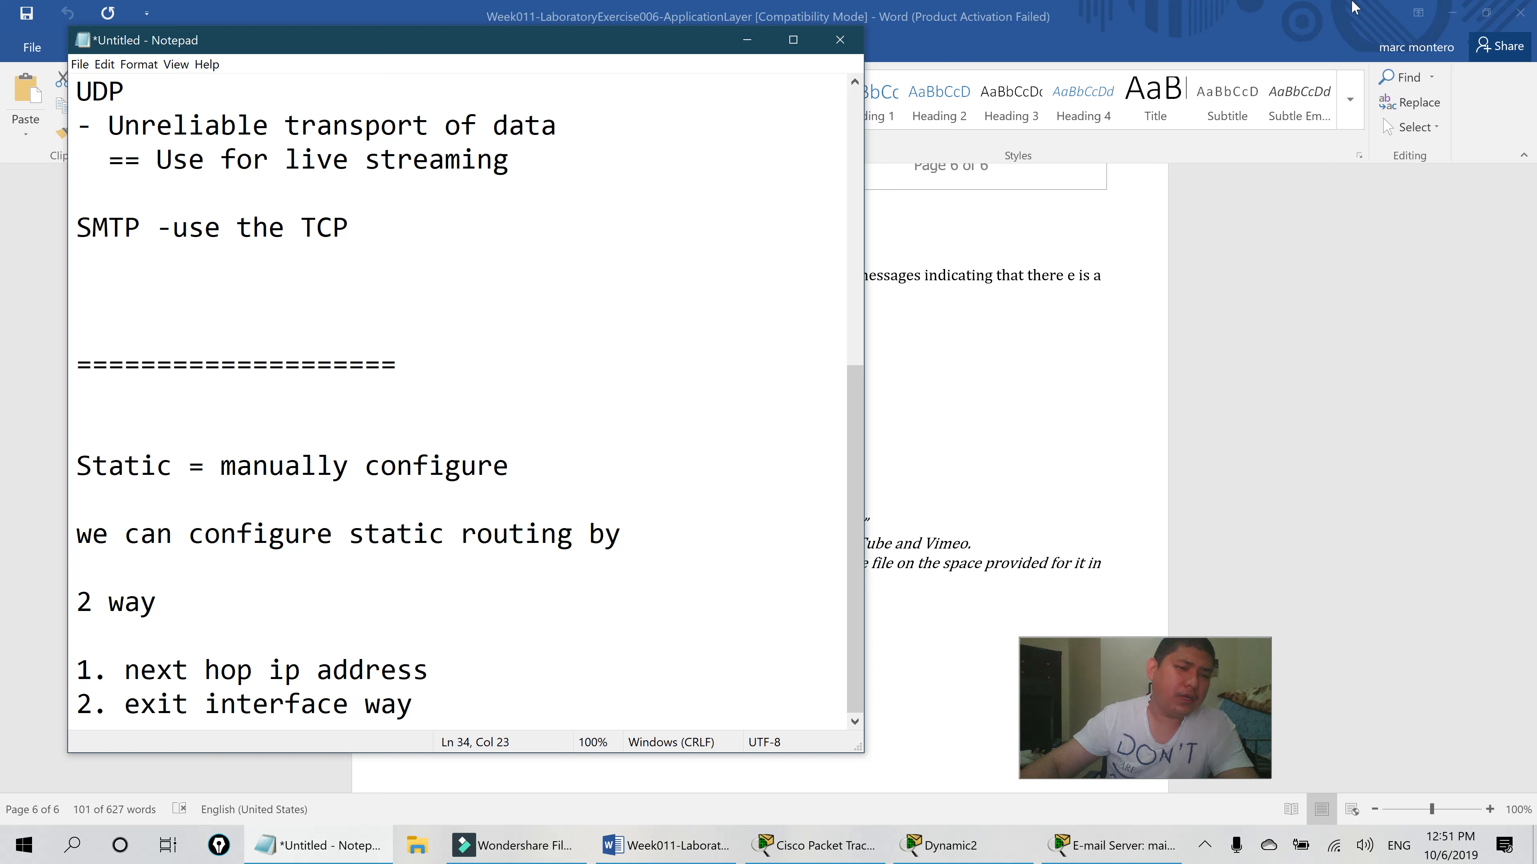
{"action": "scroll", "coordinate": [971, 423], "scroll_direction": "down", "scroll_amount": 3}
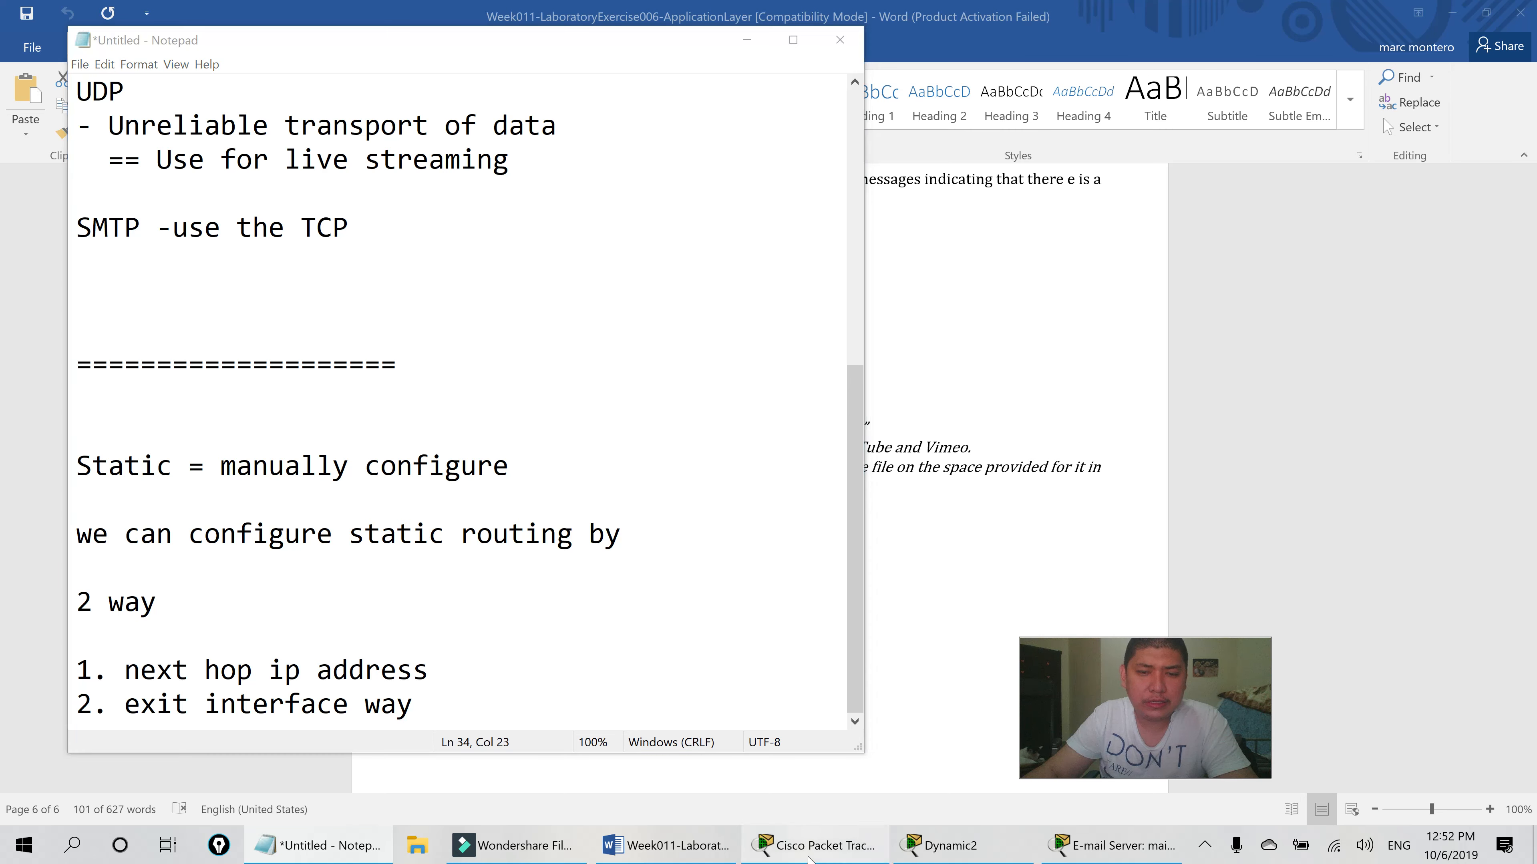
- Compare the E-mail Server settings with Dynamic2's received mail, then close the E-mail Server window
{"action": "left_click", "coordinate": [799, 844]}
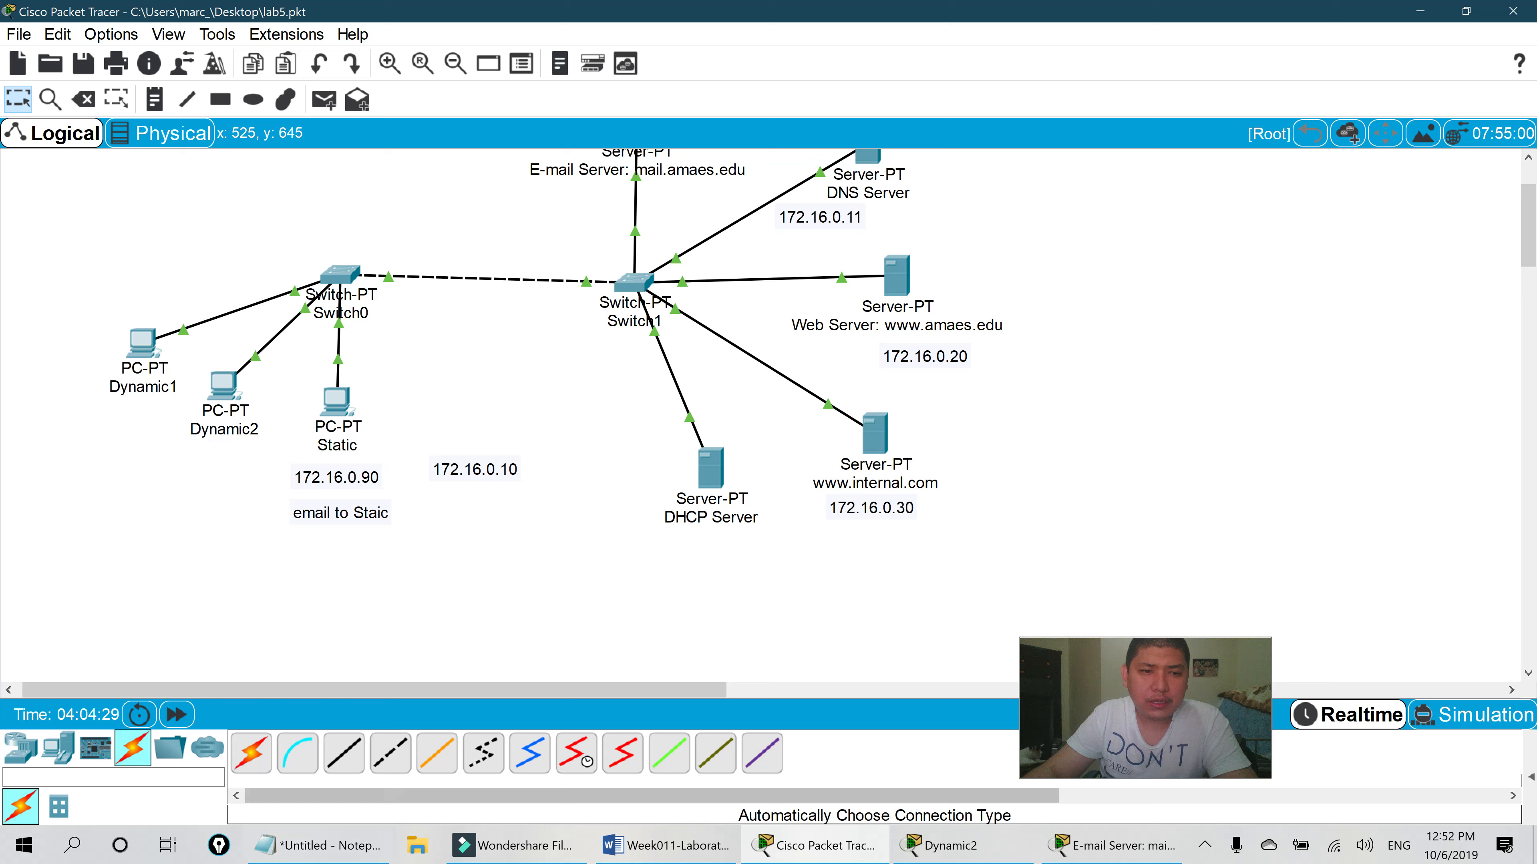
{"action": "scroll", "coordinate": [562, 378], "scroll_direction": "up", "scroll_amount": 3}
{"action": "scroll", "coordinate": [769, 393], "scroll_direction": "down", "scroll_amount": 2}
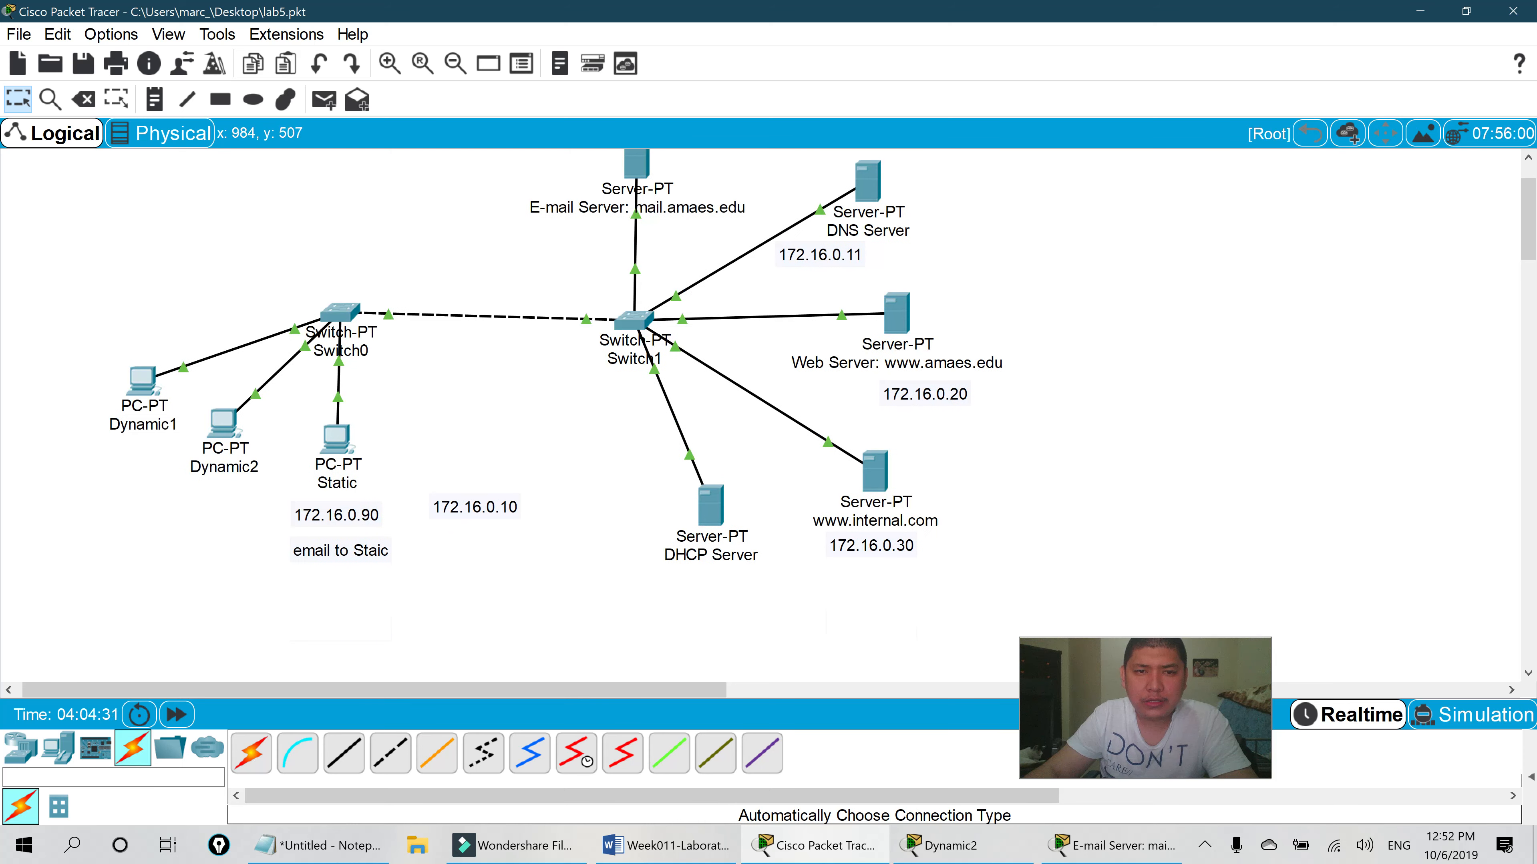
{"action": "left_click", "coordinate": [1113, 846]}
{"action": "left_click", "coordinate": [964, 847]}
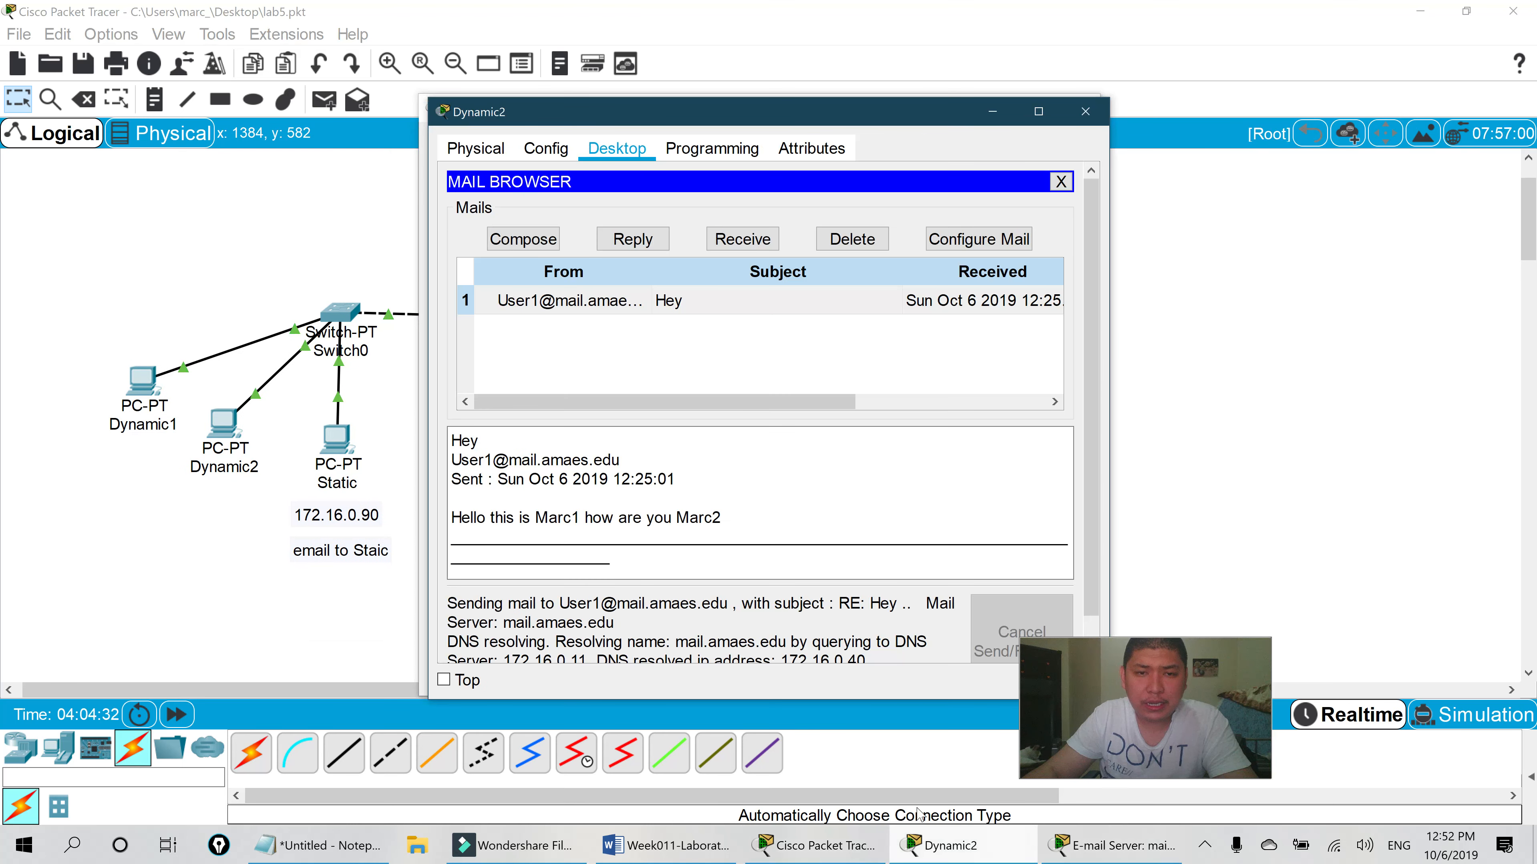
{"action": "left_click", "coordinate": [1100, 843]}
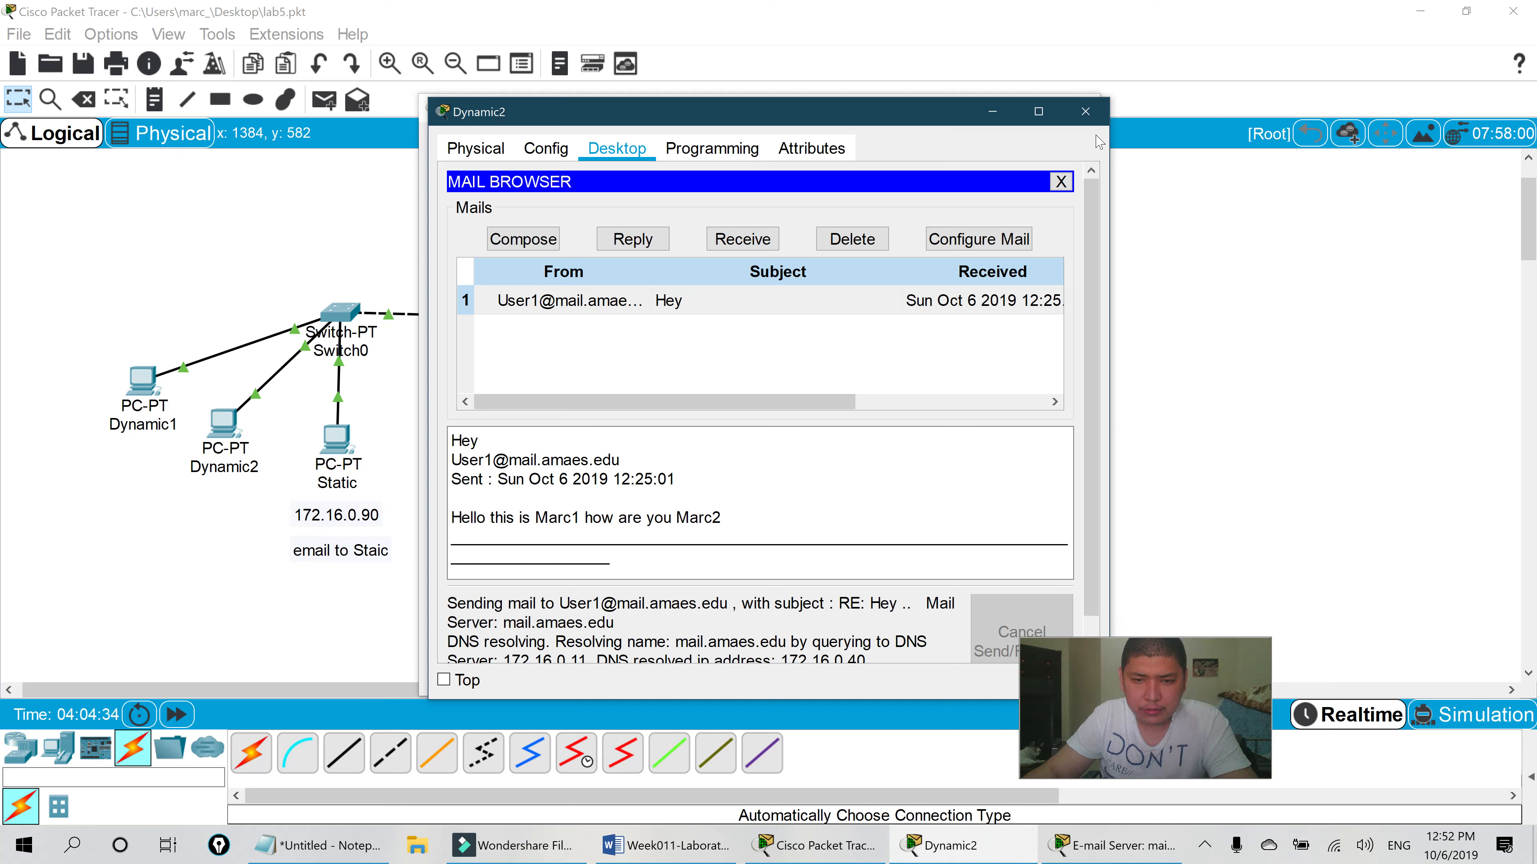
{"action": "left_click", "coordinate": [1089, 107]}
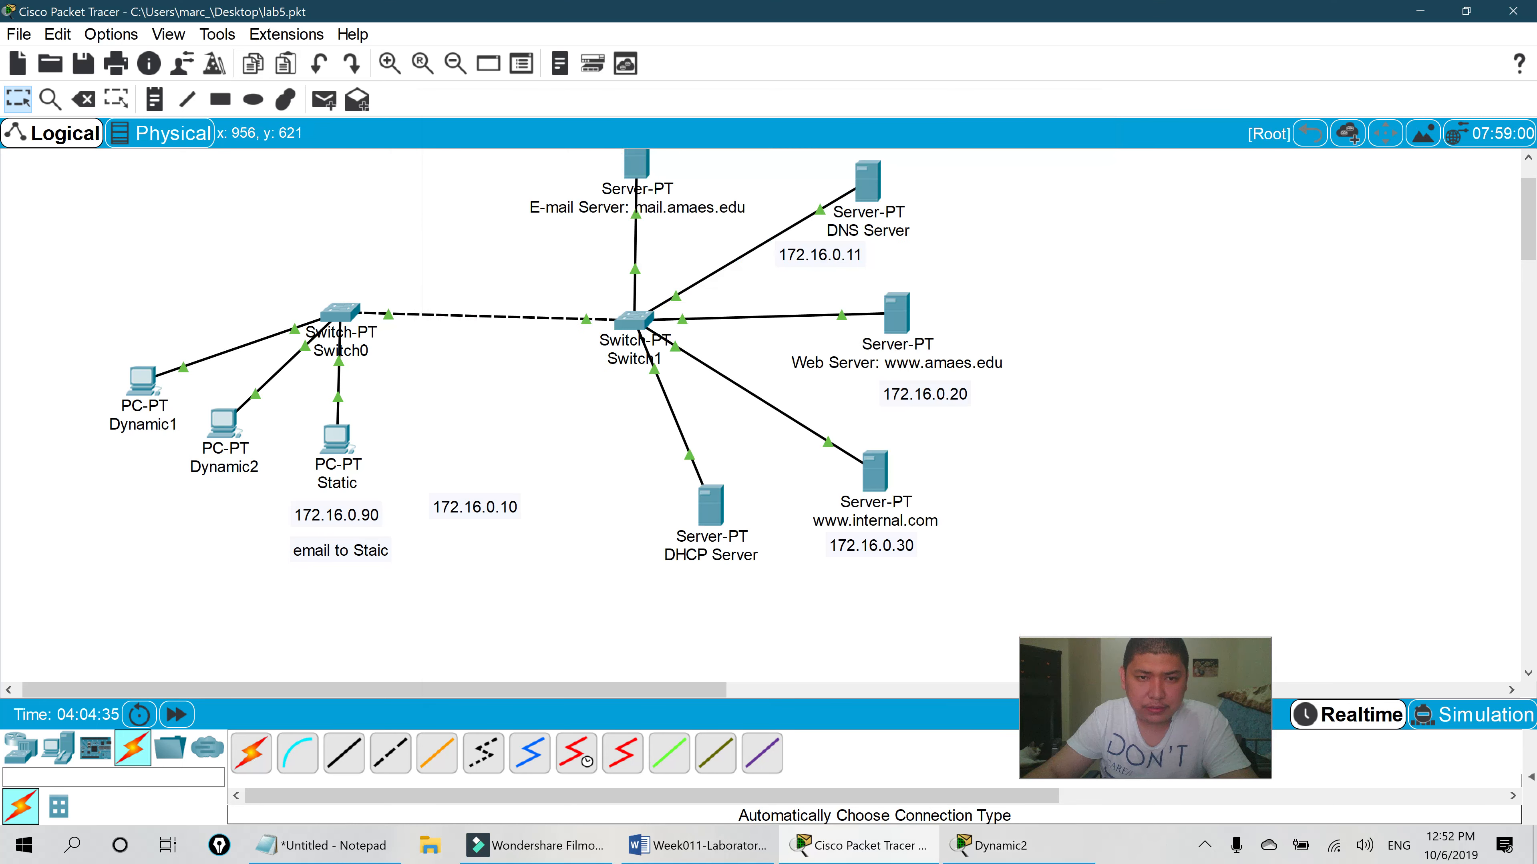
{"action": "scroll", "coordinate": [769, 393], "scroll_direction": "up", "scroll_amount": 2}
{"action": "scroll", "coordinate": [768, 394], "scroll_direction": "down", "scroll_amount": 1}
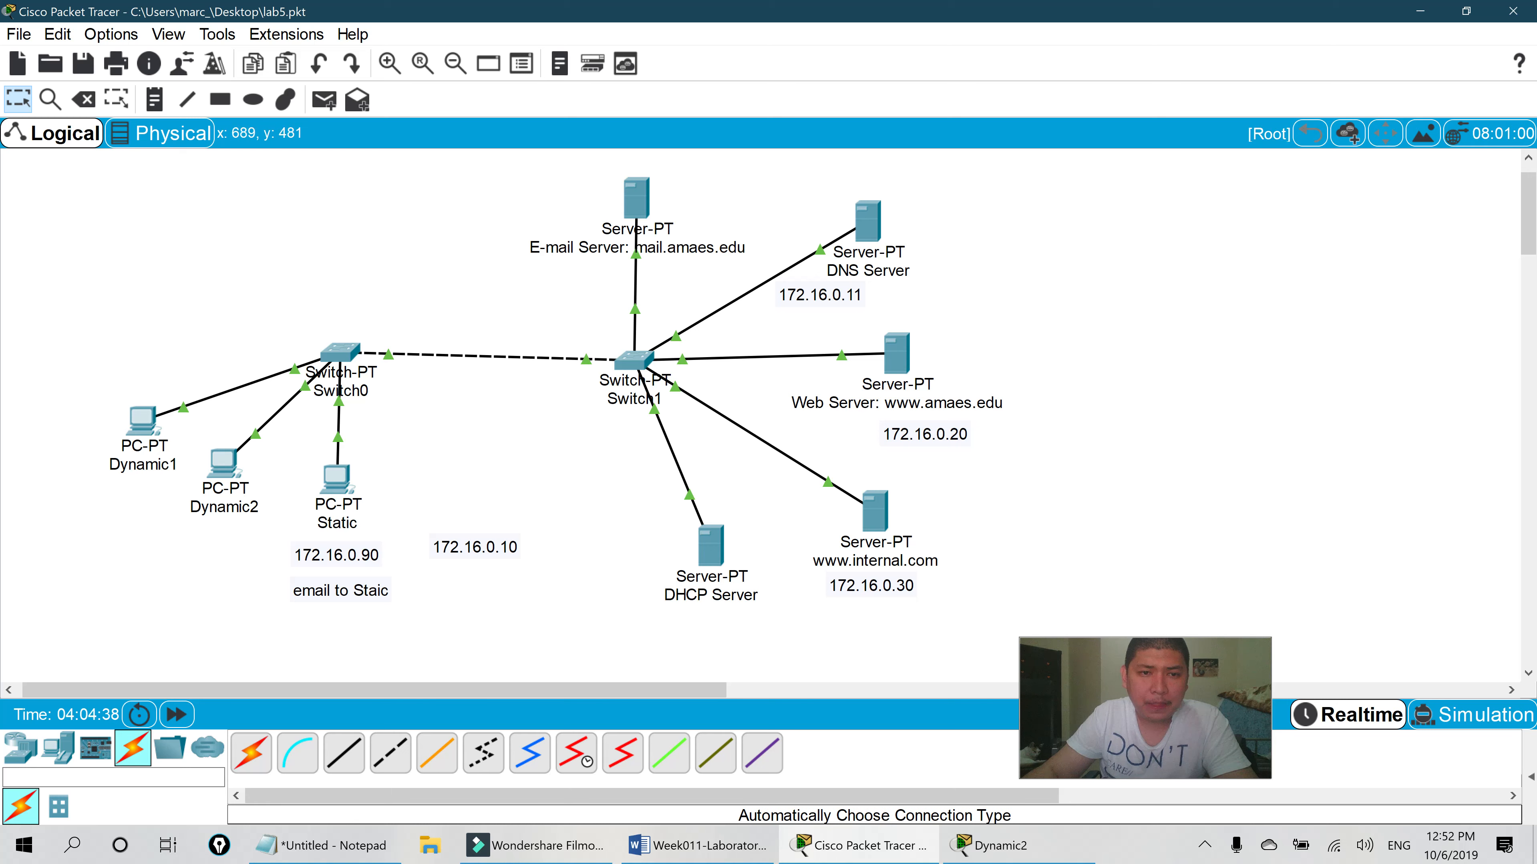
{"action": "left_click", "coordinate": [697, 845]}
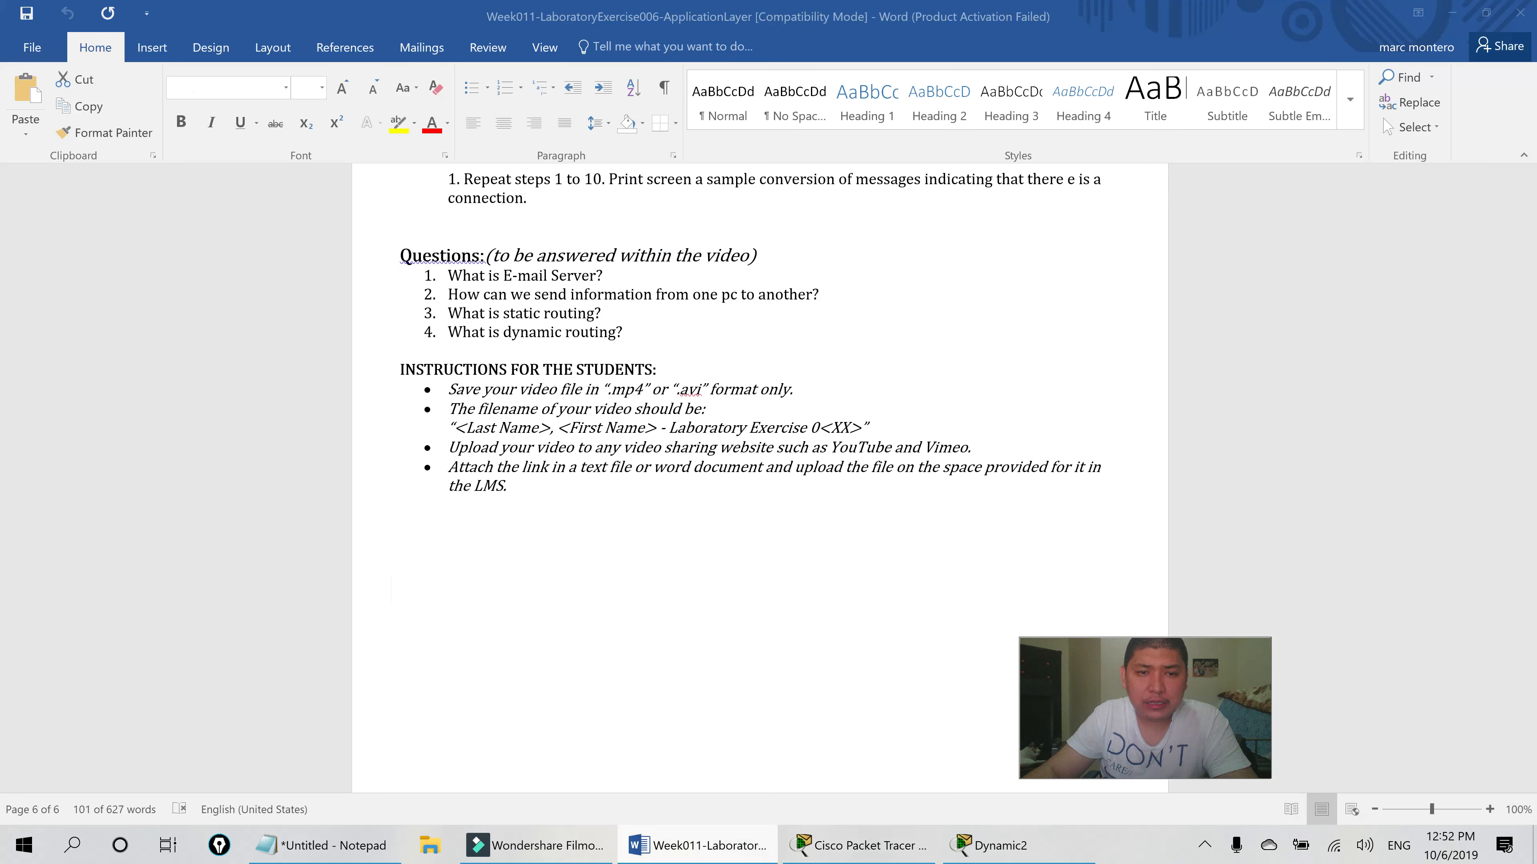
- Back in Packet Tracer, place a note reading '172.16.0.0 /16' left of the E-mail Server
{"action": "left_click", "coordinate": [860, 845]}
{"action": "scroll", "coordinate": [778, 454], "scroll_direction": "down", "scroll_amount": 1}
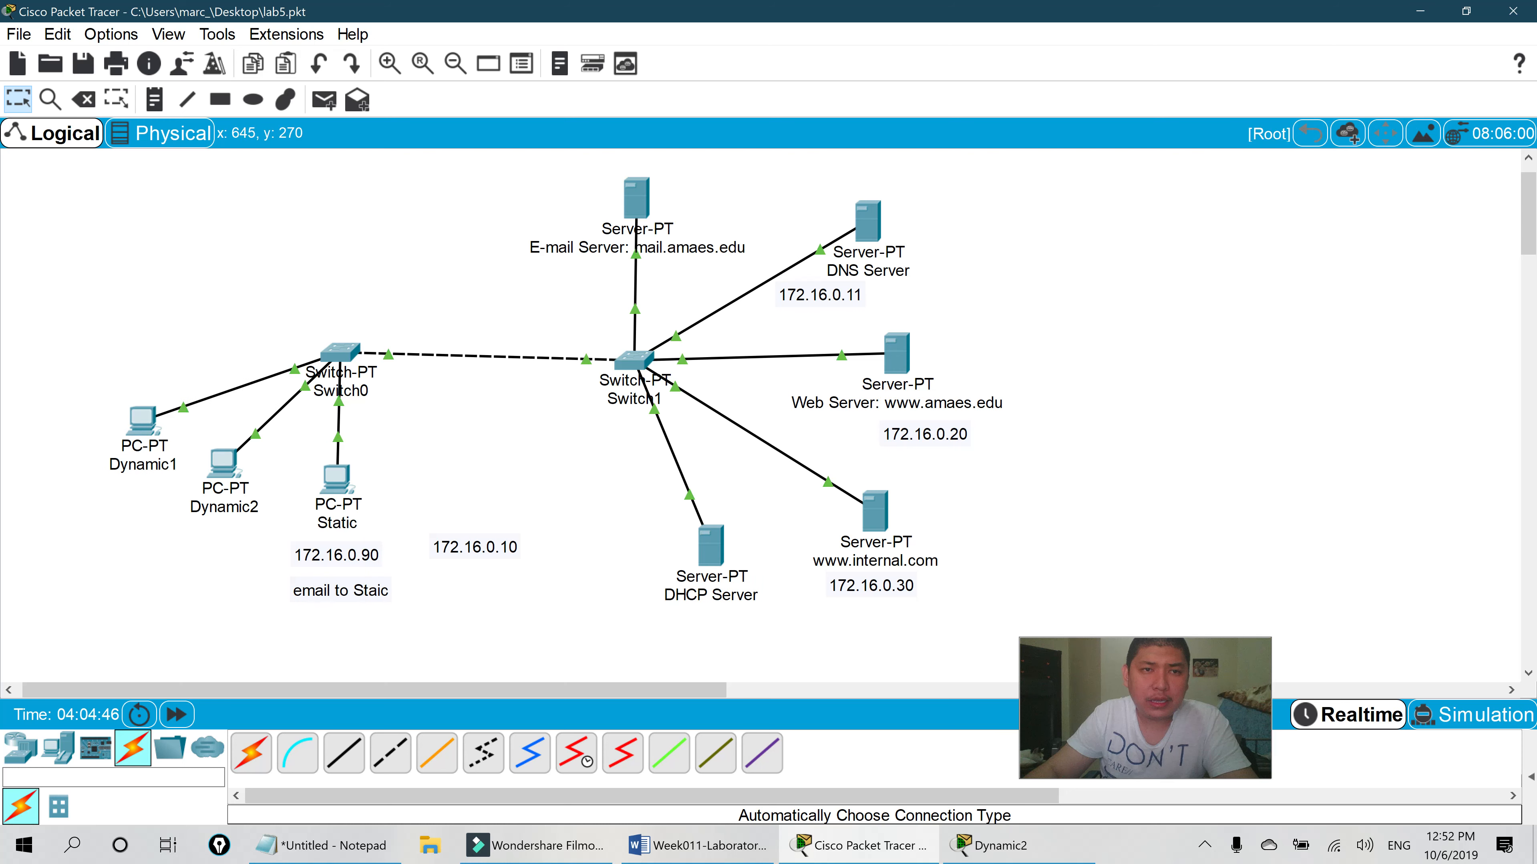
{"action": "left_click", "coordinate": [155, 99]}
{"action": "left_click", "coordinate": [405, 223]}
{"action": "type", "text": "172.16.0.0  /16"}
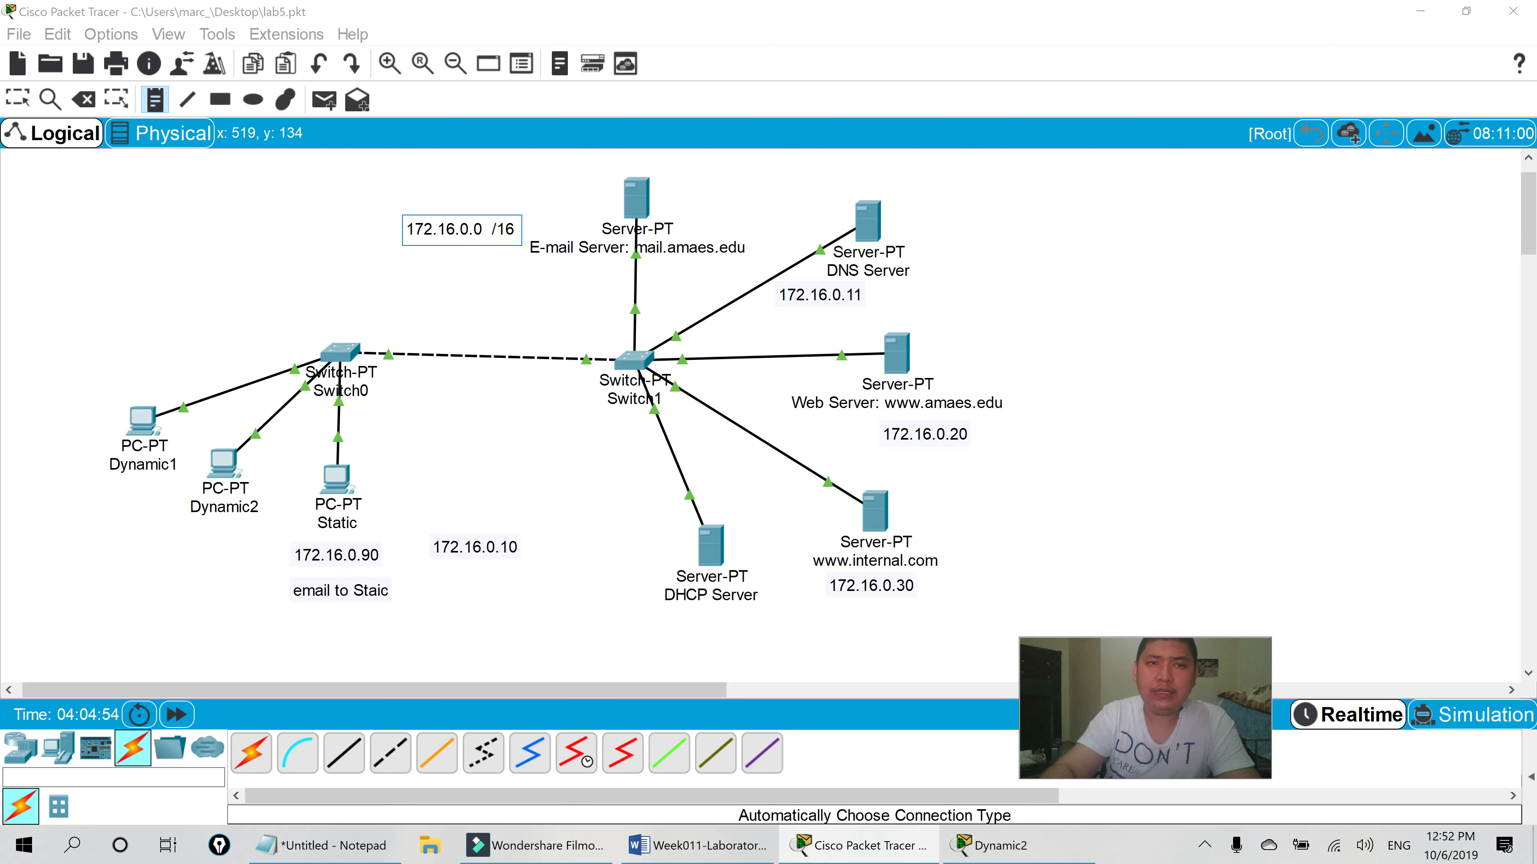
- Finish the 172.16.0.0 /16 note and nudge it slightly left
{"action": "key", "text": "Escape"}
{"action": "left_click_drag", "start_coordinate": [472, 231], "coordinate": [430, 229]}
{"action": "scroll", "coordinate": [508, 327], "scroll_direction": "up", "scroll_amount": 1}
- Choose the Ellipse tool and set its outline colour to orange
{"action": "left_click", "coordinate": [253, 99]}
{"action": "left_click", "coordinate": [872, 128]}
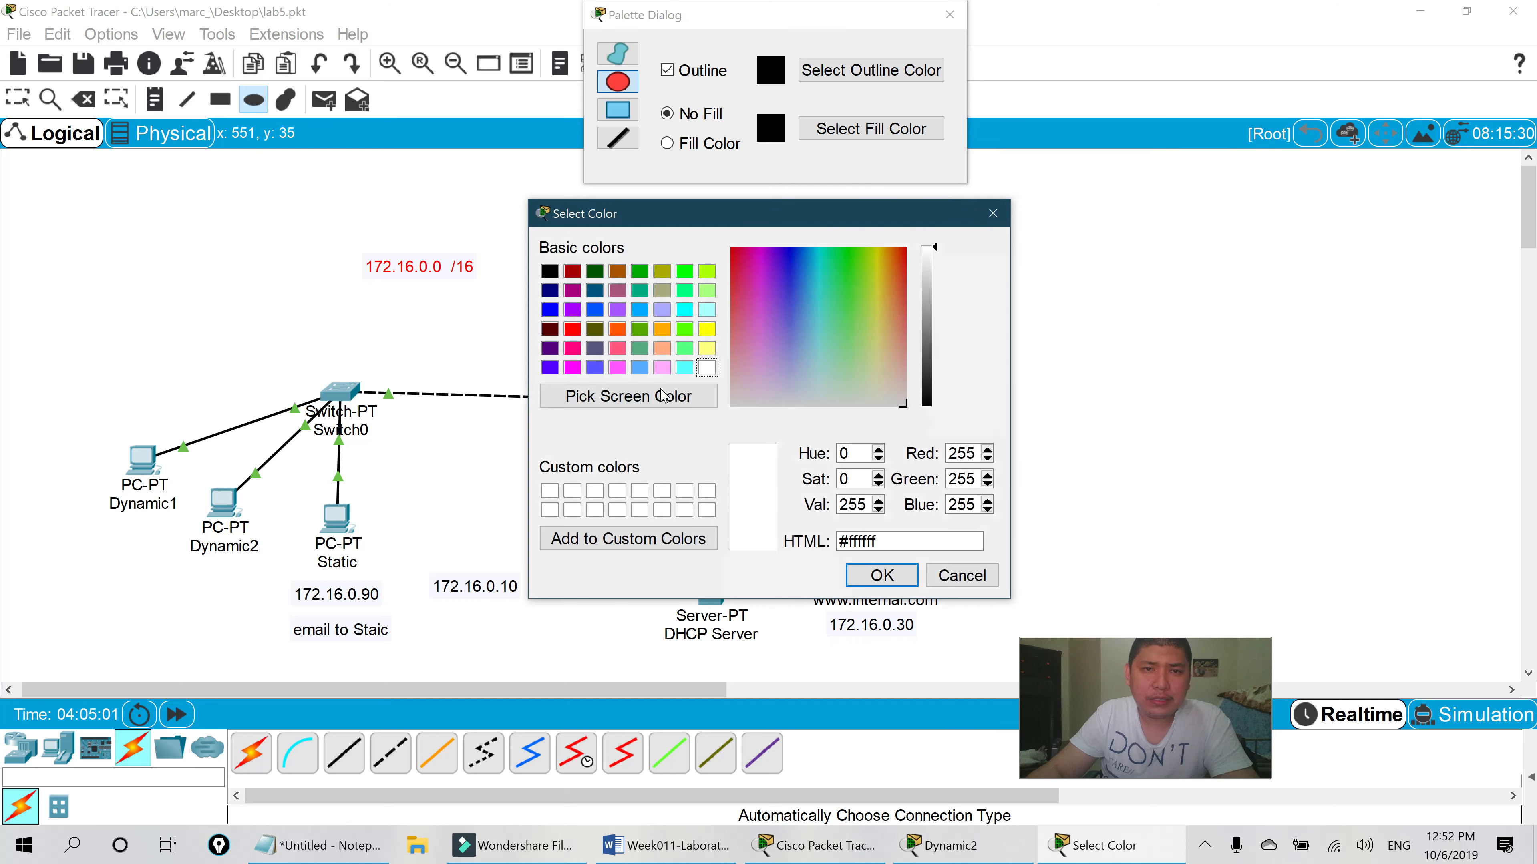
{"action": "left_click", "coordinate": [624, 332]}
{"action": "left_click", "coordinate": [882, 575]}
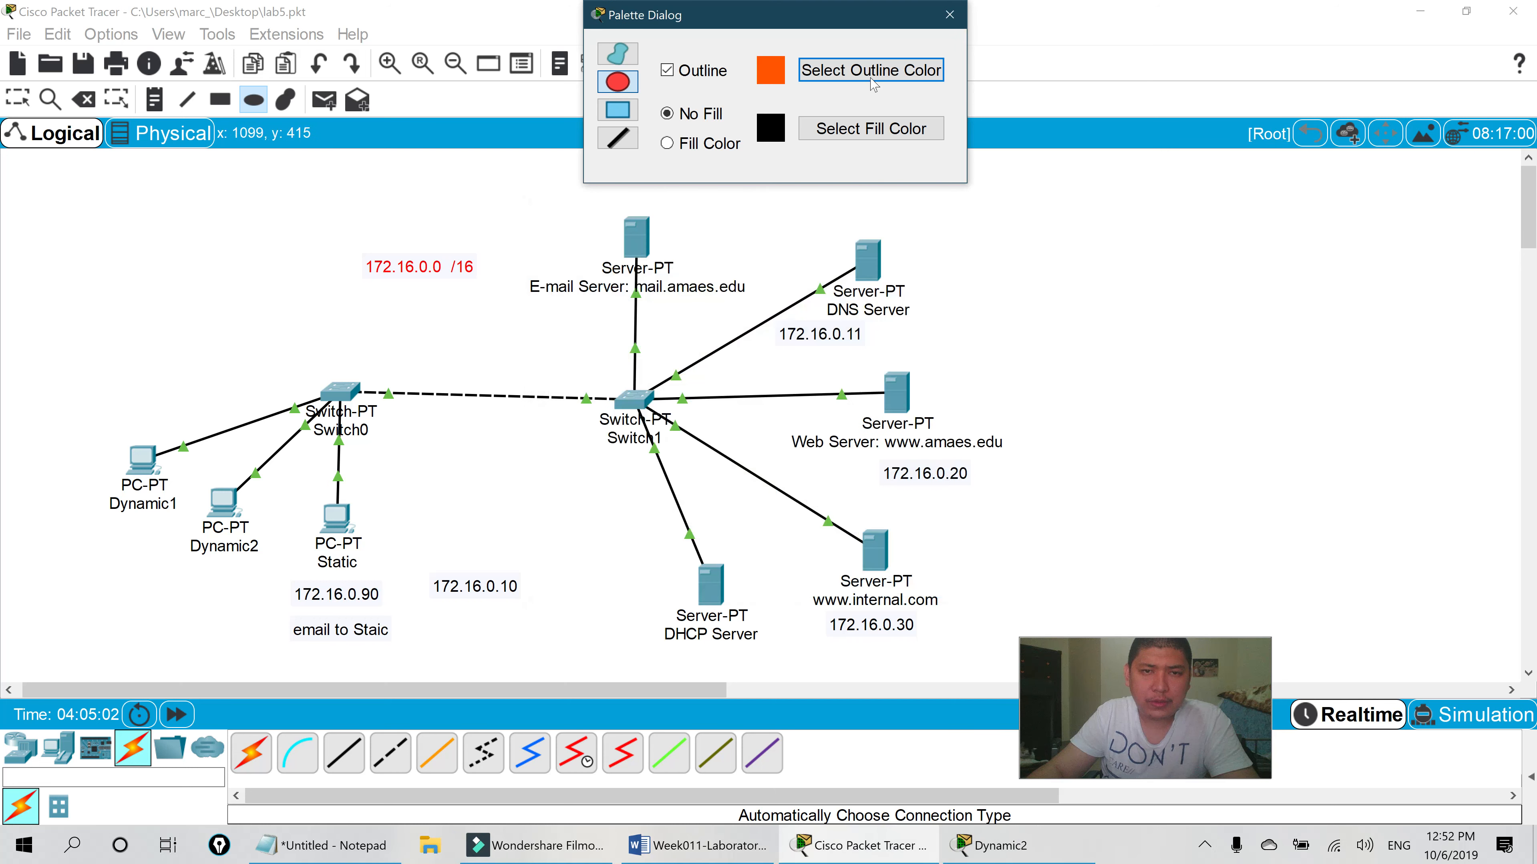
{"action": "left_click", "coordinate": [948, 16]}
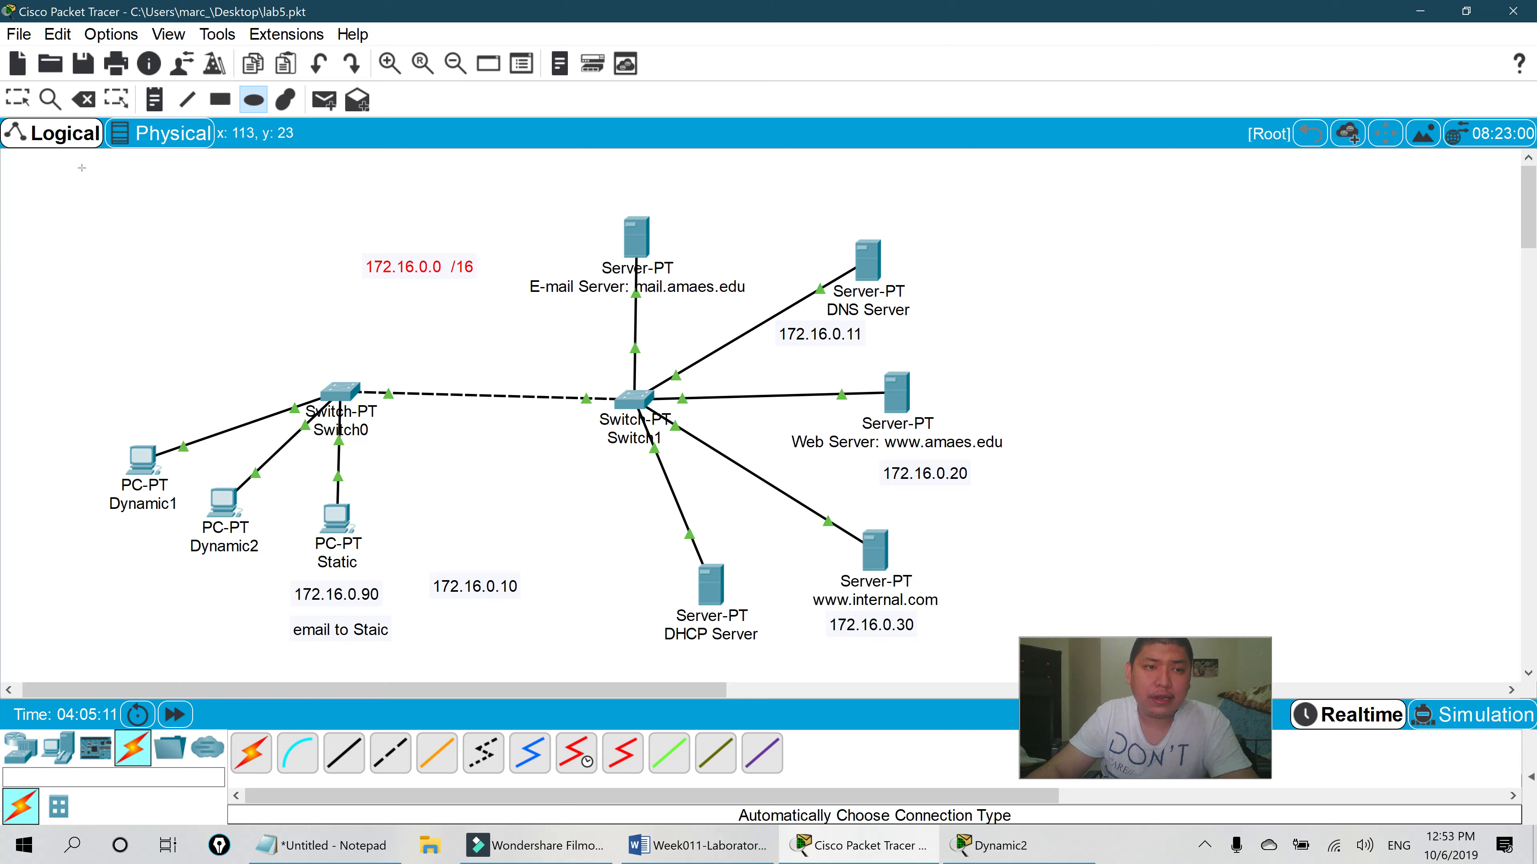
- Draw the orange ellipse around the whole network, then move Dynamic2's window aside to uncover Switch1
{"action": "left_click_drag", "start_coordinate": [73, 165], "coordinate": [1117, 698]}
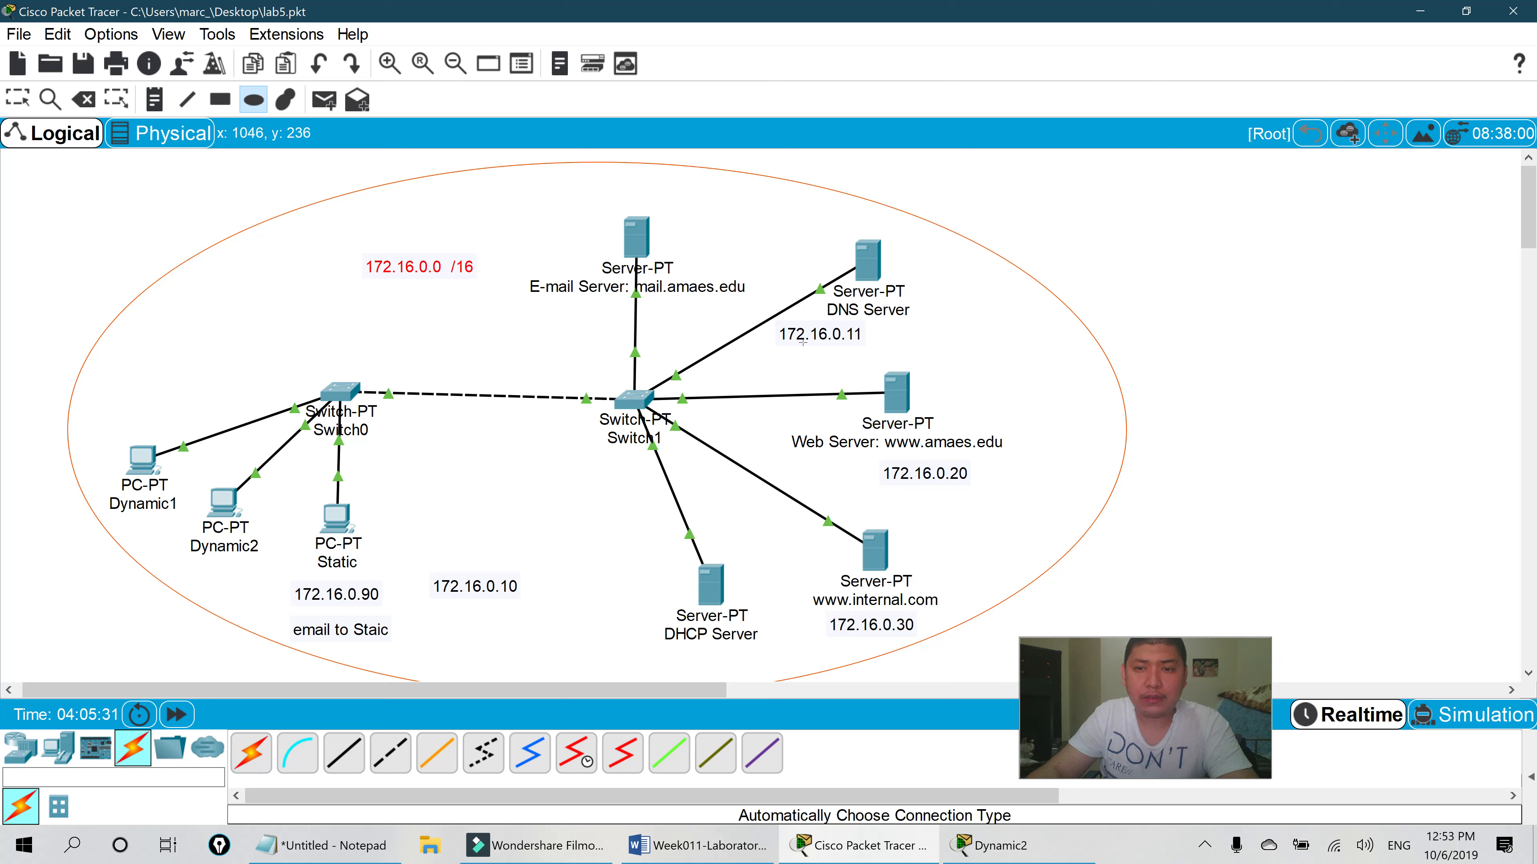
{"action": "left_click", "coordinate": [1004, 846]}
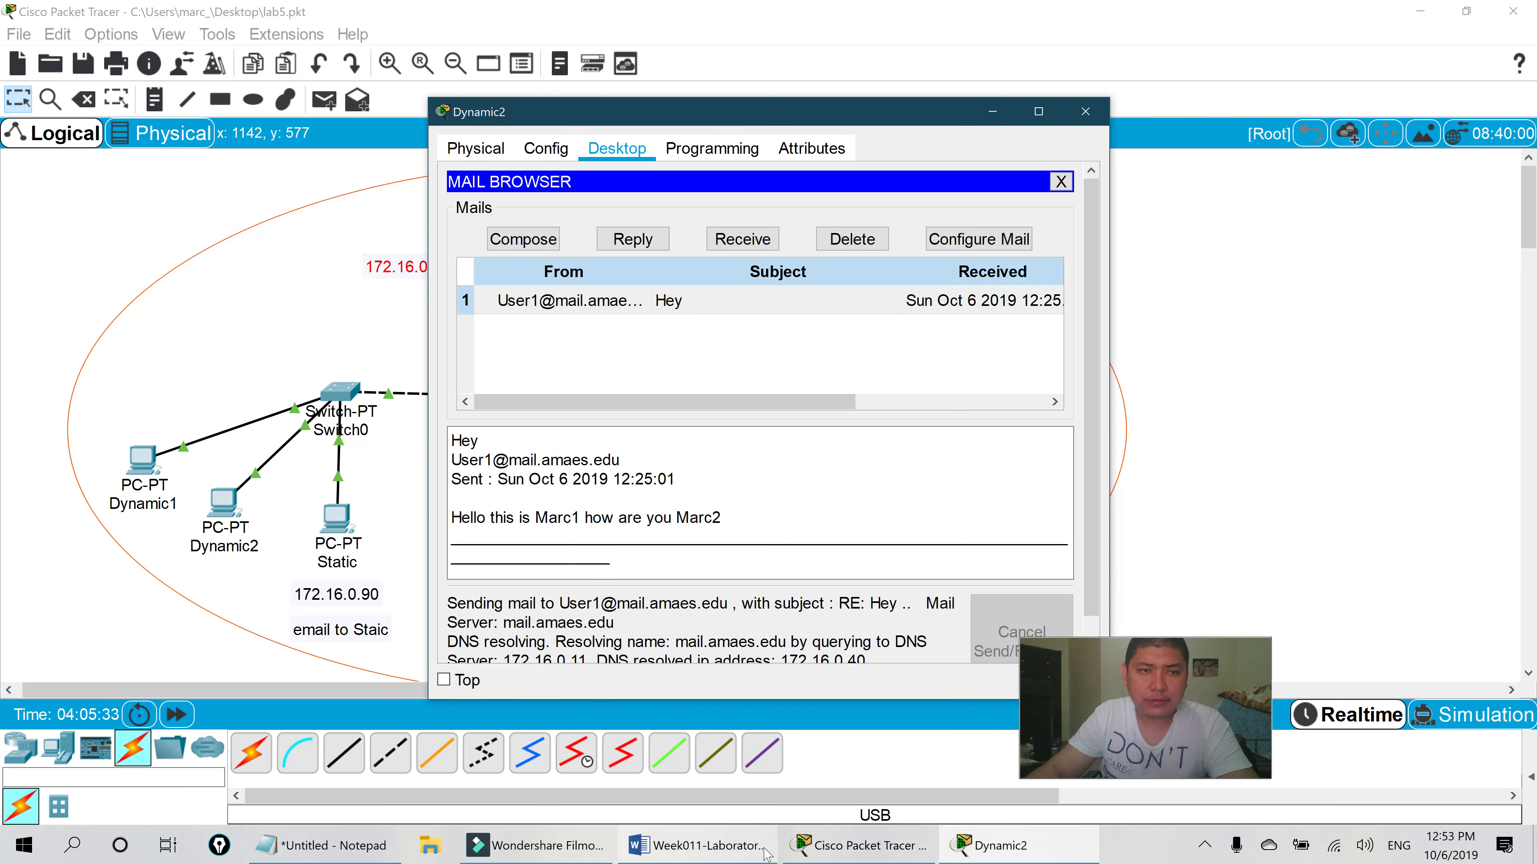
{"action": "left_click_drag", "start_coordinate": [1023, 121], "coordinate": [1261, 121]}
{"action": "left_click", "coordinate": [633, 431]}
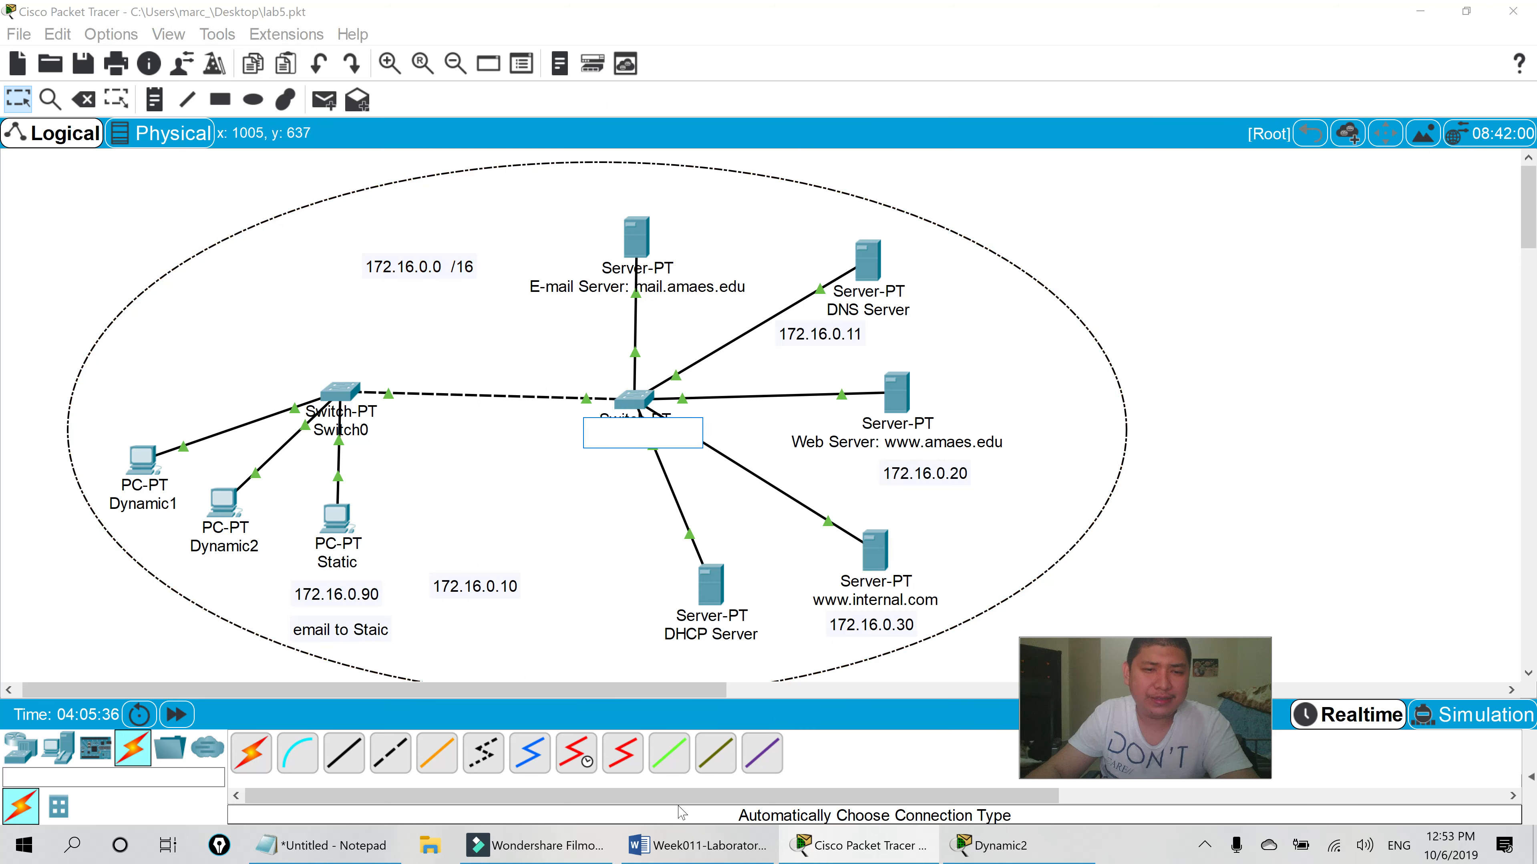
{"action": "left_click", "coordinate": [1172, 370]}
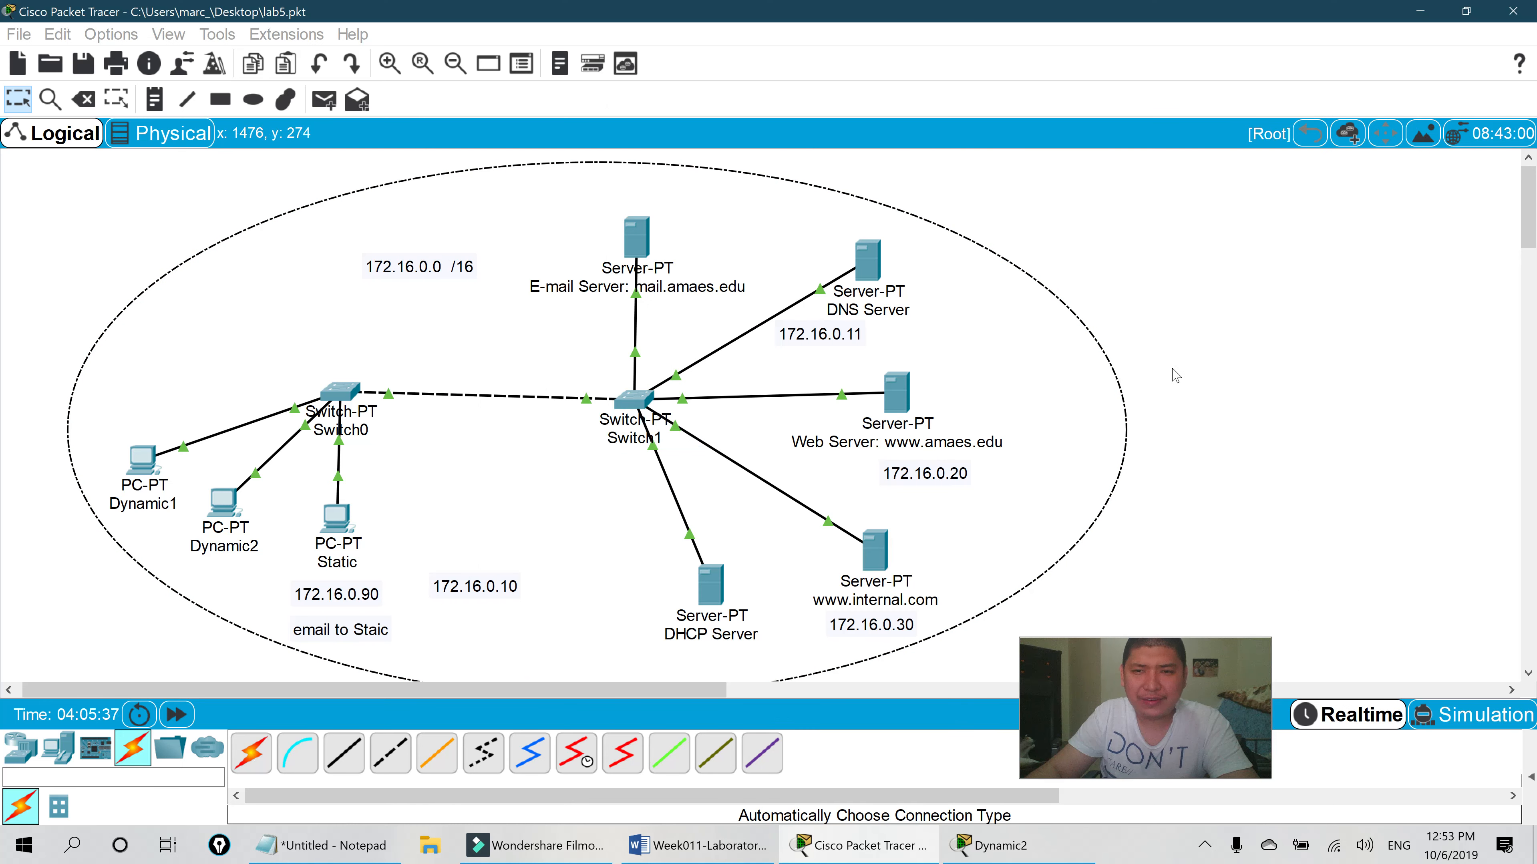
{"action": "left_click_drag", "start_coordinate": [653, 690], "coordinate": [728, 690]}
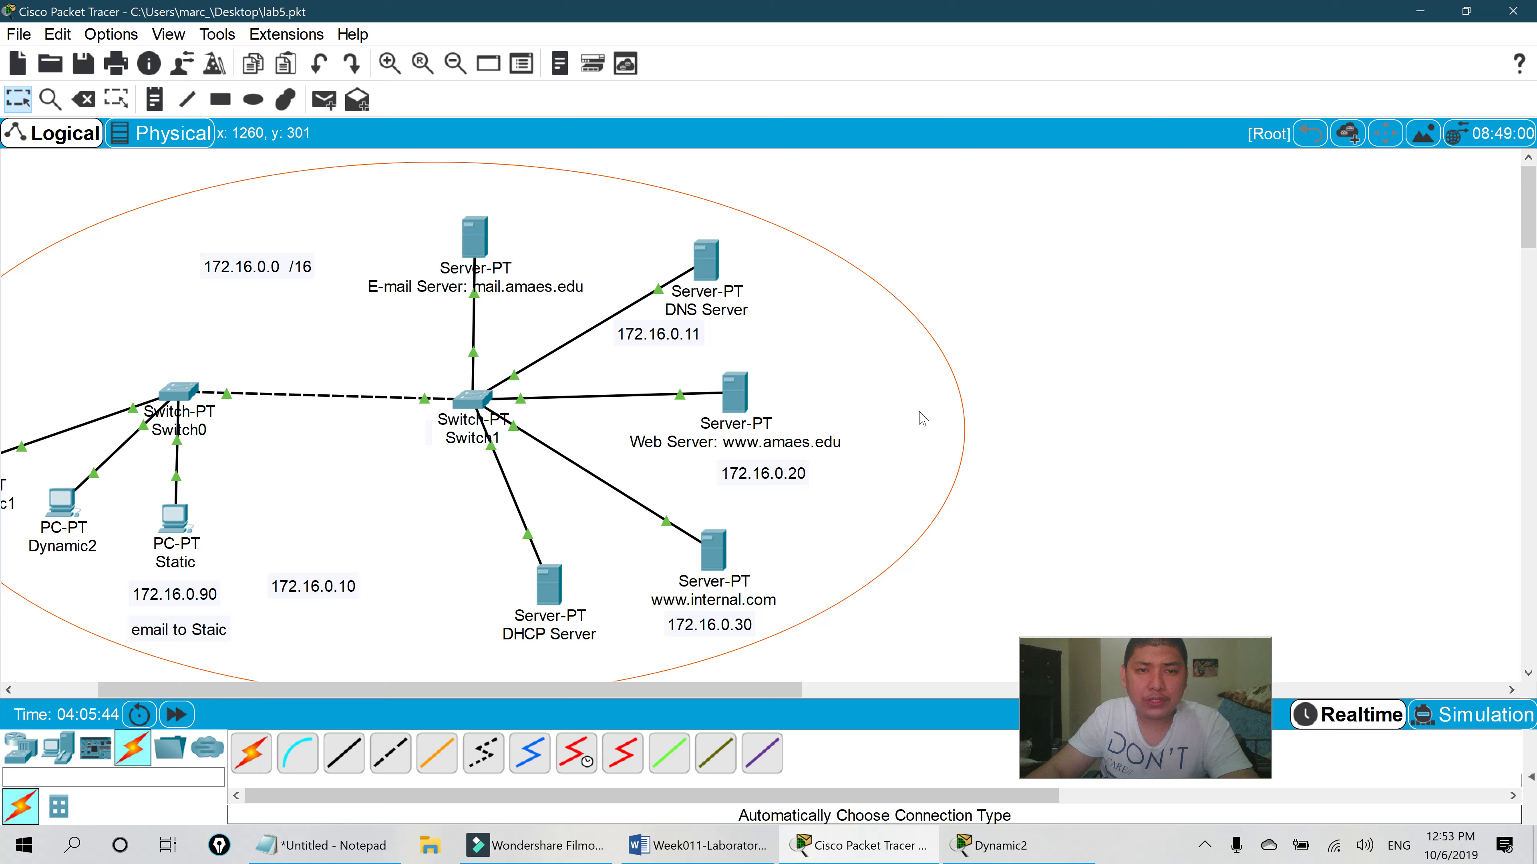
- Place two generic PT routers, Router0 right of the Web Server and Router1 further right
{"action": "left_click", "coordinate": [58, 749]}
{"action": "left_click", "coordinate": [20, 748]}
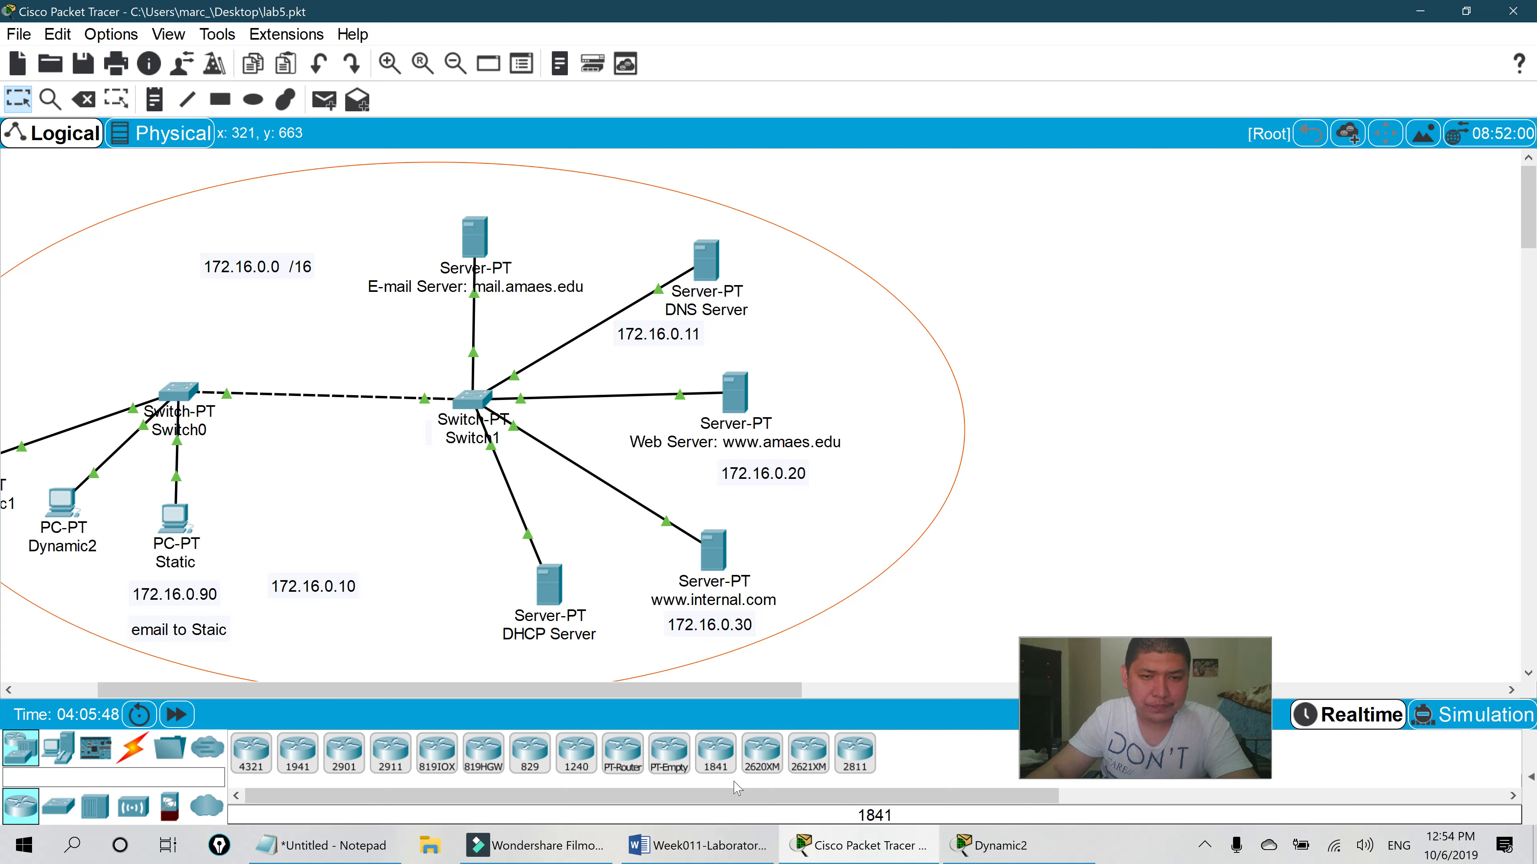
{"action": "left_click", "coordinate": [623, 754]}
{"action": "left_click", "coordinate": [927, 409]}
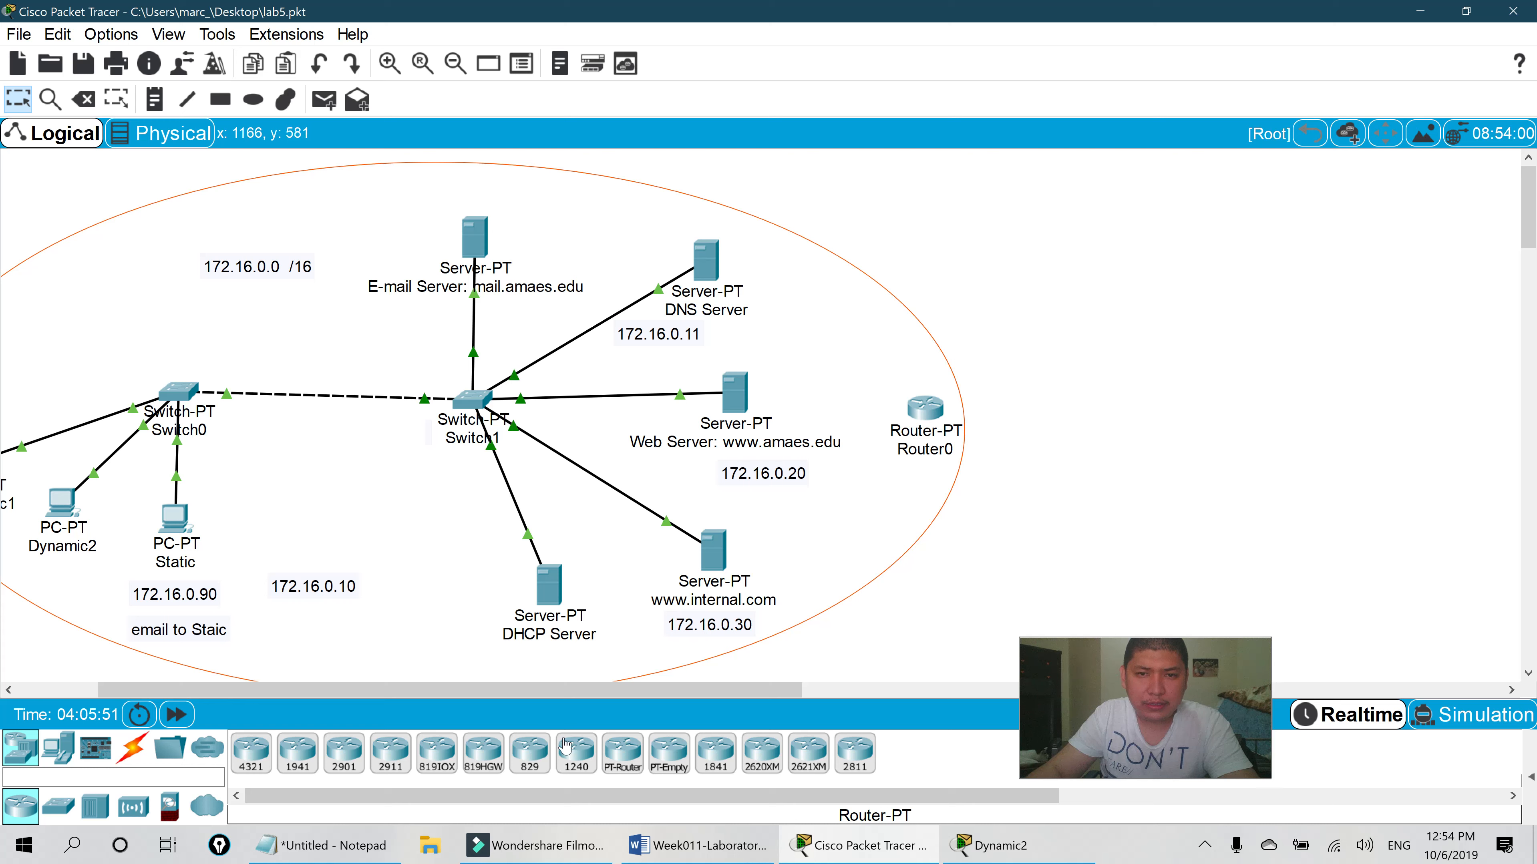
{"action": "left_click", "coordinate": [636, 761]}
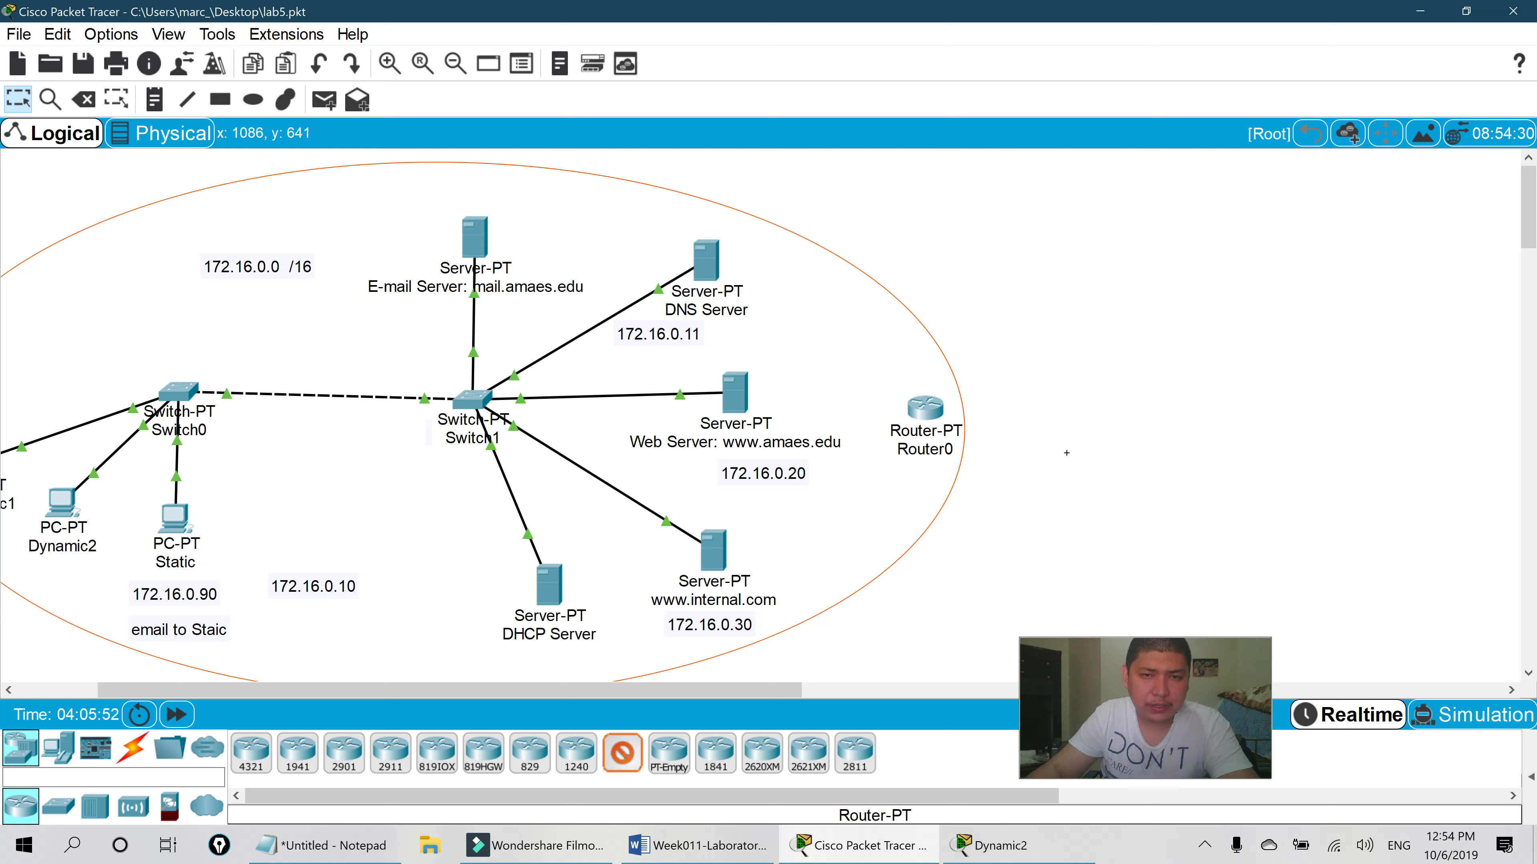
{"action": "left_click", "coordinate": [1210, 401]}
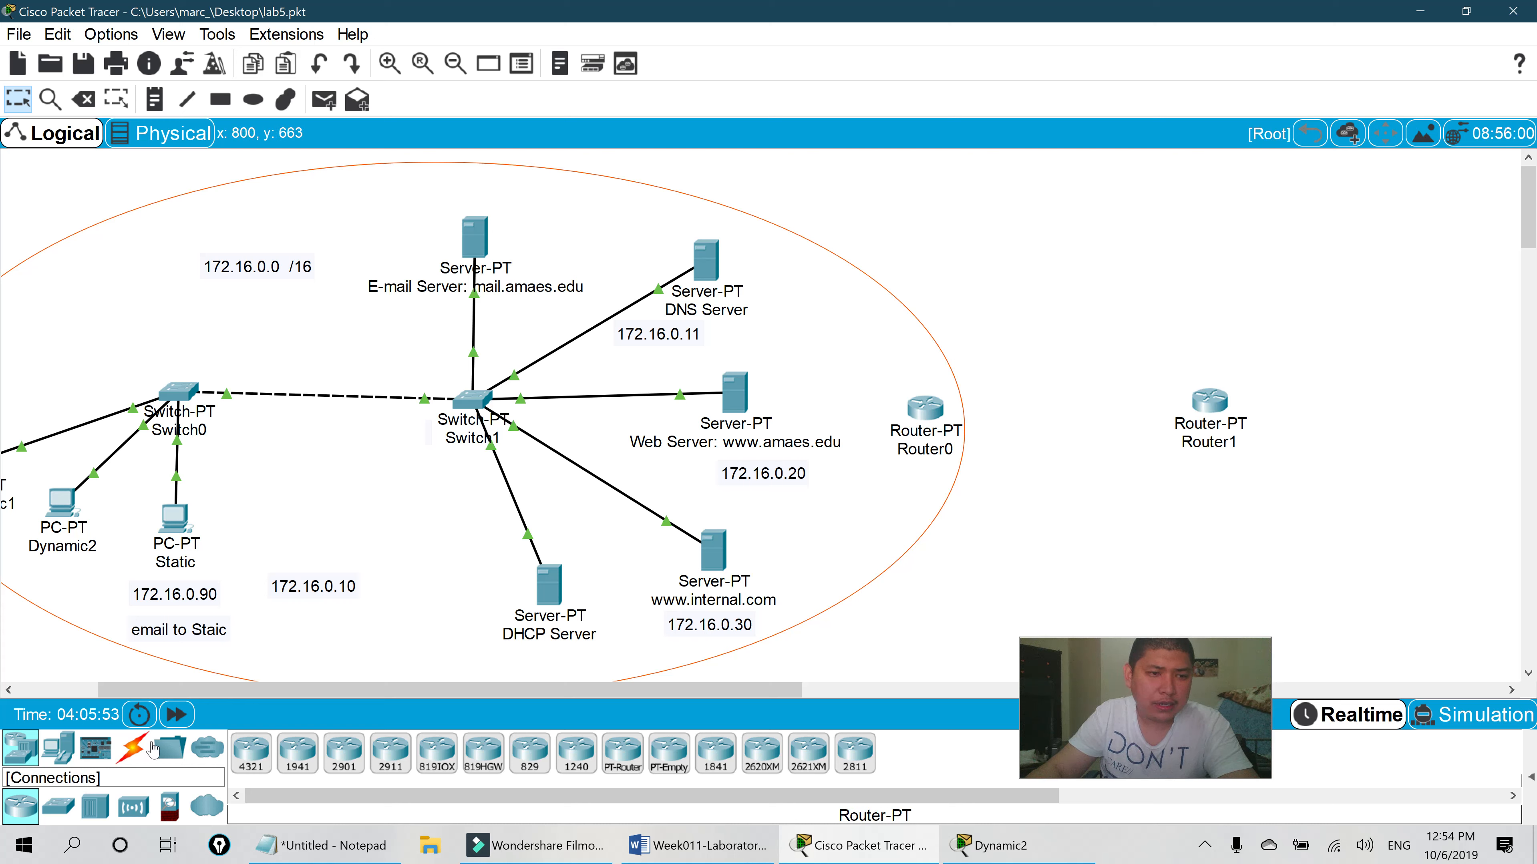
- Link Switch1 to Router0 and Router0 to Router1 with automatic connection cables
{"action": "left_click", "coordinate": [132, 748]}
{"action": "left_click", "coordinate": [251, 753]}
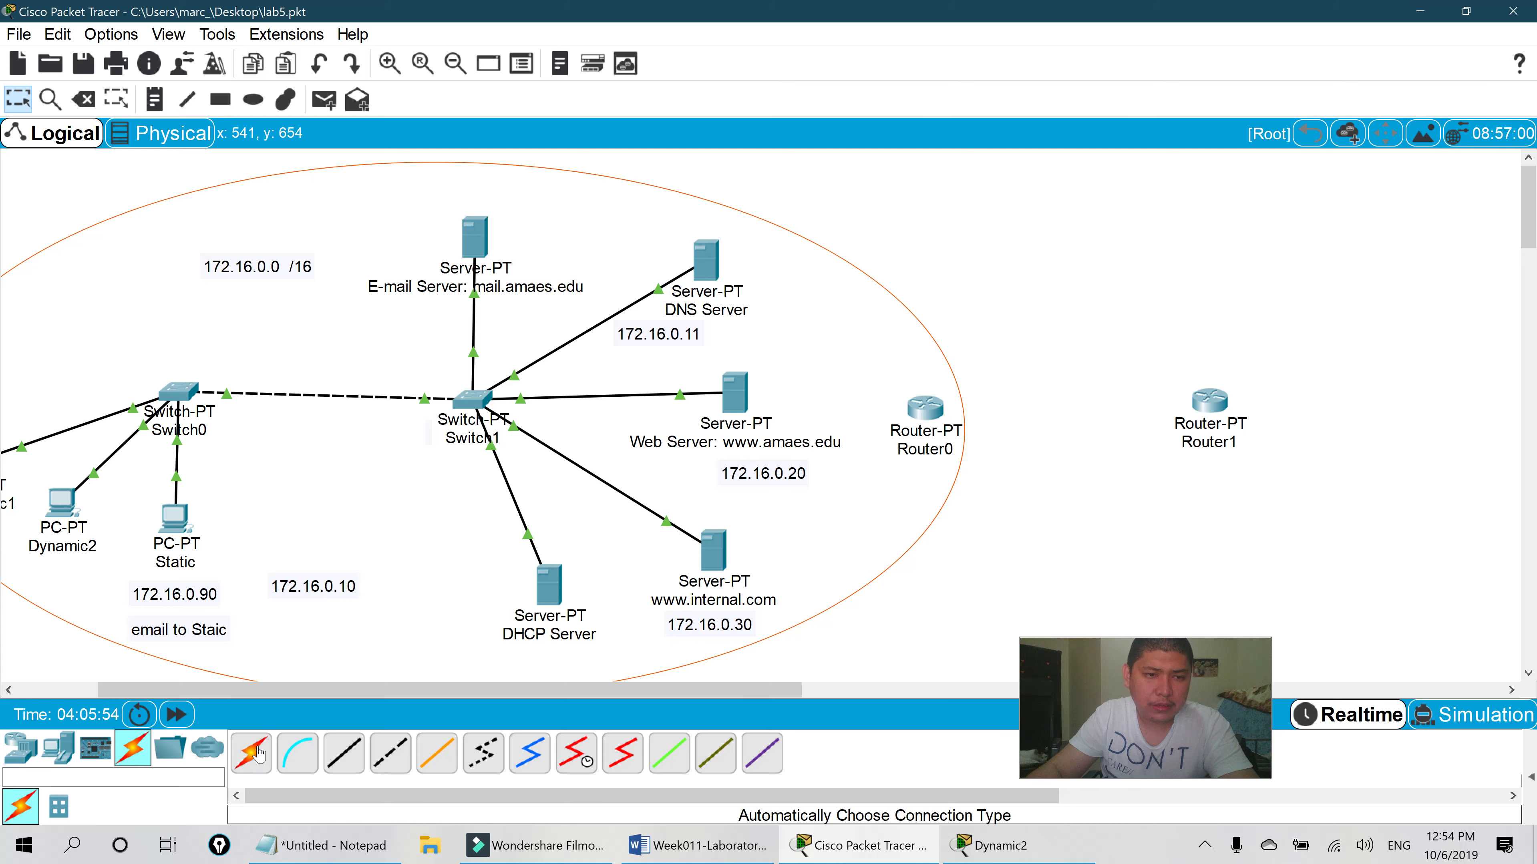
{"action": "left_click", "coordinate": [465, 402]}
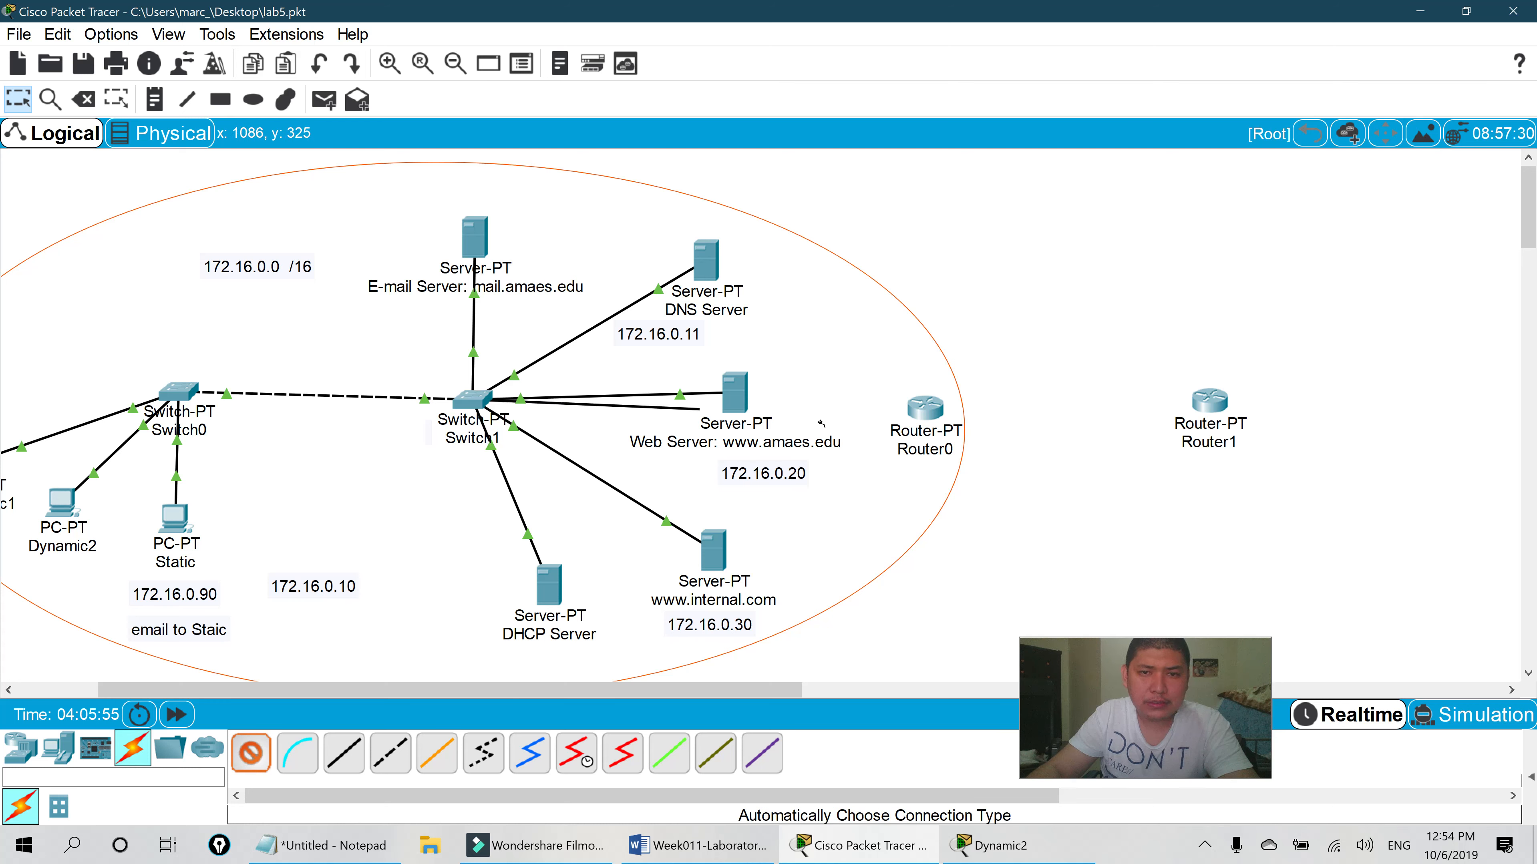
{"action": "left_click", "coordinate": [924, 407]}
{"action": "left_click", "coordinate": [251, 753]}
{"action": "left_click", "coordinate": [927, 409]}
{"action": "left_click", "coordinate": [1209, 400]}
{"action": "left_click_drag", "start_coordinate": [699, 692], "coordinate": [904, 692]}
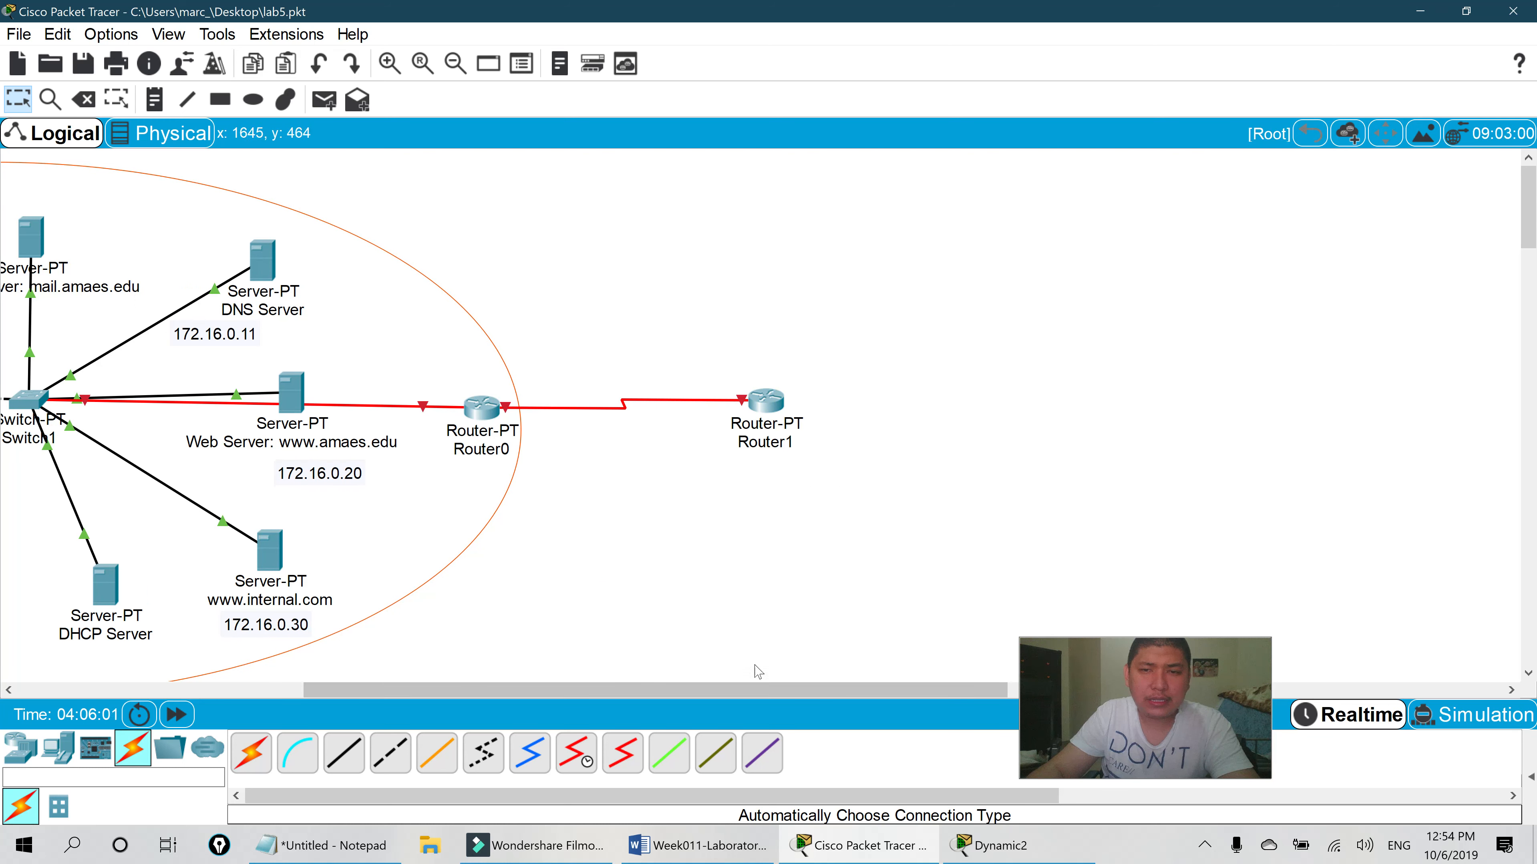
{"action": "left_click_drag", "start_coordinate": [742, 695], "coordinate": [401, 696]}
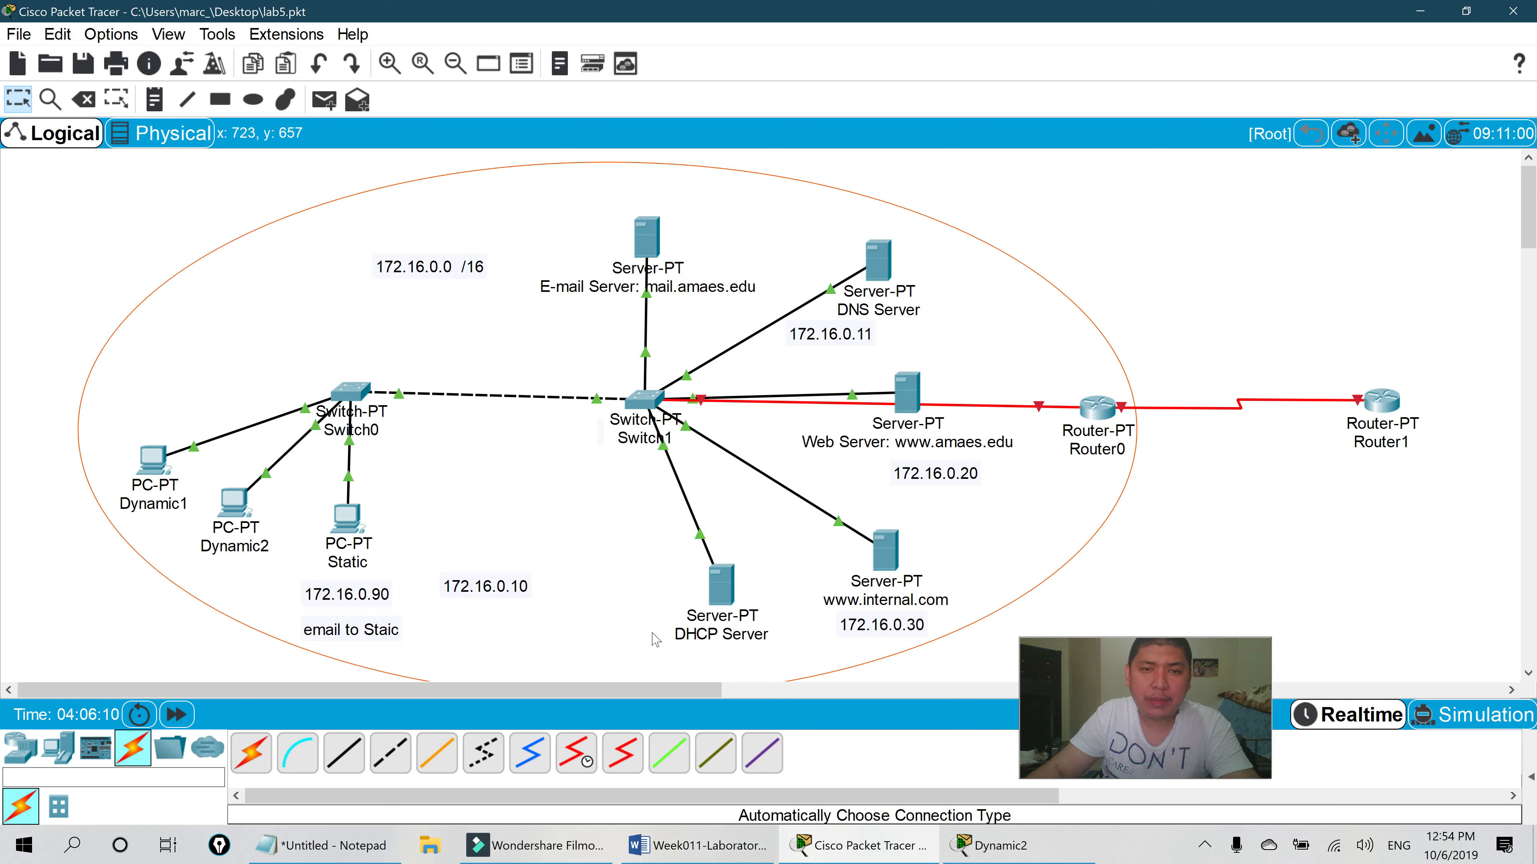
- Move the Notepad notes window and add blank lines below the static routing notes
{"action": "left_click", "coordinate": [363, 847]}
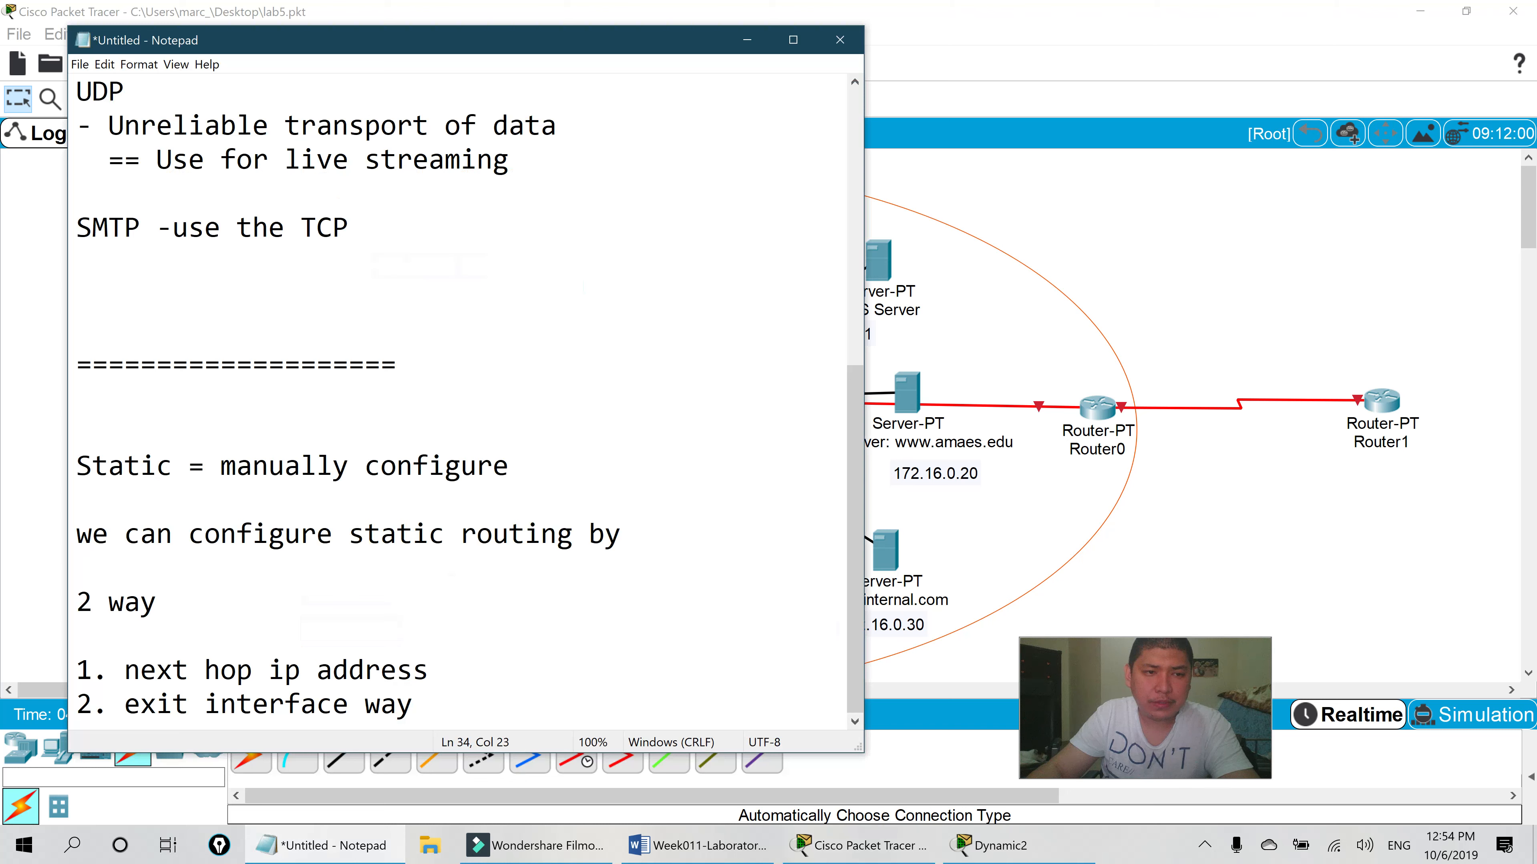
{"action": "left_click_drag", "start_coordinate": [642, 47], "coordinate": [696, 30]}
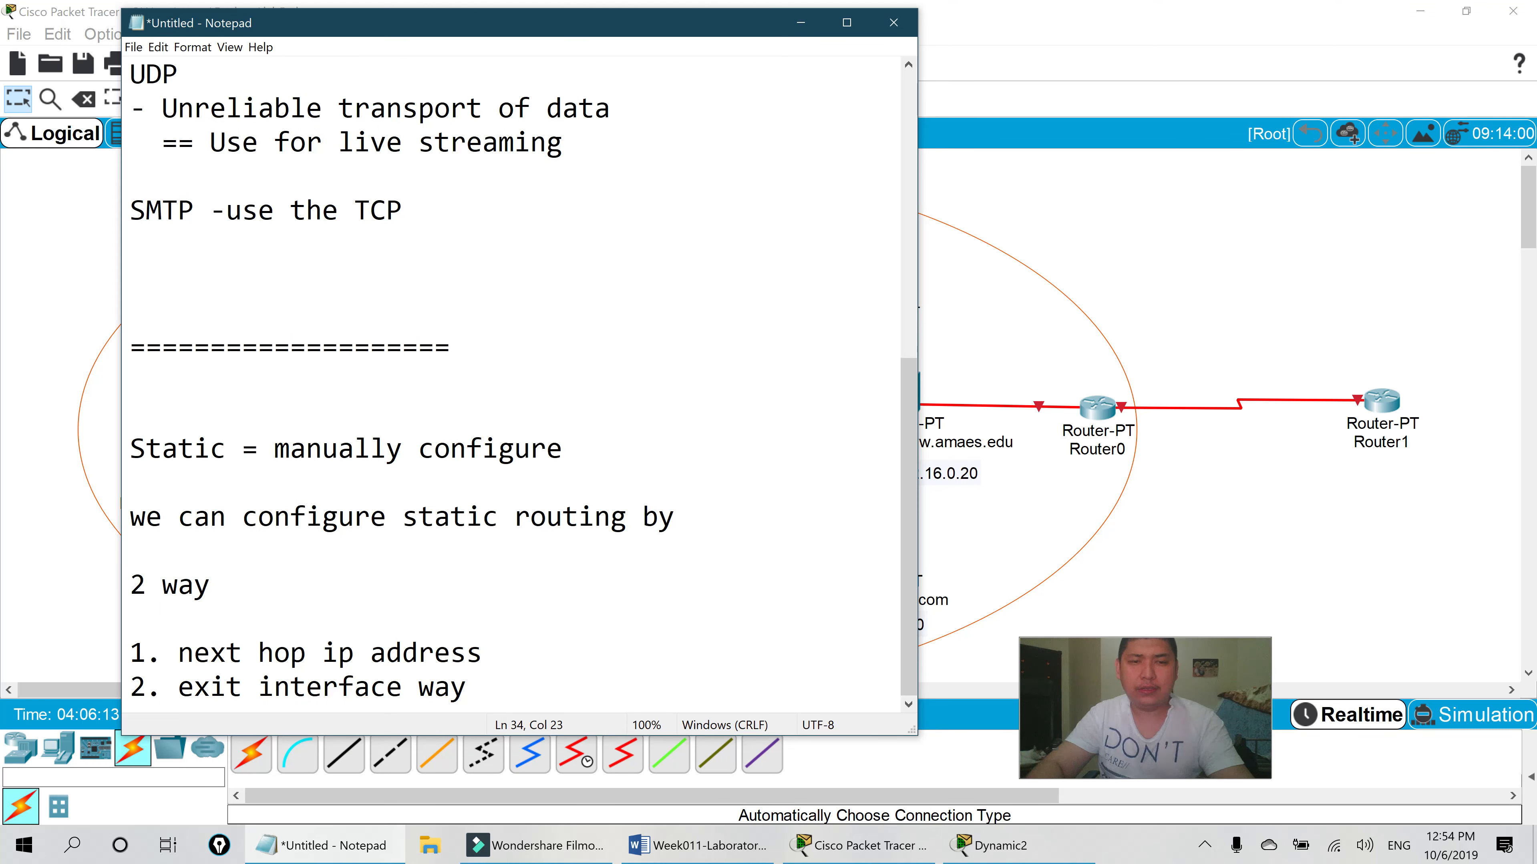
{"action": "key", "text": "Return"}
{"action": "key", "text": "Return"}
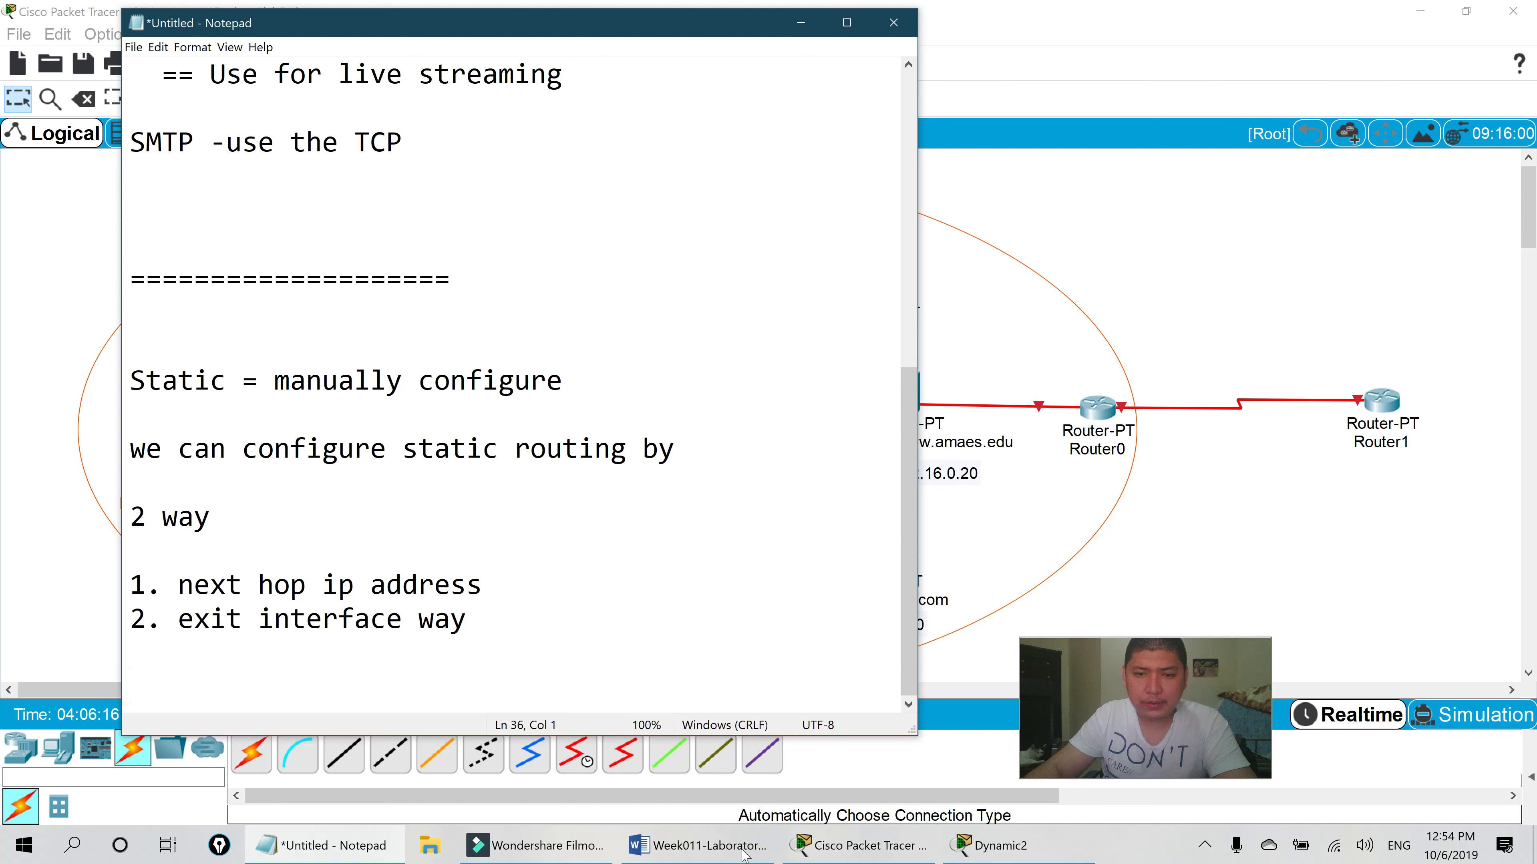
- In the Word lab sheet, highlight the questions from step 1 through the dynamic routing question
{"action": "left_click", "coordinate": [726, 847]}
{"action": "left_click_drag", "start_coordinate": [448, 179], "coordinate": [531, 412]}
{"action": "left_click_drag", "start_coordinate": [488, 332], "coordinate": [602, 315]}
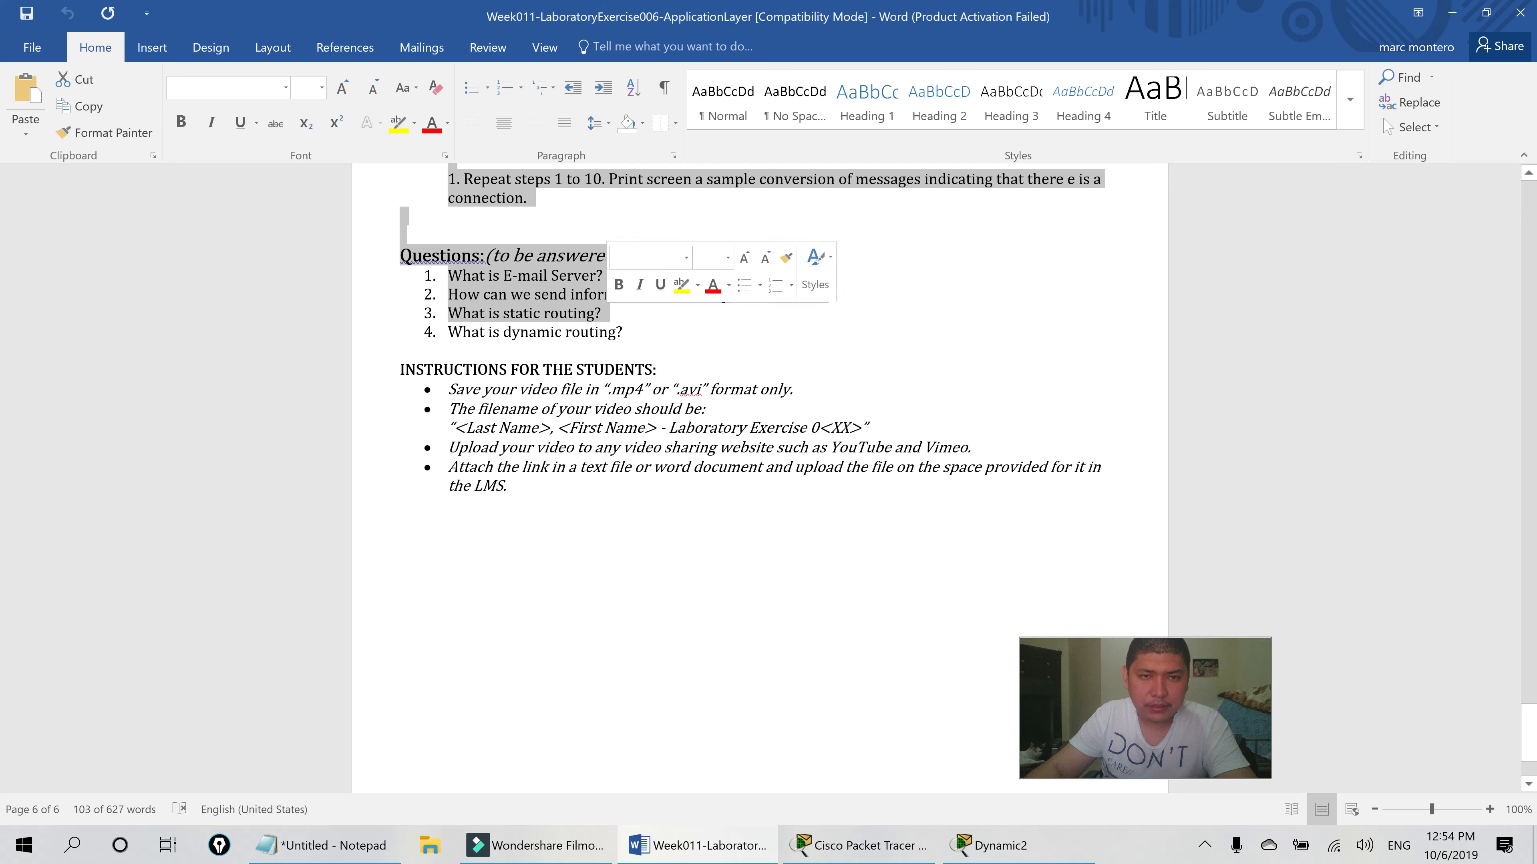
- Close Dynamic2's mail browser window and highlight the proposed activity and lab questions in Word
{"action": "left_click", "coordinate": [600, 332], "text": "shift"}
{"action": "left_click", "coordinate": [993, 845]}
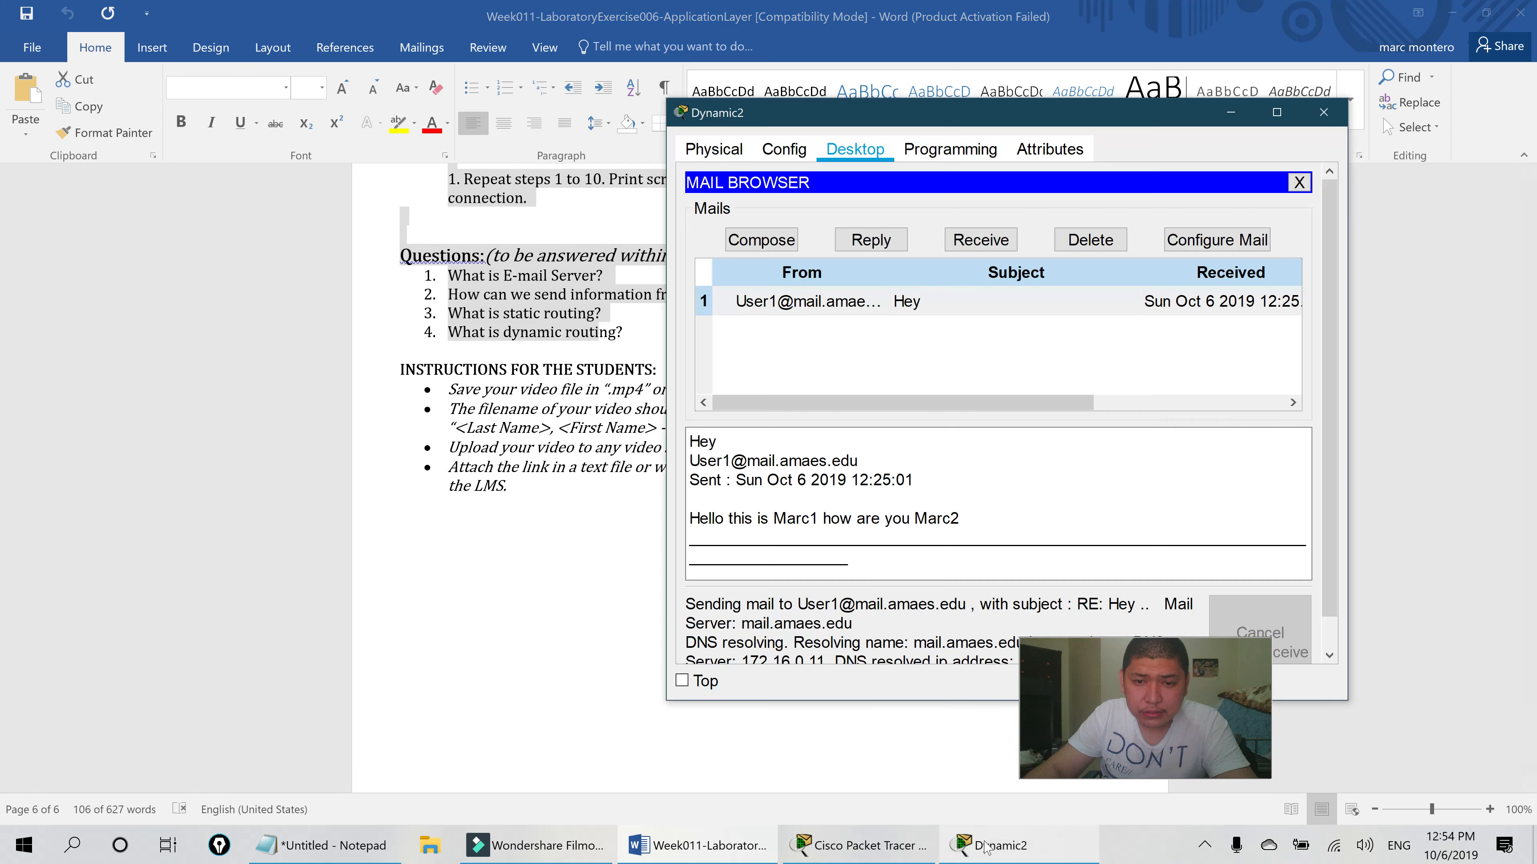
{"action": "left_click", "coordinate": [1323, 115]}
{"action": "left_click_drag", "start_coordinate": [611, 344], "coordinate": [448, 179]}
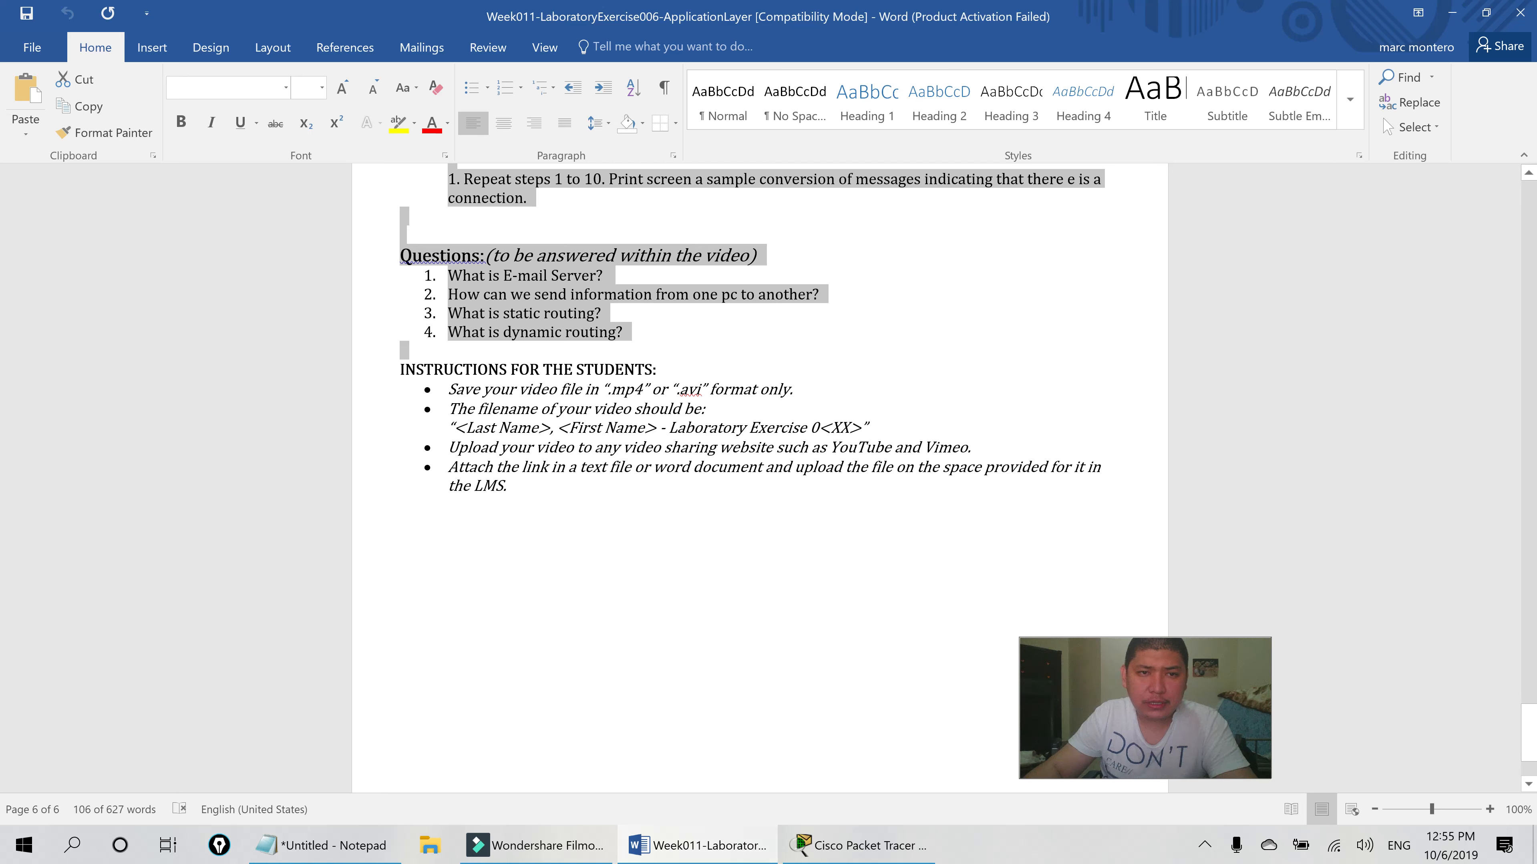
{"action": "left_click", "coordinate": [335, 842]}
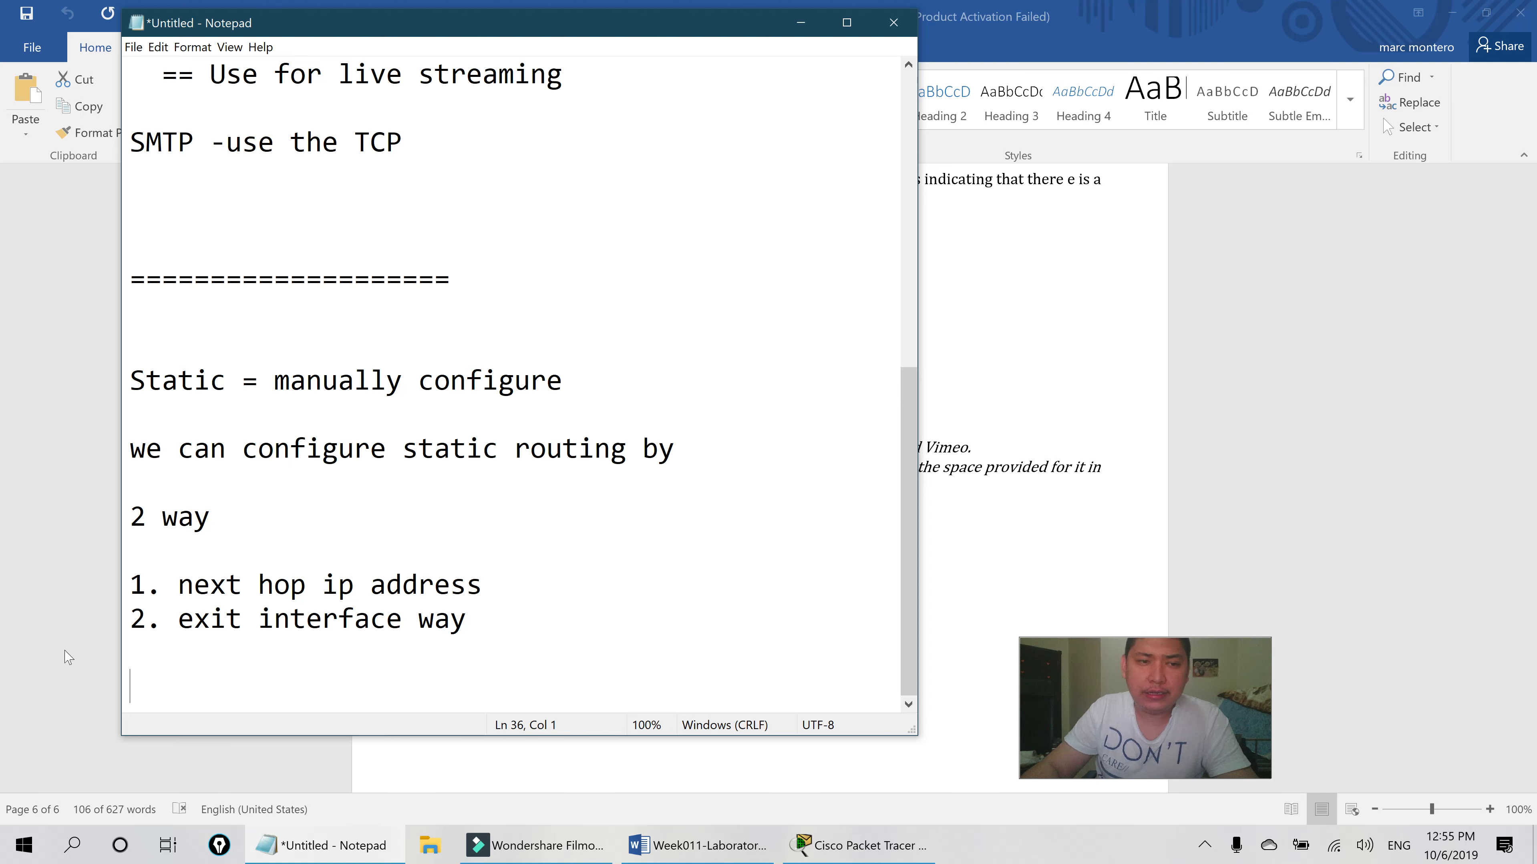
- Start a 'Dynamic routing' line at the bottom of the Notepad routing notes
{"action": "left_click", "coordinate": [1036, 404]}
{"action": "key", "text": "alt+Tab"}
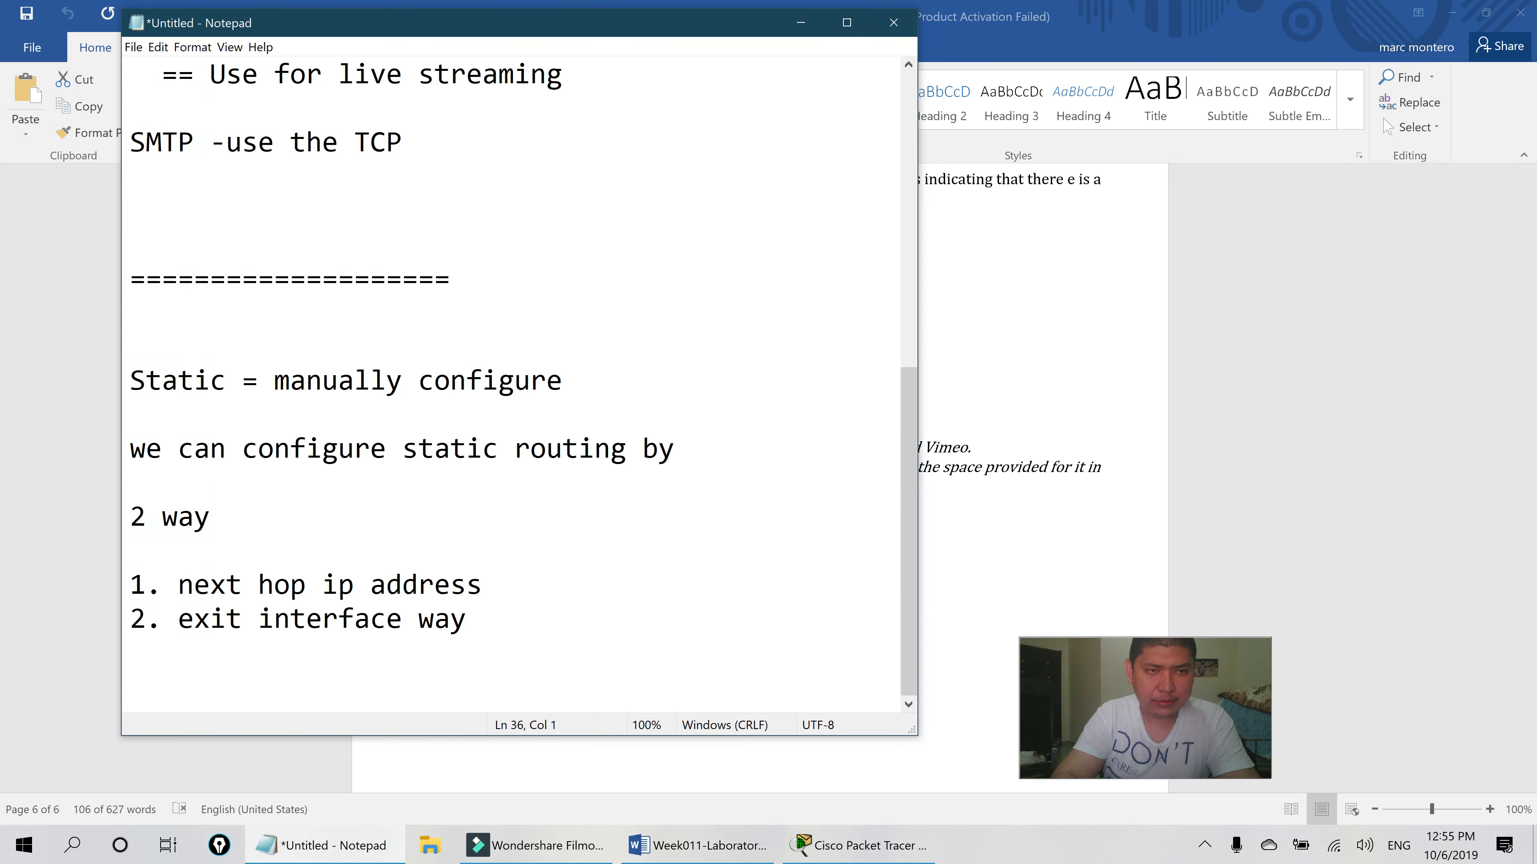
{"action": "type", "text": "Dynami"}
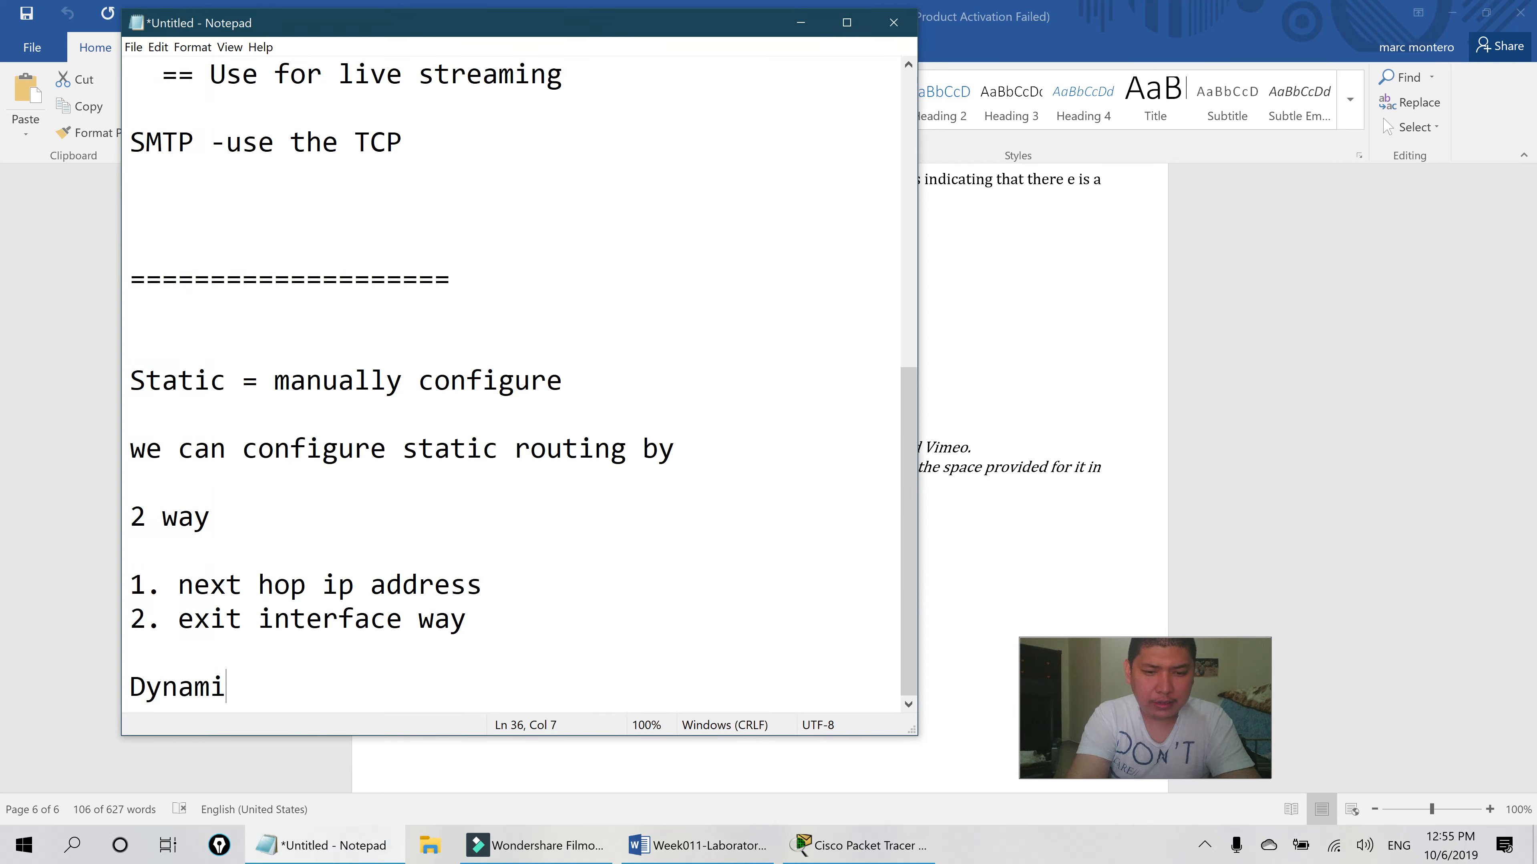
{"action": "type", "text": "c routing"}
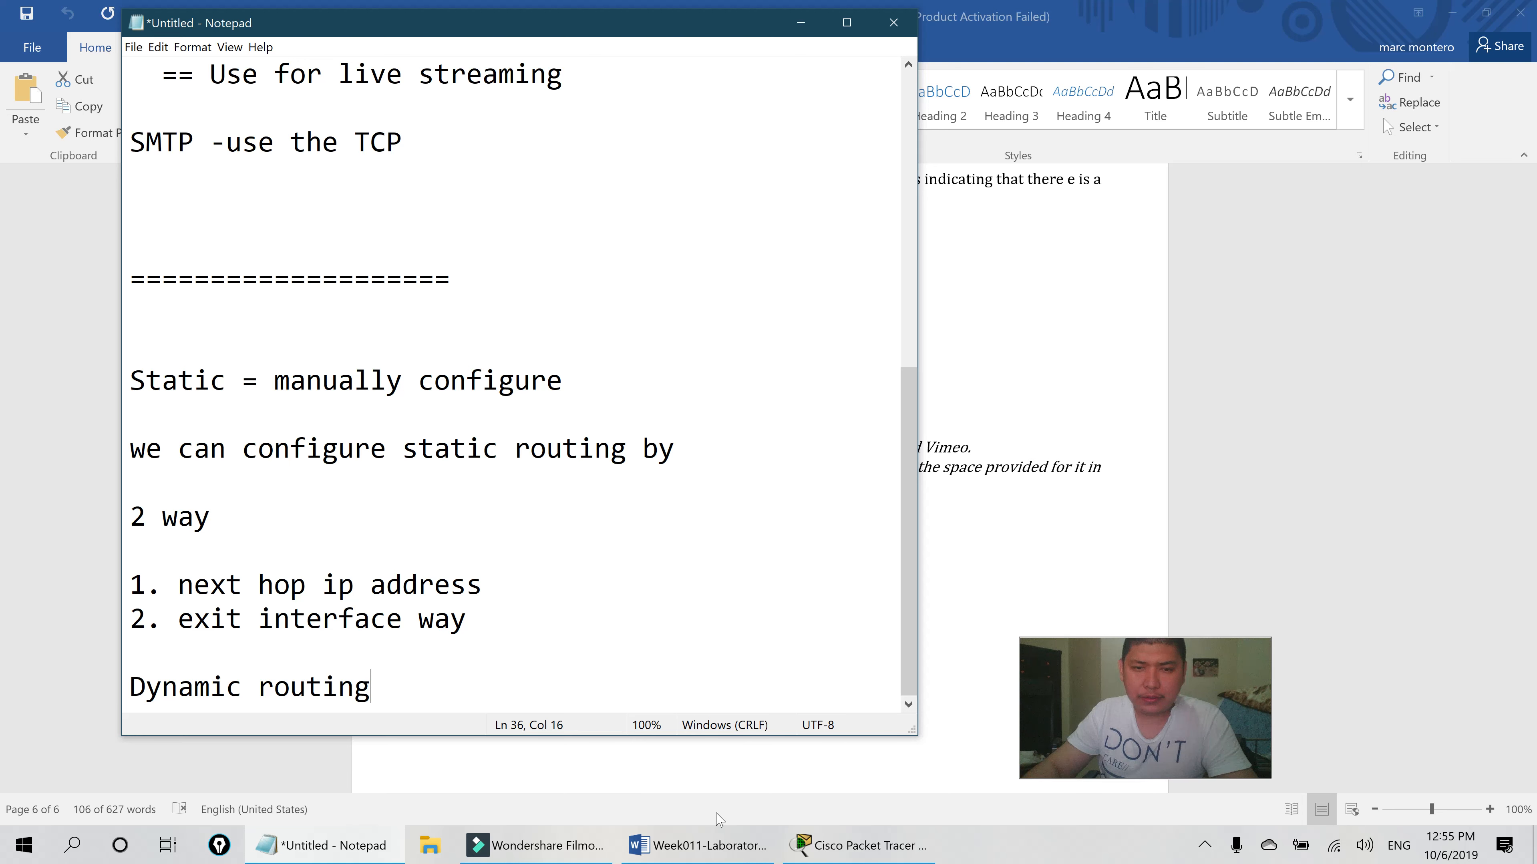
{"action": "left_click", "coordinate": [811, 846]}
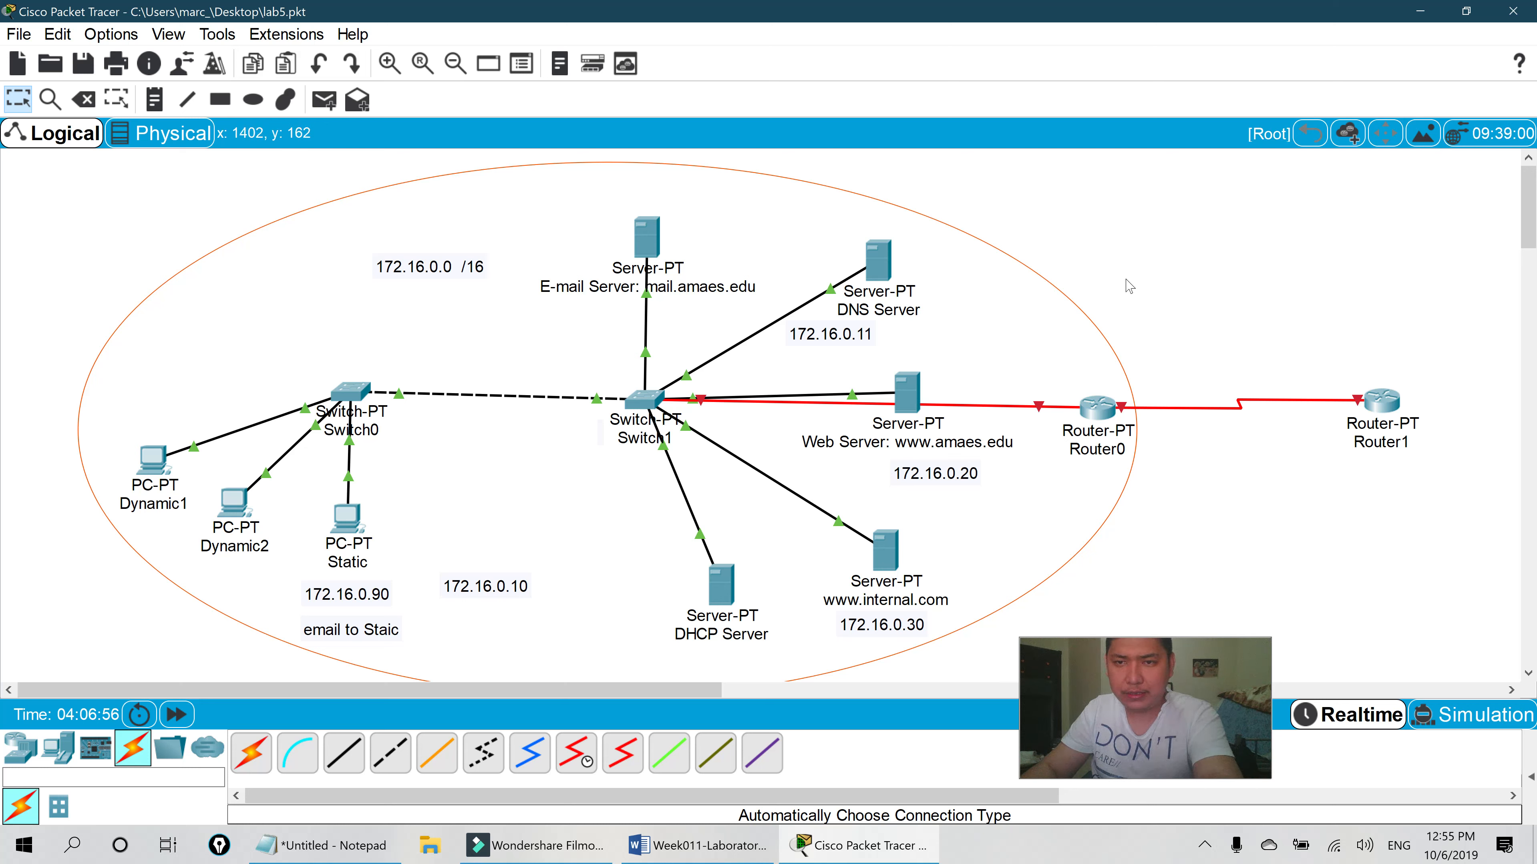
- Delete Router1 and Router0 along with their links from the topology
{"action": "key", "text": "Delete"}
{"action": "left_click", "coordinate": [1381, 400]}
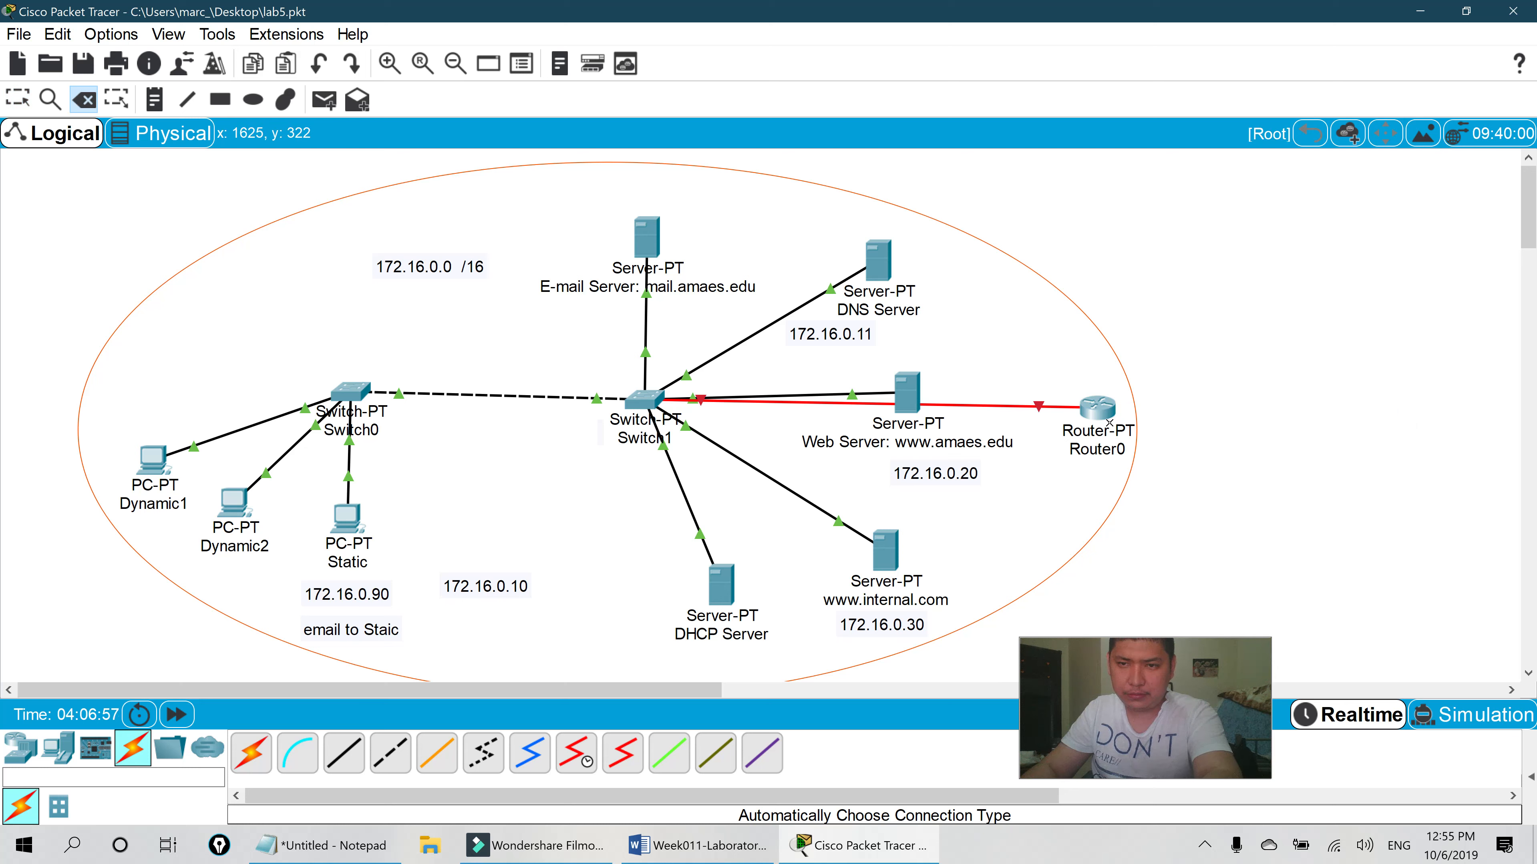
{"action": "left_click", "coordinate": [1097, 408]}
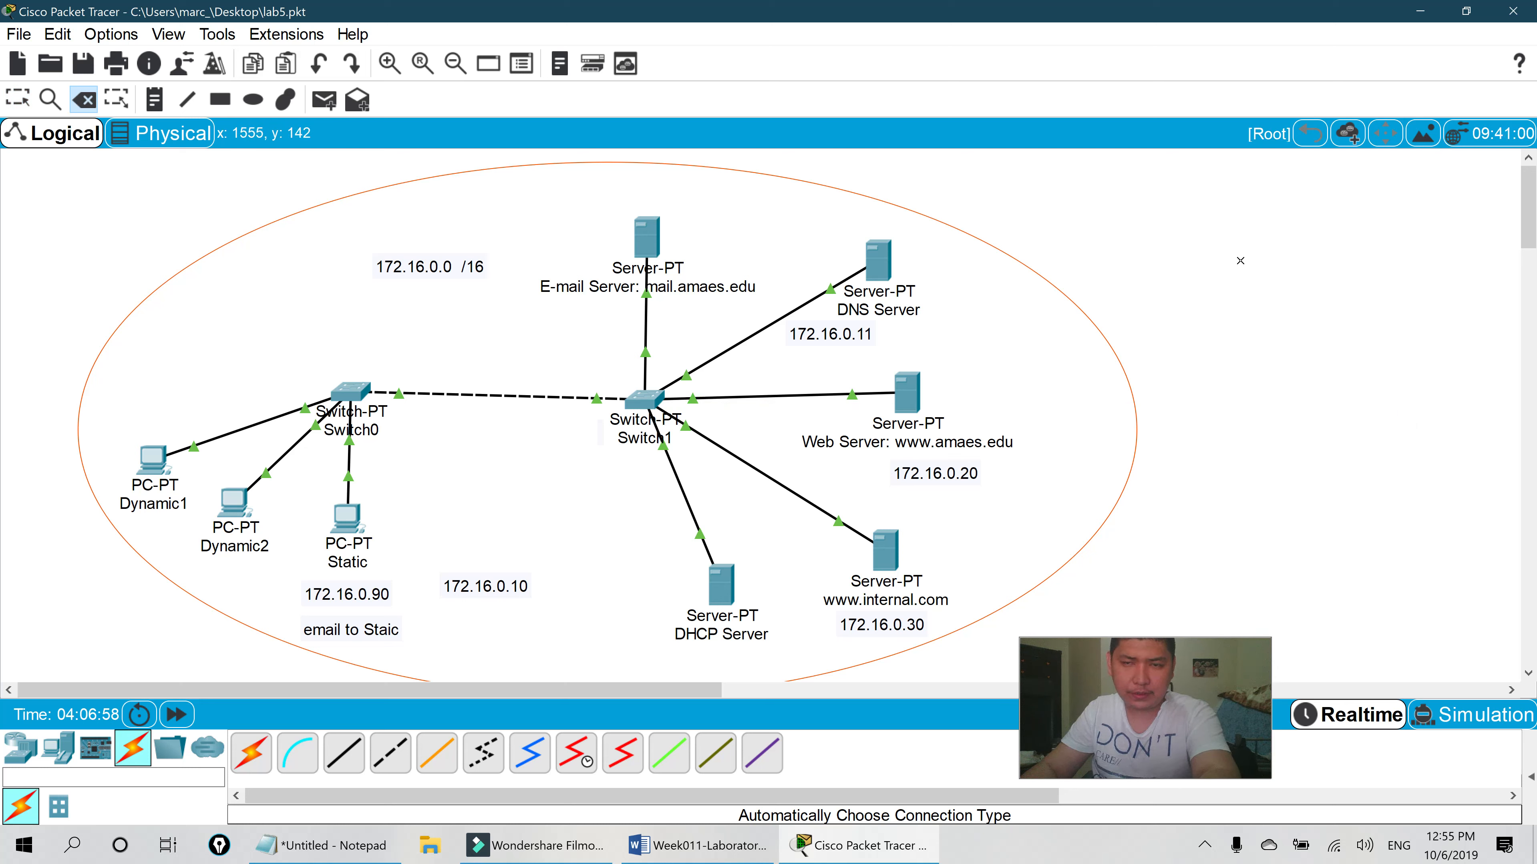
{"action": "key", "text": "Escape"}
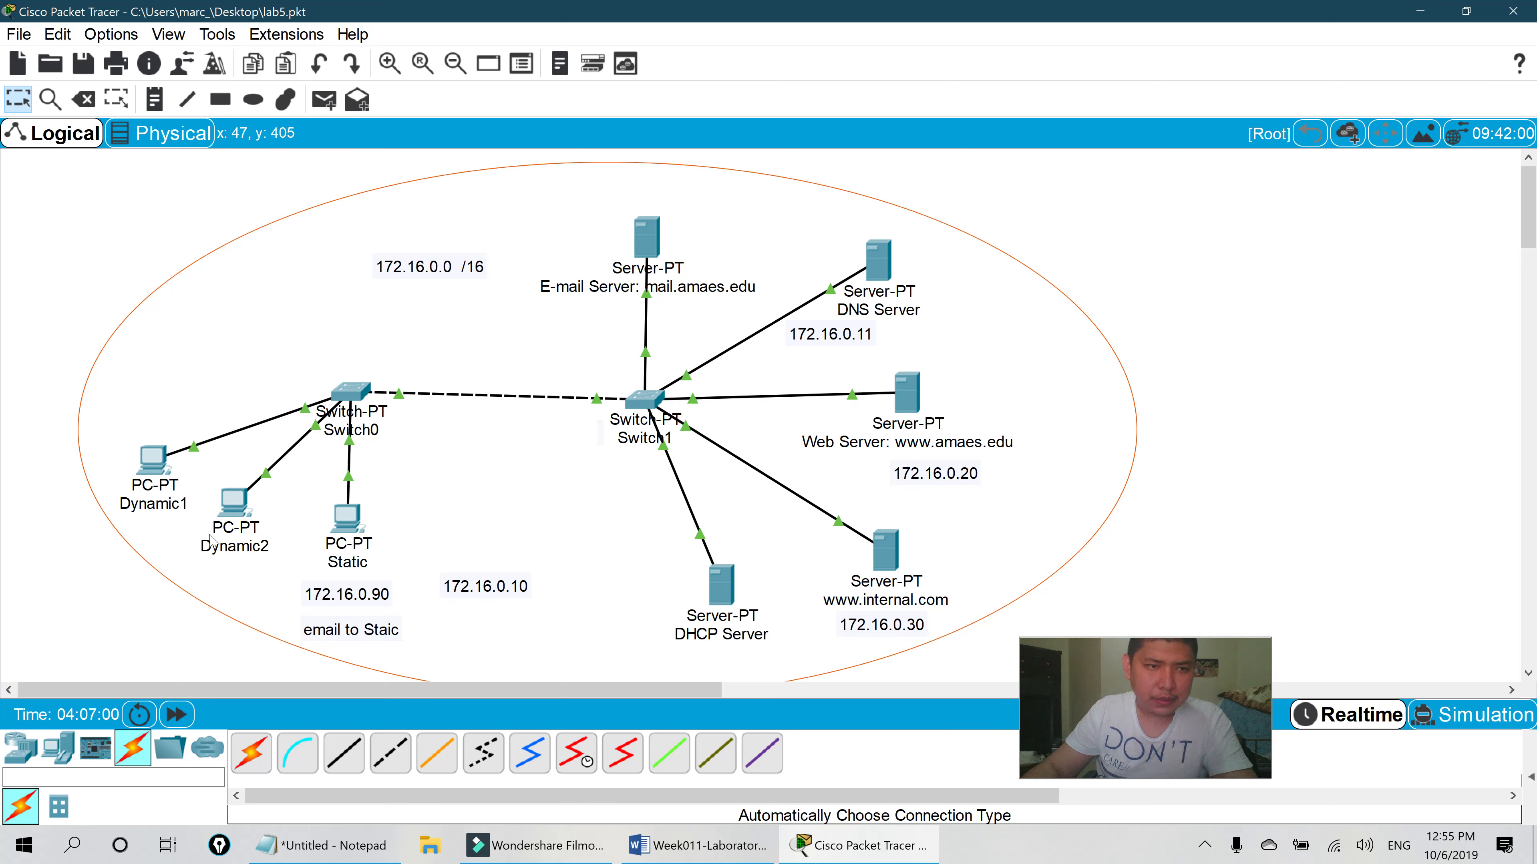
- Show Dynamic1's DHCP settings: gateway 172.16.0.1 and DNS server 172.16.0.11
{"action": "left_click", "coordinate": [156, 469]}
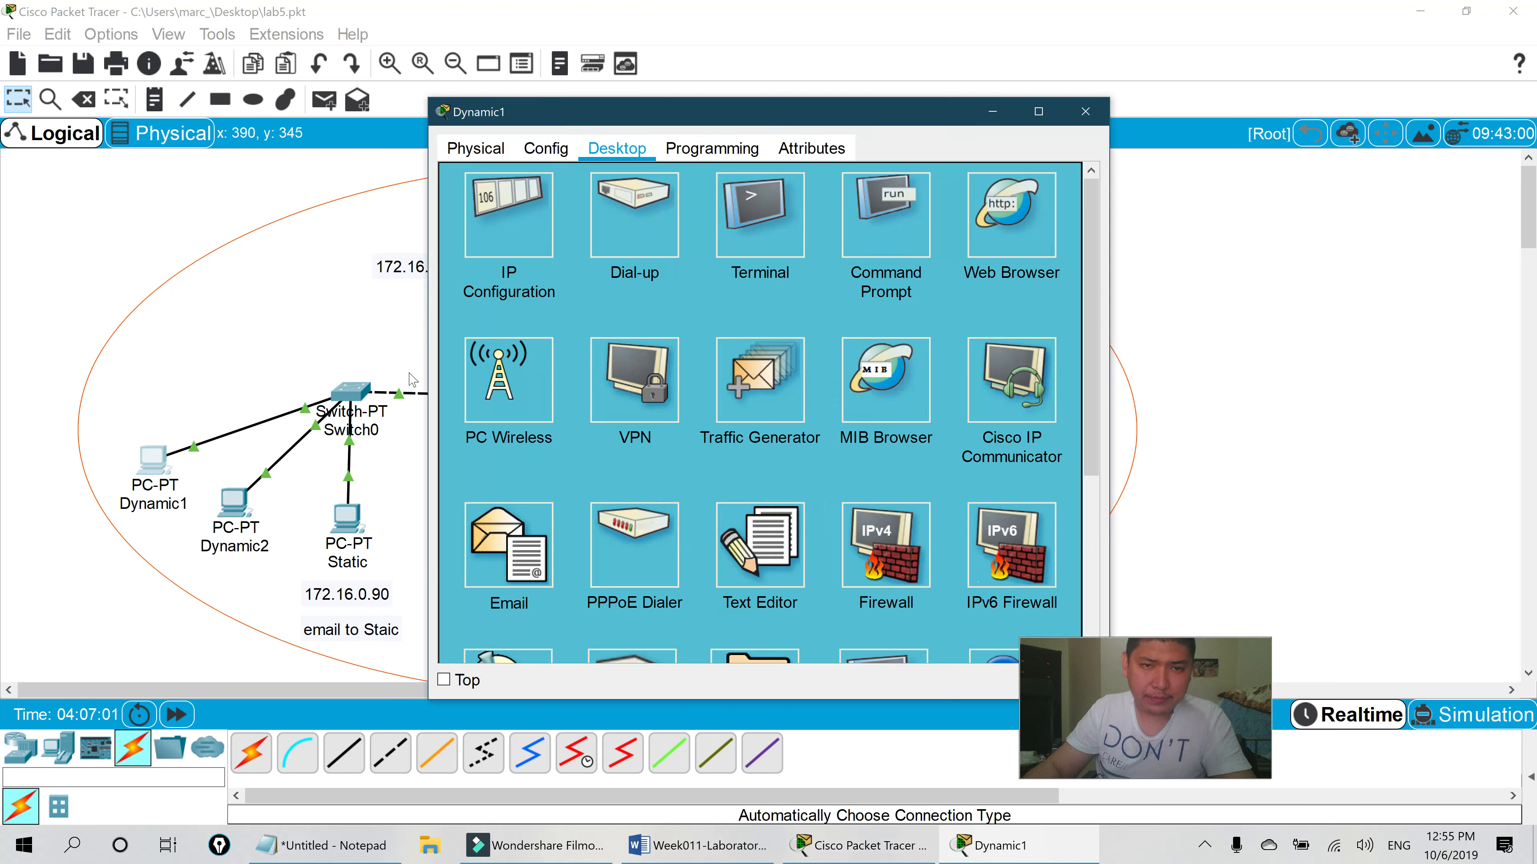
{"action": "left_click", "coordinate": [557, 162]}
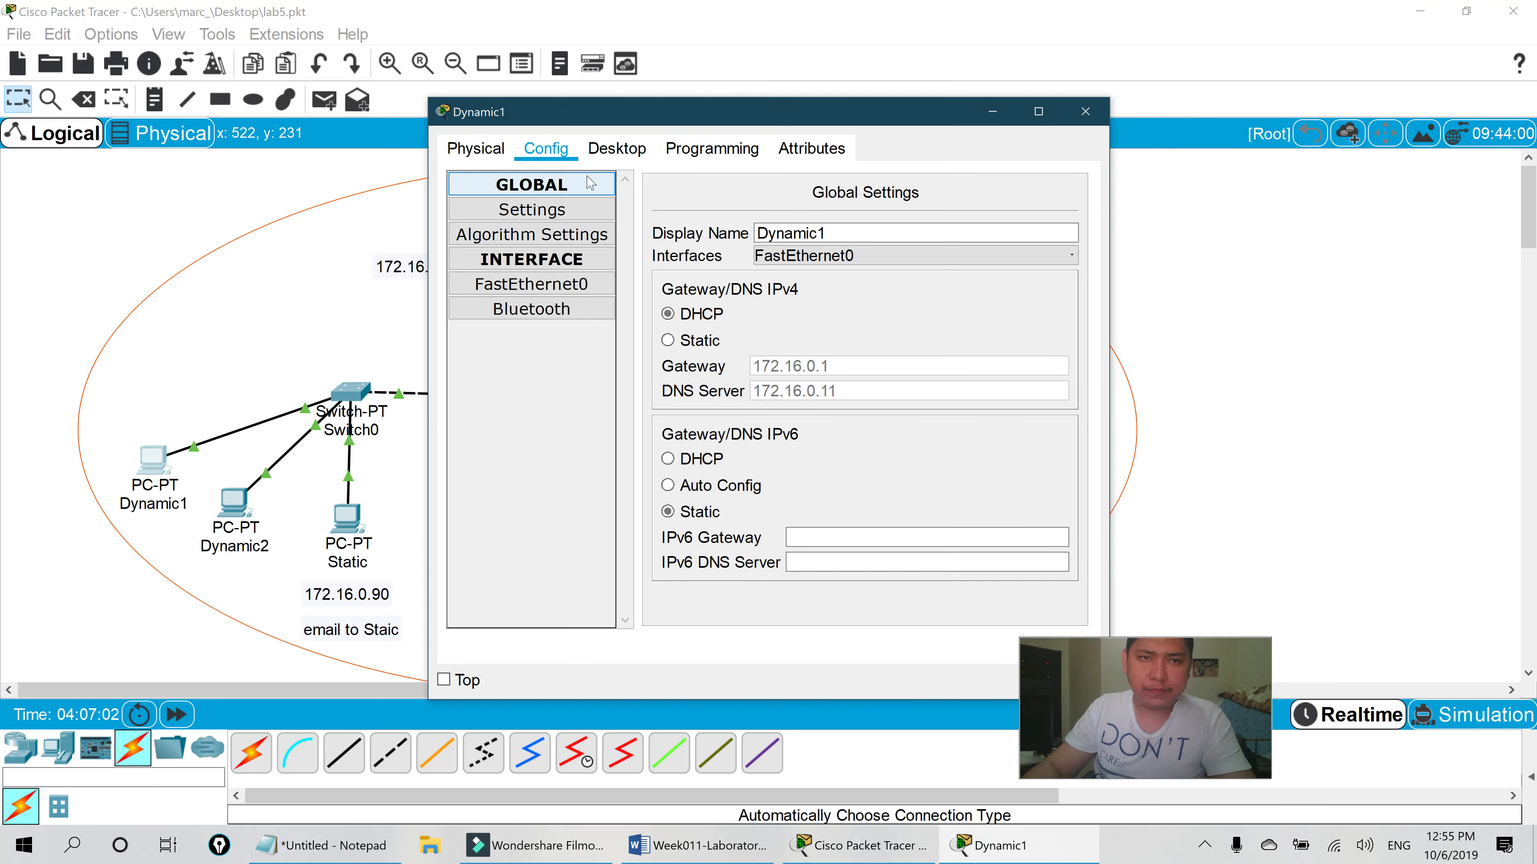
{"action": "left_click", "coordinate": [538, 285]}
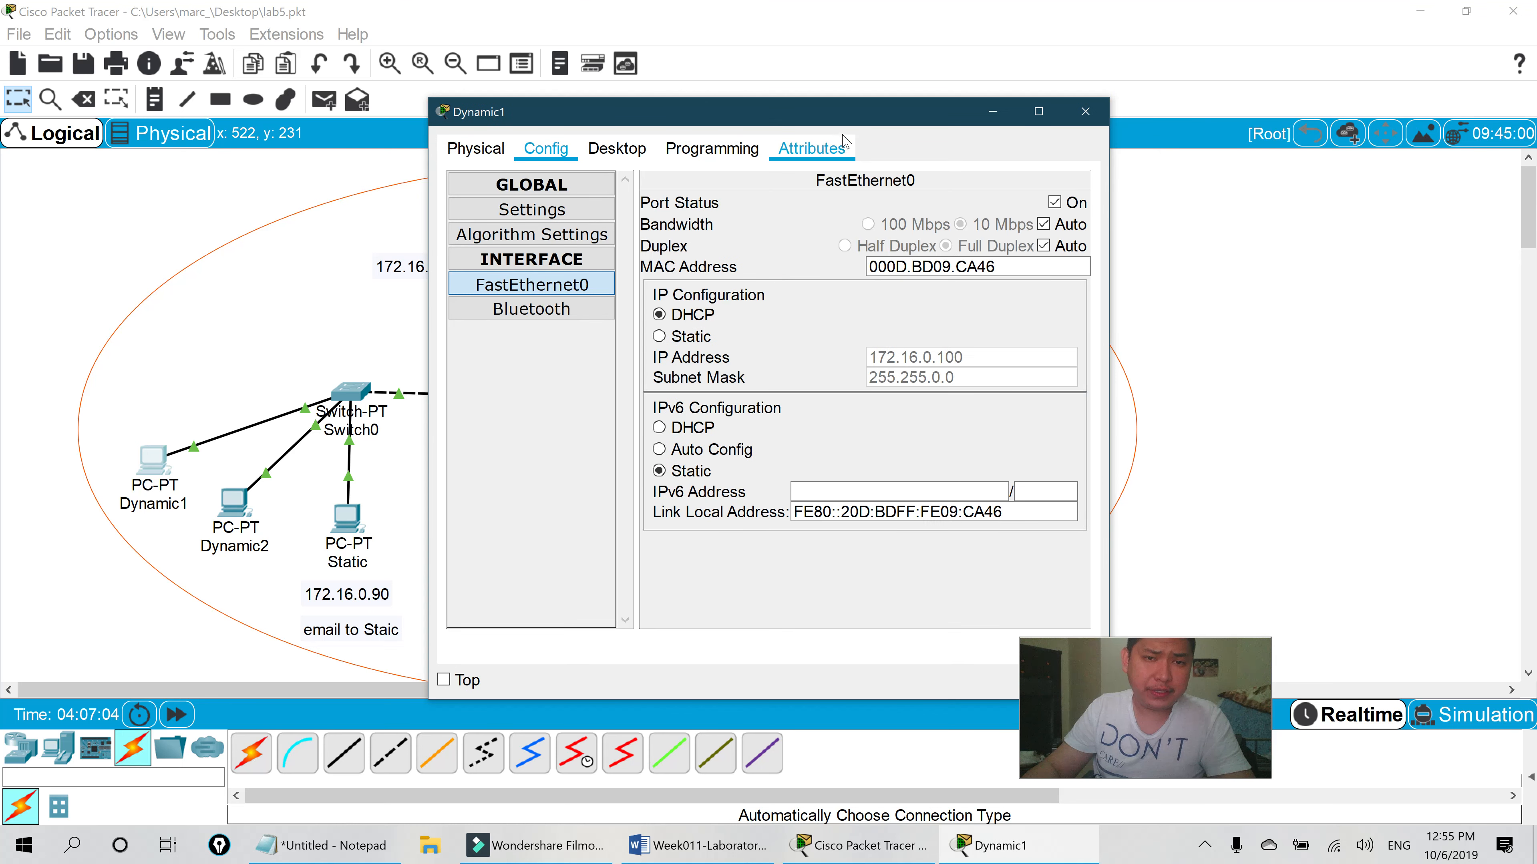
{"action": "left_click_drag", "start_coordinate": [869, 122], "coordinate": [629, 115]}
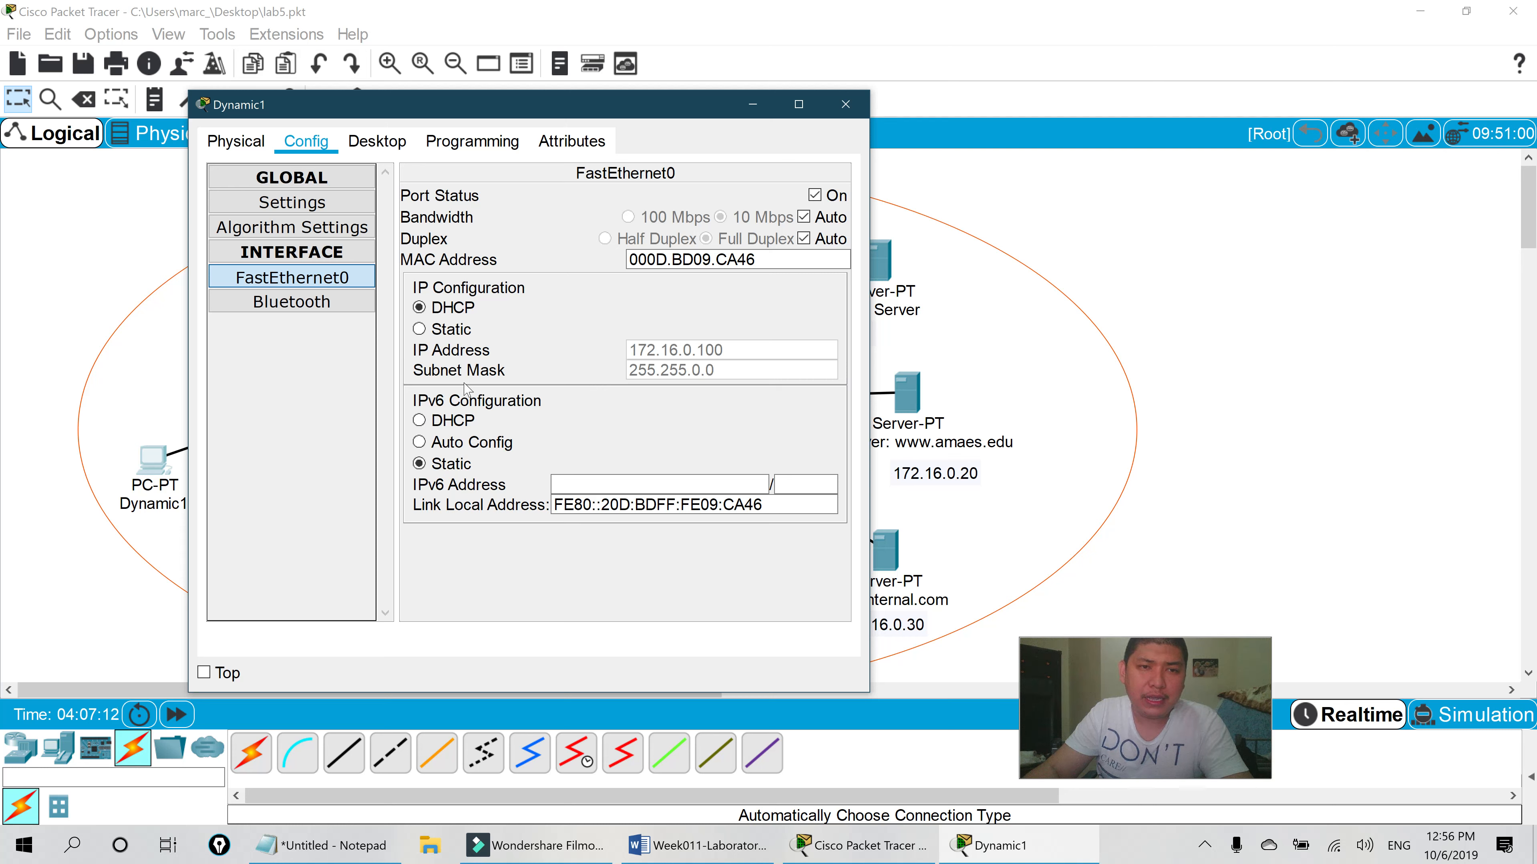
{"action": "left_click", "coordinate": [285, 204]}
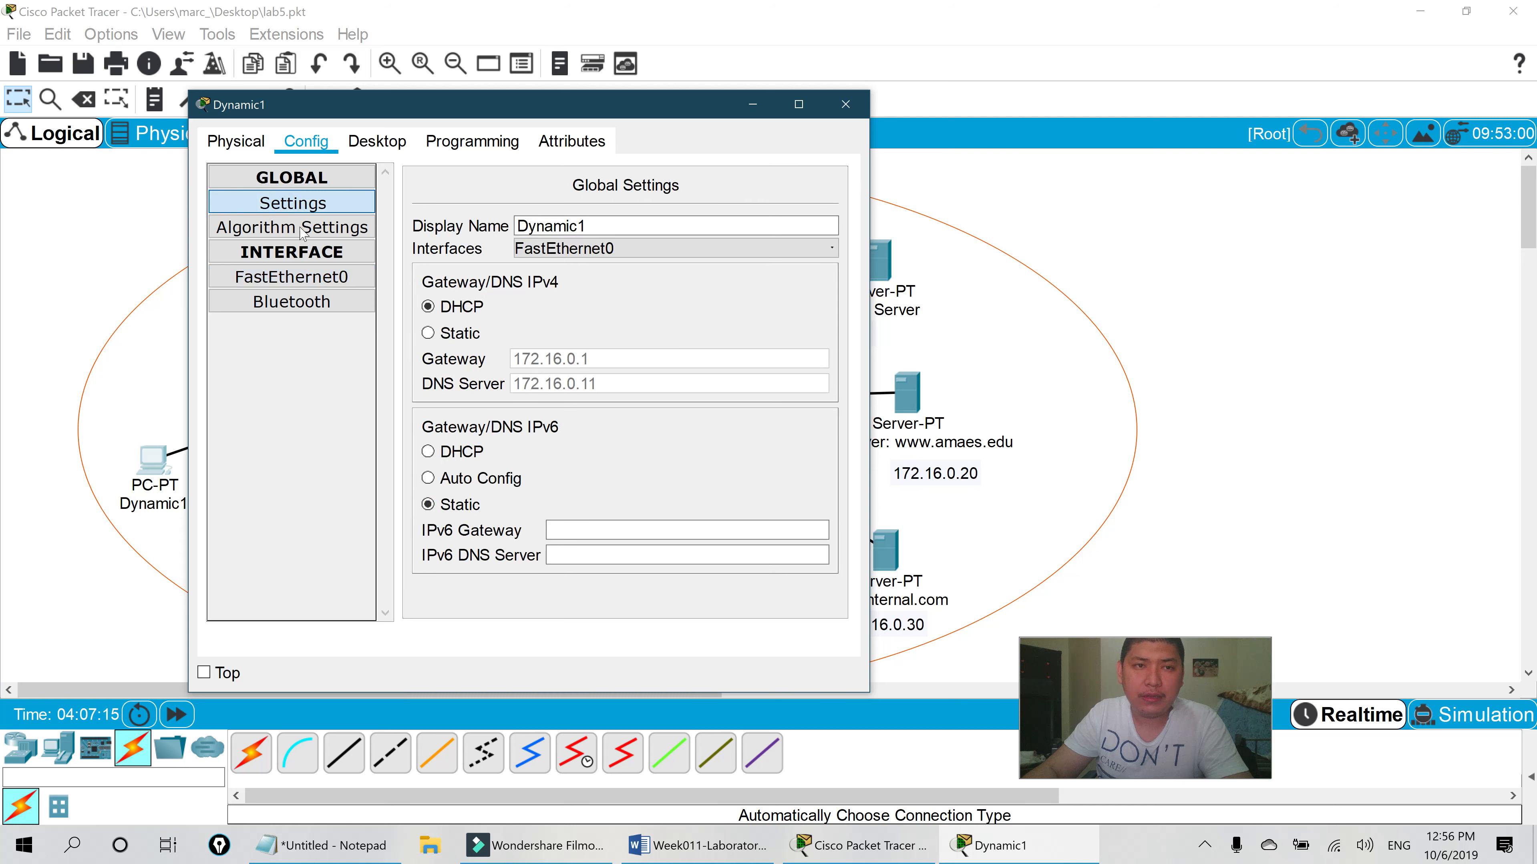
- Complete 'Dynamic routing = anything that is automatically configure is dynamic' and change 'manually' to 'manualy'
{"action": "key", "text": "alt+Tab"}
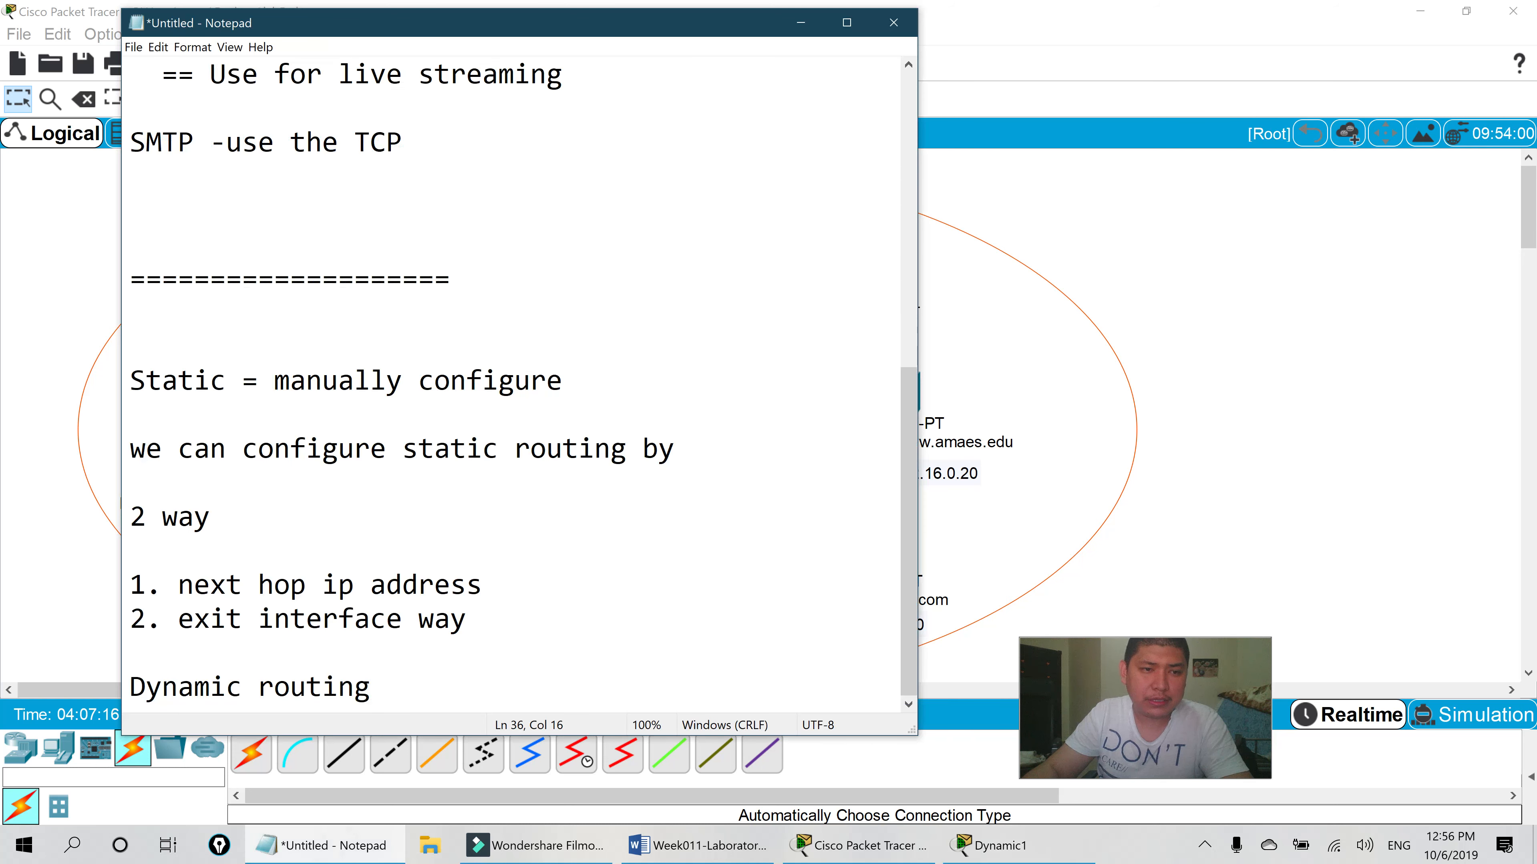
{"action": "type", "text": "="}
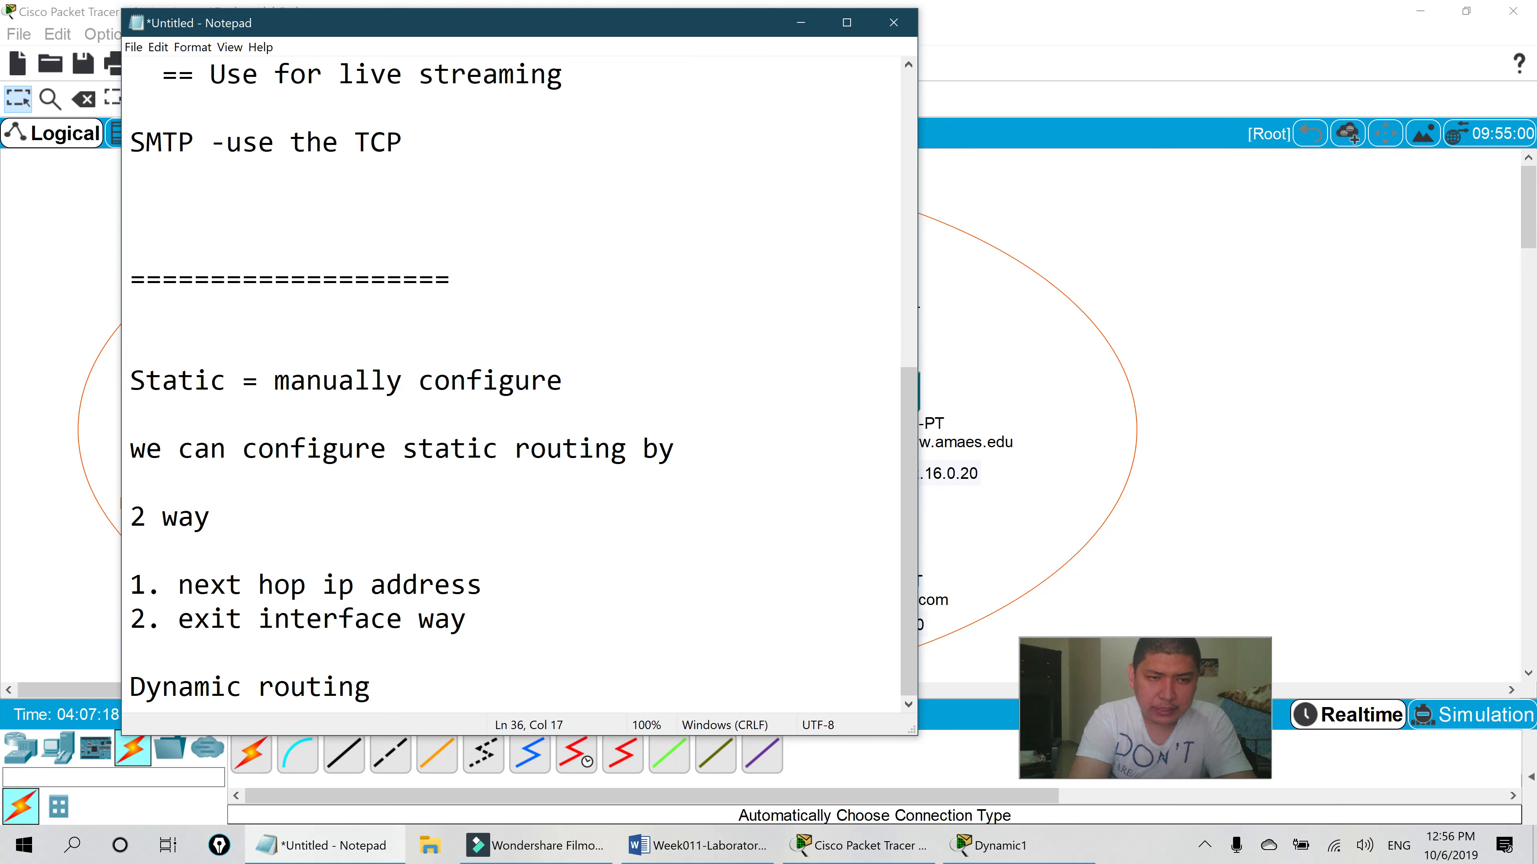
{"action": "type", "text": " any"}
{"action": "key", "text": "BackSpace"}
{"action": "type", "text": "ything t"}
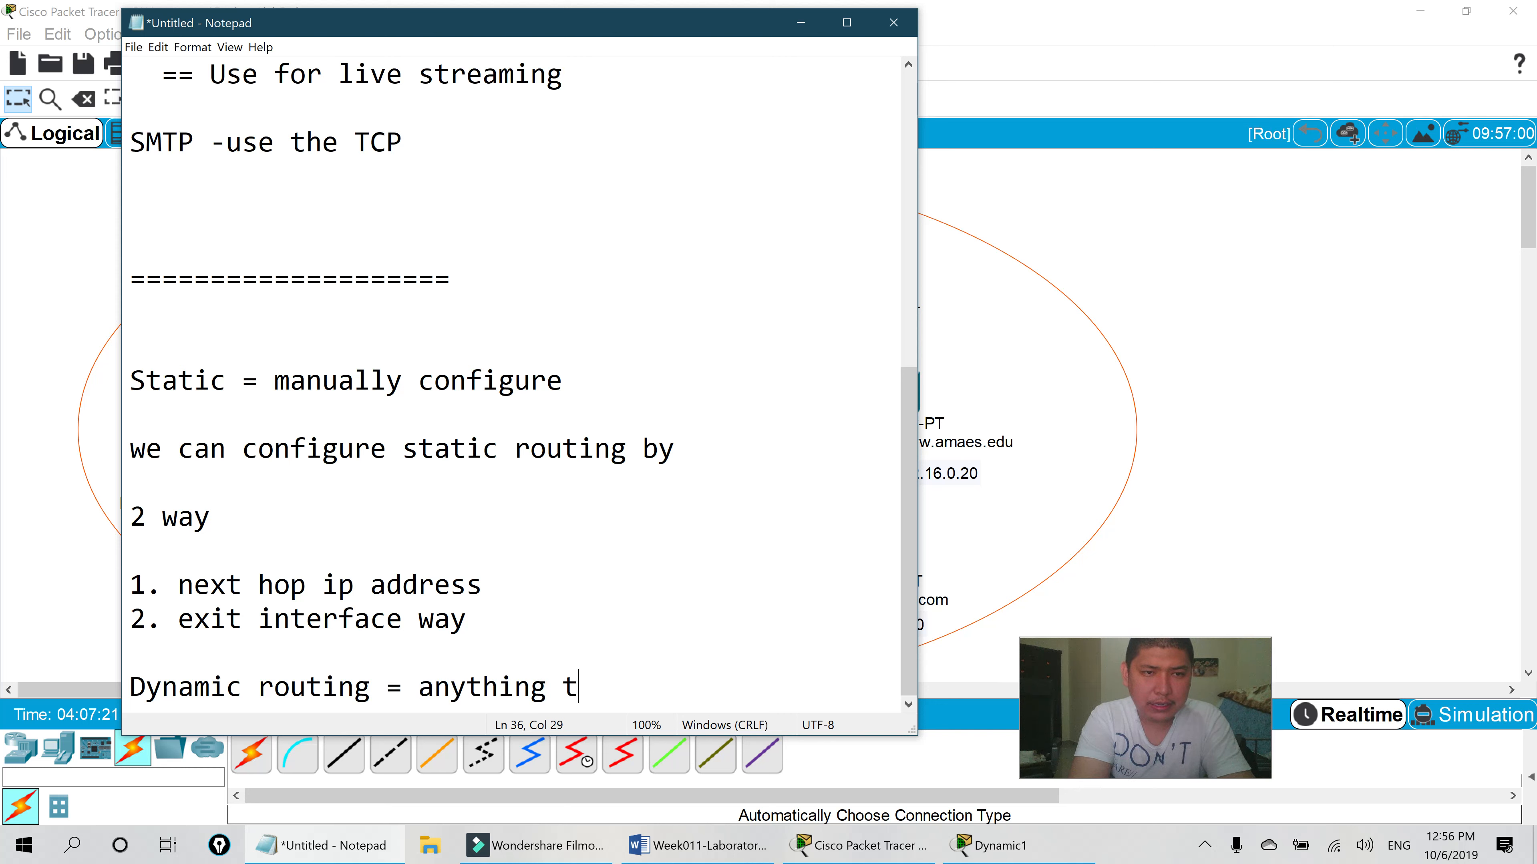
{"action": "type", "text": "hat"}
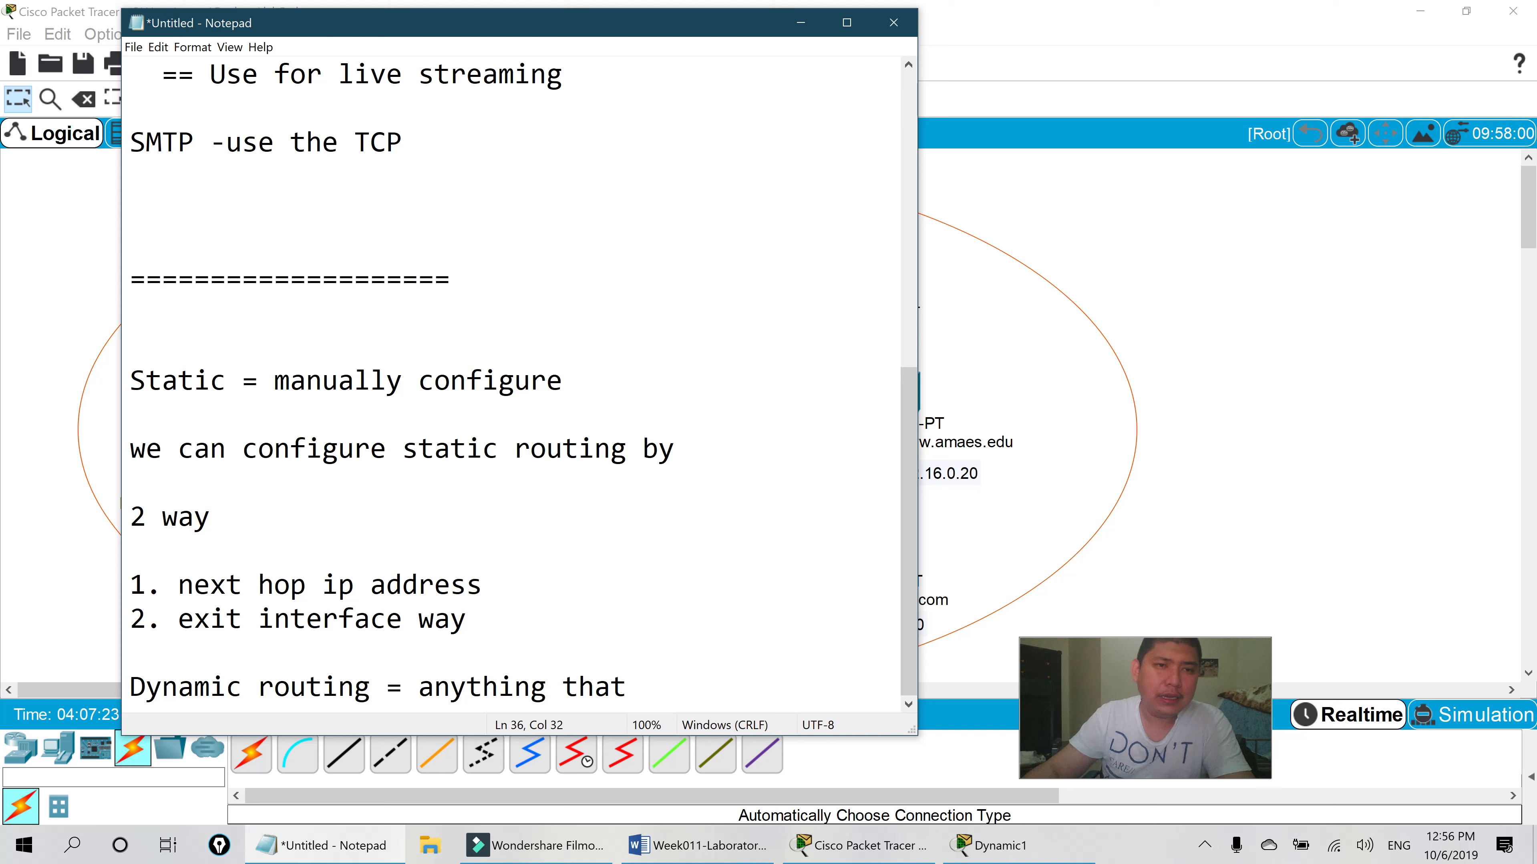
{"action": "left_click", "coordinate": [370, 382]}
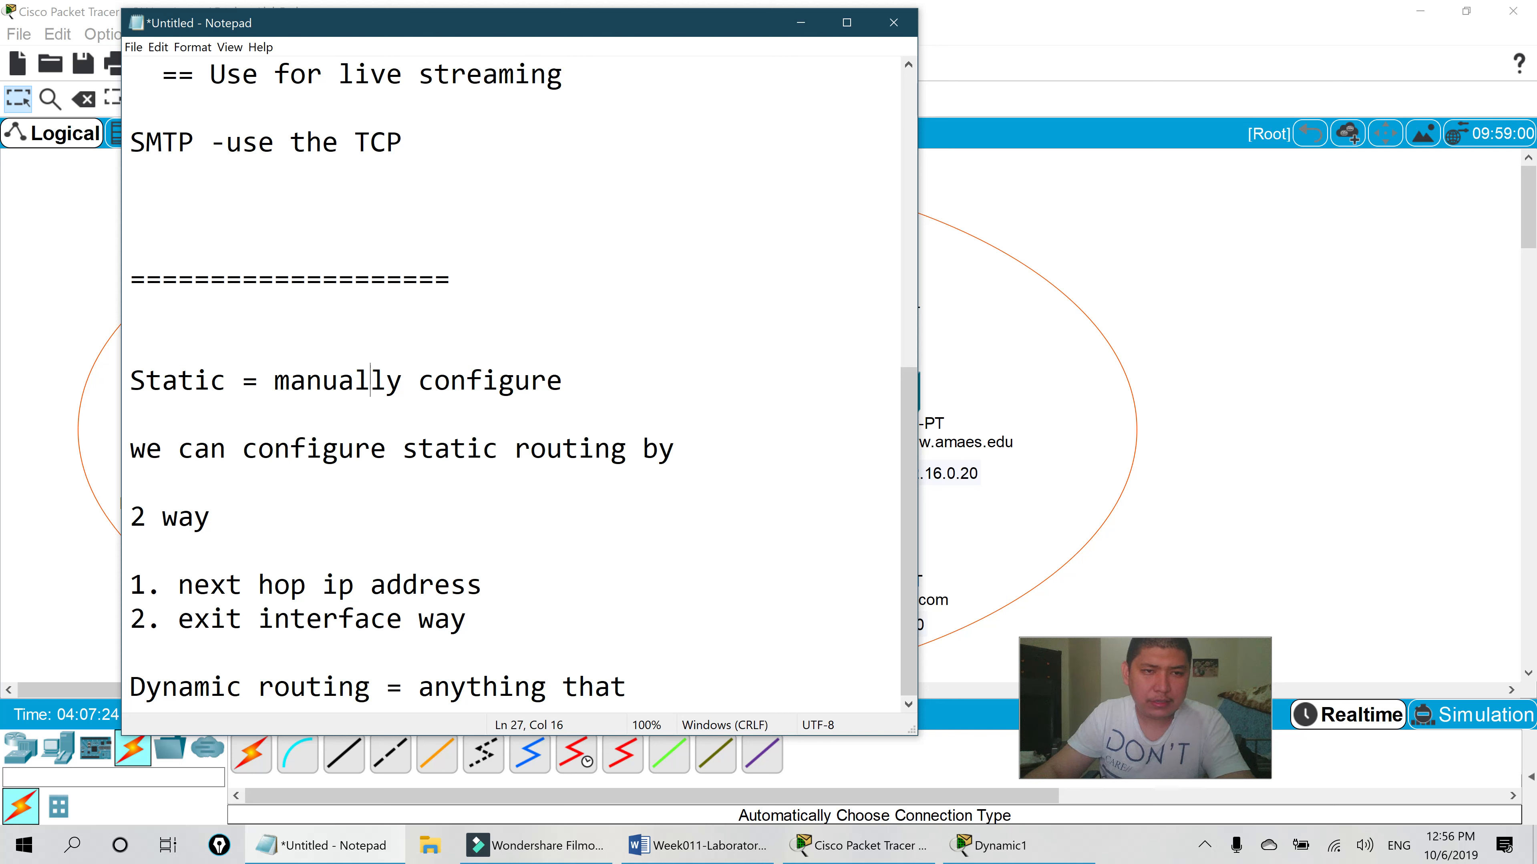
{"action": "key", "text": "BackSpace"}
{"action": "left_click", "coordinate": [628, 686]}
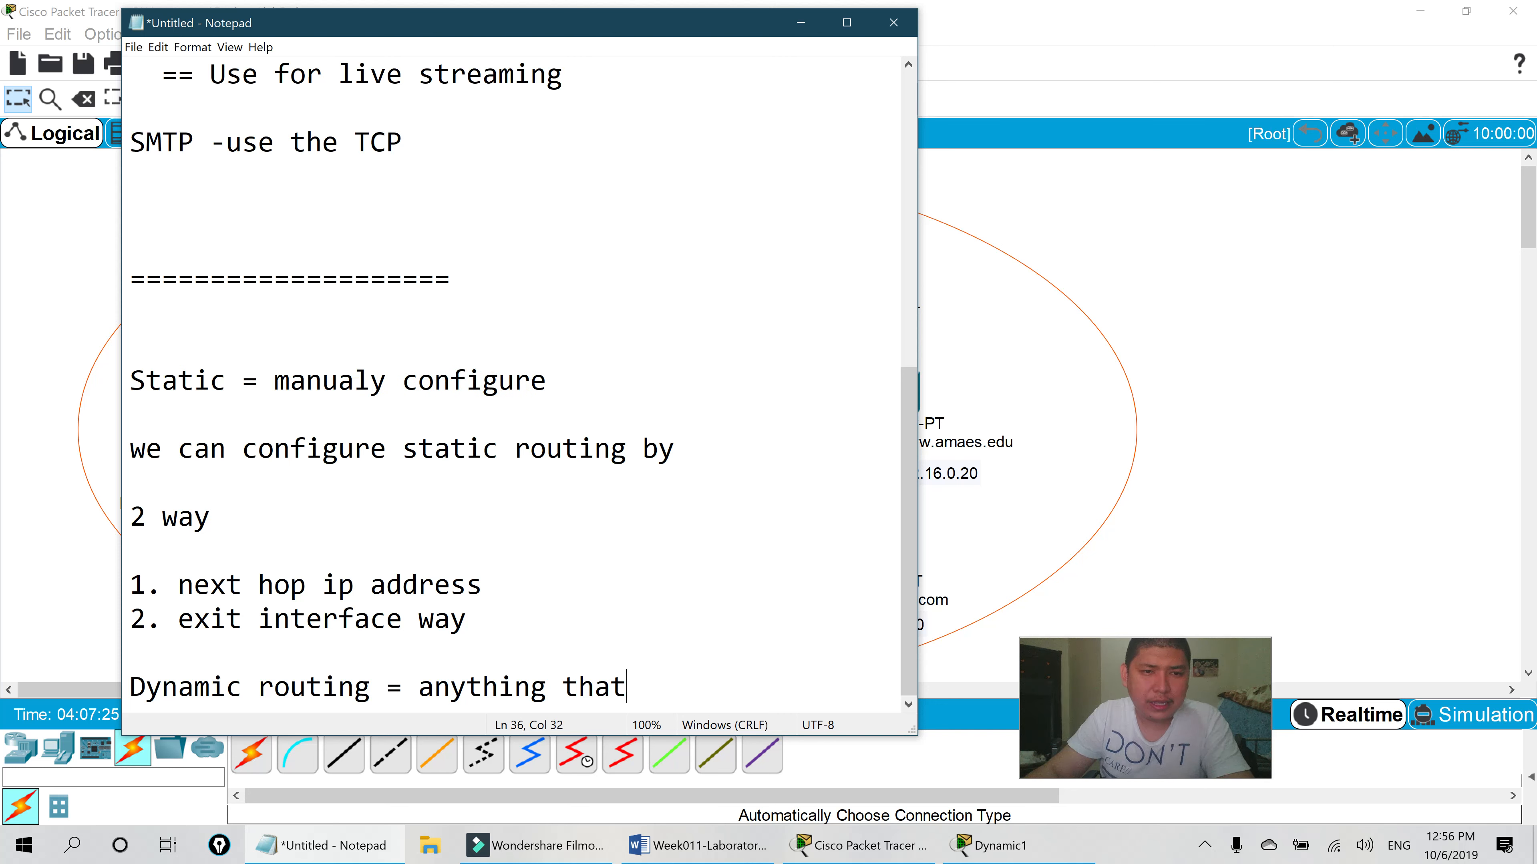
{"action": "type", "text": "is automatica"}
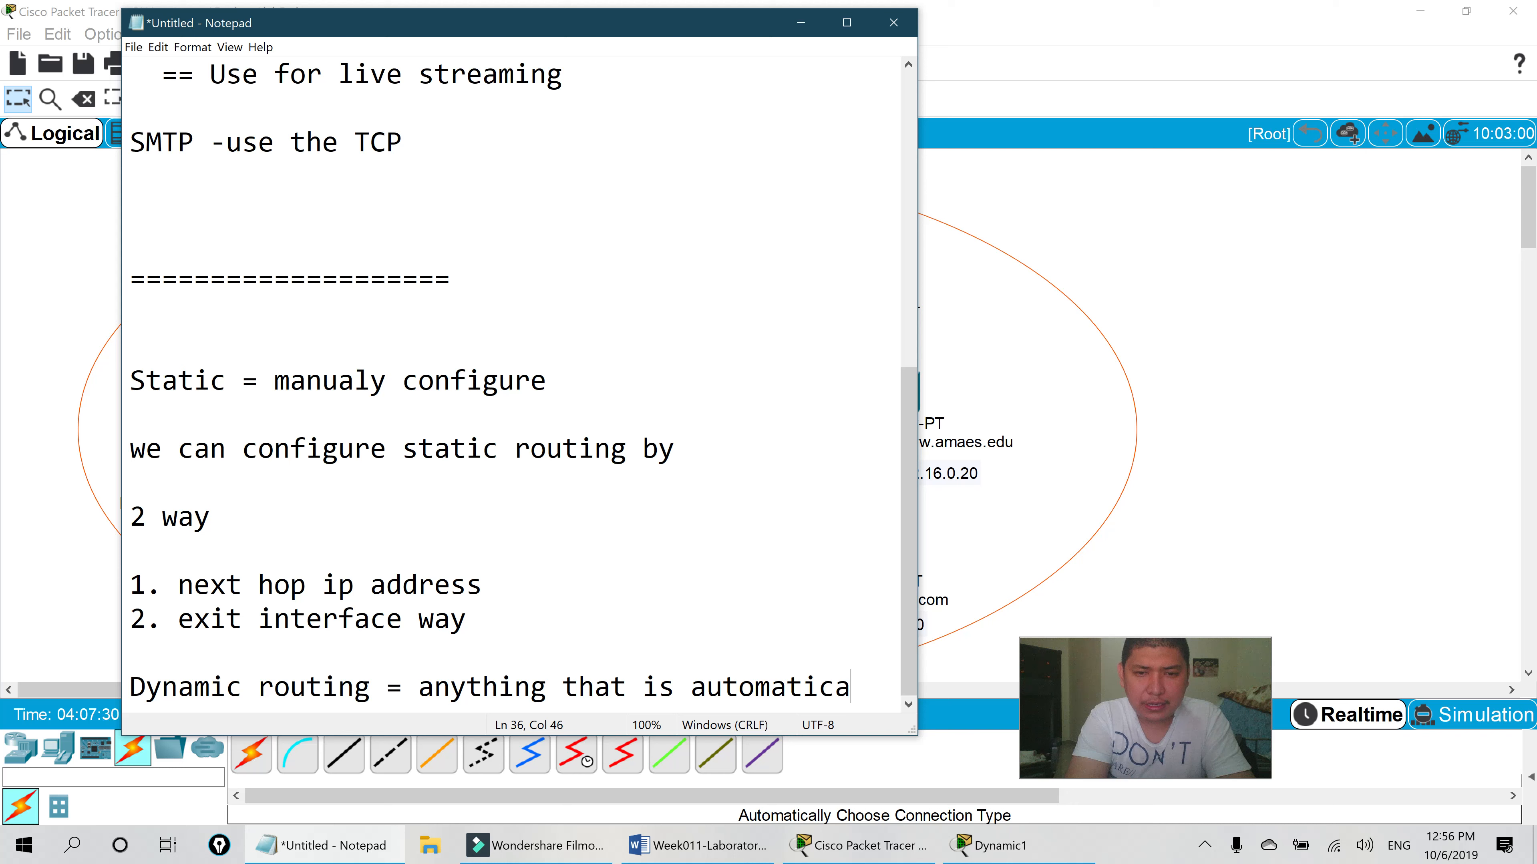
{"action": "type", "text": "lly co"}
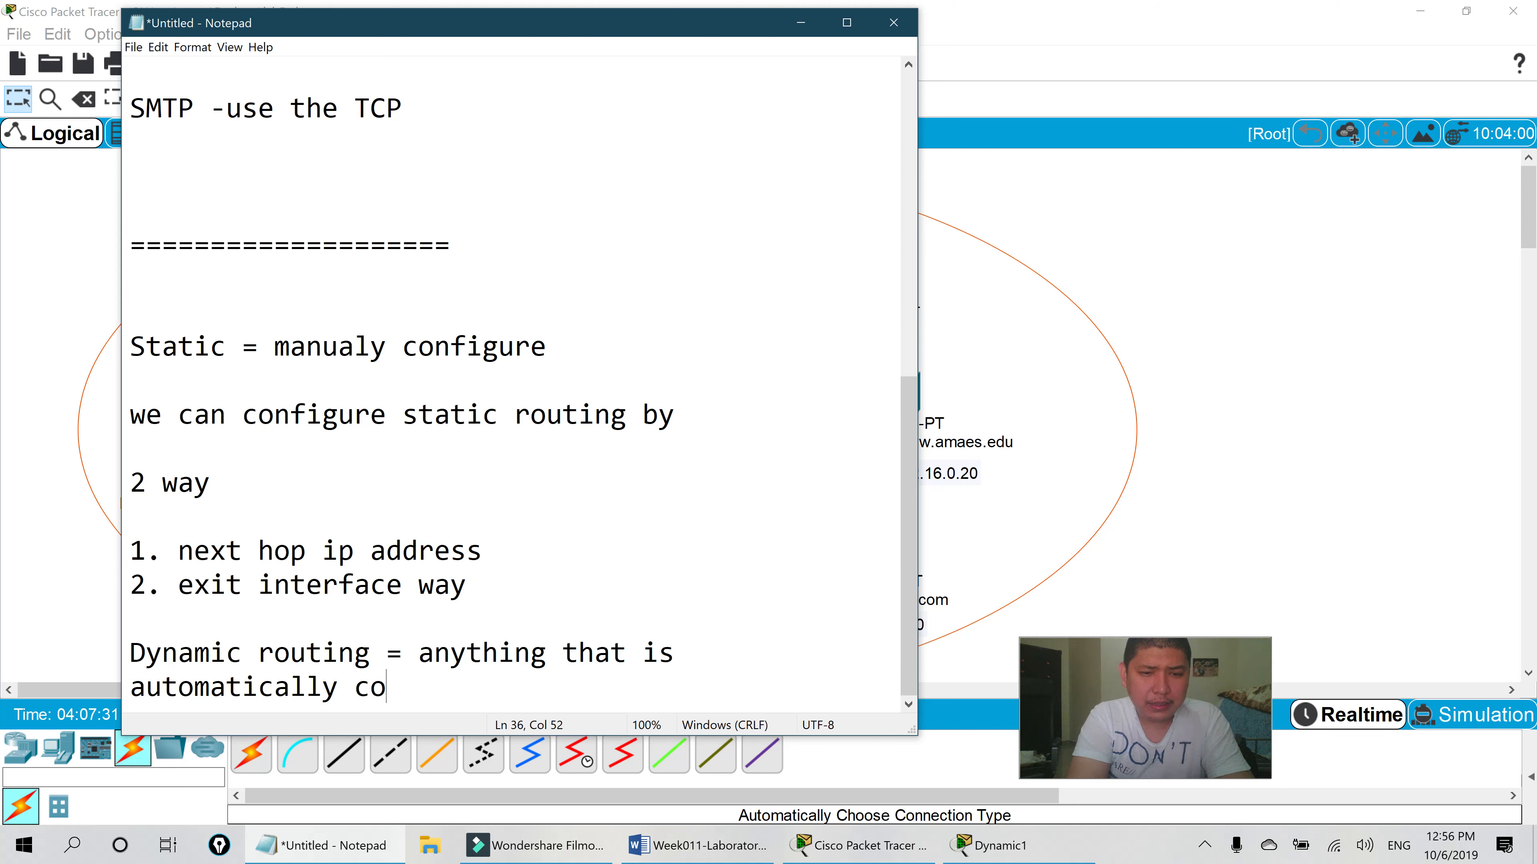
{"action": "type", "text": "nfigure "}
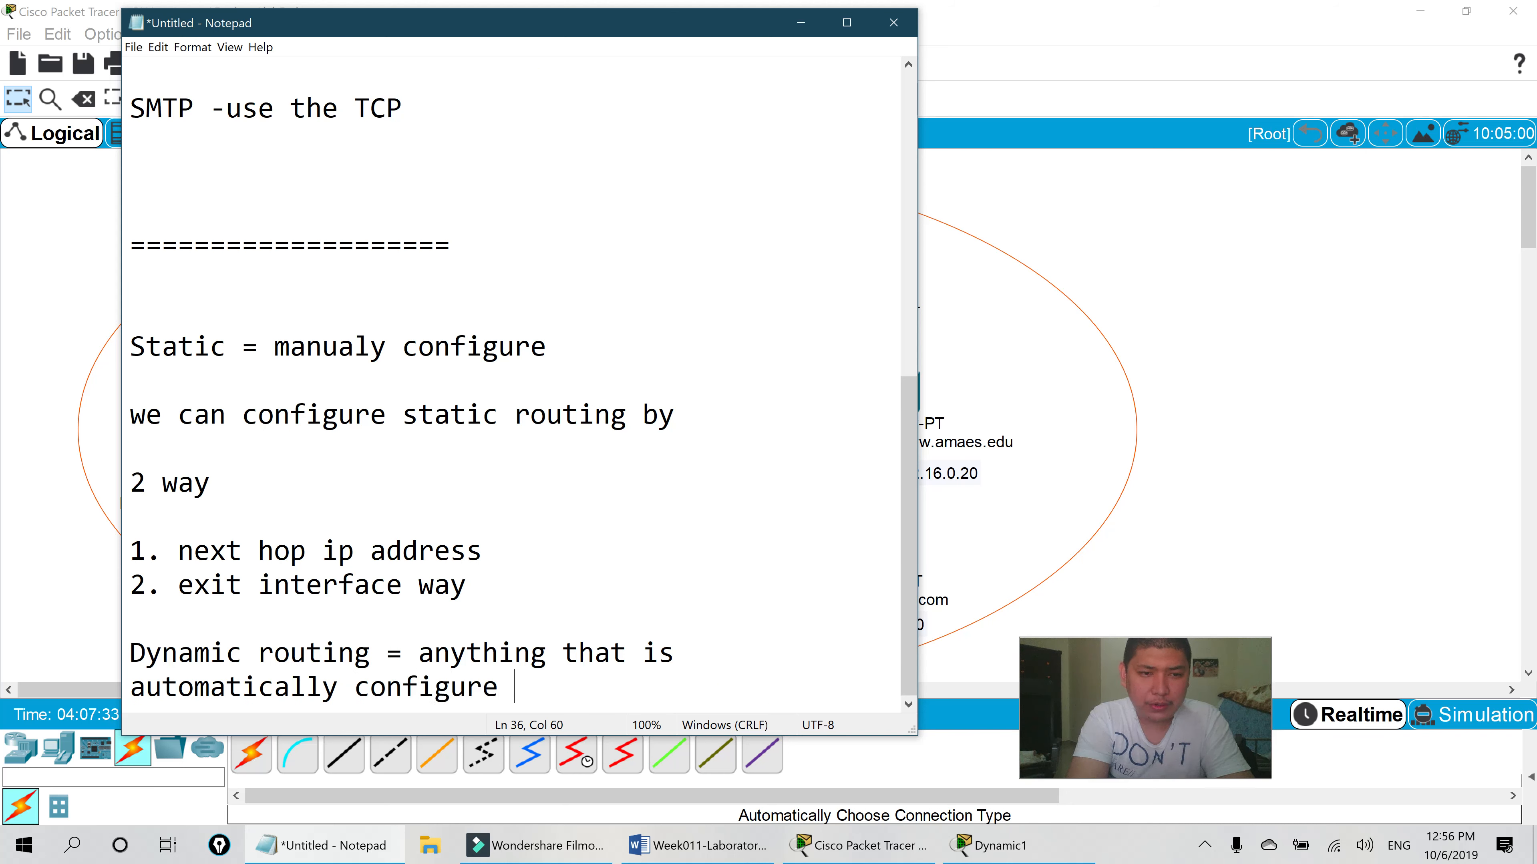
{"action": "type", "text": "is dynamic"}
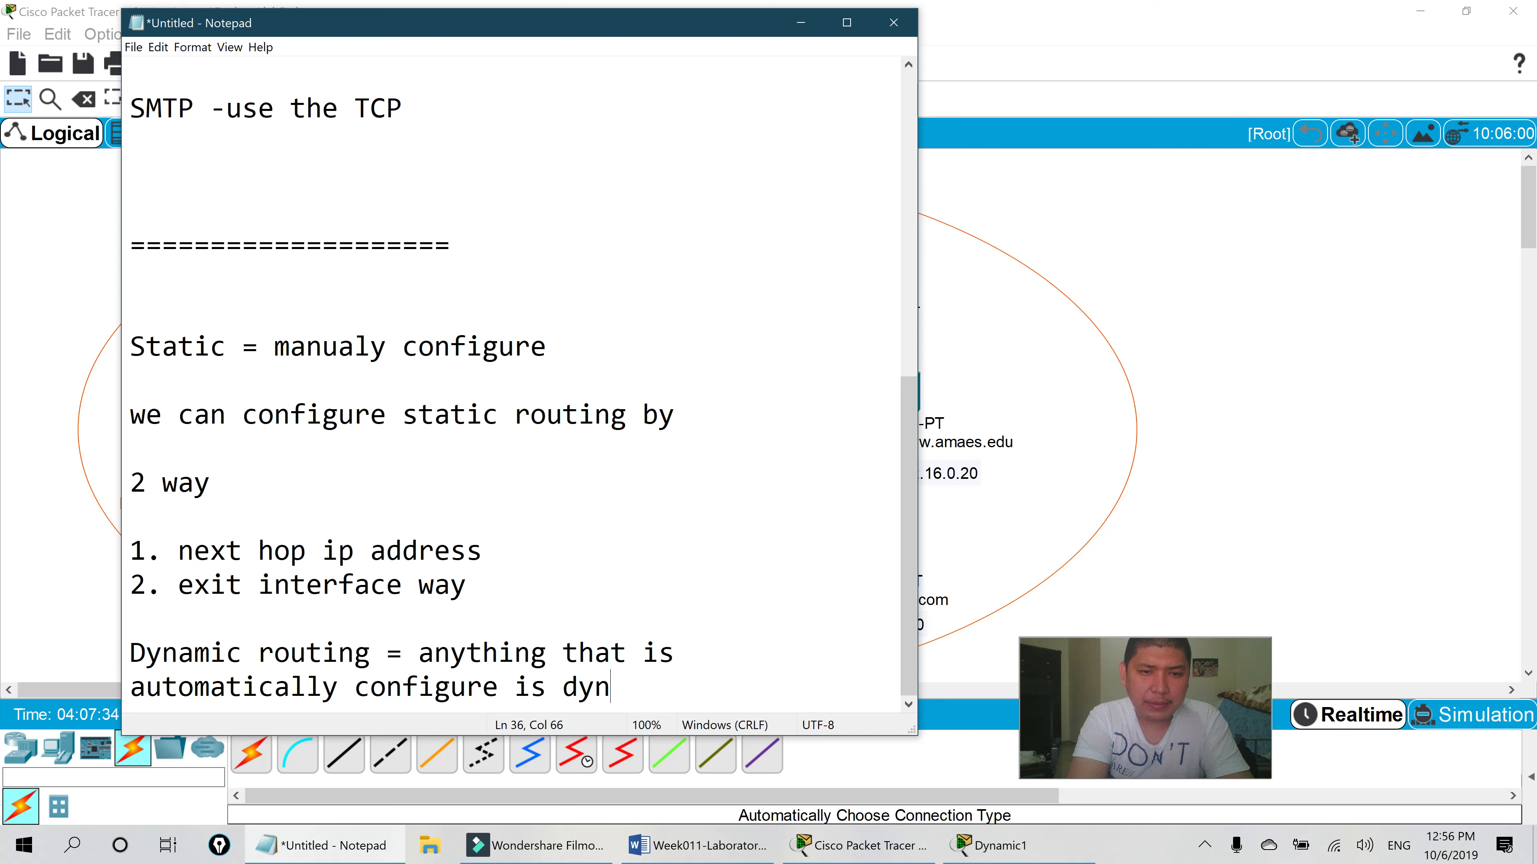
{"action": "key", "text": "Return"}
{"action": "key", "text": "Return"}
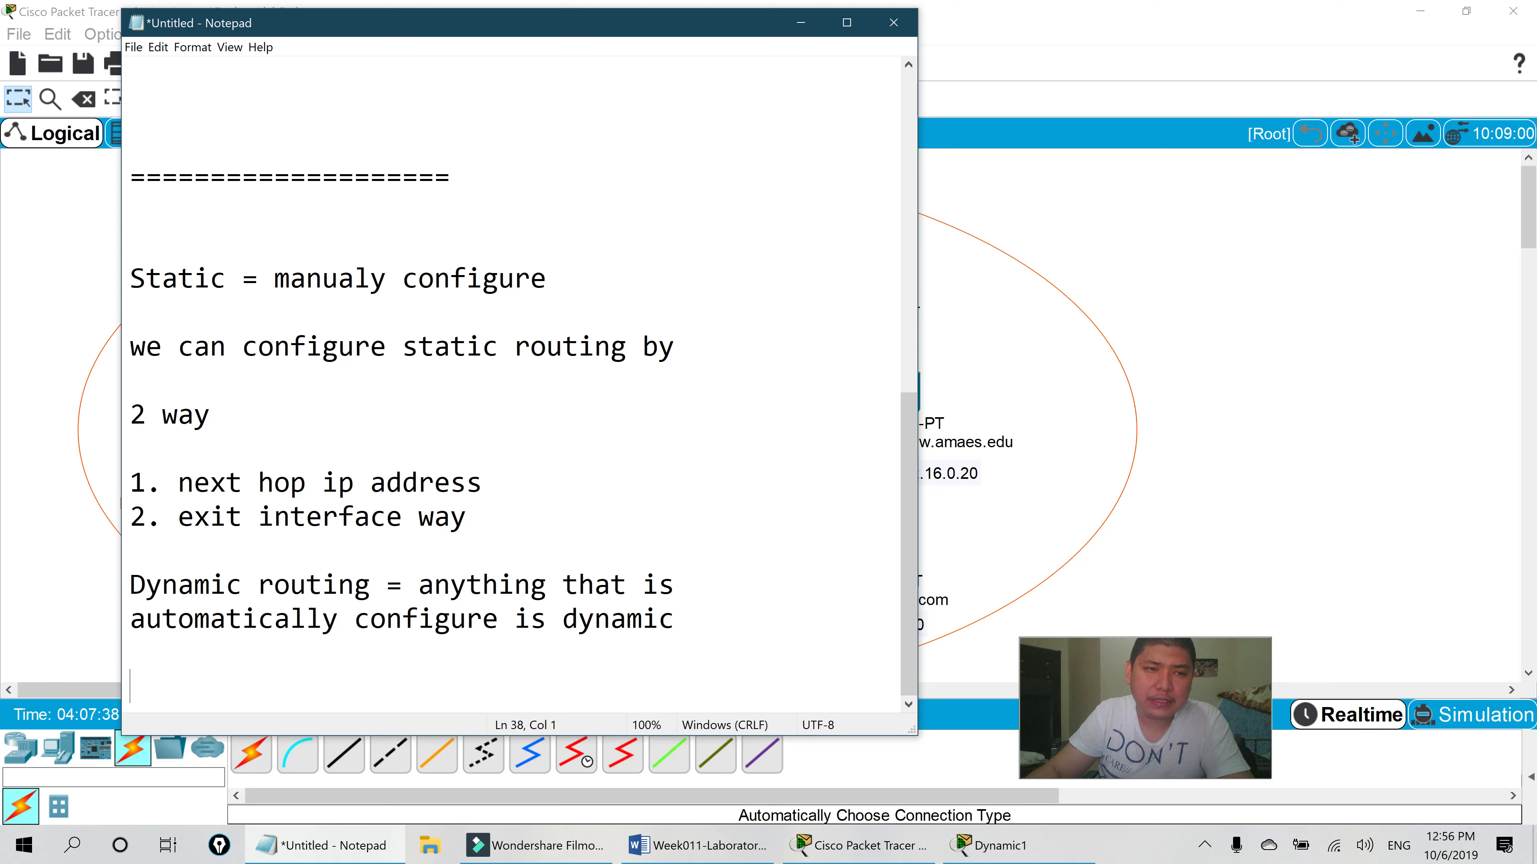
- Check Dynamic1's DHCP-assigned address 172.16.0.100 on FastEthernet0, then close its window
{"action": "left_click", "coordinate": [1231, 364]}
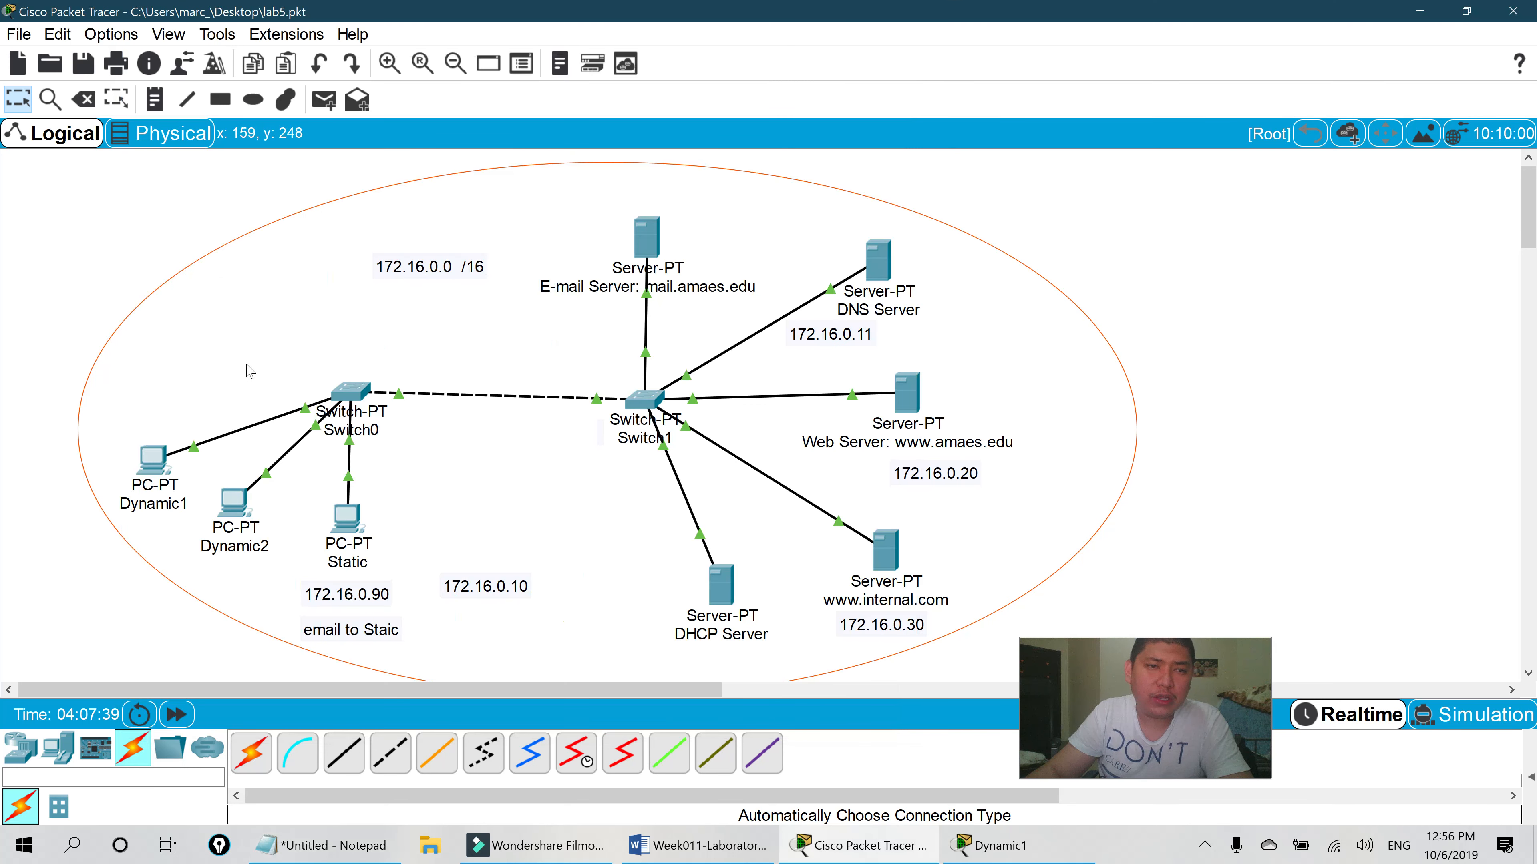
{"action": "left_click", "coordinate": [153, 461]}
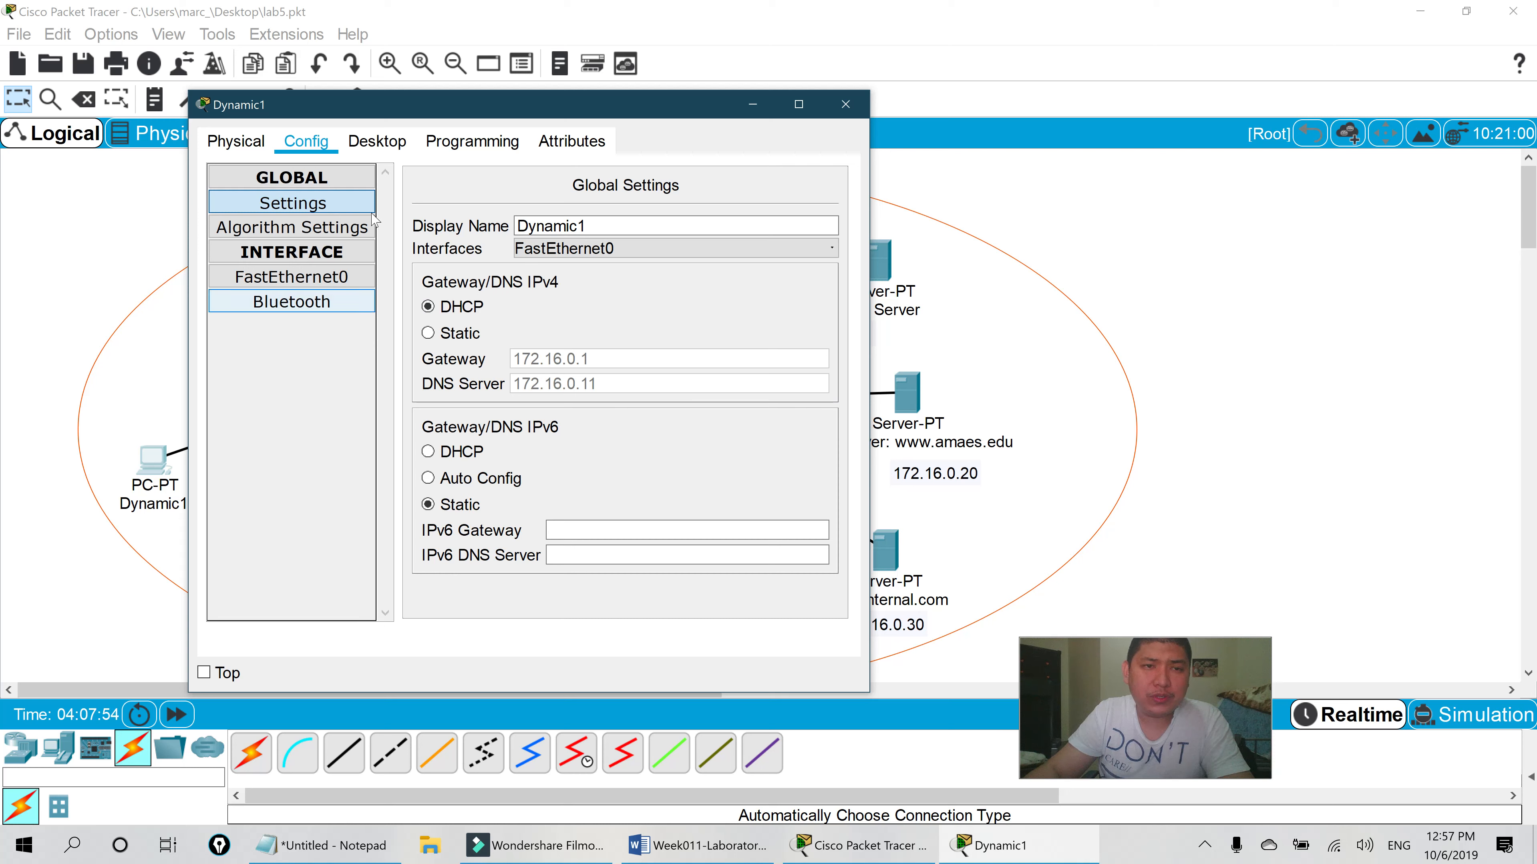
{"action": "left_click", "coordinate": [336, 277]}
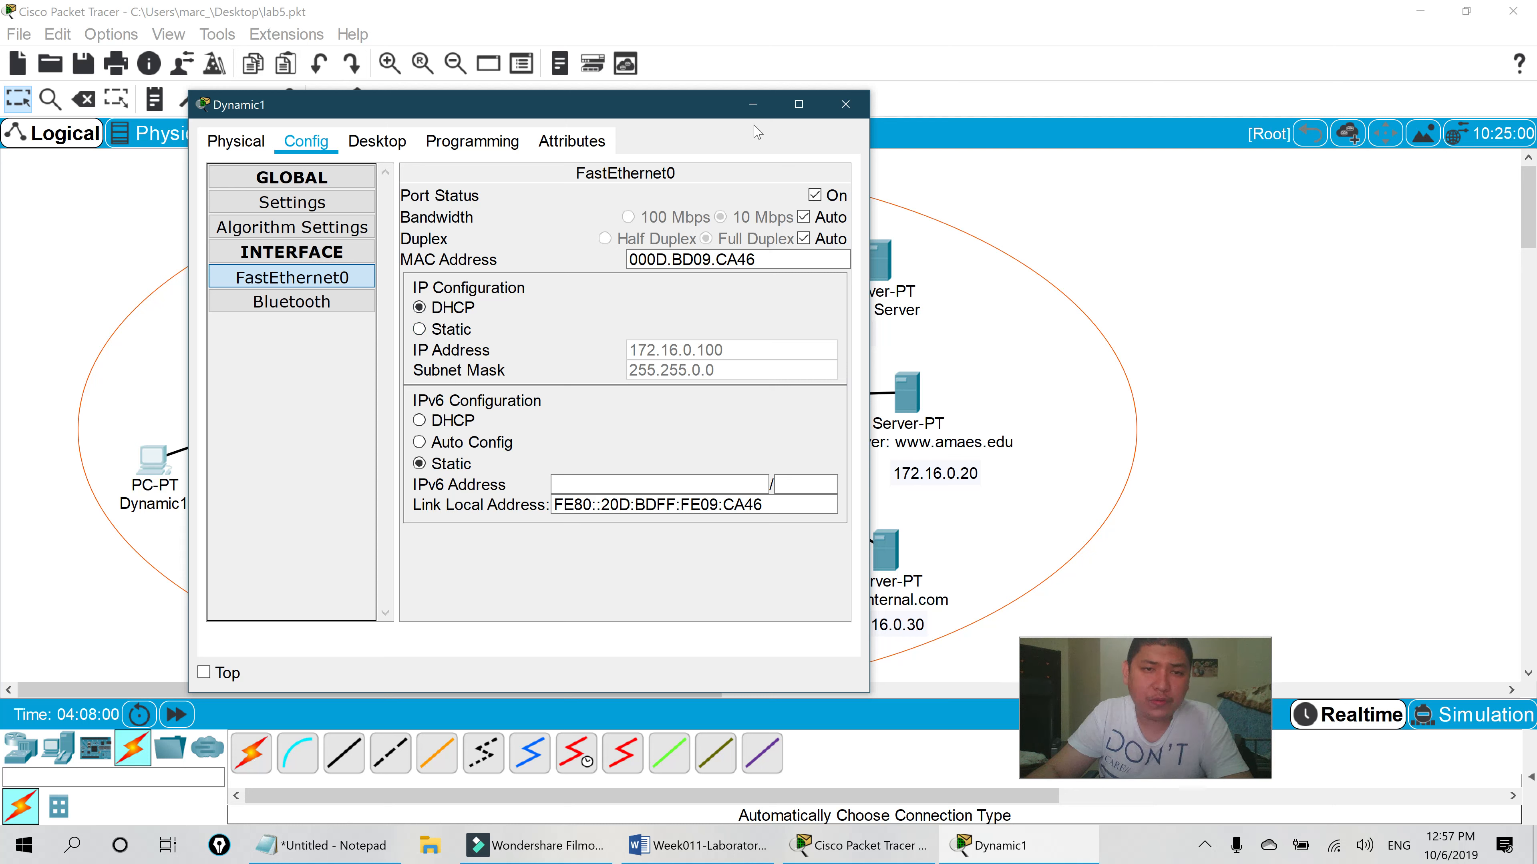
{"action": "left_click", "coordinate": [837, 109]}
- Highlight the 'What is dynamic routing?' question in the Word lab sheet
{"action": "key", "text": "alt+Tab"}
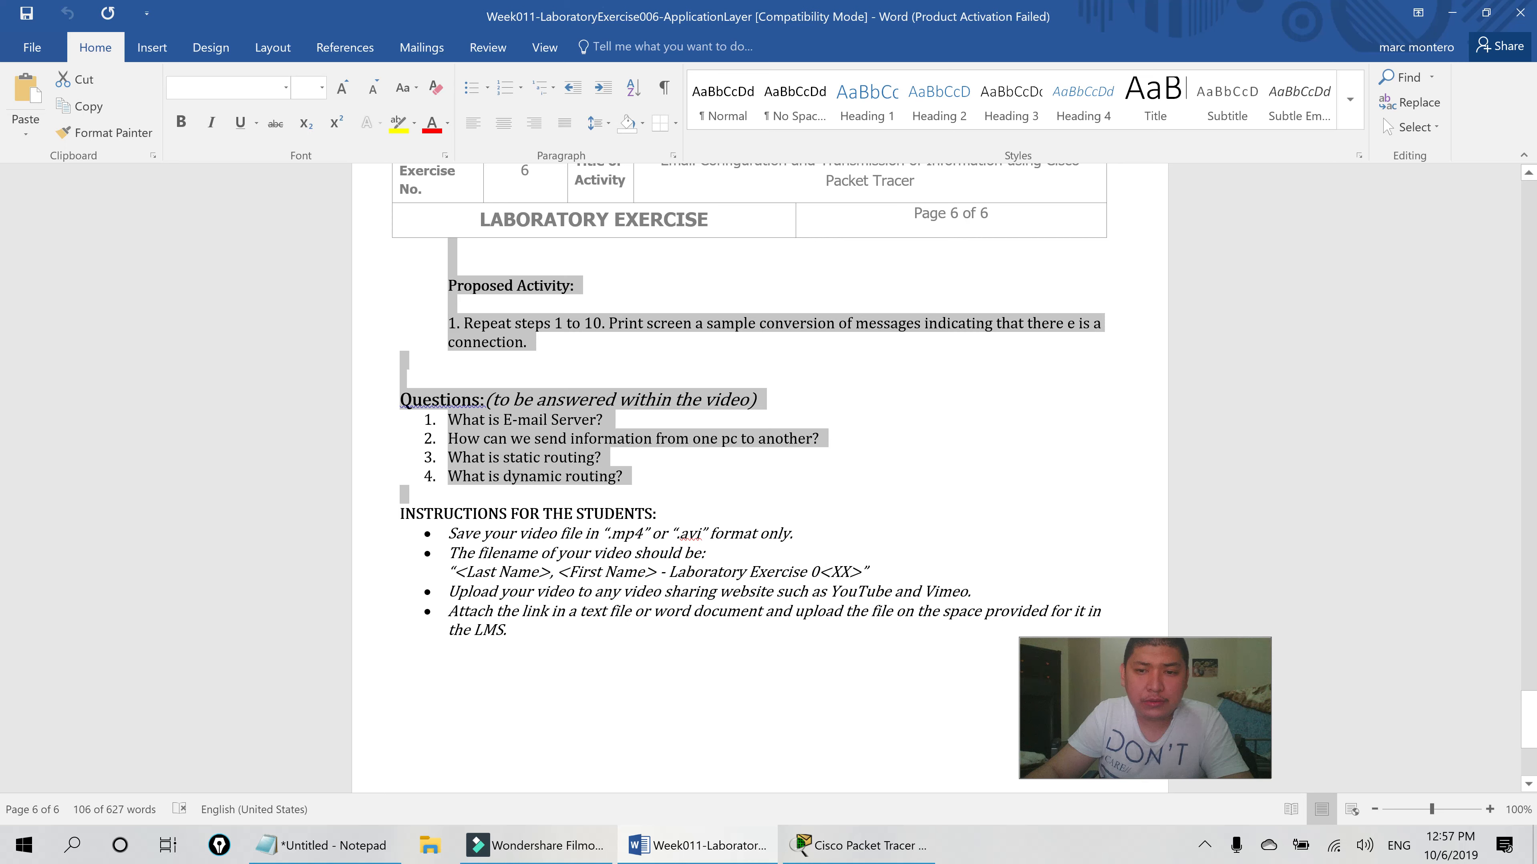
{"action": "left_click", "coordinate": [498, 476], "text": "shift"}
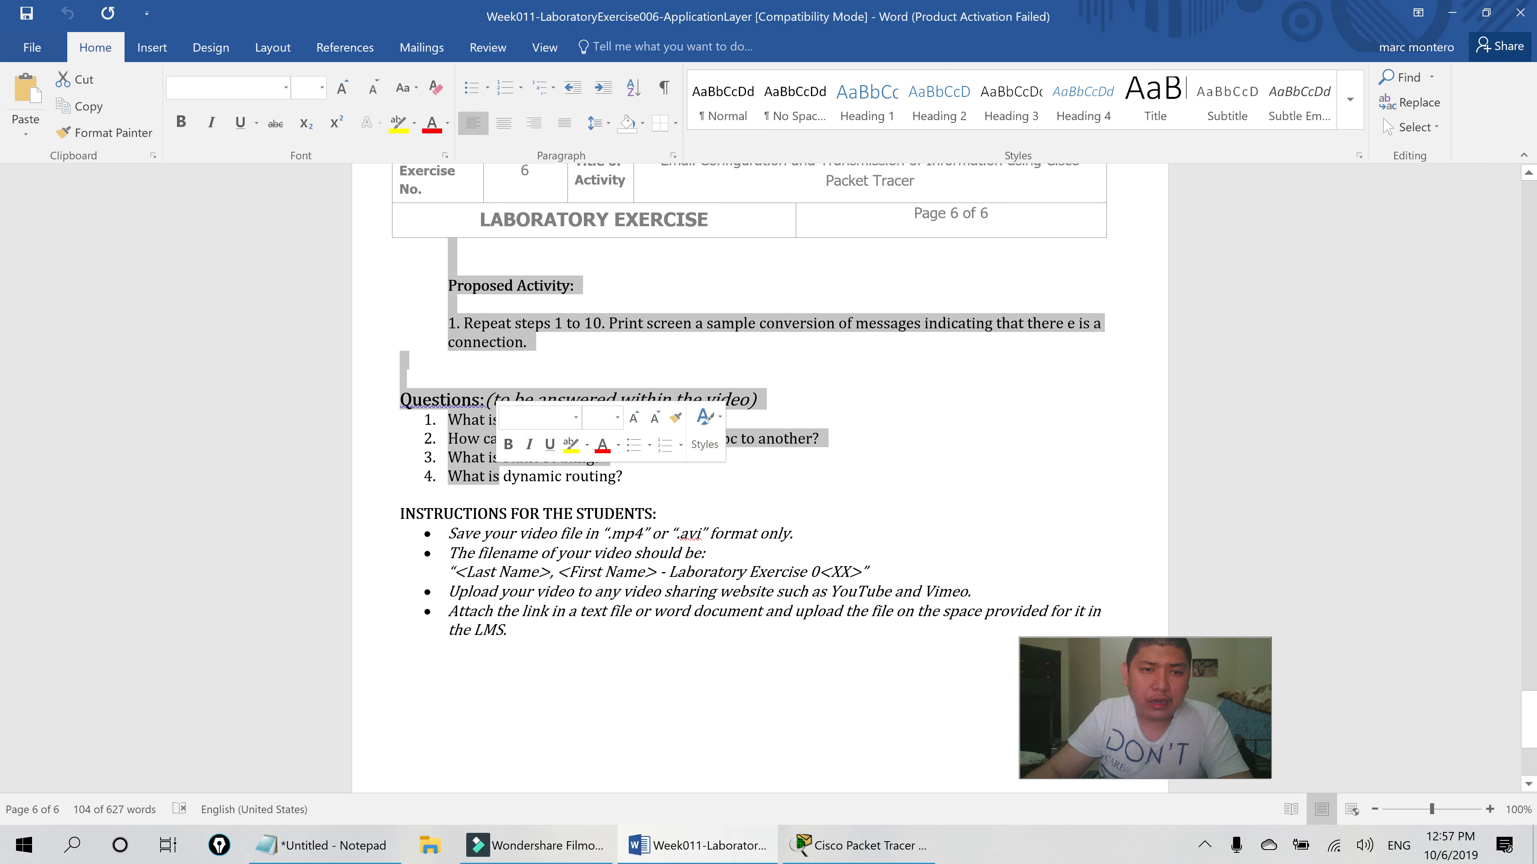
{"action": "left_click", "coordinate": [651, 497], "text": "shift"}
{"action": "key", "text": "alt+Tab"}
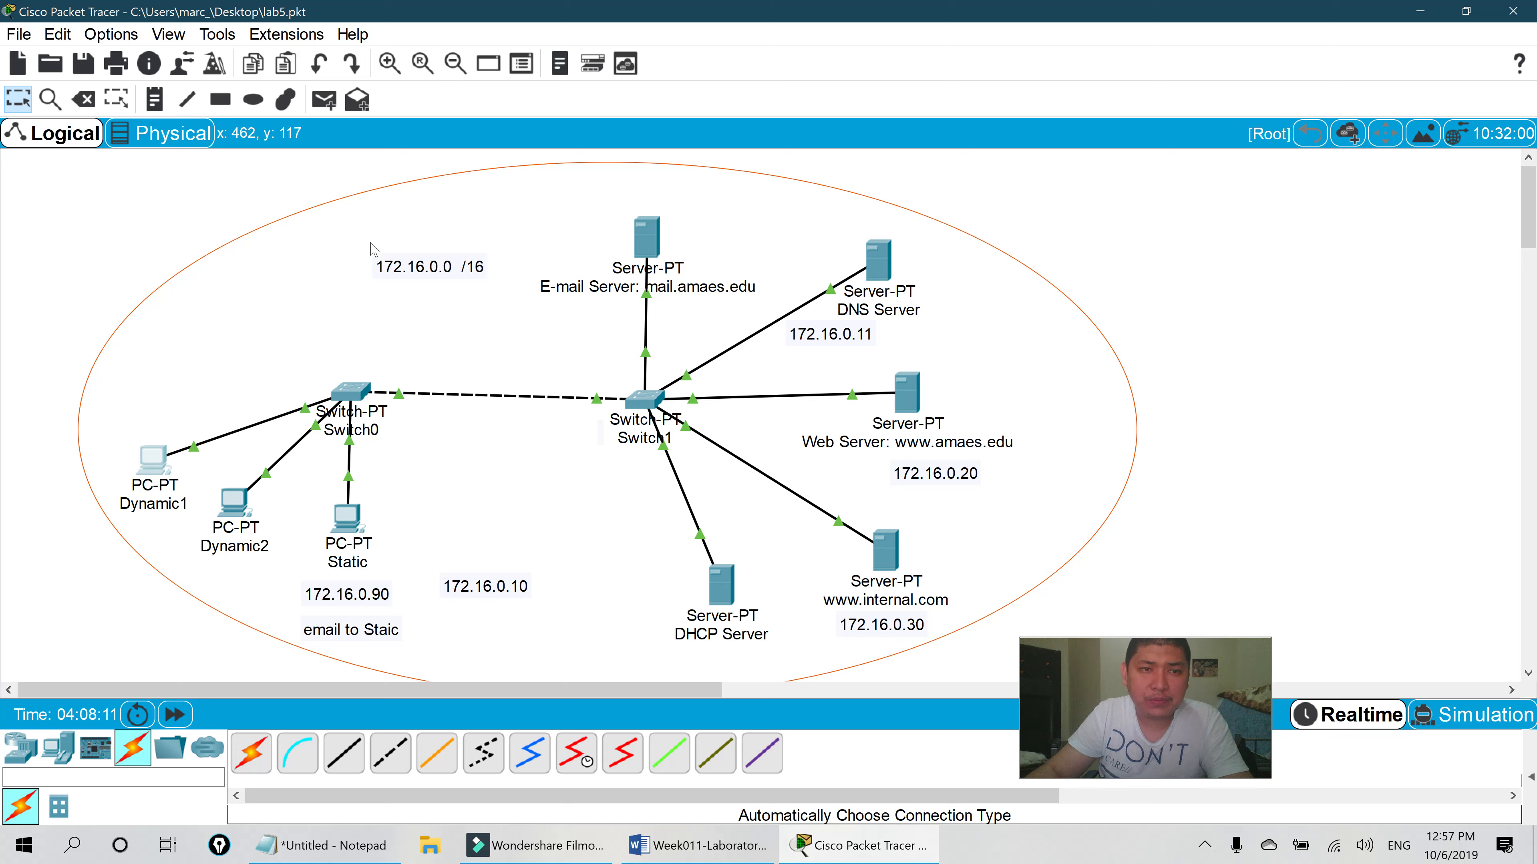
{"action": "left_click_drag", "start_coordinate": [441, 269], "coordinate": [464, 253]}
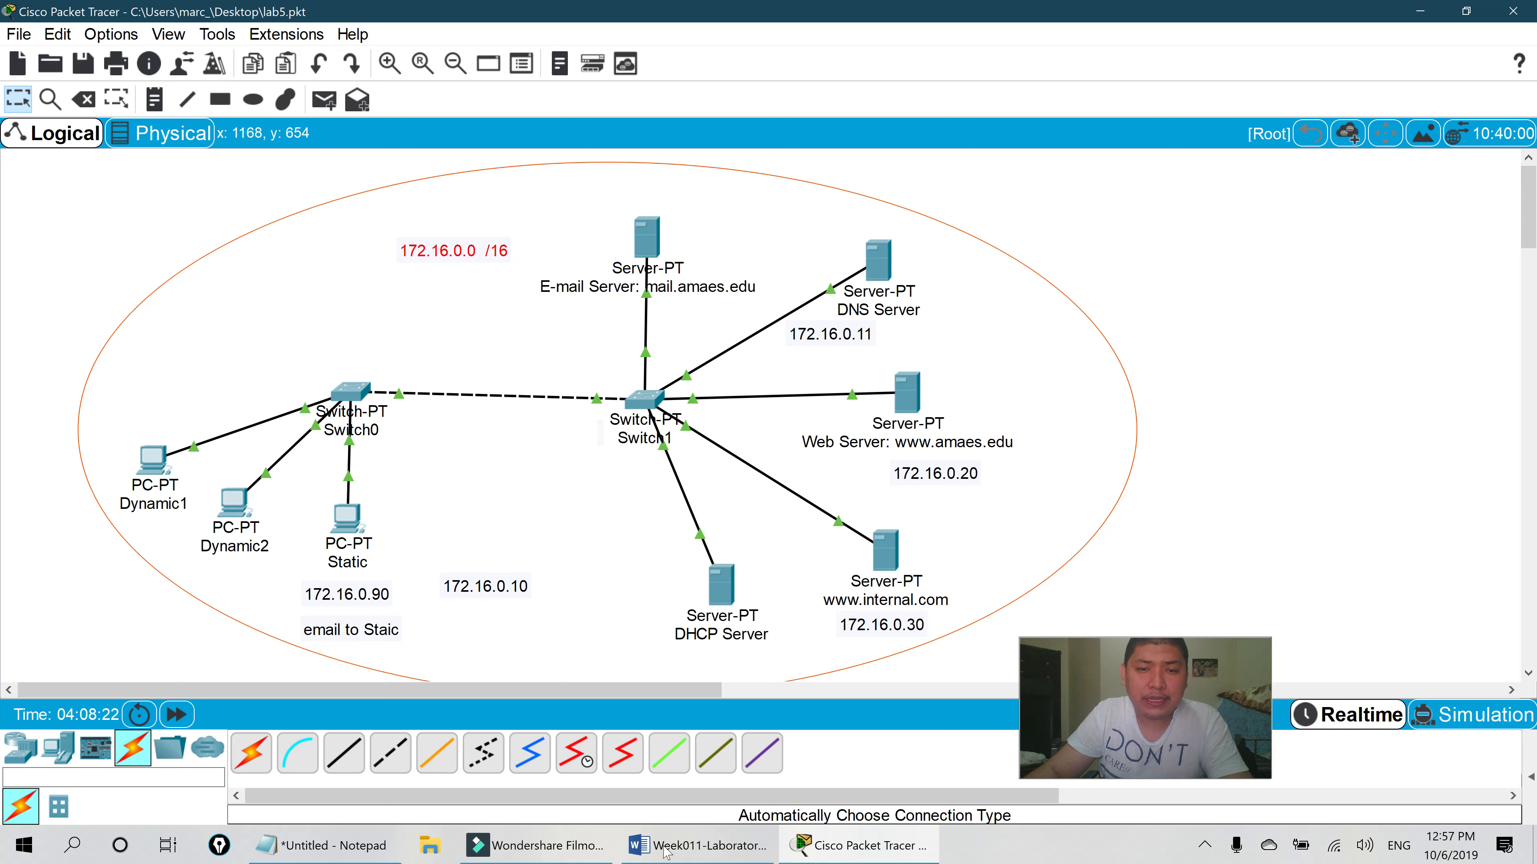
{"action": "scroll", "coordinate": [379, 424], "scroll_direction": "down", "scroll_amount": 1}
{"action": "scroll", "coordinate": [378, 424], "scroll_direction": "up", "scroll_amount": 1}
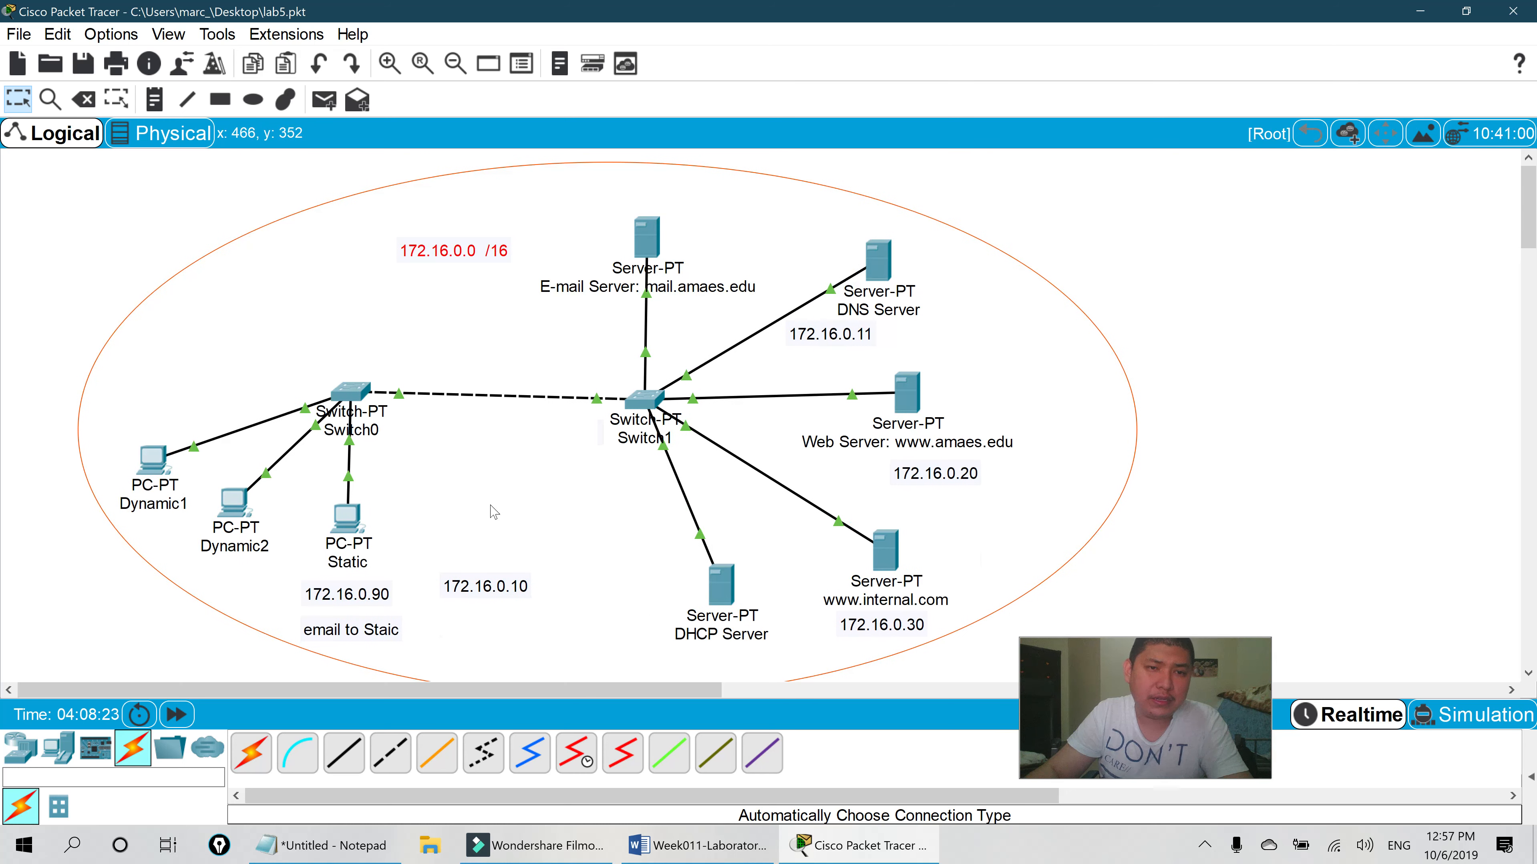
{"action": "key", "text": "alt+Tab"}
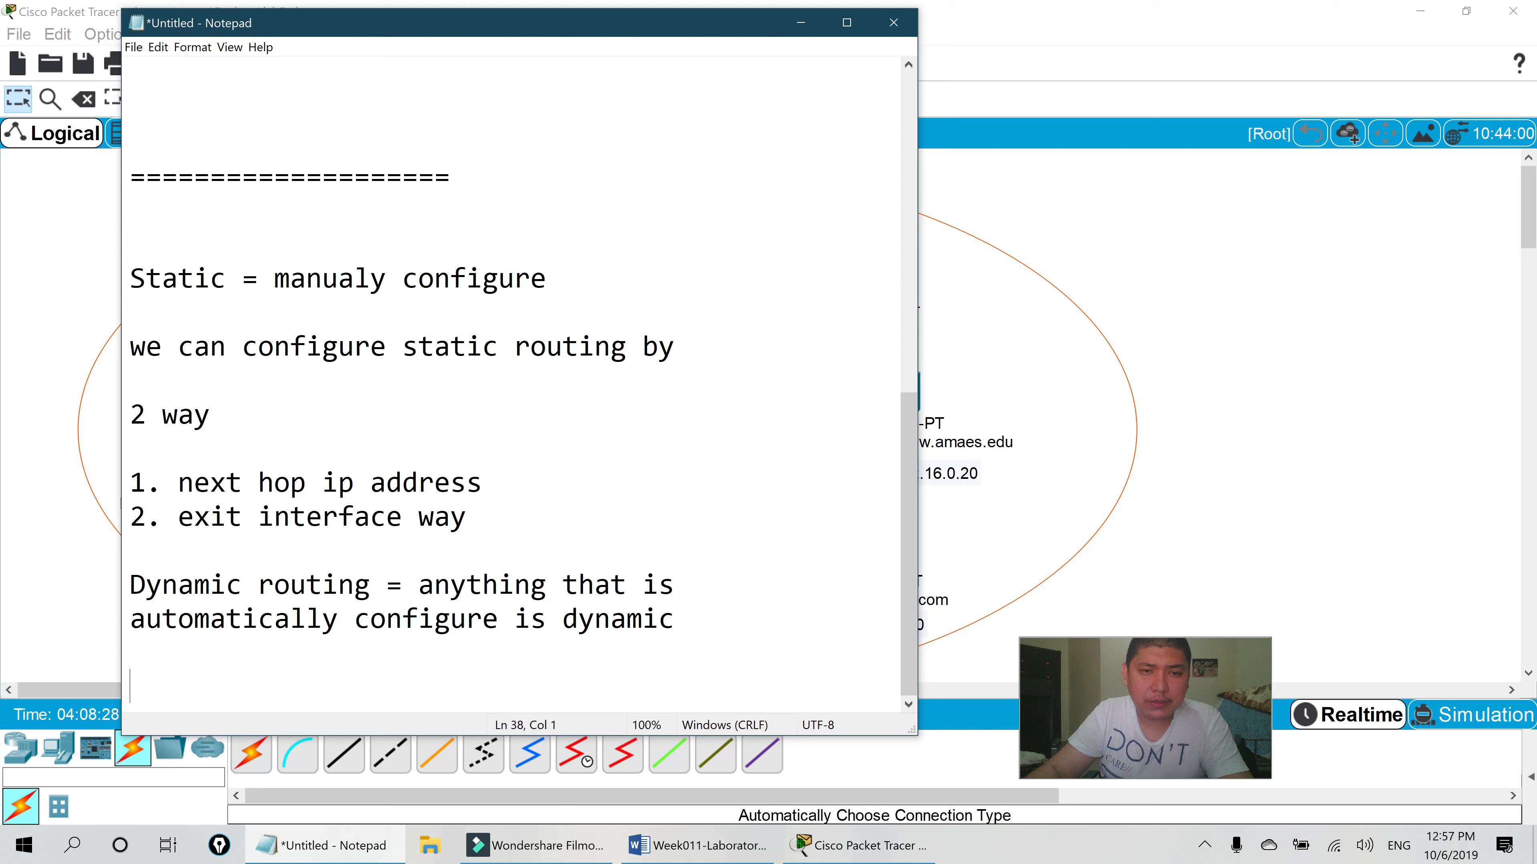
- Type an IGP heading followed by the list 1. OSPF, 2. RIPv2, 3. EIGRP
{"action": "left_click_drag", "start_coordinate": [702, 27], "coordinate": [712, 36]}
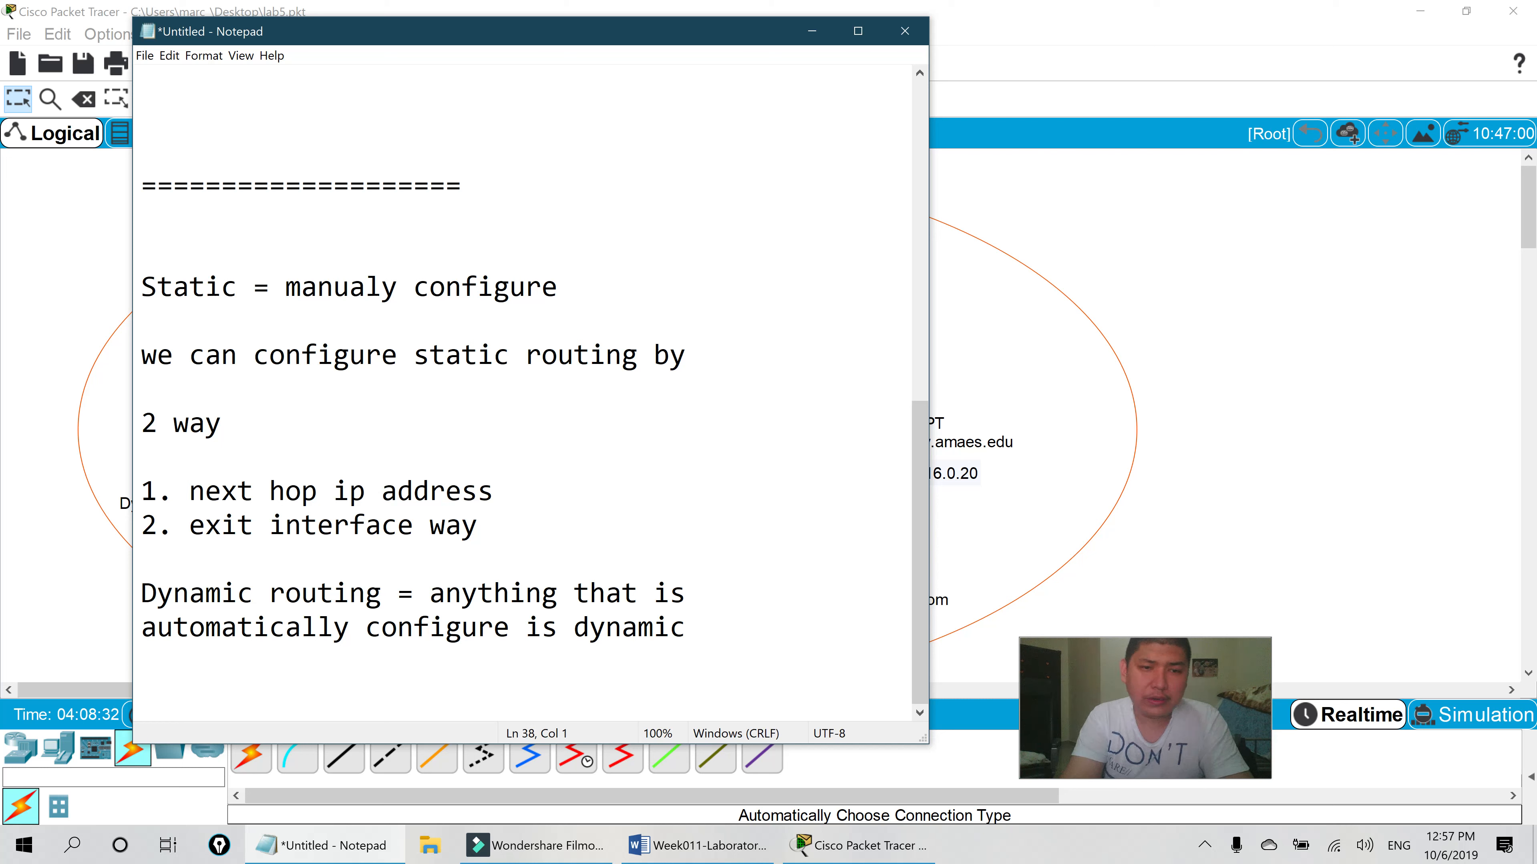
{"action": "type", "text": "•"}
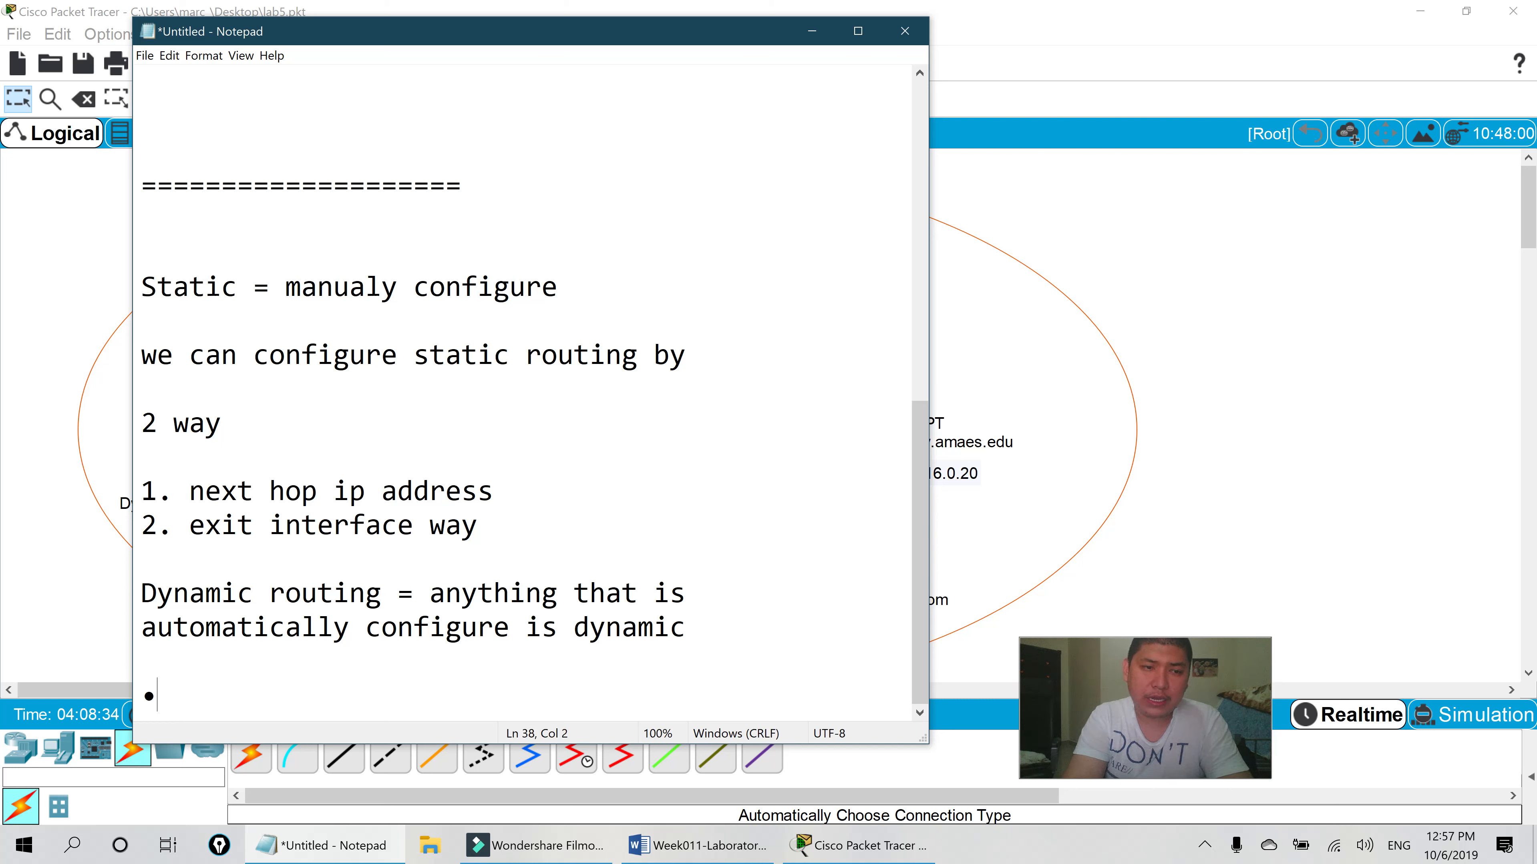
{"action": "key", "text": "BackSpace"}
{"action": "key", "text": "BackSpace"}
{"action": "type", "text": "1"}
{"action": "key", "text": "BackSpace"}
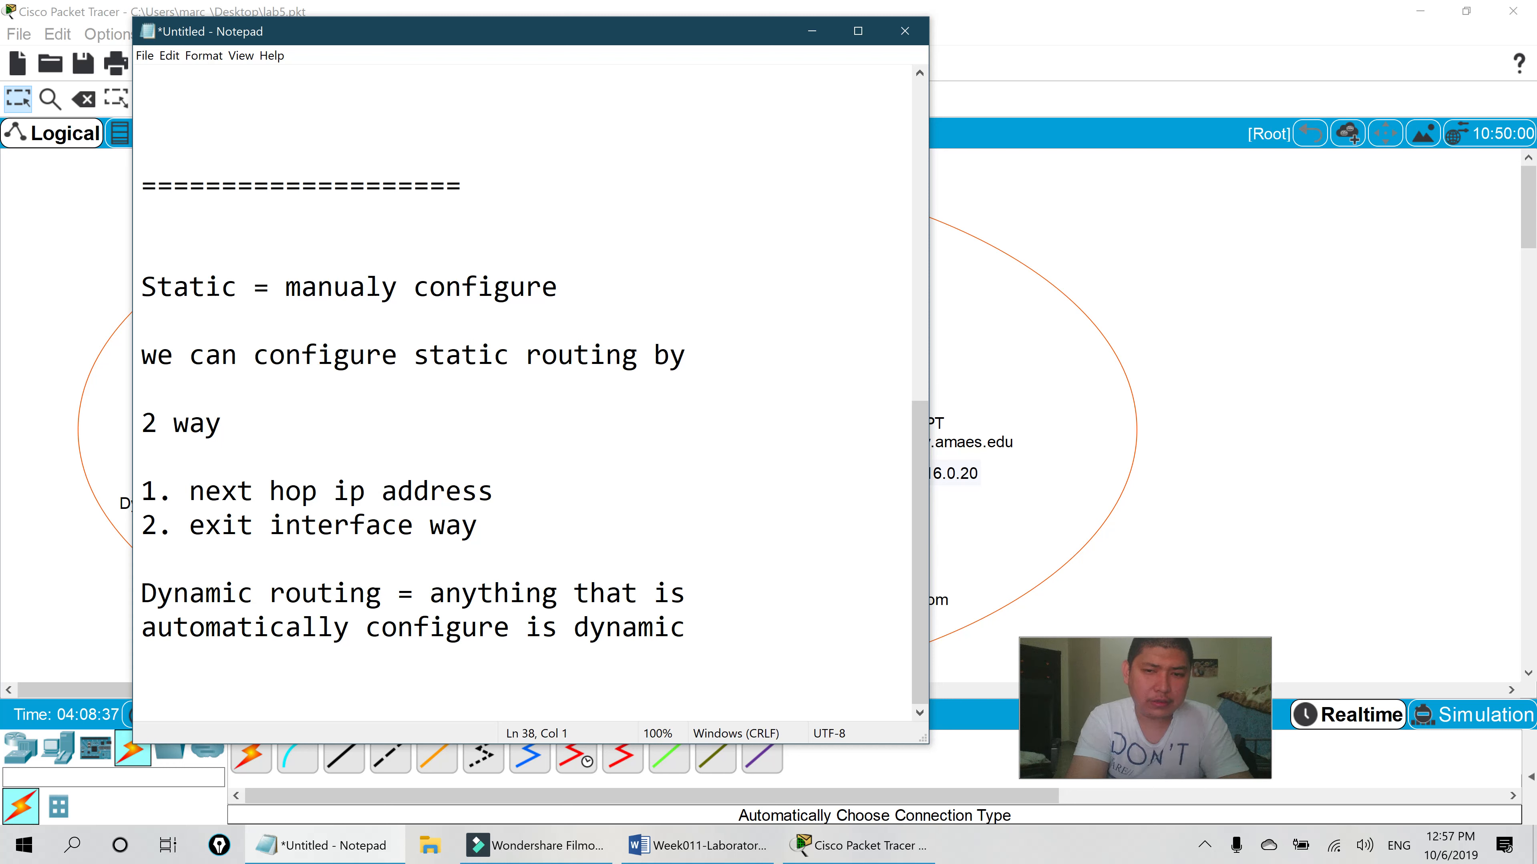
{"action": "type", "text": "IGP"}
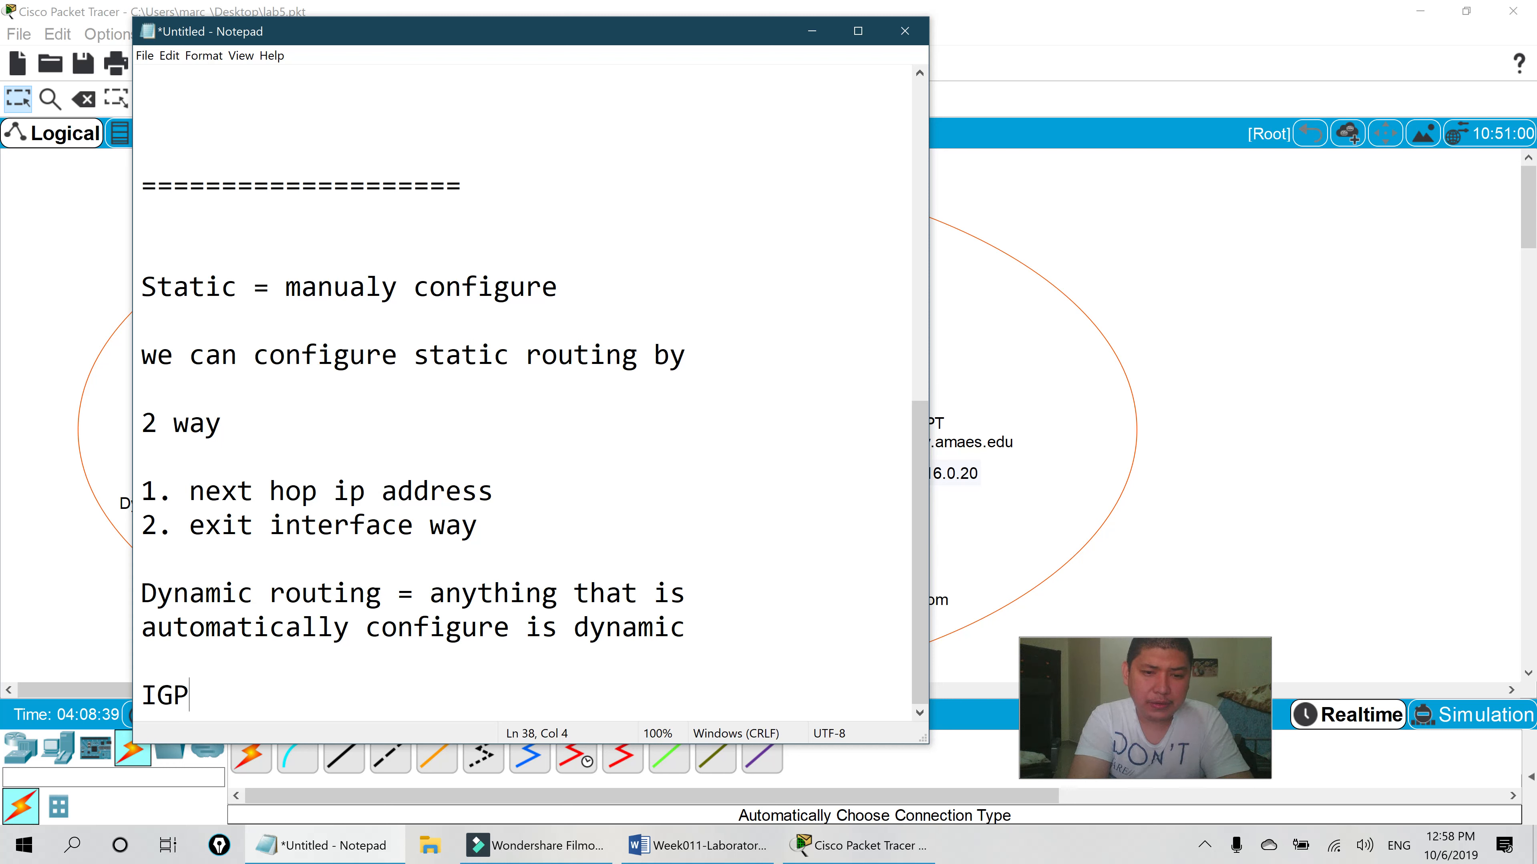
{"action": "key", "text": "Return"}
{"action": "type", "text": "="}
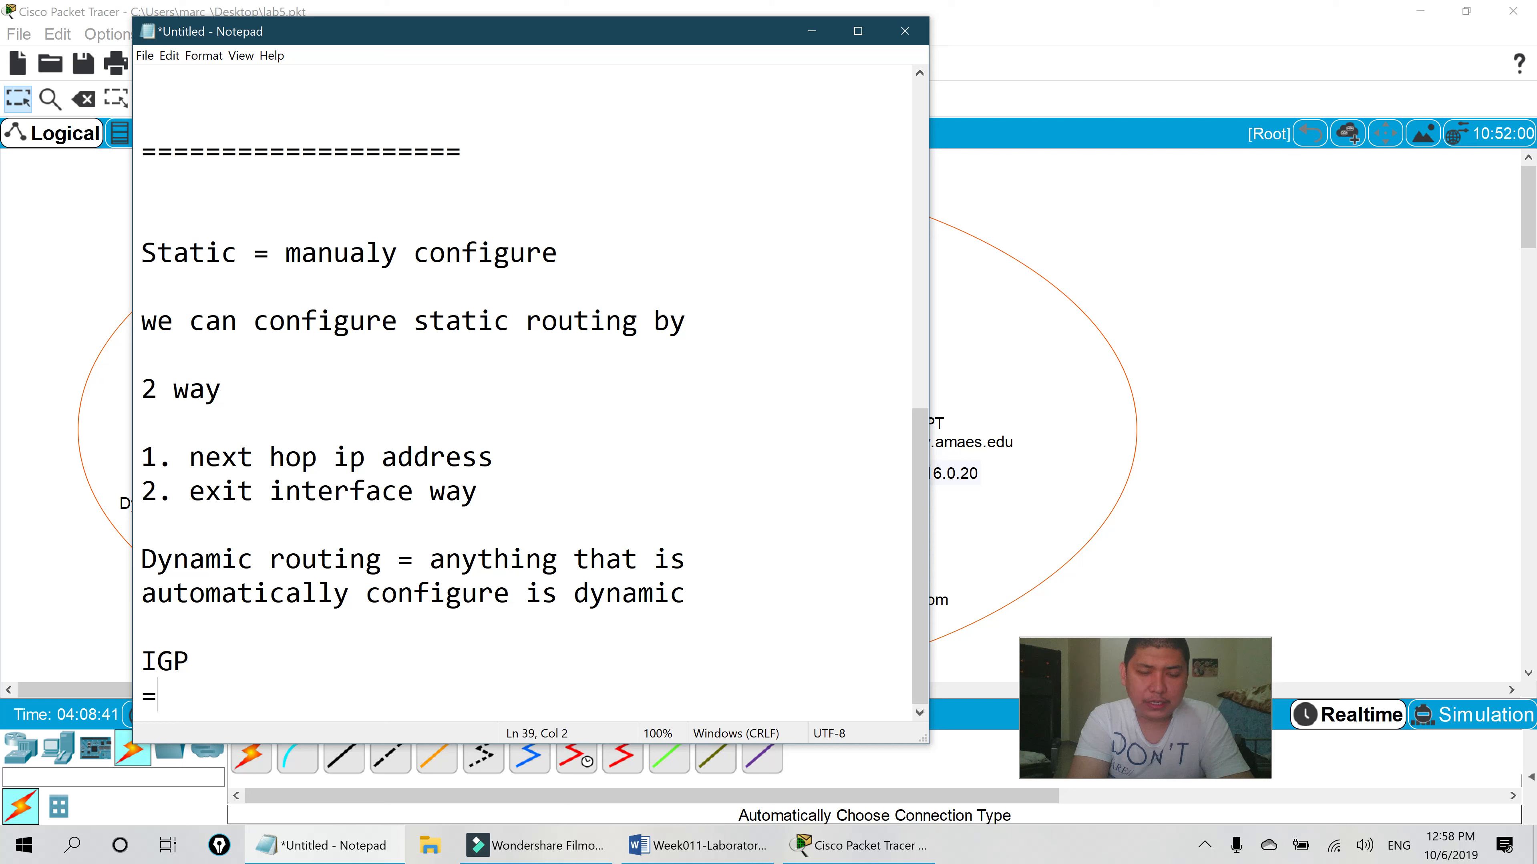
{"action": "key", "text": "BackSpace"}
{"action": "type", "text": "1"}
{"action": "key", "text": "BackSpace"}
{"action": "type", "text": ". "}
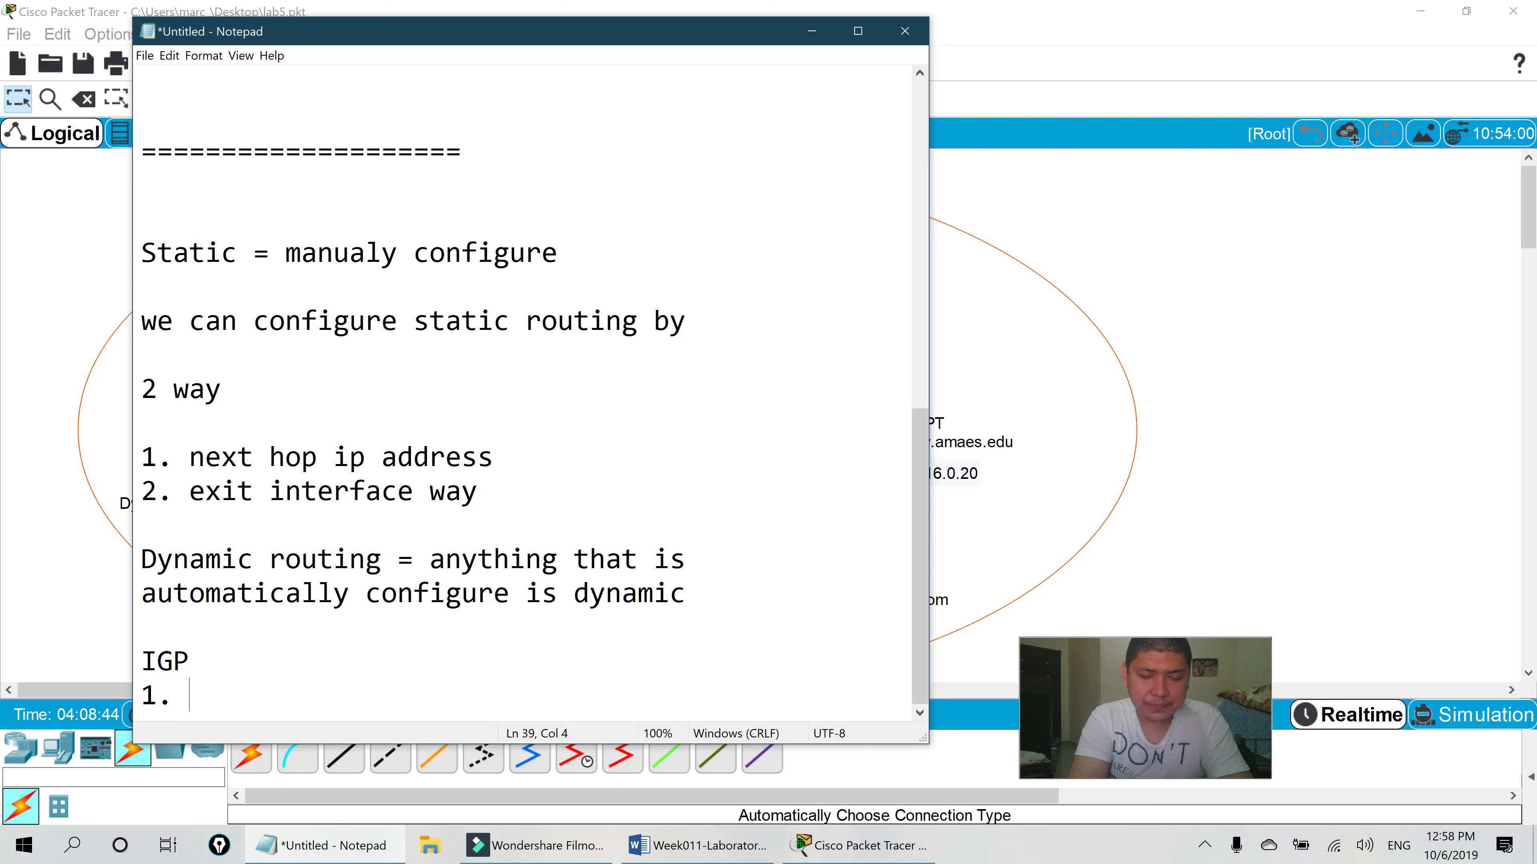
{"action": "type", "text": "OSPF"}
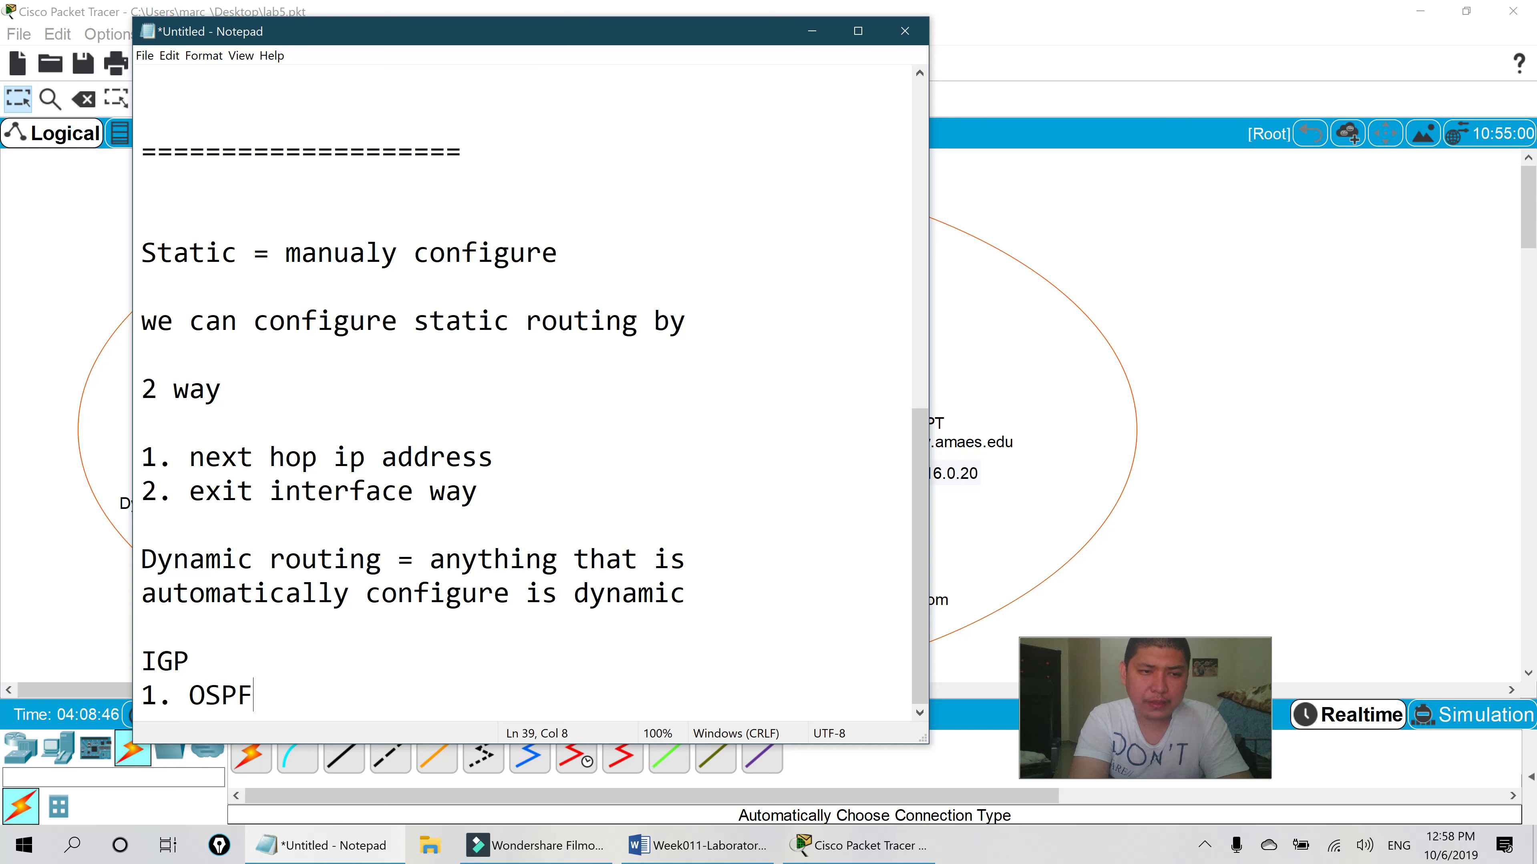
{"action": "key", "text": "Return"}
{"action": "type", "text": "2. "}
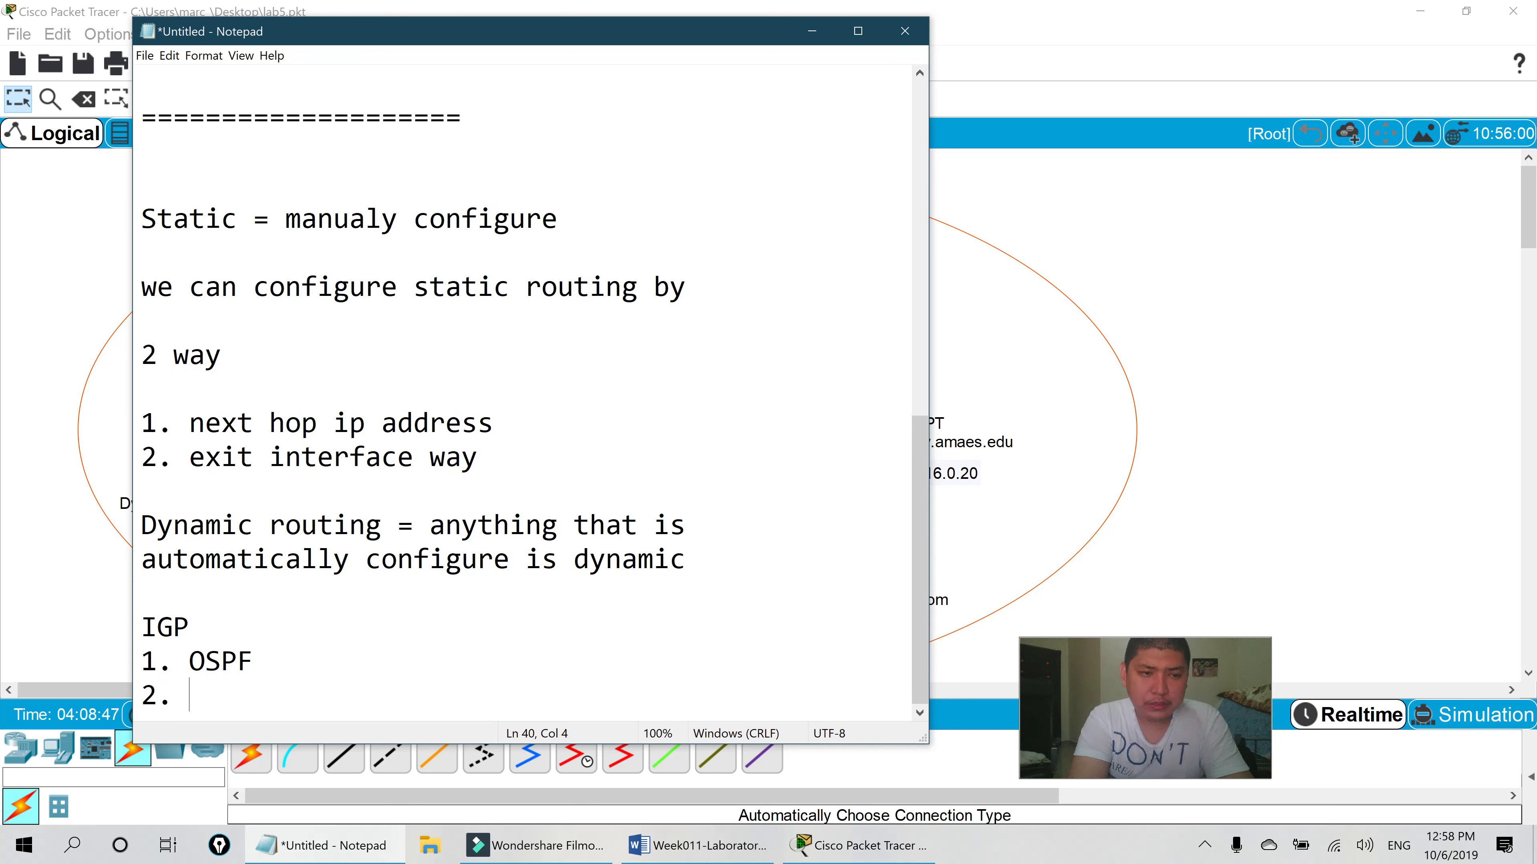
{"action": "type", "text": "RIPv2"}
{"action": "key", "text": "Return"}
{"action": "type", "text": "."}
{"action": "type", "text": "3"}
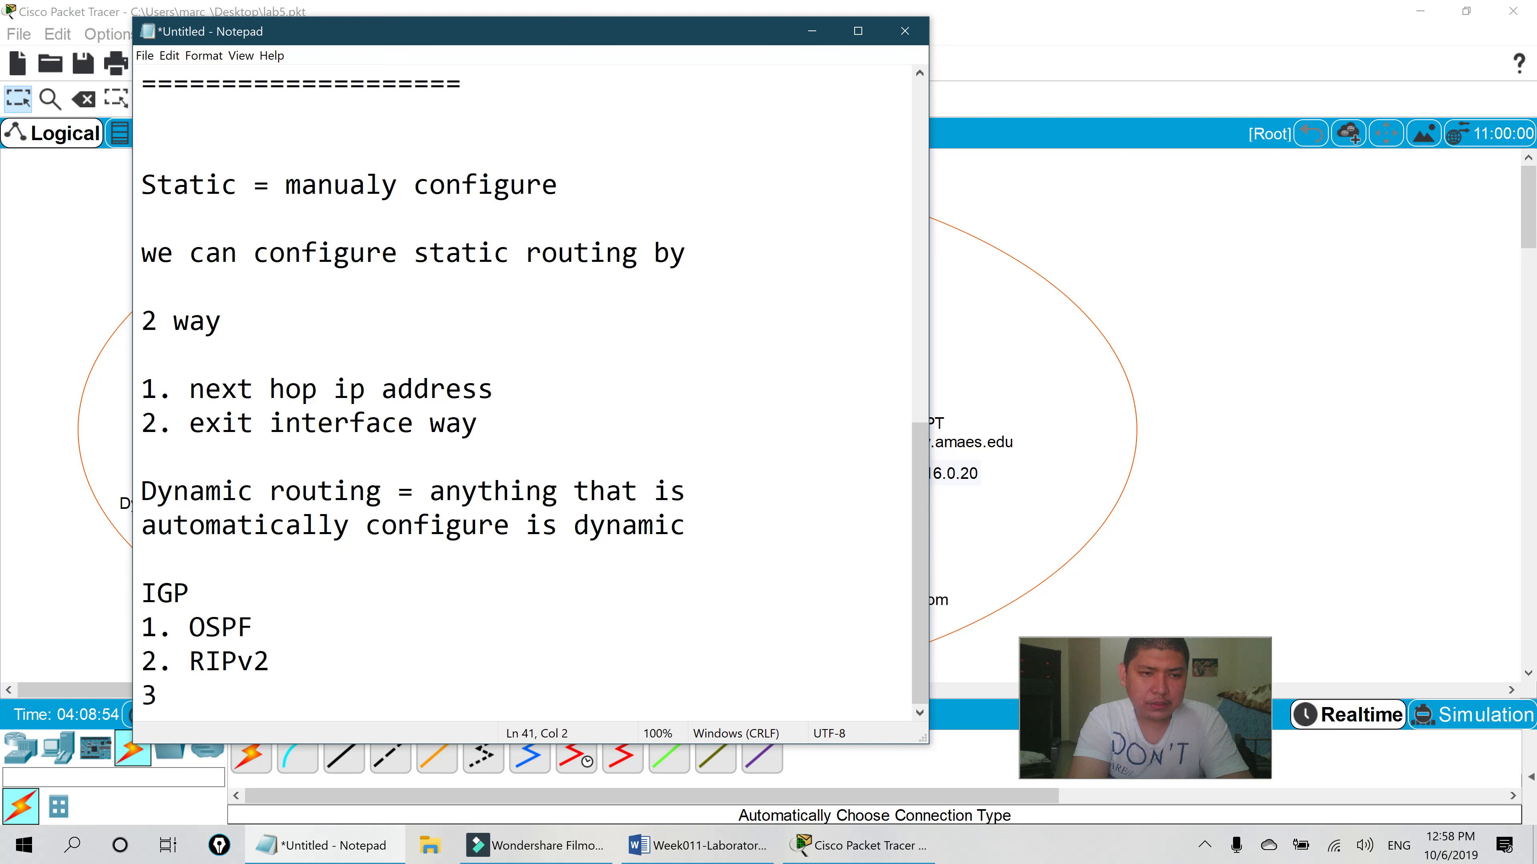
{"action": "type", "text": ". EIGRP"}
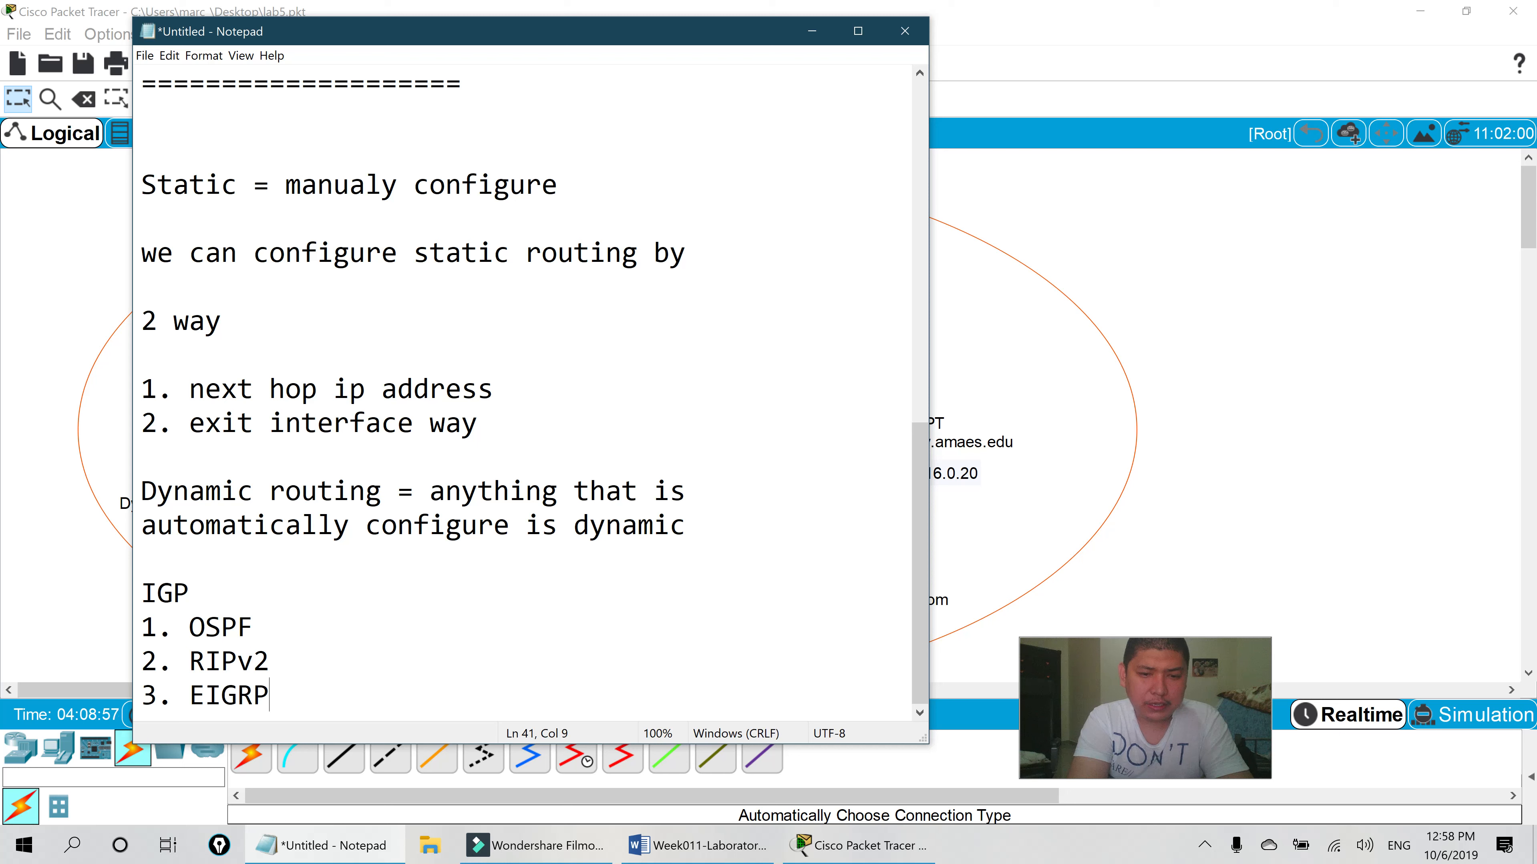
- Add an EGP heading below the IGP list with the entry -BGP
{"action": "key", "text": "Return"}
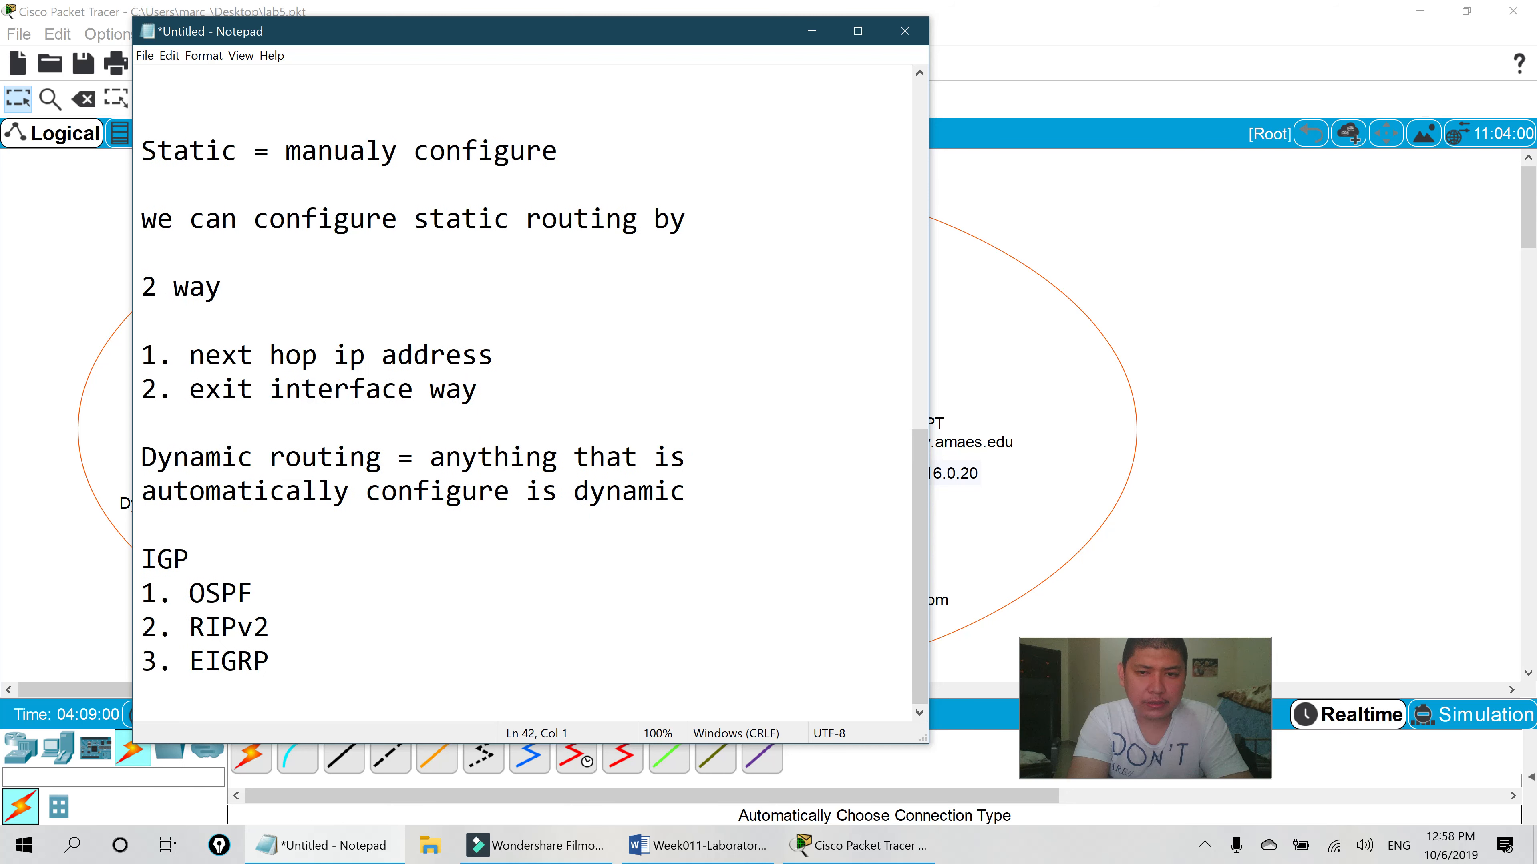
{"action": "key", "text": "Return"}
{"action": "type", "text": "EGP"}
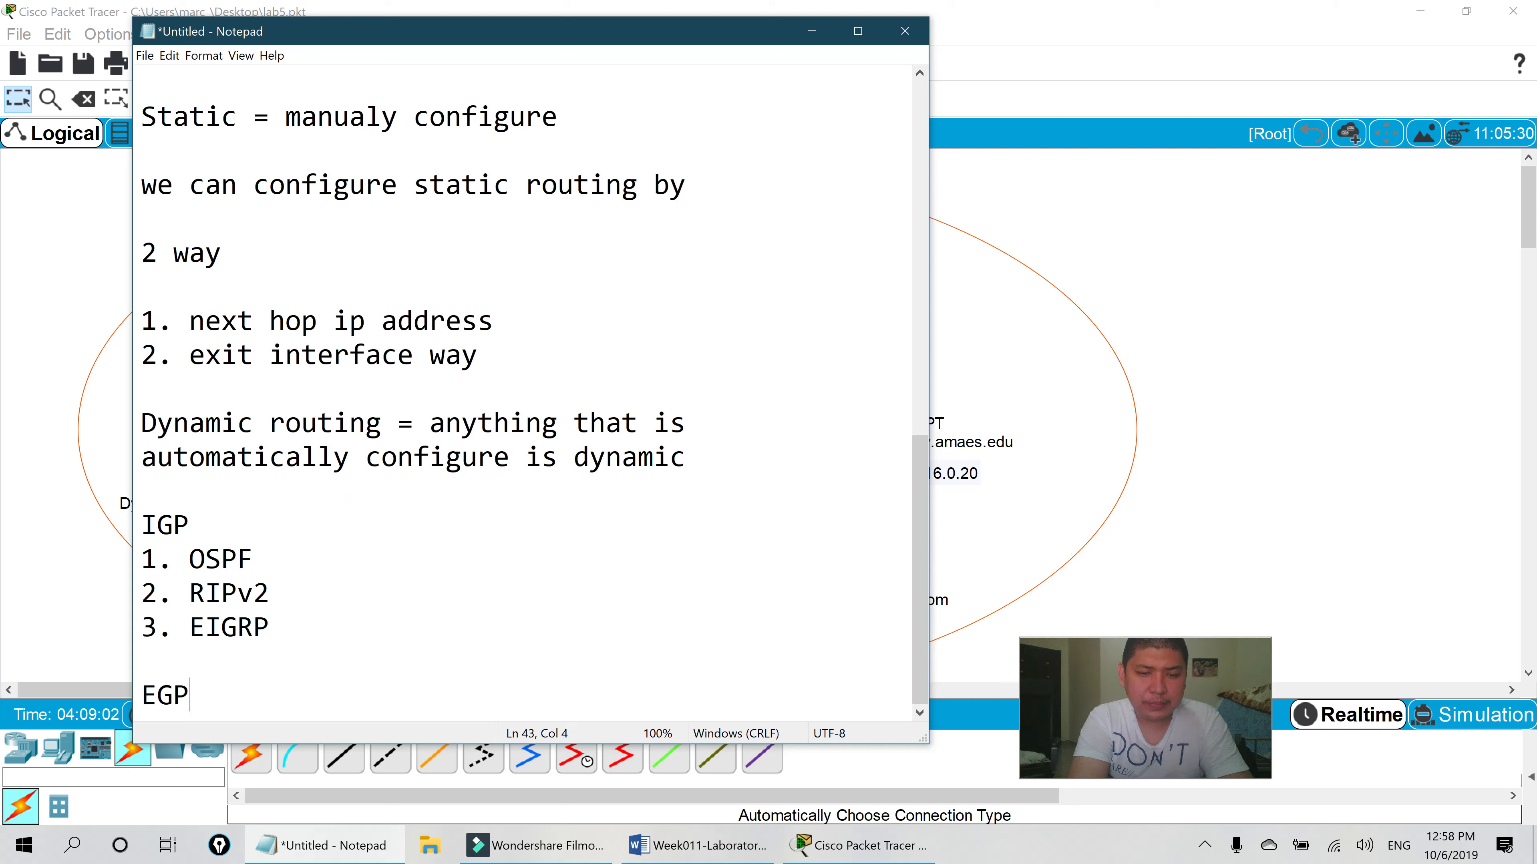
{"action": "key", "text": "Return"}
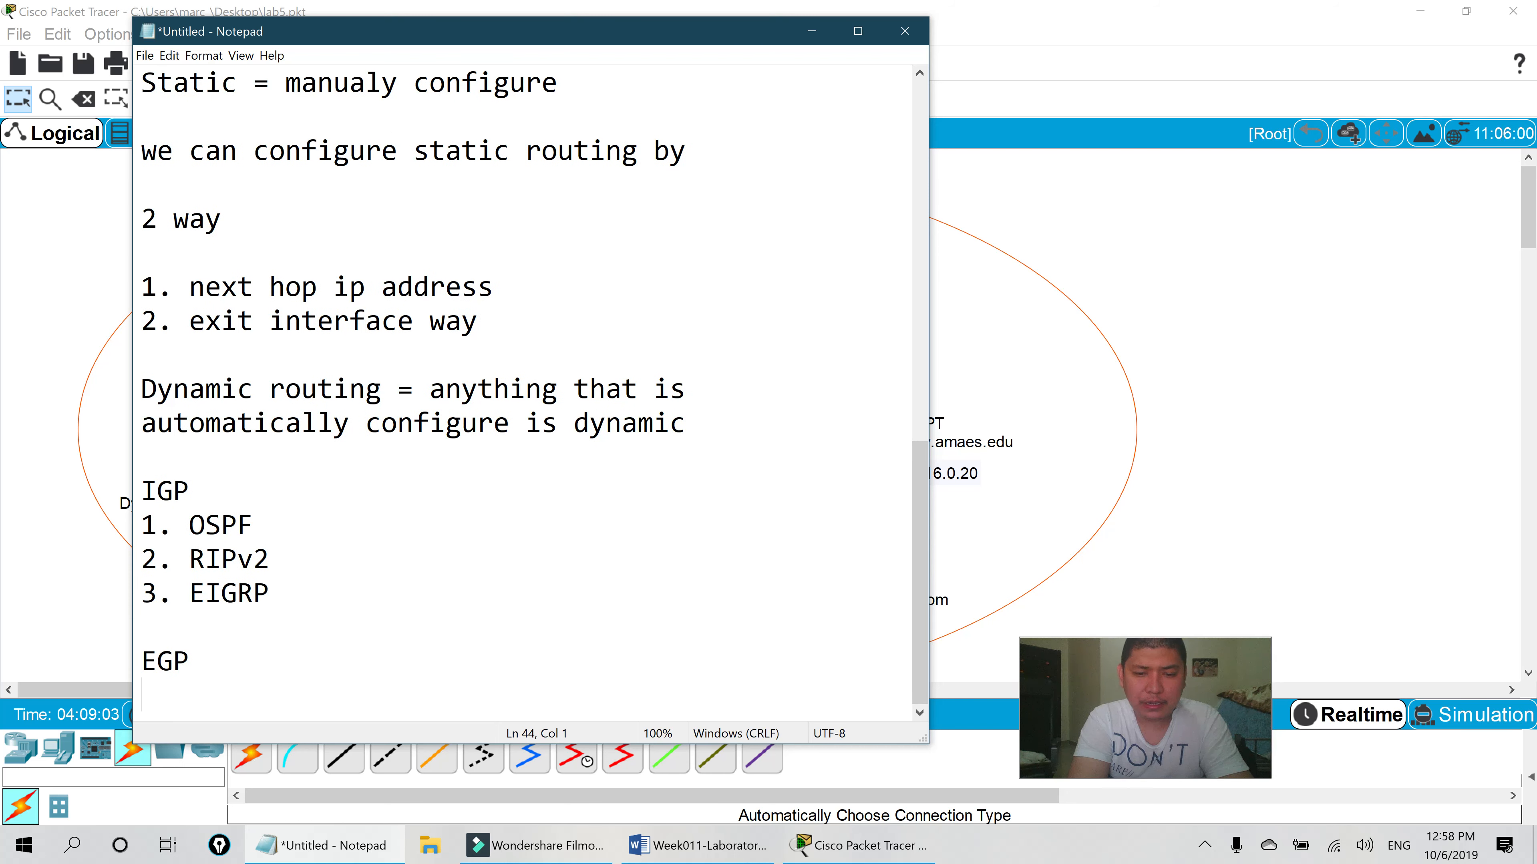
{"action": "type", "text": "1"}
{"action": "key", "text": "BackSpace"}
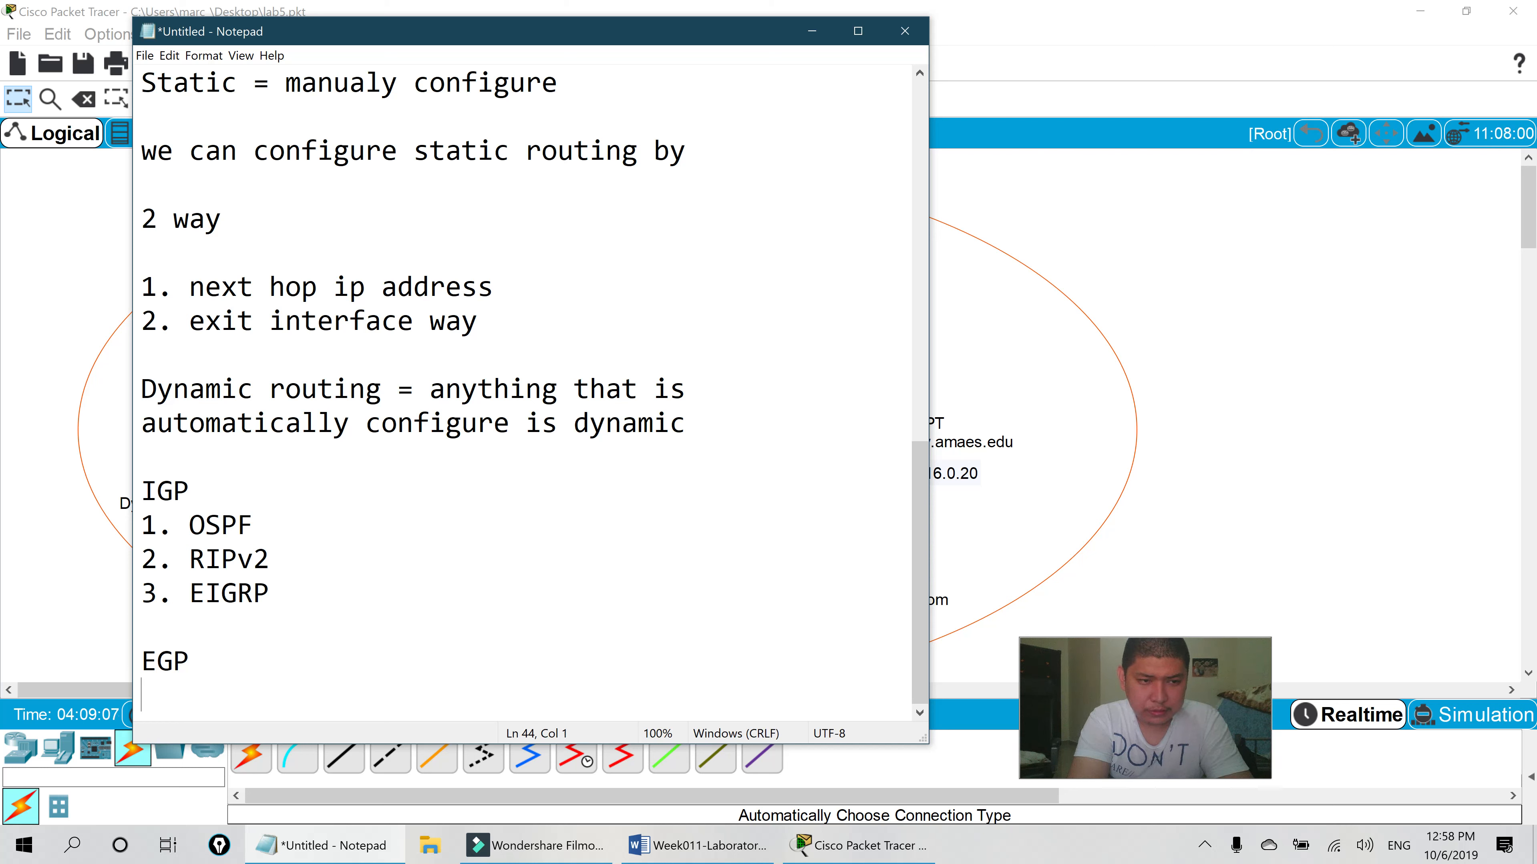
{"action": "type", "text": "-BGP"}
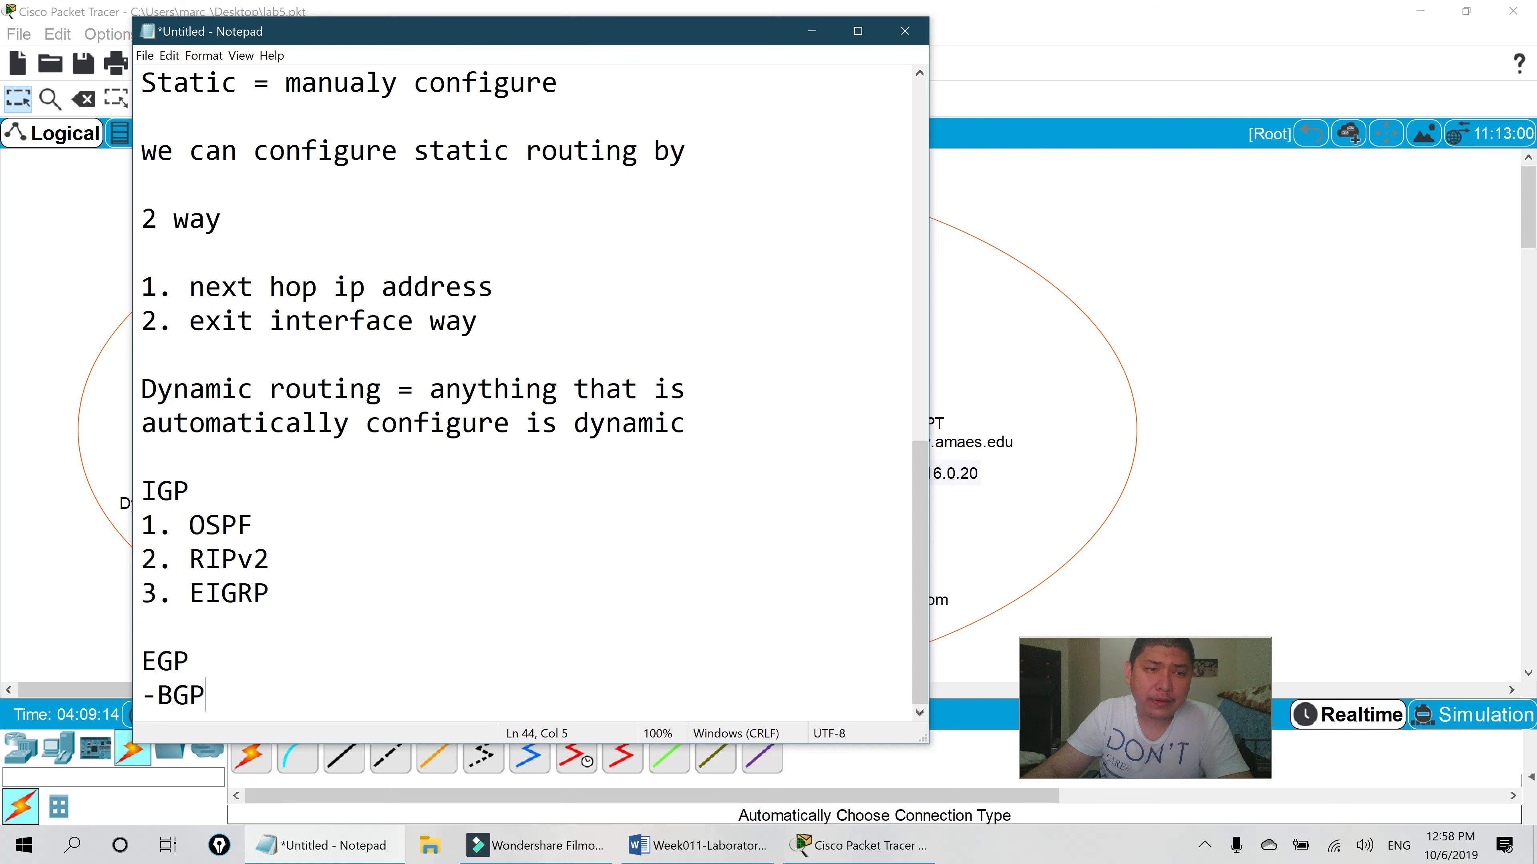
- Highlight the static and dynamic routing passages while explaining them, then minimize Notepad
{"action": "left_click_drag", "start_coordinate": [648, 39], "coordinate": [689, 64]}
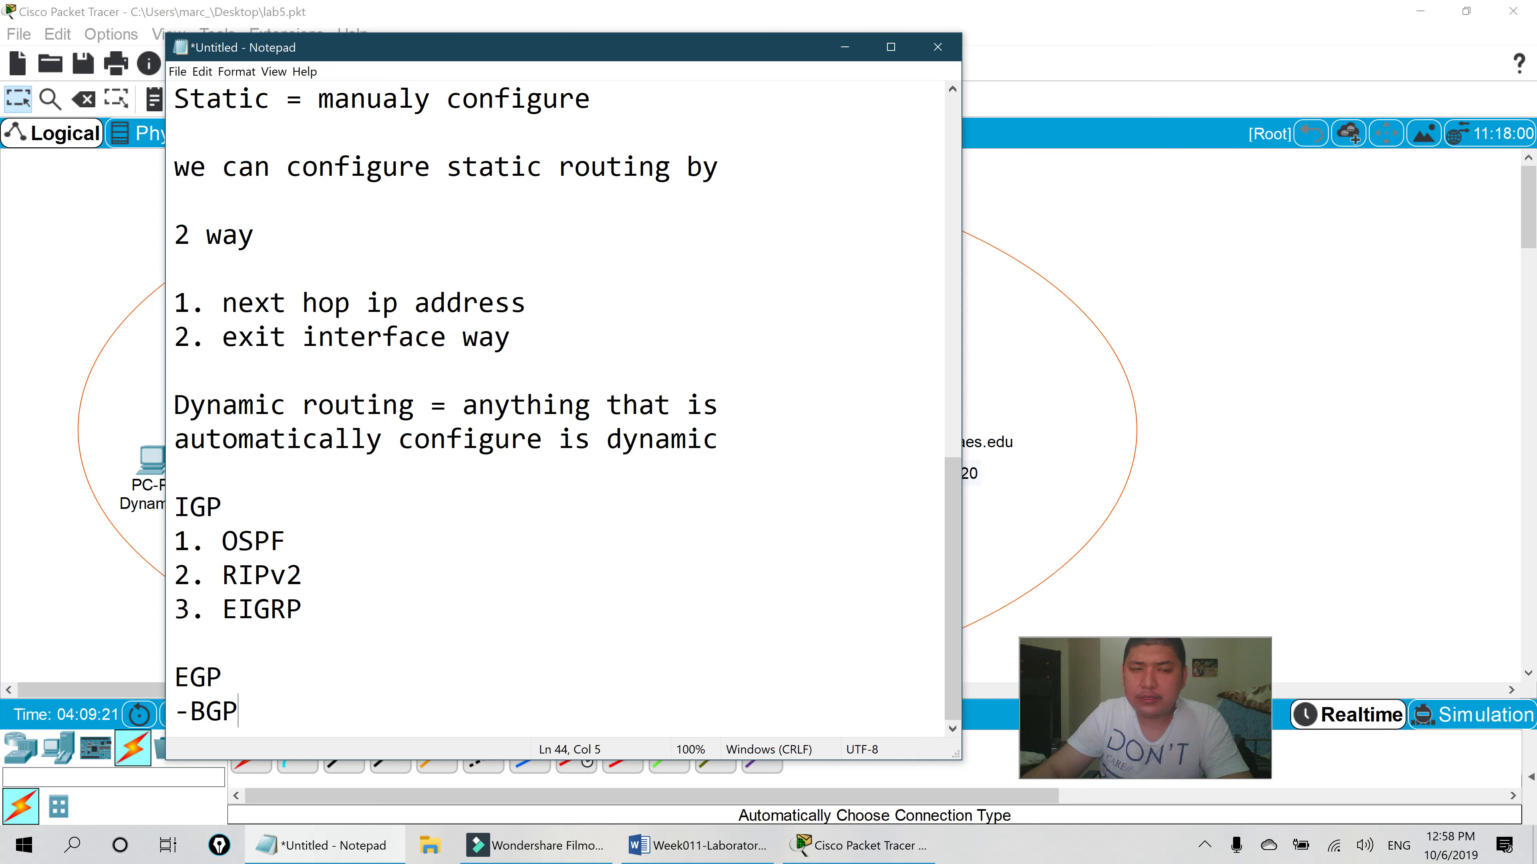
{"action": "left_click_drag", "start_coordinate": [175, 405], "coordinate": [240, 711]}
{"action": "left_click", "coordinate": [304, 608]}
{"action": "scroll", "coordinate": [555, 408], "scroll_direction": "up", "scroll_amount": 1}
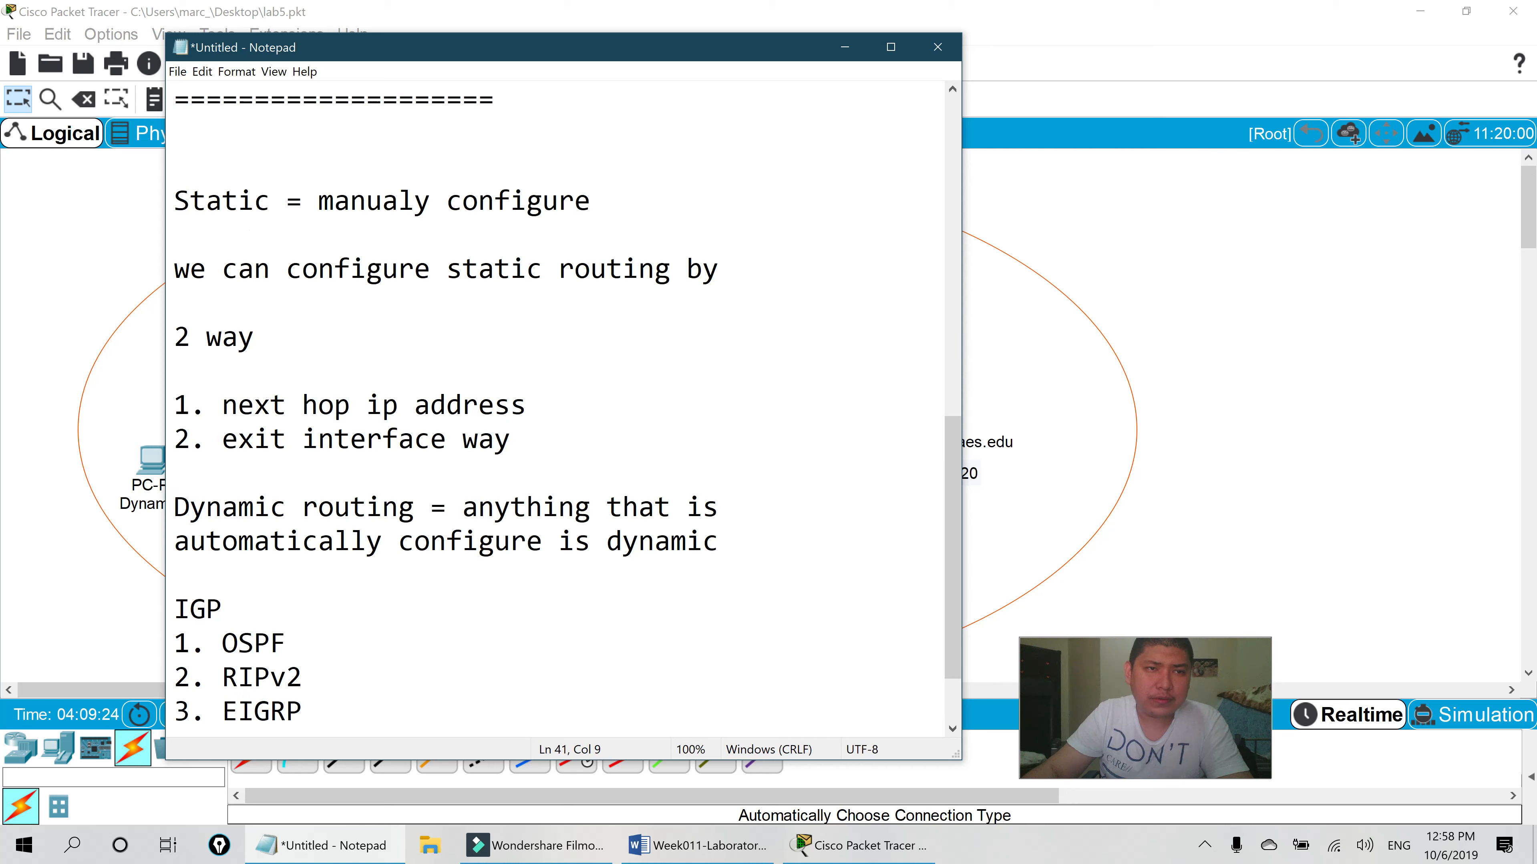
{"action": "left_click_drag", "start_coordinate": [174, 201], "coordinate": [527, 439]}
{"action": "scroll", "coordinate": [526, 439], "scroll_direction": "down", "scroll_amount": 1}
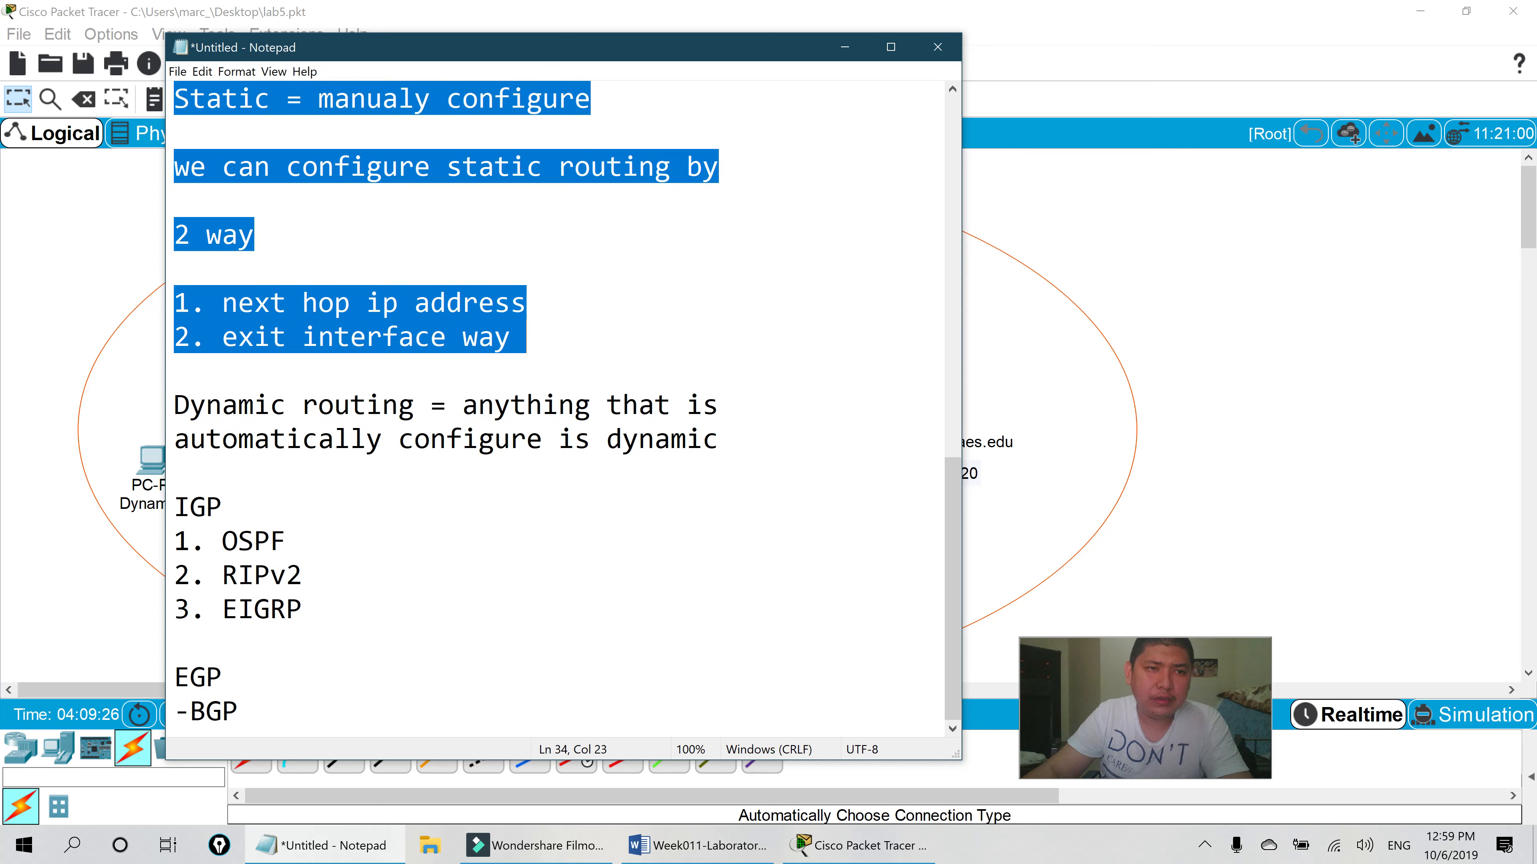
{"action": "left_click", "coordinate": [303, 575]}
{"action": "left_click_drag", "start_coordinate": [174, 405], "coordinate": [175, 473]}
{"action": "left_click", "coordinate": [222, 507]}
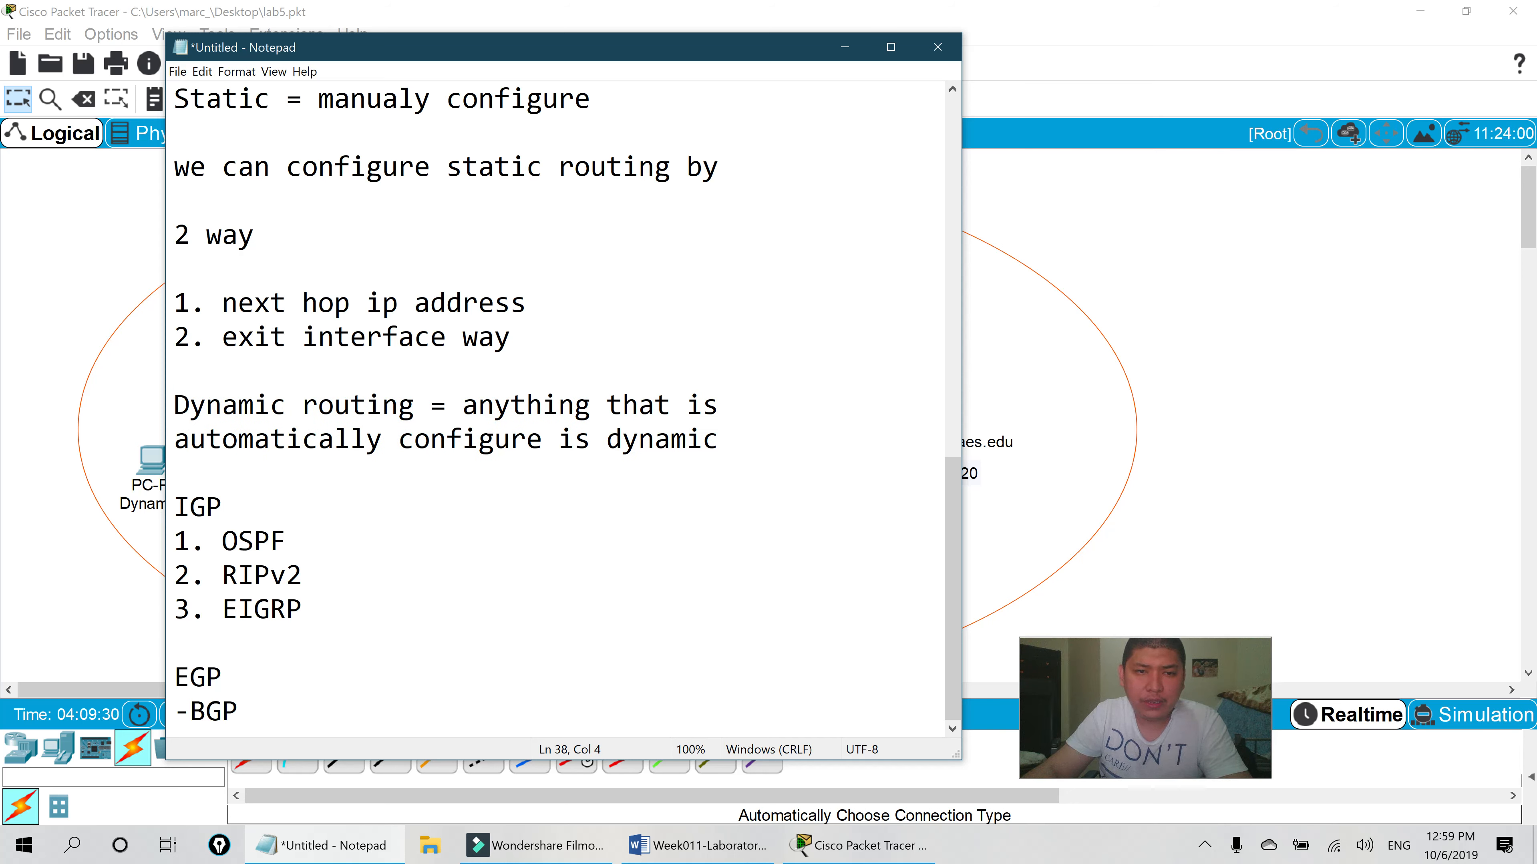
{"action": "left_click", "coordinate": [845, 48]}
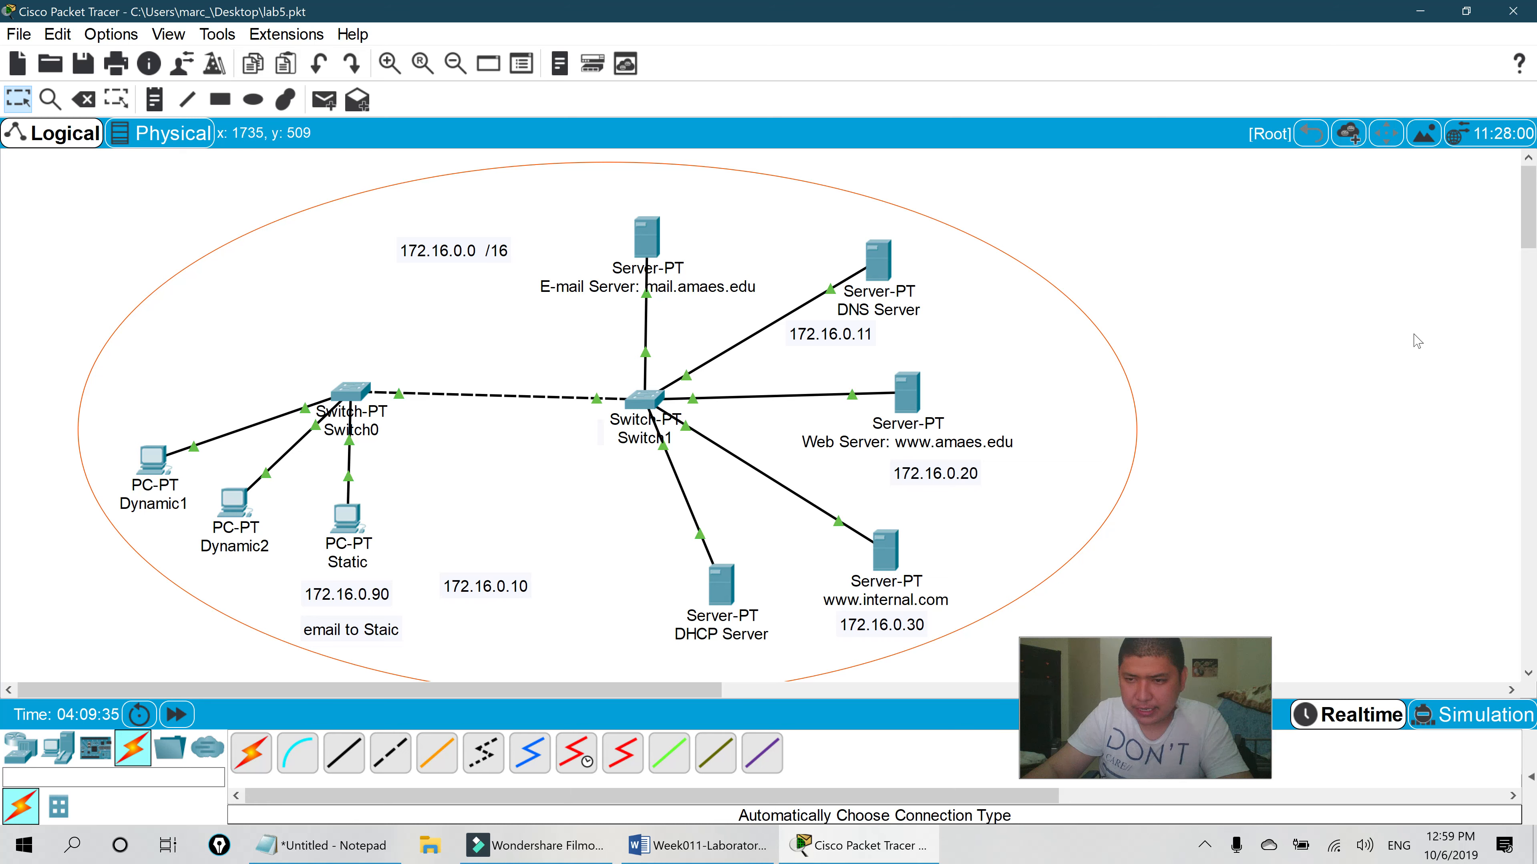
- Review the Word sheet's four questions, selecting through 'What is dynamic routing?' and scrolling the page
{"action": "left_click", "coordinate": [696, 845]}
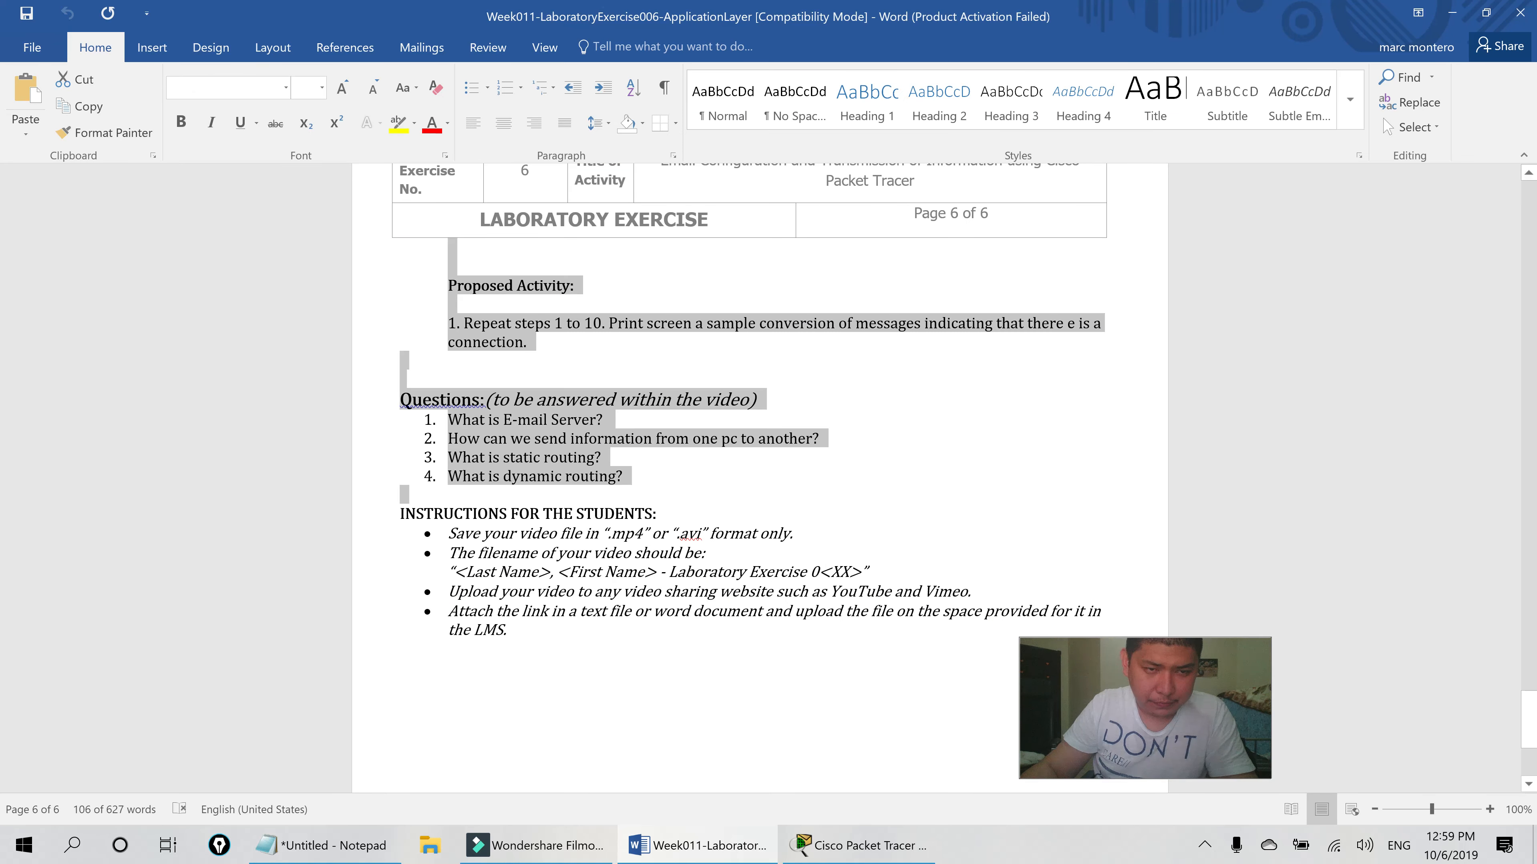
{"action": "left_click", "coordinate": [633, 478], "text": "shift"}
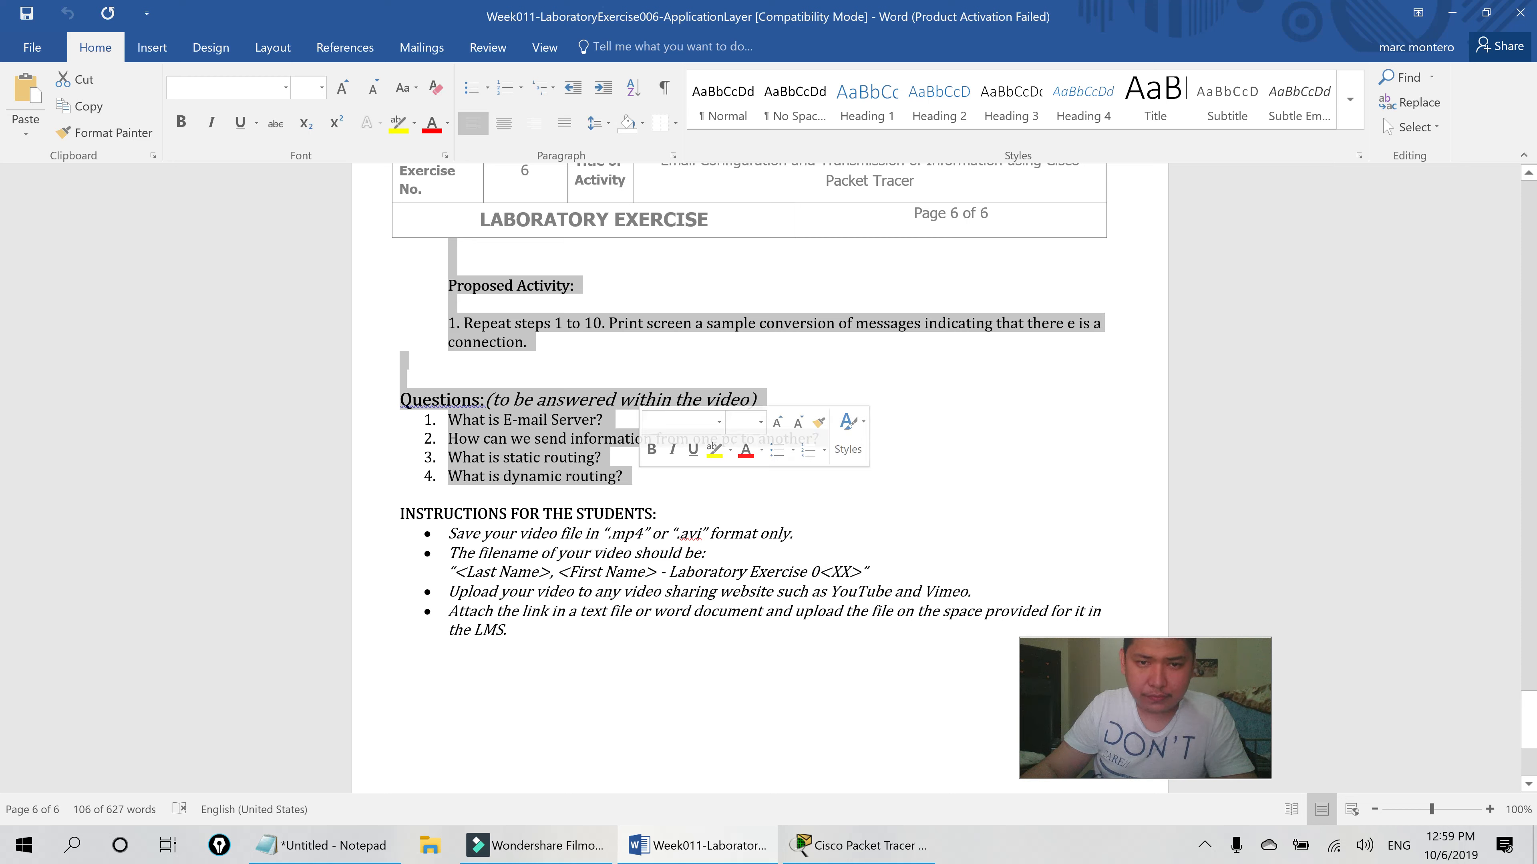
{"action": "left_click", "coordinate": [515, 477], "text": "shift"}
{"action": "left_click", "coordinate": [808, 507], "text": "shift"}
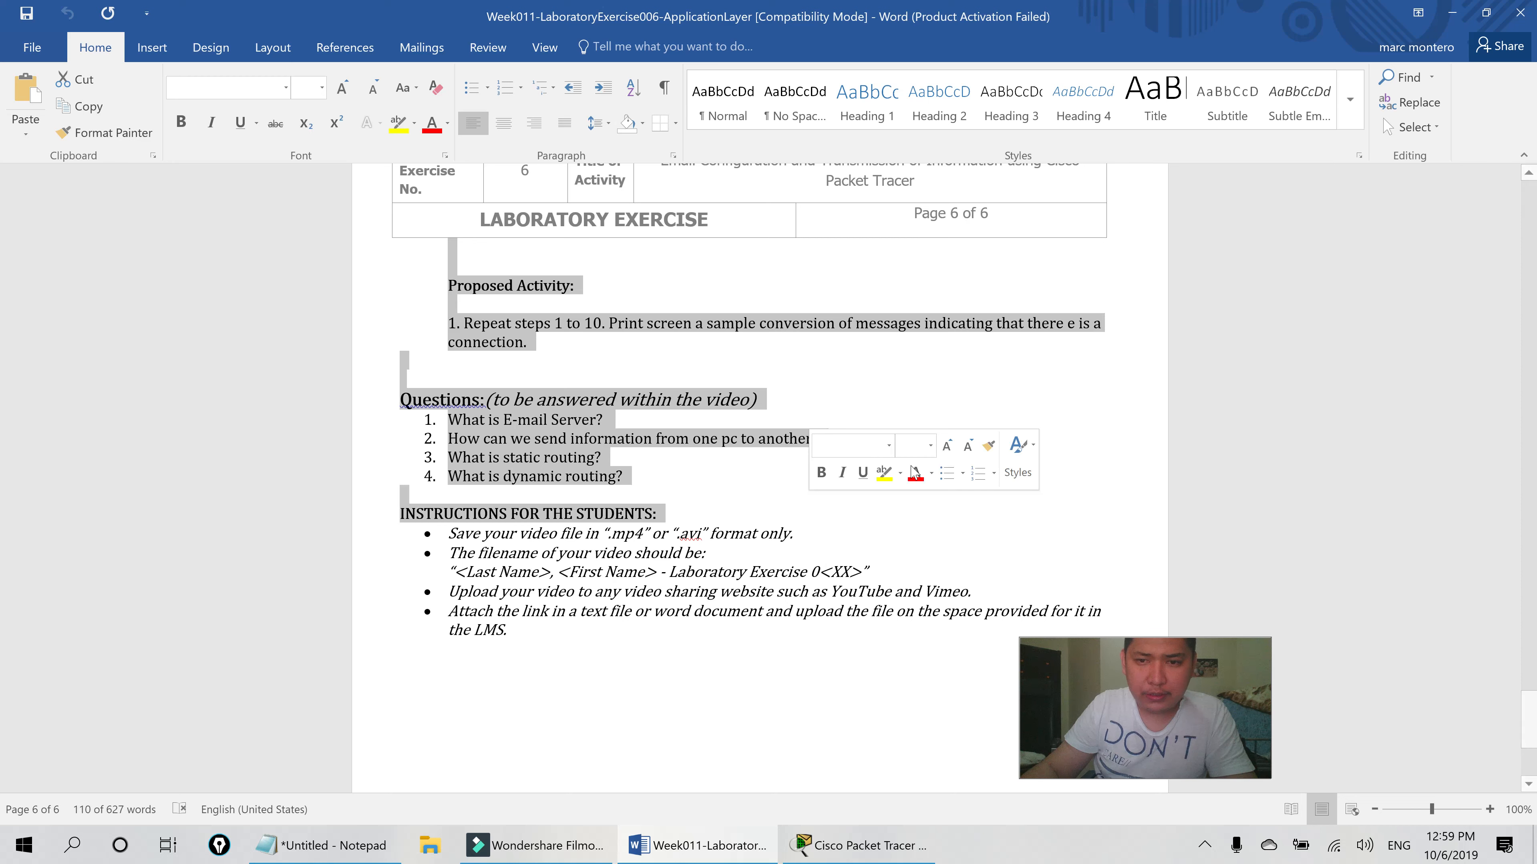
{"action": "left_click", "coordinate": [670, 460], "text": "shift"}
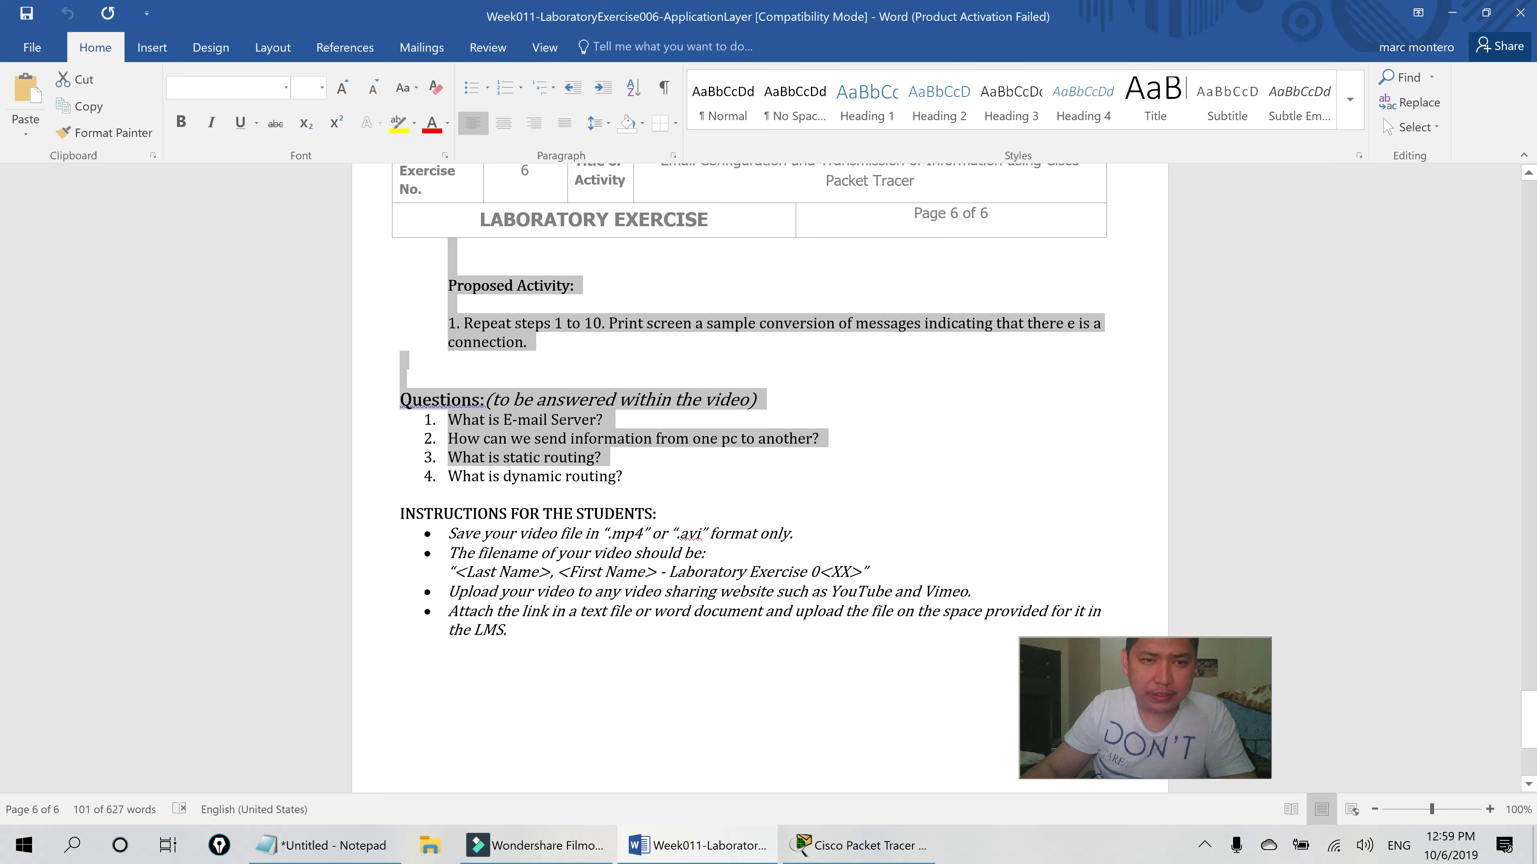
{"action": "scroll", "coordinate": [684, 538], "scroll_direction": "up", "scroll_amount": 3}
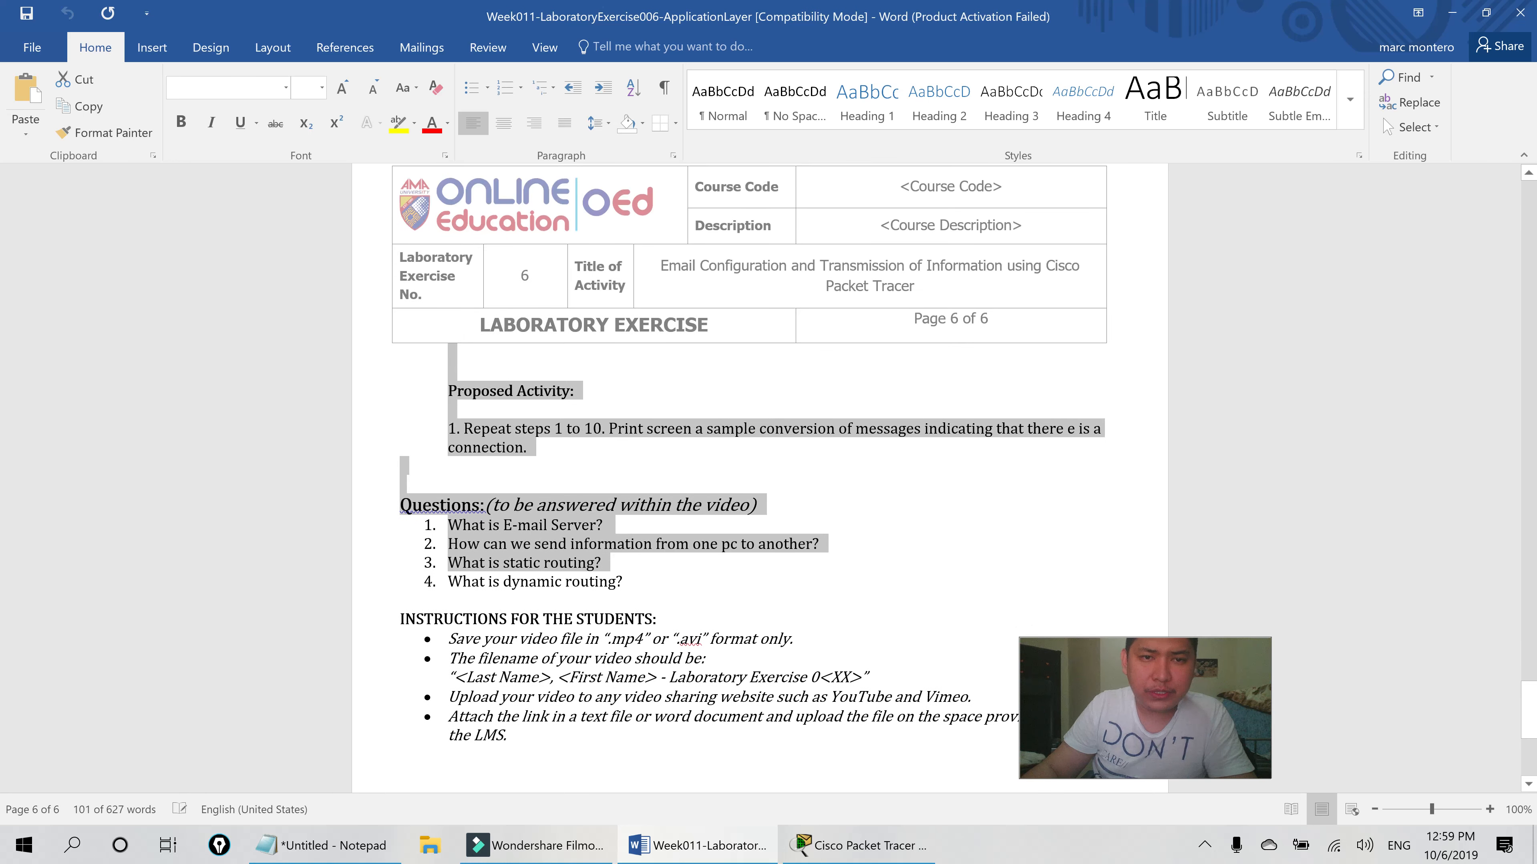
{"action": "left_click", "coordinate": [754, 621], "text": "shift"}
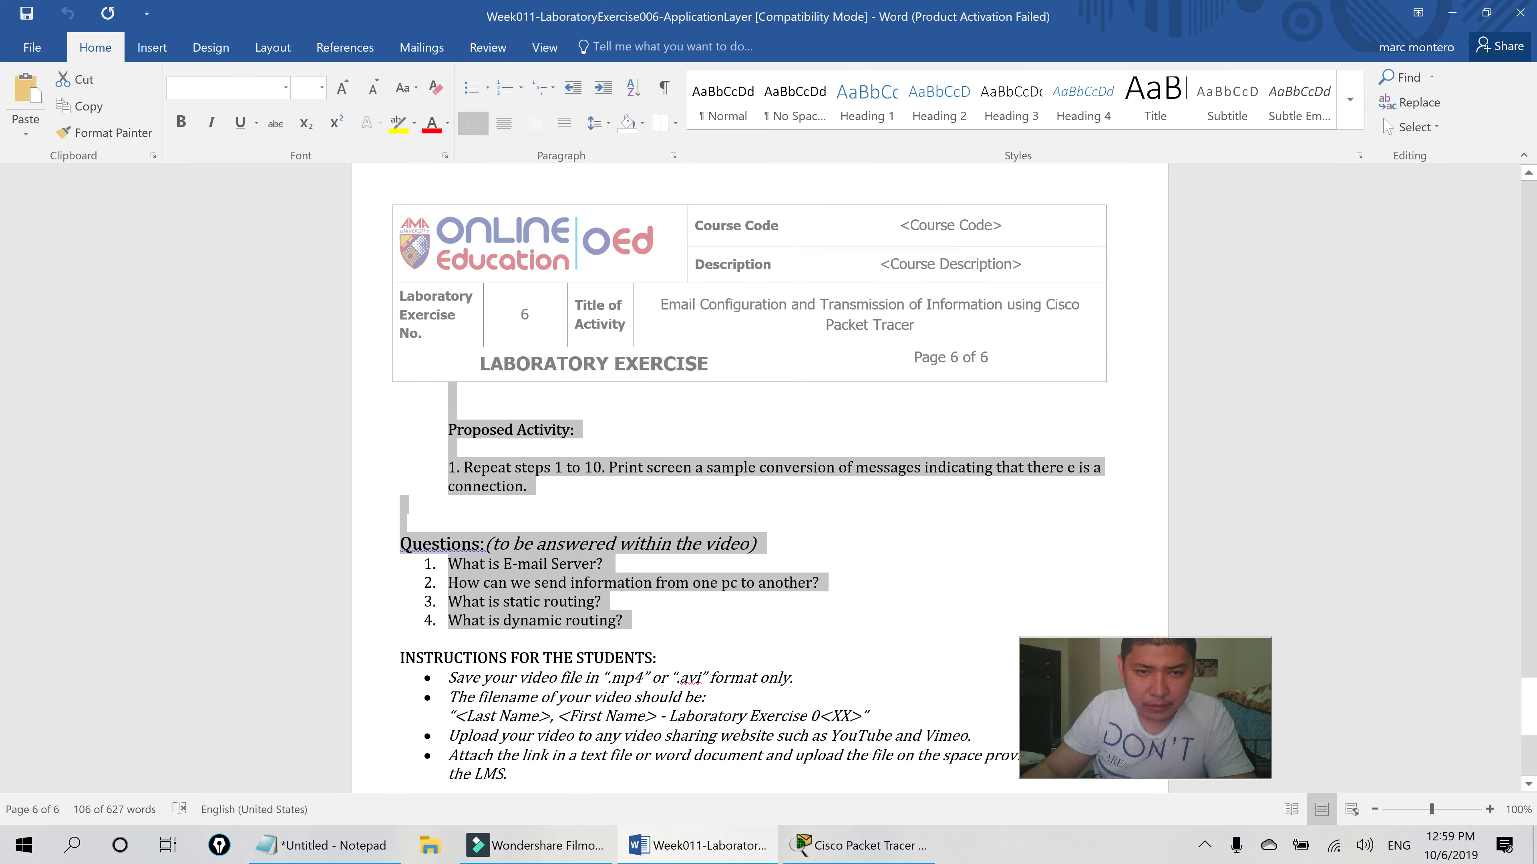
{"action": "scroll", "coordinate": [623, 519], "scroll_direction": "up", "scroll_amount": 12}
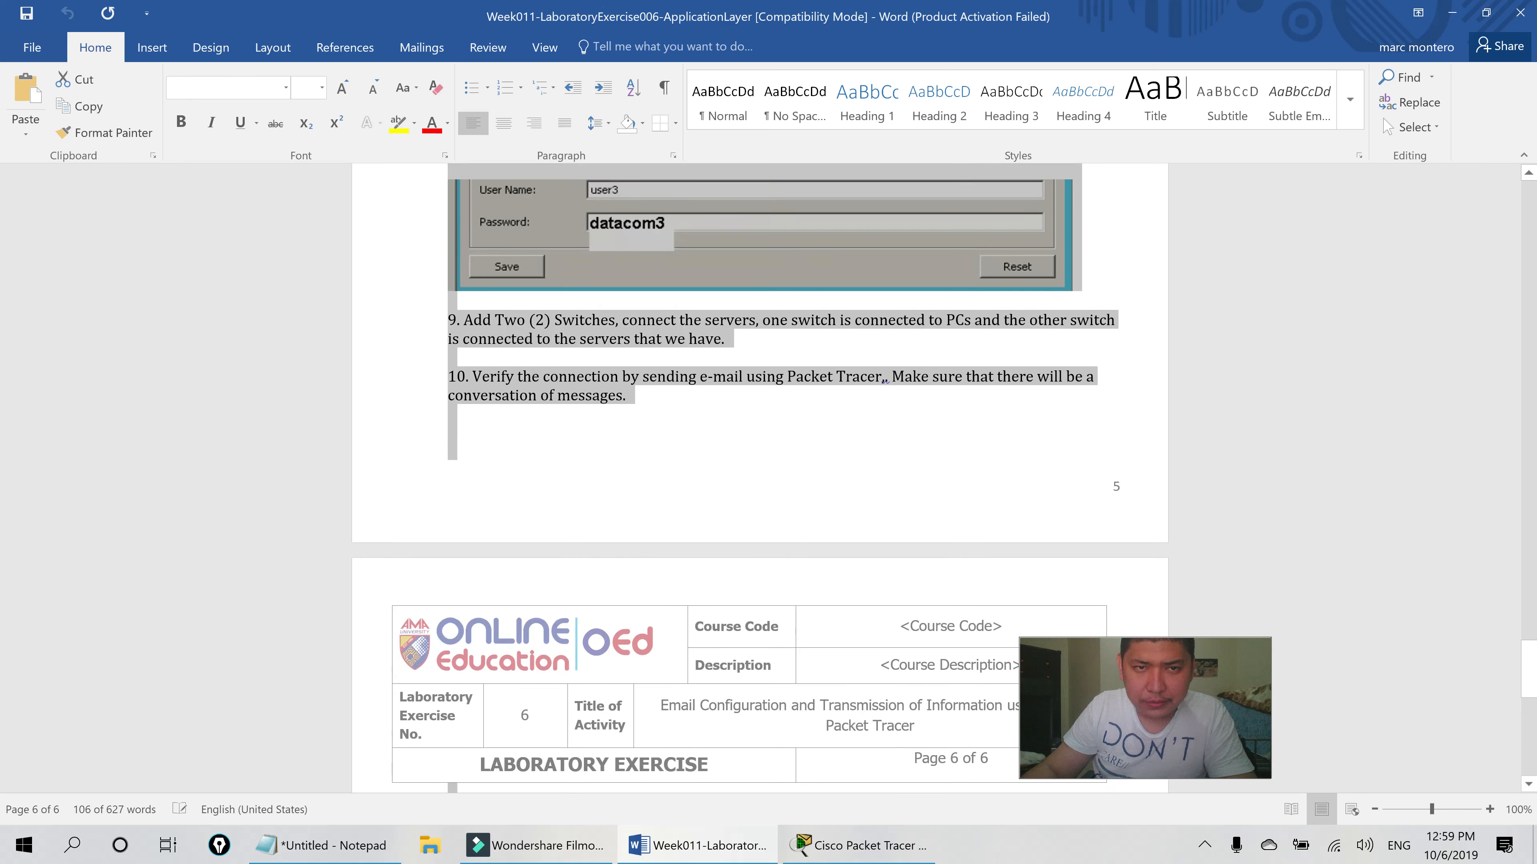
{"action": "scroll", "coordinate": [623, 519], "scroll_direction": "down", "scroll_amount": 14}
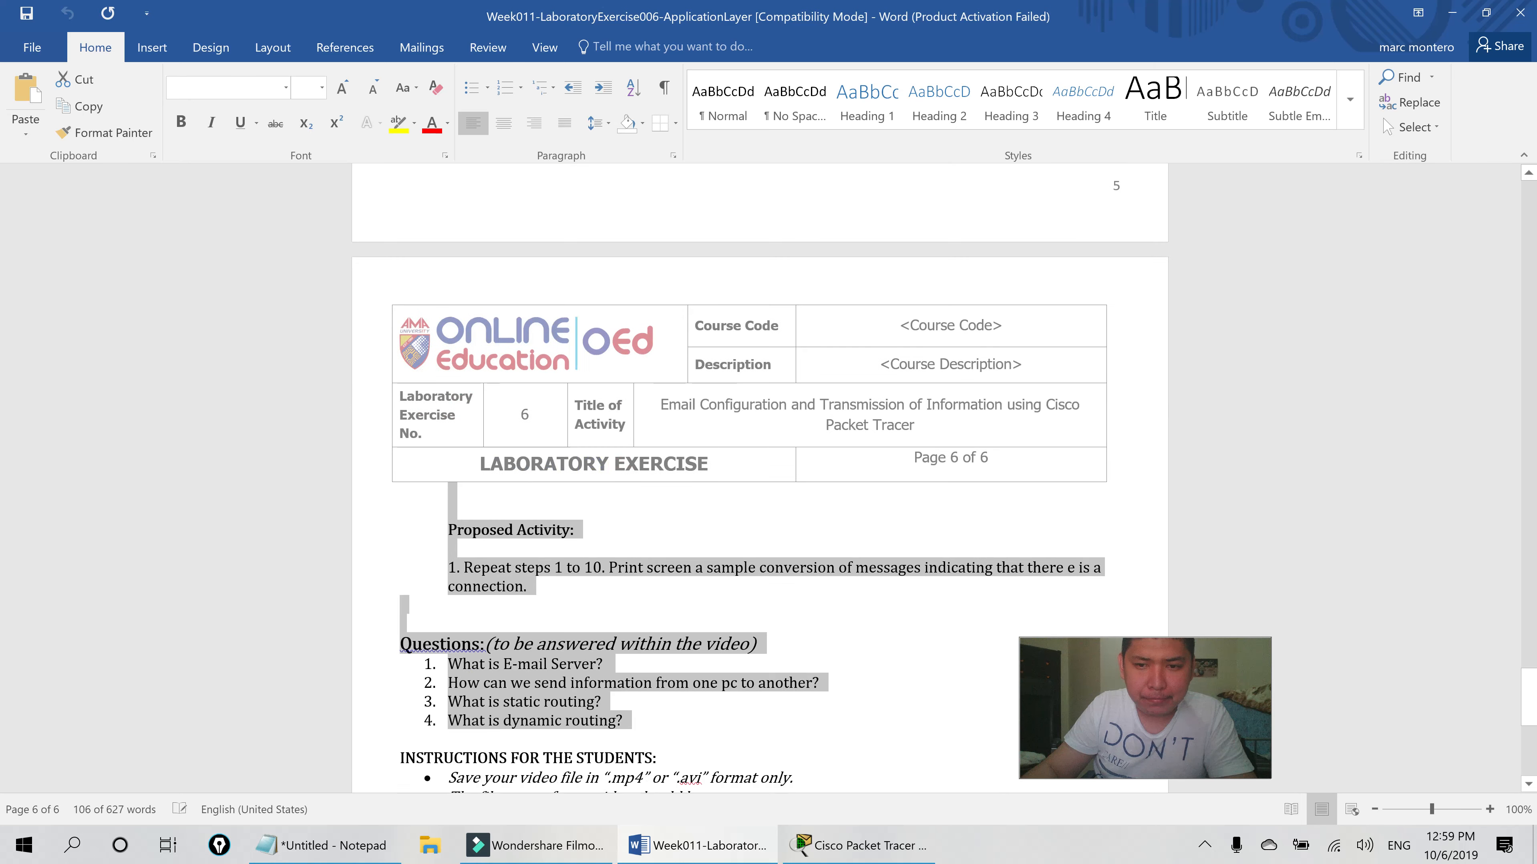
{"action": "scroll", "coordinate": [623, 519], "scroll_direction": "down", "scroll_amount": 5}
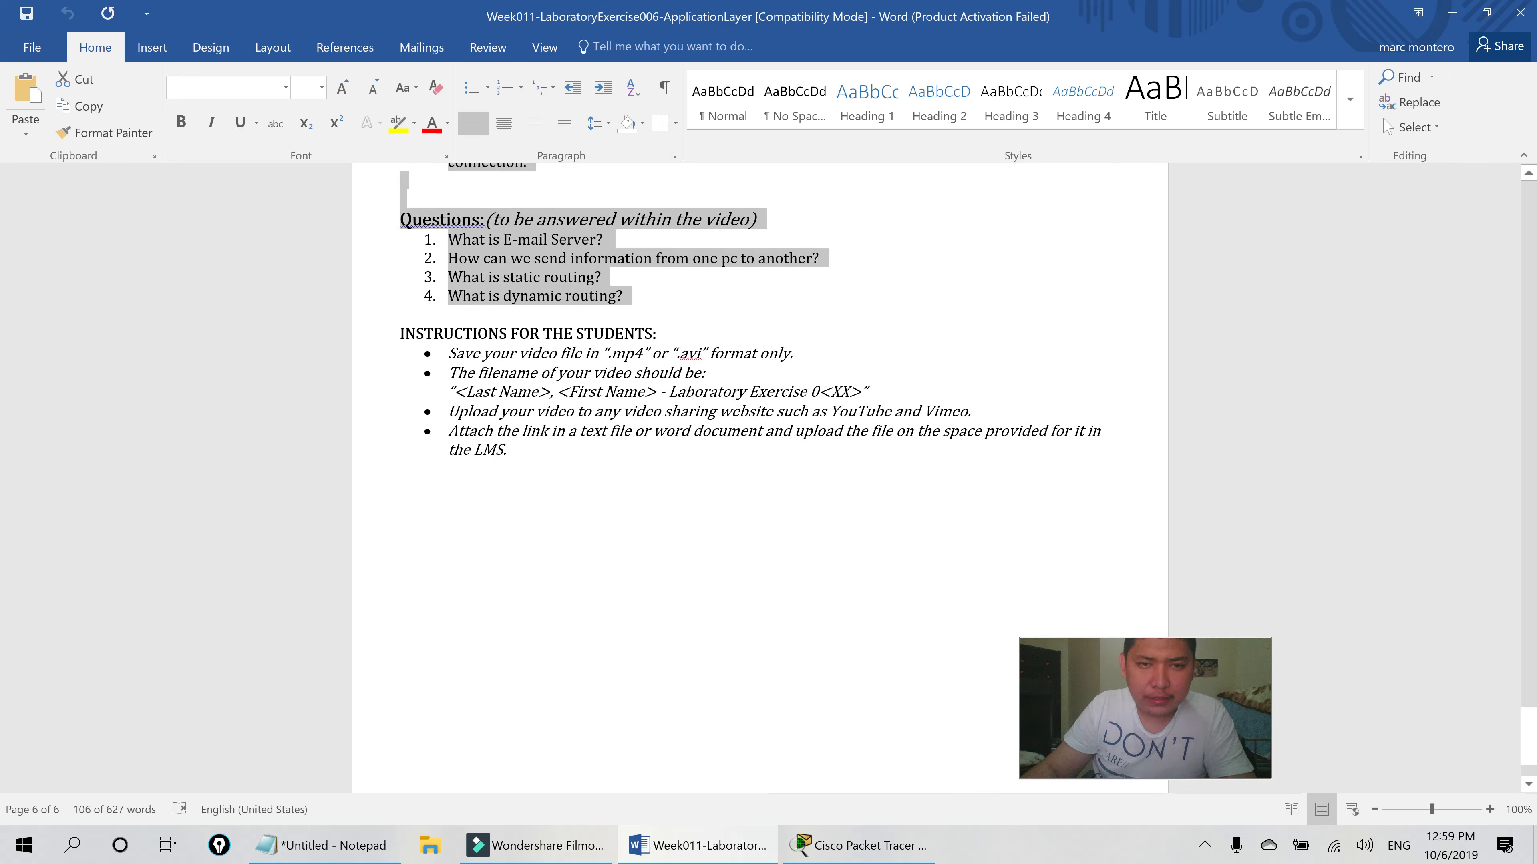